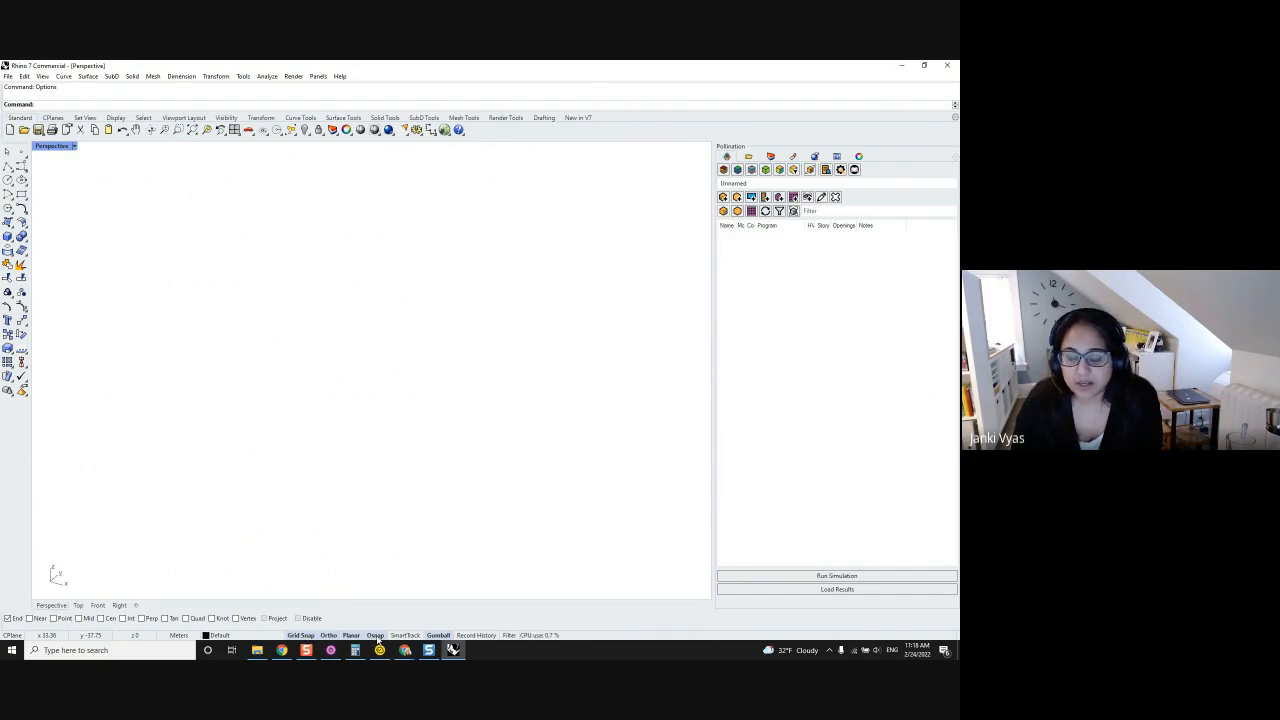
# Draw a long rectangular Pollination room, 3 m high, from two opposite corners in the perspective view.
pyautogui.click(723, 198)
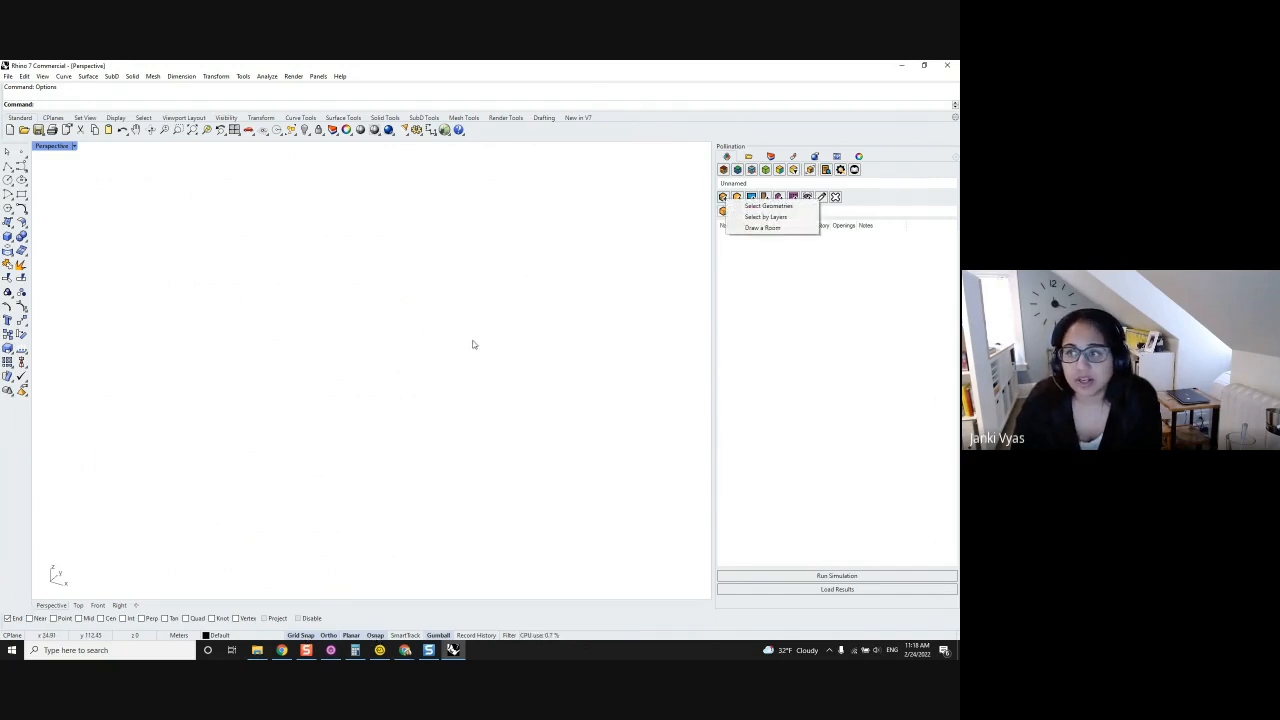
pyautogui.click(760, 229)
pyautogui.click(197, 337)
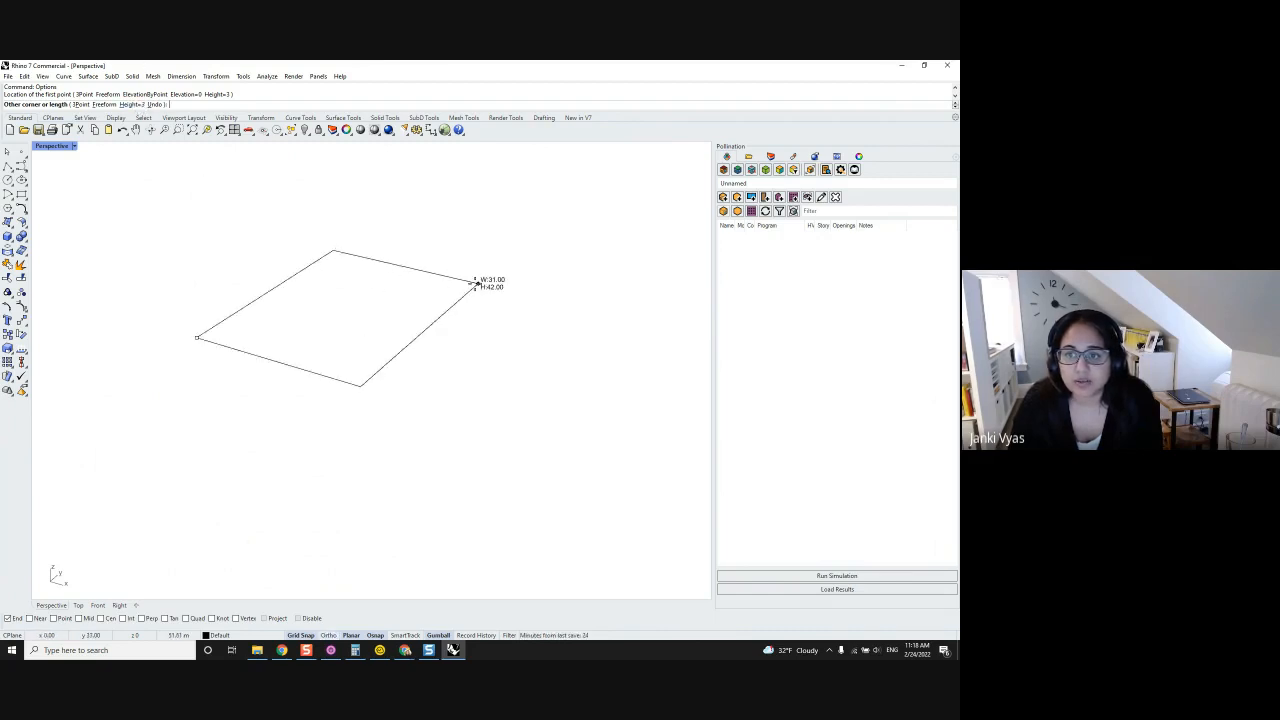
pyautogui.click(482, 241)
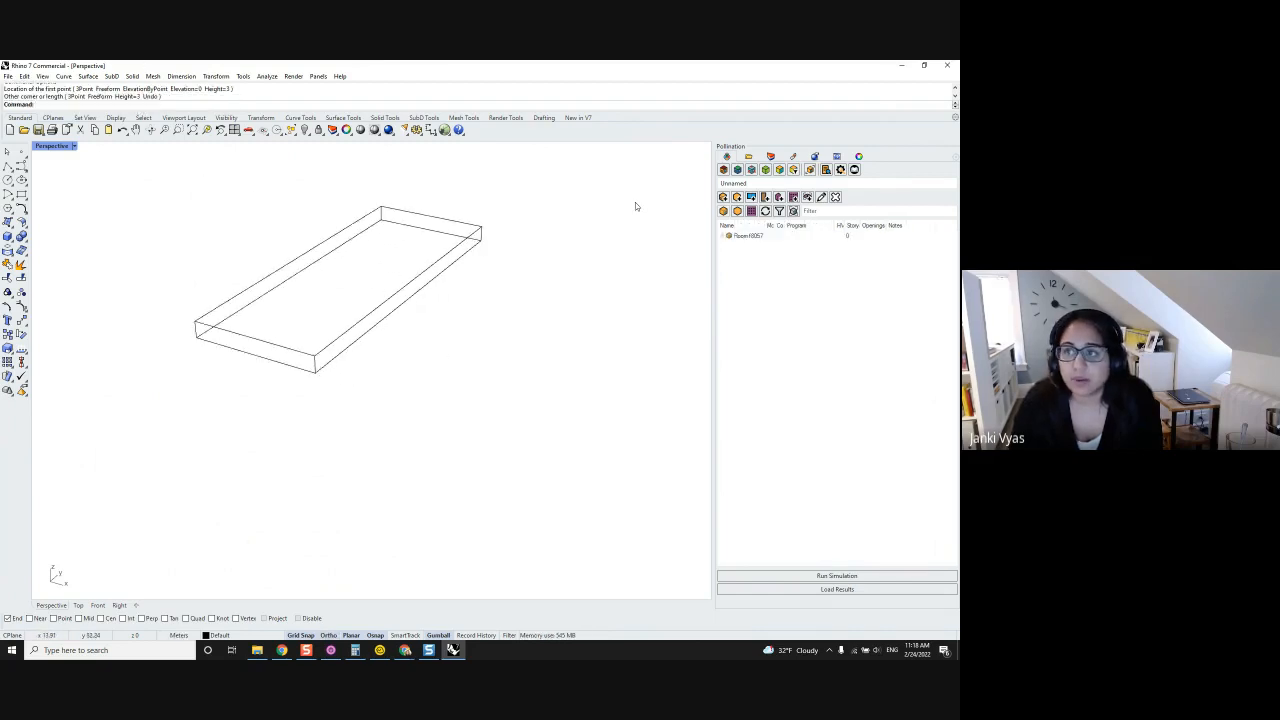
# Display the room with its faces coloured by face type.
pyautogui.click(724, 169)
pyautogui.keyDown('shift'); pyautogui.moveTo(416, 379); pyautogui.dragTo(411, 448, button='right'); pyautogui.keyUp('shift')
pyautogui.scroll(2, 339, 449)
pyautogui.rightClick(304, 471)
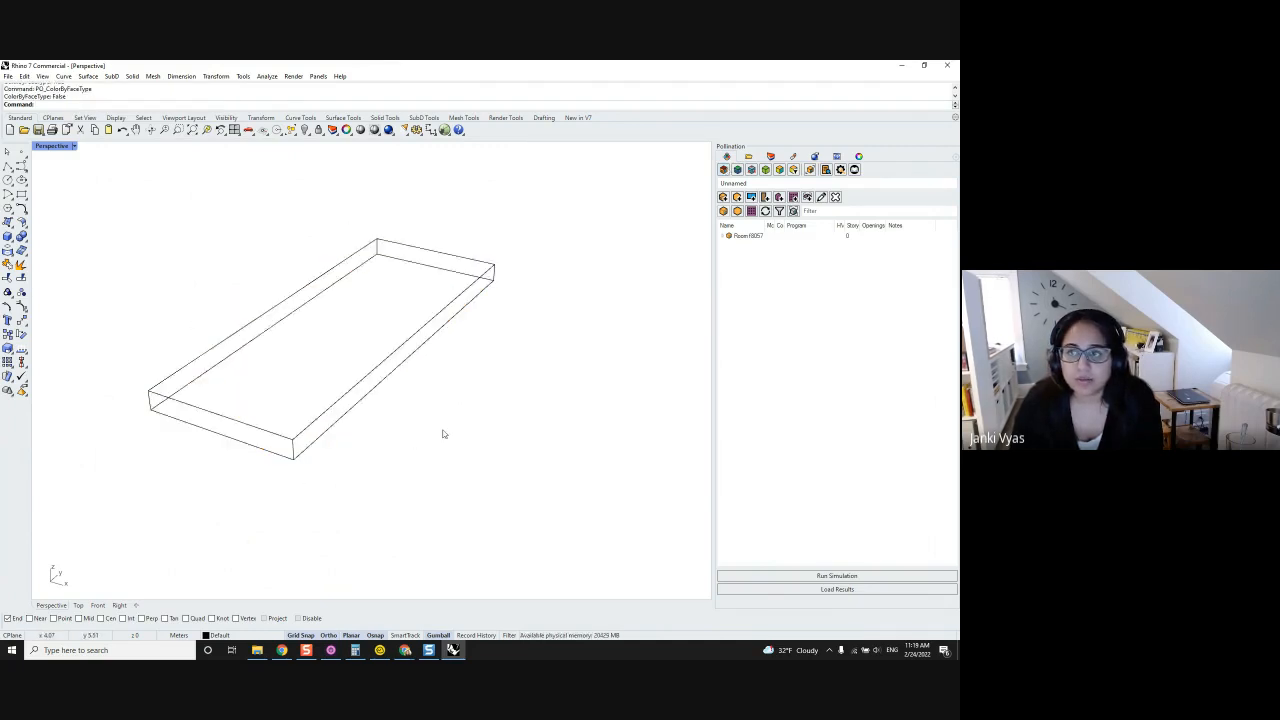
pyautogui.click(724, 169)
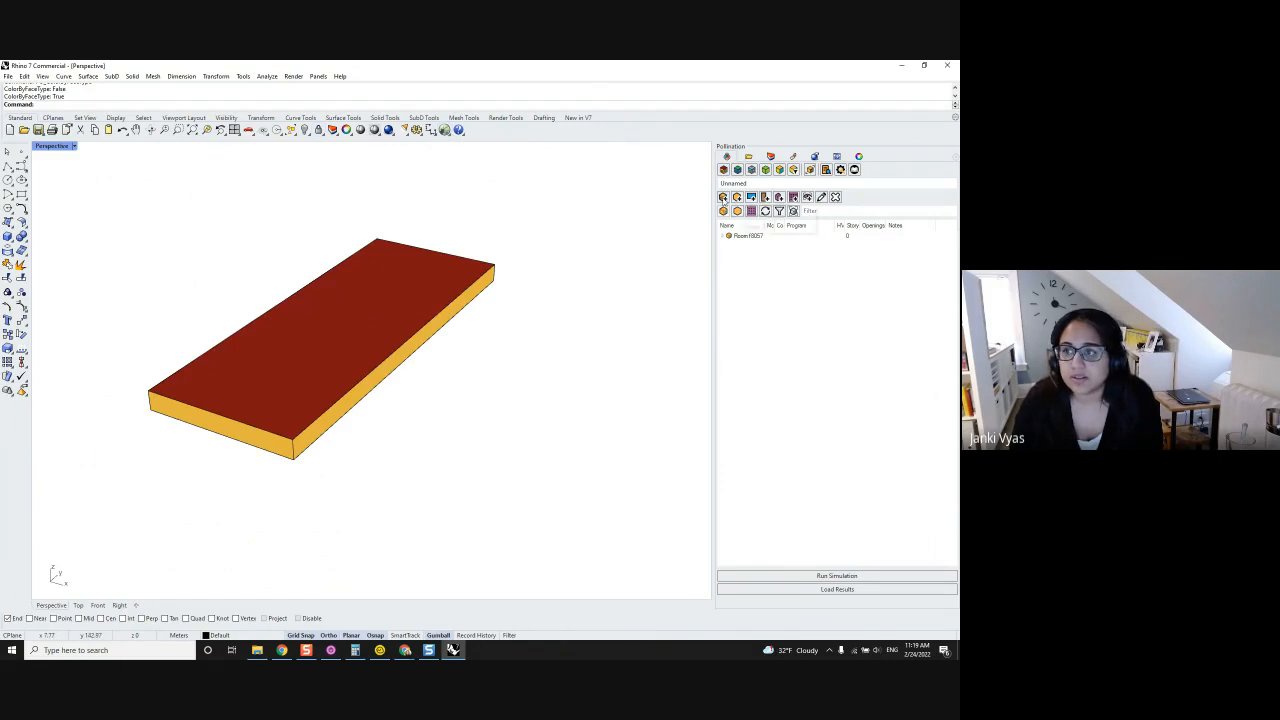
# Draw a second 3 m high room starting from the first room's near base corner and covering part of its long side.
pyautogui.click(722, 197)
pyautogui.click(760, 229)
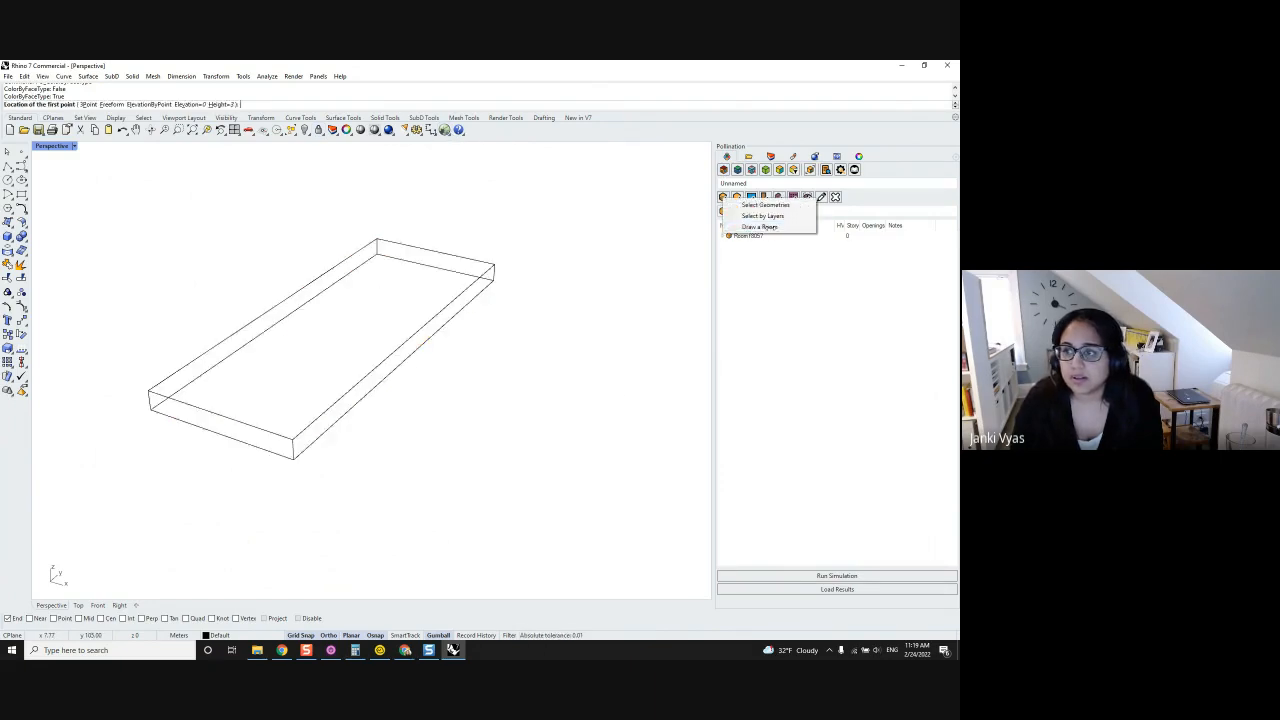
pyautogui.click(294, 459)
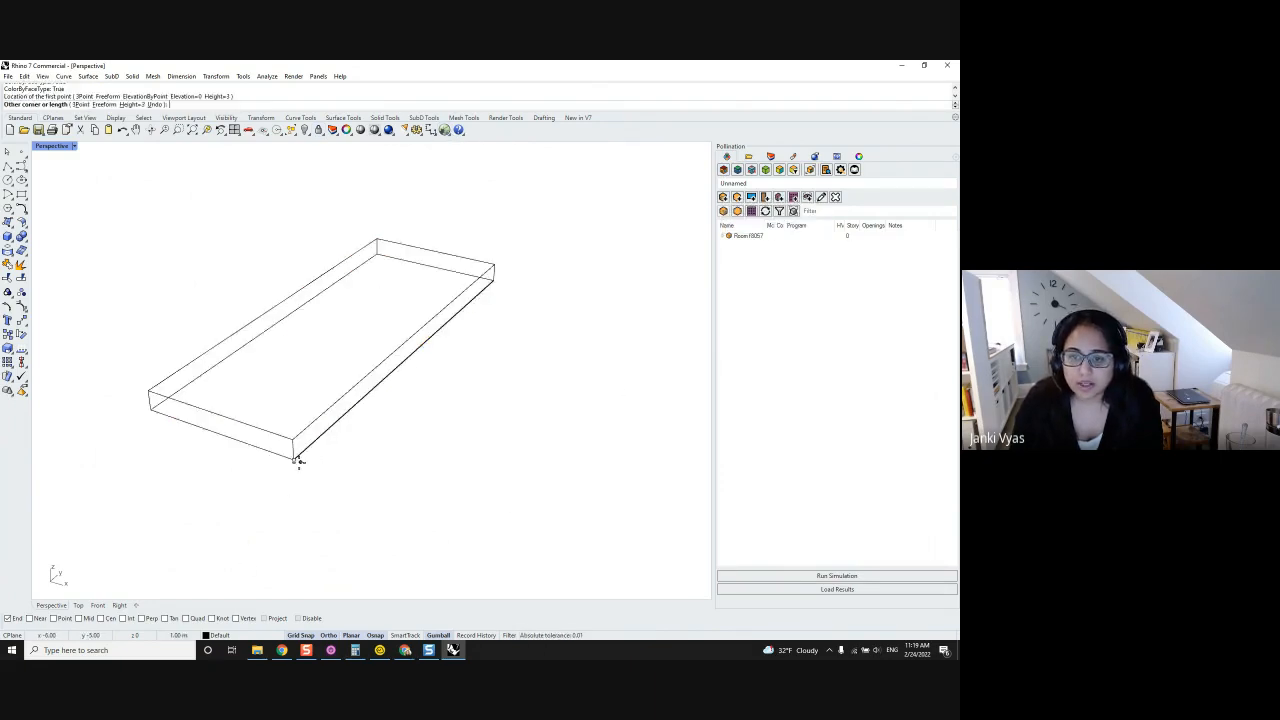
pyautogui.click(585, 406)
# Draw a third room from the first room's far base corner to the second room's outer corner, filling the remaining area.
pyautogui.press('Return')
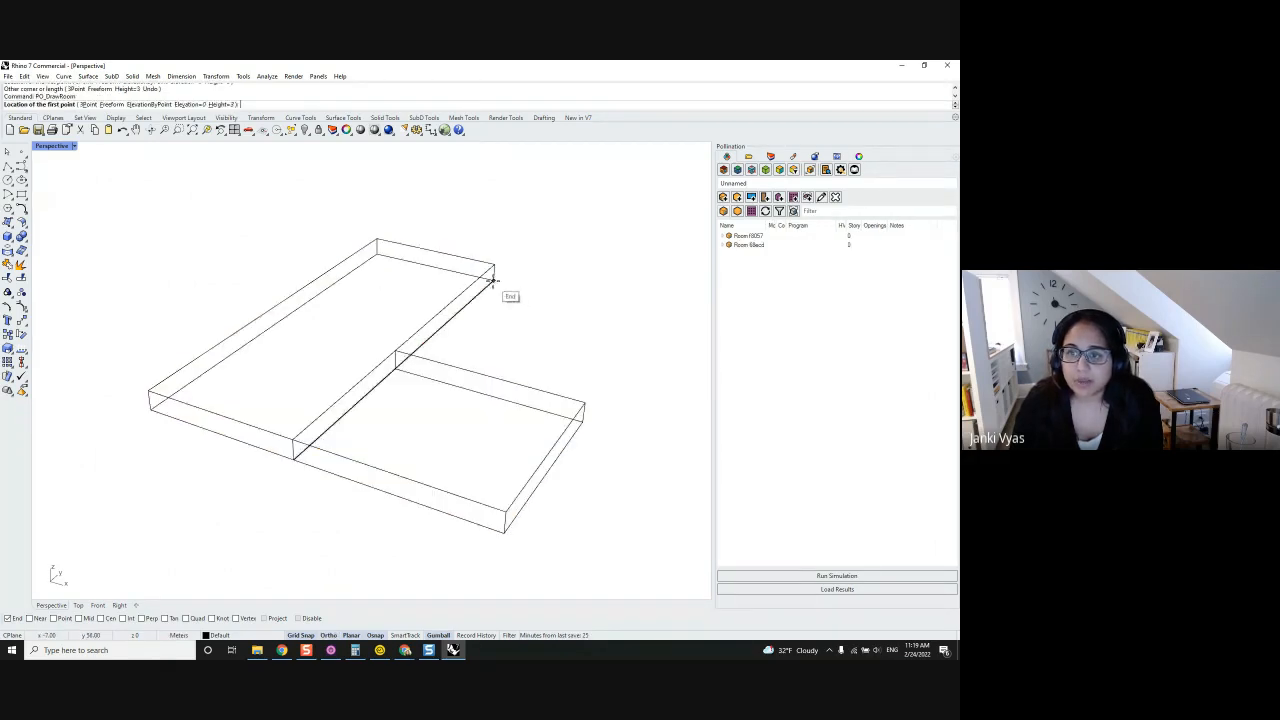
pyautogui.click(494, 282)
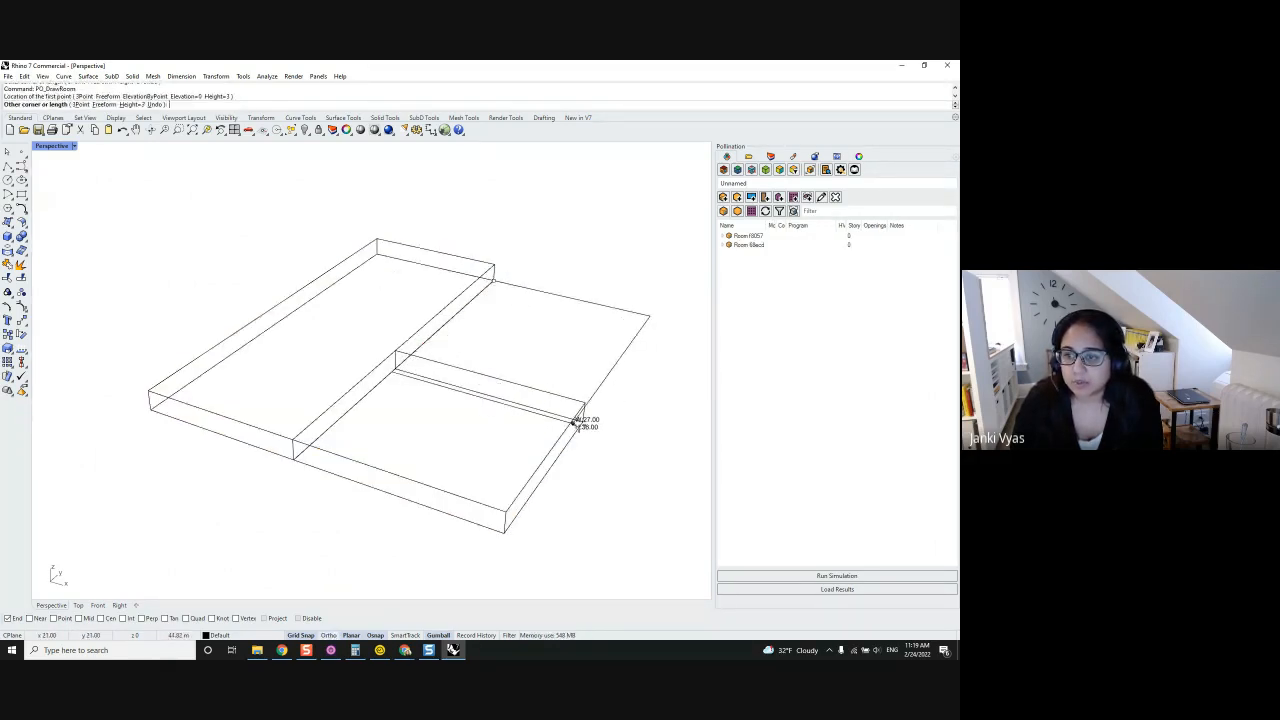
pyautogui.click(586, 410)
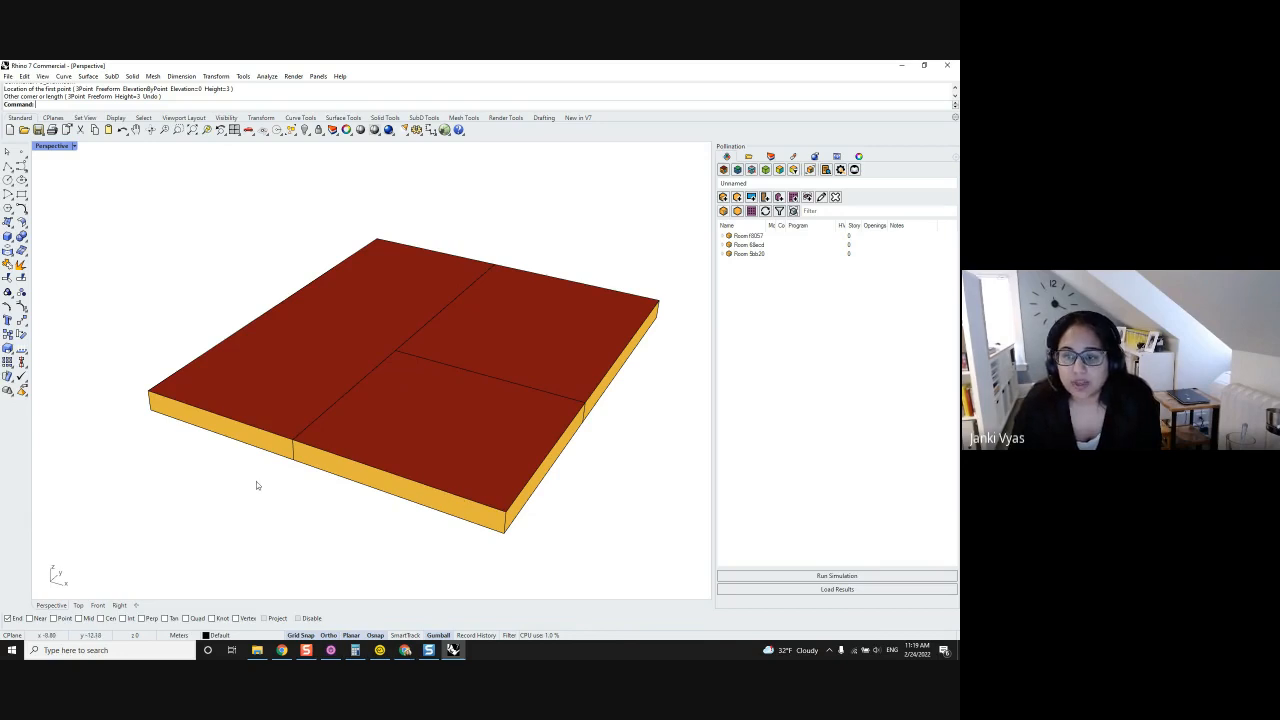
# Draw a fourth room as a strip along the front ends of the first and second rooms.
pyautogui.click(737, 197)
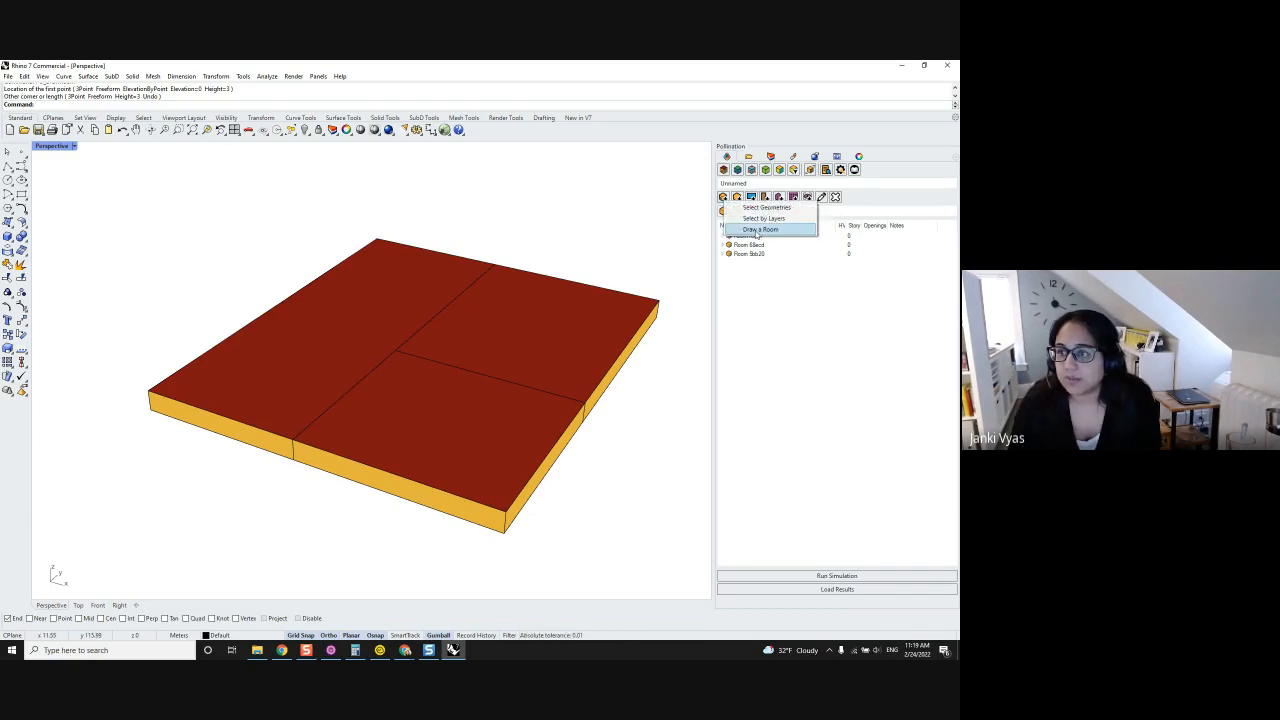
pyautogui.click(760, 229)
pyautogui.click(150, 408)
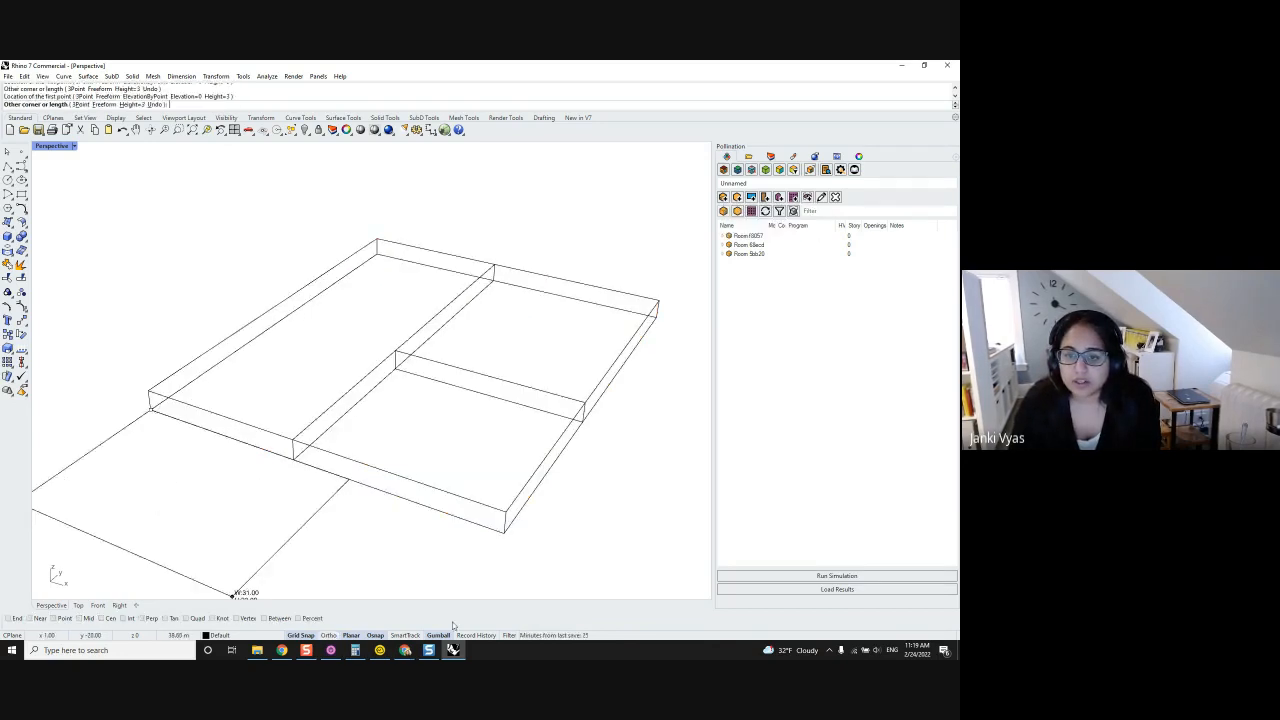
pyautogui.click(447, 562)
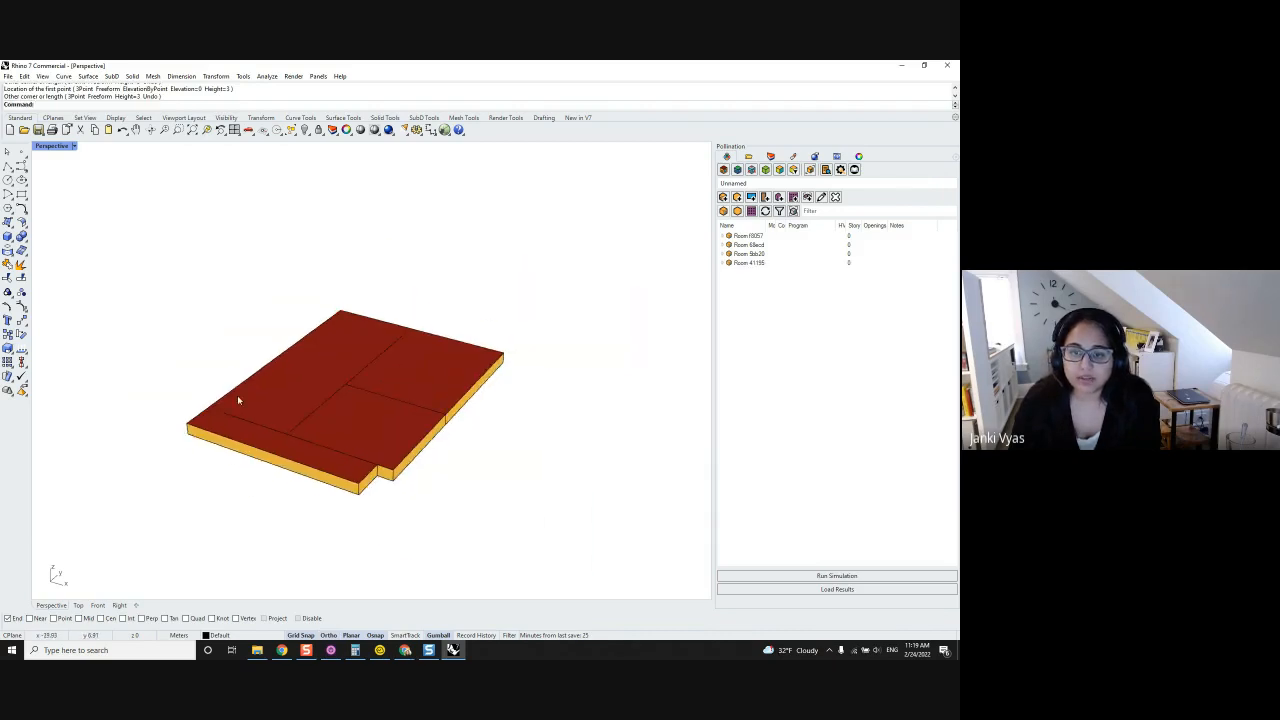
# Move the short end face of the strip room outward so it aligns with the neighbouring room's corner.
pyautogui.scroll(3, 375, 485)
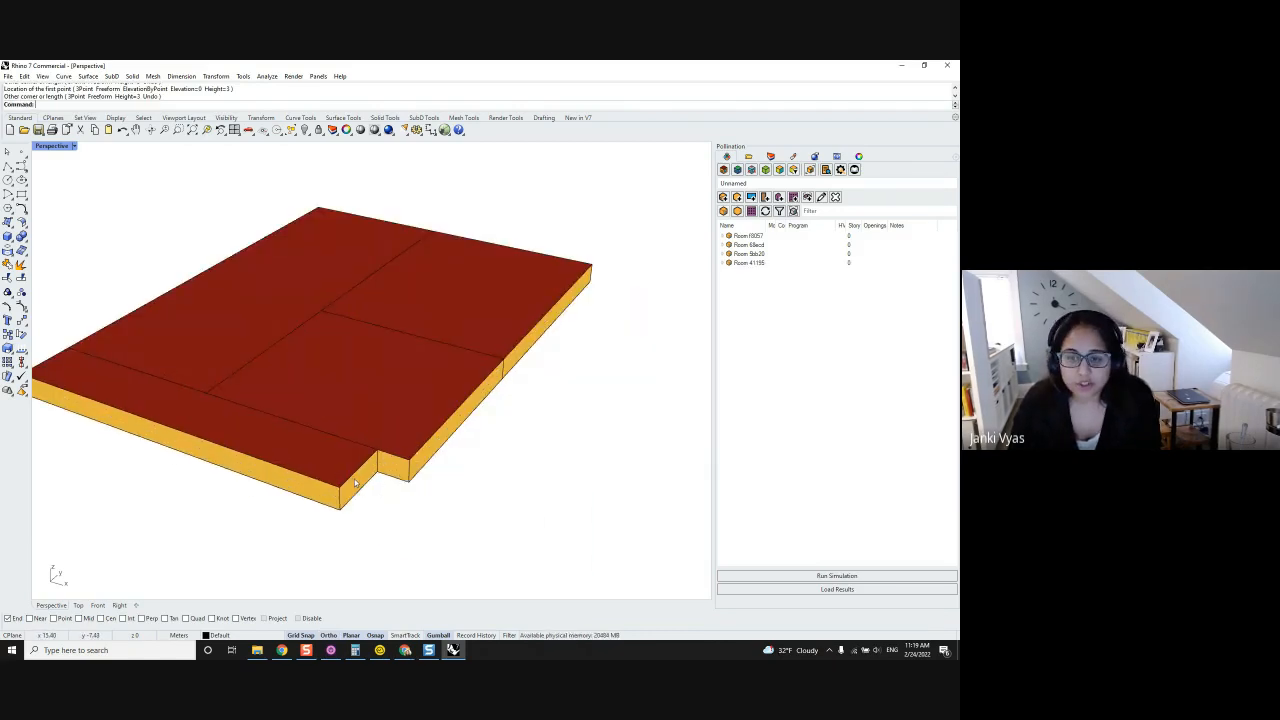
pyautogui.click(354, 483)
pyautogui.click(388, 516)
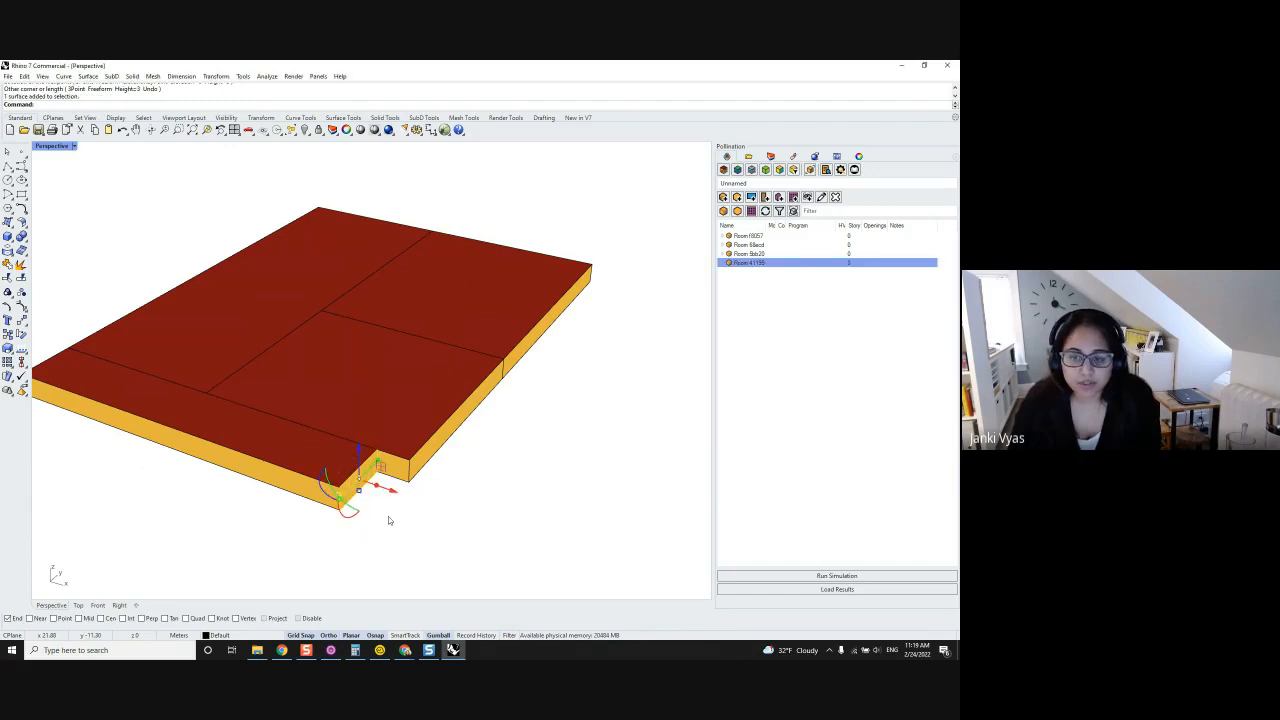
pyautogui.write('M')
pyautogui.press('Return')
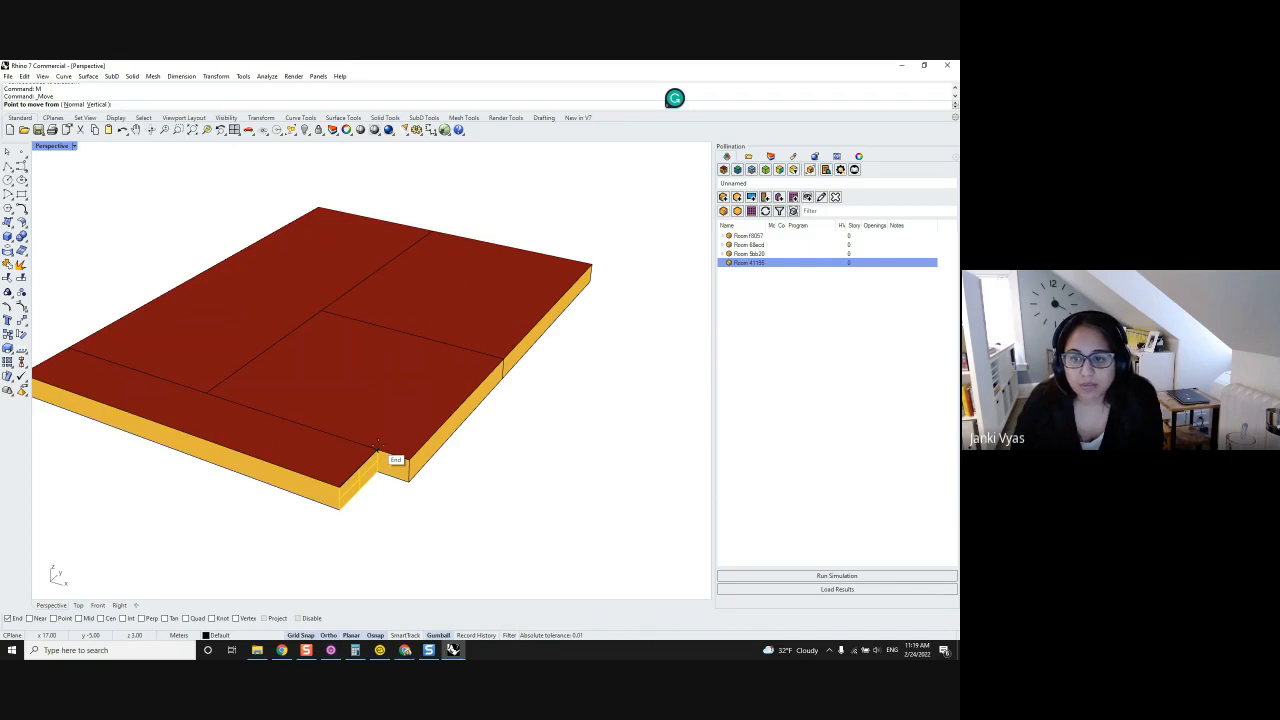
pyautogui.click(377, 445)
pyautogui.click(408, 462)
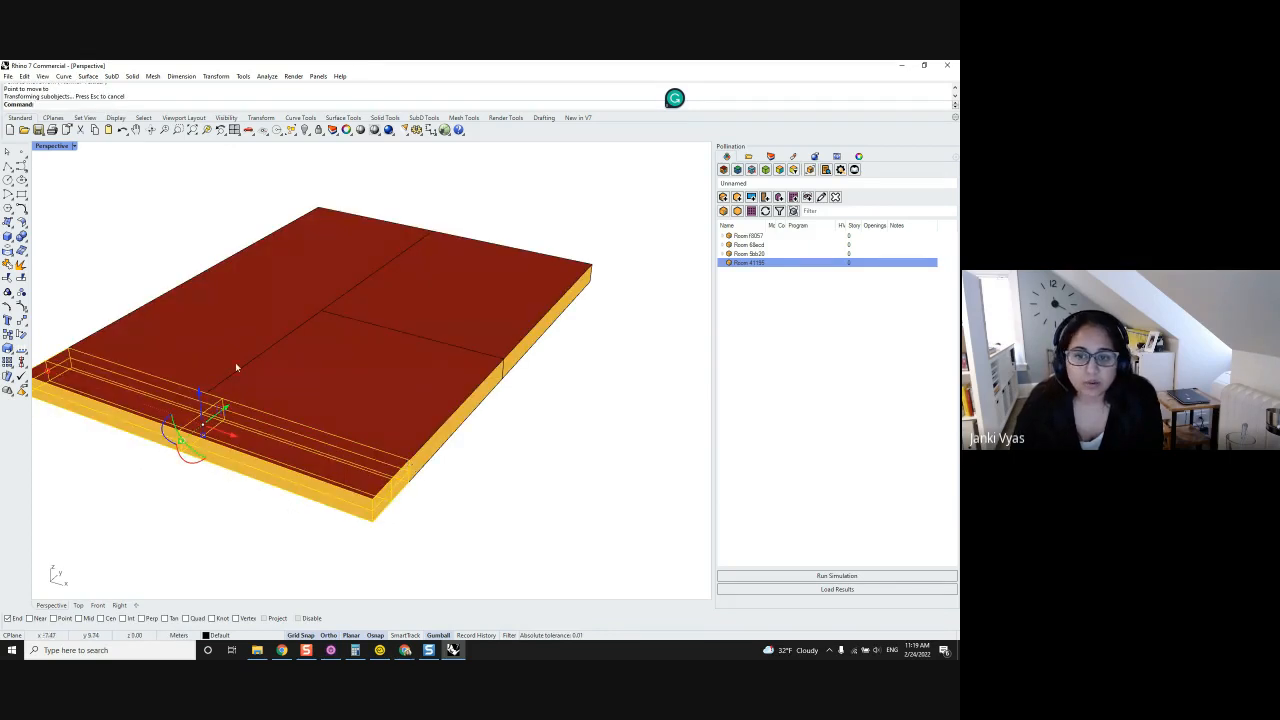
pyautogui.click(506, 524)
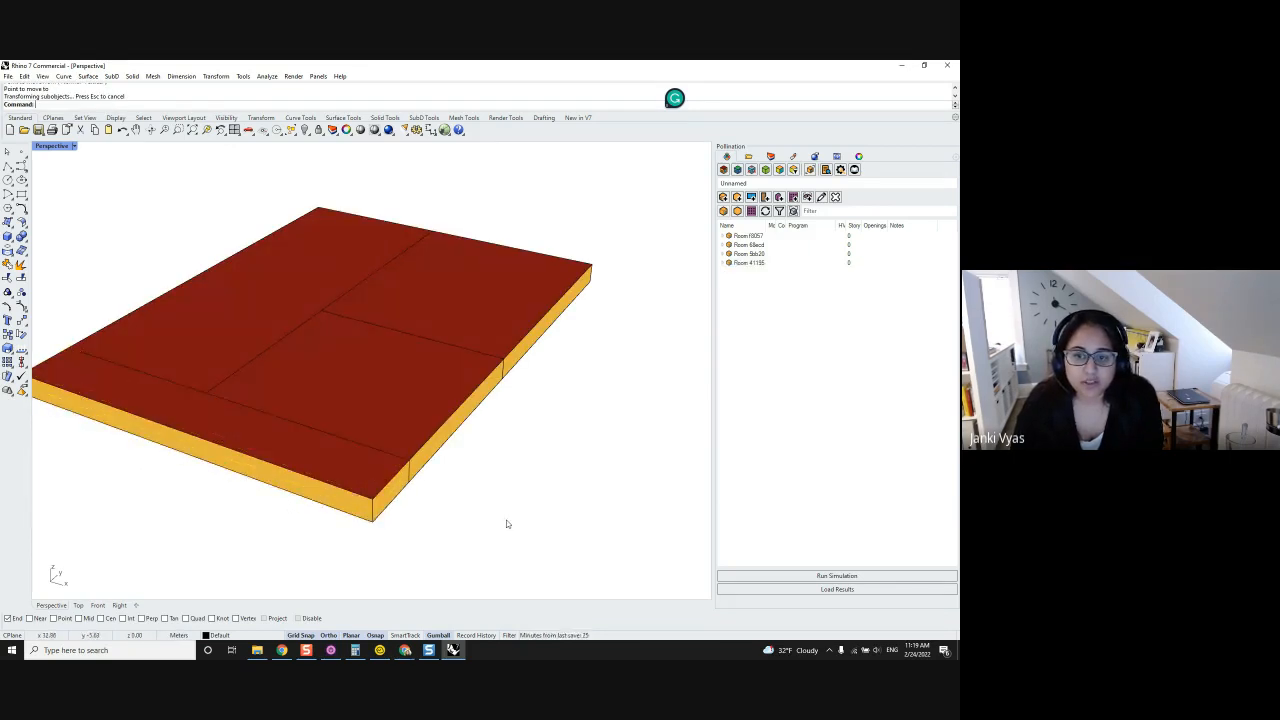
# Raise the upper edge of the strip room where it meets the neighbouring room.
pyautogui.click(386, 488)
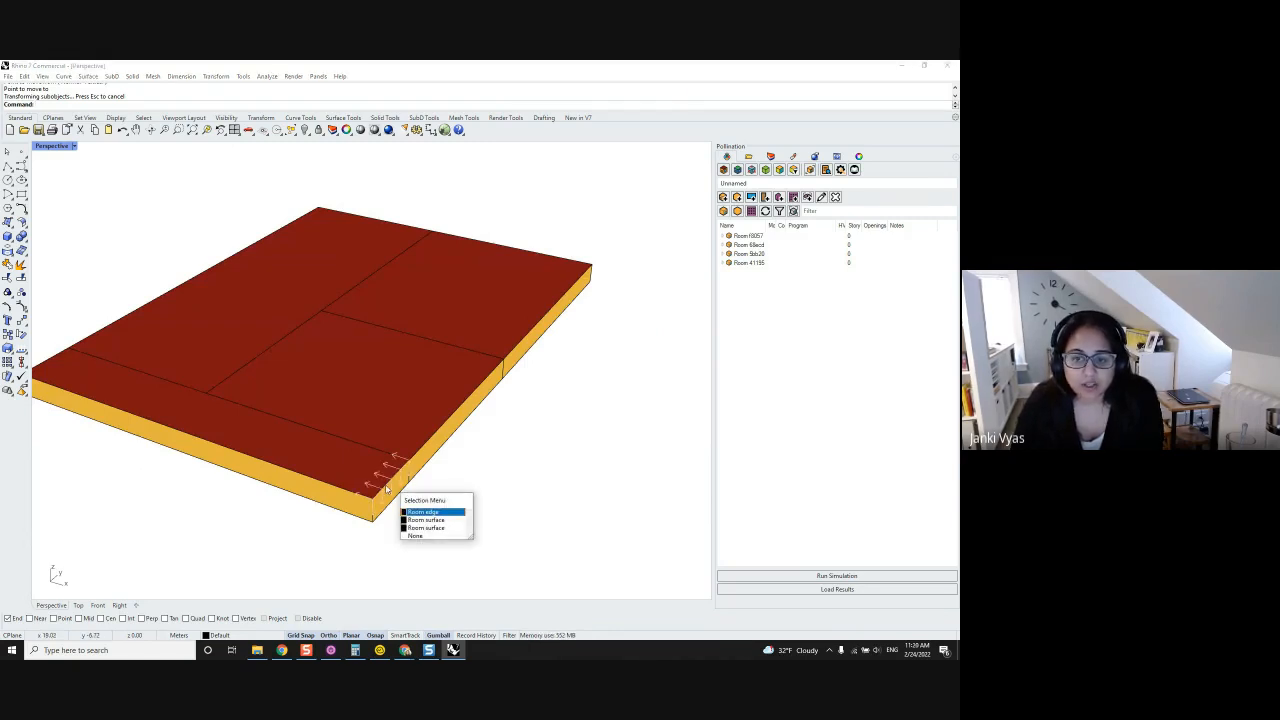
pyautogui.click(424, 512)
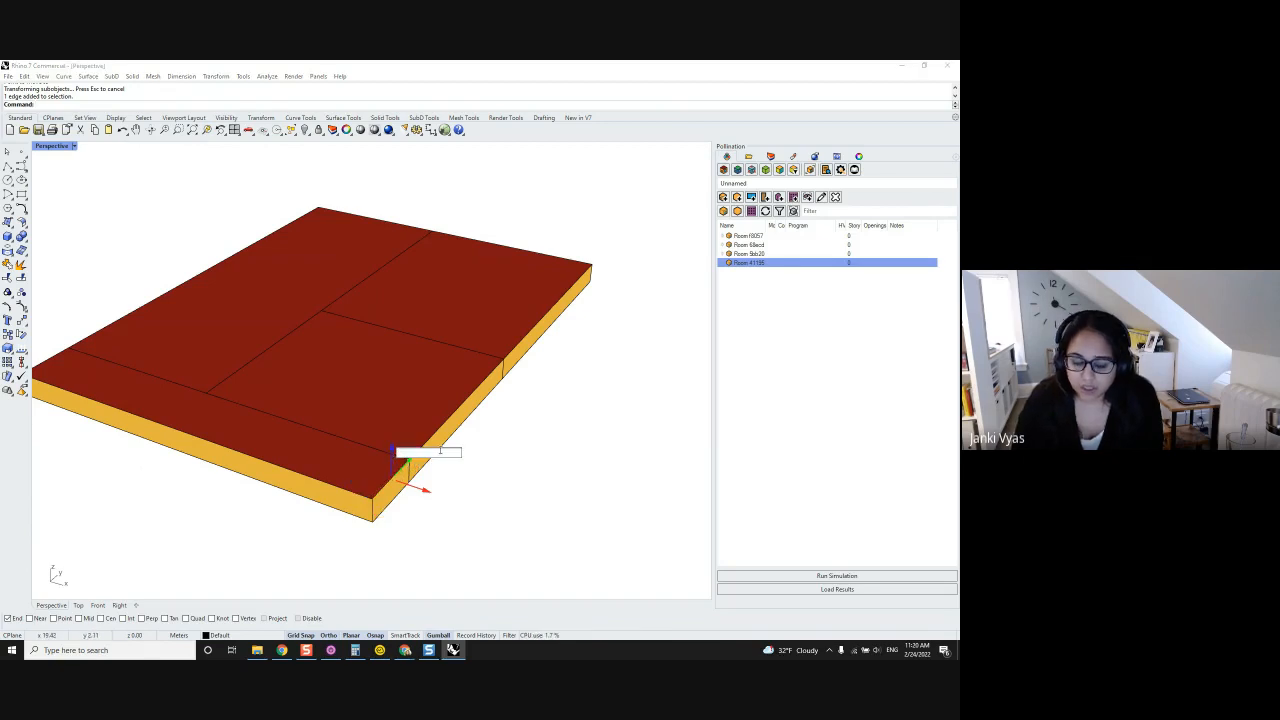
pyautogui.press('Return')
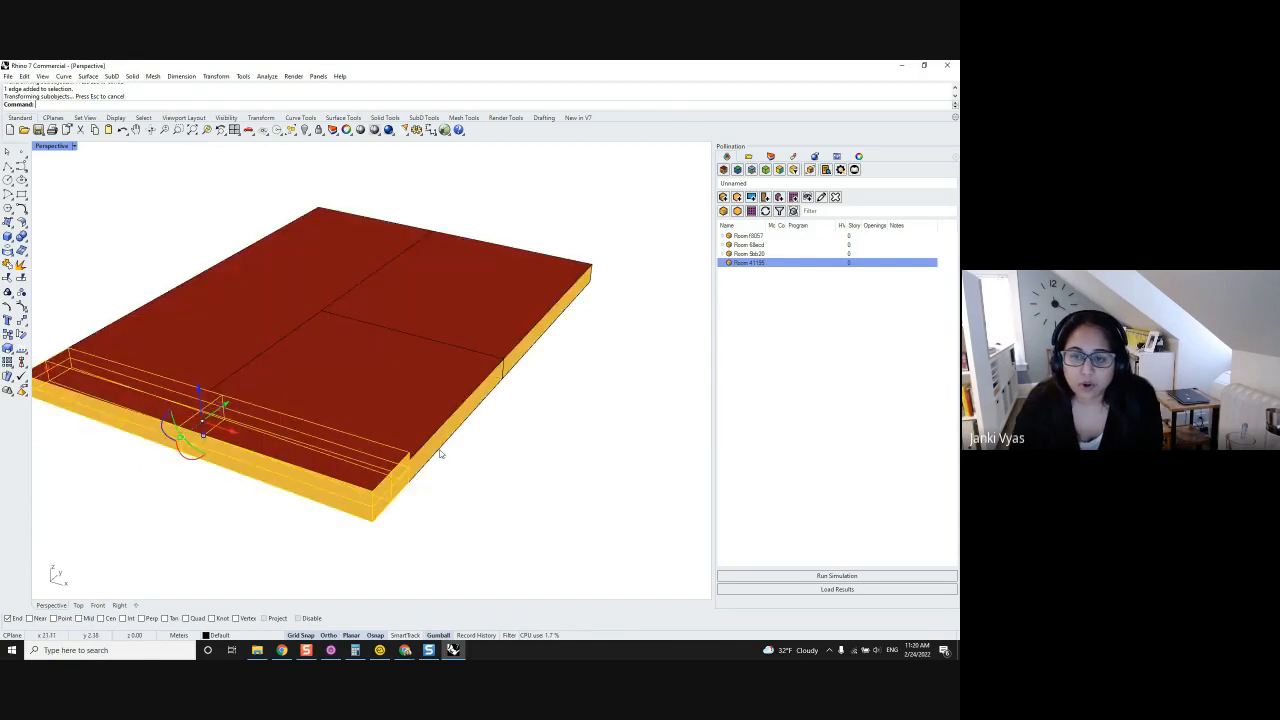
pyautogui.click(517, 486)
# Draw a corner-to-corner rectangle tracing the top of the third room, opposite the strip room.
pyautogui.moveTo(517, 486); pyautogui.dragTo(459, 462, button='right')
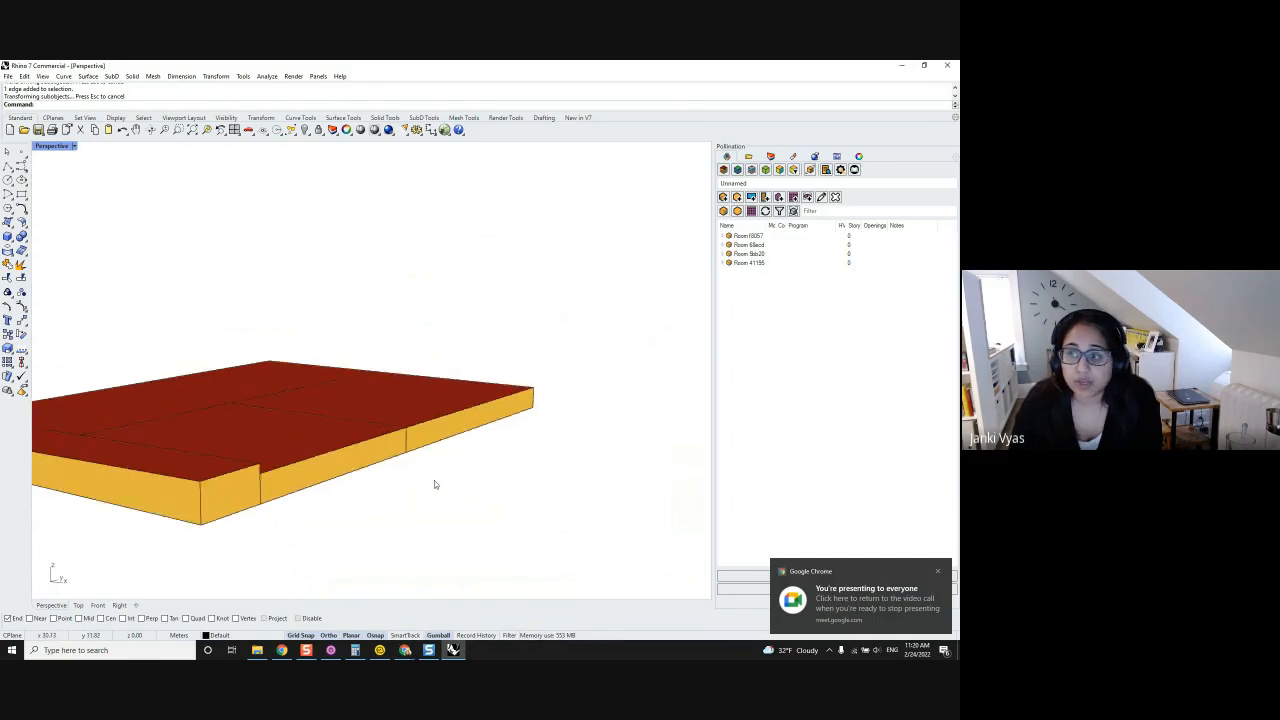
pyautogui.keyDown('shift'); pyautogui.moveTo(366, 497); pyautogui.dragTo(349, 446, button='right'); pyautogui.keyUp('shift')
pyautogui.scroll(3, 347, 442)
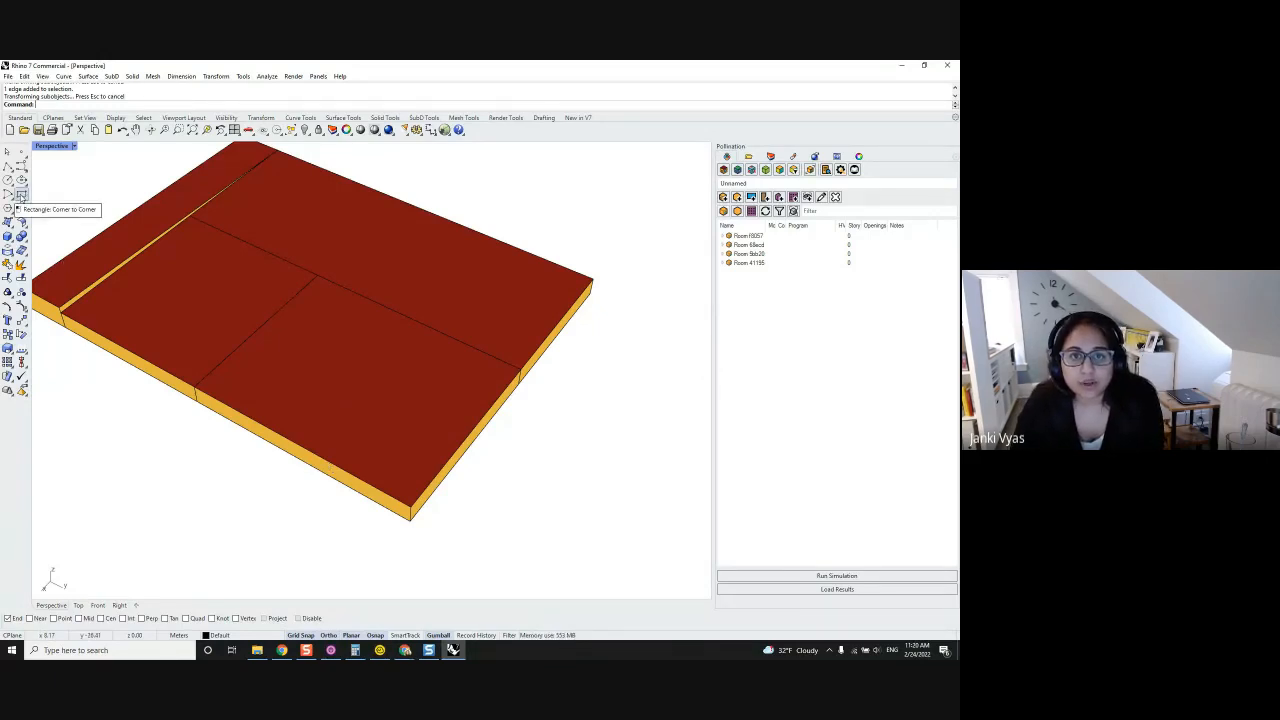
pyautogui.click(21, 196)
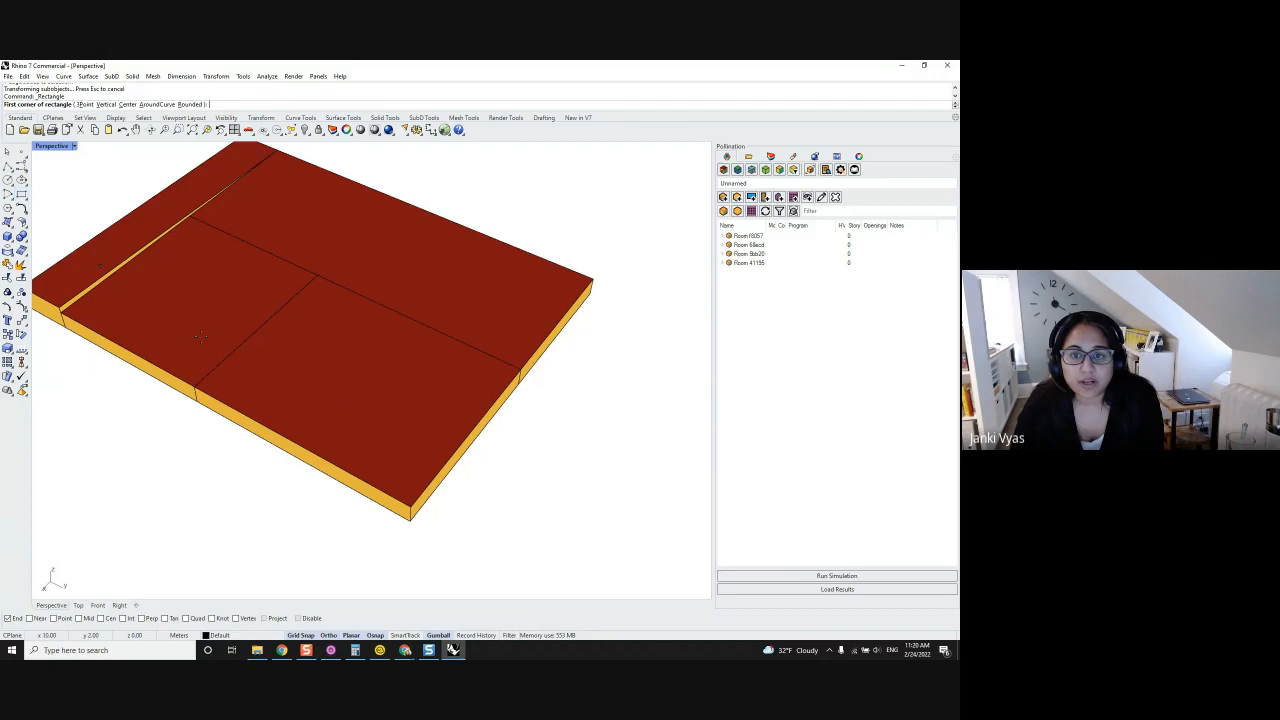
pyautogui.click(197, 390)
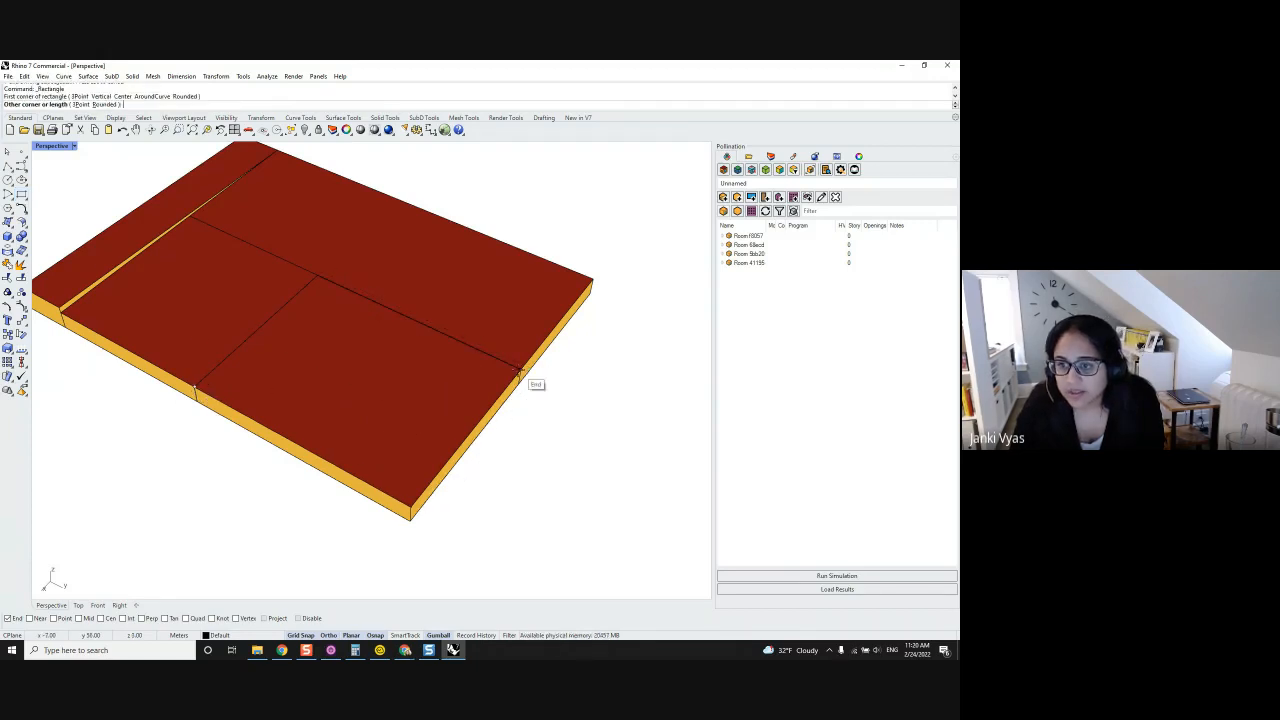
pyautogui.click(521, 371)
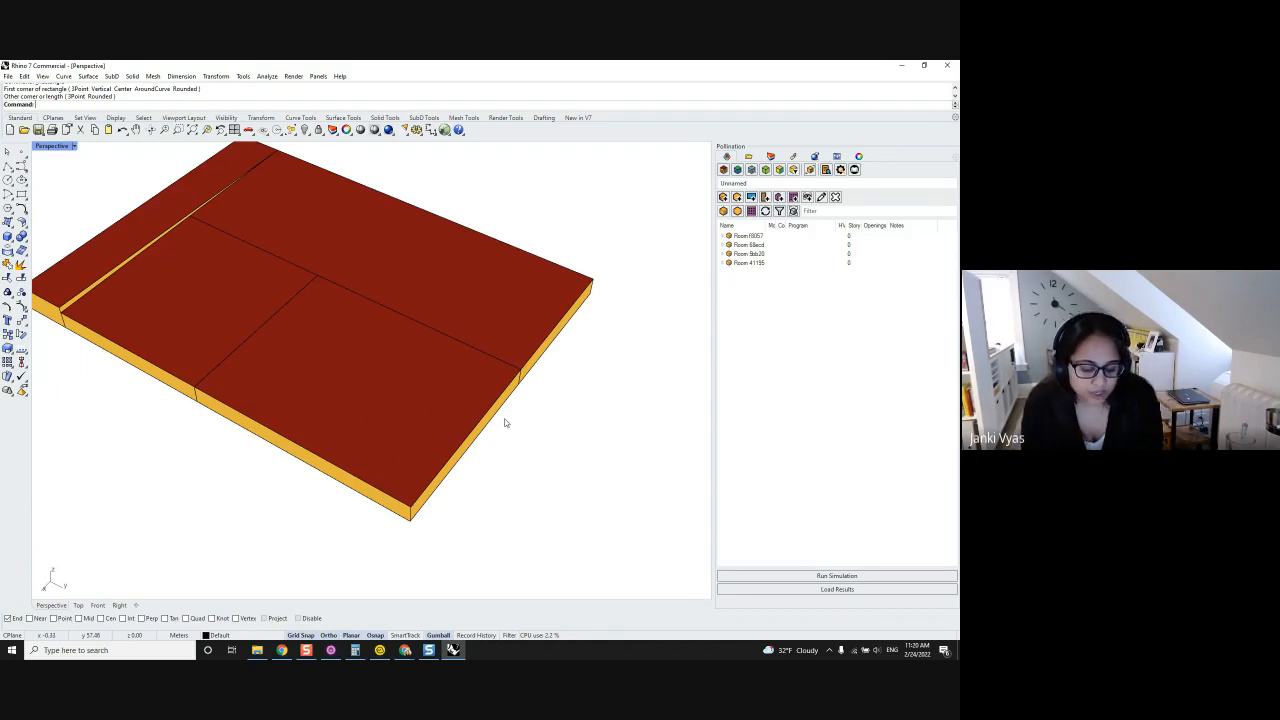
# Offset the rectangle on the third room's top inward by 4 m.
pyautogui.write('Offset')
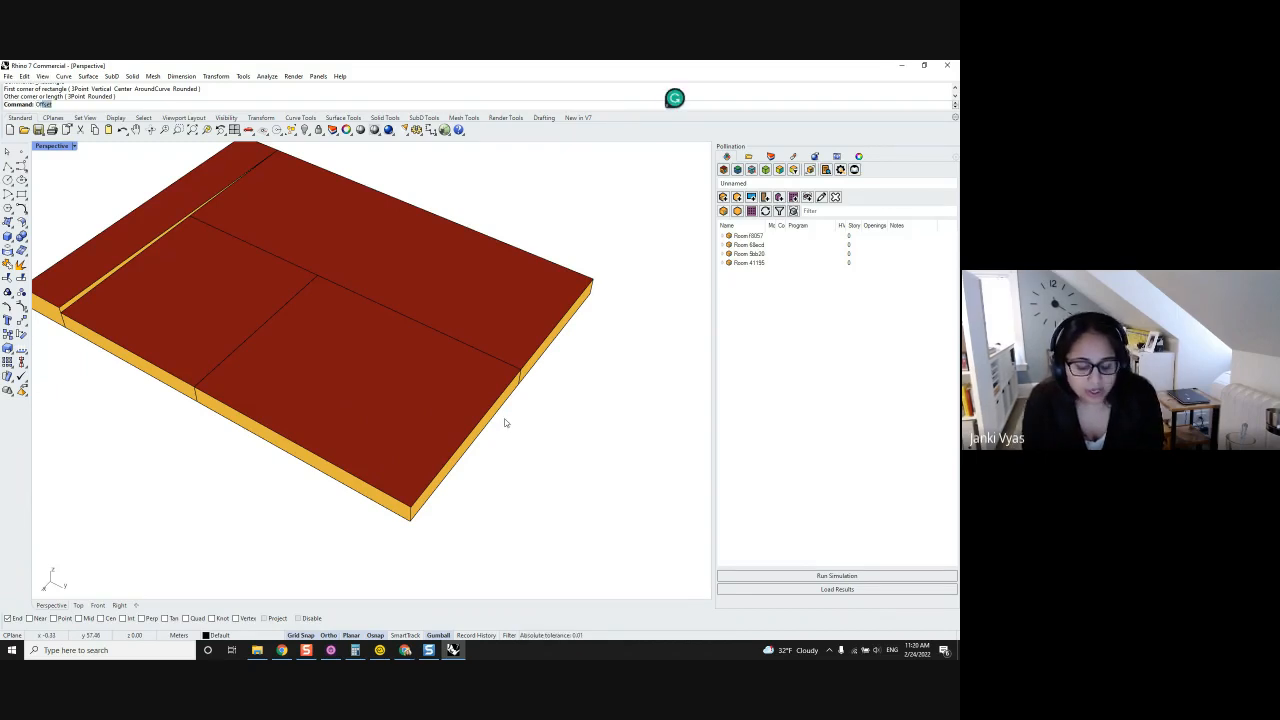
pyautogui.press('Return')
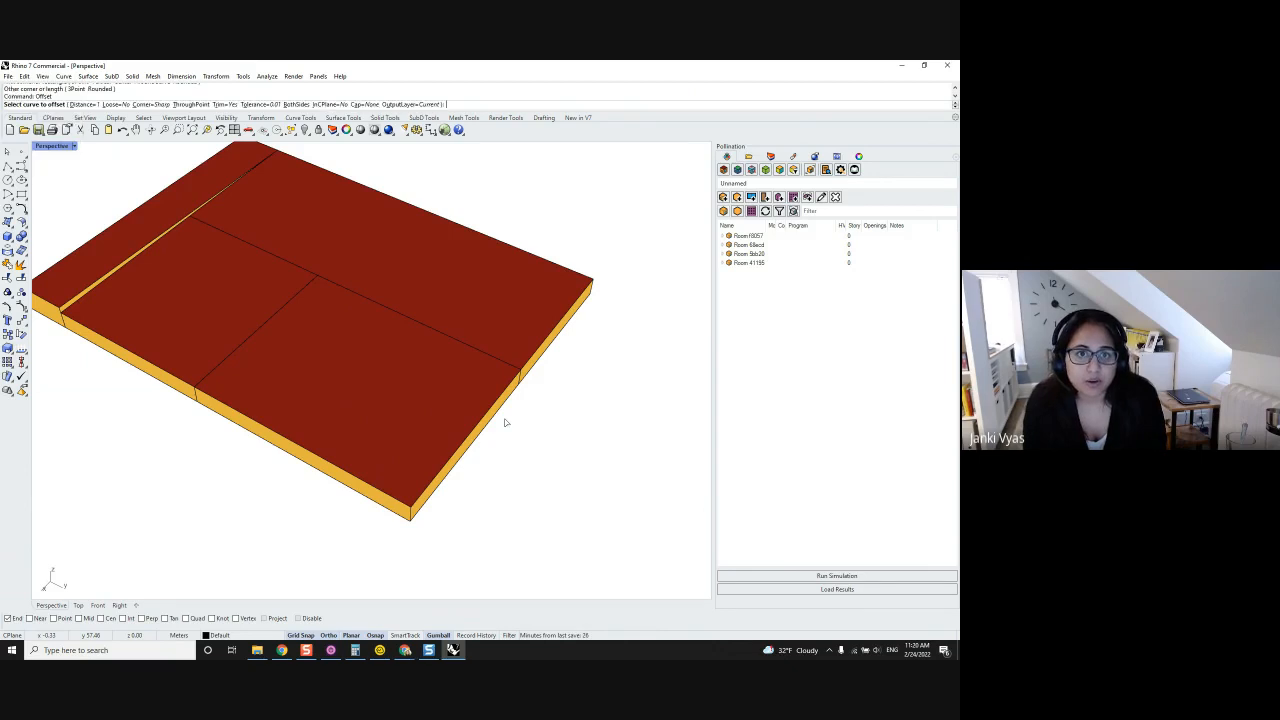
pyautogui.click(85, 104)
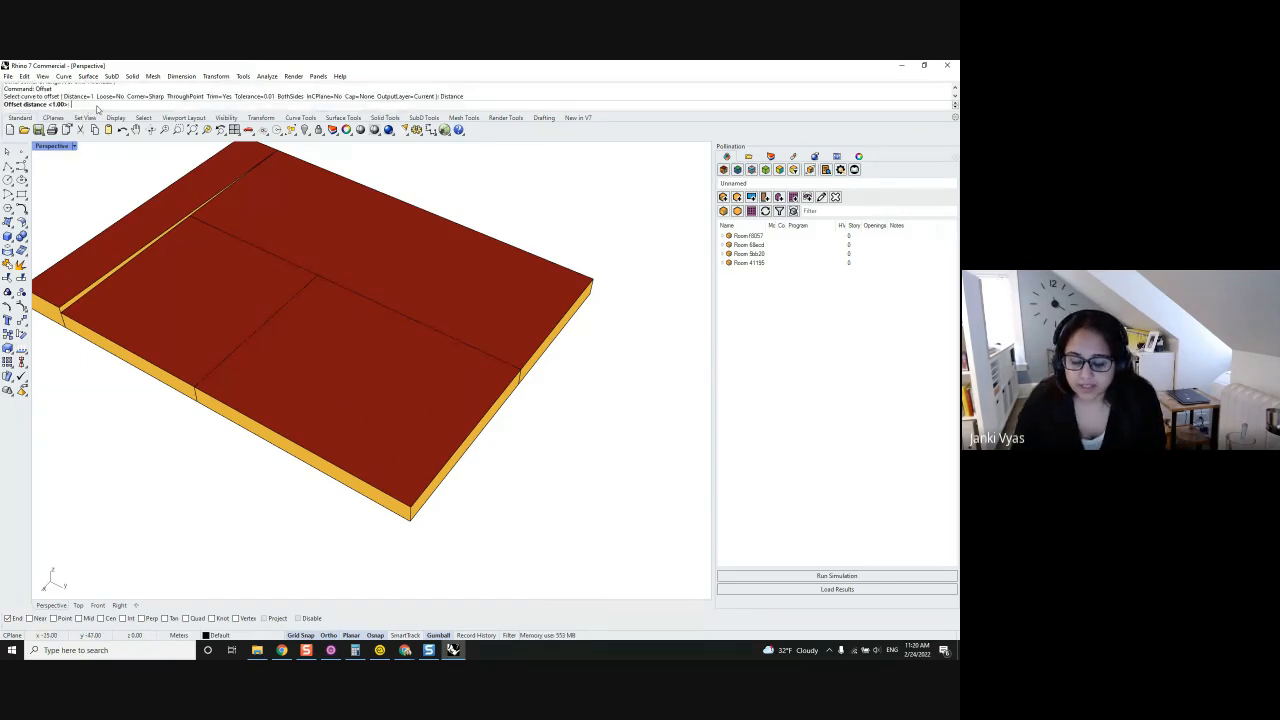
pyautogui.write('4')
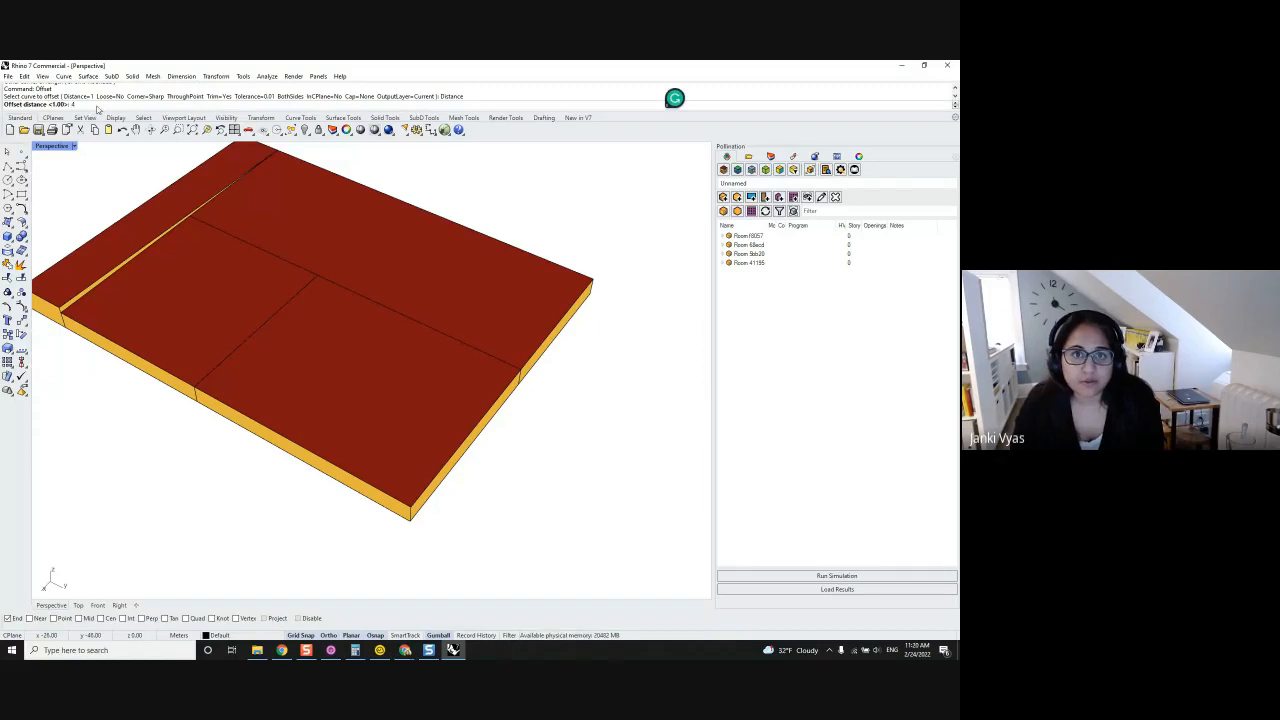
pyautogui.press('Return')
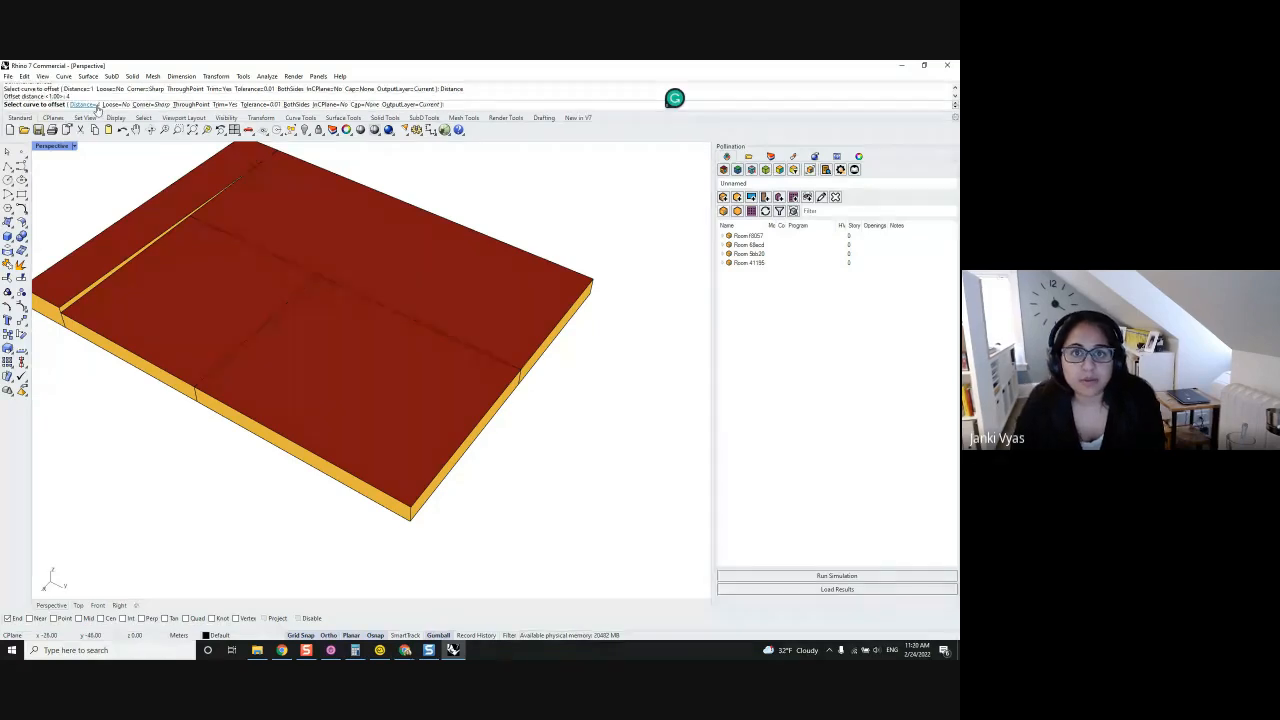
pyautogui.click(480, 428)
pyautogui.click(522, 450)
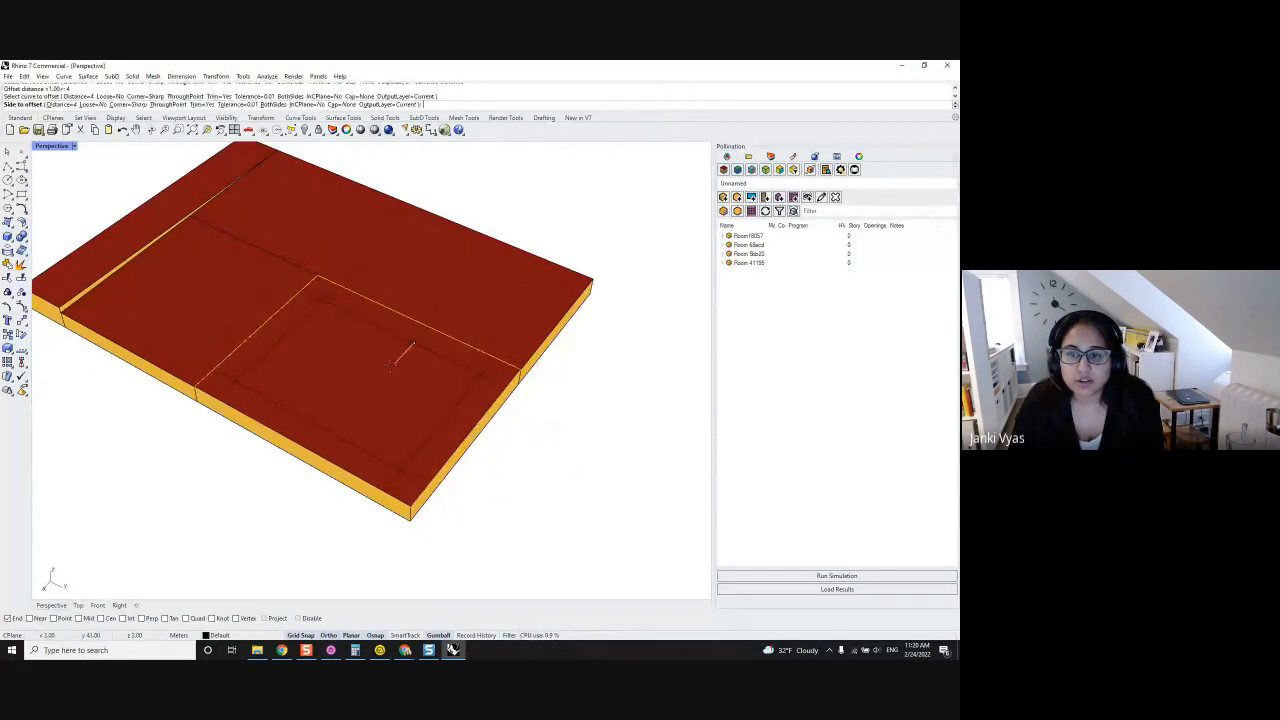
pyautogui.click(392, 369)
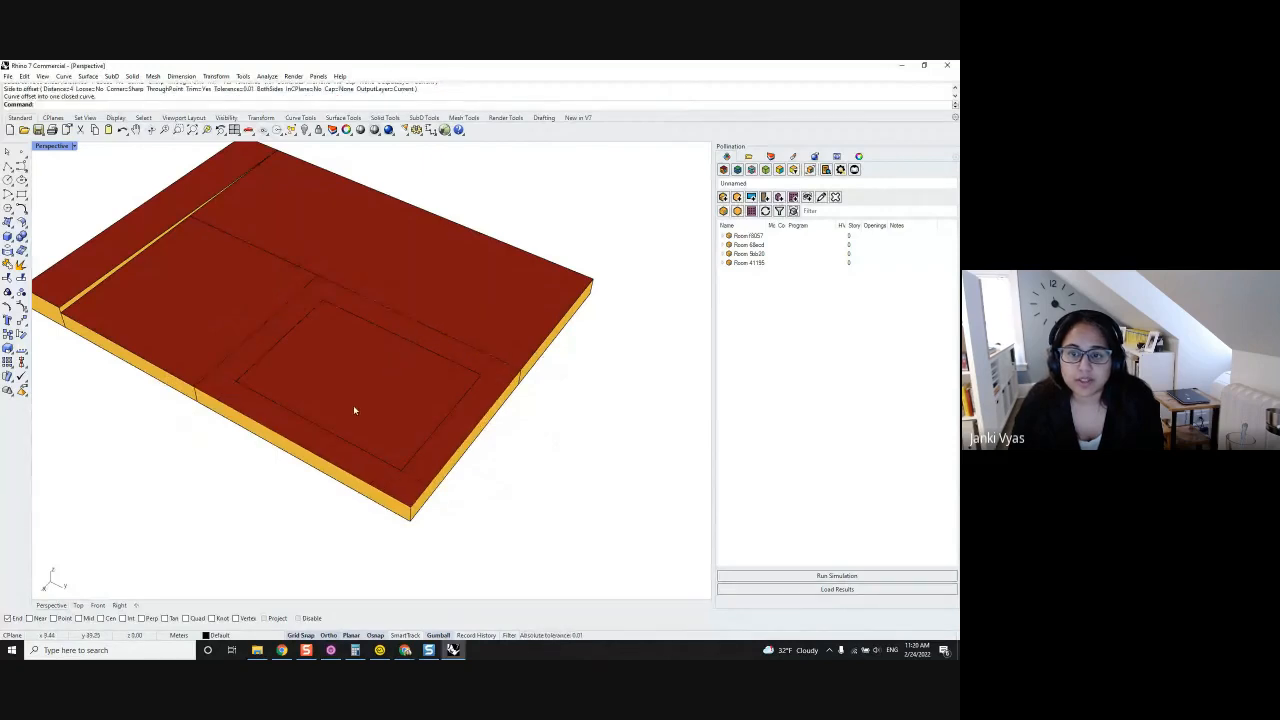
# Draw a polyline from the third room's outer front corner along the inset's outer short edge to the adjacent room corner.
pyautogui.click(8, 167)
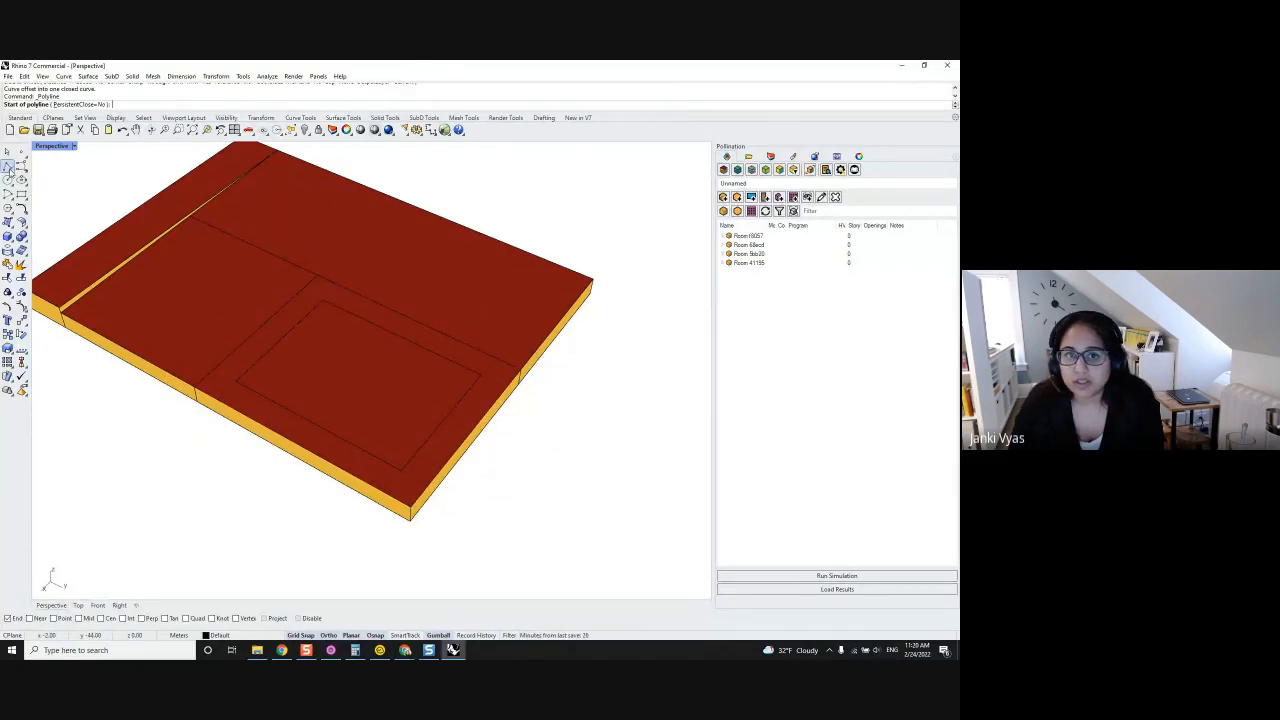
pyautogui.click(412, 515)
pyautogui.click(401, 469)
pyautogui.click(481, 374)
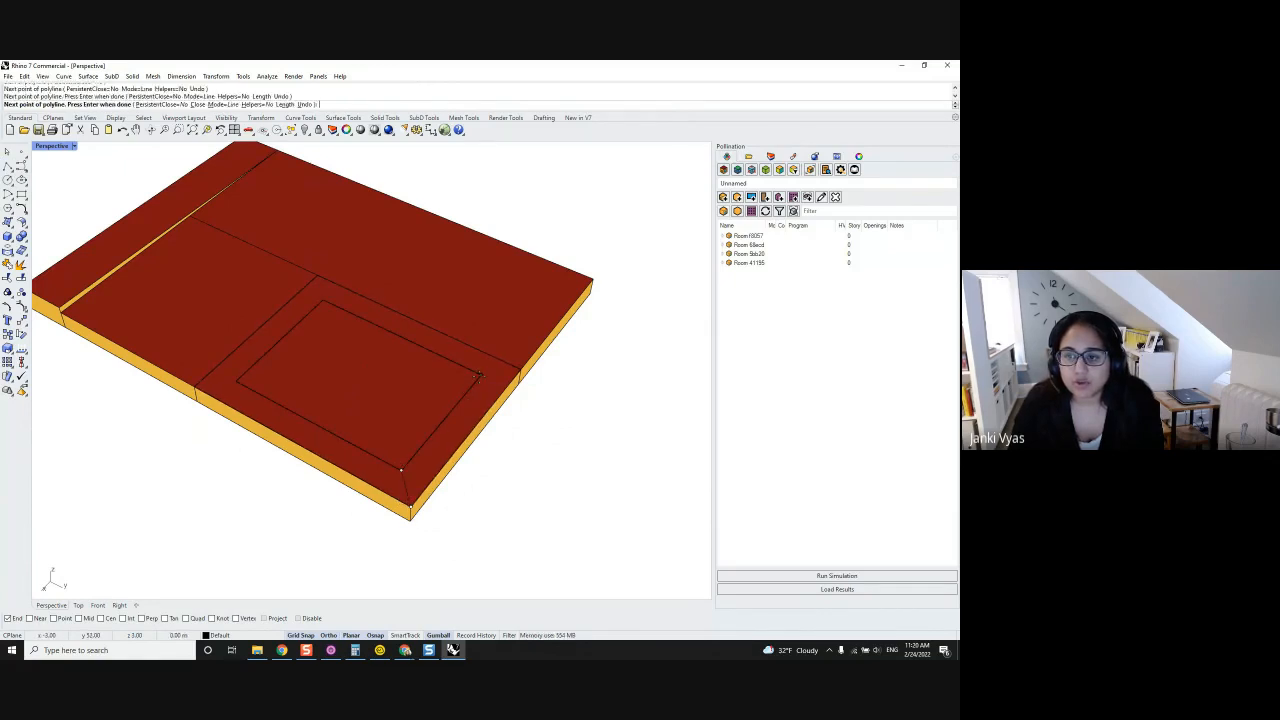
pyautogui.click(522, 374)
pyautogui.press('Return')
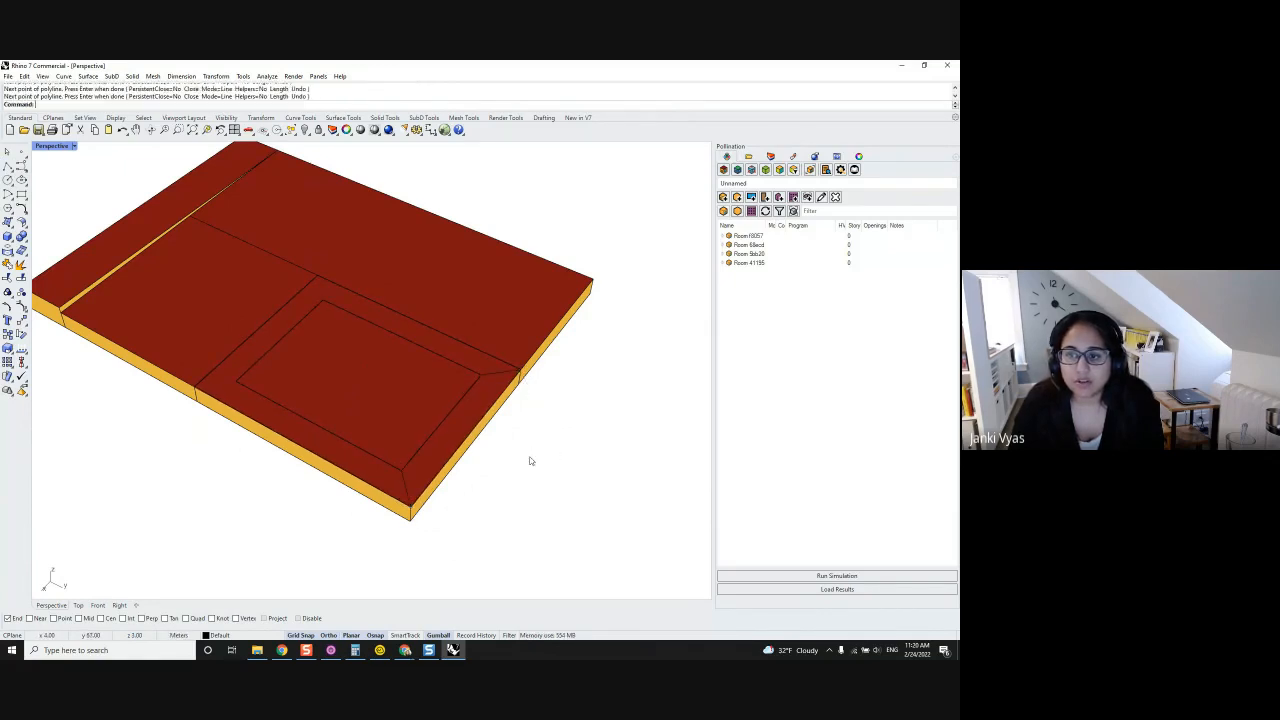
# Draw a matching polyline from the inner back corner along the inset's opposite short edge, ending at the inset's near corner.
pyautogui.press('Return')
pyautogui.click(317, 275)
pyautogui.click(323, 299)
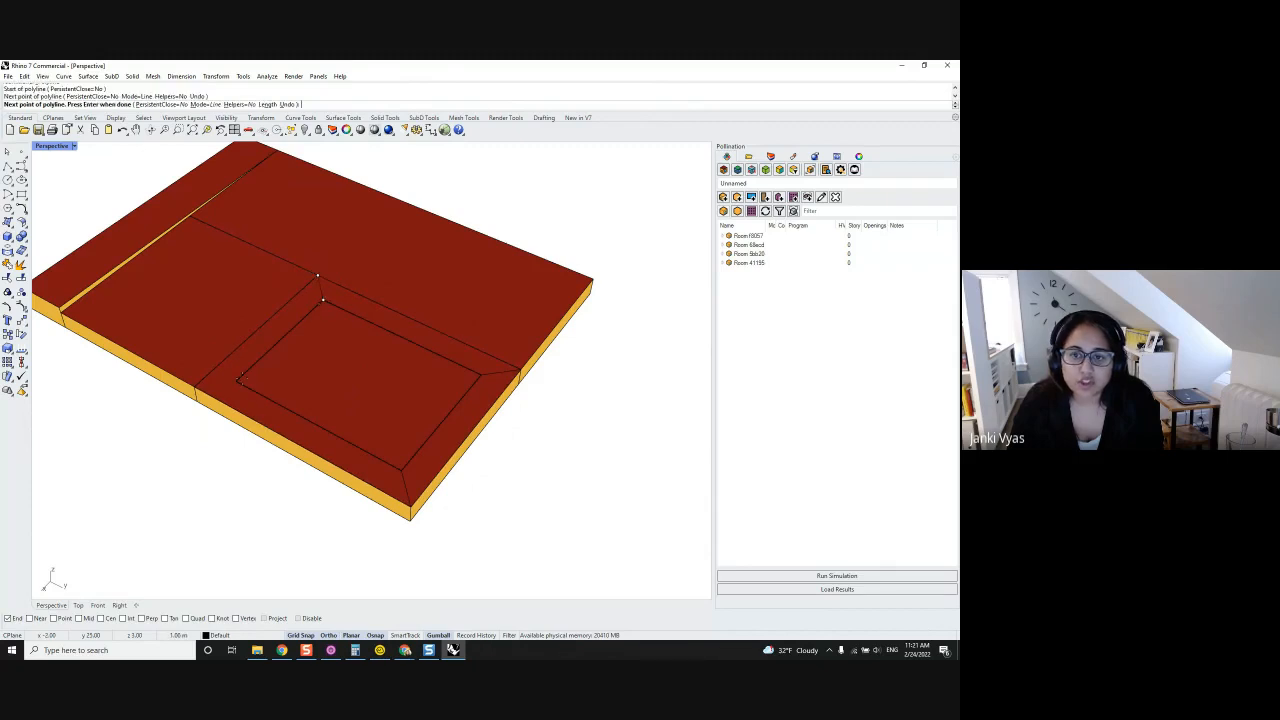
pyautogui.click(238, 380)
pyautogui.press('Return')
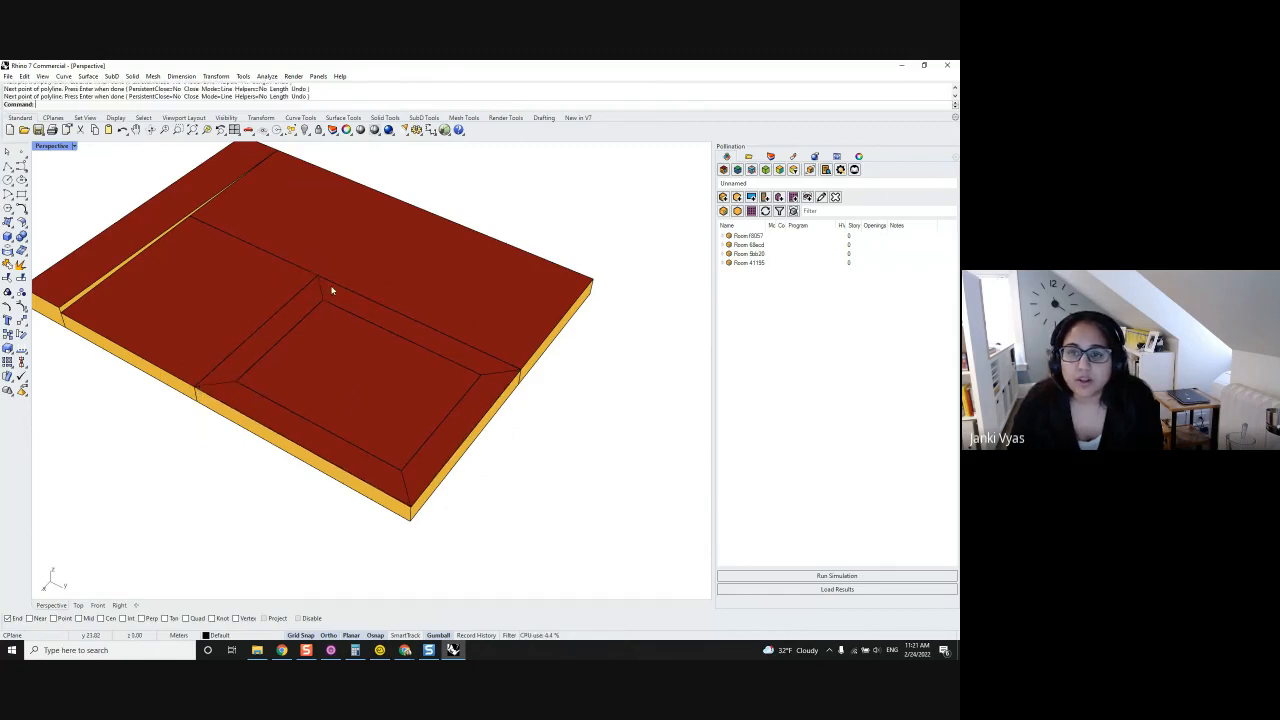
# Draw a short diagonal line from the room's inner back corner to the nearest inset corner.
pyautogui.press('Return')
pyautogui.click(317, 275)
pyautogui.click(323, 299)
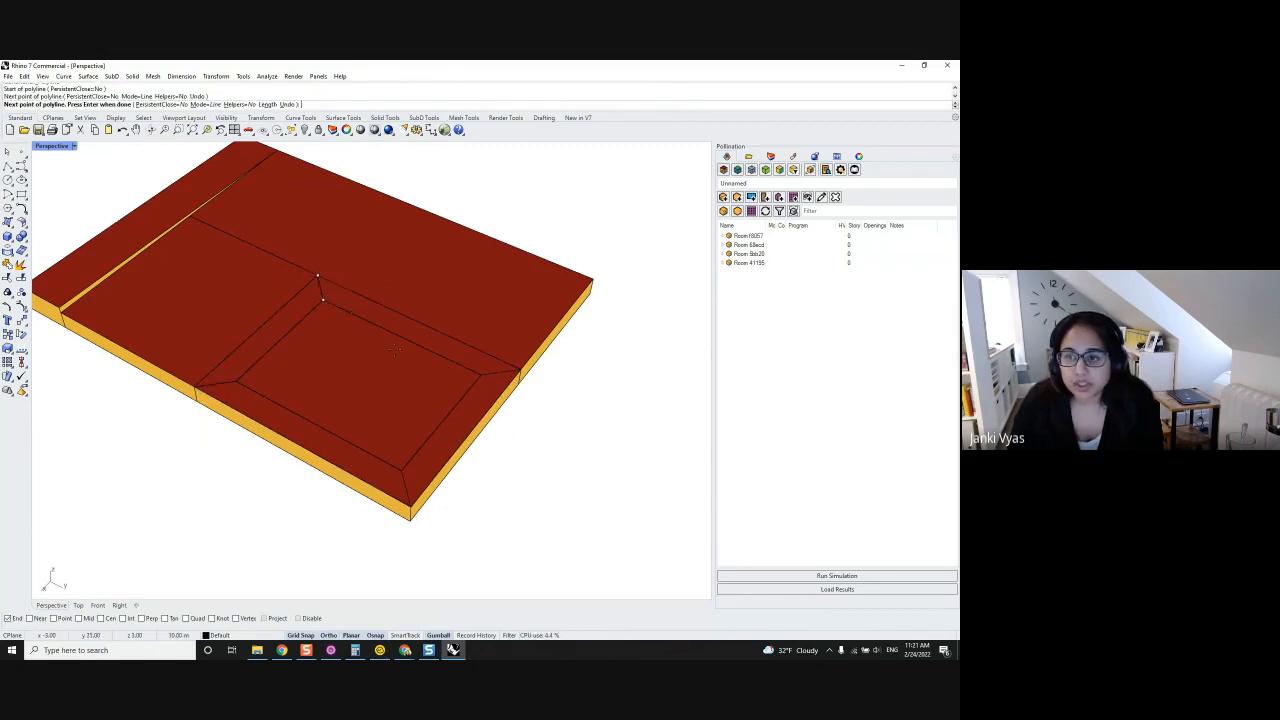
pyautogui.press('Return')
# Trace the two long edges of the inset rectangle with separate single-segment polylines.
pyautogui.press('Return')
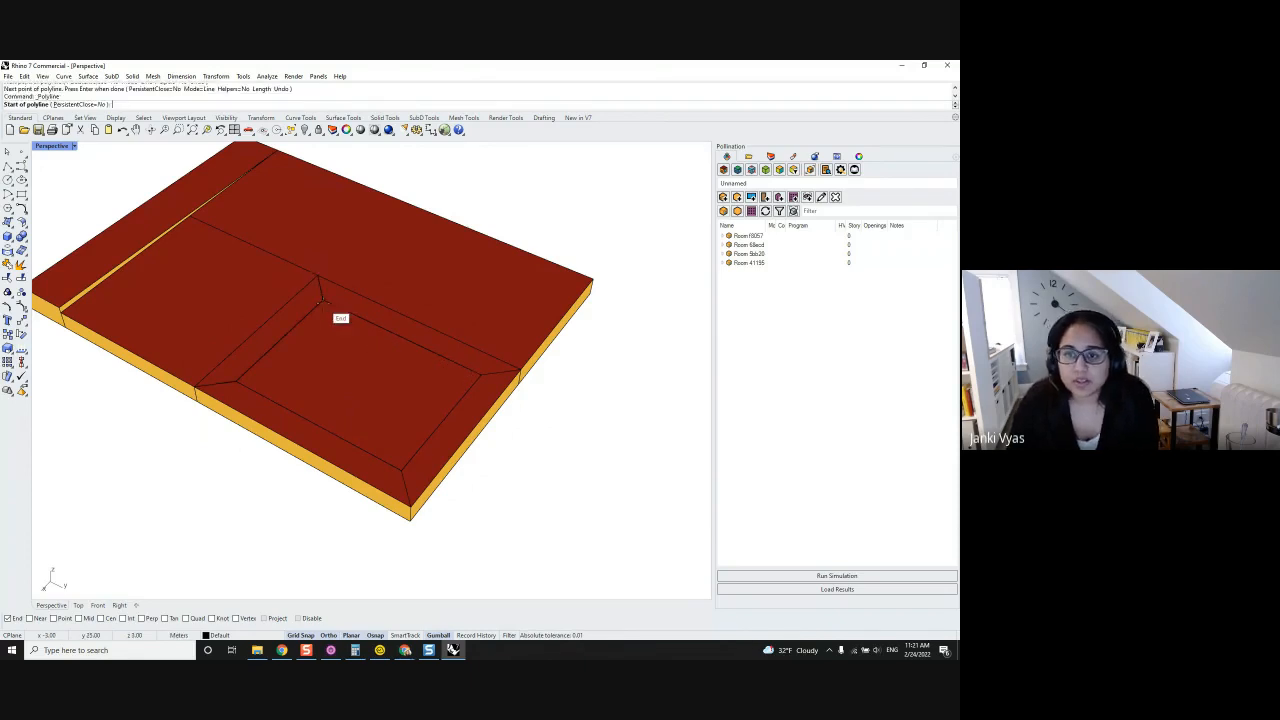
pyautogui.click(322, 299)
pyautogui.click(475, 374)
pyautogui.press('Return')
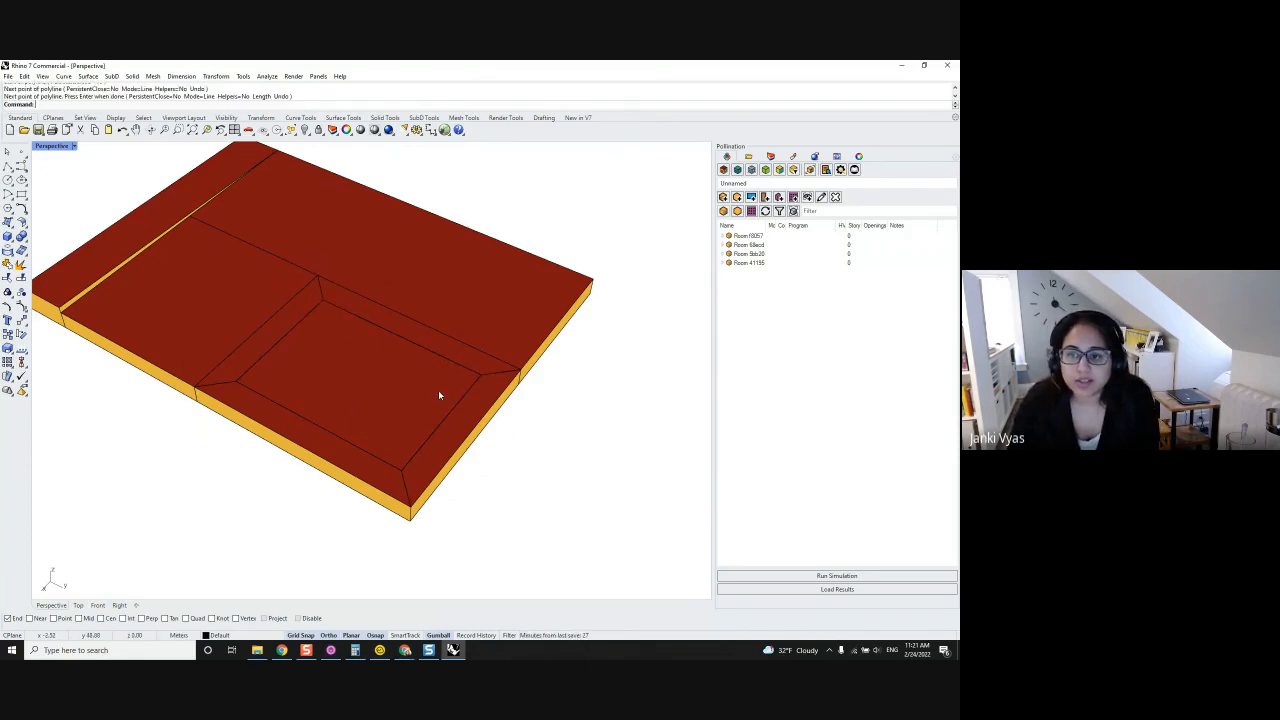
pyautogui.press('Return')
pyautogui.click(235, 380)
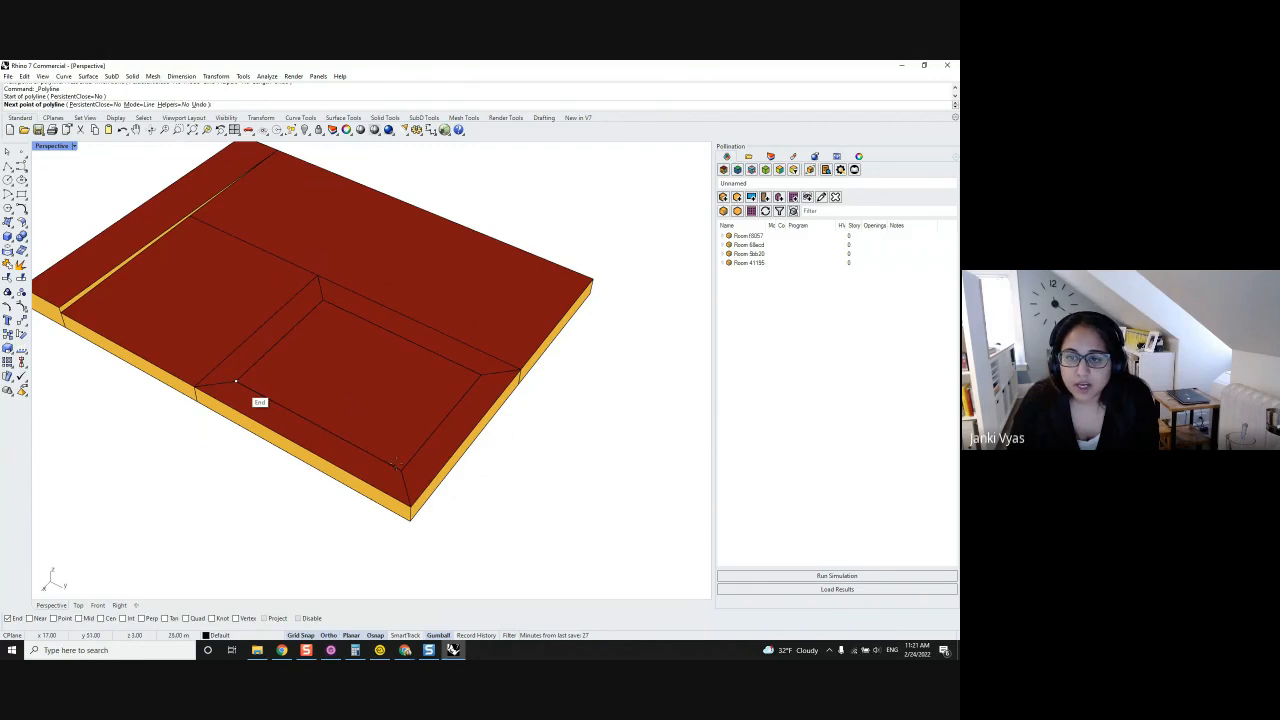
pyautogui.click(397, 466)
pyautogui.press('Return')
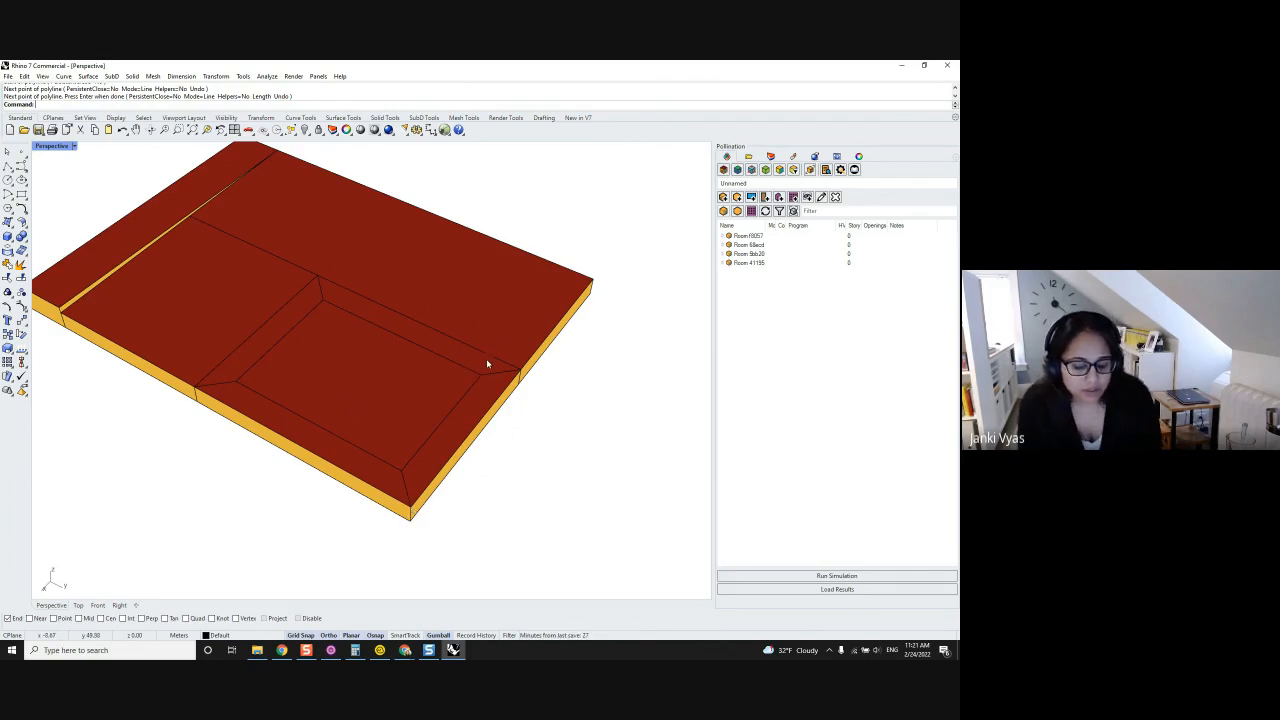
pyautogui.write('PO_')
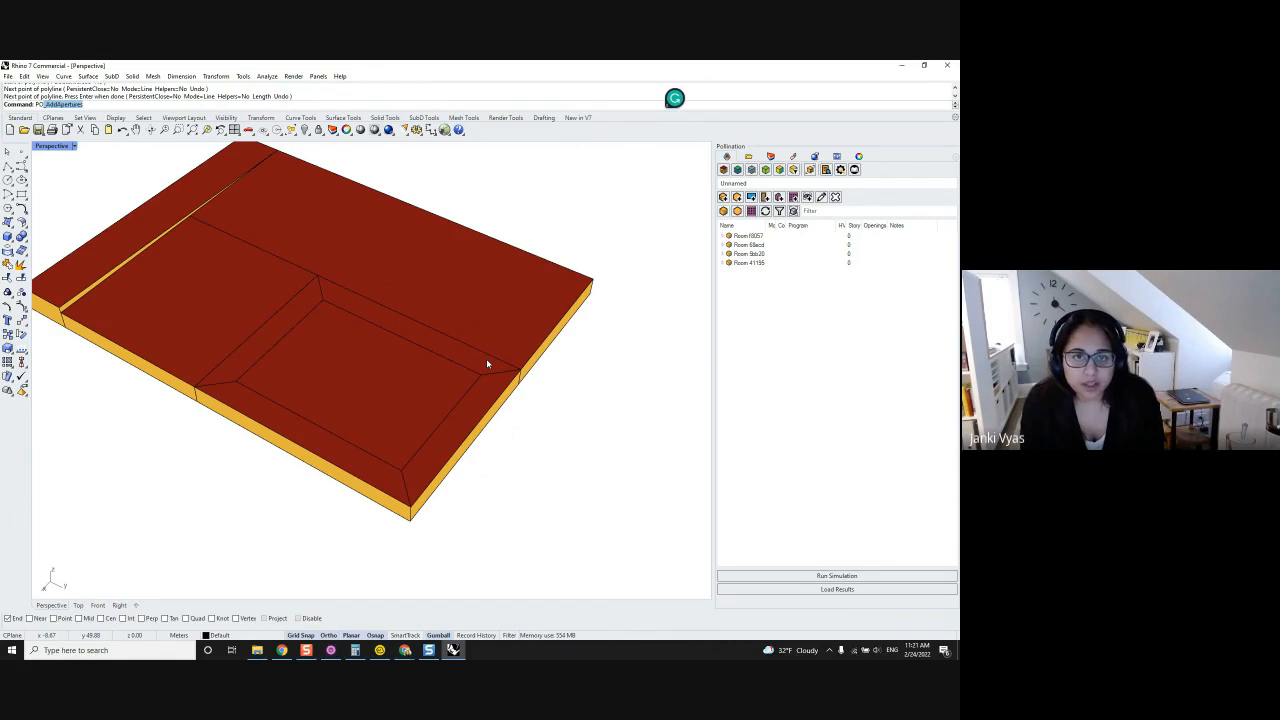
pyautogui.write('Sp')
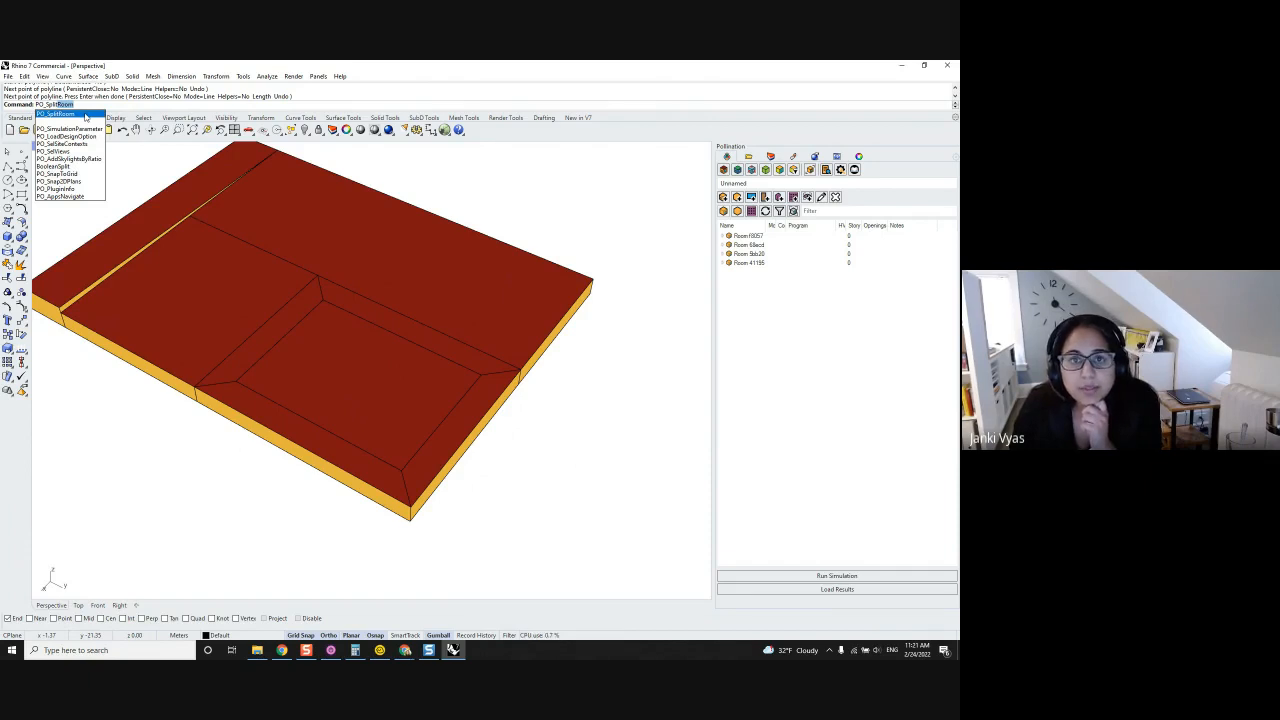
pyautogui.press('Escape')
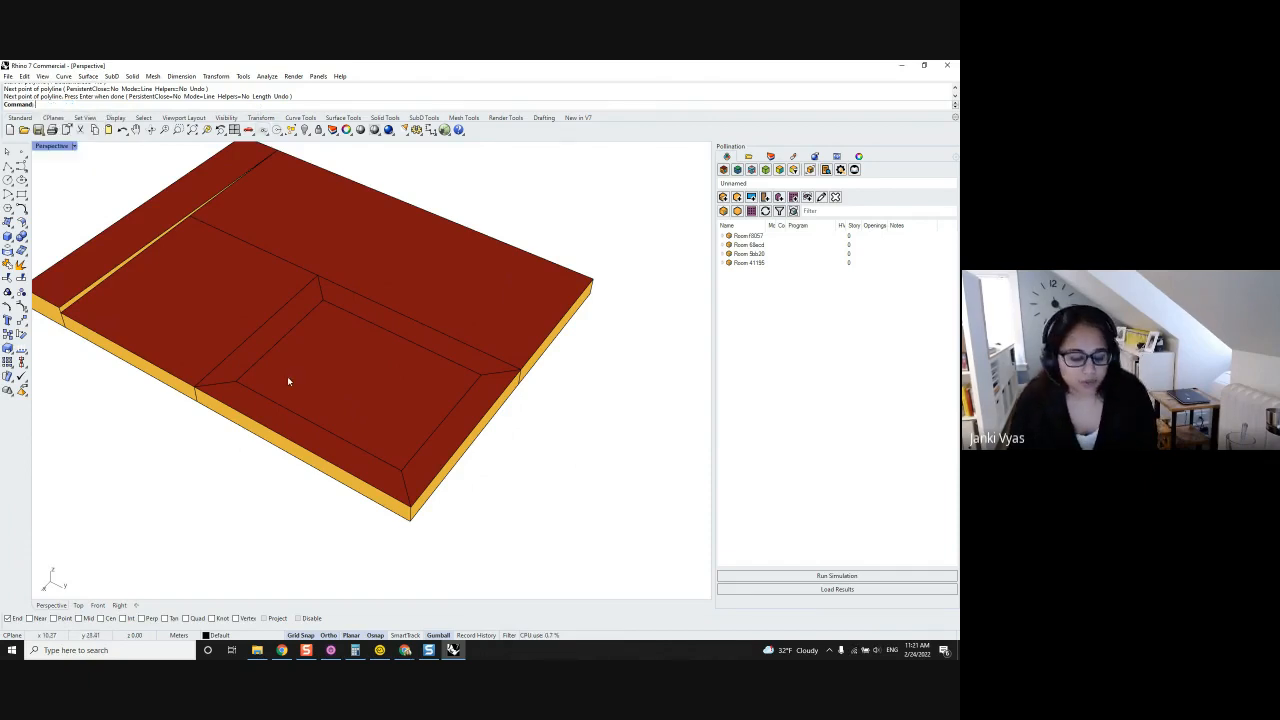
# Extrude the two end polylines and the two long inset lines to both sides as vertical cutting surfaces with ExtrudeCrv.
pyautogui.write('Extrude')
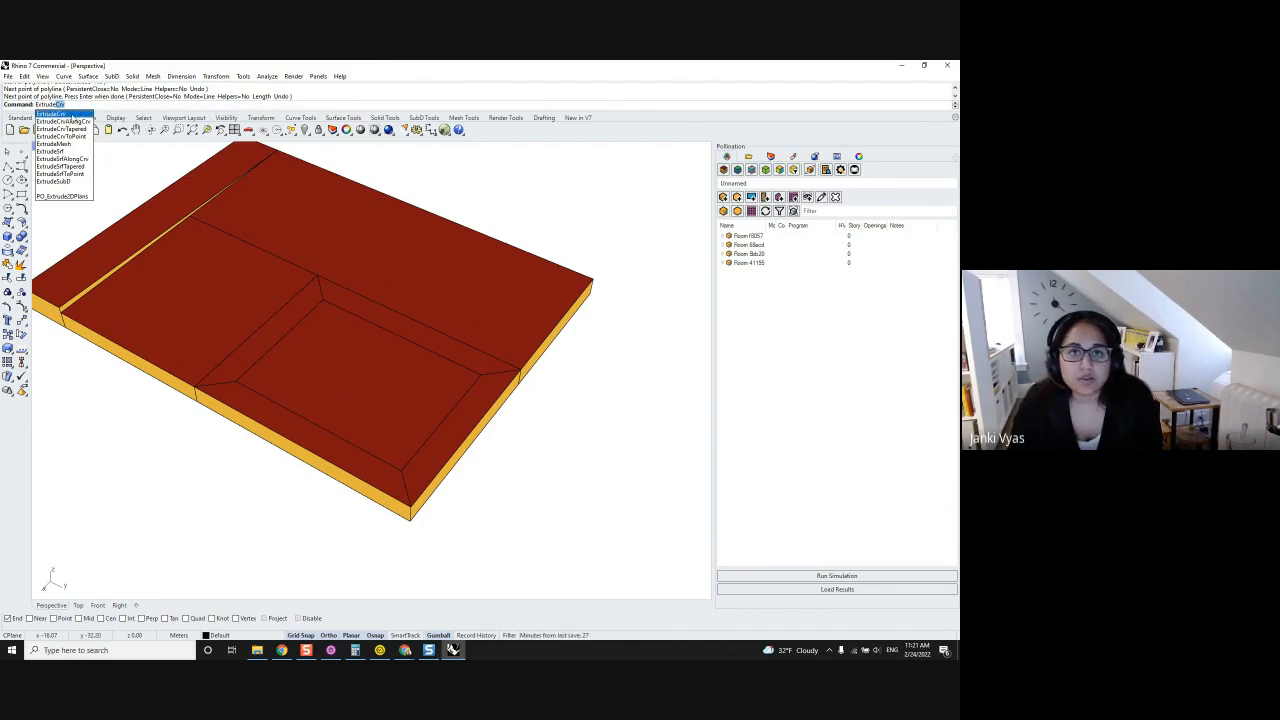
pyautogui.press('Return')
pyautogui.click(224, 388)
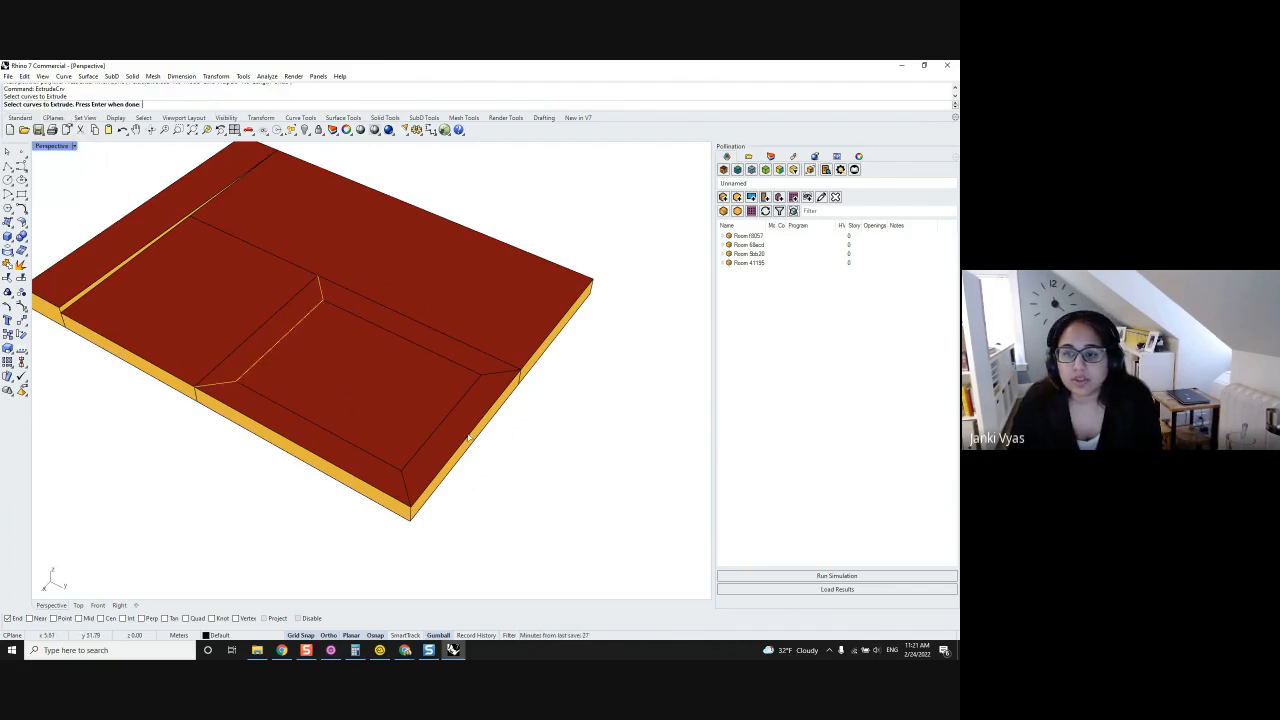
pyautogui.click(407, 488)
pyautogui.click(376, 455)
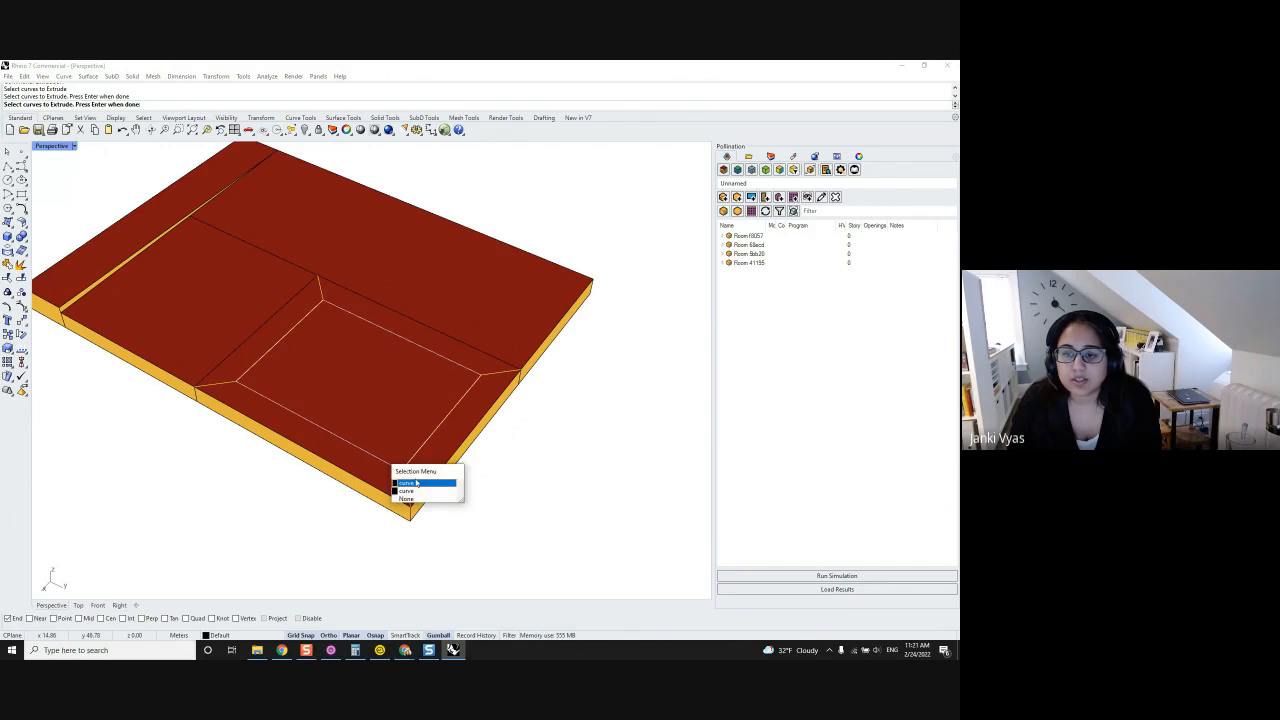
pyautogui.click(416, 483)
pyautogui.click(414, 346)
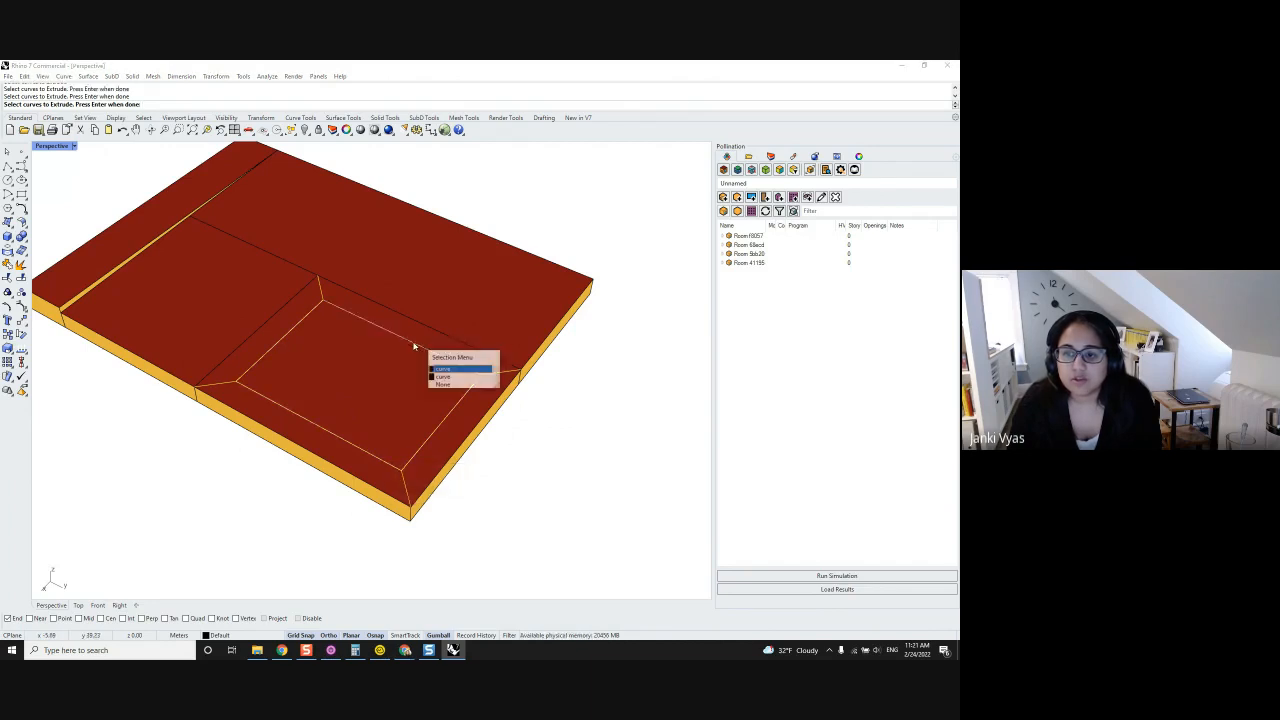
pyautogui.click(457, 375)
pyautogui.press('Return')
pyautogui.scroll(-4, 418, 367)
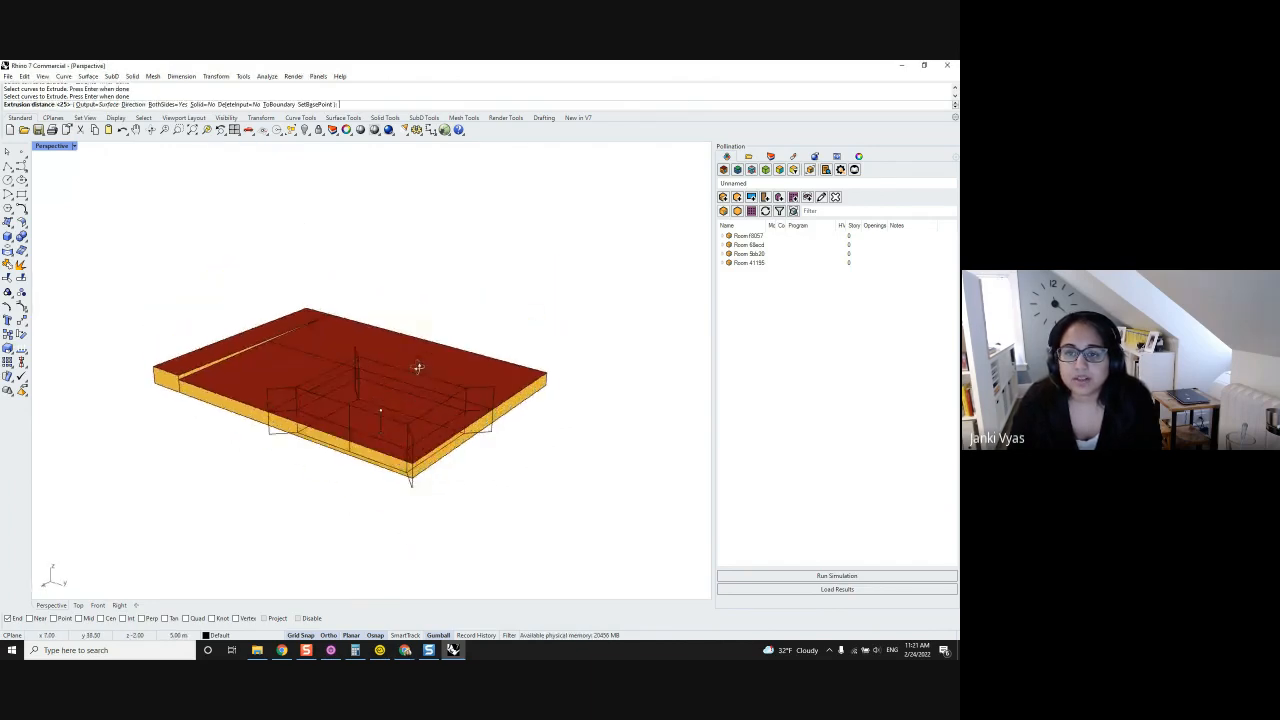
pyautogui.press('Return')
# Set the perspective view's display mode to Ghosted to show the extruded surfaces around the room.
pyautogui.moveTo(414, 363); pyautogui.dragTo(356, 372, button='right')
pyautogui.click(73, 146)
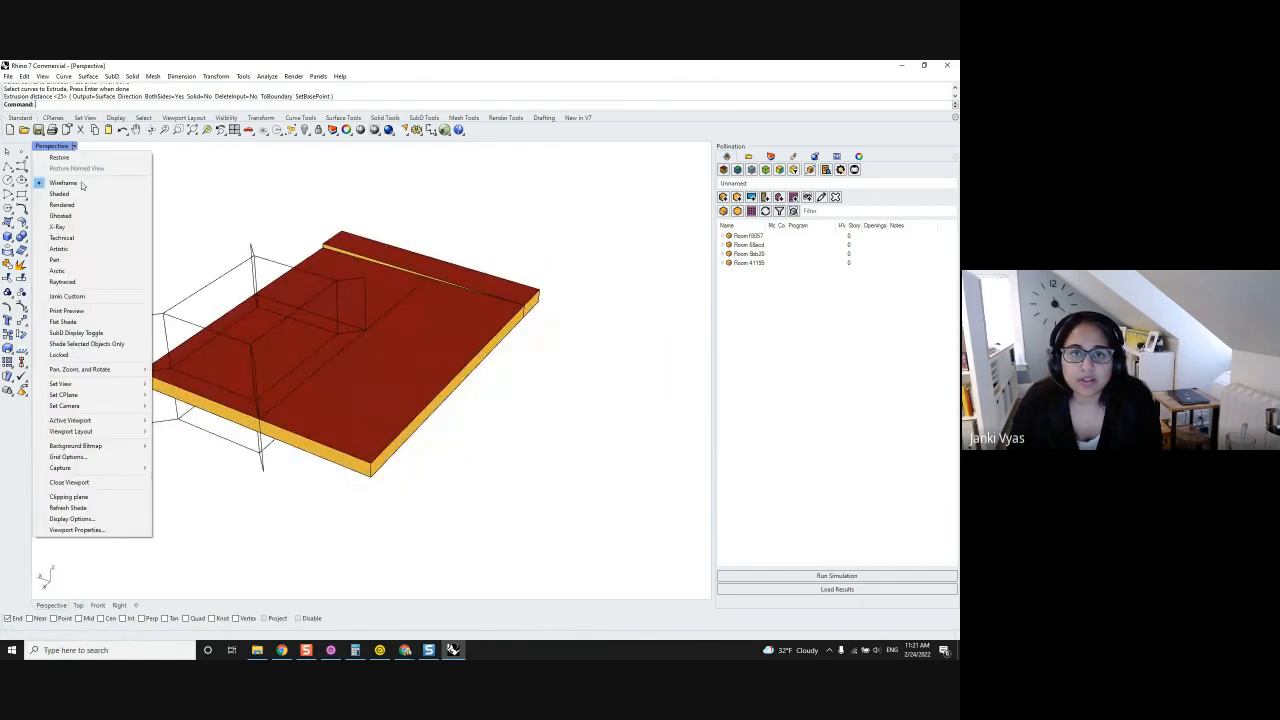
pyautogui.click(80, 212)
pyautogui.keyDown('shift'); pyautogui.moveTo(414, 366); pyautogui.dragTo(490, 377, button='right'); pyautogui.keyUp('shift')
pyautogui.scroll(3, 490, 377)
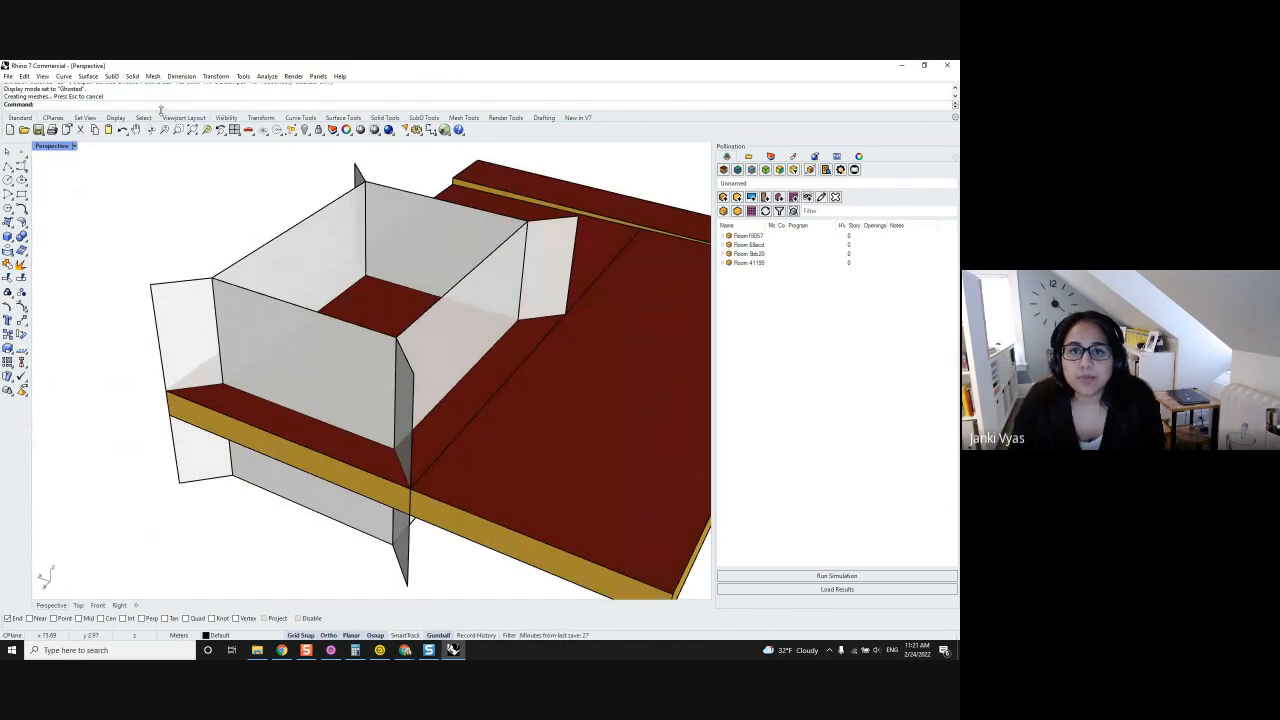
# Split the third room with PO_SplitRoom, using the extruded polyline surface at its outer short end as the cutter.
pyautogui.write('PO_SplitRoom')
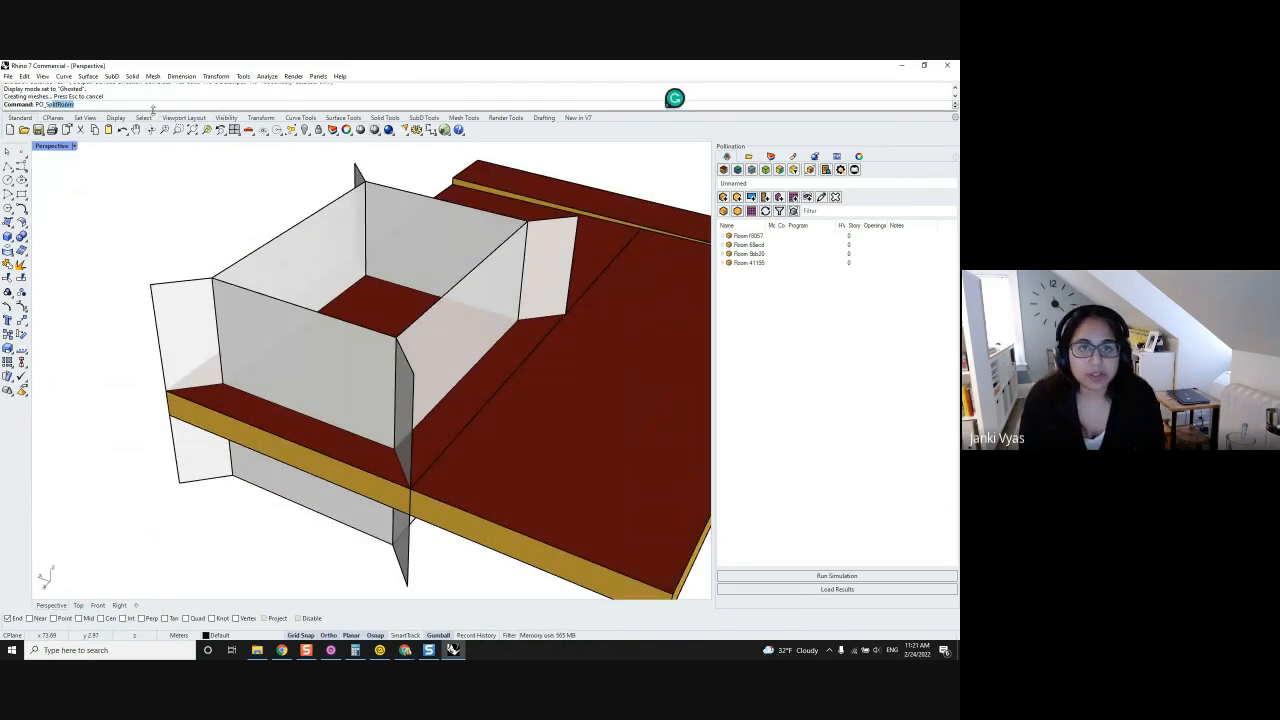
pyautogui.click(72, 117)
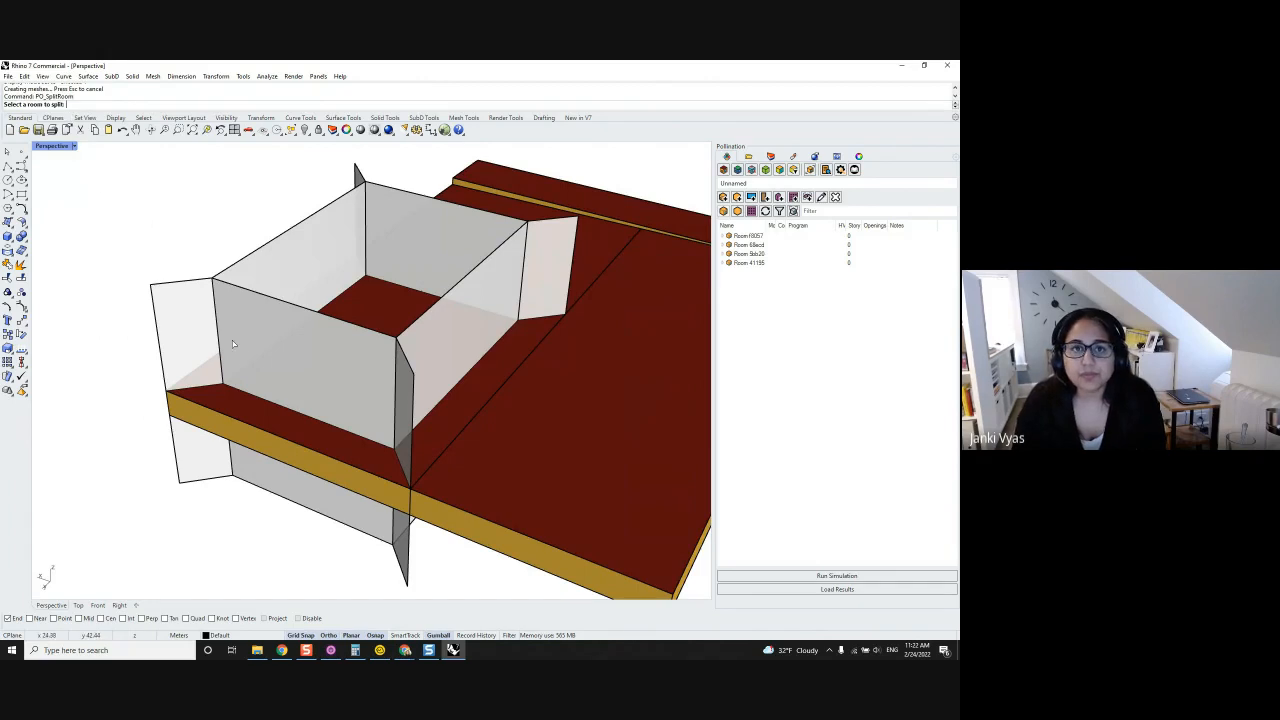
pyautogui.moveTo(250, 329); pyautogui.dragTo(280, 380, button='right')
pyautogui.click(217, 401)
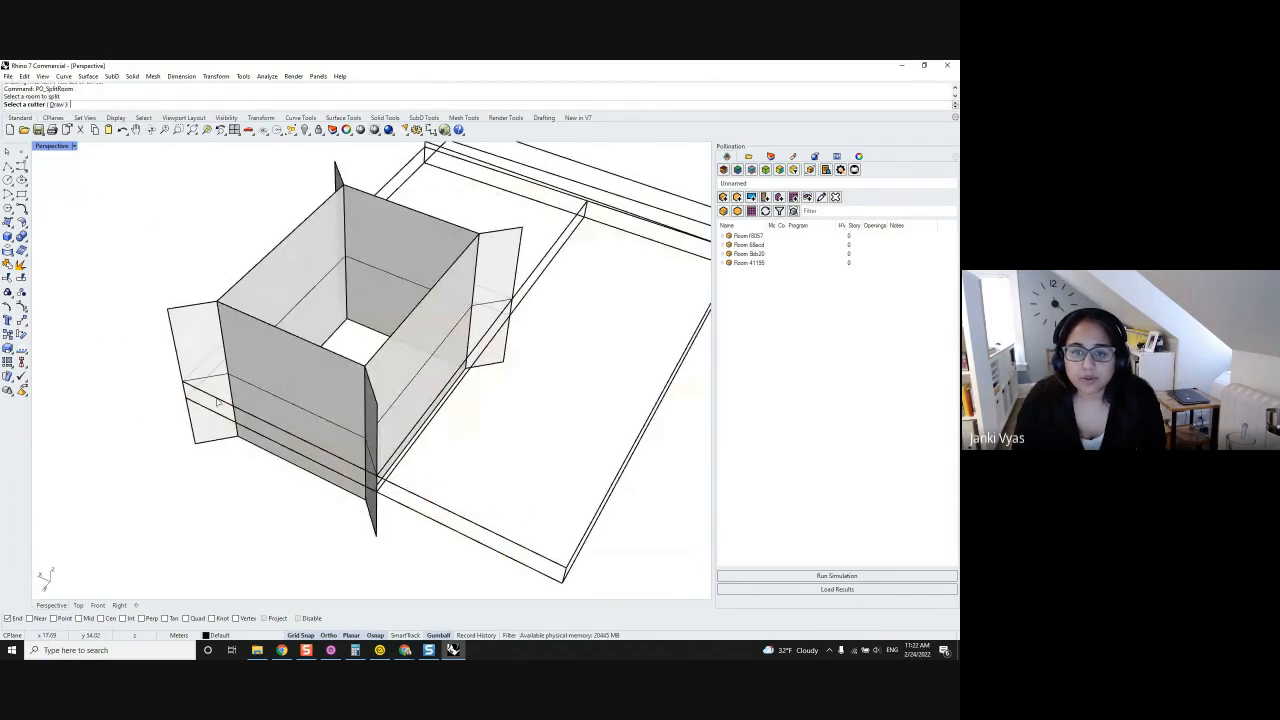
pyautogui.click(283, 338)
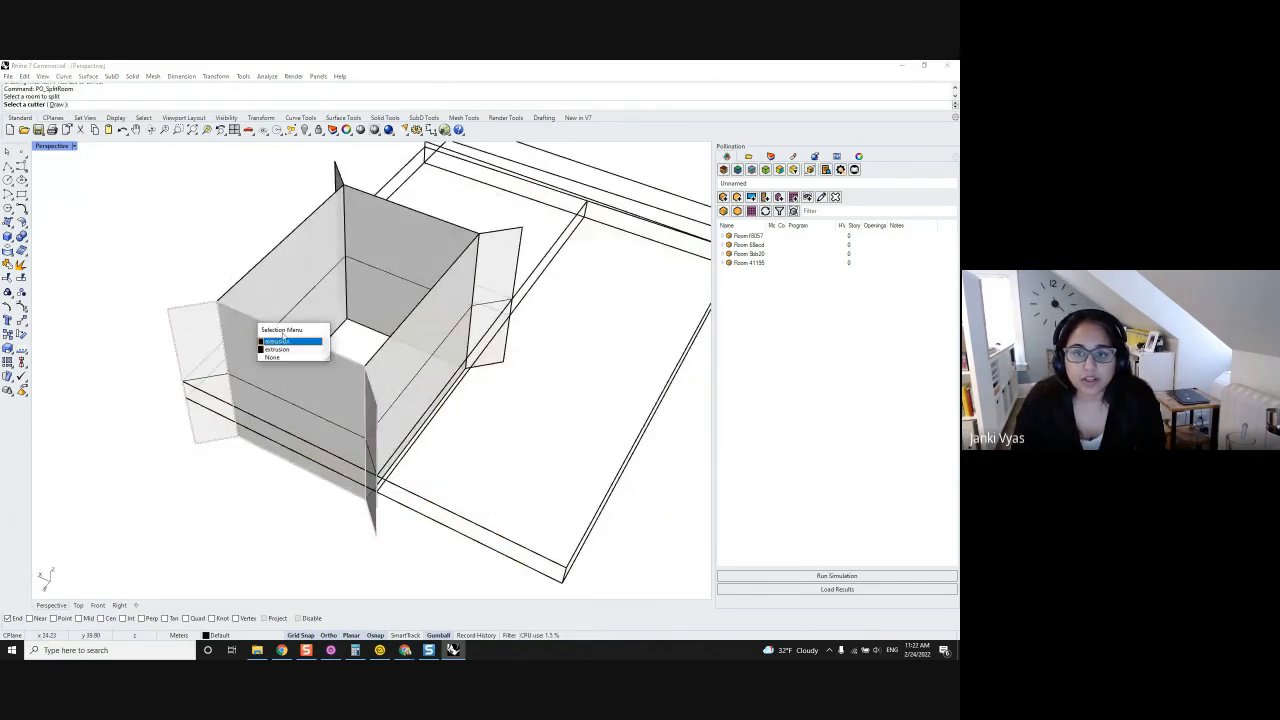
pyautogui.click(290, 344)
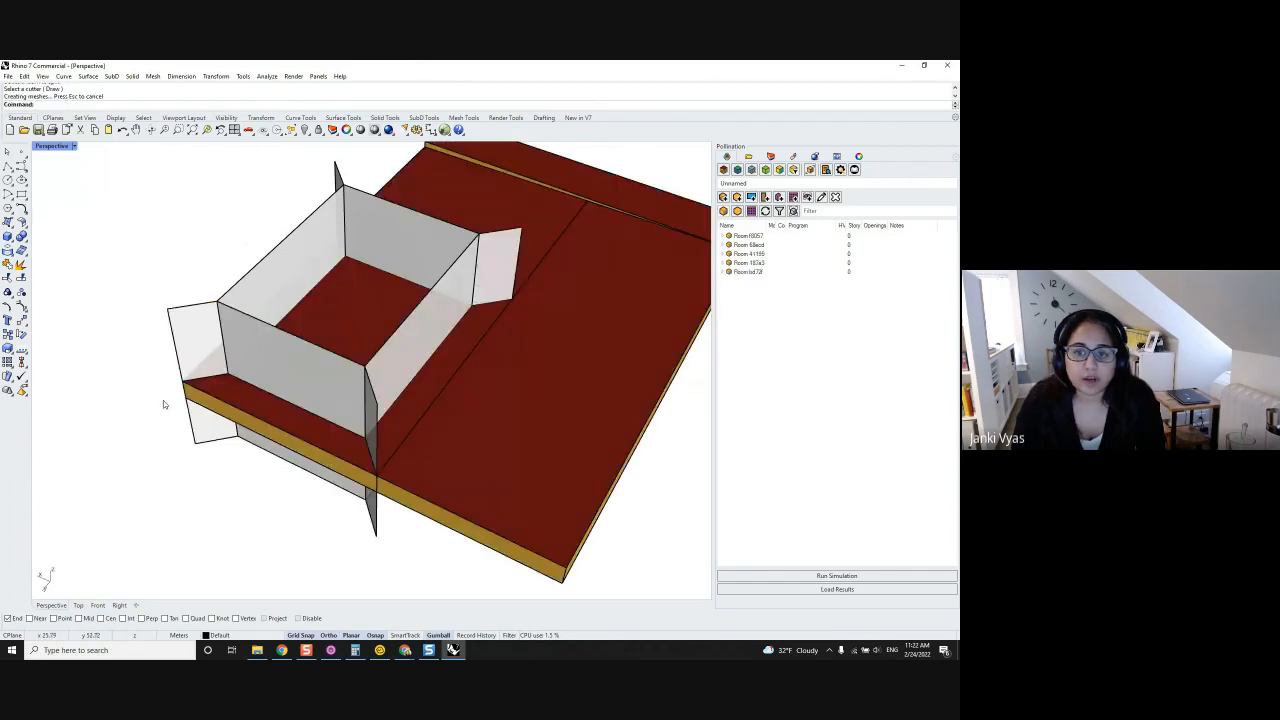
# Examine the two rooms produced by the split and the extruded surface that served as the cutter.
pyautogui.moveTo(262, 408); pyautogui.dragTo(358, 513, button='right')
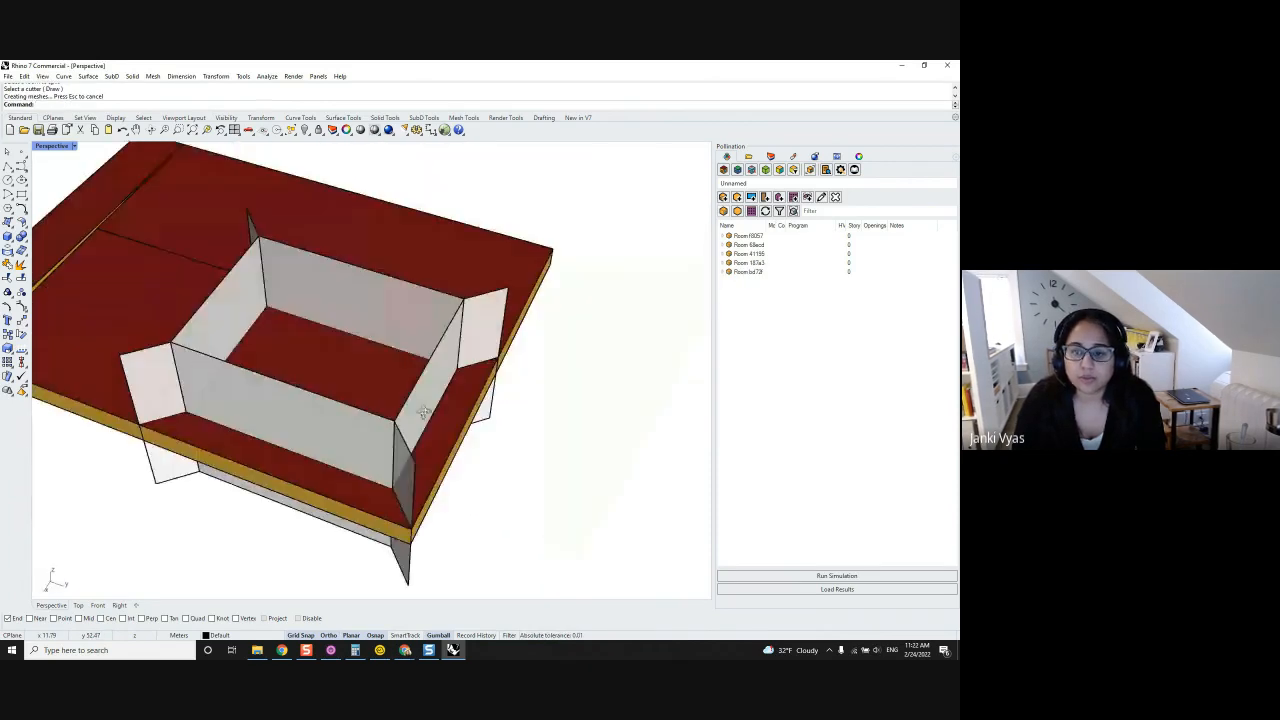
pyautogui.click(358, 513)
pyautogui.click(387, 538)
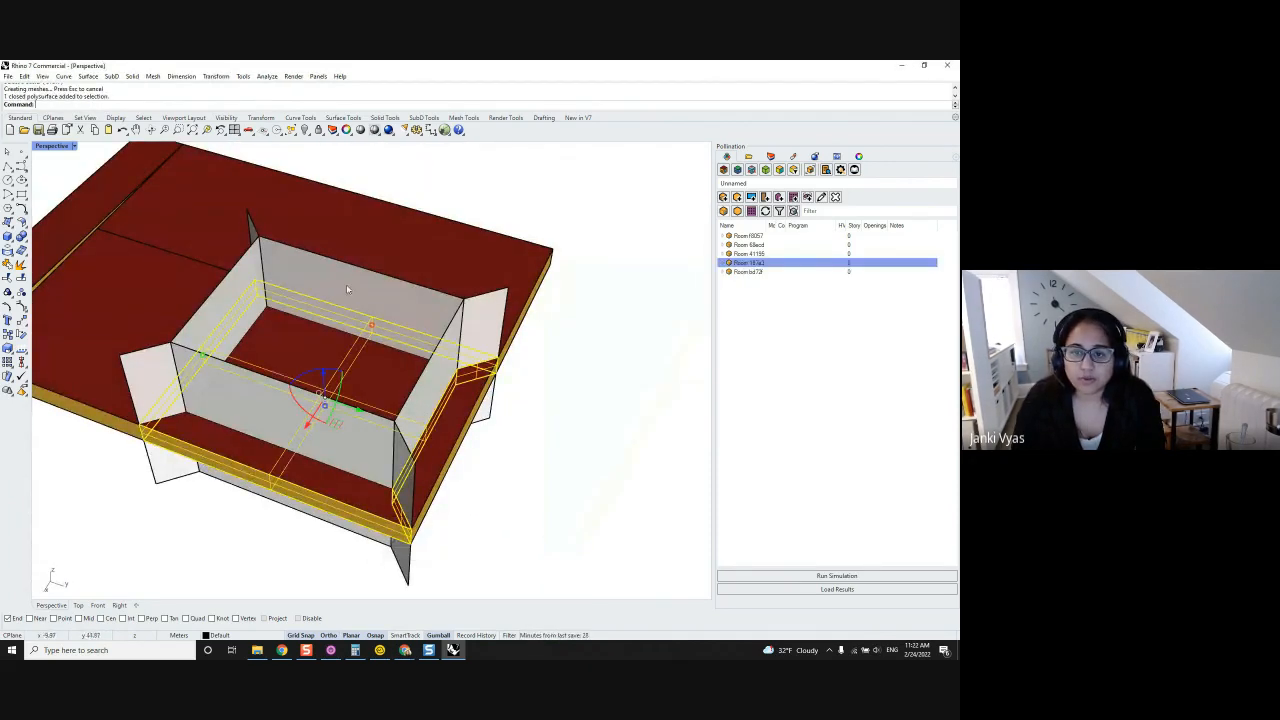
pyautogui.click(453, 467)
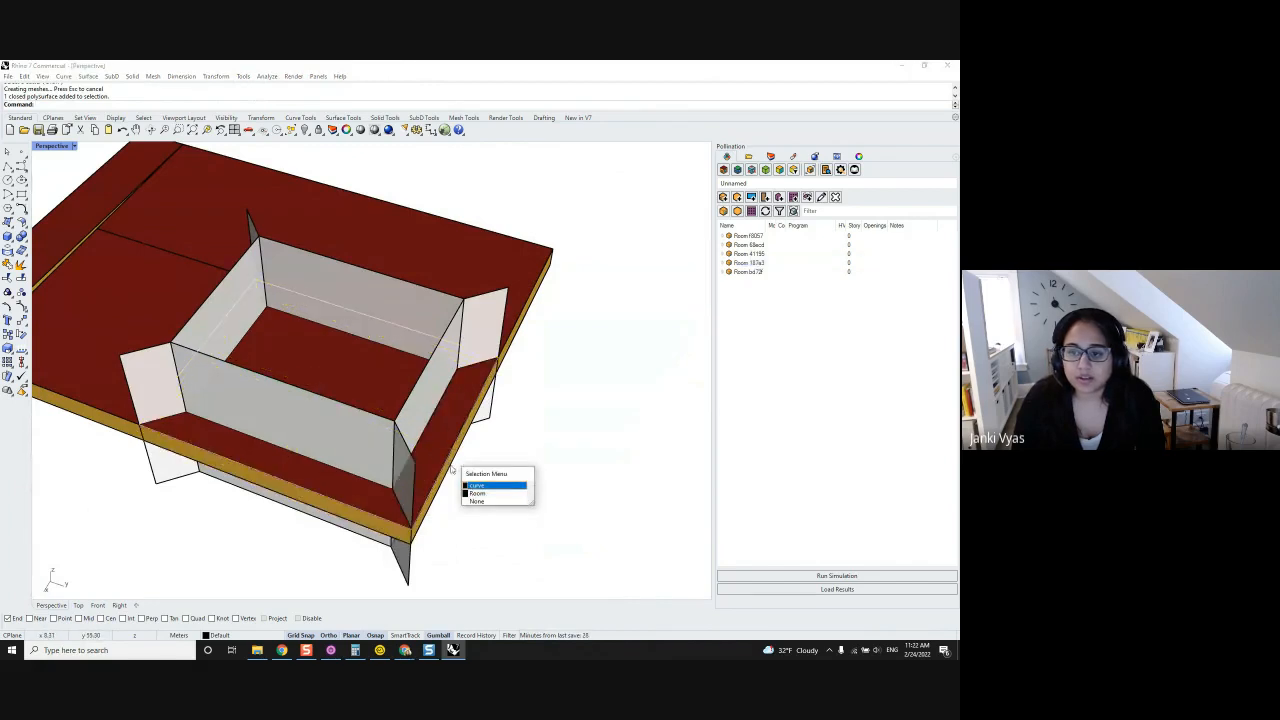
pyautogui.click(470, 491)
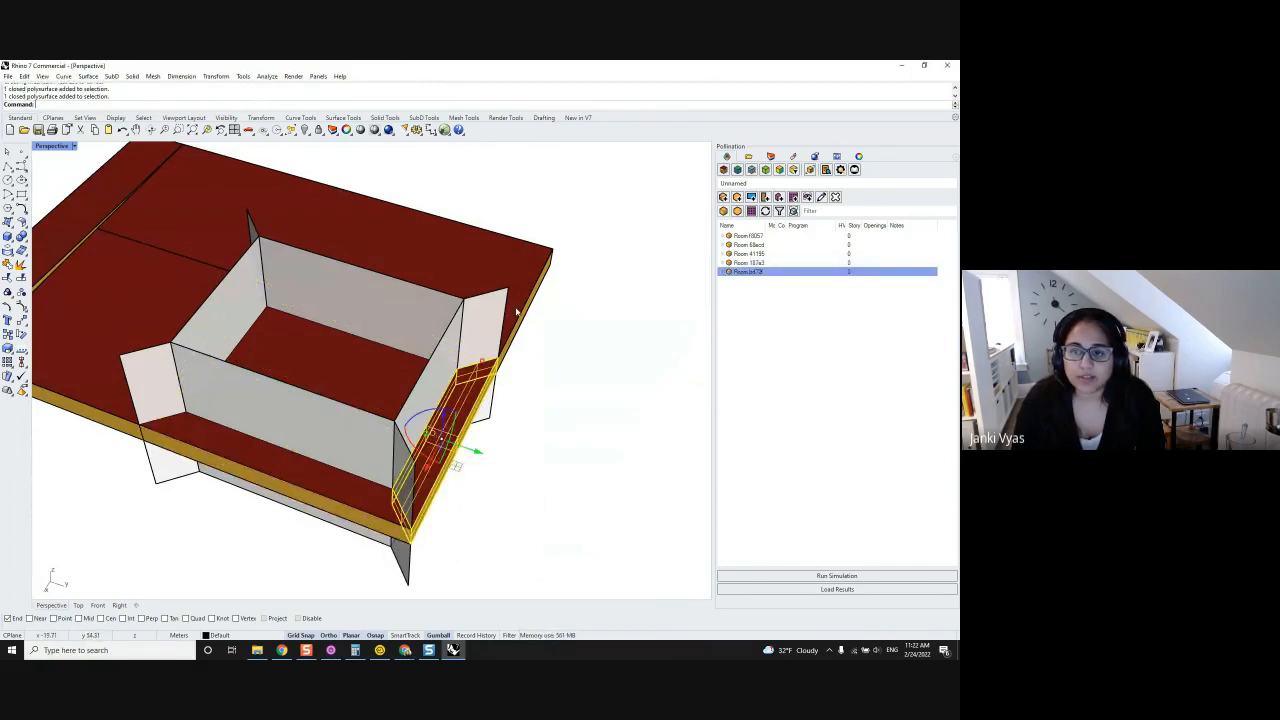
pyautogui.scroll(-2, 521, 378)
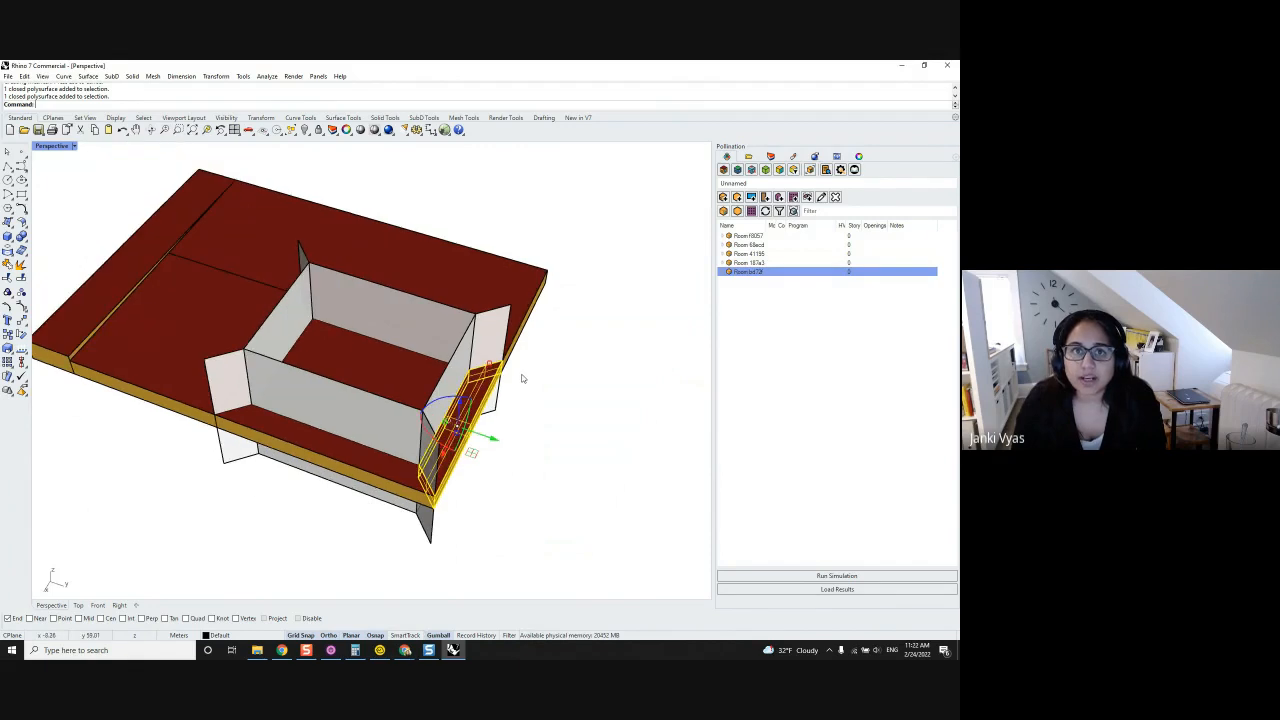
pyautogui.keyDown('shift'); pyautogui.moveTo(522, 378); pyautogui.dragTo(507, 353, button='right'); pyautogui.keyUp('shift')
pyautogui.click(553, 433)
pyautogui.click(482, 283)
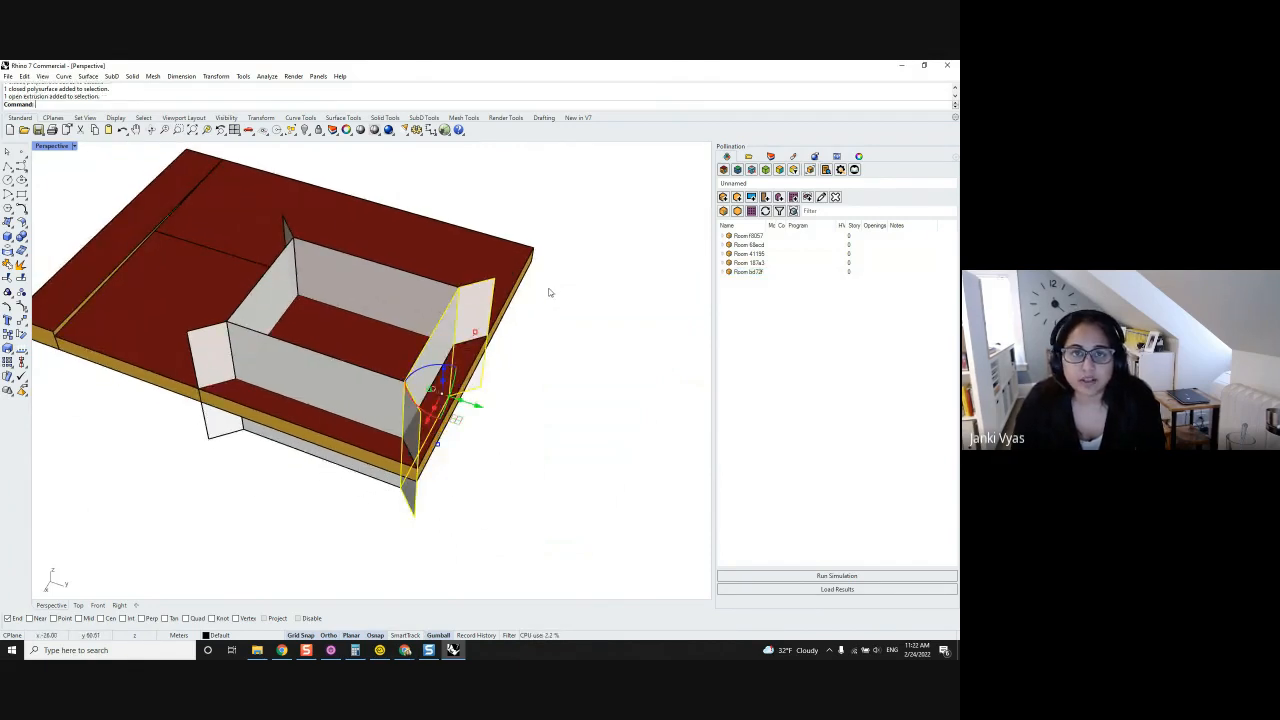
pyautogui.click(608, 417)
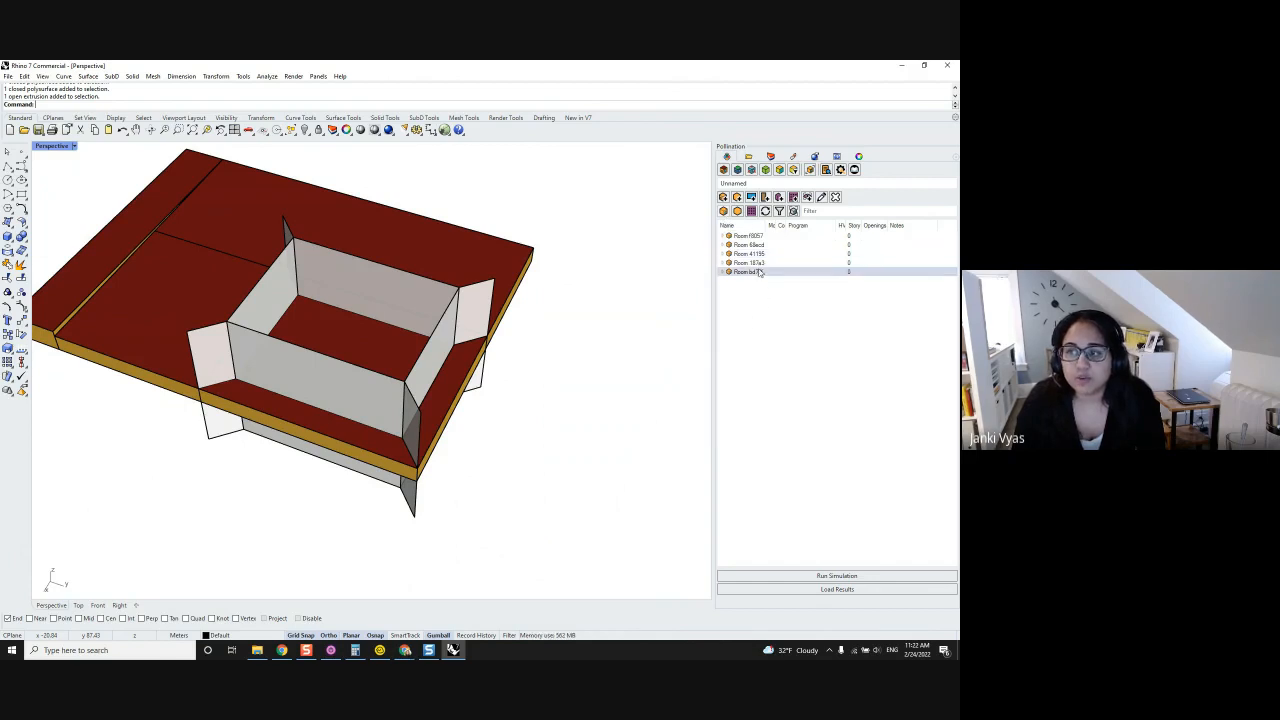
# Split the larger remaining room with PO_SplitRoom, using the extruded polyline surface at the opposite short end, and select the main piece.
pyautogui.click(378, 457)
pyautogui.click(404, 486)
pyautogui.rightClick(261, 544)
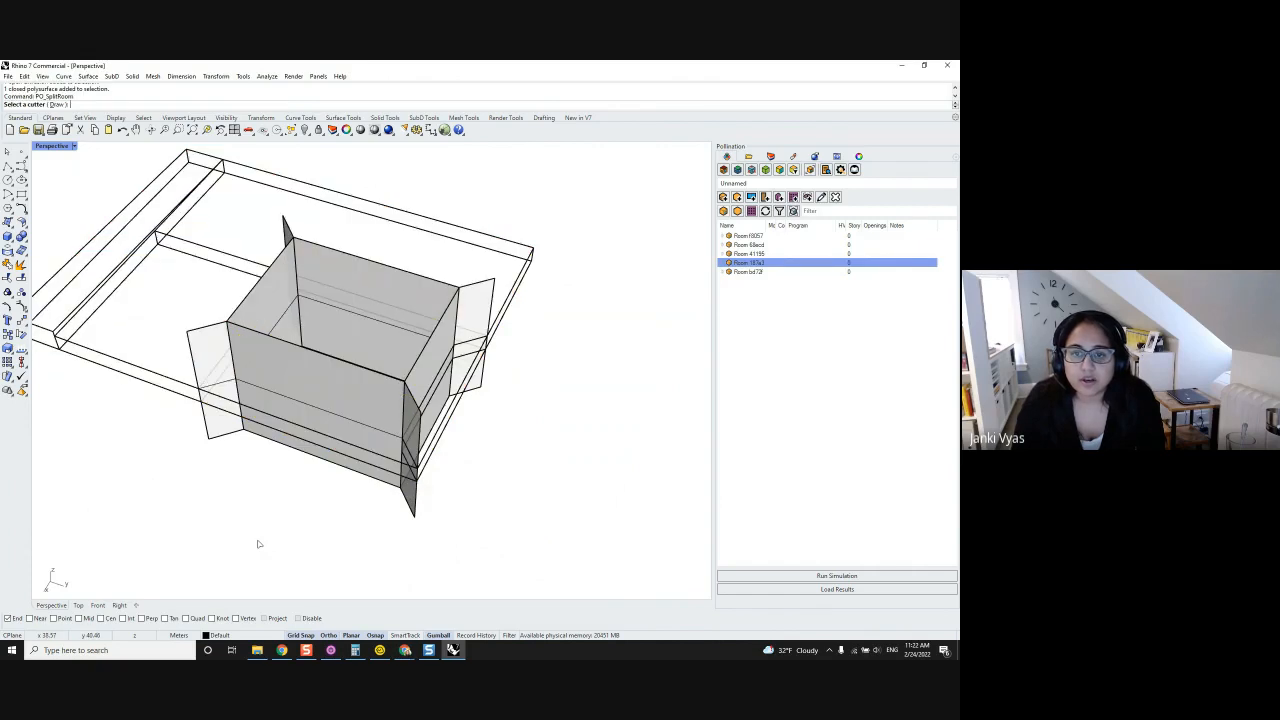
pyautogui.click(228, 369)
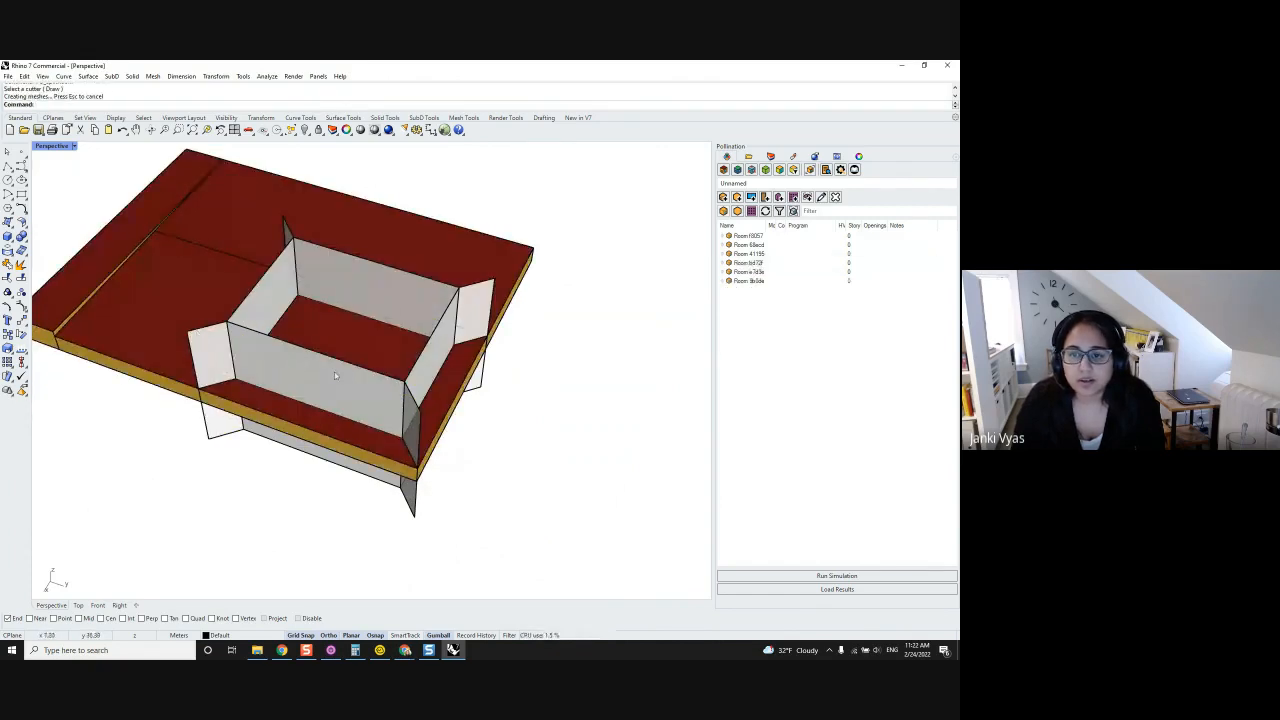
pyautogui.click(327, 448)
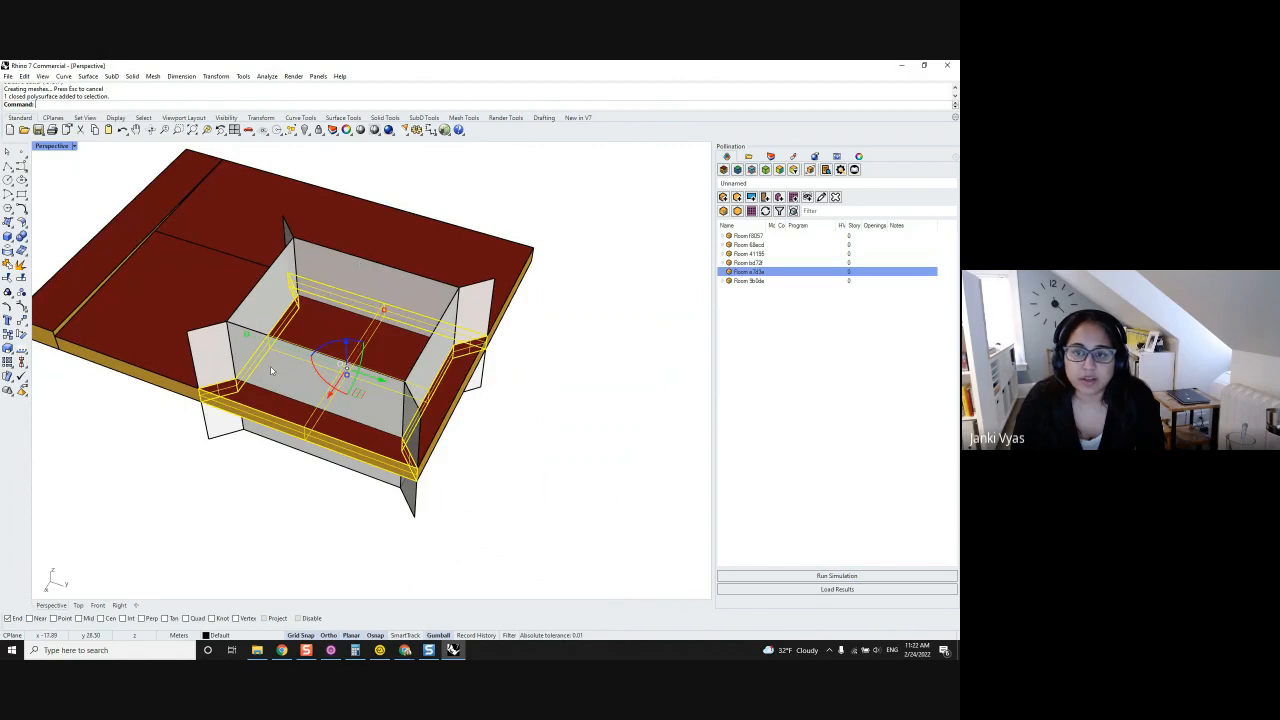
# Split the selected main piece with PO_SplitRoom, using the extruded inset surface around the core as the cutter, and check the resulting perimeter piece.
pyautogui.rightClick(373, 275)
pyautogui.click(371, 266)
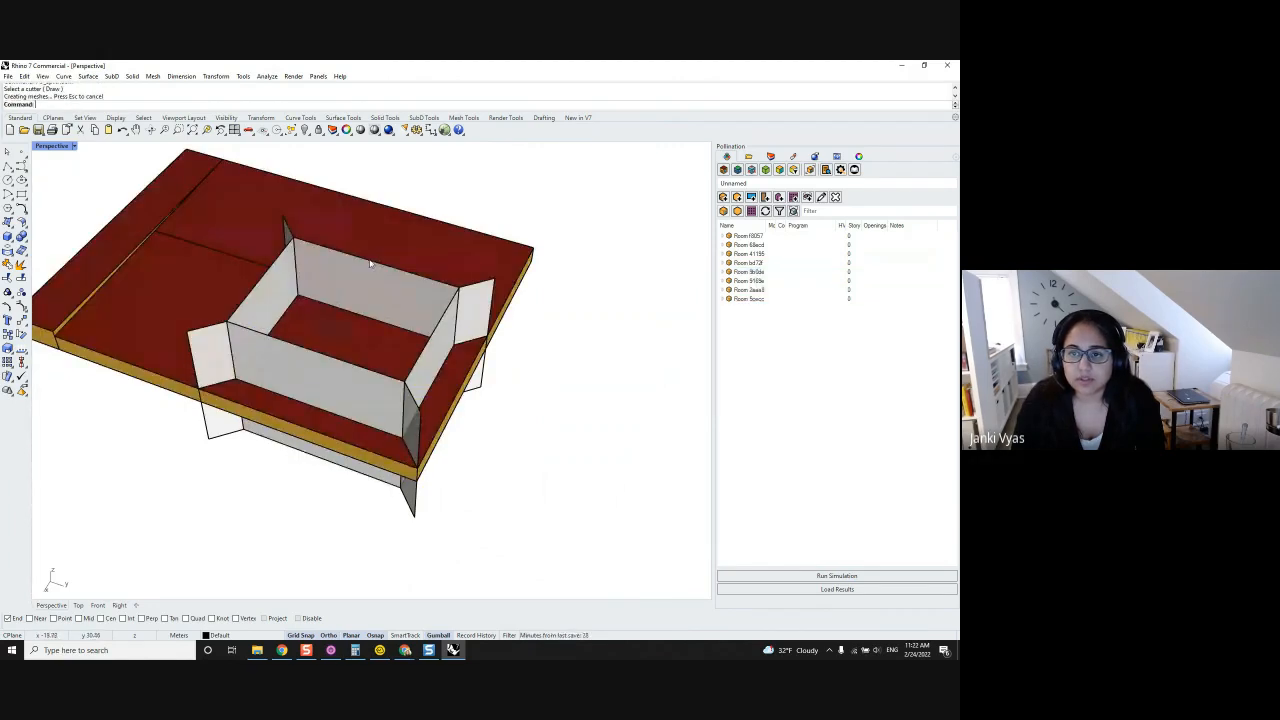
pyautogui.click(312, 428)
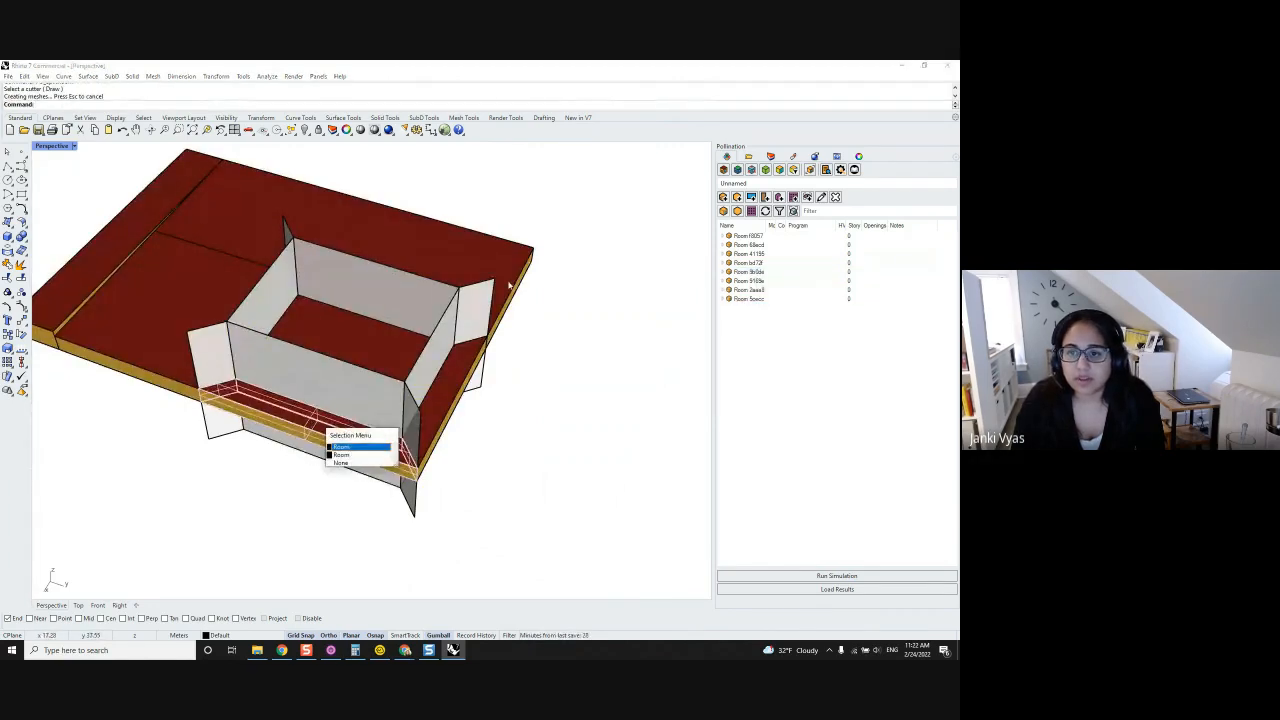
pyautogui.click(343, 447)
pyautogui.moveTo(385, 395); pyautogui.dragTo(284, 388, button='right')
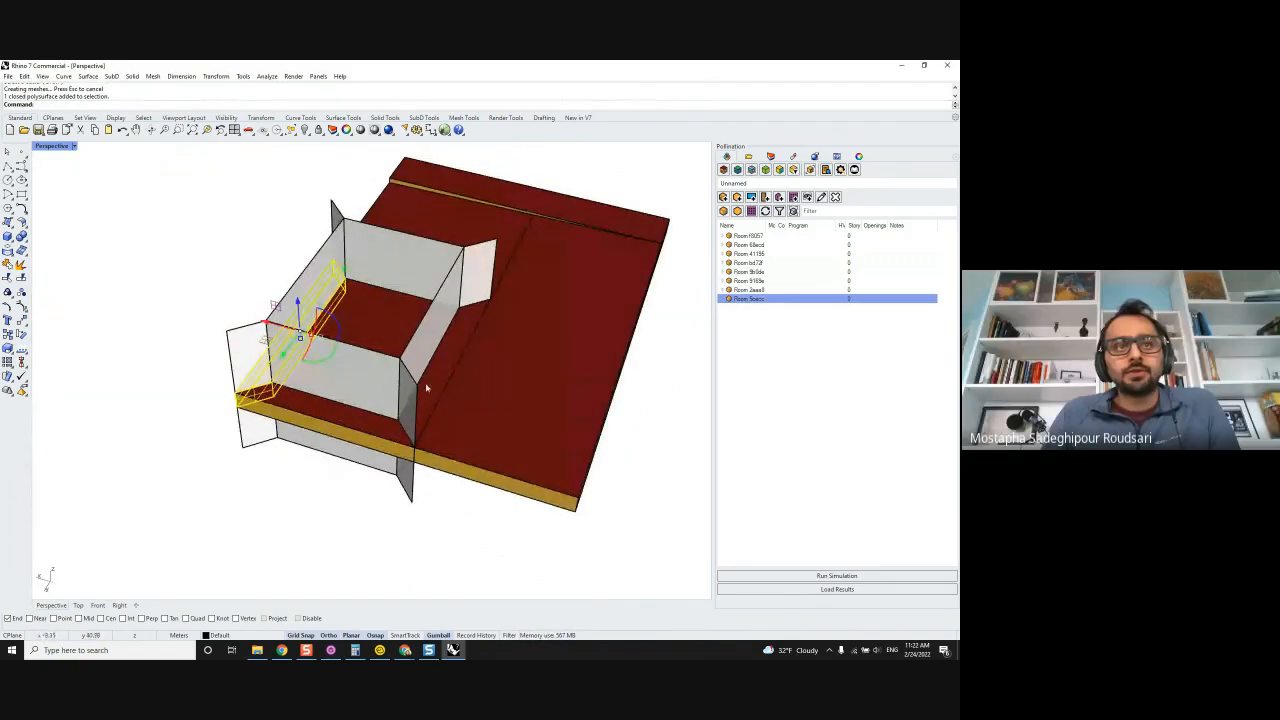
pyautogui.click(426, 387)
pyautogui.click(470, 410)
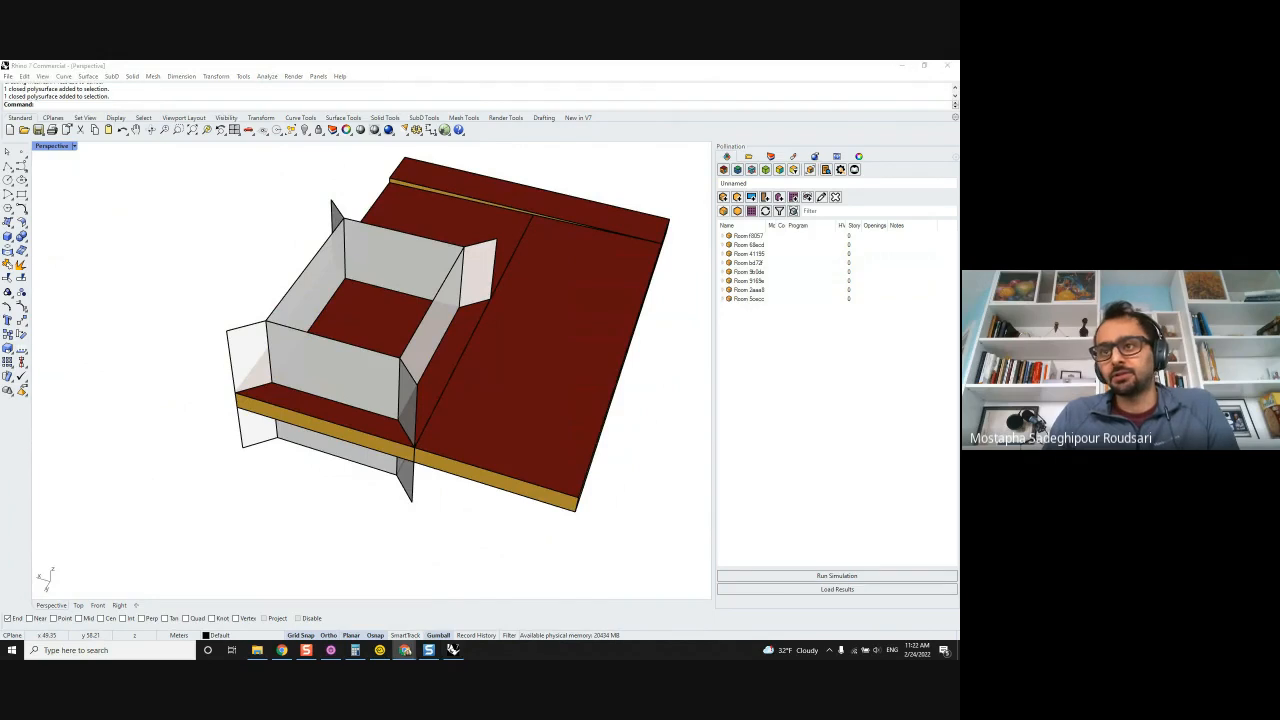
# Delete the four extruded cutter surfaces around the subdivided room.
pyautogui.moveTo(566, 529); pyautogui.dragTo(448, 455, button='right')
pyautogui.moveTo(555, 246); pyautogui.dragTo(211, 304)
pyautogui.press('Delete')
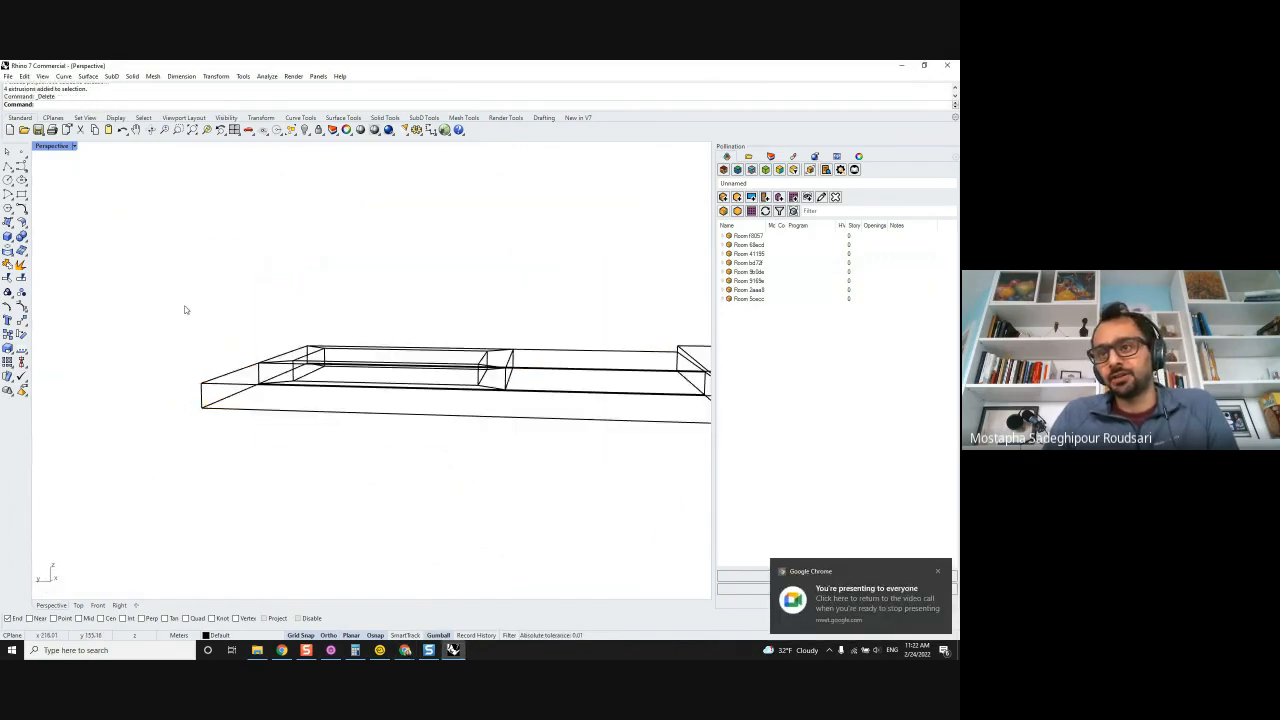
pyautogui.moveTo(255, 317); pyautogui.dragTo(495, 520, button='right')
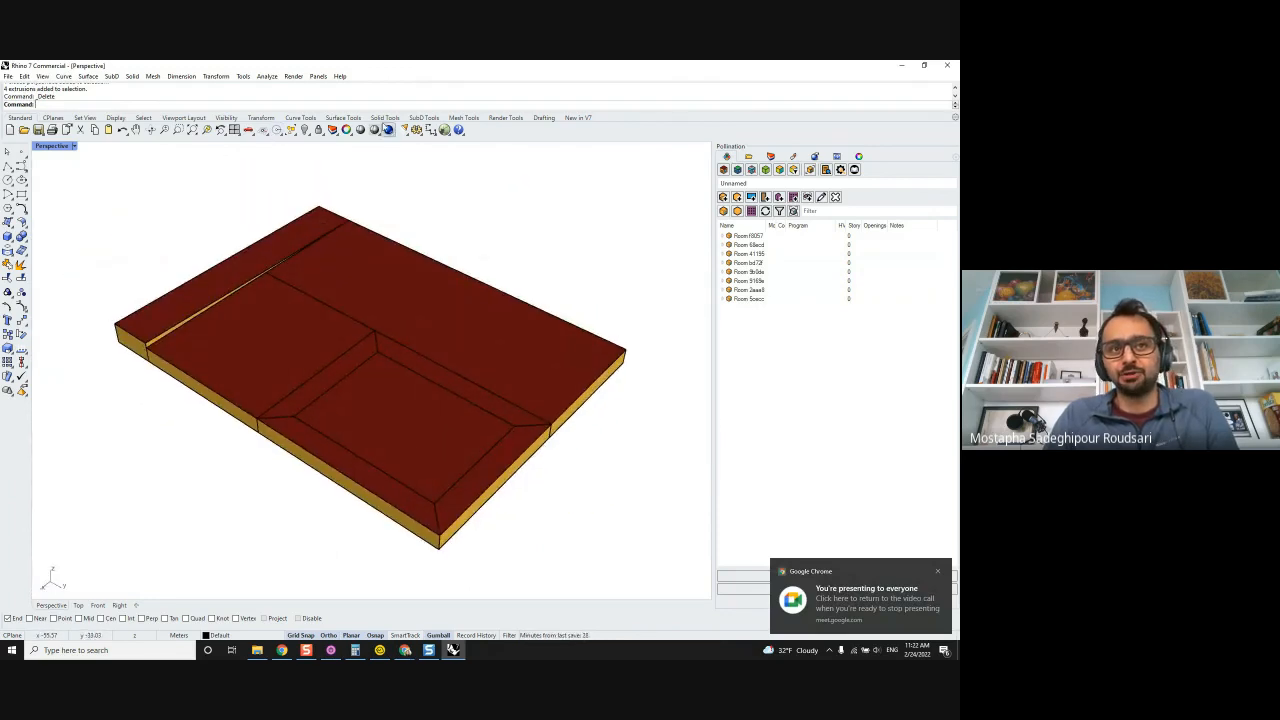
# Select all curves in the model and delete them.
pyautogui.click(382, 118)
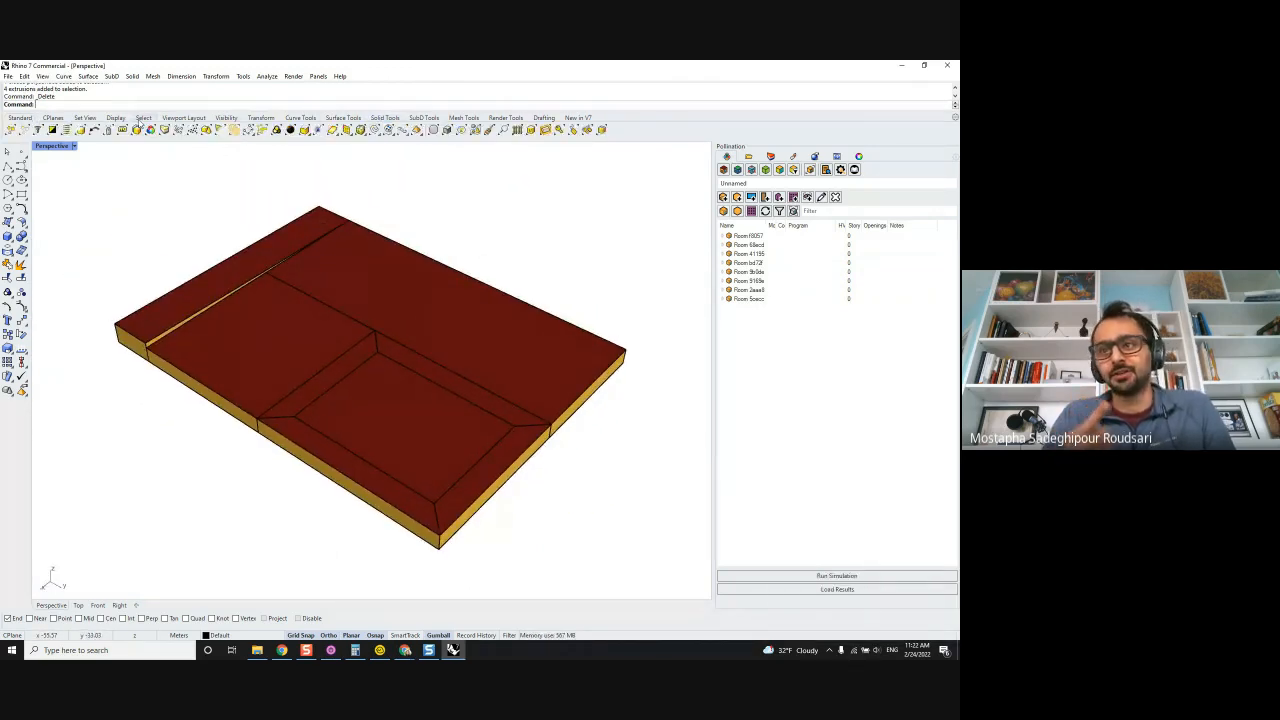
pyautogui.click(374, 131)
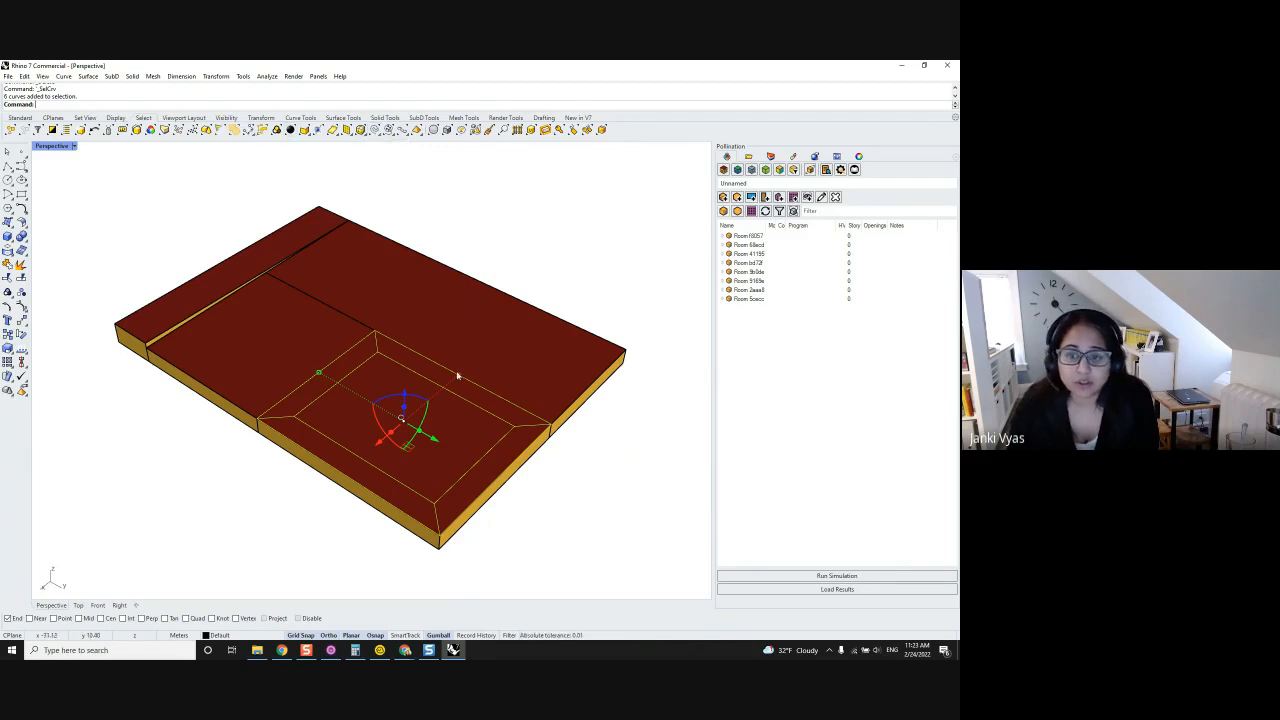
pyautogui.press('Delete')
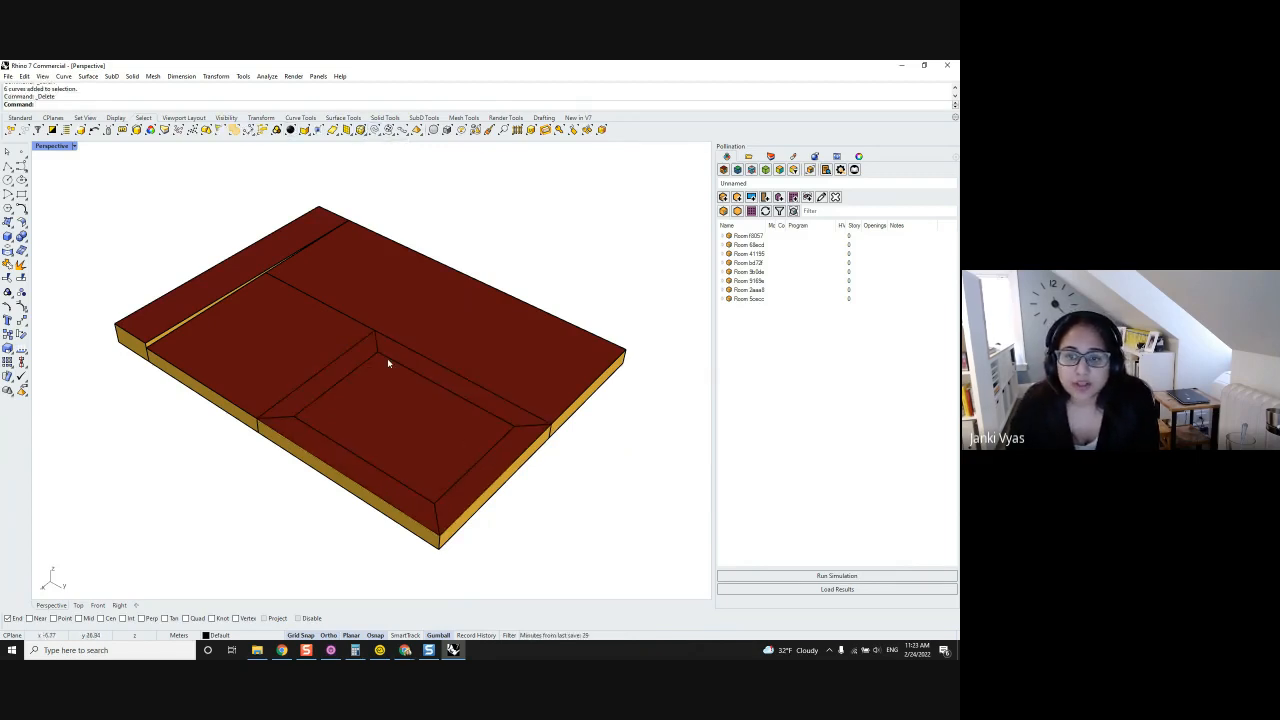
# Rename the long room running beside the subdivided one as Bedroom in its room properties.
pyautogui.moveTo(459, 485)
pyautogui.mouseDown(button='right')
pyautogui.moveTo(474, 423)
pyautogui.moveTo(469, 463)
pyautogui.mouseUp(button='right')
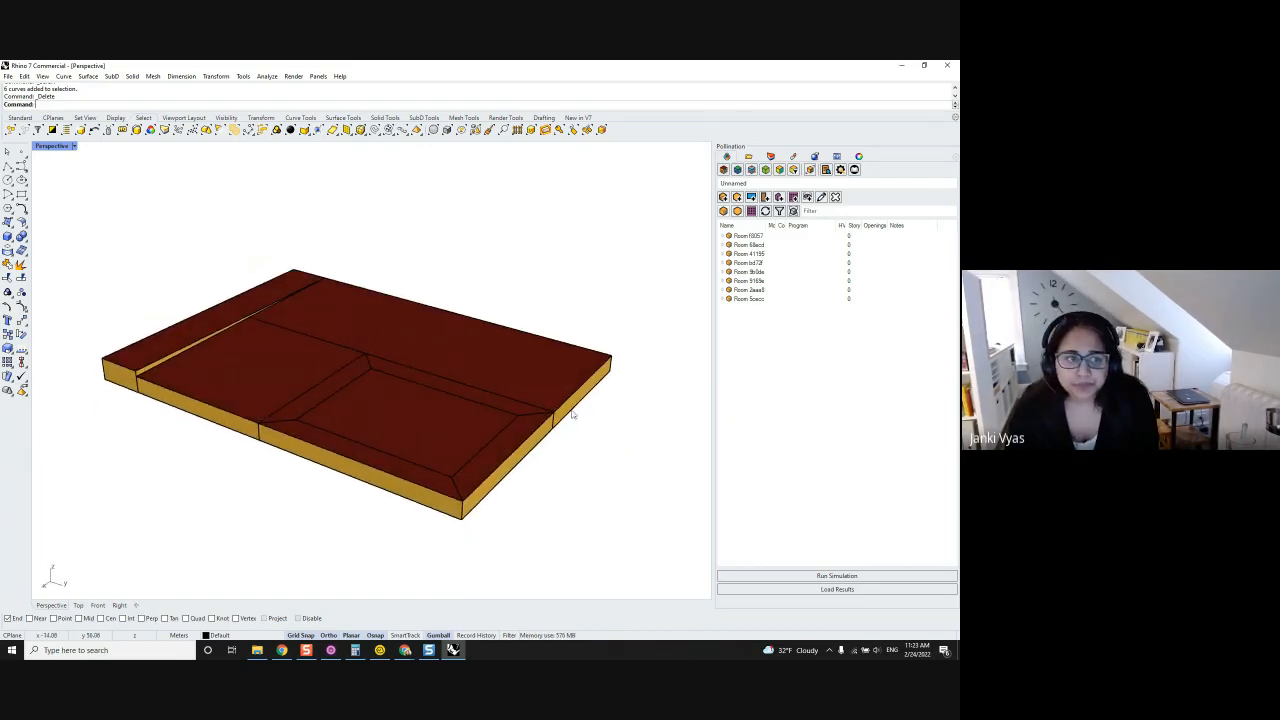
pyautogui.moveTo(573, 414); pyautogui.dragTo(427, 414, button='right')
pyautogui.keyDown('shift'); pyautogui.moveTo(492, 469); pyautogui.dragTo(378, 412, button='right'); pyautogui.keyUp('shift')
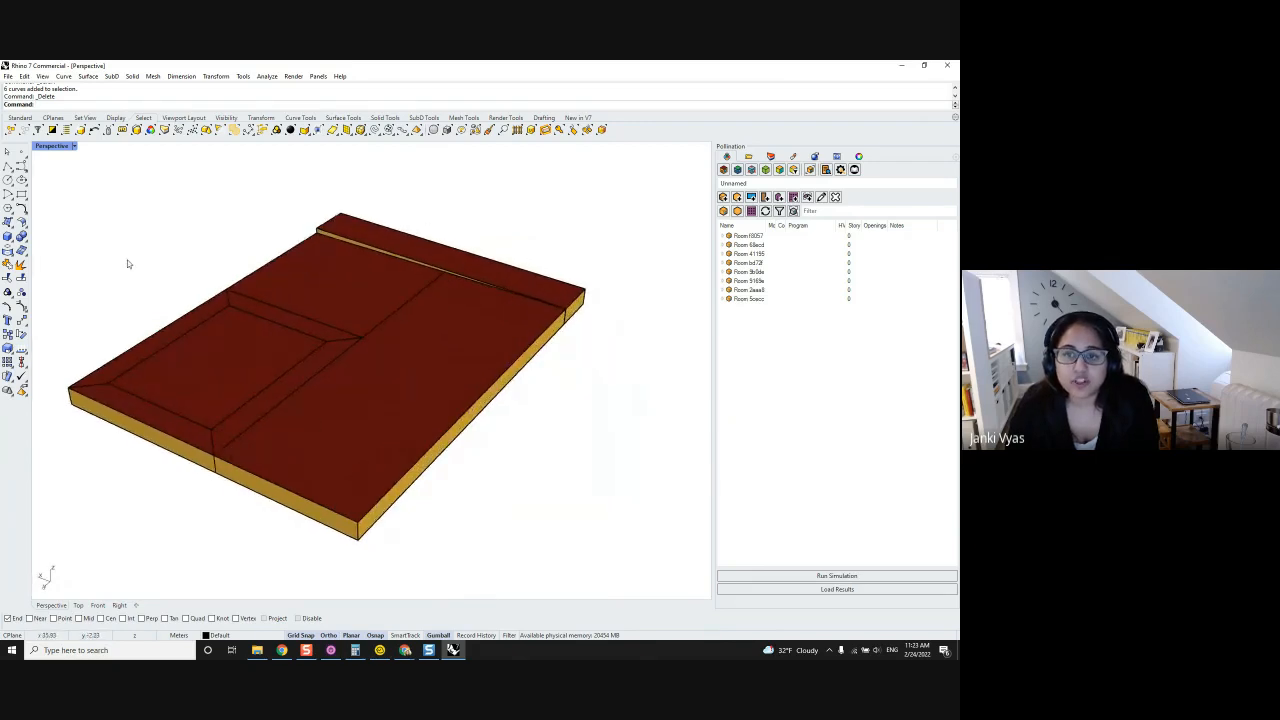
pyautogui.click(745, 236)
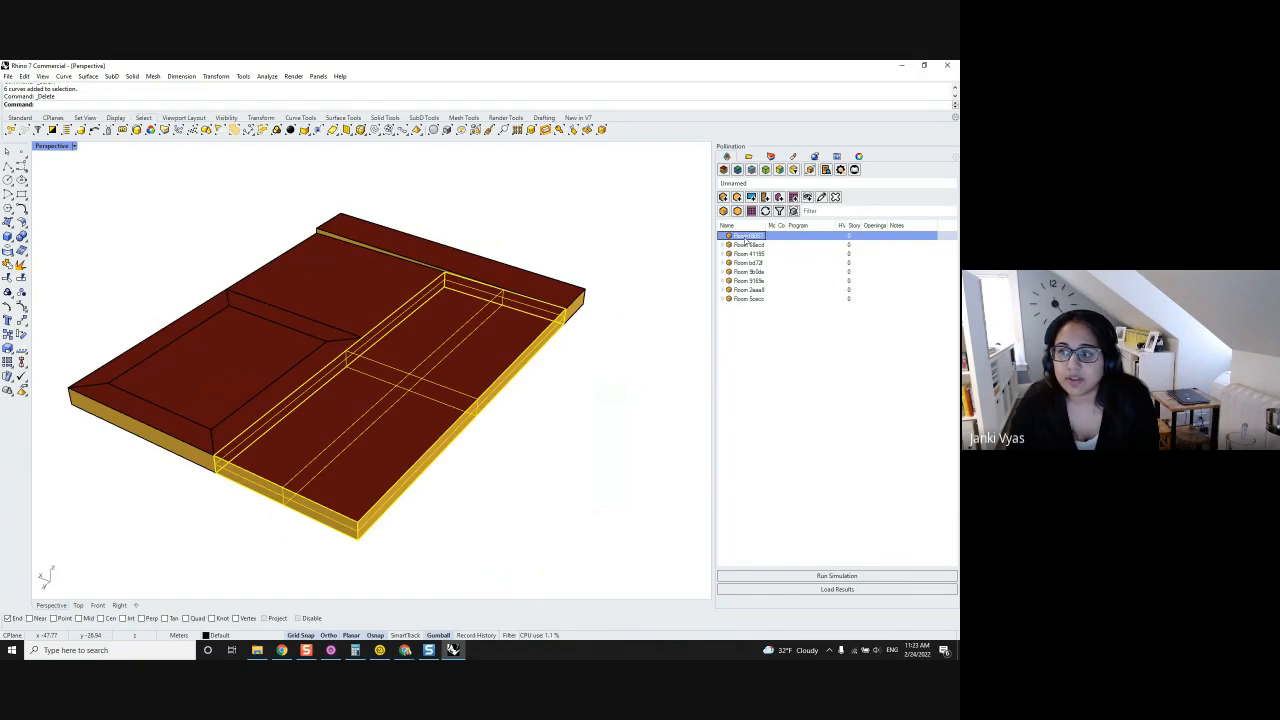
pyautogui.doubleClick(744, 238)
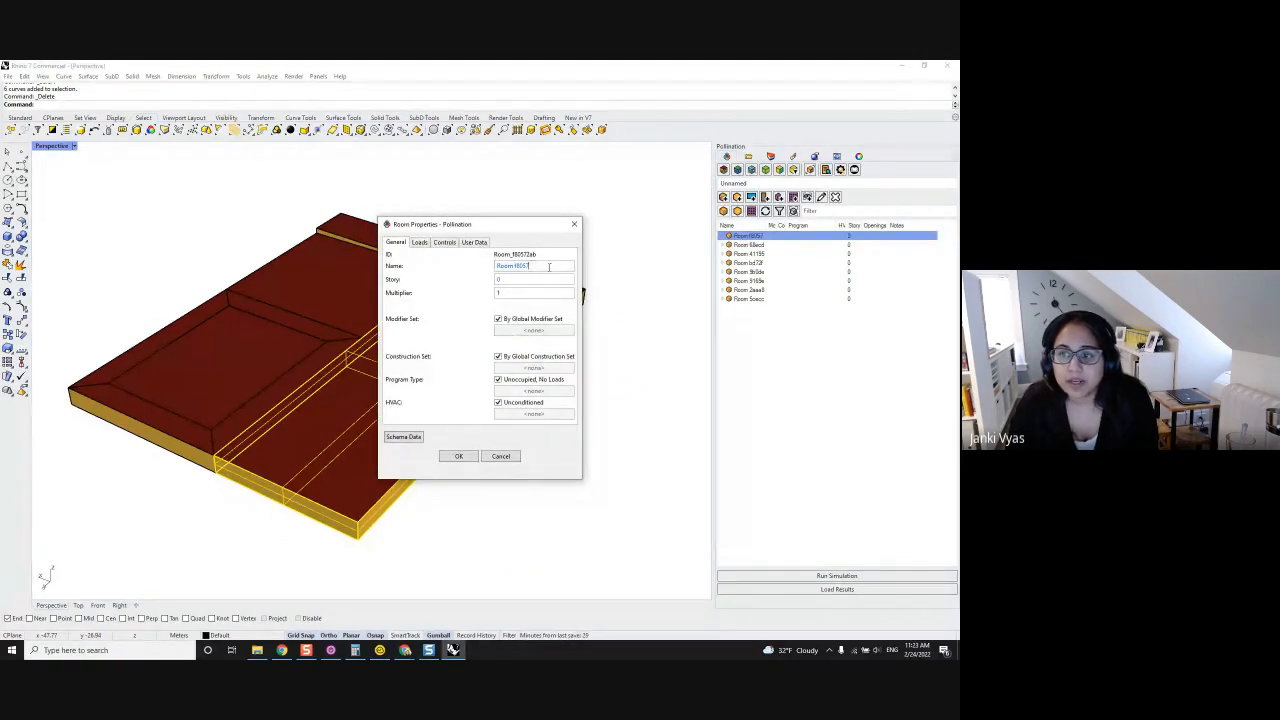
pyautogui.tripleClick(549, 267)
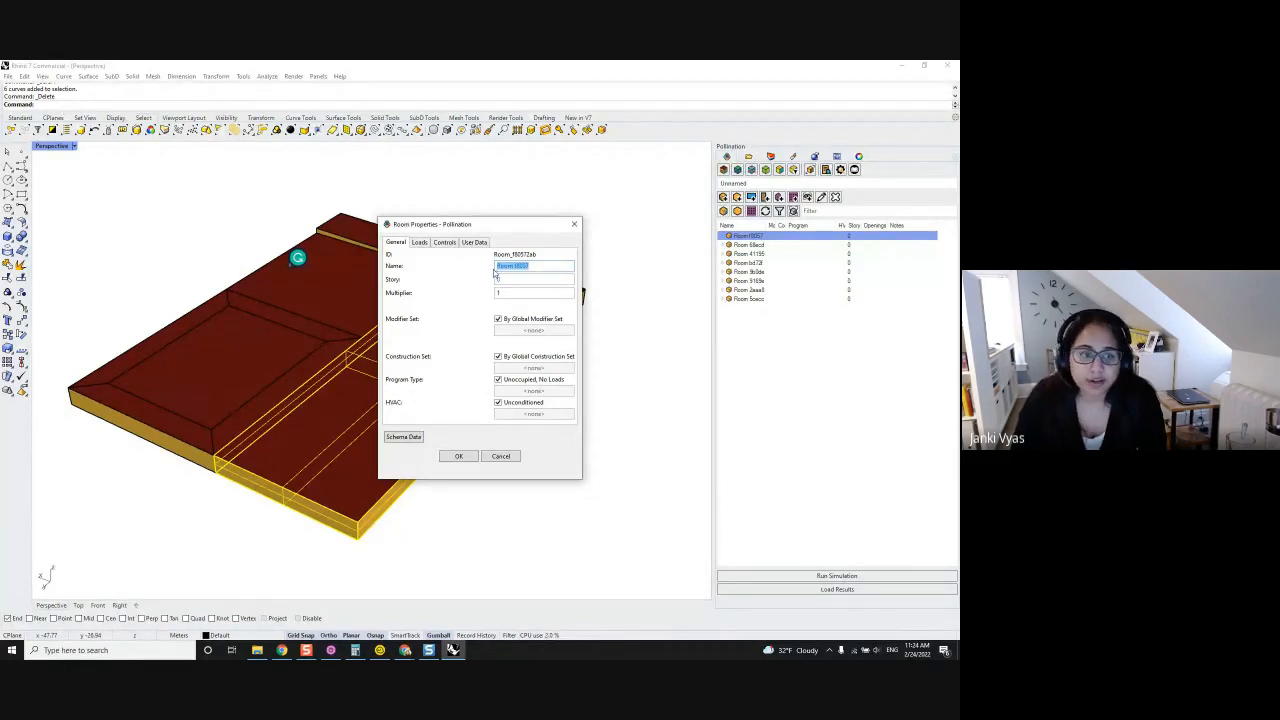
pyautogui.write('l')
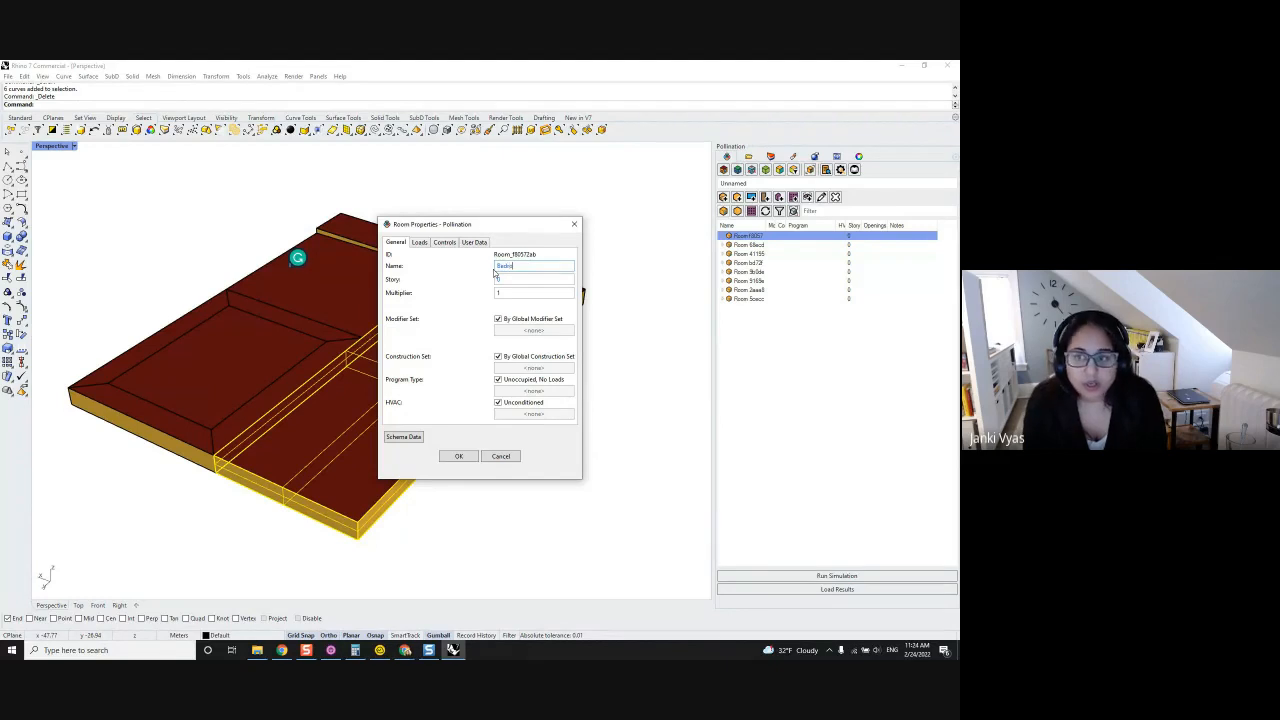
pyautogui.click(458, 456)
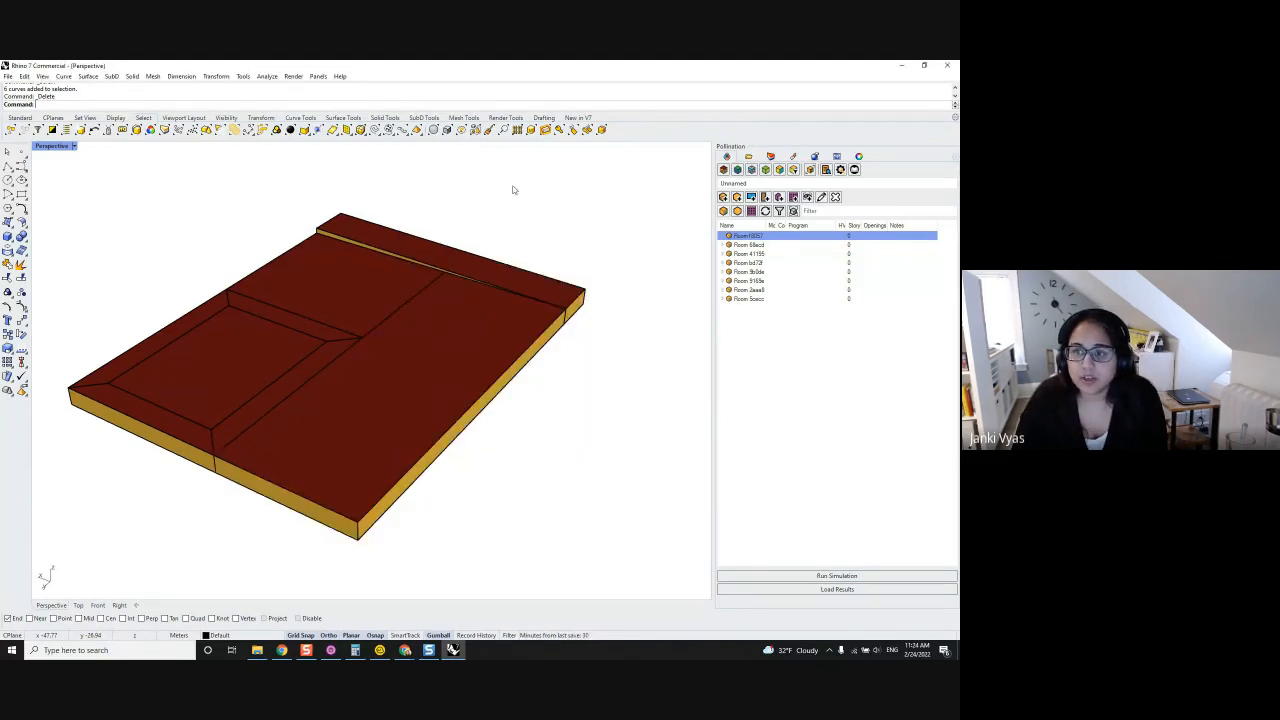
# Rename the room between the subdivided room and the narrow end strip as Bedroom 2.
pyautogui.doubleClick(745, 245)
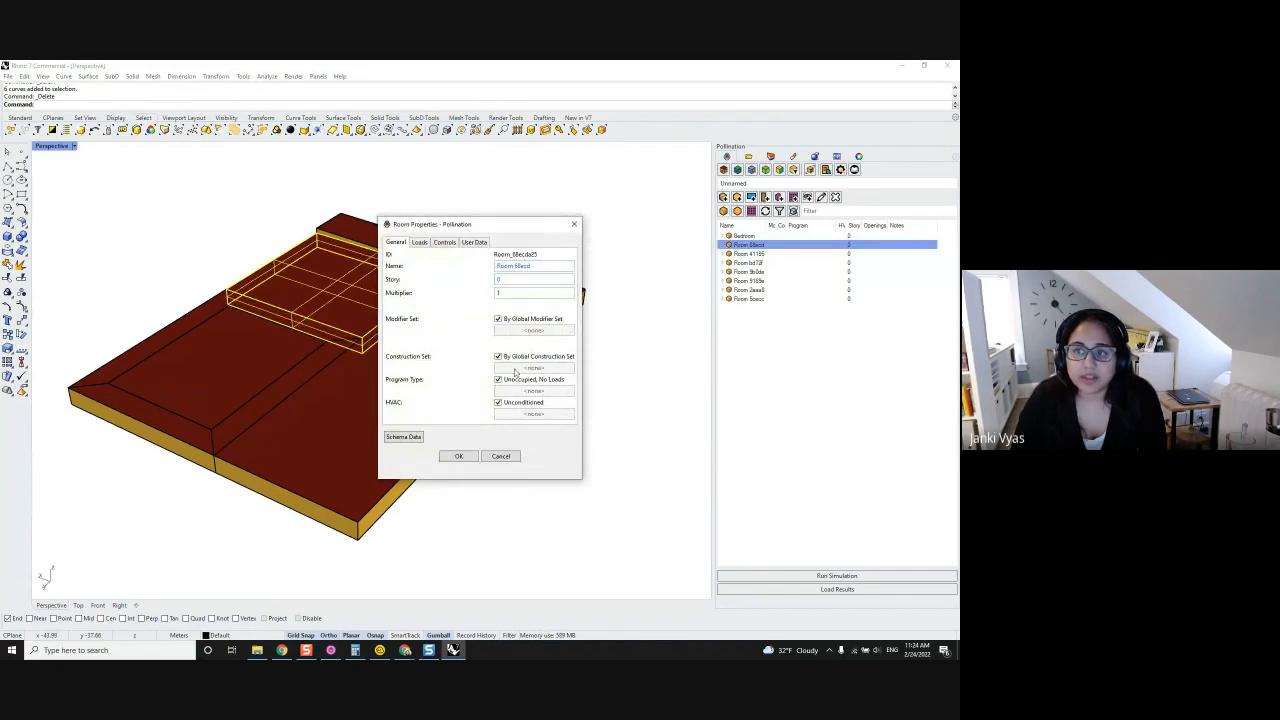
pyautogui.moveTo(534, 267); pyautogui.dragTo(308, 227)
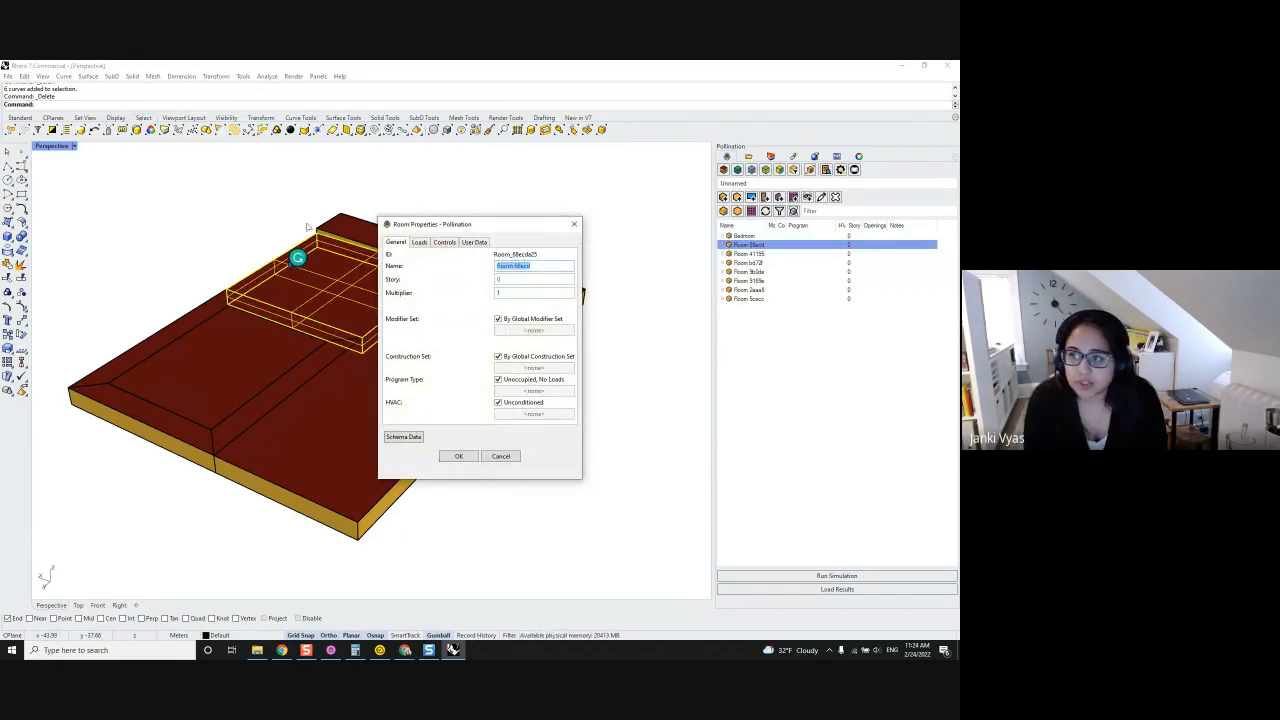
pyautogui.write('Da')
pyautogui.write('d')
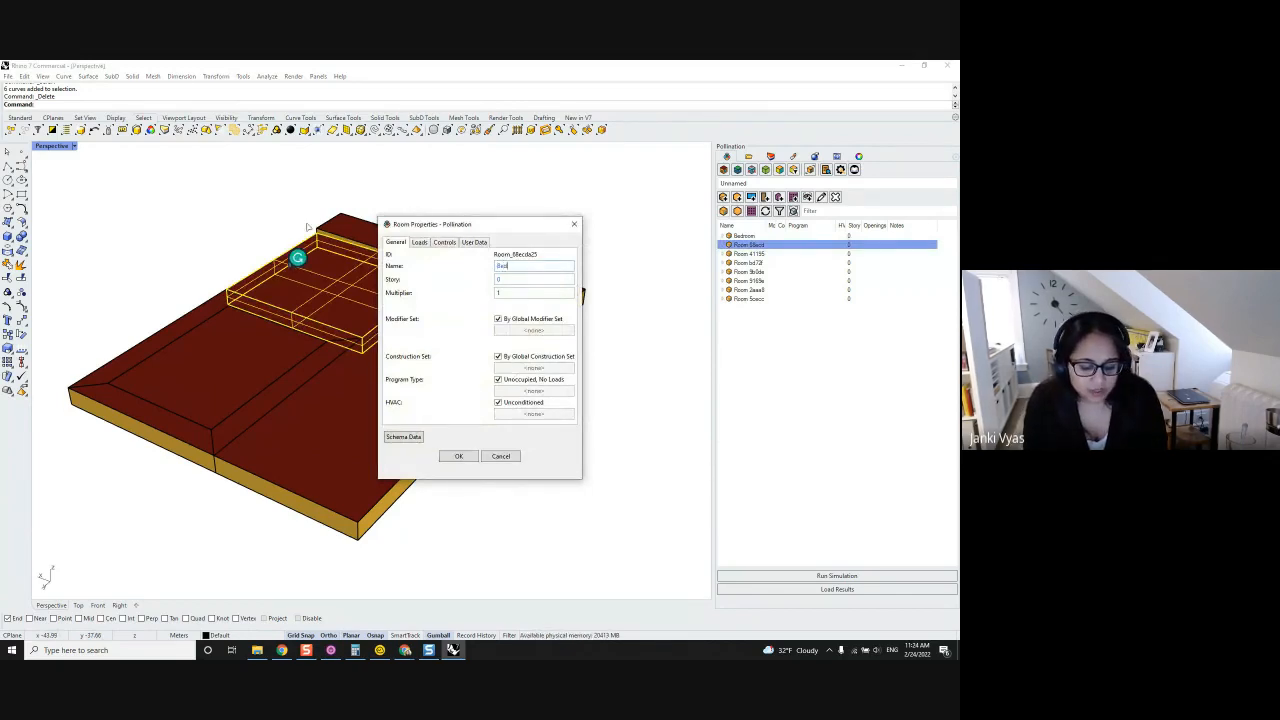
pyautogui.write('room 0')
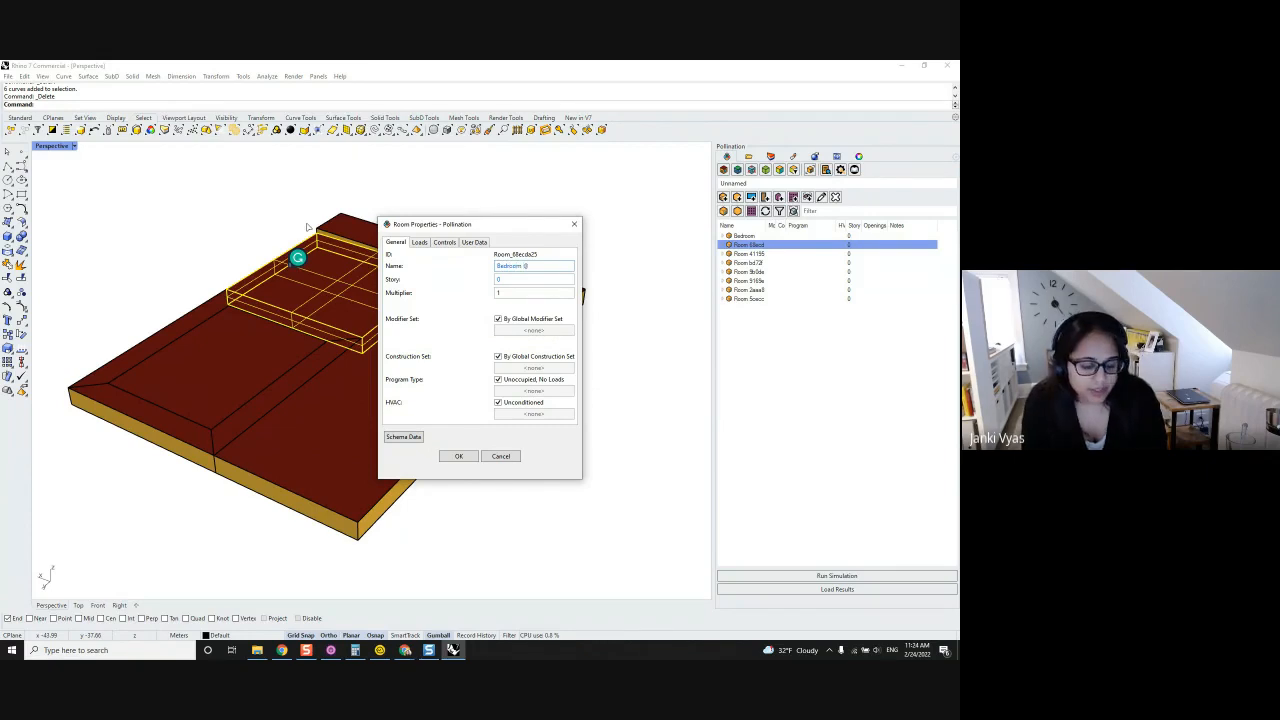
pyautogui.click(459, 456)
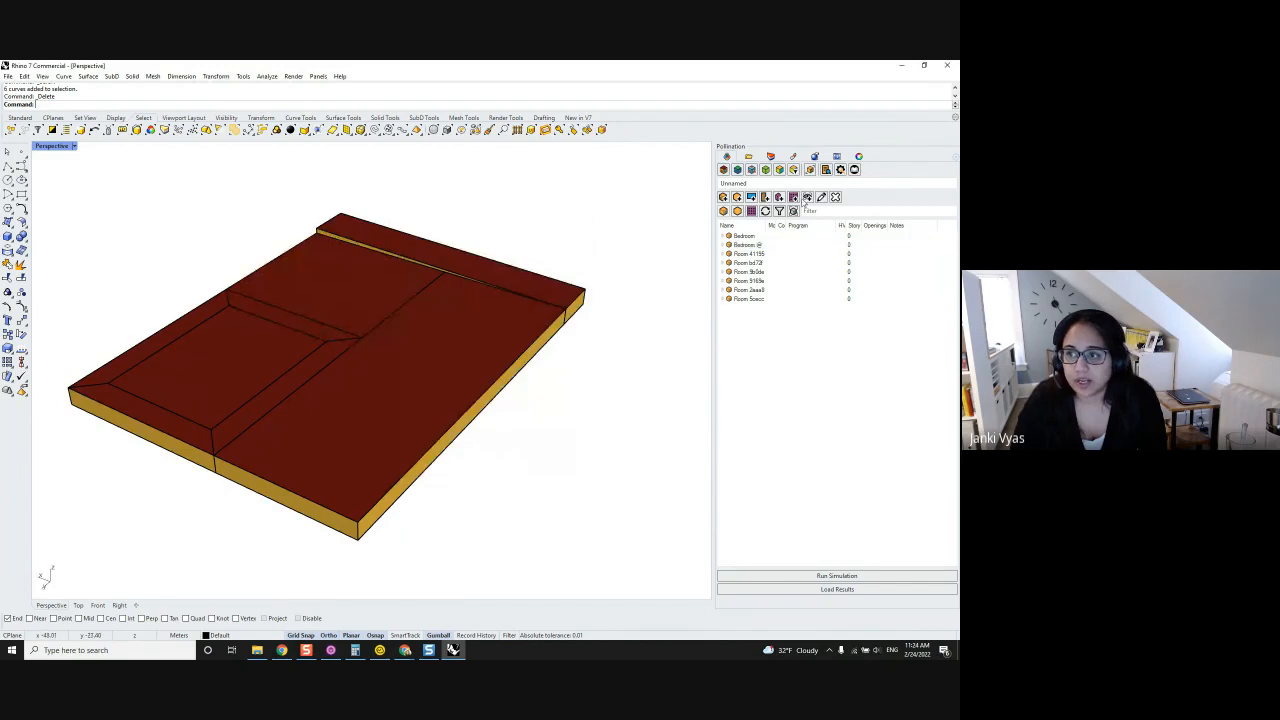
pyautogui.doubleClick(750, 245)
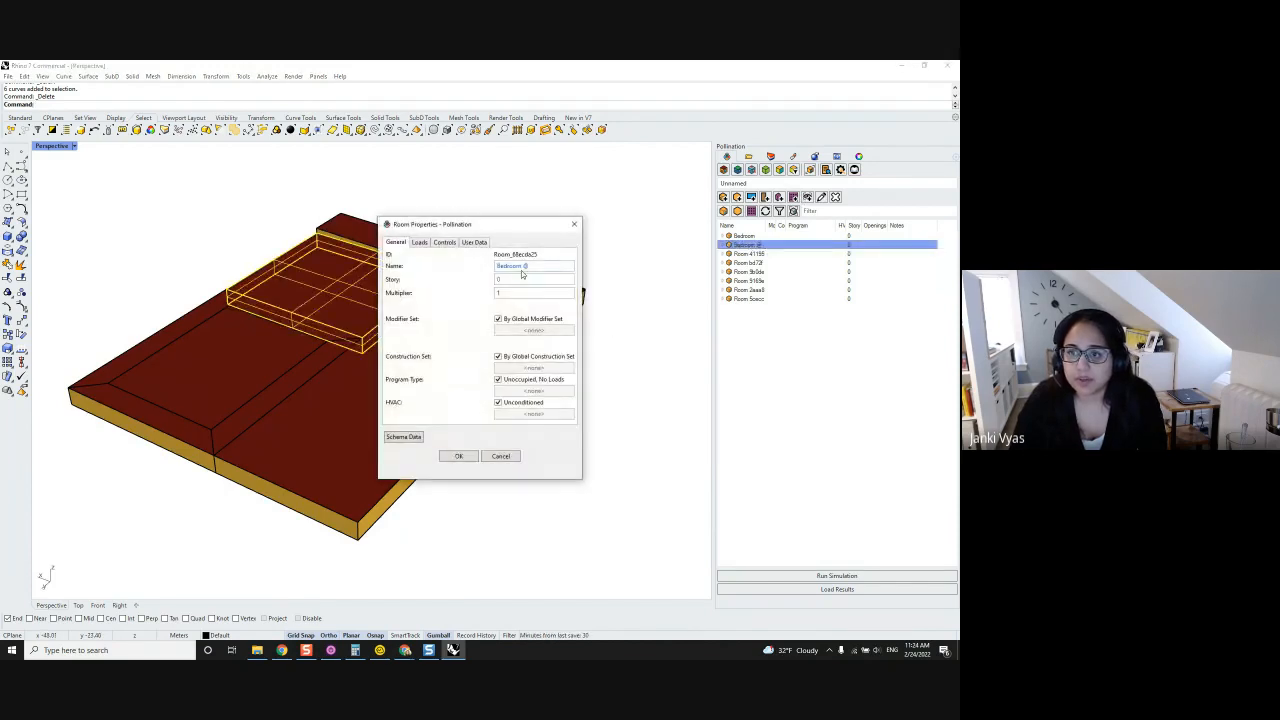
pyautogui.click(541, 268)
pyautogui.press('BackSpace')
pyautogui.write('2')
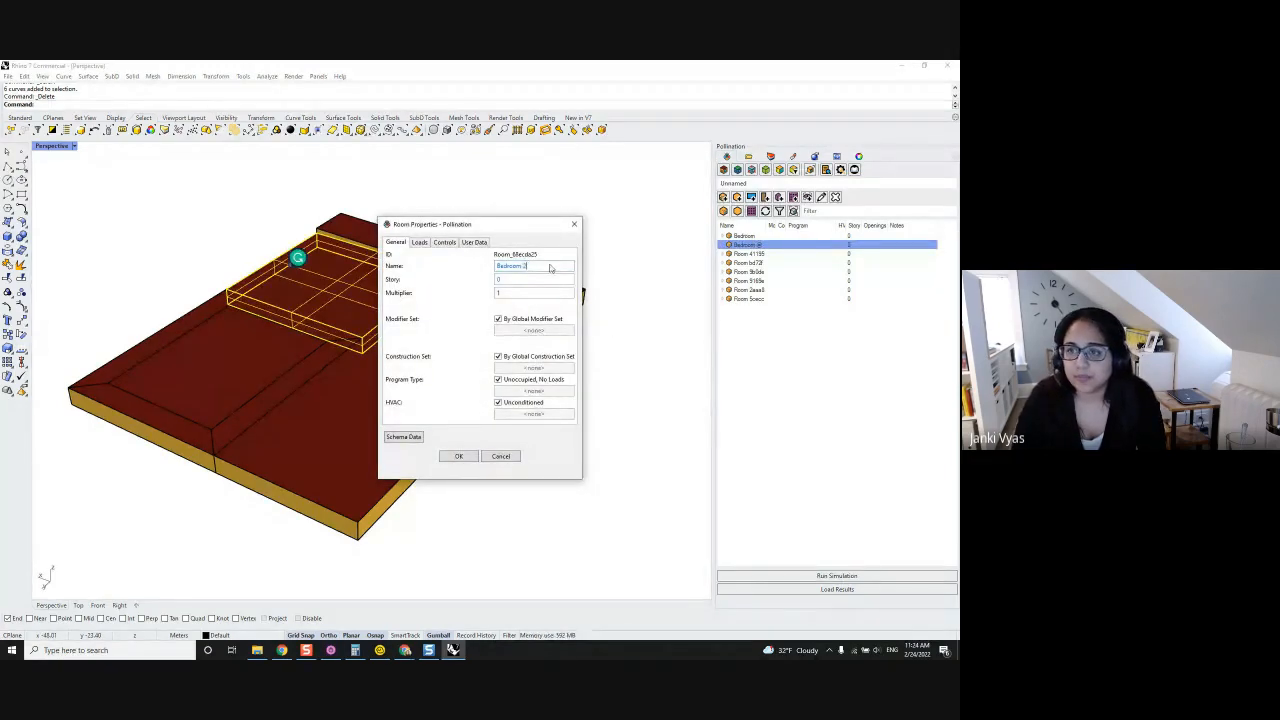
pyautogui.click(459, 456)
# Rename the narrow strip room at the end of the model as Vestibule.
pyautogui.click(748, 254)
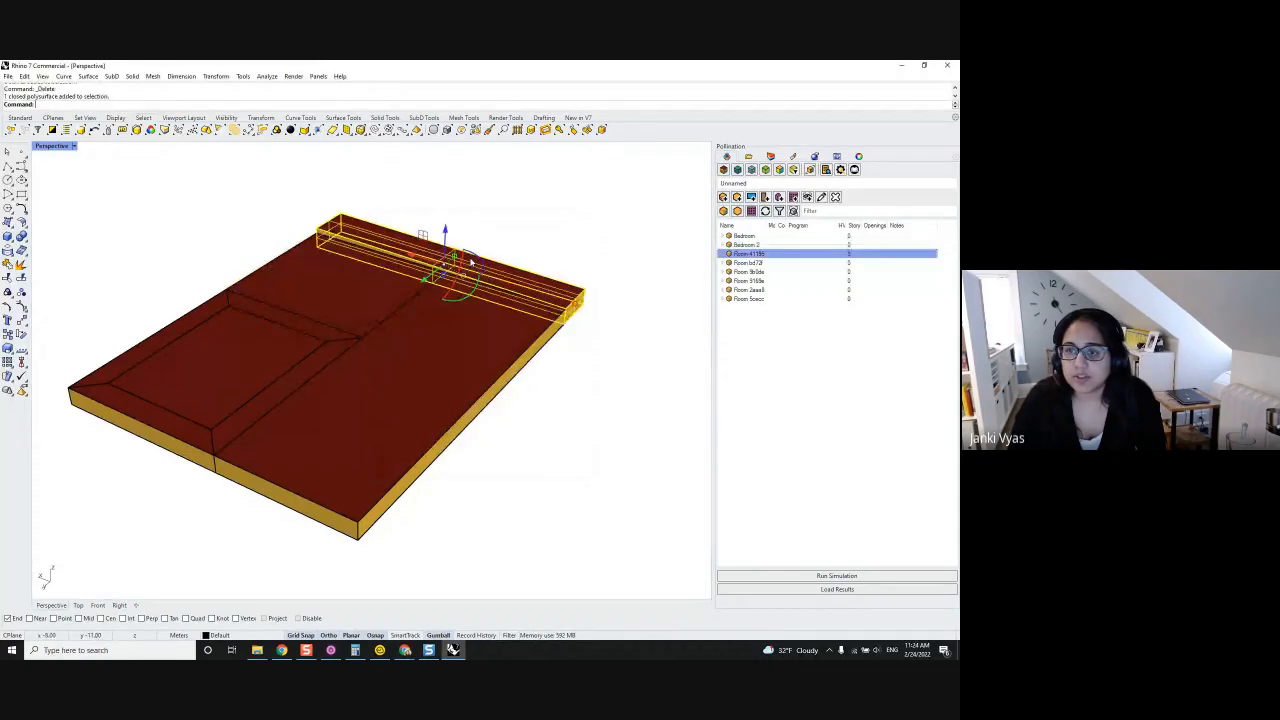
pyautogui.click(748, 254)
pyautogui.doubleClick(749, 257)
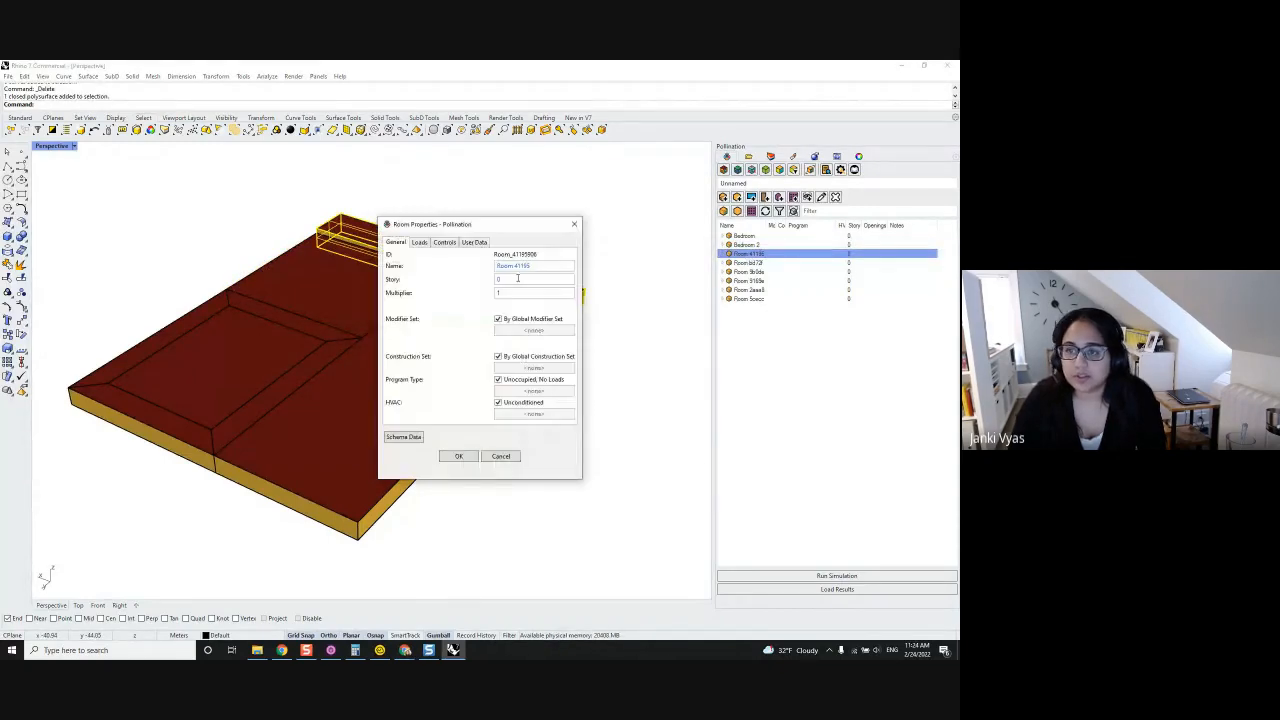
pyautogui.moveTo(534, 267); pyautogui.dragTo(487, 270)
pyautogui.write('L')
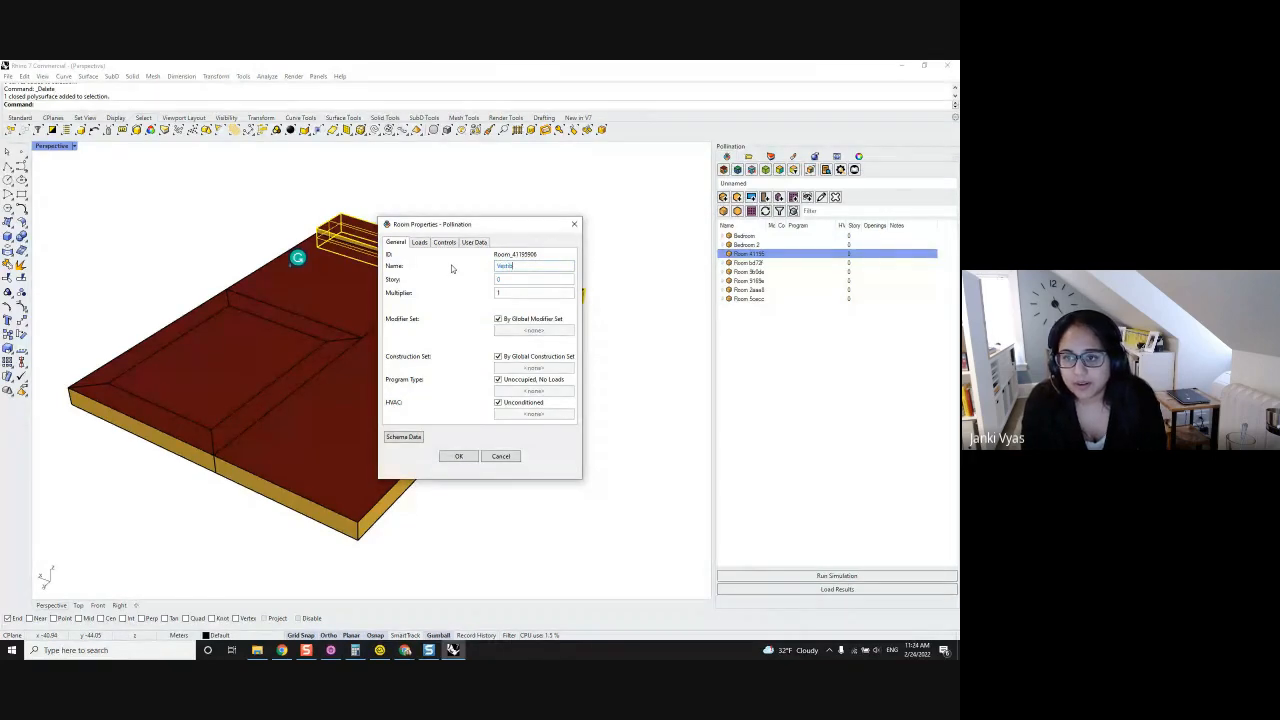
pyautogui.click(458, 456)
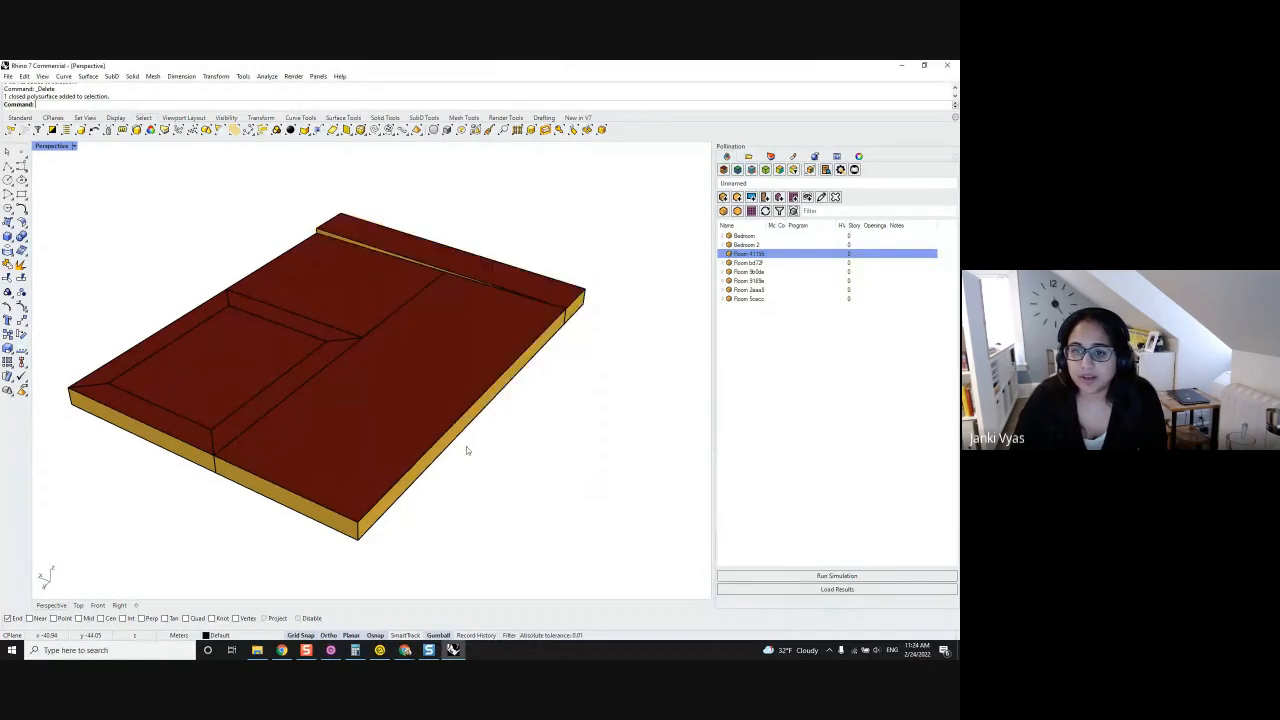
# Rename the perimeter zone Room 9b0de, at the short end facing Bedroom 2, as South PErimeter.
pyautogui.moveTo(271, 400); pyautogui.dragTo(380, 386, button='right')
pyautogui.click(380, 388)
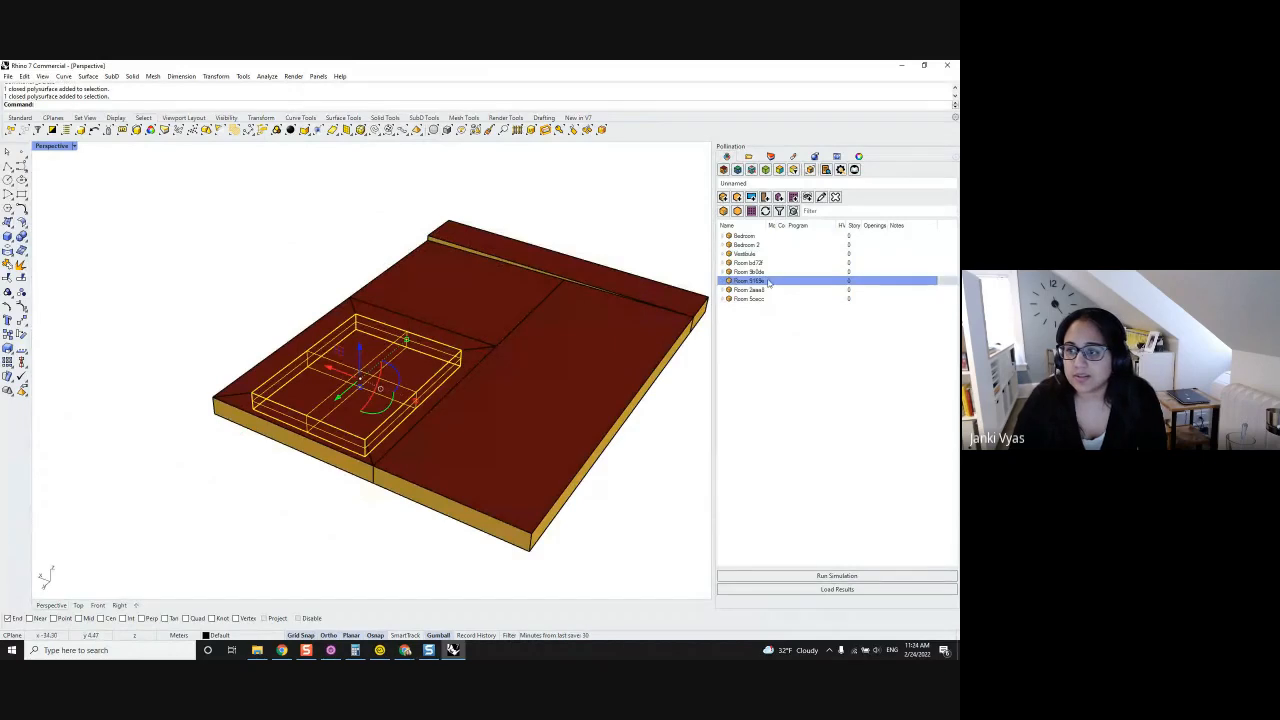
pyautogui.click(786, 362)
pyautogui.doubleClick(750, 272)
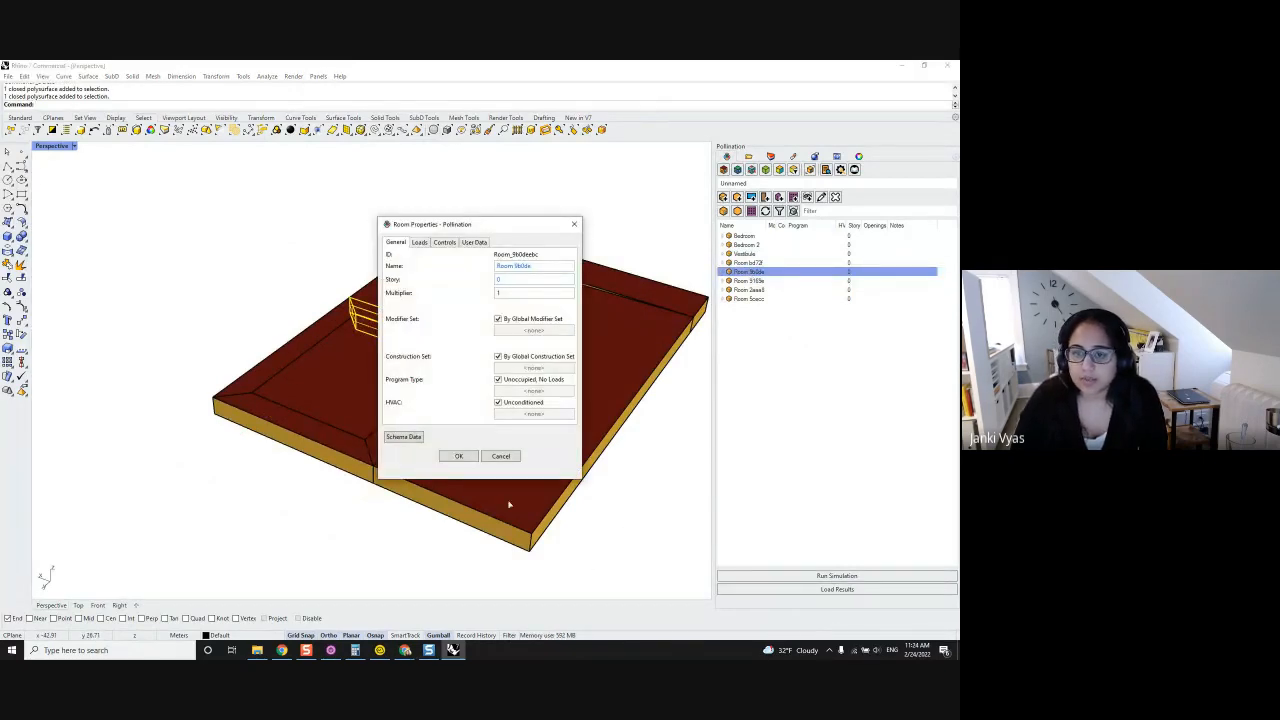
pyautogui.moveTo(546, 267); pyautogui.dragTo(440, 269)
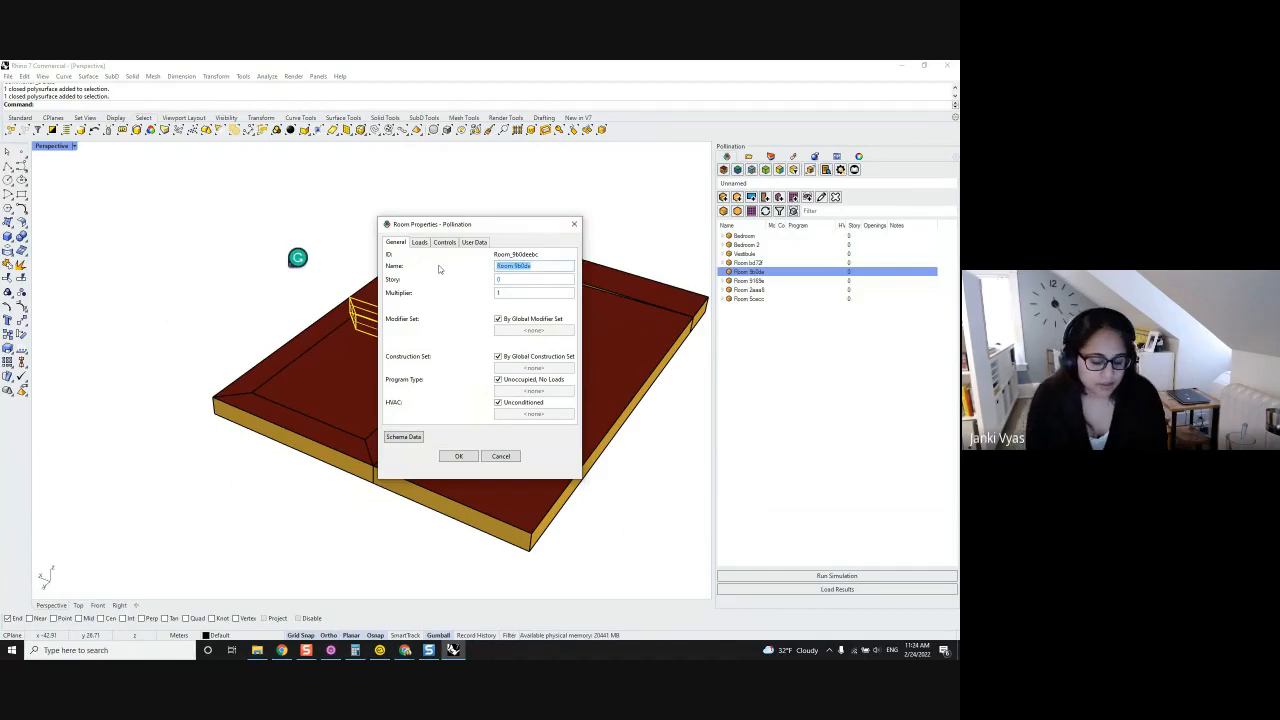
pyautogui.write('South Perim')
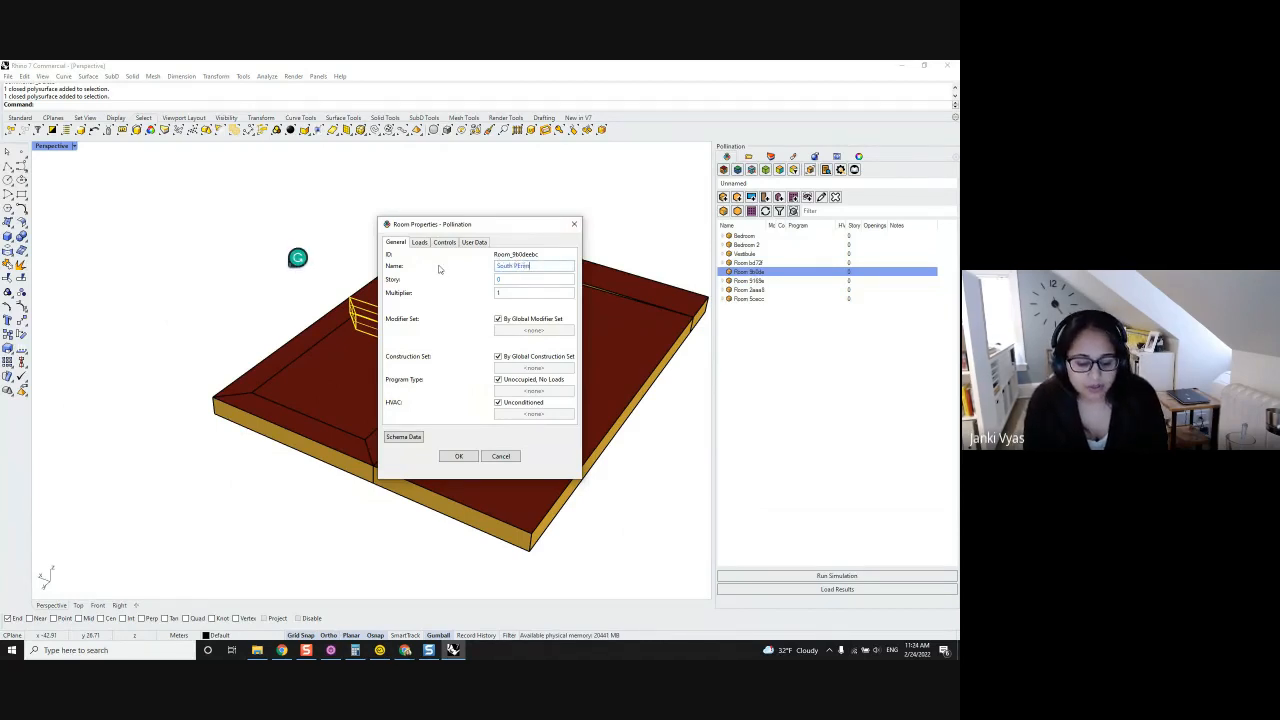
pyautogui.write('eter')
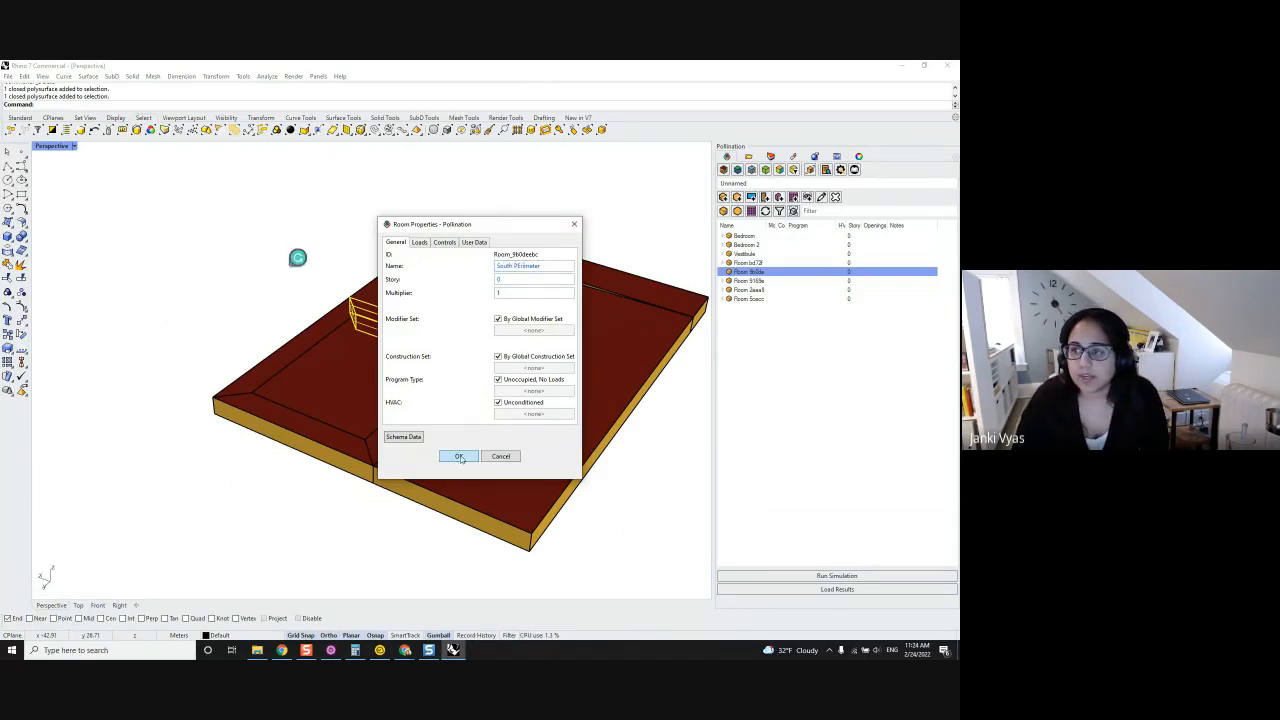
pyautogui.press('Return')
# Rename the central zone of the subdivided room as Core.
pyautogui.doubleClick(751, 281)
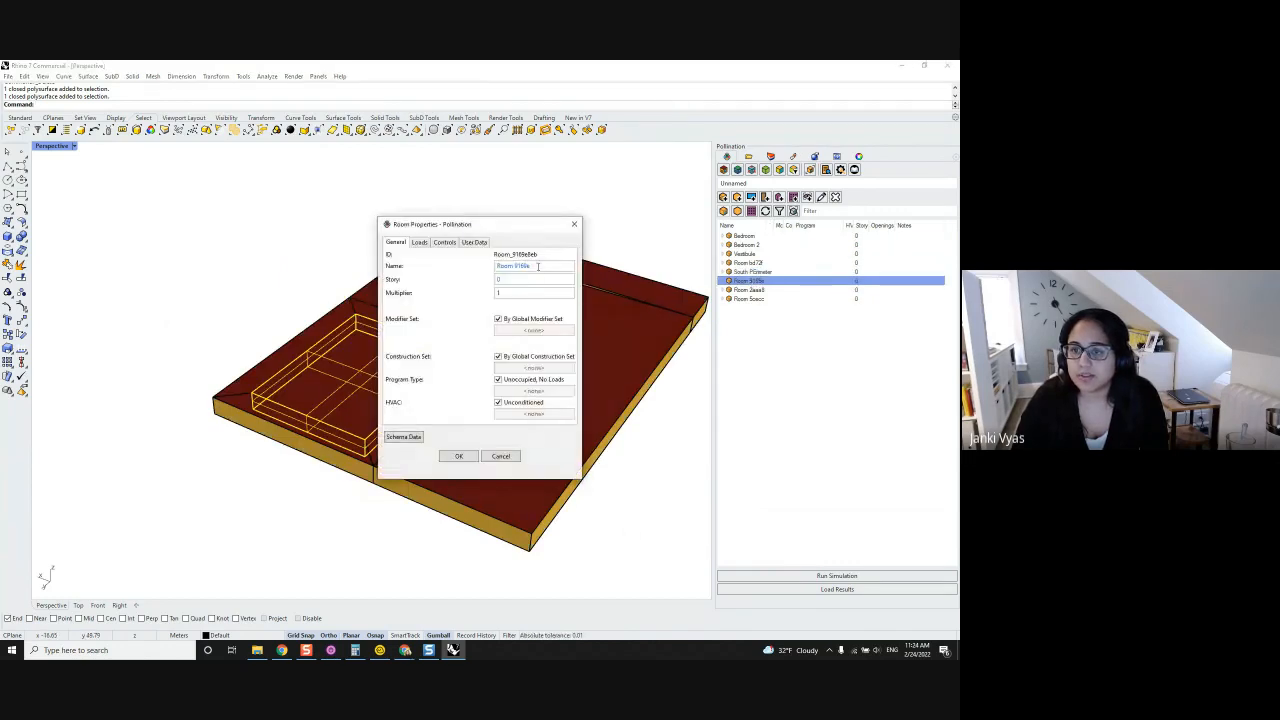
pyautogui.moveTo(546, 267); pyautogui.dragTo(468, 270)
pyautogui.write('S')
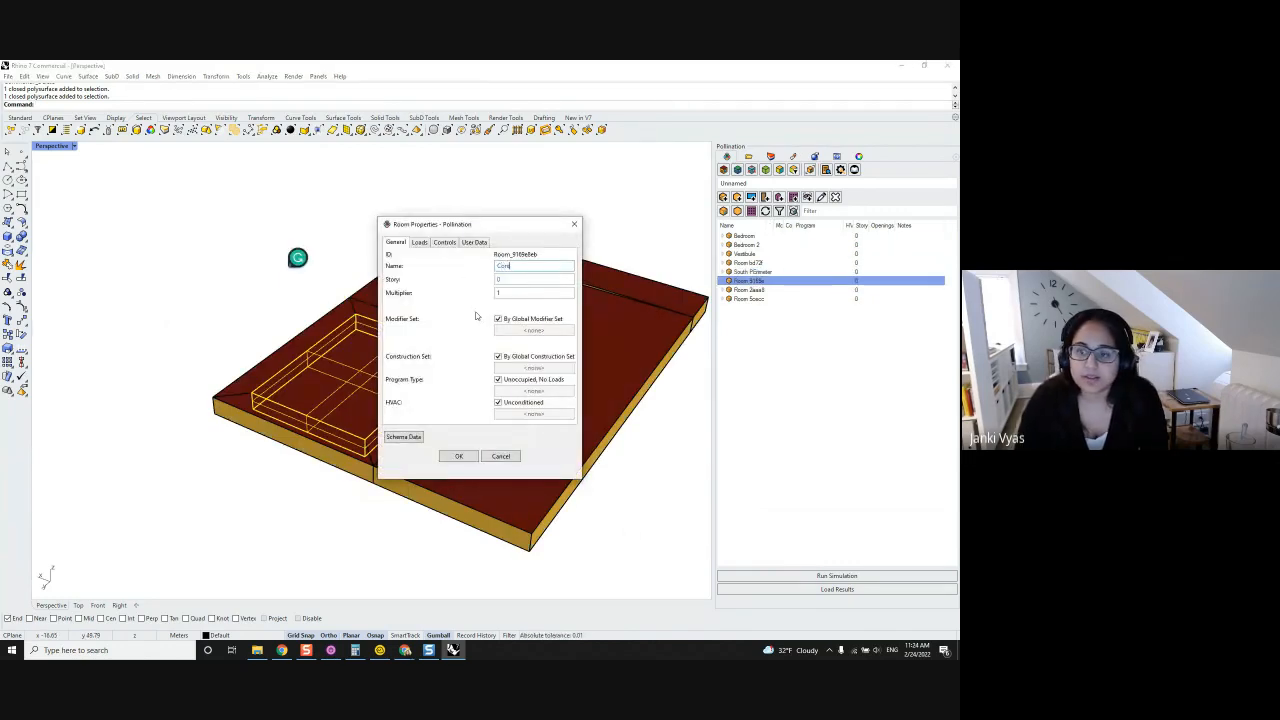
pyautogui.click(473, 457)
# Rename Room bd72f, the perimeter zone at the outer end opposite South PErimeter, as North Perimeter.
pyautogui.moveTo(358, 418); pyautogui.dragTo(323, 437, button='right')
pyautogui.doubleClick(745, 262)
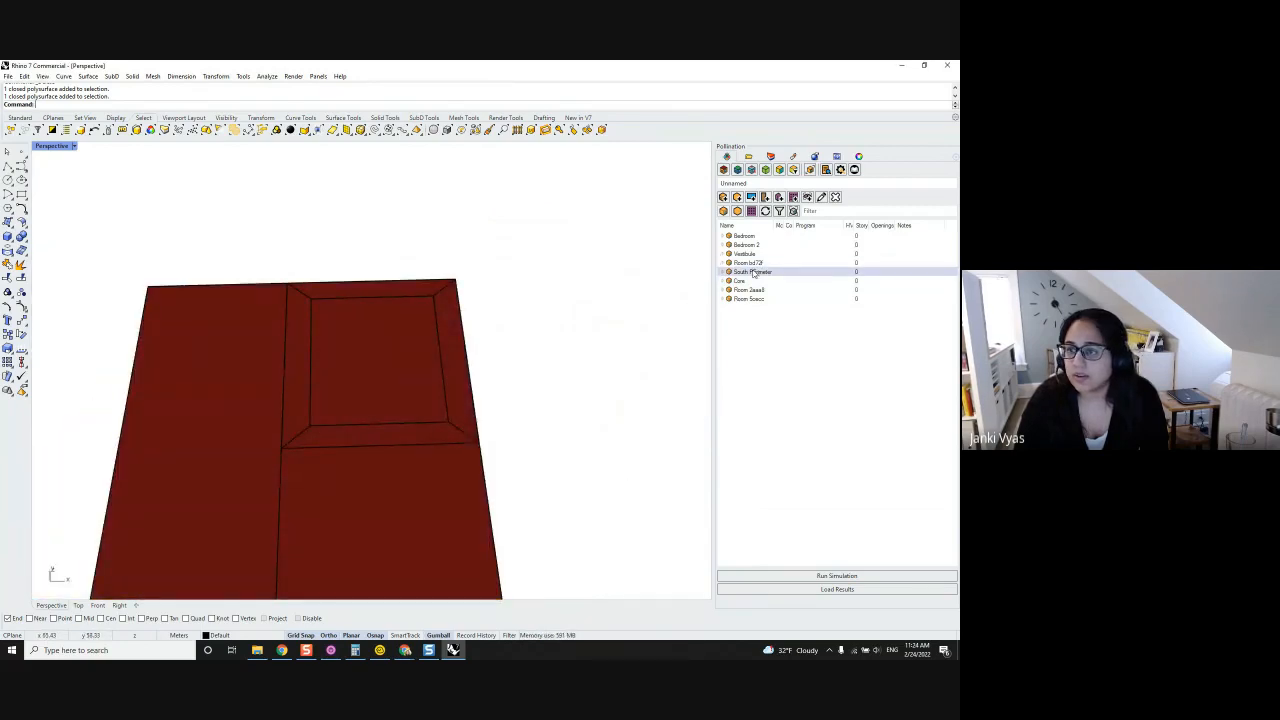
pyautogui.moveTo(534, 267); pyautogui.dragTo(418, 258)
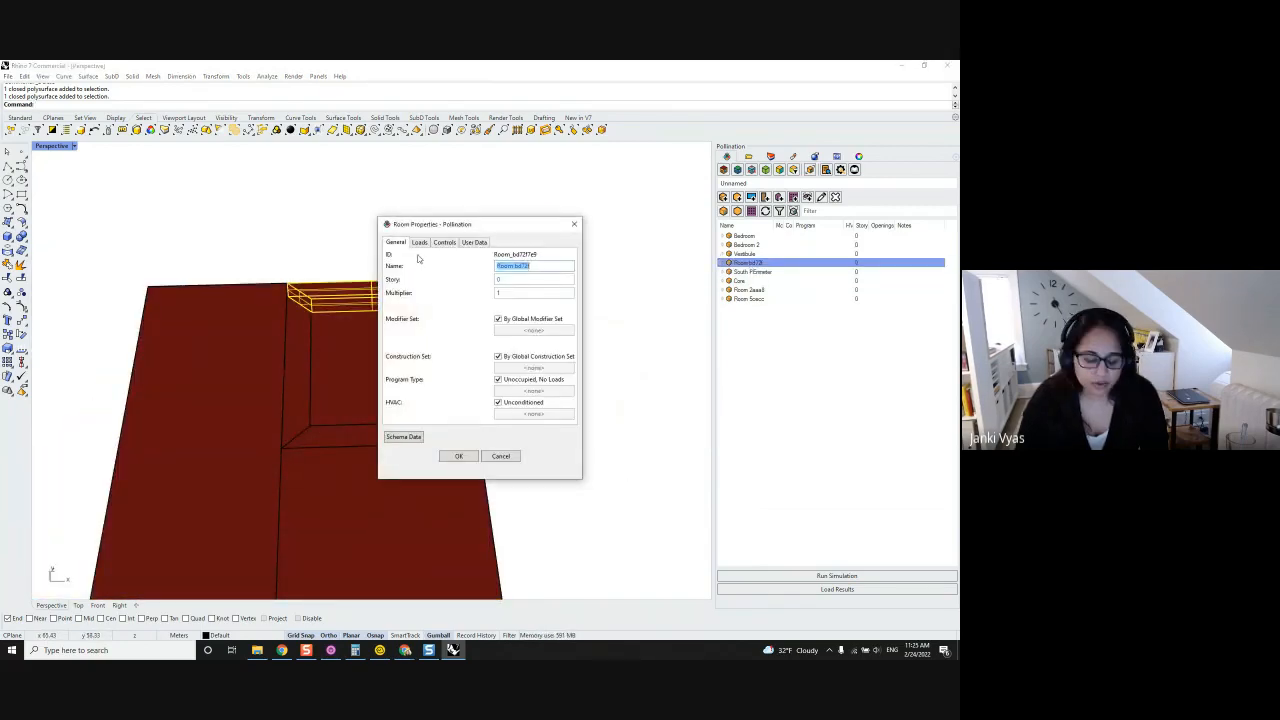
pyautogui.write('North')
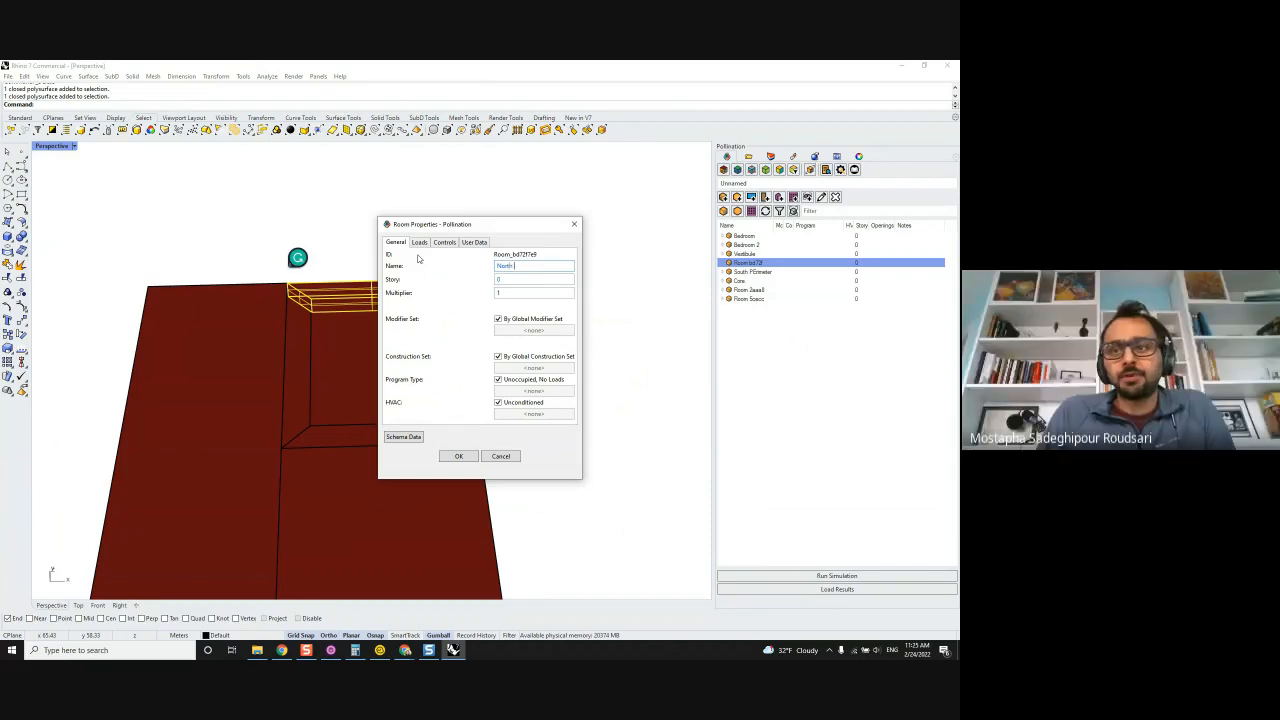
pyautogui.write(' Perimete')
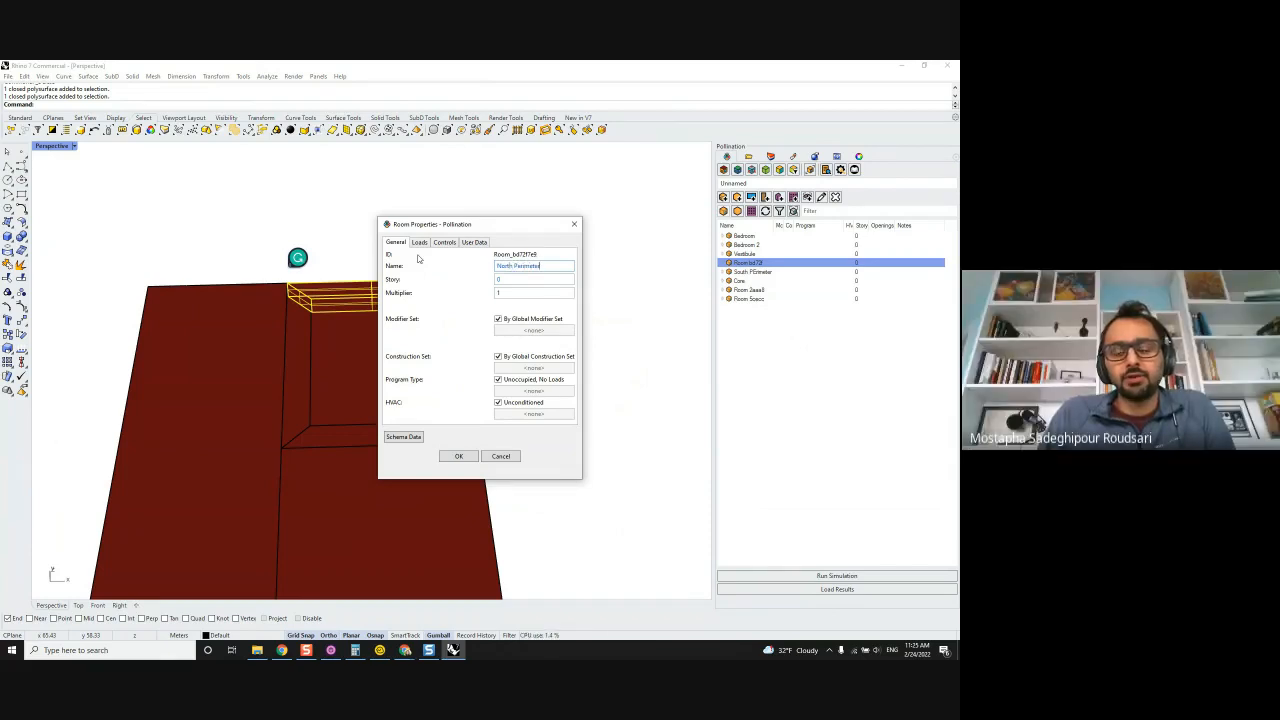
pyautogui.write('r')
pyautogui.click(456, 457)
# Rename the perimeter zone between Core and the long Bedroom room as West Perimeter.
pyautogui.click(752, 281)
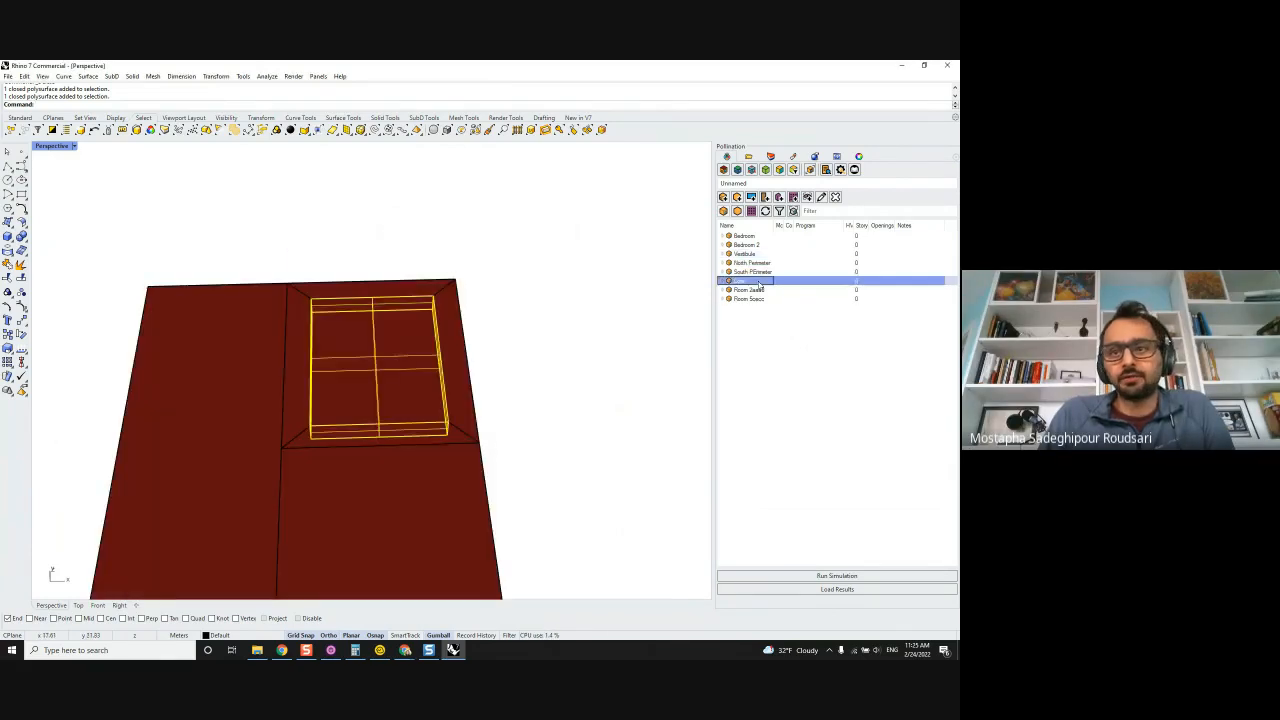
pyautogui.click(759, 290)
pyautogui.doubleClick(759, 290)
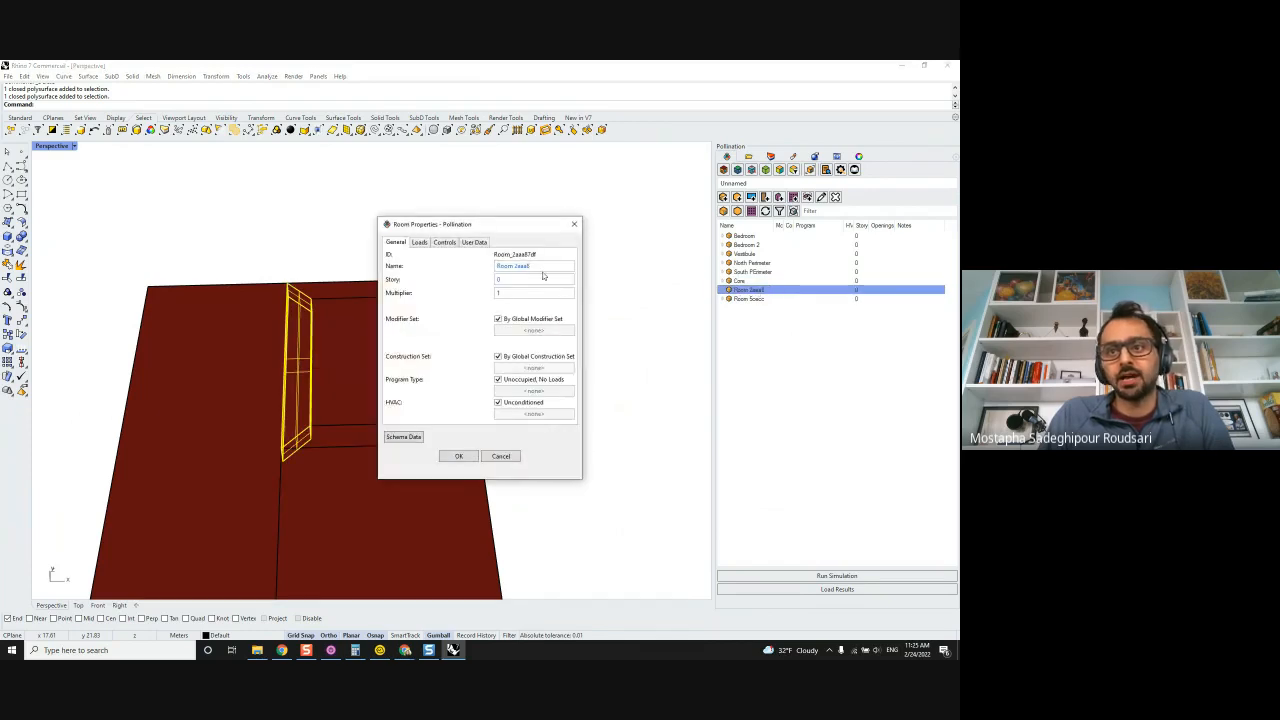
pyautogui.write('West Per')
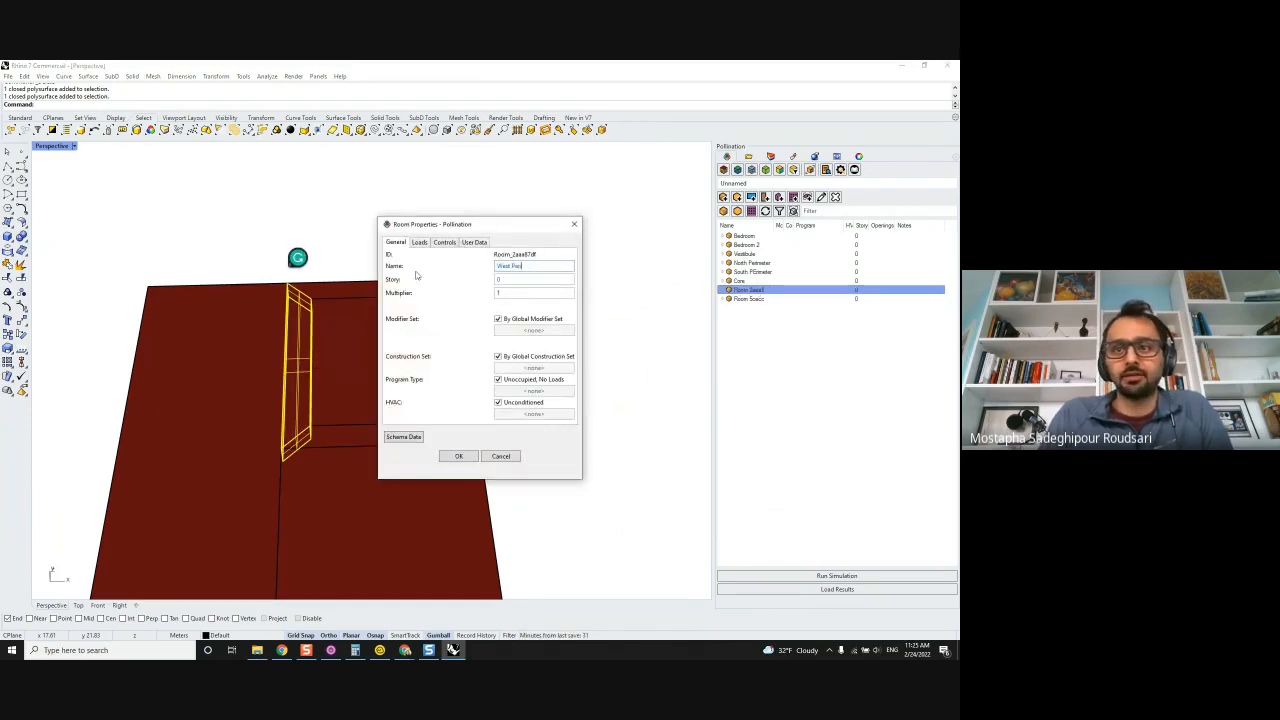
pyautogui.write('imeter')
pyautogui.click(458, 456)
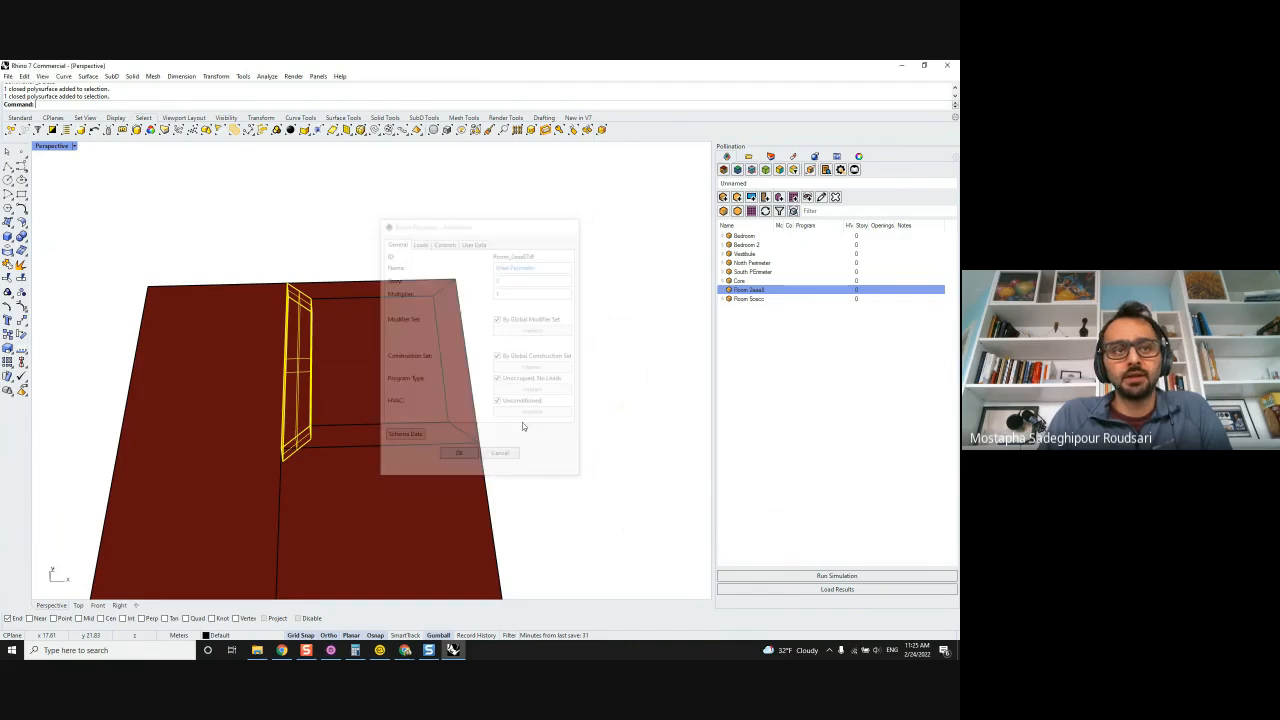
# Rename the last unnamed perimeter zone, along the exterior side opposite West Perimeter, as East Perimeter.
pyautogui.click(468, 380)
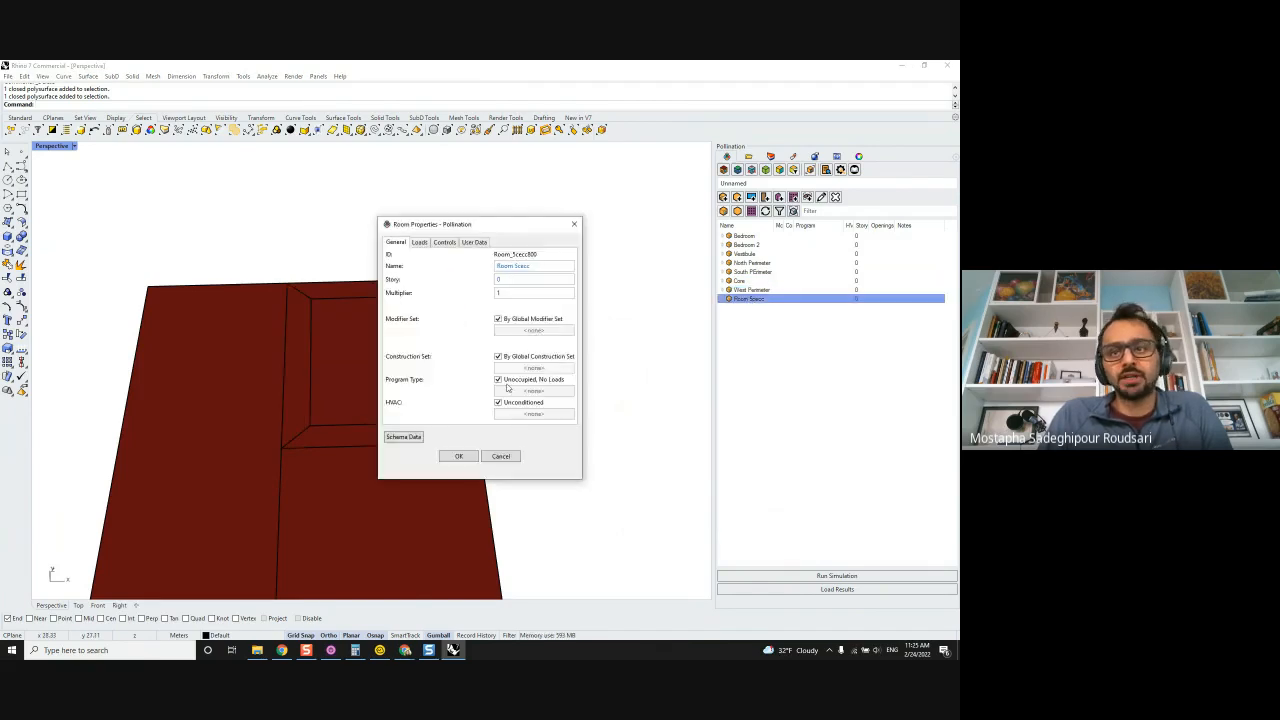
pyautogui.click(525, 267)
pyautogui.write('C')
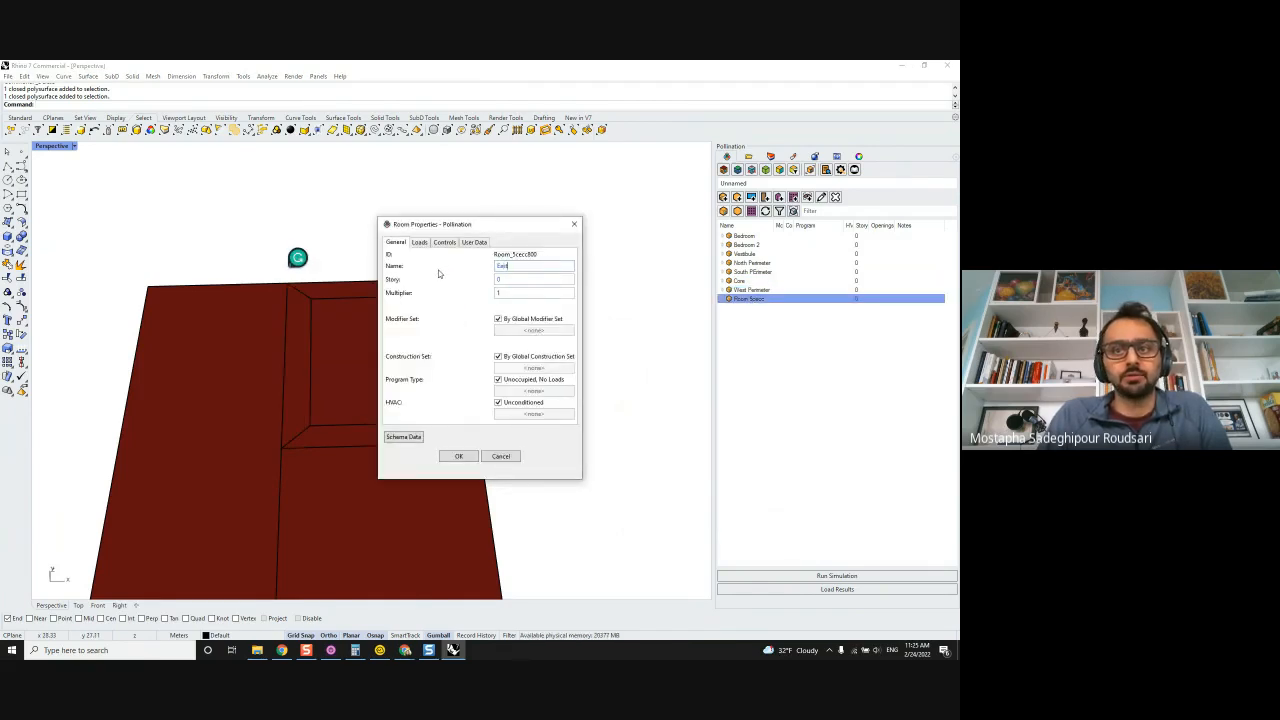
pyautogui.write('ast Perime')
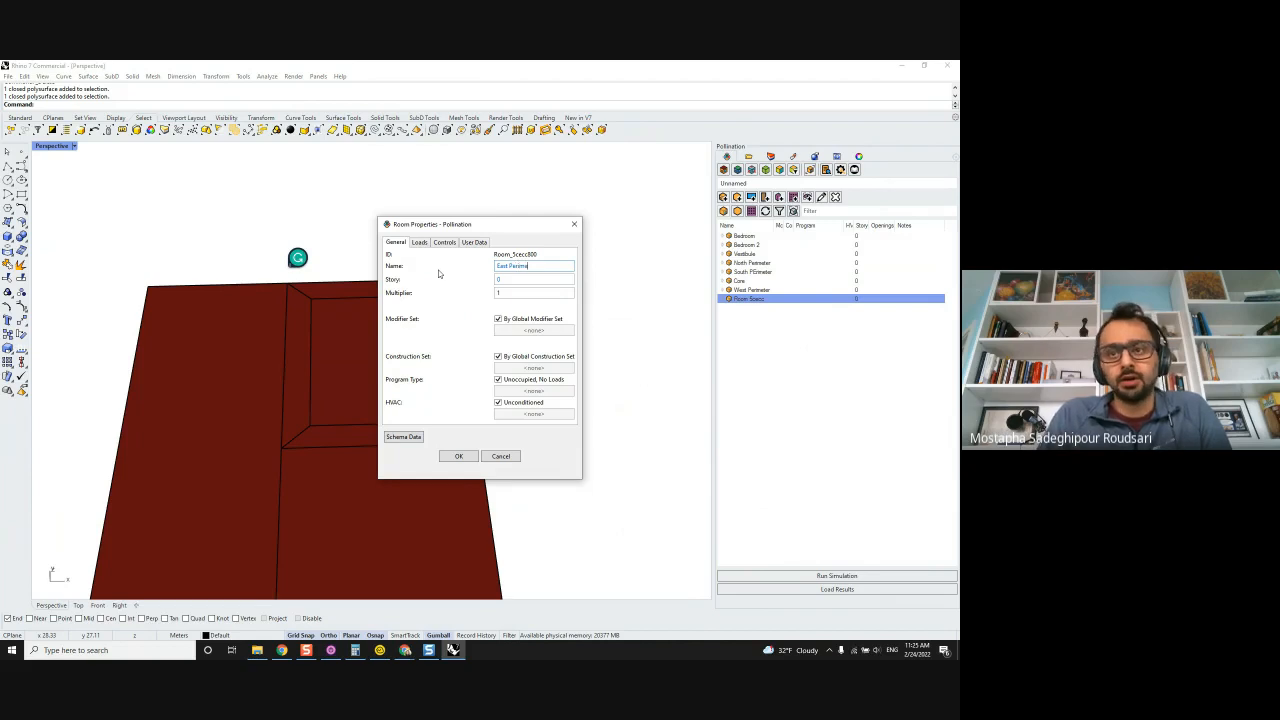
pyautogui.write('ter')
pyautogui.click(464, 457)
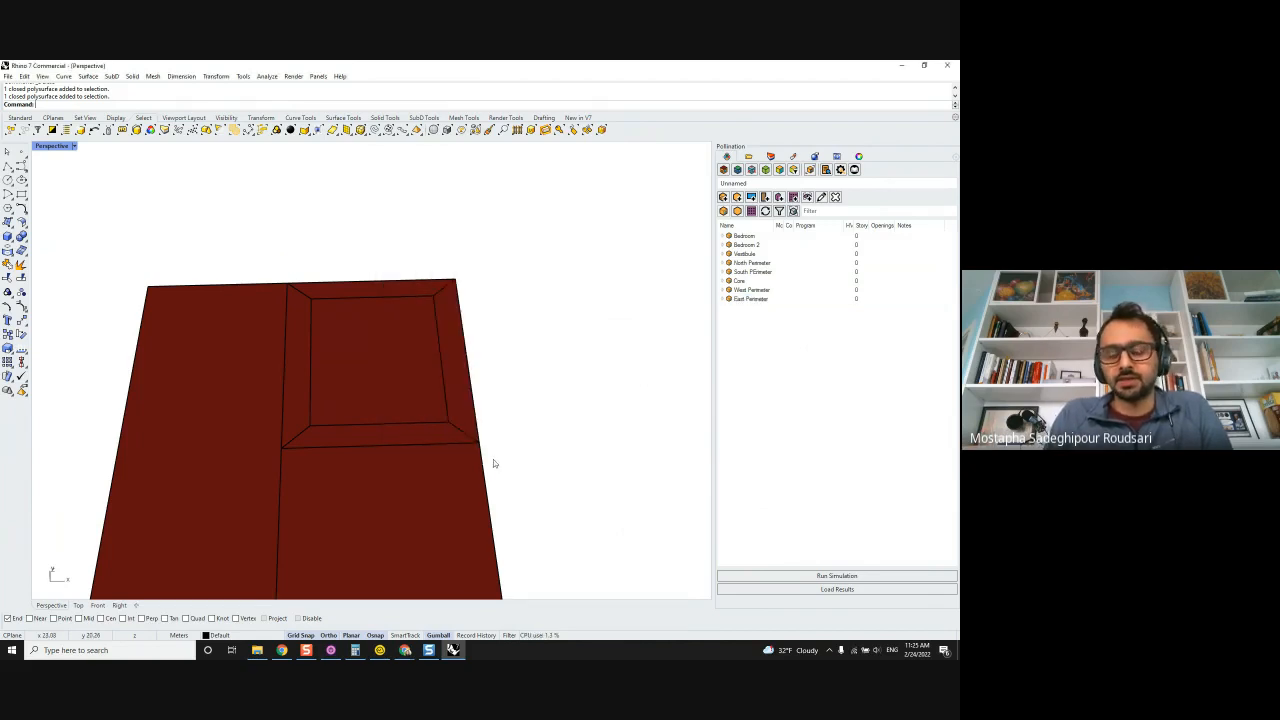
pyautogui.moveTo(579, 488); pyautogui.dragTo(578, 389, button='right')
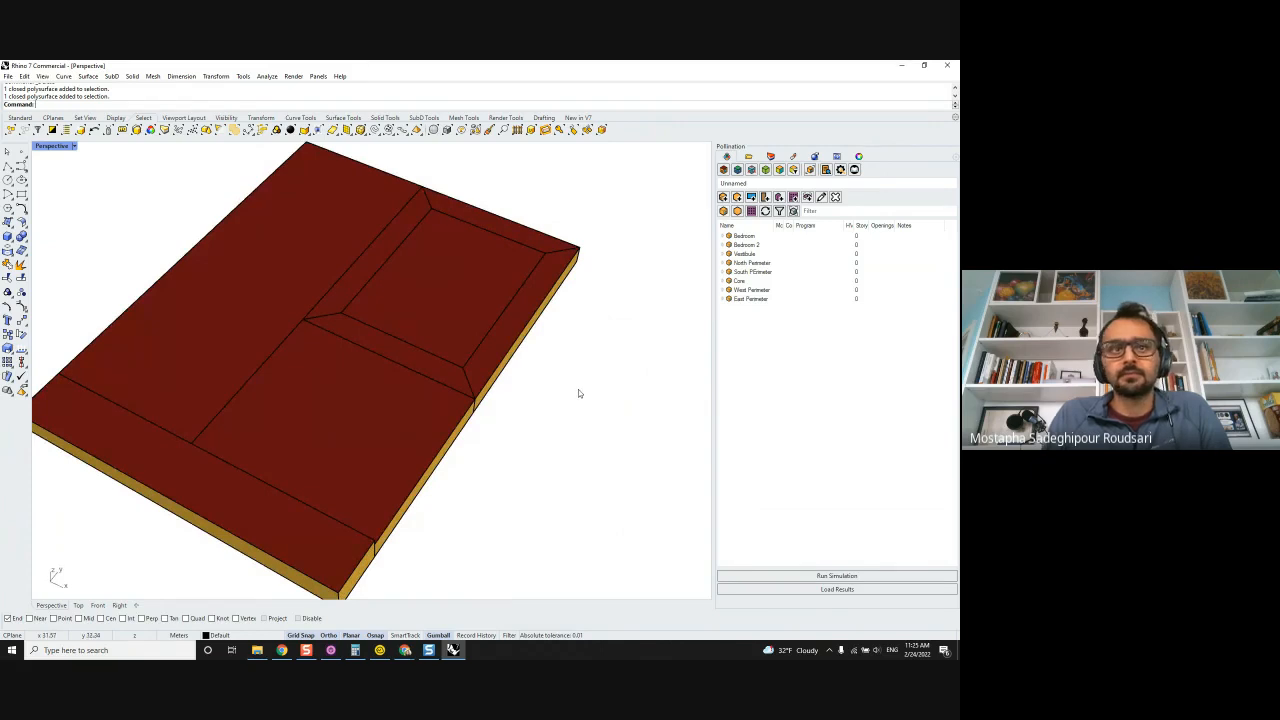
pyautogui.keyDown('shift'); pyautogui.moveTo(394, 380); pyautogui.dragTo(466, 391, button='right'); pyautogui.keyUp('shift')
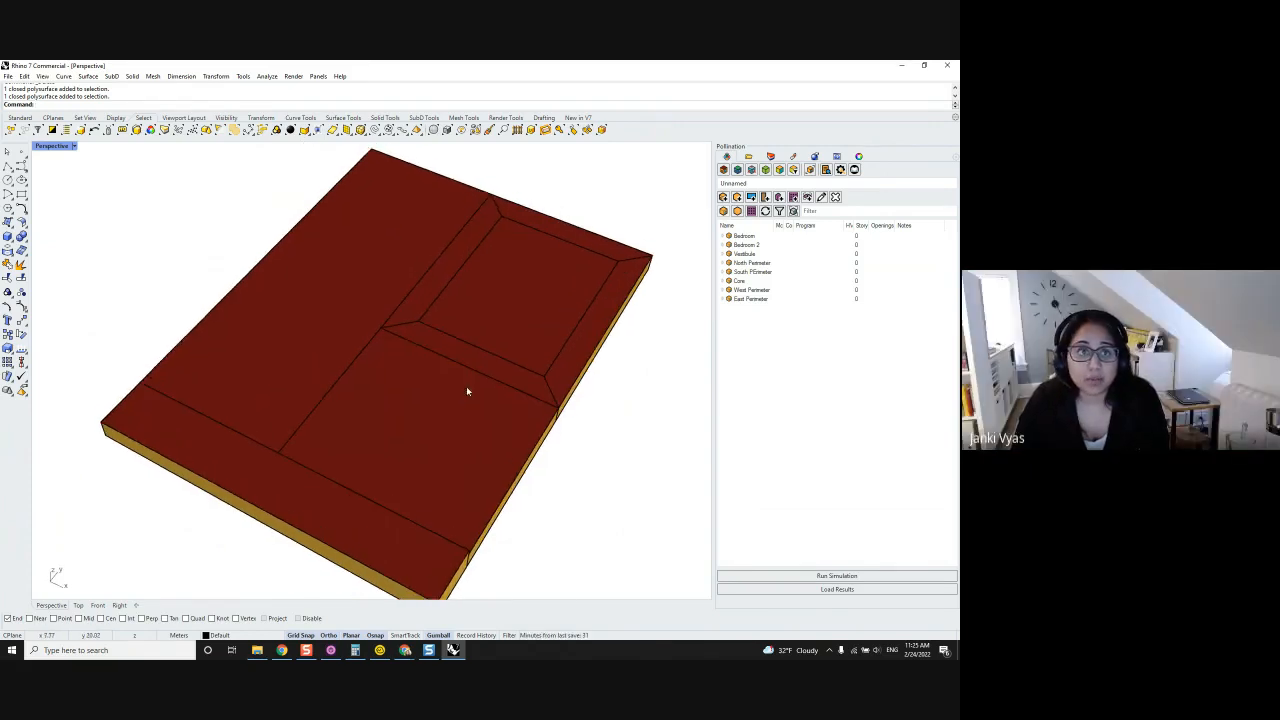
pyautogui.scroll(-3, 331, 371)
pyautogui.moveTo(389, 457); pyautogui.dragTo(386, 430, button='right')
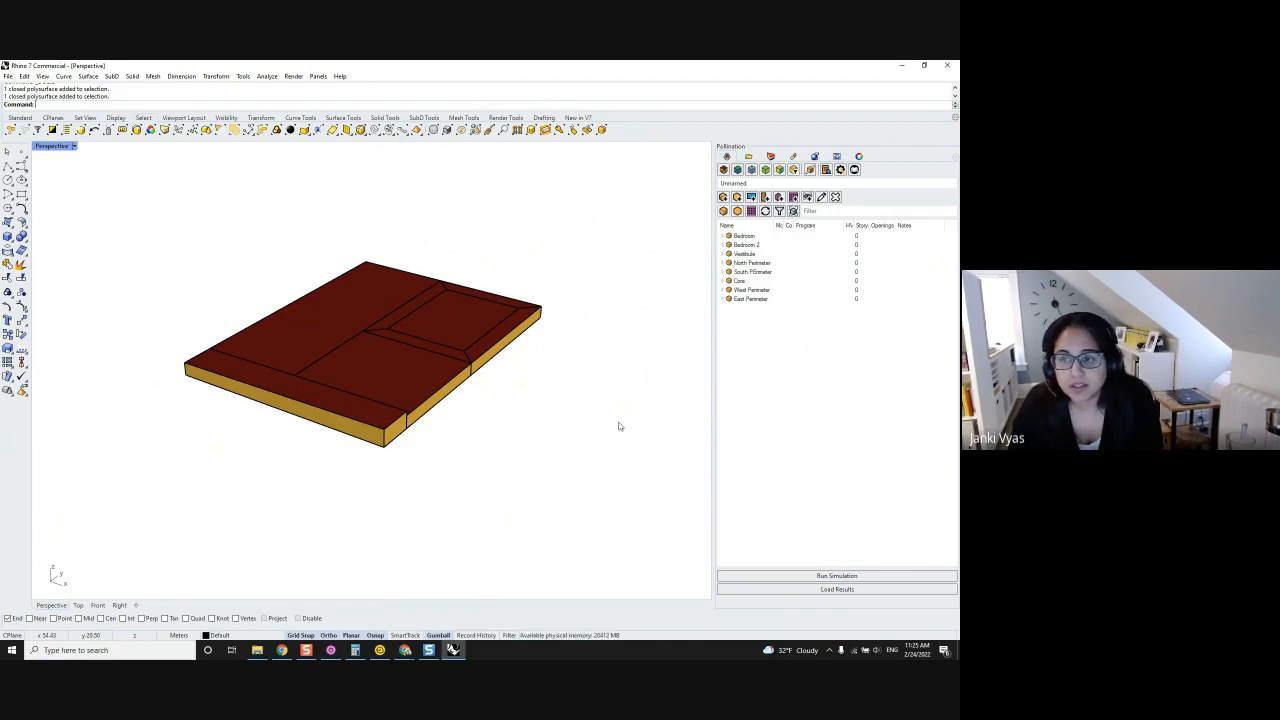
pyautogui.moveTo(528, 477); pyautogui.dragTo(297, 263, button='right')
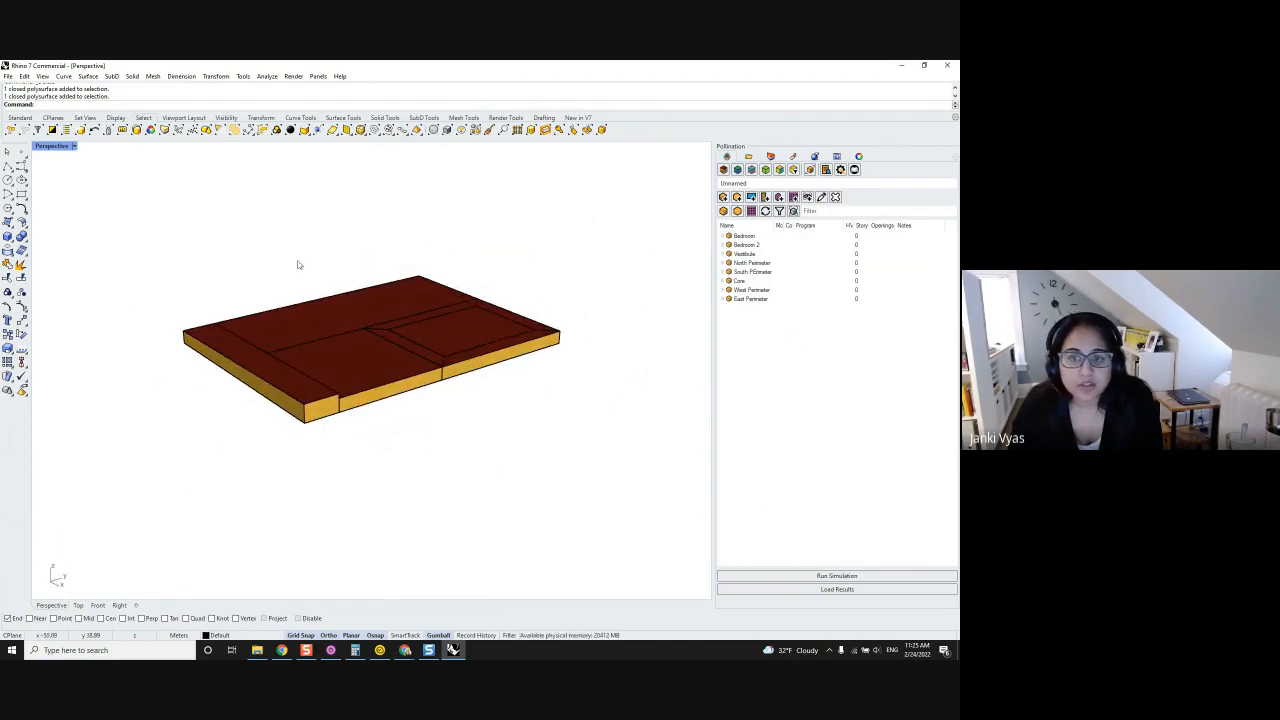
pyautogui.scroll(5, 408, 282)
pyautogui.scroll(-3, 408, 282)
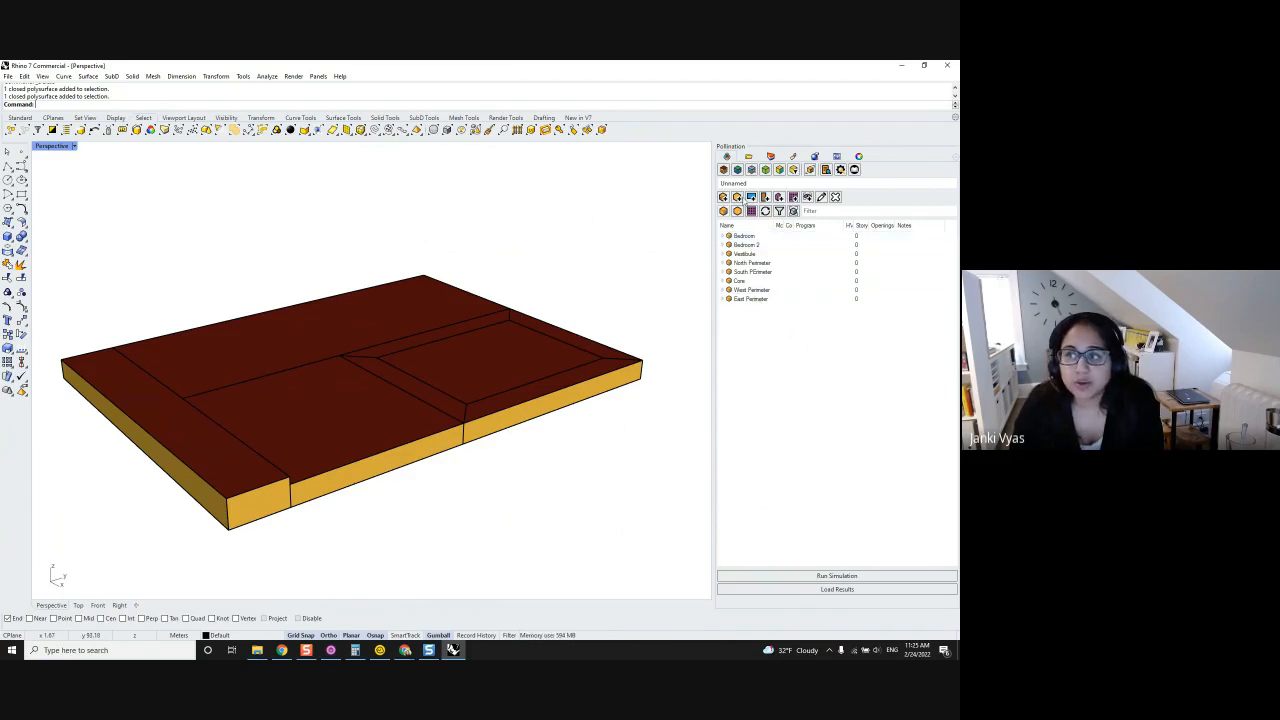
# Try to draw an aperture on Bedroom's long exterior wall, starting near the corner farthest from the Vestibule.
pyautogui.click(752, 198)
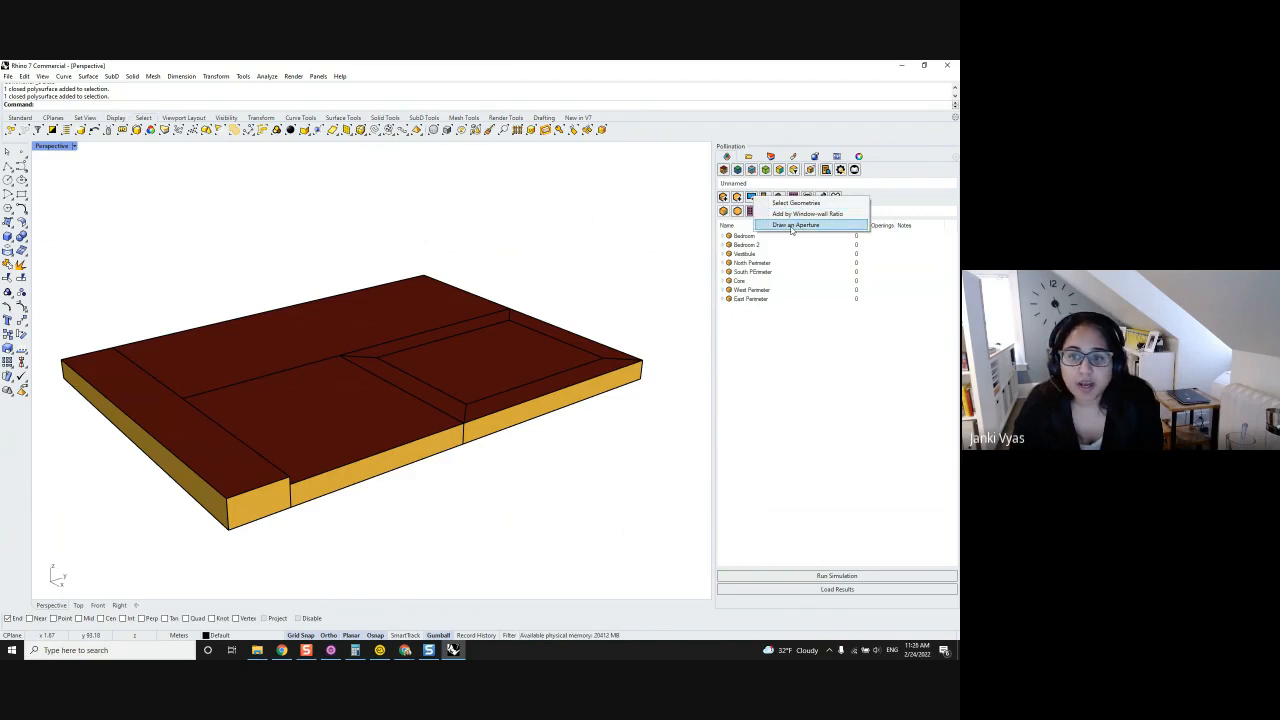
pyautogui.click(792, 229)
pyautogui.moveTo(252, 388); pyautogui.dragTo(479, 391, button='right')
pyautogui.scroll(4, 238, 440)
pyautogui.moveTo(256, 436); pyautogui.dragTo(306, 434, button='right')
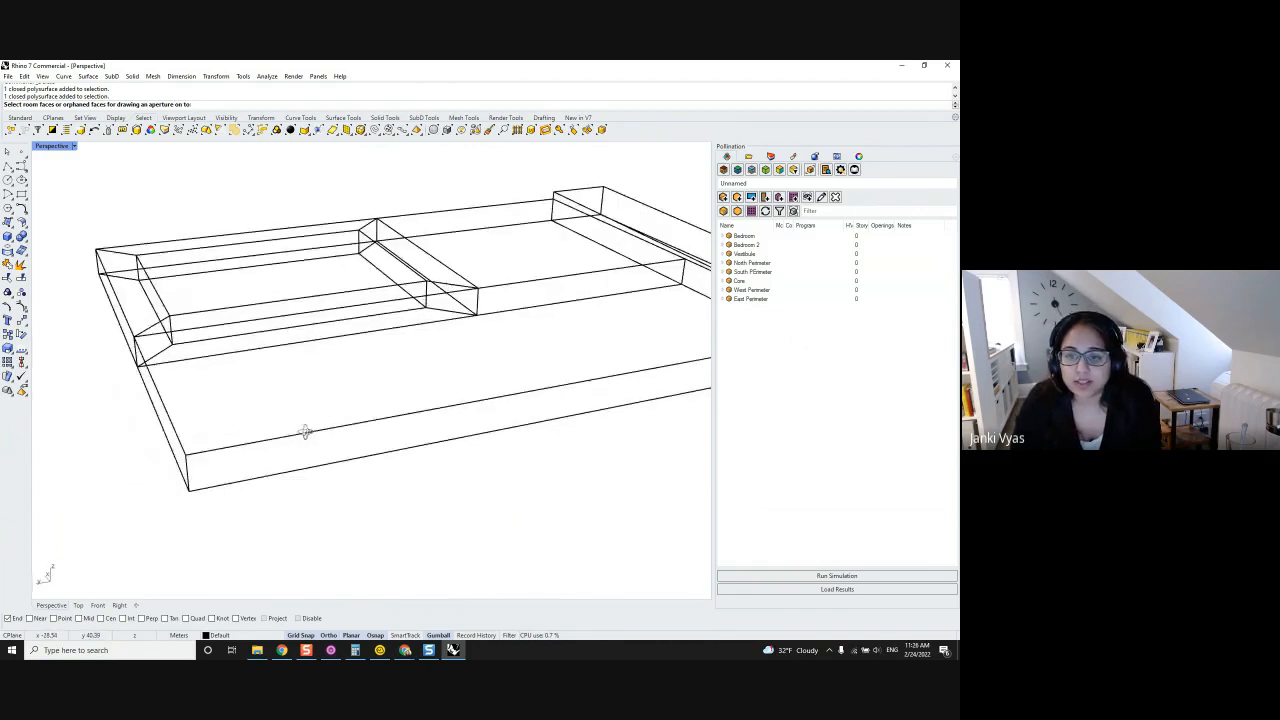
pyautogui.keyDown('shift'); pyautogui.moveTo(515, 414); pyautogui.dragTo(454, 398, button='right'); pyautogui.keyUp('shift')
pyautogui.click(446, 391)
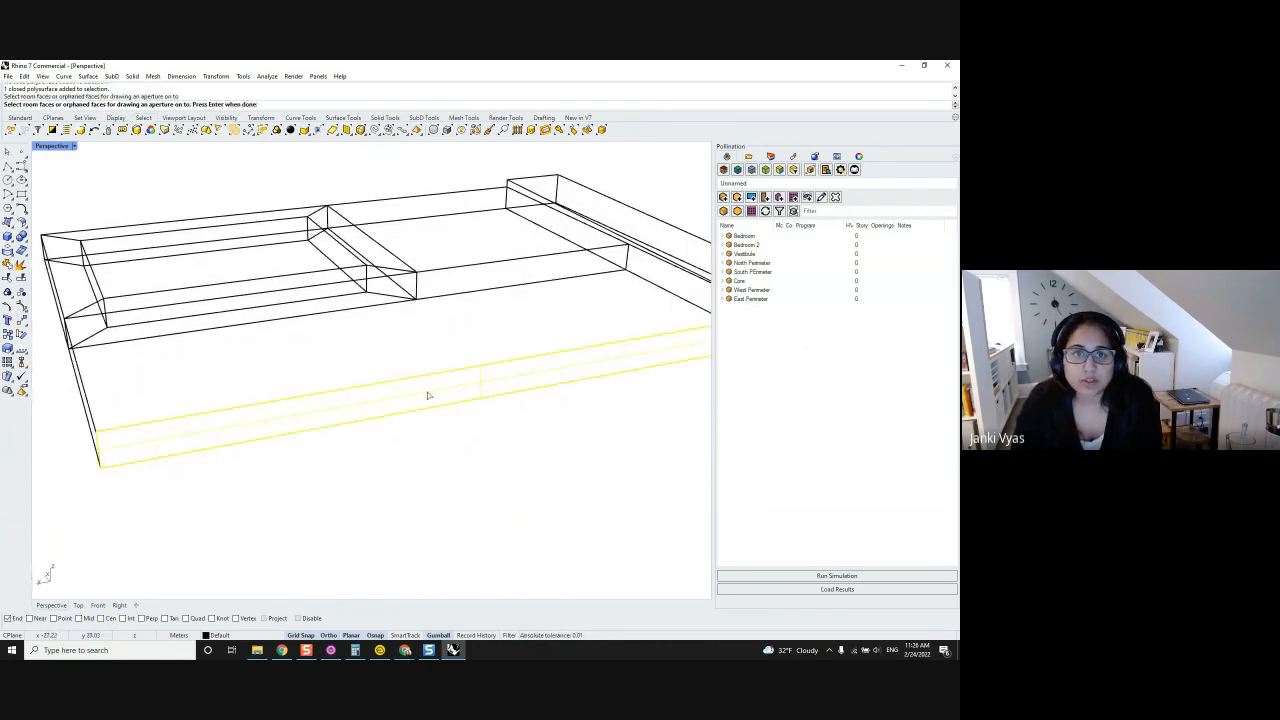
pyautogui.press('Return')
pyautogui.scroll(1, 112, 455)
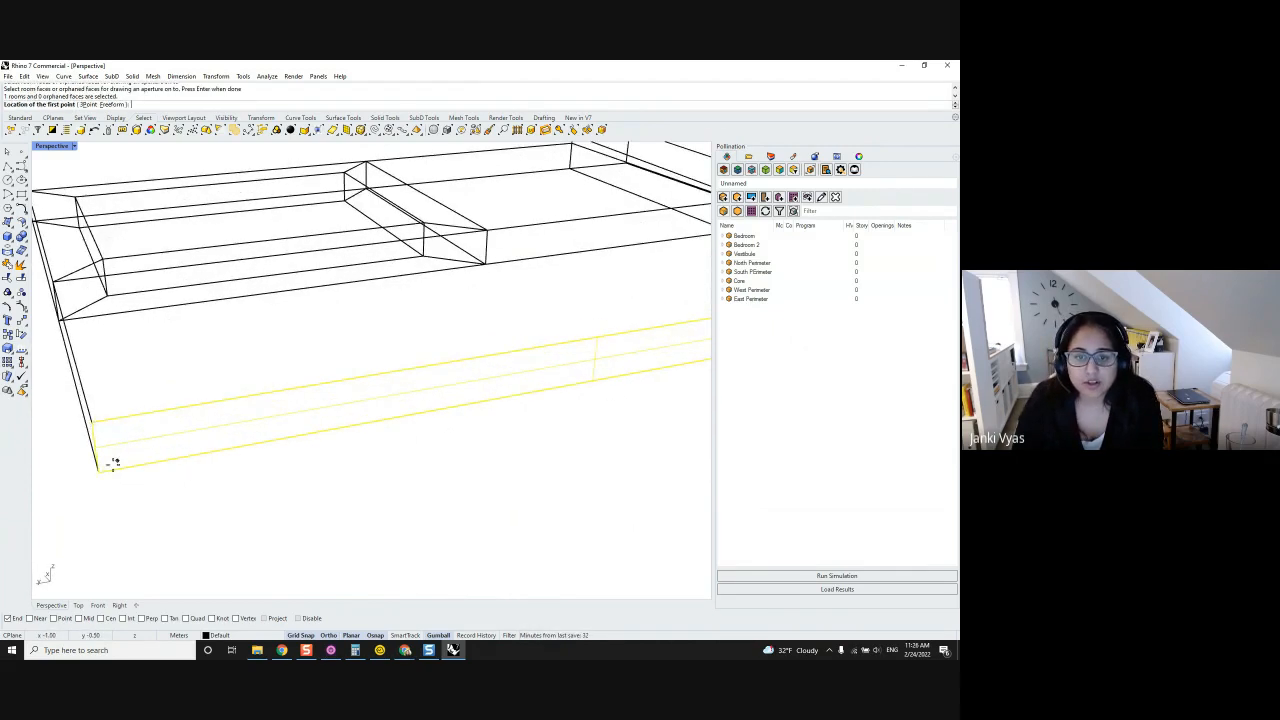
pyautogui.click(107, 466)
pyautogui.click(118, 460)
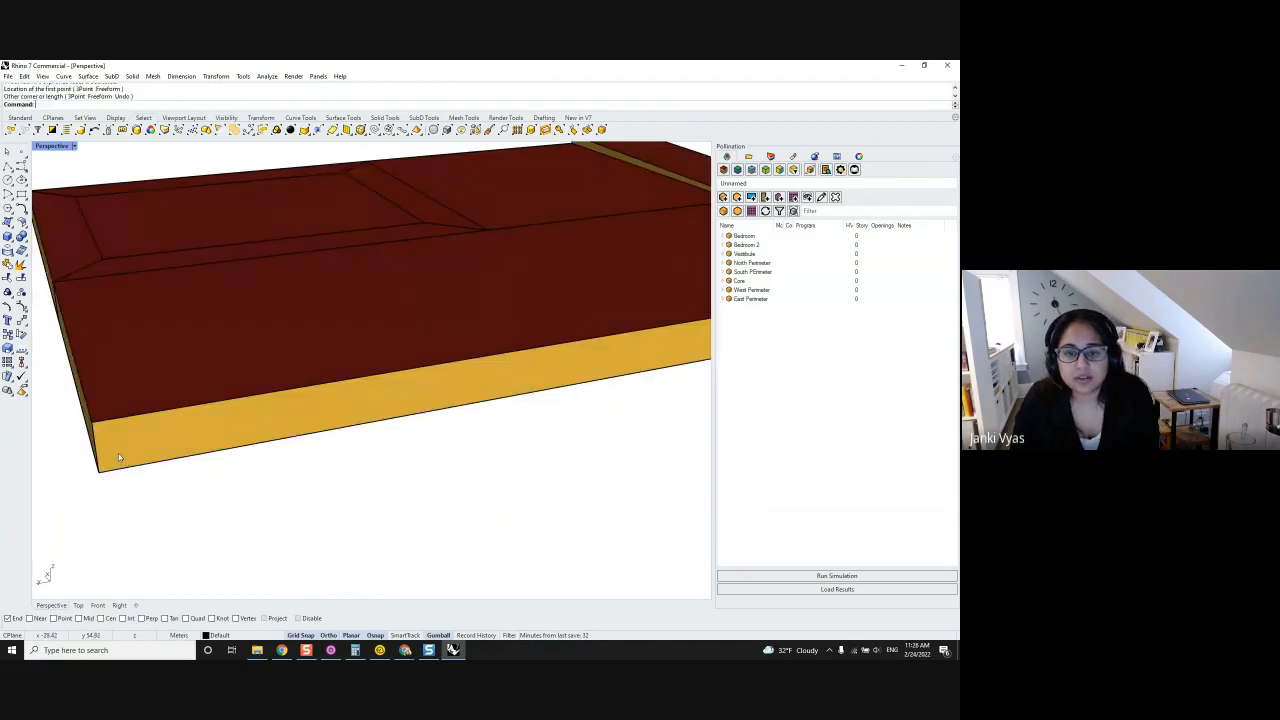
pyautogui.click(120, 452)
# Draw two rectangular apertures side by side on Bedroom's long exterior wall from the corner farthest from the Vestibule, the second about 14 by 2 m.
pyautogui.press('Return')
pyautogui.click(155, 438)
pyautogui.press('Return')
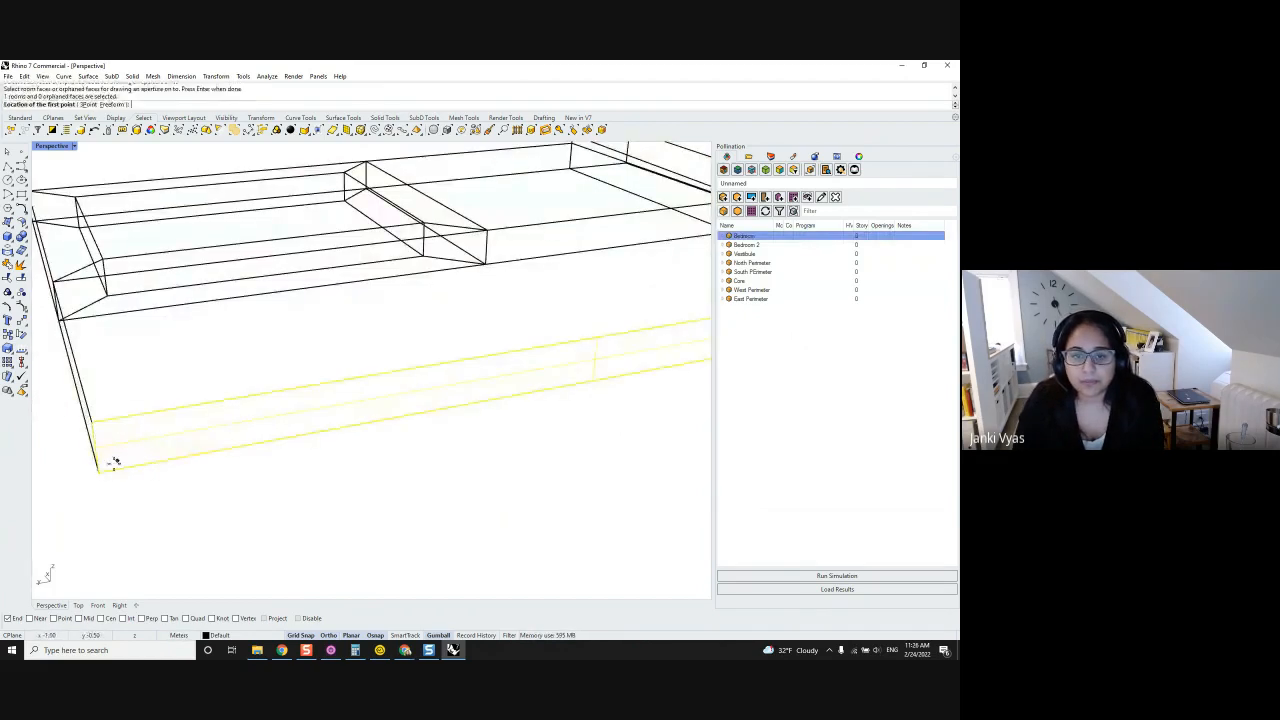
pyautogui.click(107, 463)
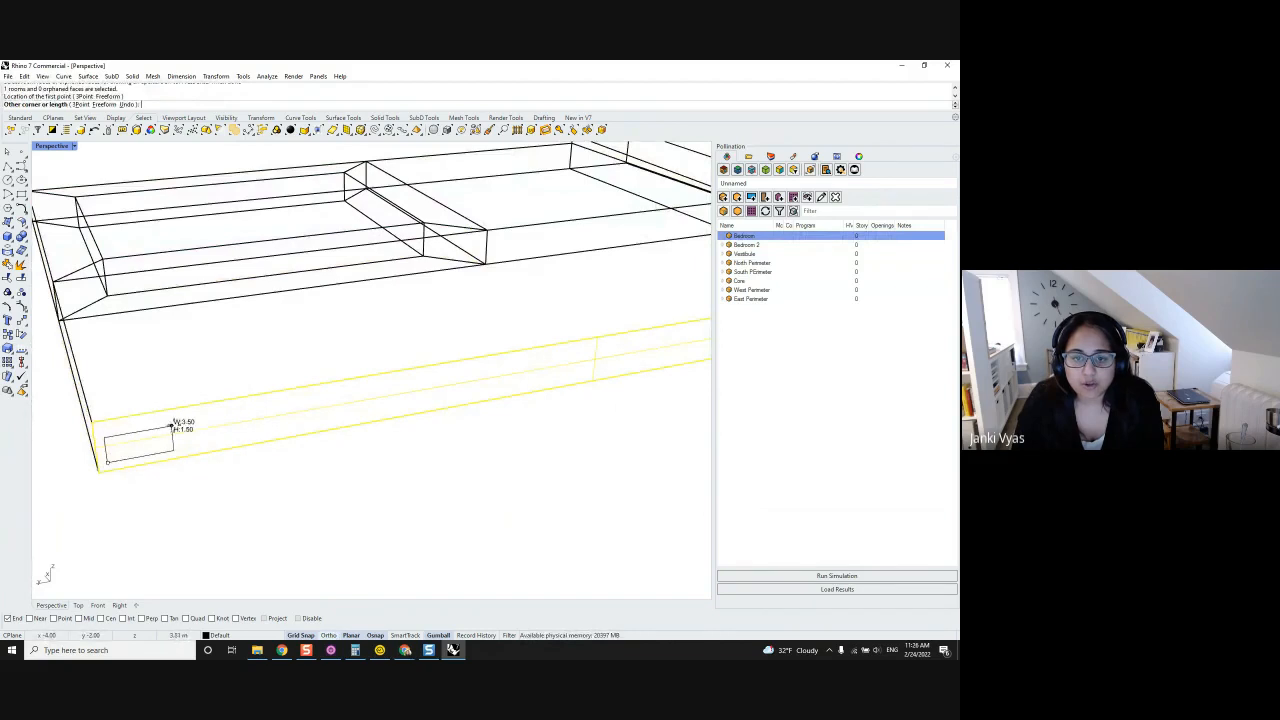
pyautogui.click(210, 413)
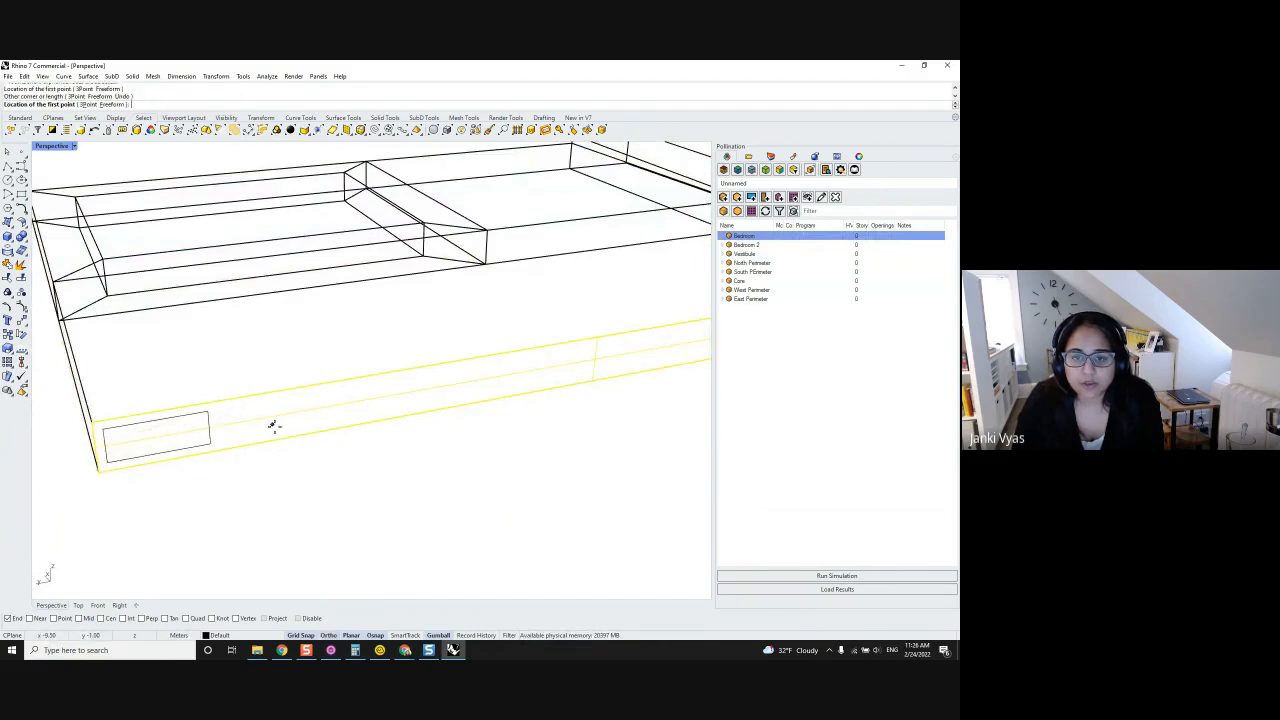
pyautogui.click(218, 440)
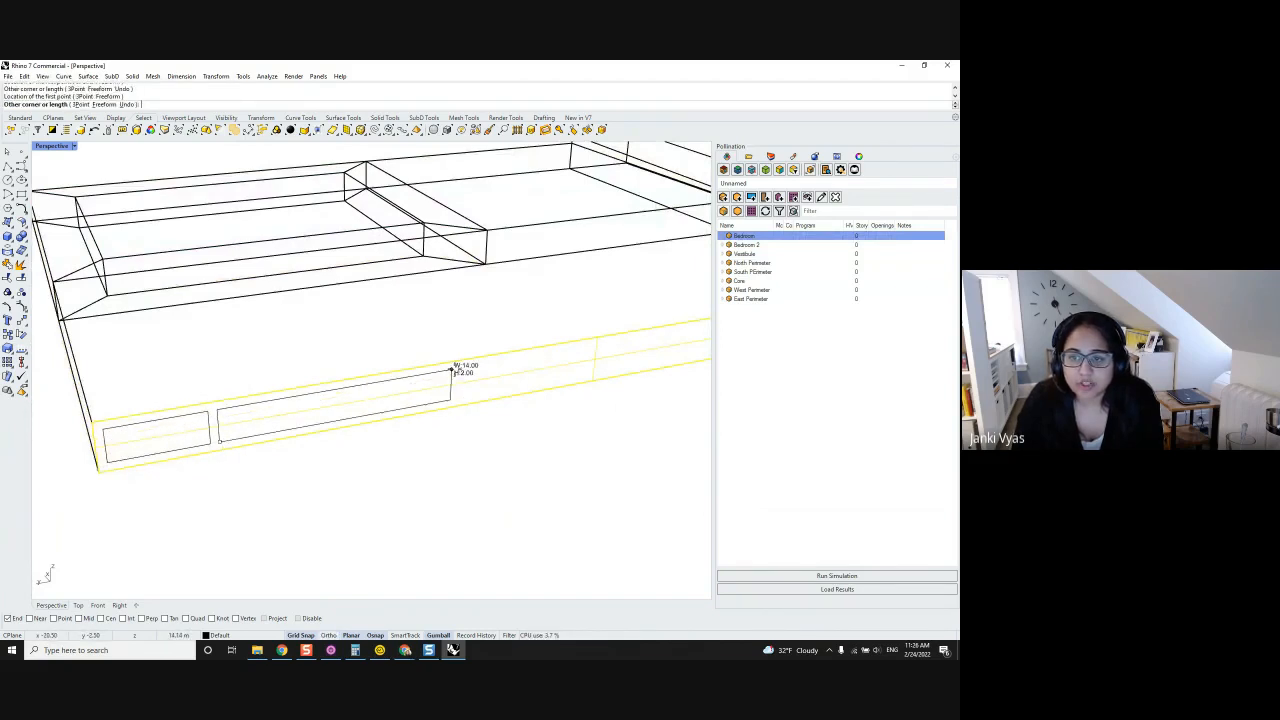
pyautogui.click(450, 370)
# Draw two more rectangular apertures along the rest of Bedroom's long exterior wall up to the Vestibule and add all four to the room.
pyautogui.scroll(-3, 449, 371)
pyautogui.scroll(4, 350, 405)
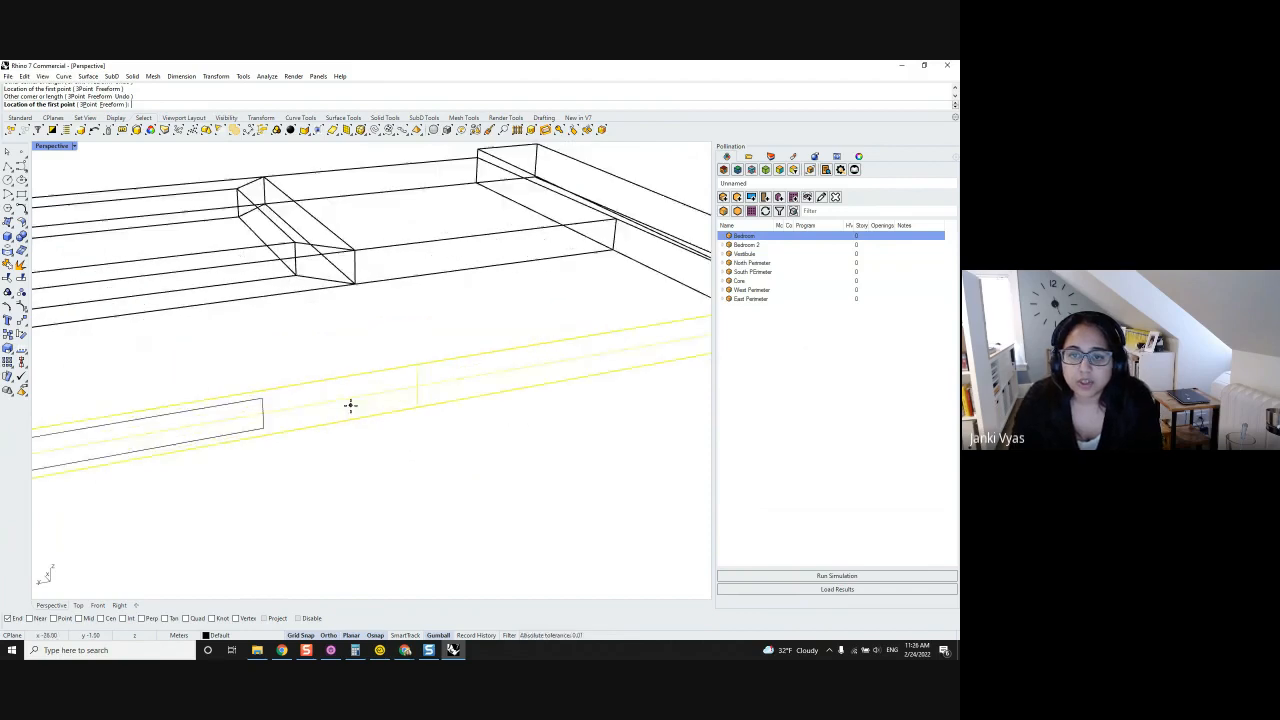
pyautogui.click(271, 423)
pyautogui.click(555, 349)
pyautogui.scroll(-3, 129, 434)
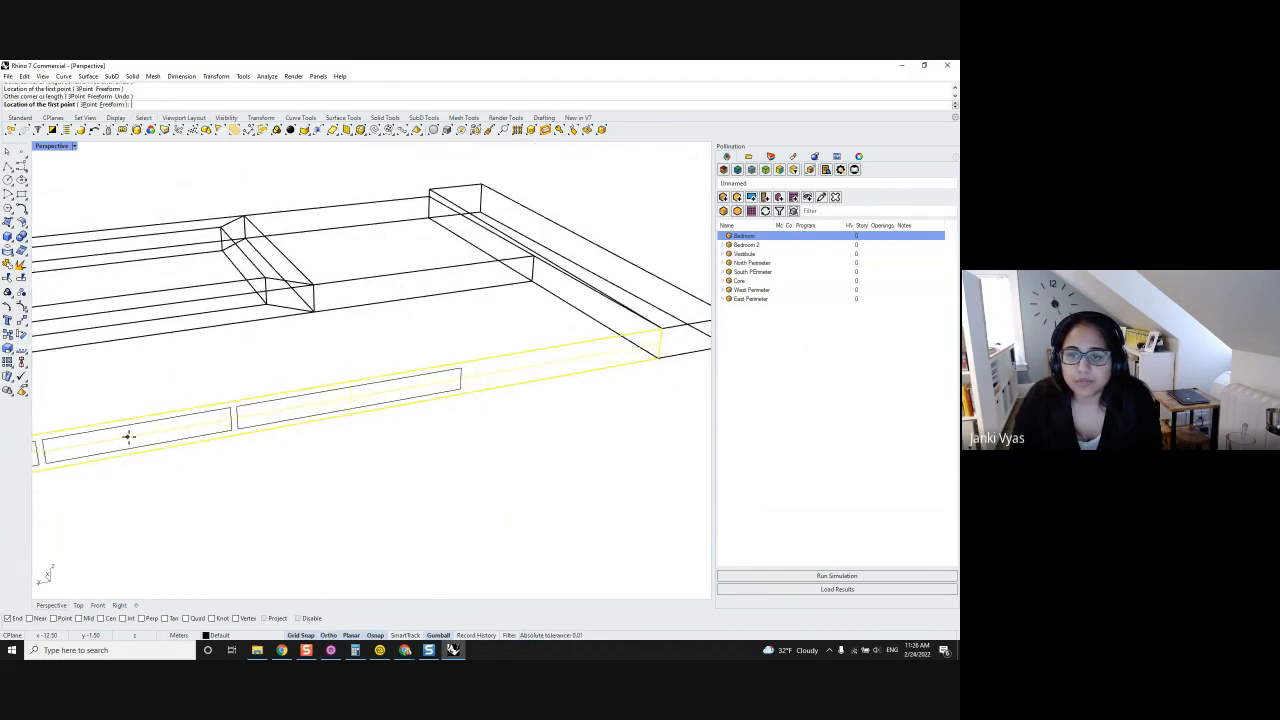
pyautogui.scroll(4, 300, 410)
pyautogui.click(204, 429)
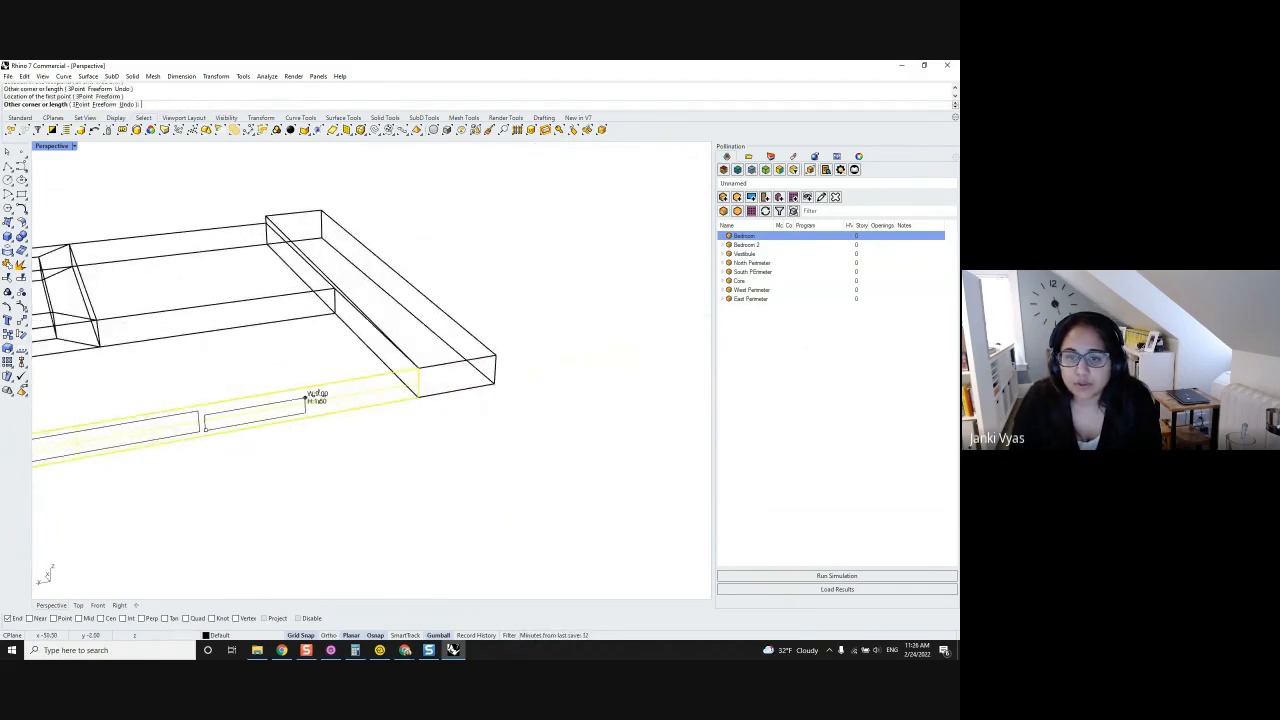
pyautogui.click(409, 375)
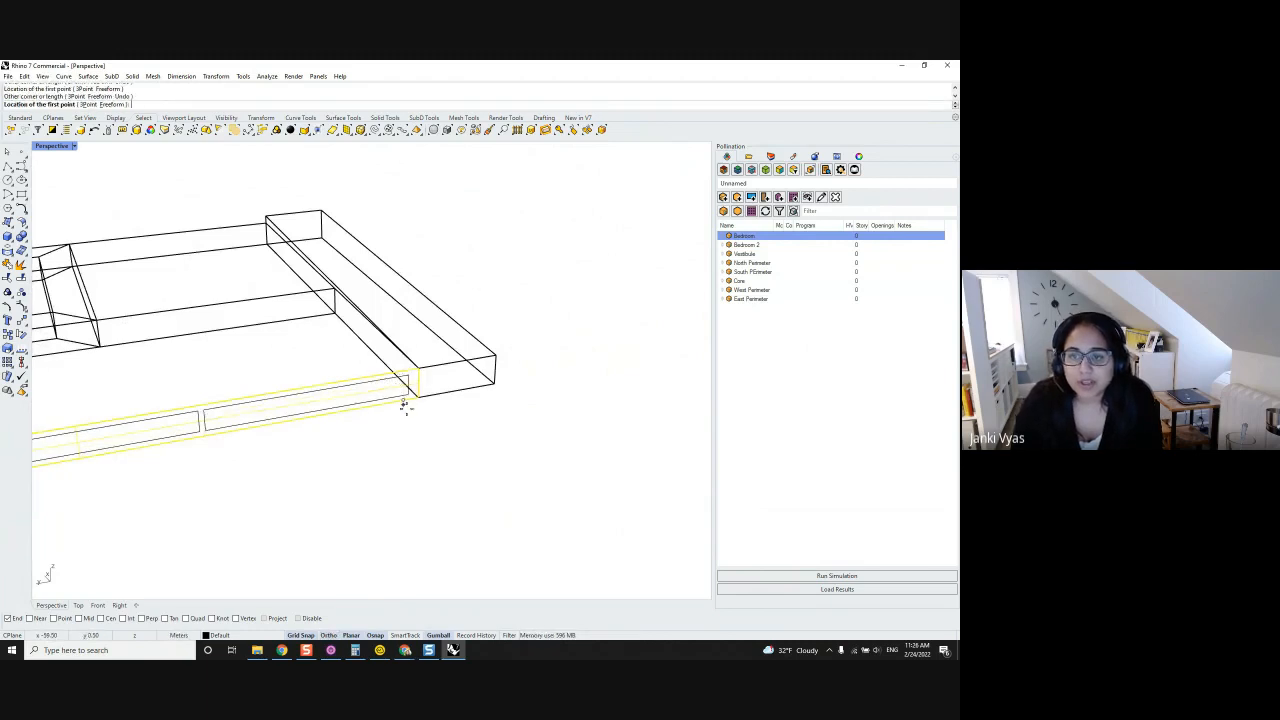
pyautogui.press('Return')
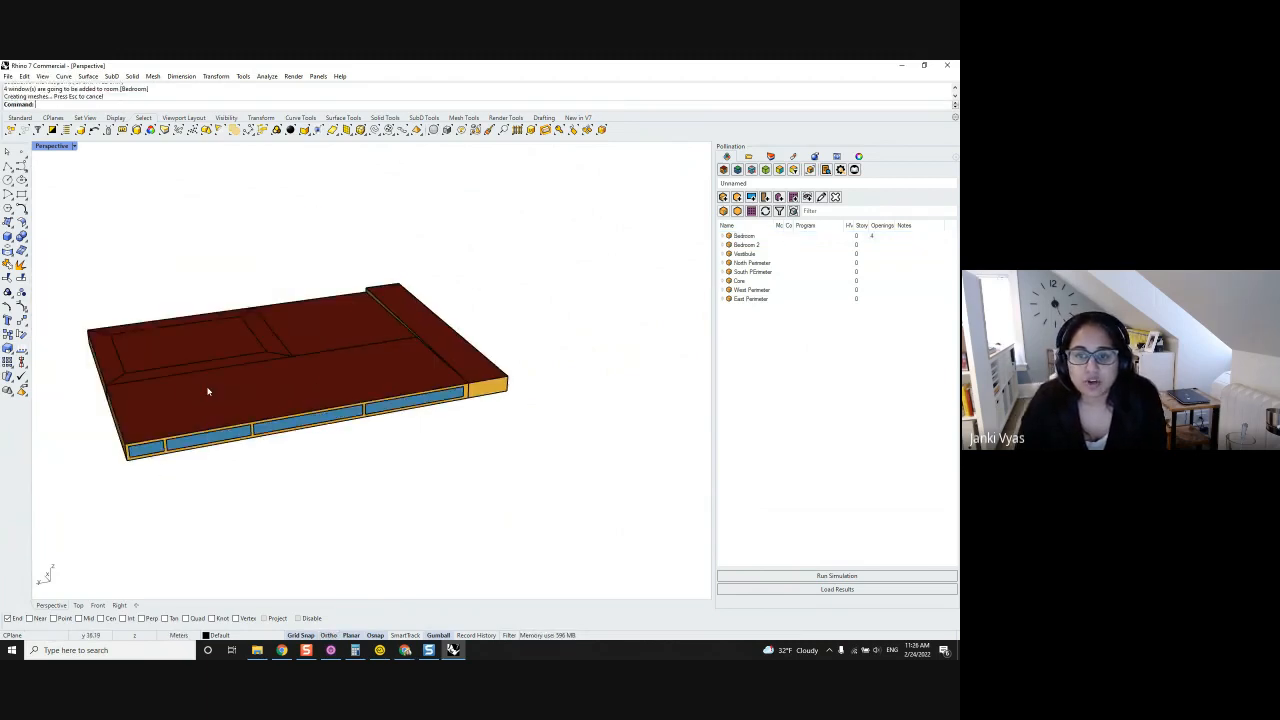
# Select the whole model and add apertures to all rooms by window-to-wall ratio, keeping the preset ratio and sill options.
pyautogui.moveTo(460, 406); pyautogui.dragTo(346, 424, button='right')
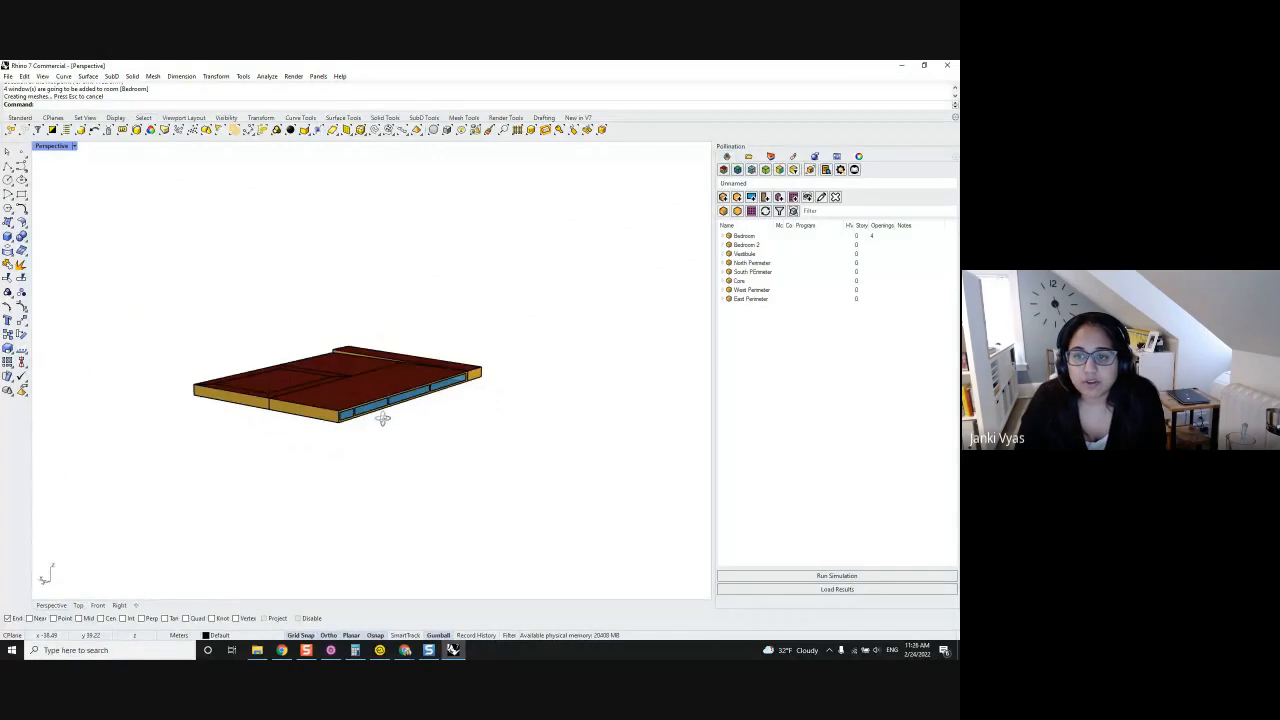
pyautogui.scroll(3, 258, 358)
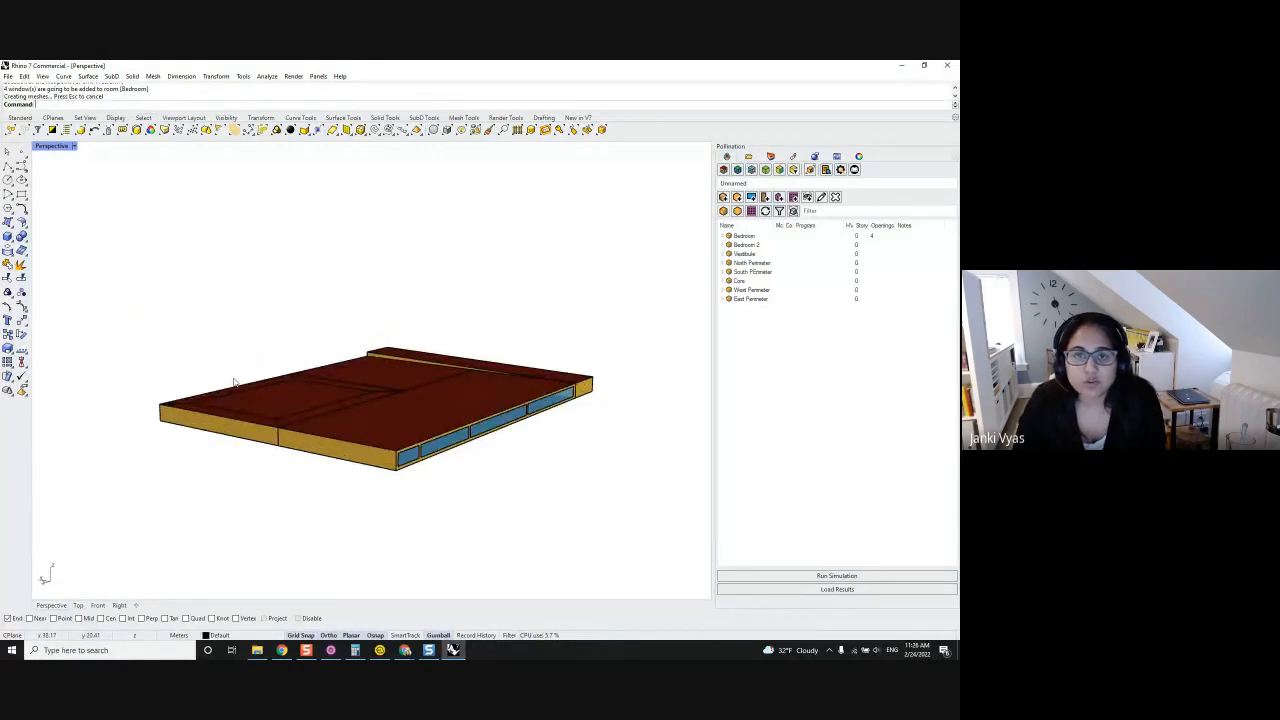
pyautogui.moveTo(234, 381); pyautogui.dragTo(257, 423, button='right')
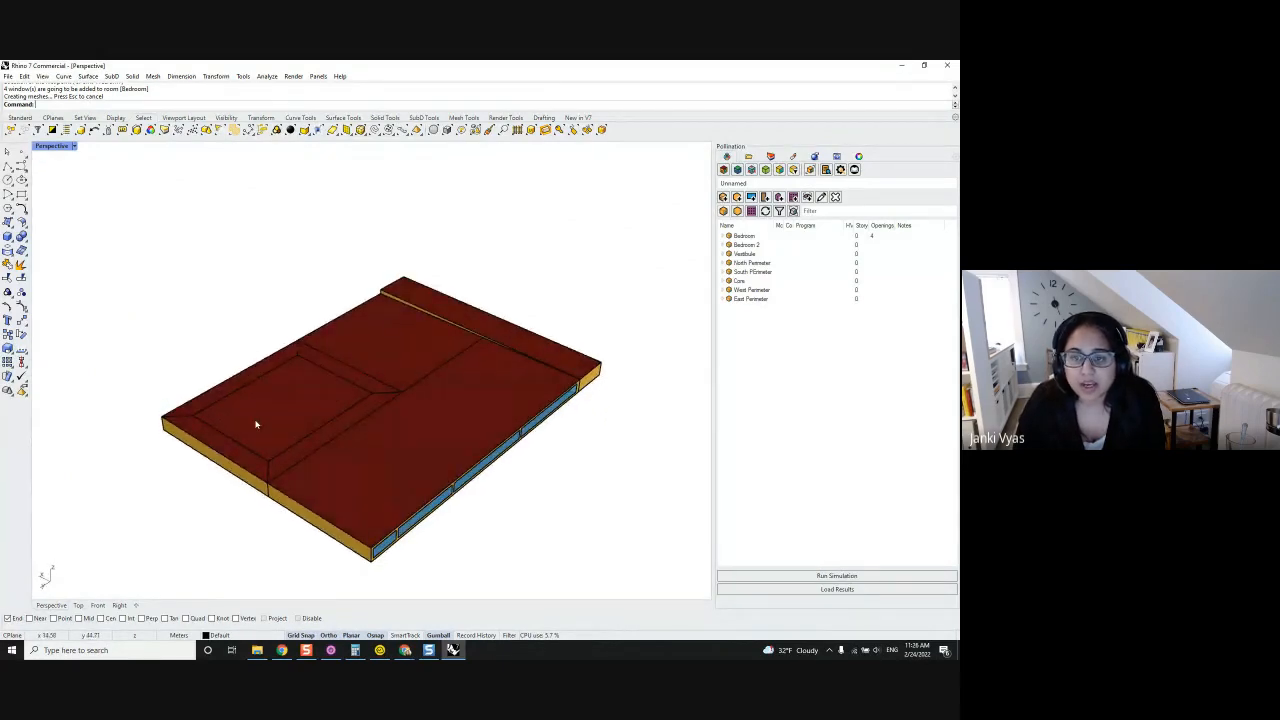
pyautogui.keyDown('shift'); pyautogui.moveTo(375, 385); pyautogui.dragTo(370, 366, button='right'); pyautogui.keyUp('shift')
pyautogui.moveTo(124, 204); pyautogui.dragTo(653, 529)
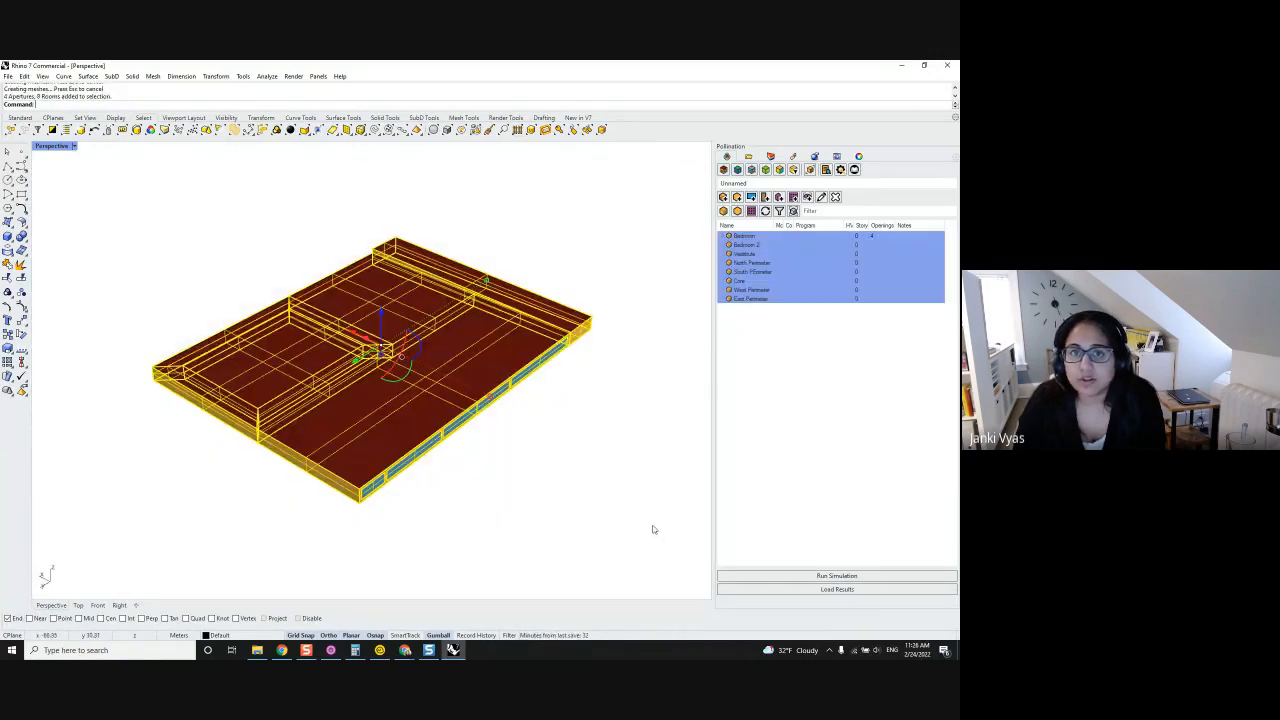
pyautogui.click(755, 199)
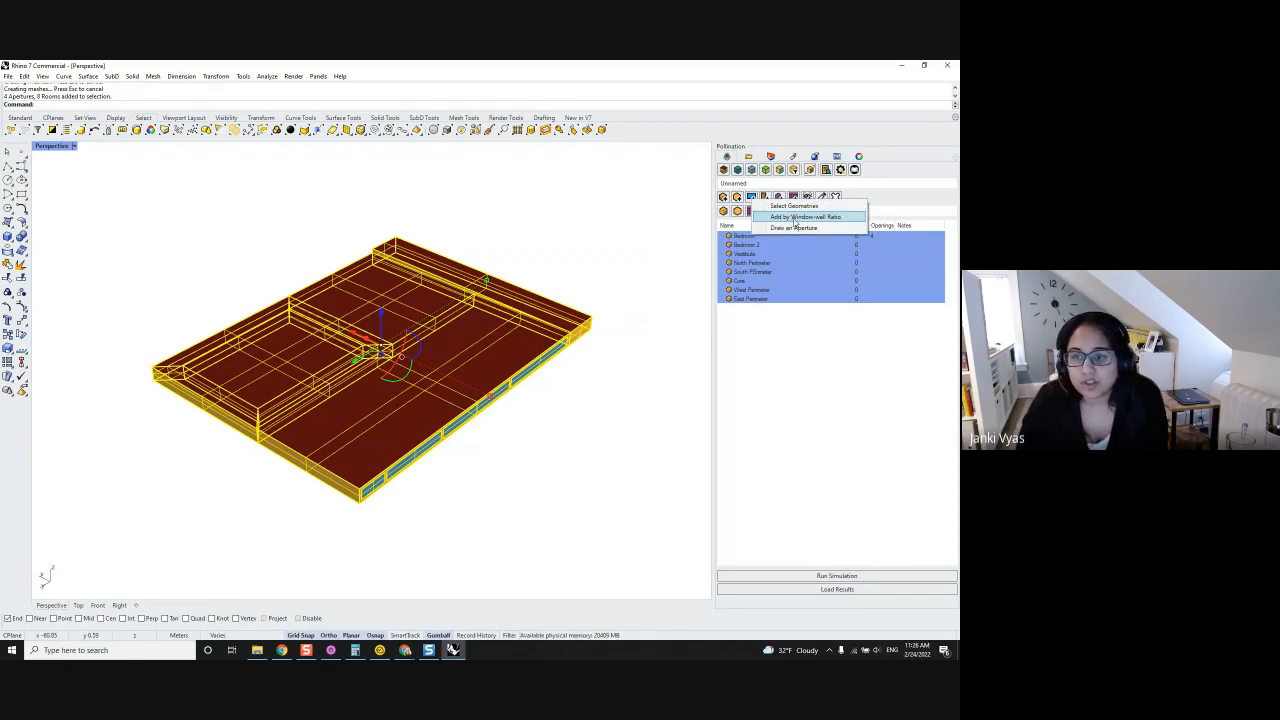
pyautogui.click(795, 217)
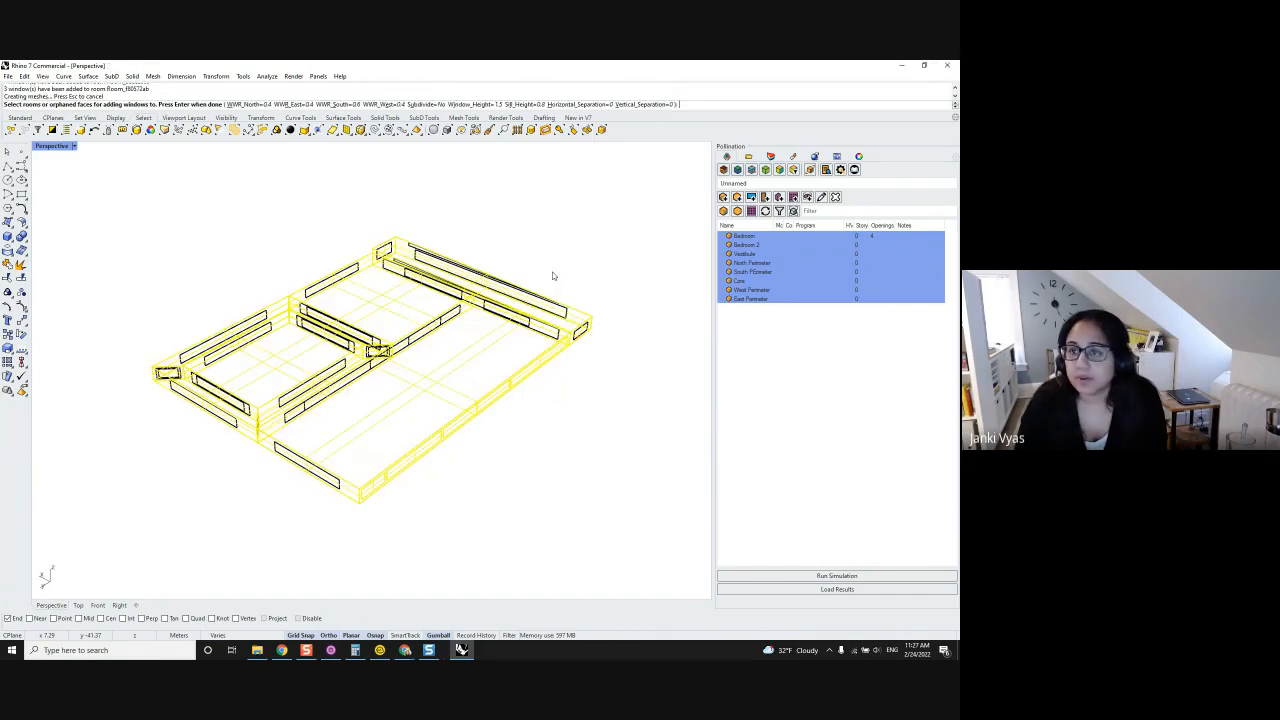
pyautogui.press('Return')
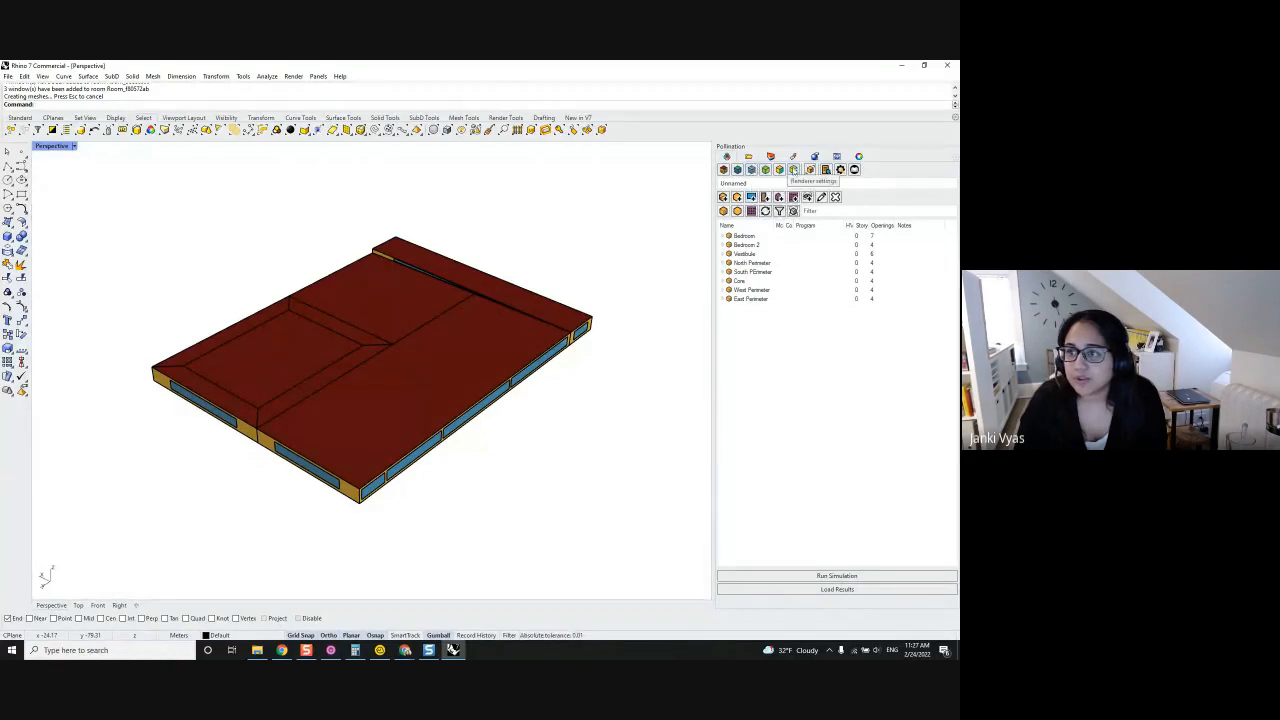
# Hide the RoofCeiling faces through the renderer settings and inspect the apertures on the interior and exterior walls.
pyautogui.click(793, 172)
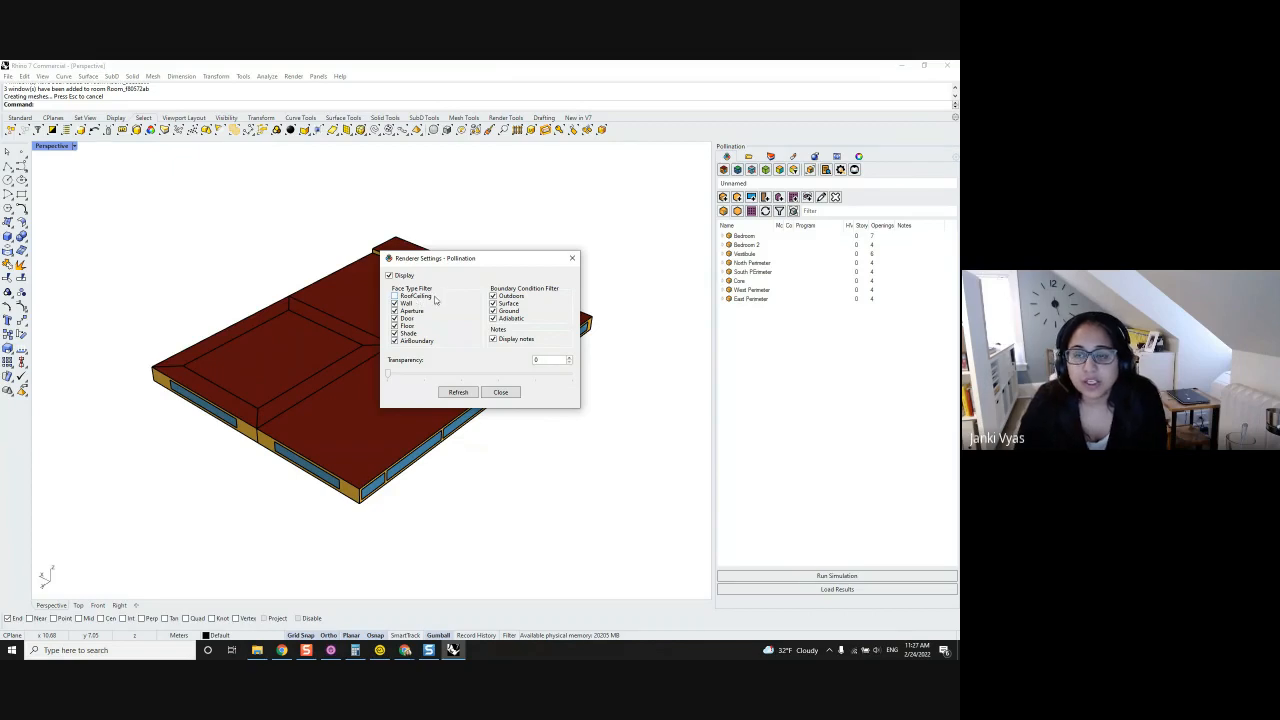
pyautogui.click(467, 397)
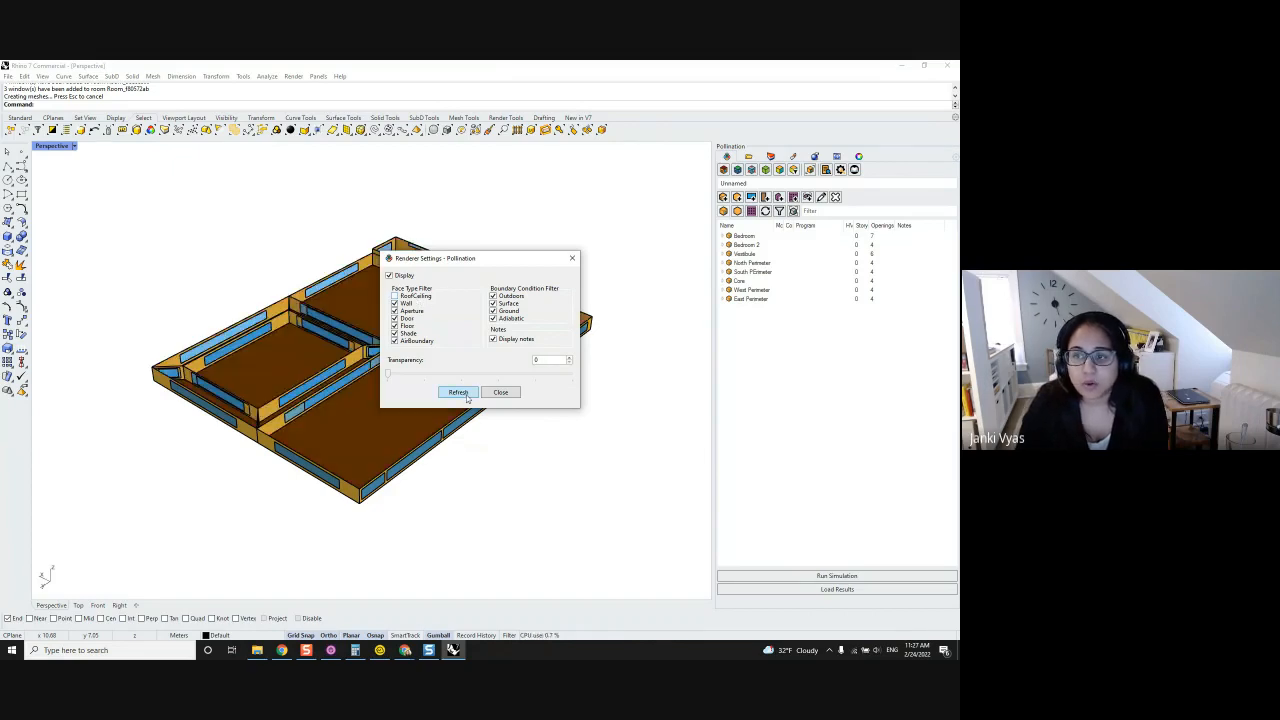
pyautogui.click(572, 258)
pyautogui.moveTo(484, 356)
pyautogui.mouseDown(button='right')
pyautogui.moveTo(466, 380)
pyautogui.moveTo(491, 345)
pyautogui.mouseUp(button='right')
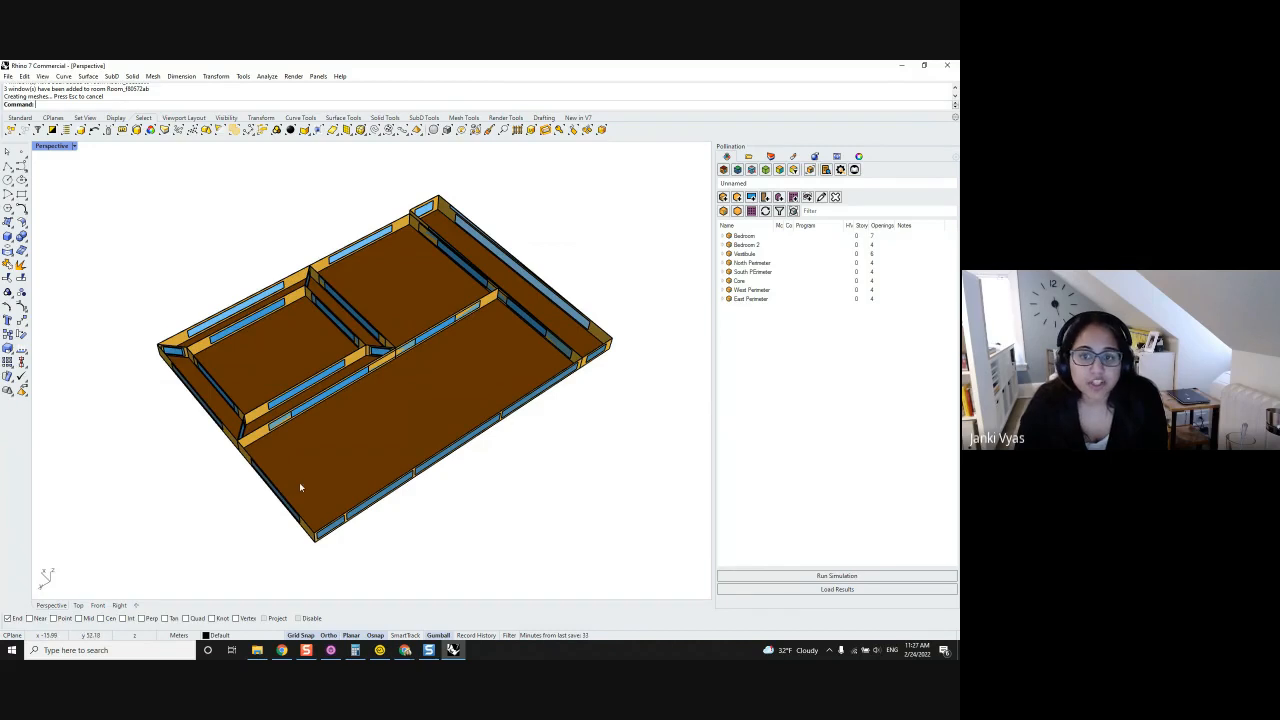
pyautogui.scroll(2, 244, 353)
pyautogui.scroll(3, 244, 353)
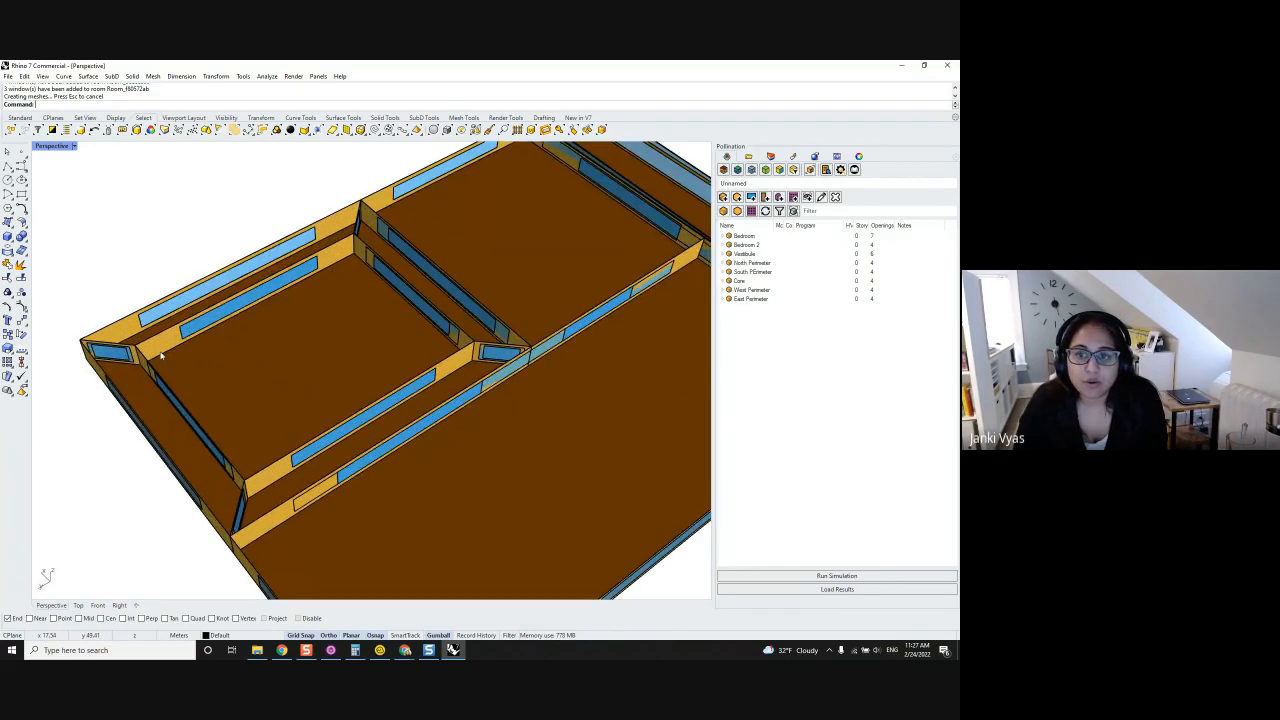
pyautogui.scroll(-5, 491, 240)
pyautogui.keyDown('shift'); pyautogui.moveTo(629, 289); pyautogui.dragTo(507, 330, button='right'); pyautogui.keyUp('shift')
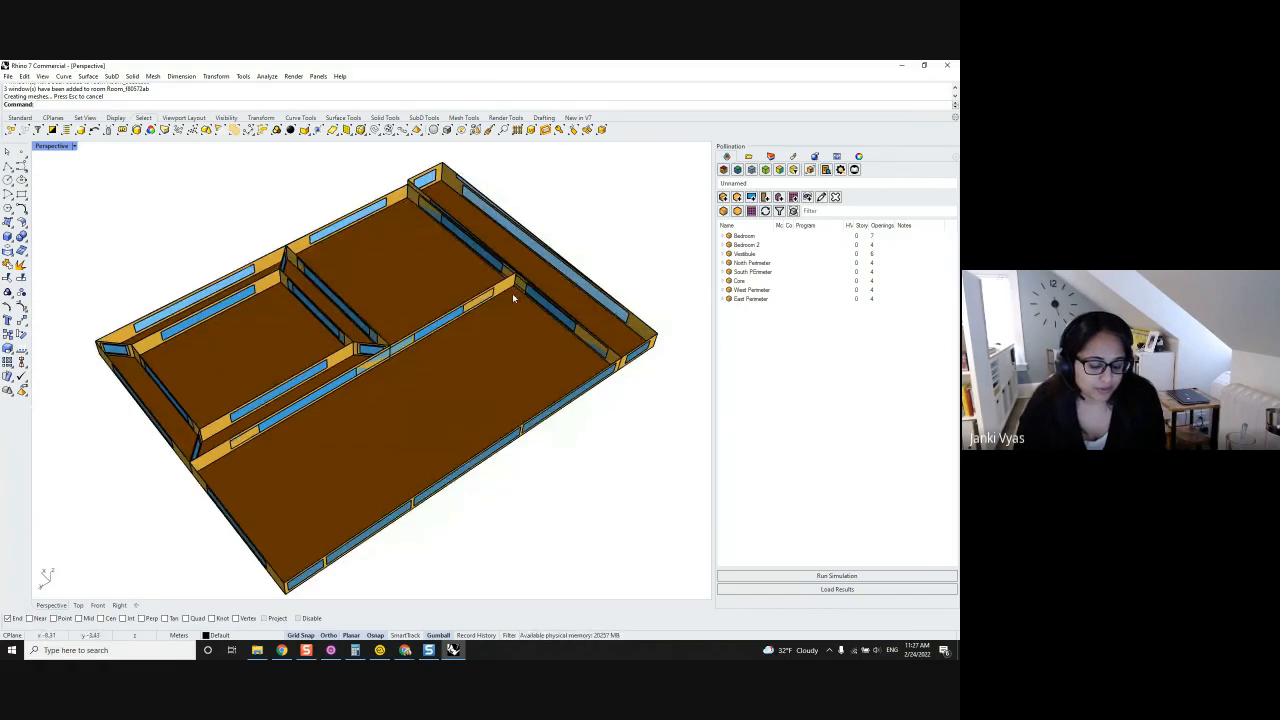
# Undo the apertures added by window-to-wall ratio and clear the room selection.
pyautogui.hotkey('ctrl', 'z')
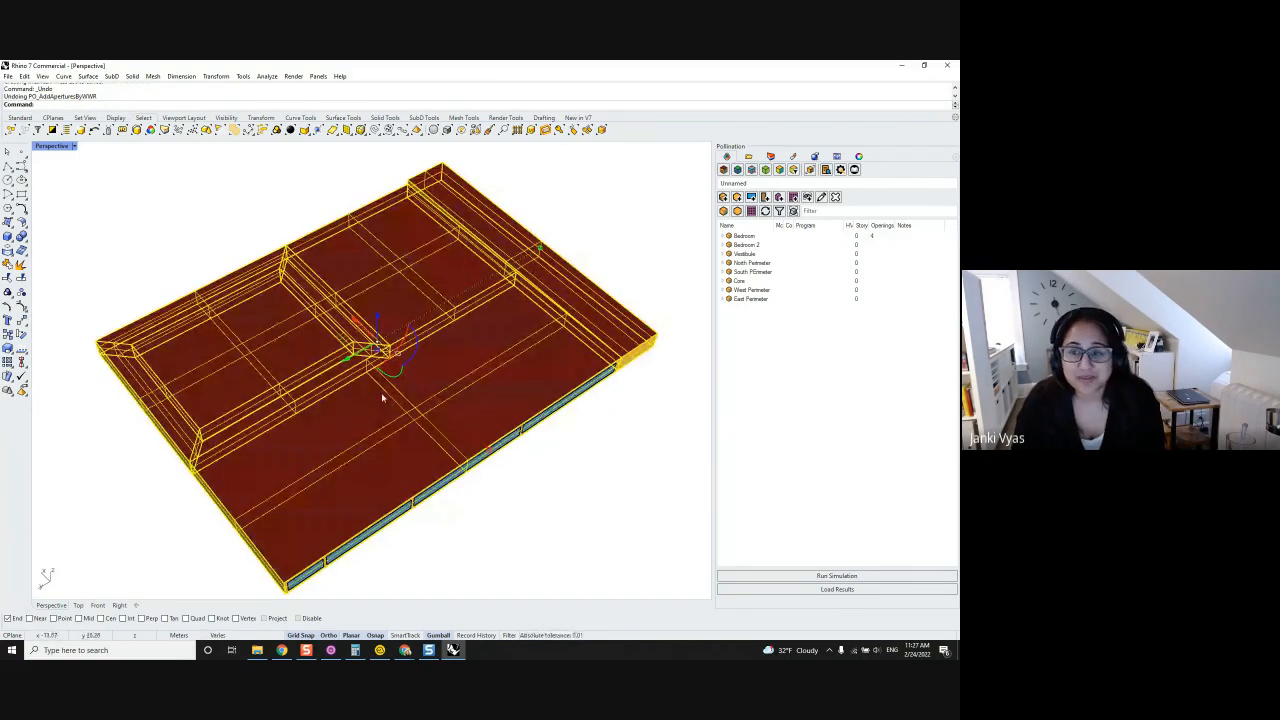
pyautogui.keyDown('shift'); pyautogui.moveTo(384, 397); pyautogui.dragTo(443, 351, button='right'); pyautogui.keyUp('shift')
pyautogui.click(506, 496)
pyautogui.scroll(-4, 252, 456)
pyautogui.moveTo(252, 456); pyautogui.dragTo(304, 447, button='right')
pyautogui.moveTo(626, 538); pyautogui.dragTo(156, 218)
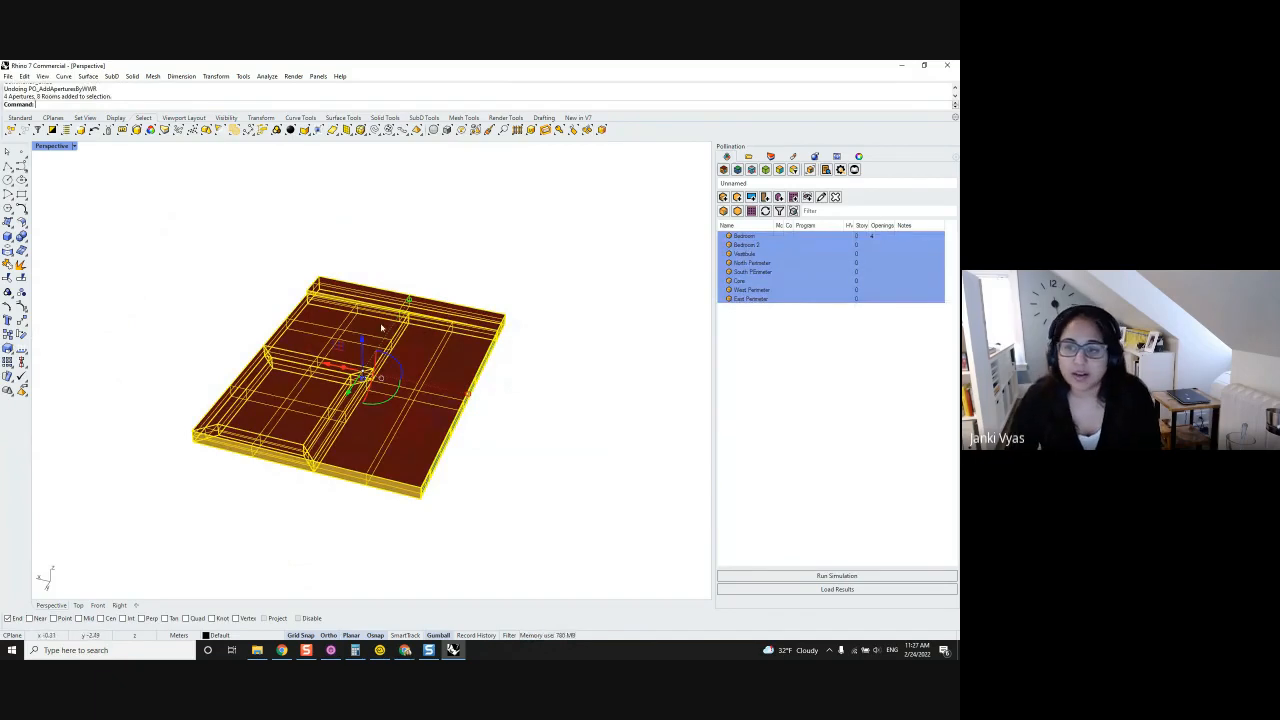
pyautogui.click(531, 363)
pyautogui.moveTo(531, 363); pyautogui.dragTo(494, 456, button='right')
pyautogui.scroll(3, 277, 408)
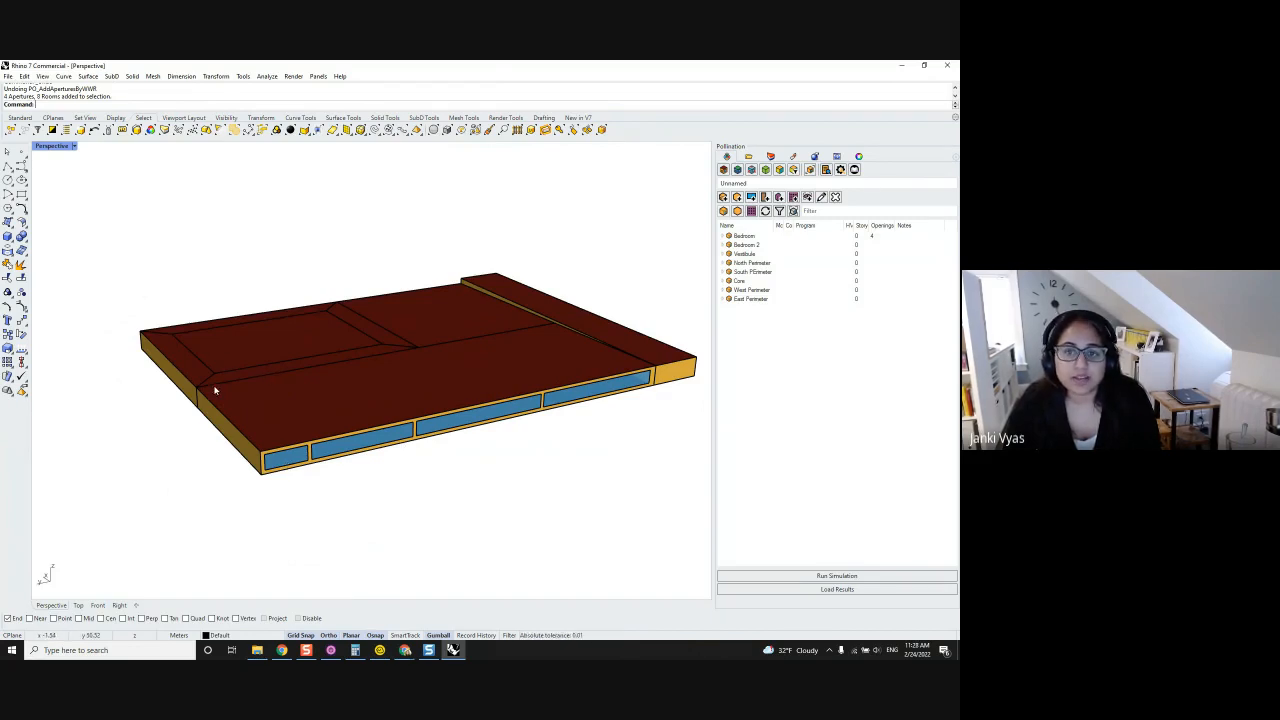
pyautogui.scroll(-2, 220, 440)
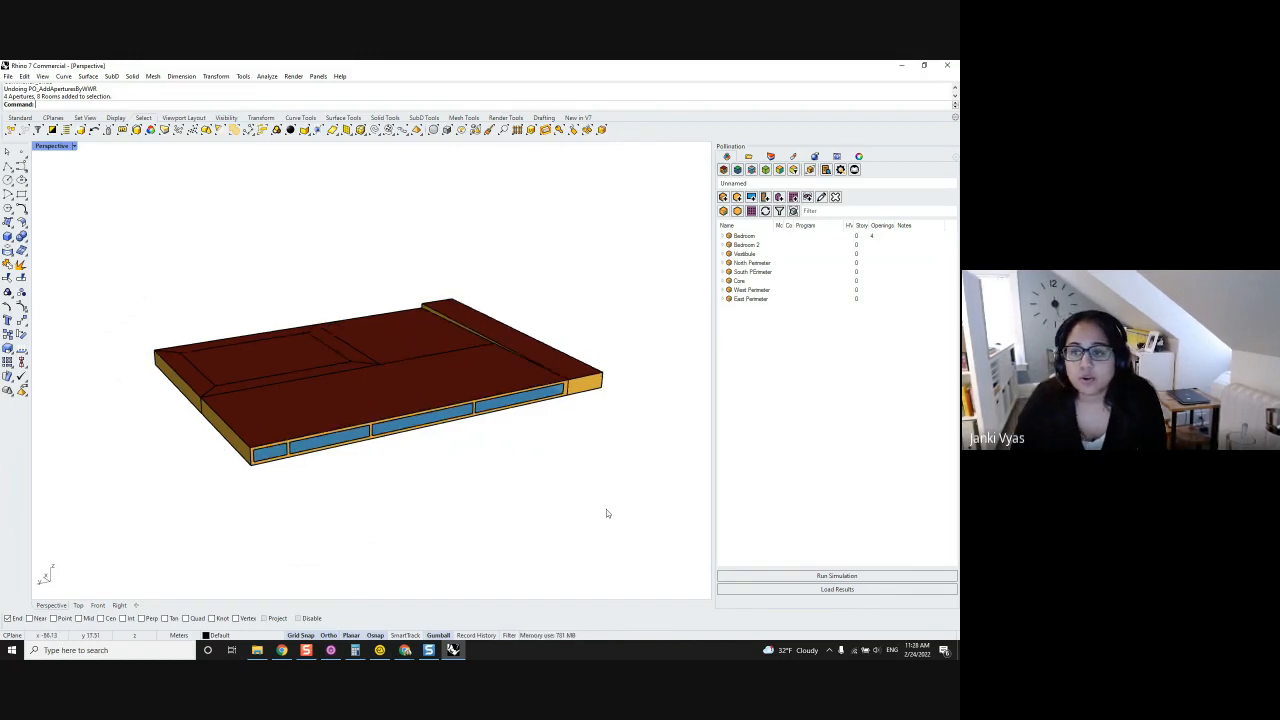
pyautogui.moveTo(606, 509); pyautogui.dragTo(107, 254)
pyautogui.moveTo(107, 254)
pyautogui.mouseDown(button='right')
pyautogui.moveTo(219, 382)
pyautogui.moveTo(397, 434)
pyautogui.moveTo(405, 387)
pyautogui.mouseUp(button='right')
pyautogui.press('Escape')
pyautogui.click(293, 274)
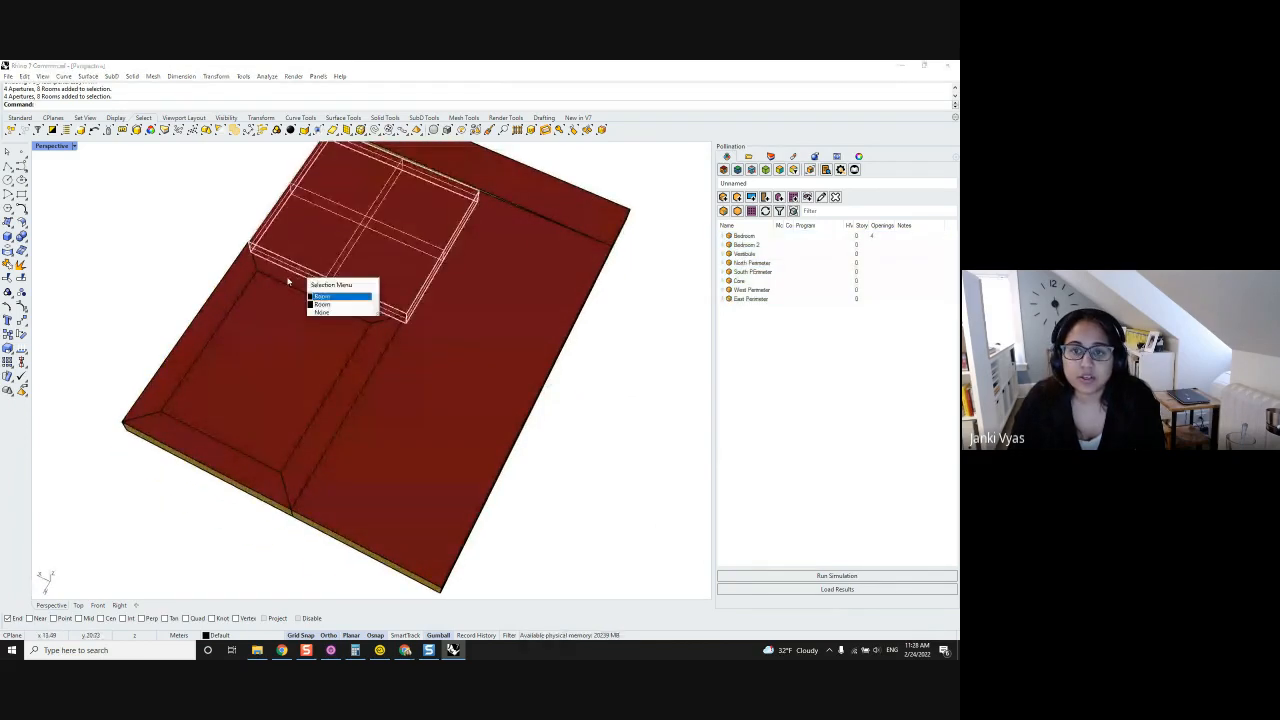
pyautogui.click(322, 292)
pyautogui.keyDown('shift'); pyautogui.click(334, 413); pyautogui.keyUp('shift')
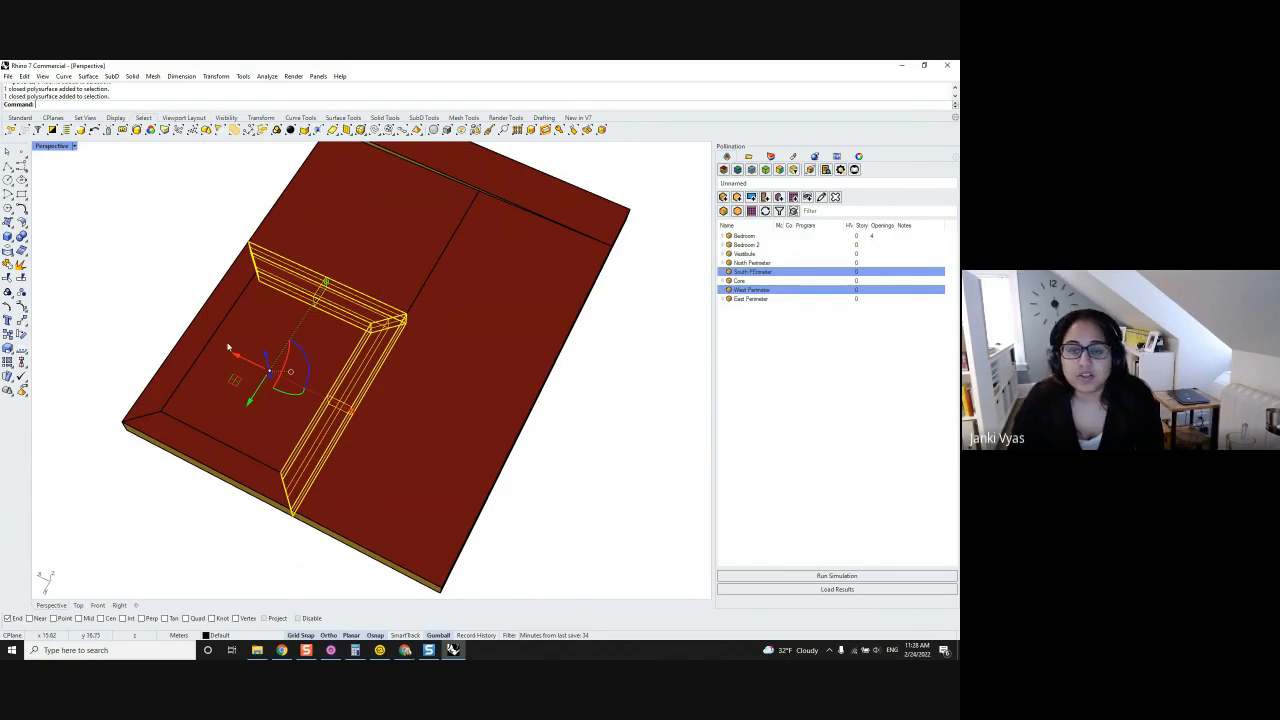
pyautogui.click(125, 263)
# Merge the South Perimeter and West Perimeter zones into Core as the host room with PO_MergeRooms.
pyautogui.write('PO_MergeRooms')
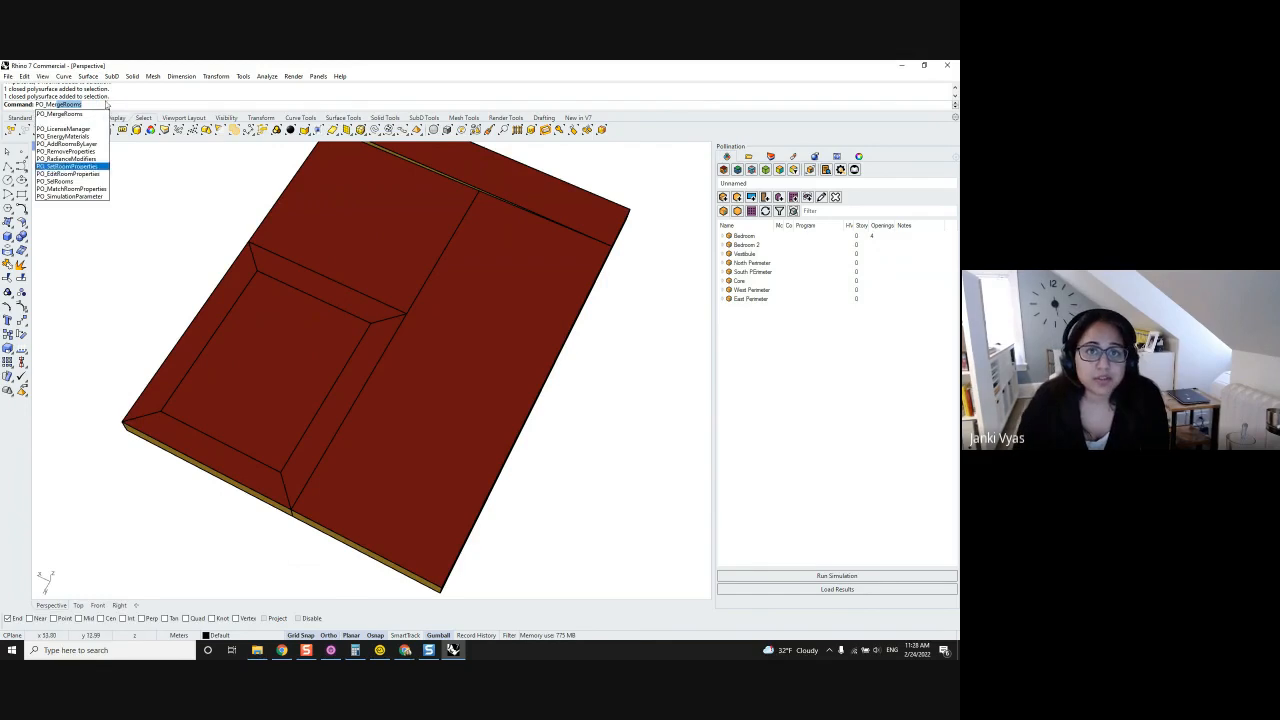
pyautogui.click(60, 114)
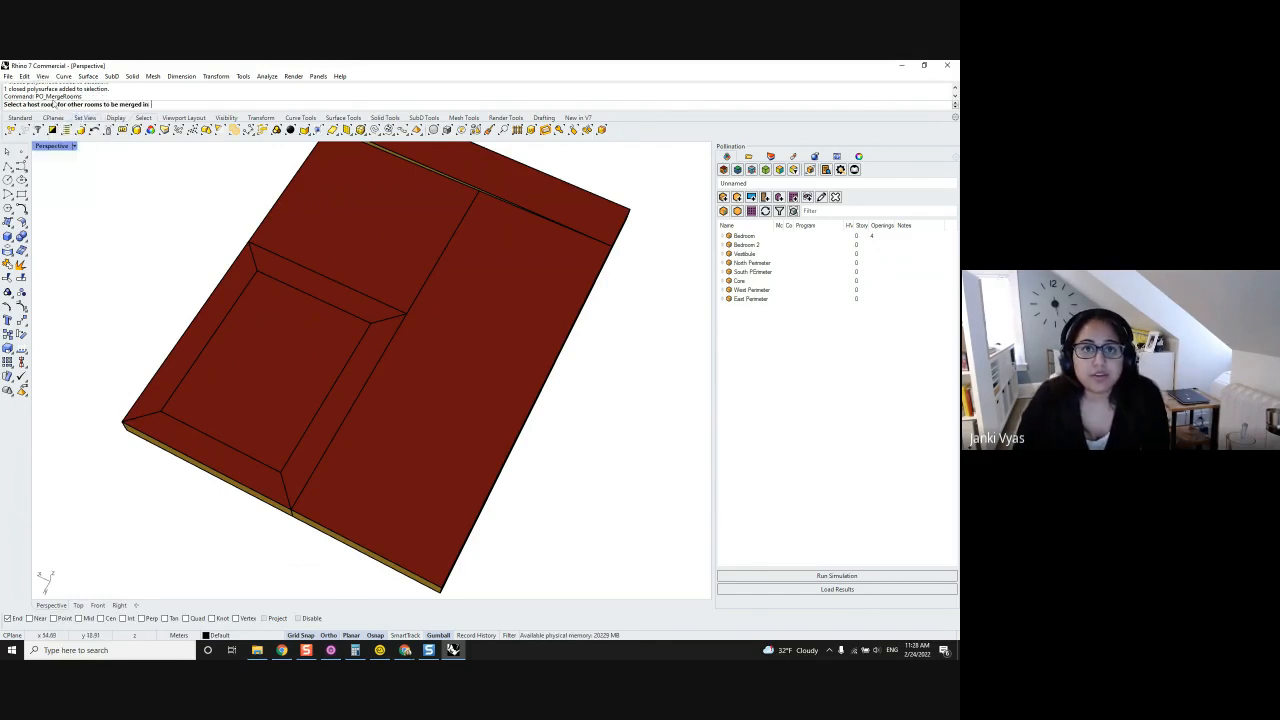
pyautogui.click(209, 350)
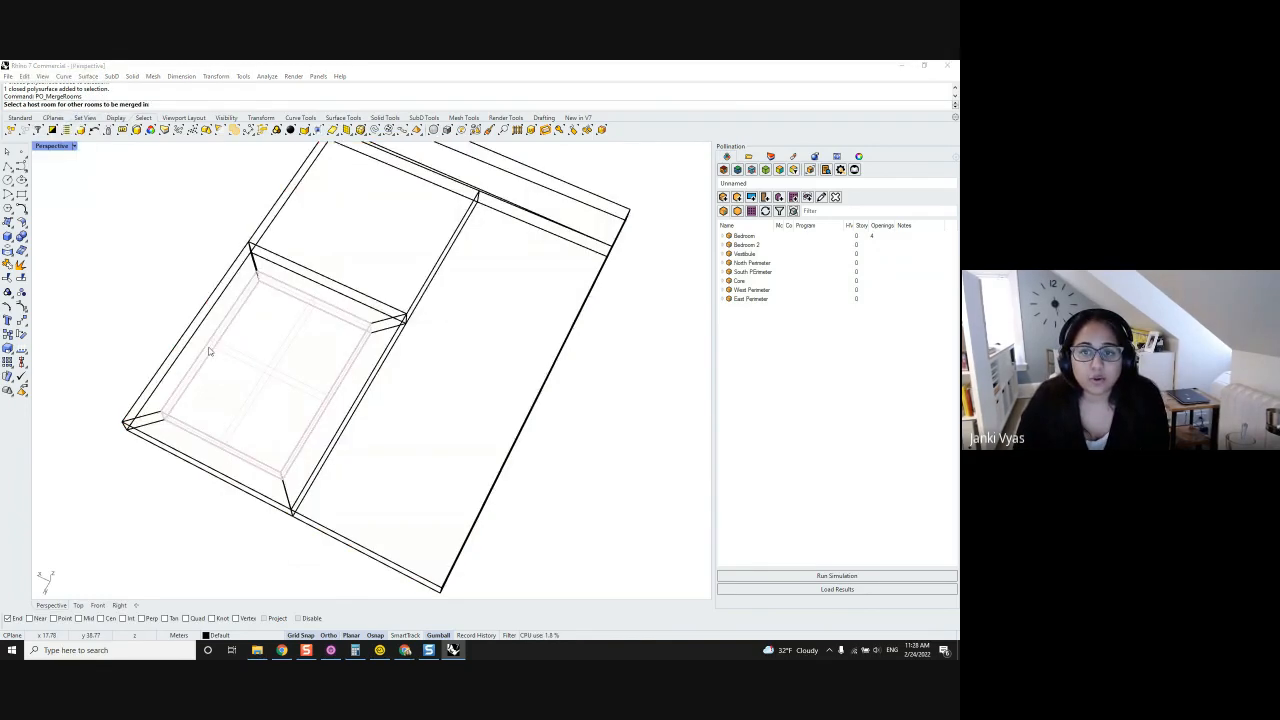
pyautogui.click(257, 376)
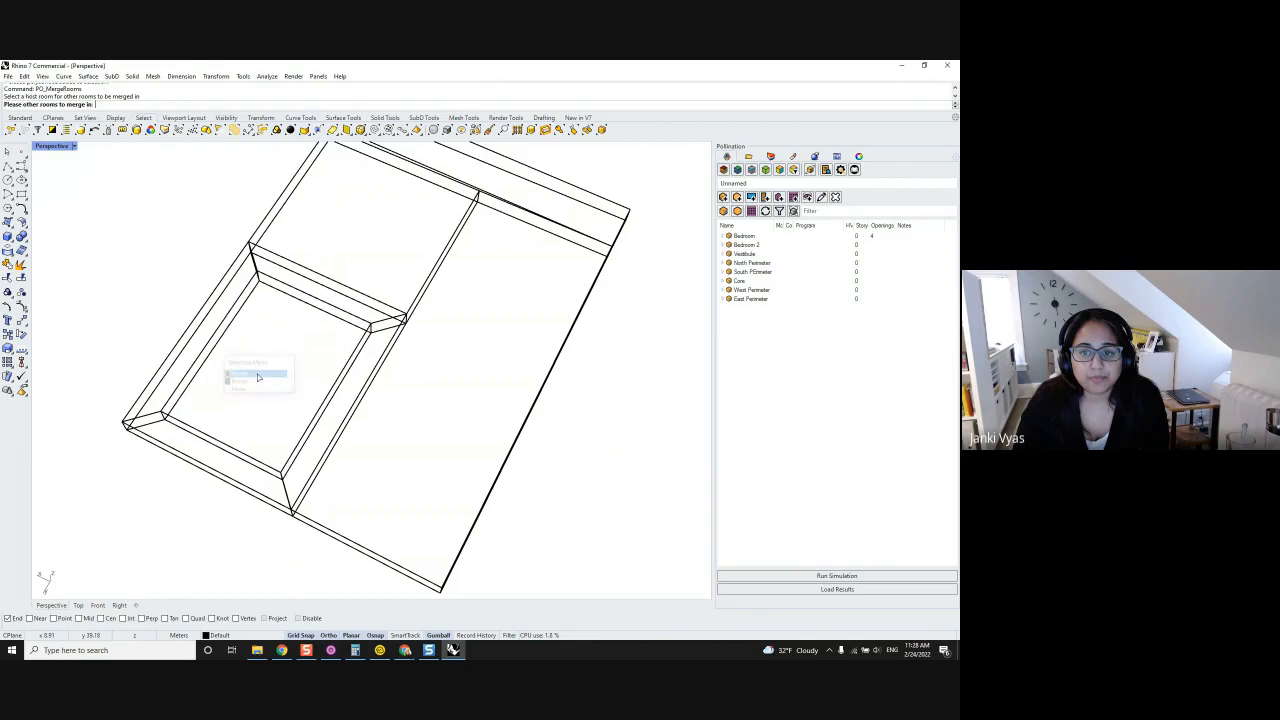
pyautogui.click(283, 285)
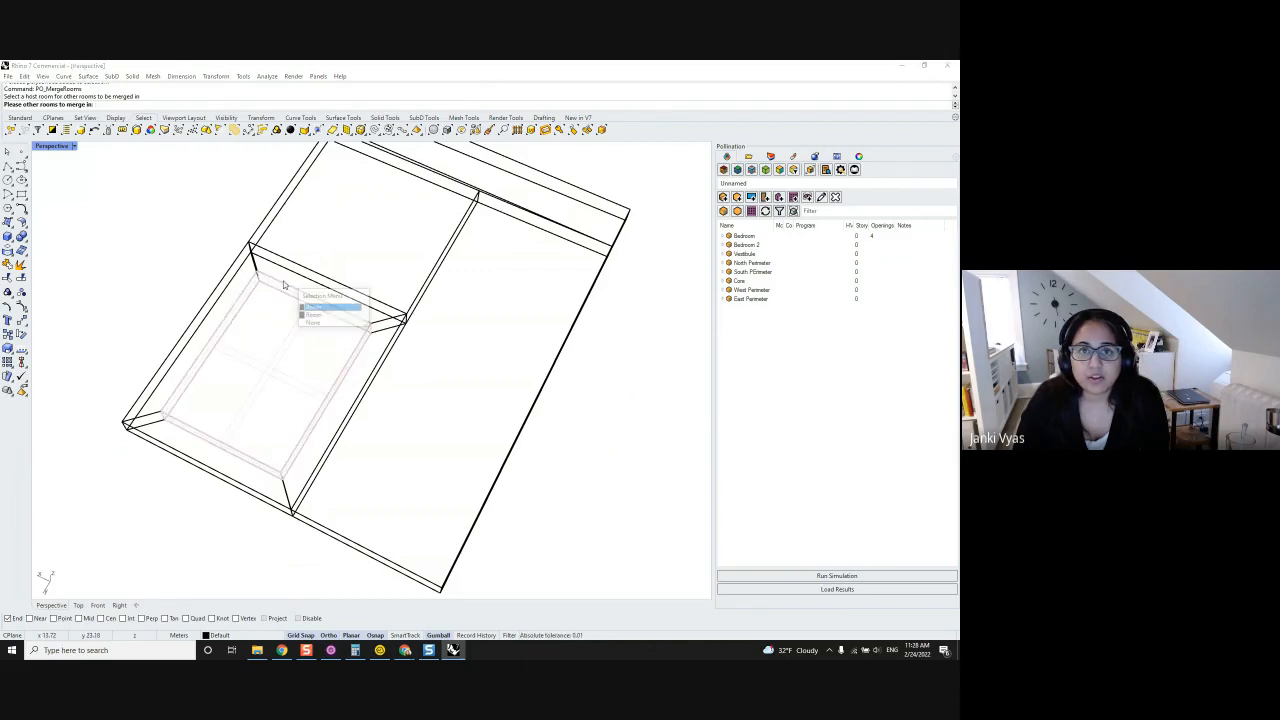
pyautogui.click(333, 315)
pyautogui.click(351, 380)
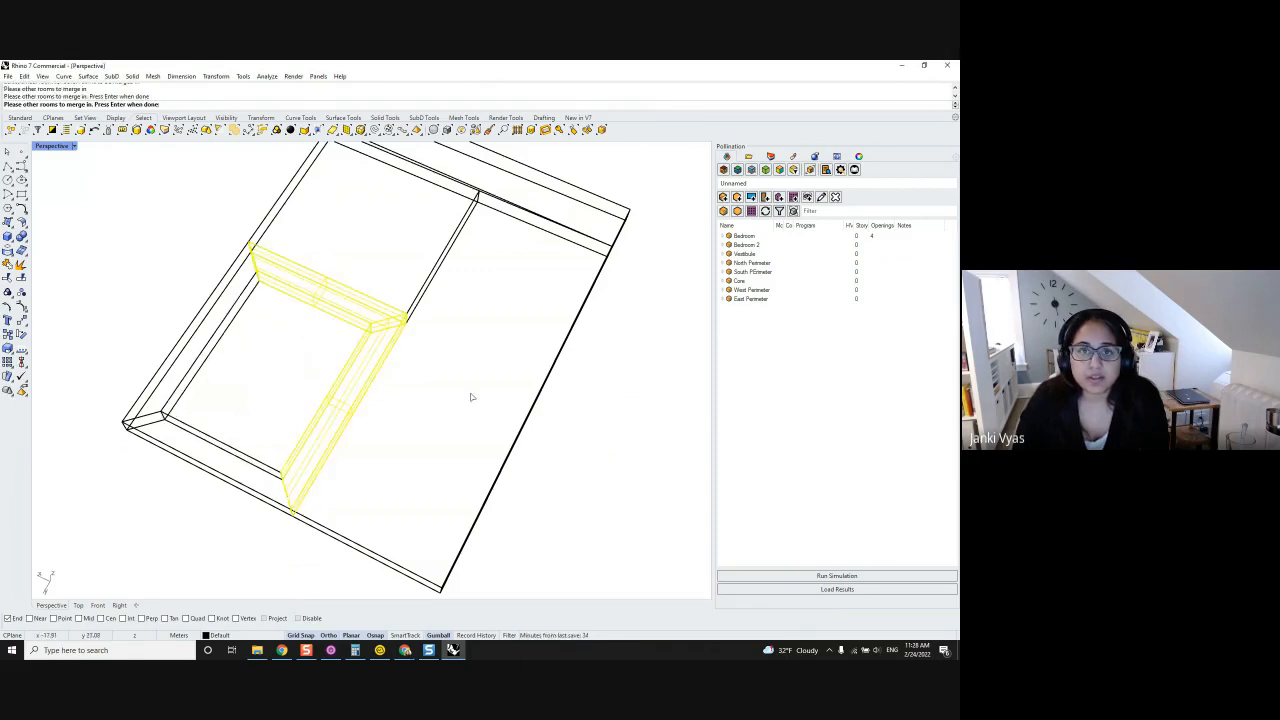
pyautogui.press('Return')
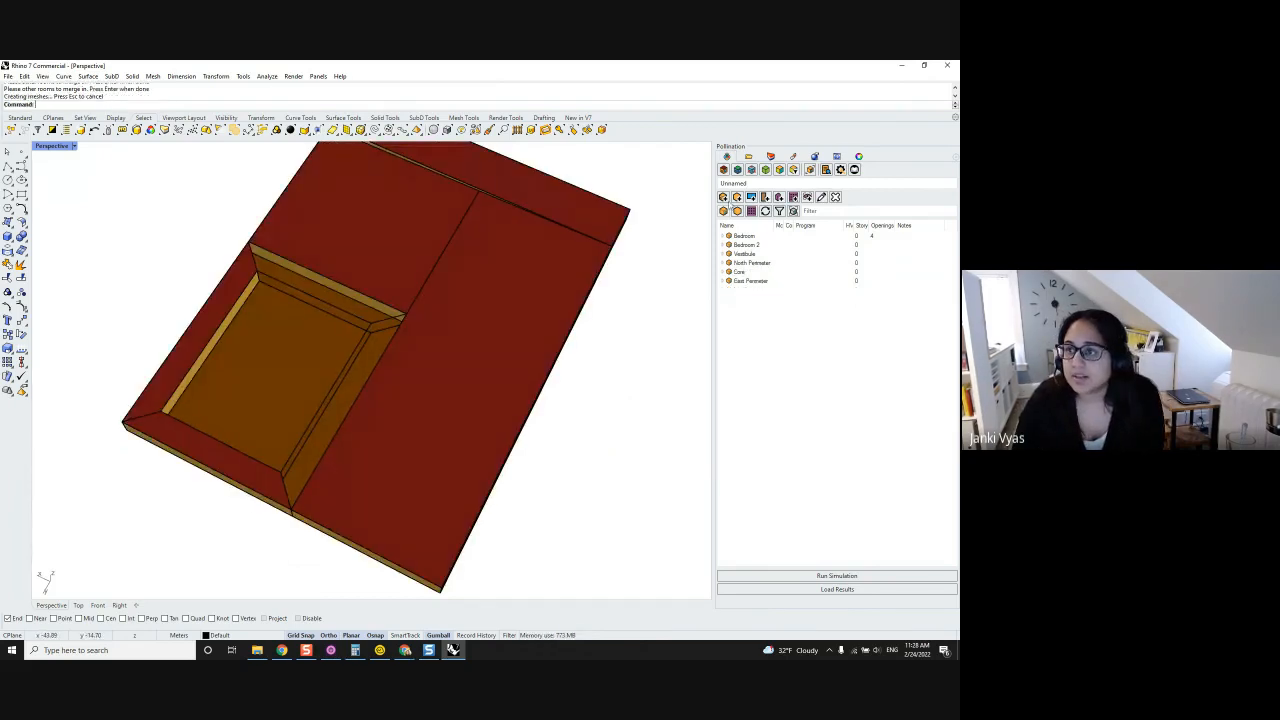
# Refresh the face-type colouring, show all RoofCeiling faces, and hide them again through the renderer settings.
pyautogui.click(724, 170)
pyautogui.click(724, 170)
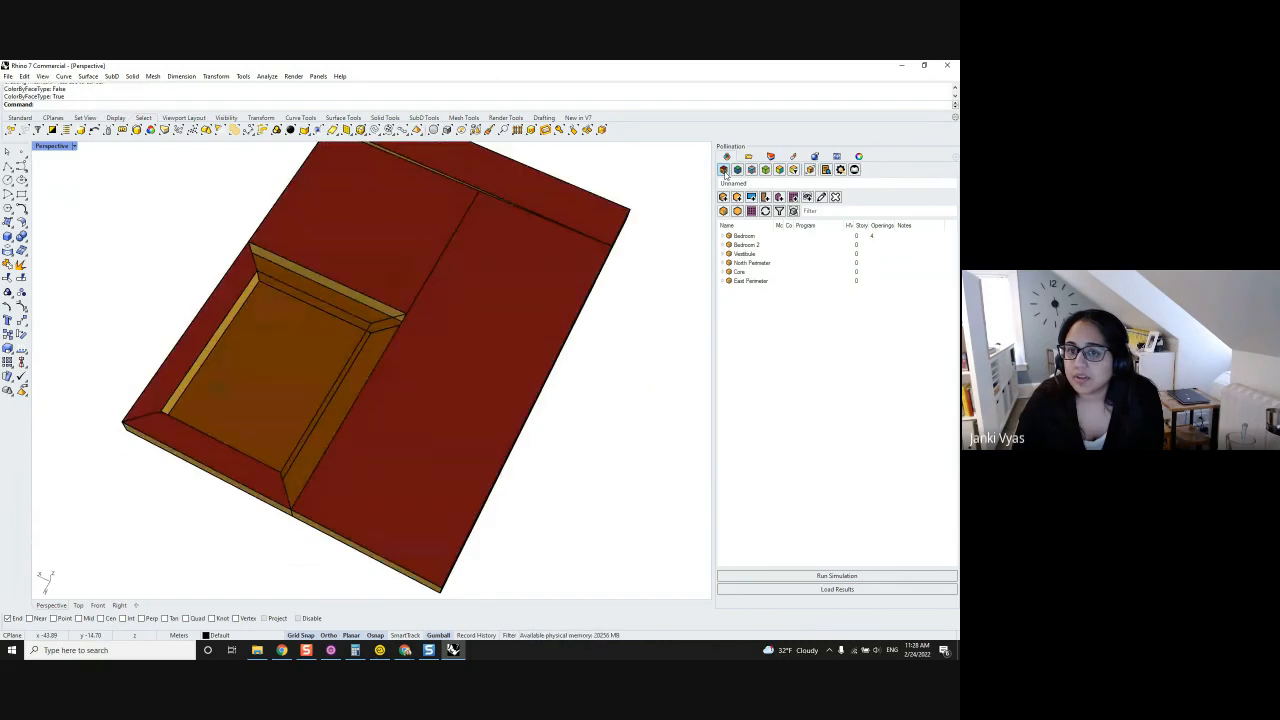
pyautogui.moveTo(579, 487); pyautogui.dragTo(456, 462, button='right')
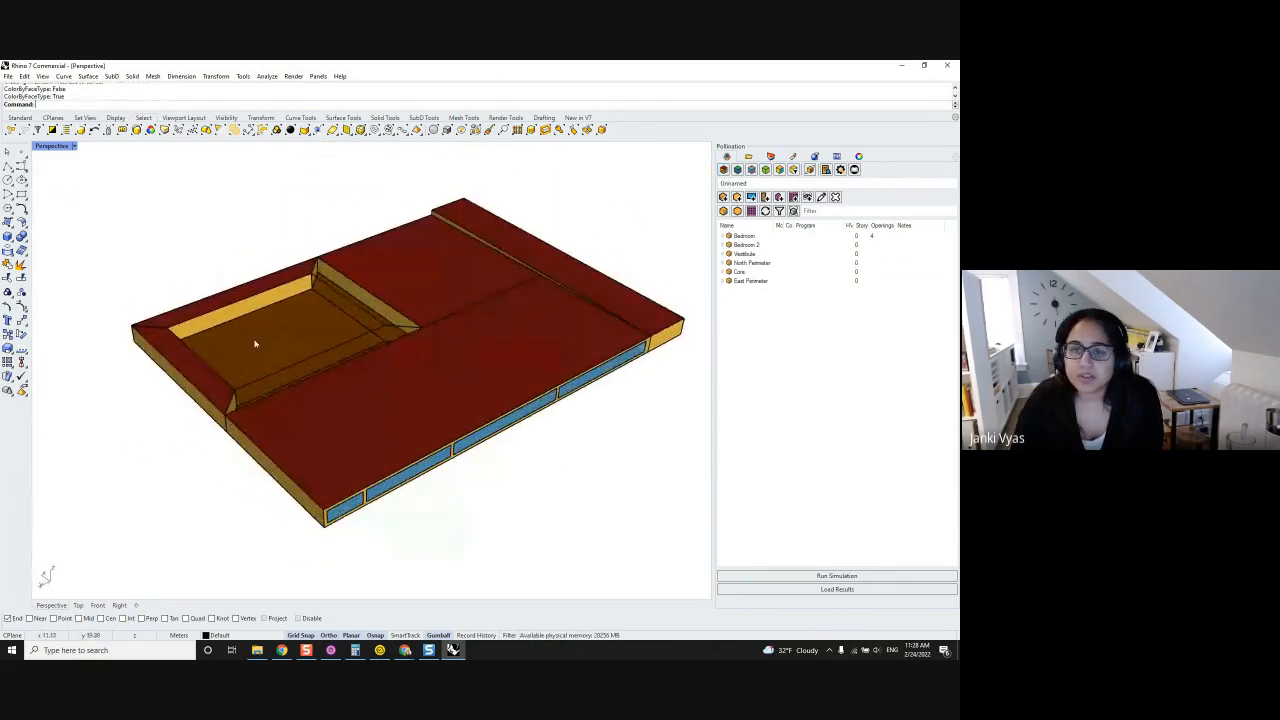
pyautogui.click(327, 361)
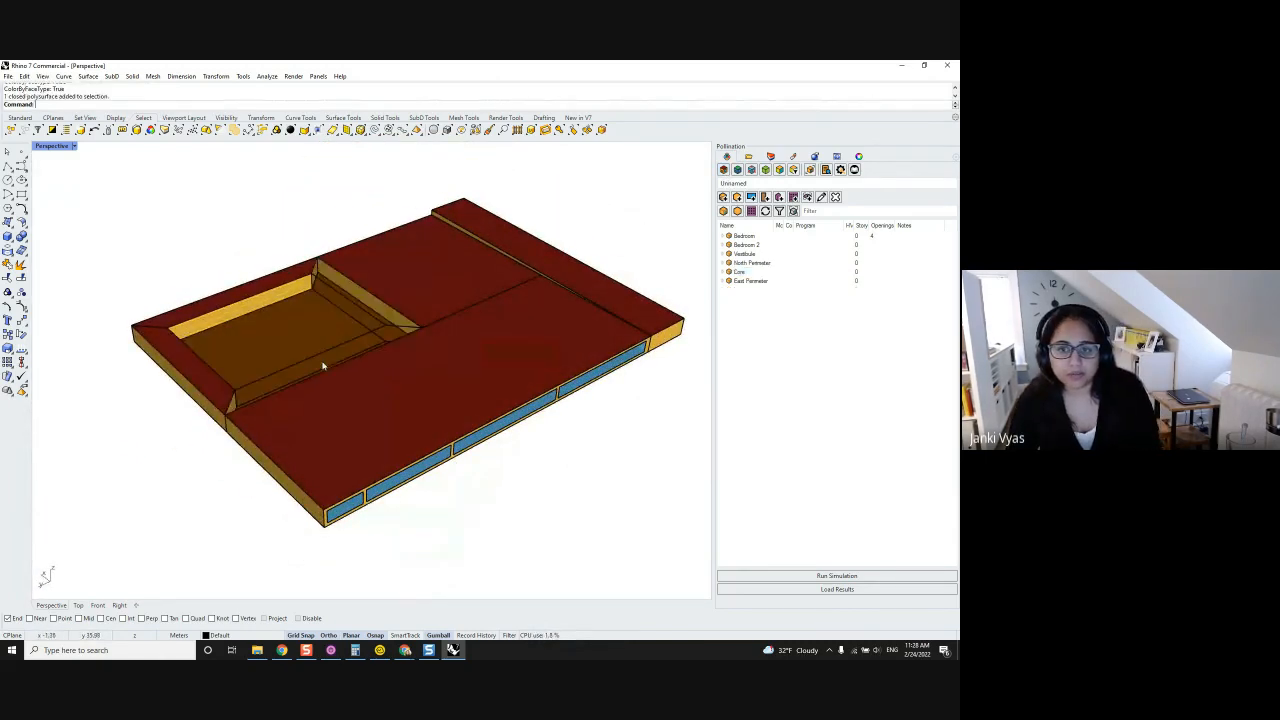
pyautogui.press('Escape')
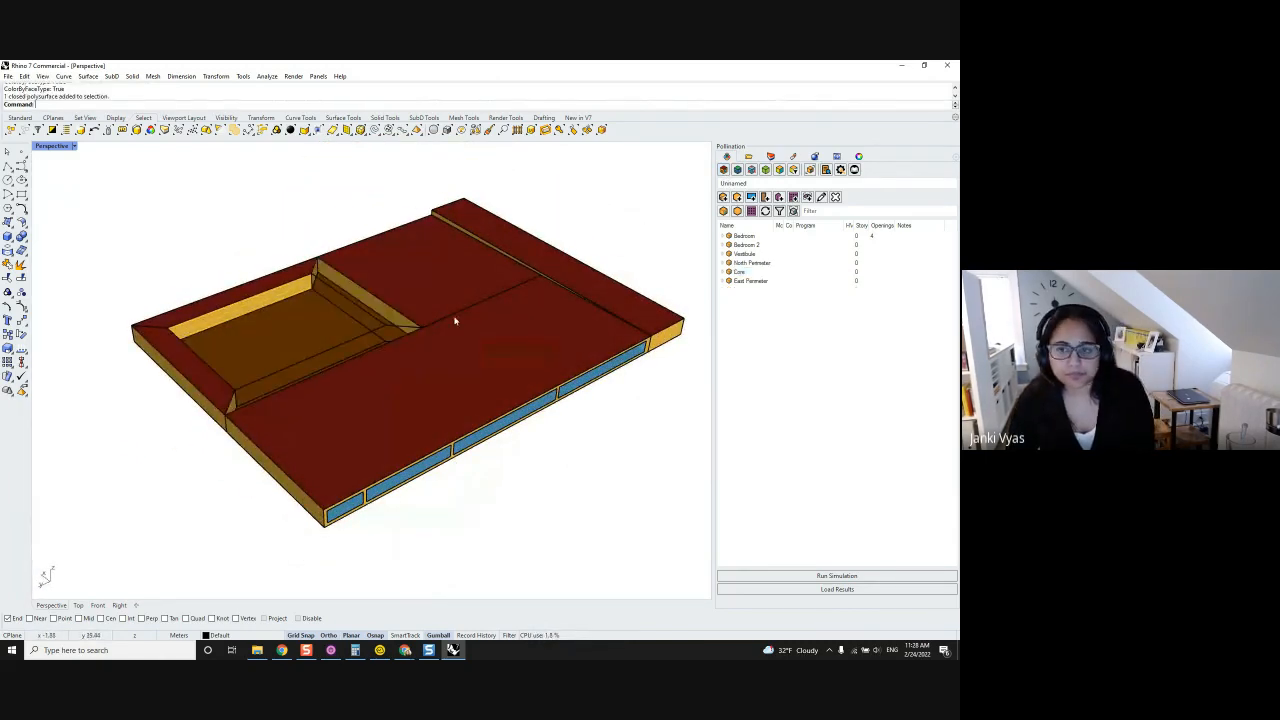
pyautogui.click(793, 169)
pyautogui.click(458, 391)
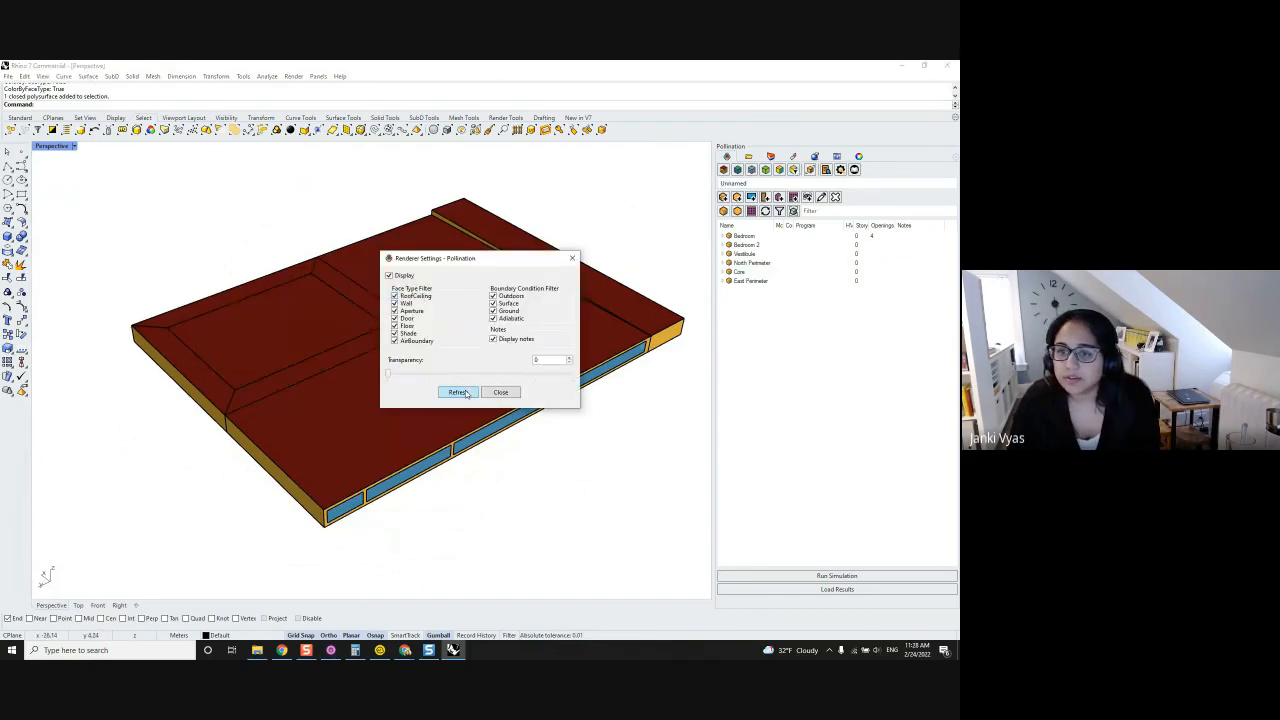
pyautogui.click(458, 391)
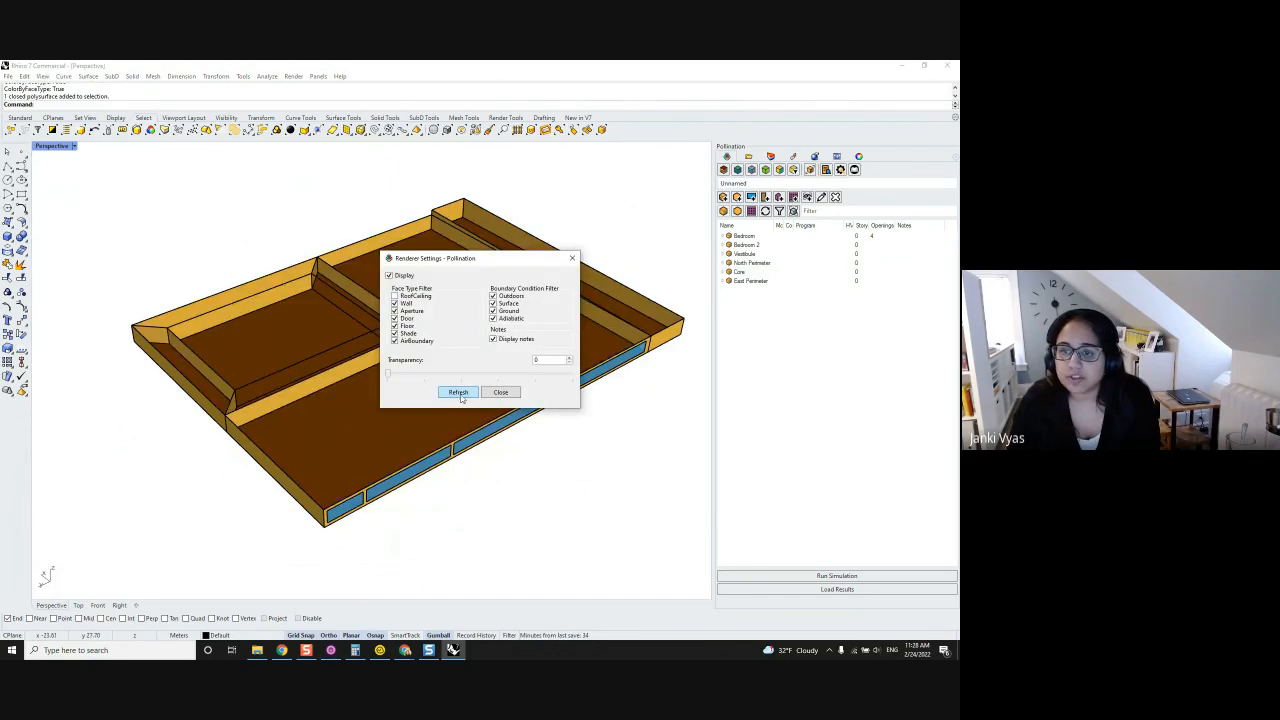
pyautogui.click(500, 391)
# Rebuild the merged Core room with PO_RebuildRooms, check its cleaned-up geometry and clear the selection.
pyautogui.moveTo(307, 356); pyautogui.dragTo(362, 386, button='right')
pyautogui.click(311, 306)
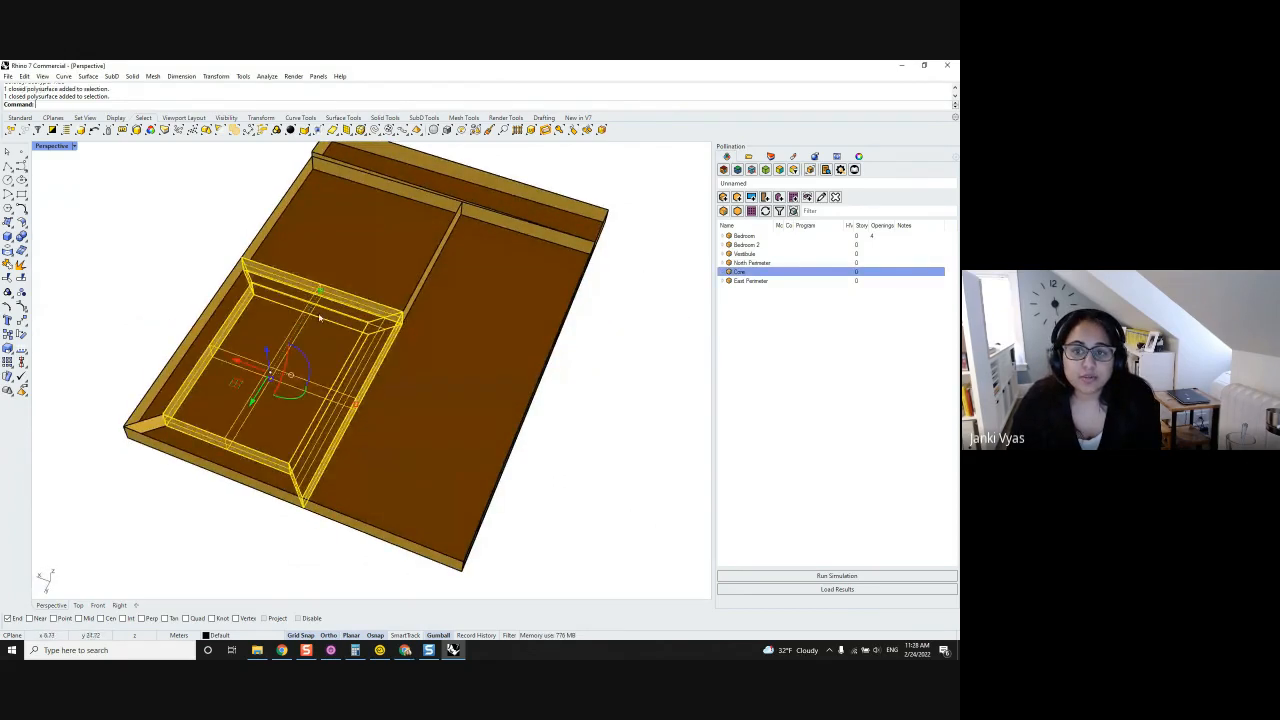
pyautogui.press('Escape')
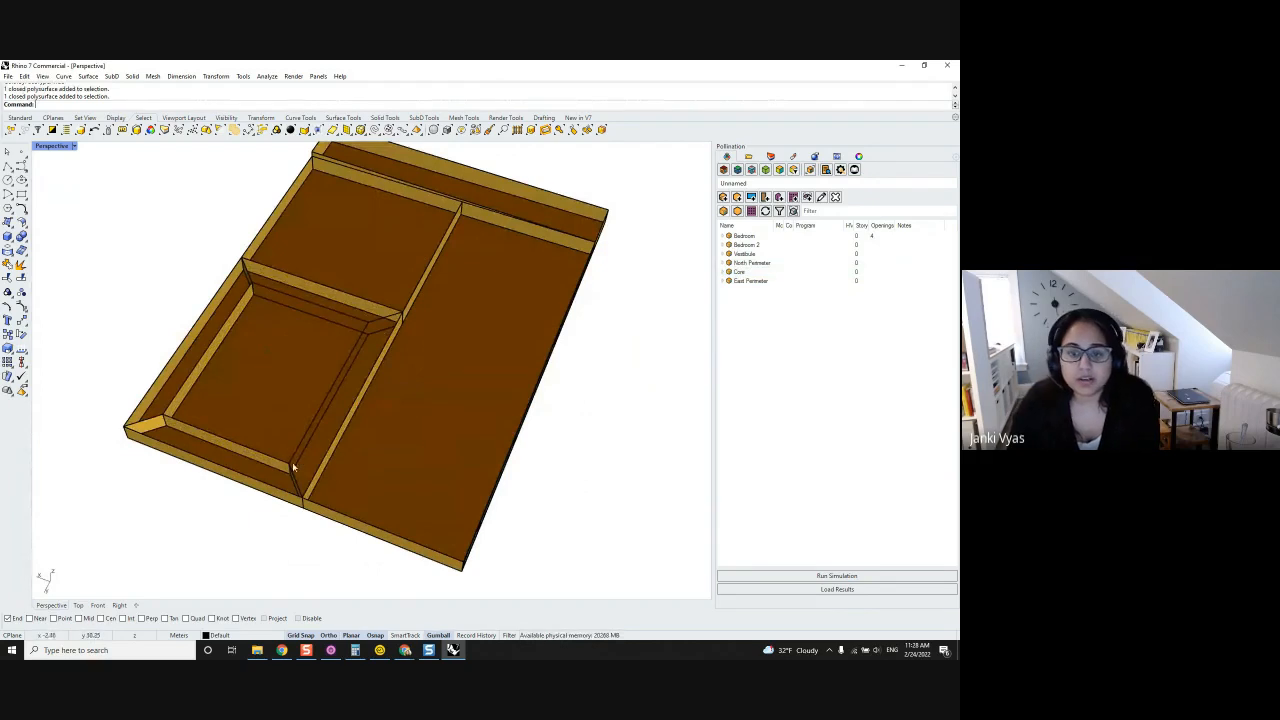
pyautogui.click(335, 314)
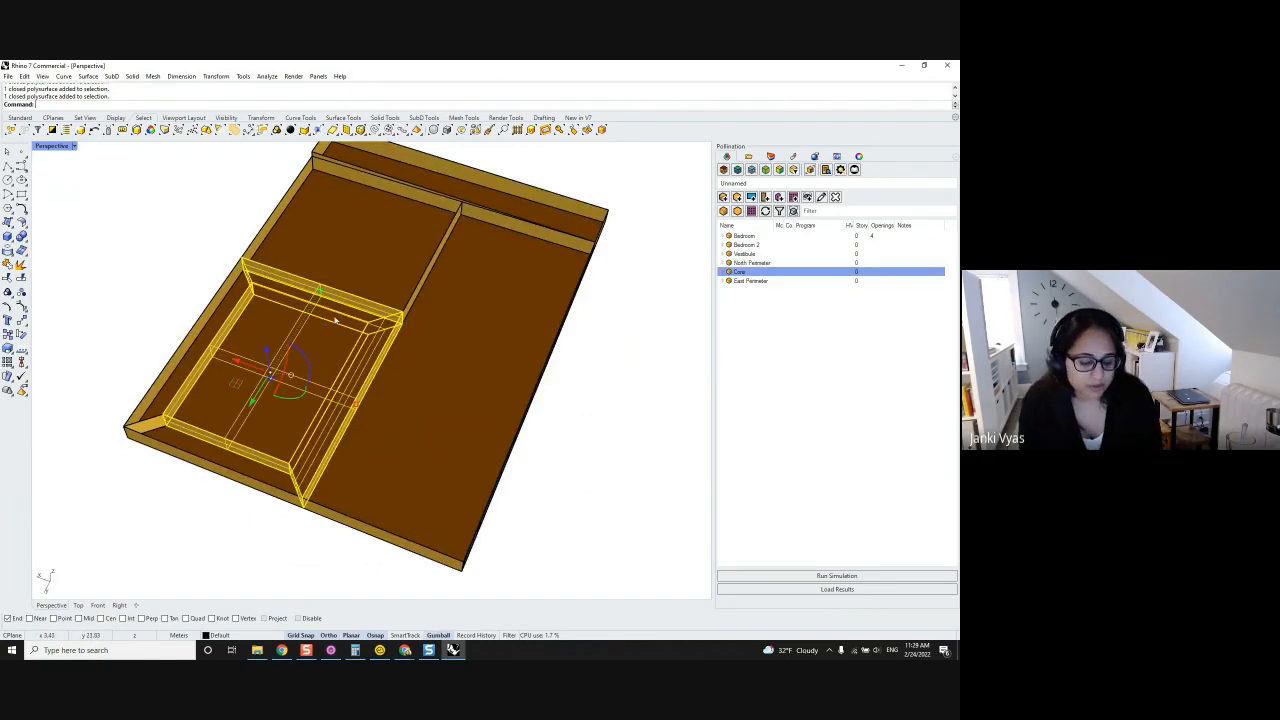
pyautogui.write('PO_Re')
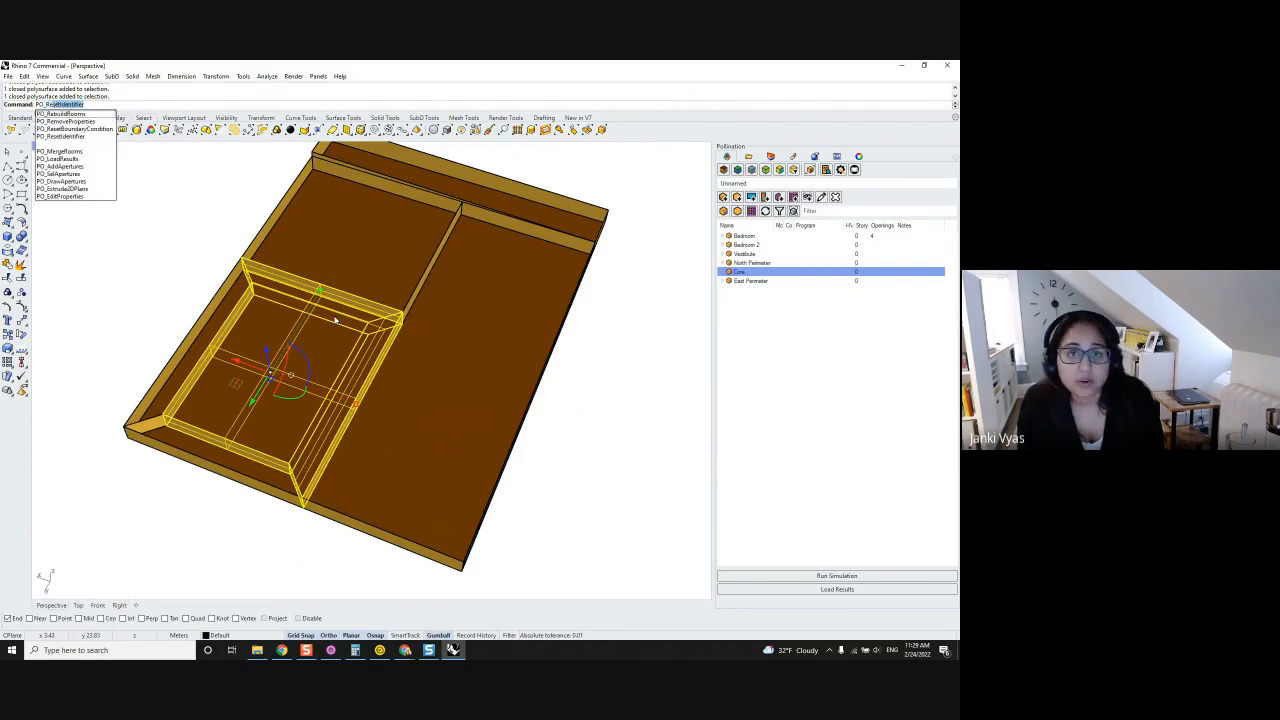
pyautogui.write('buildRooms')
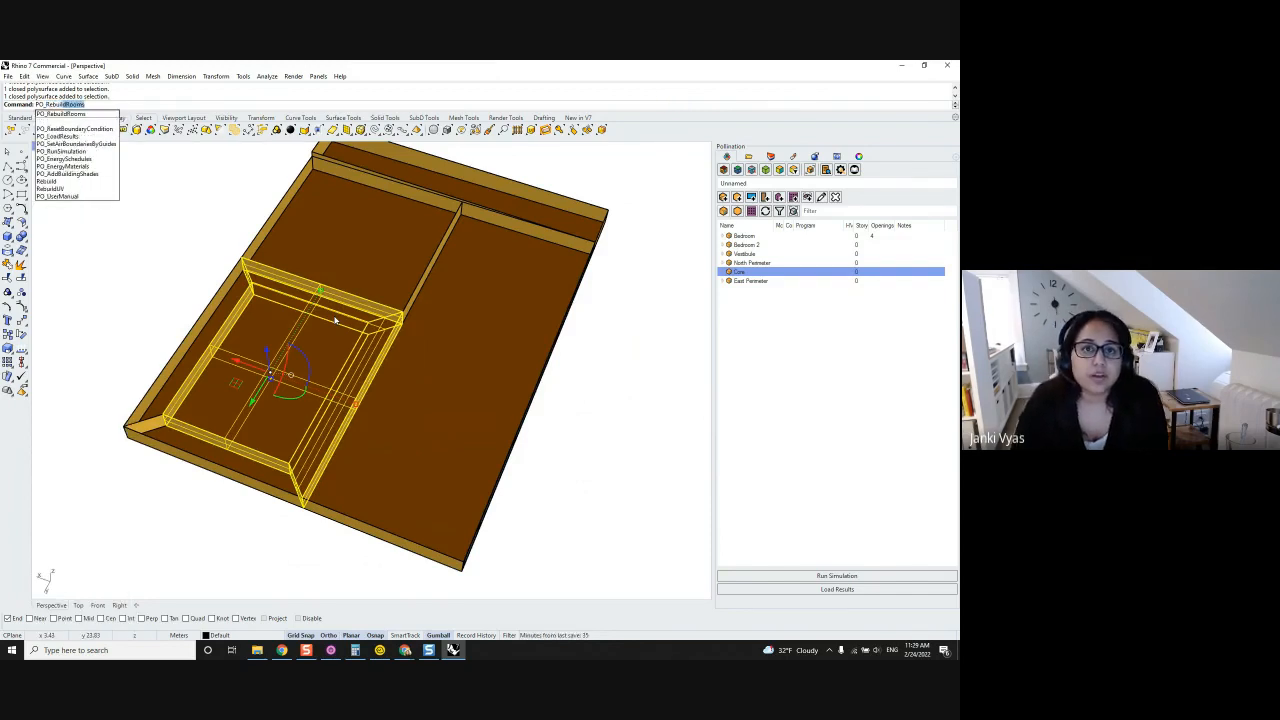
pyautogui.press('Return')
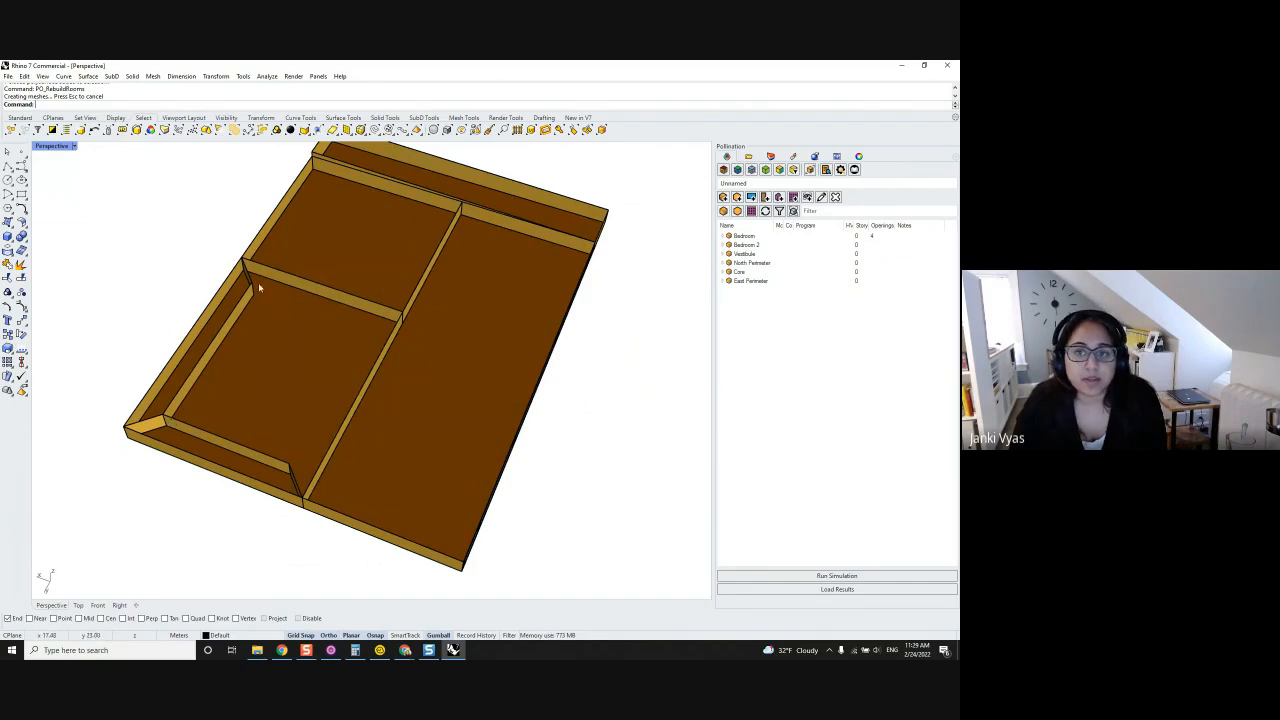
pyautogui.click(265, 283)
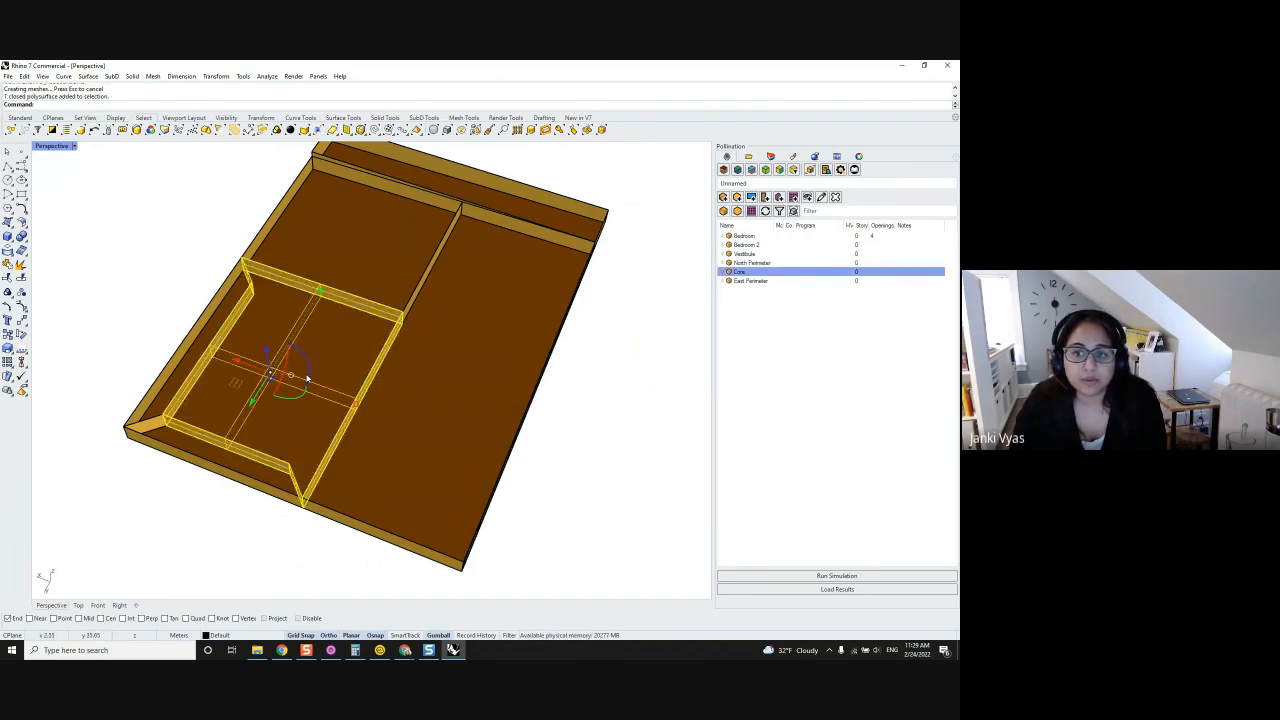
pyautogui.click(590, 360)
# Solve adjacency for all rooms with PO_SolveAdjacency, using DoIntersect=Yes, DoMatch=Yes and SetAirBoundary=No.
pyautogui.scroll(-4, 582, 372)
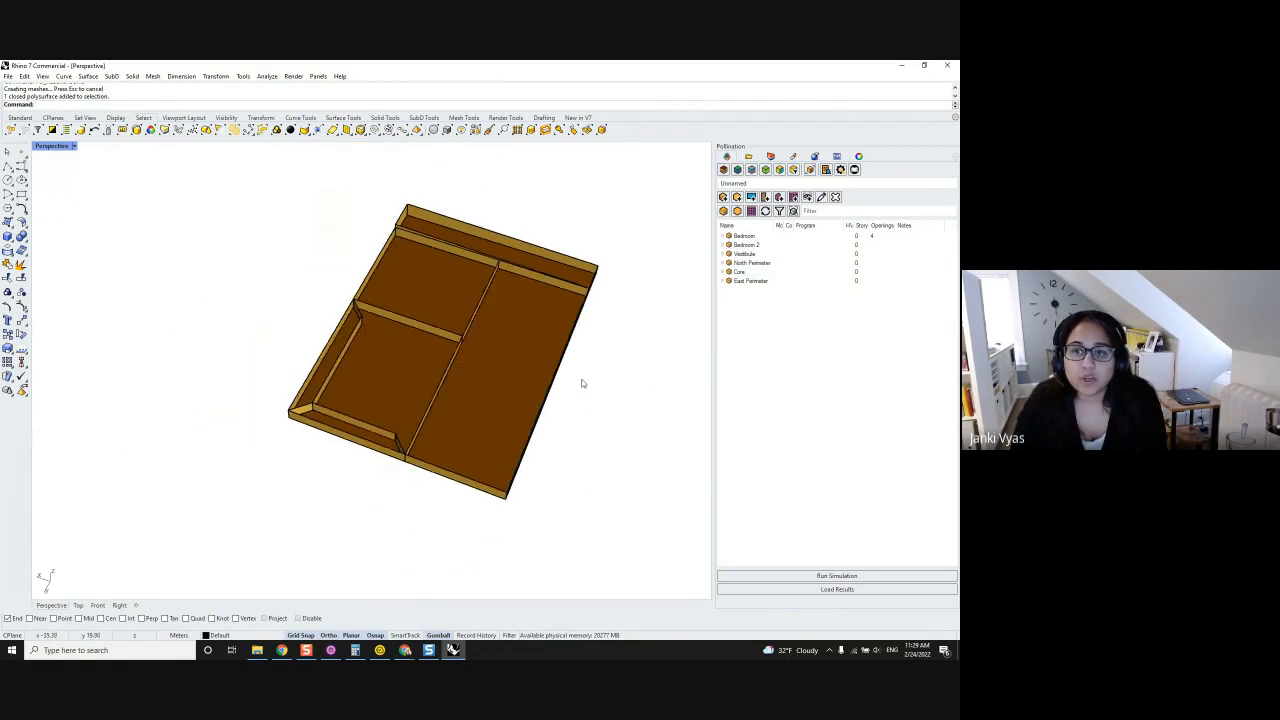
pyautogui.moveTo(572, 538); pyautogui.dragTo(199, 211)
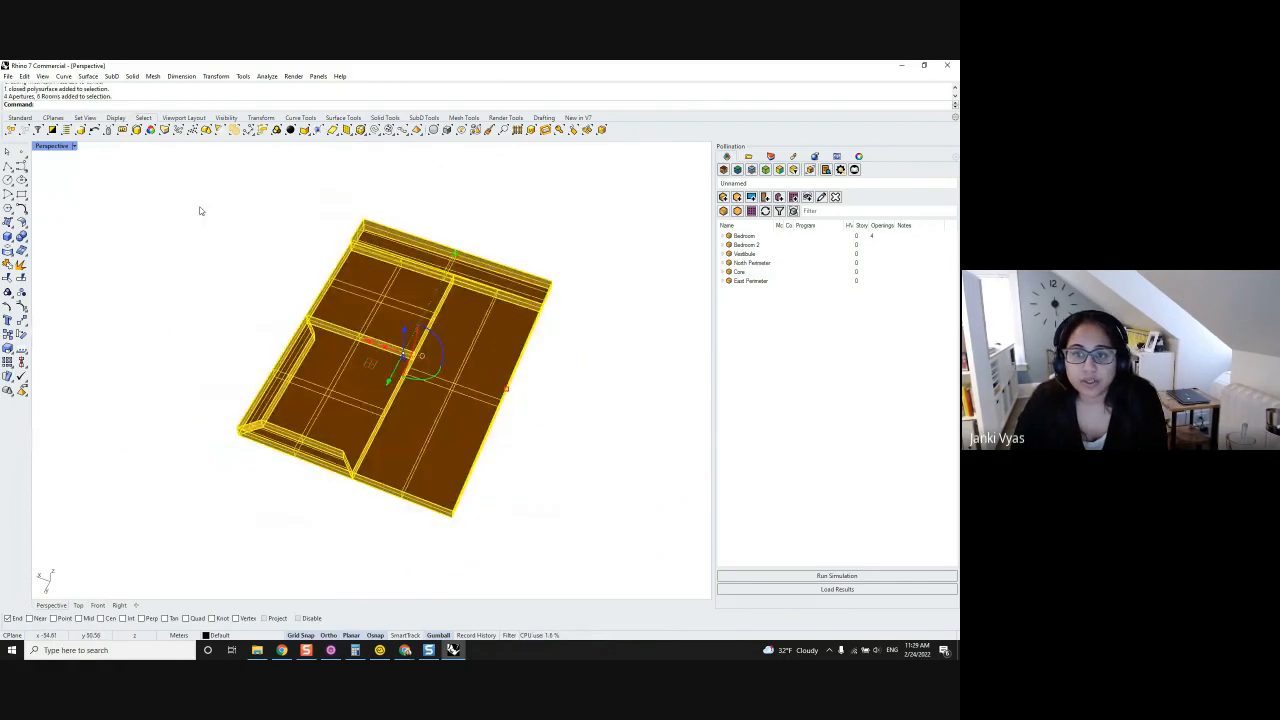
pyautogui.click(201, 211)
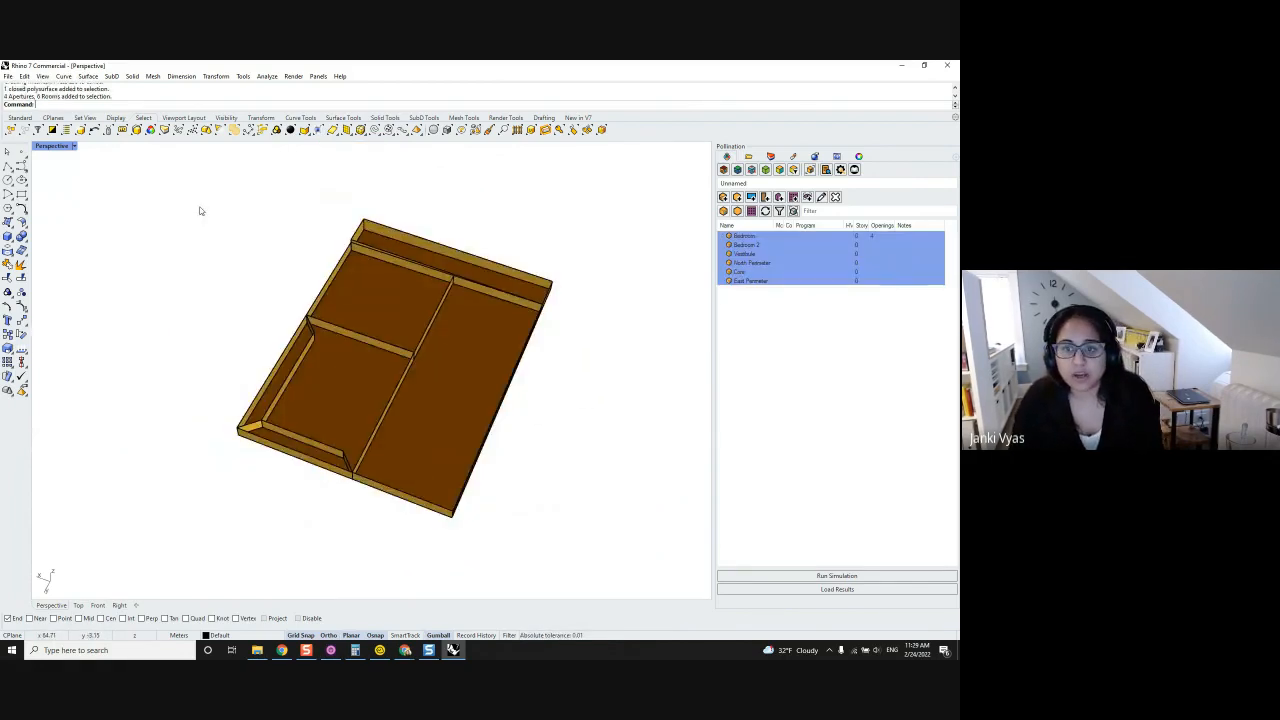
pyautogui.moveTo(572, 538); pyautogui.dragTo(163, 148)
pyautogui.write('PO_SolveAdjacency')
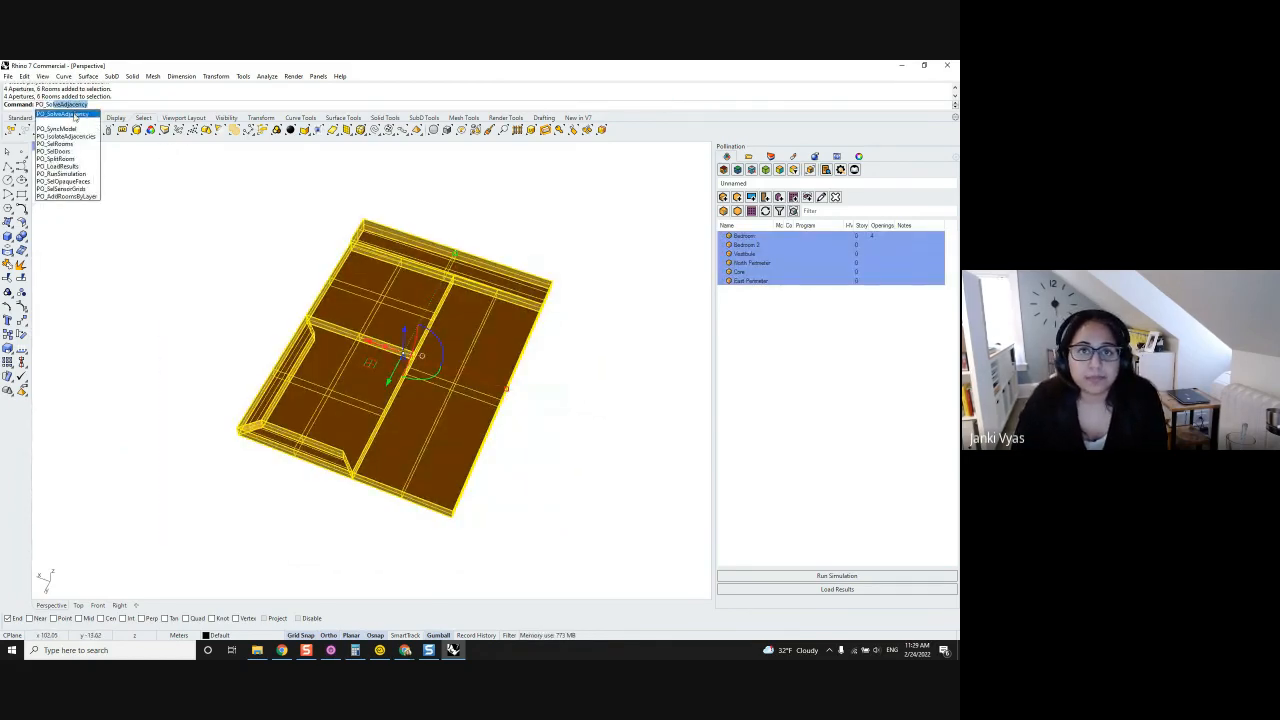
pyautogui.press('Return')
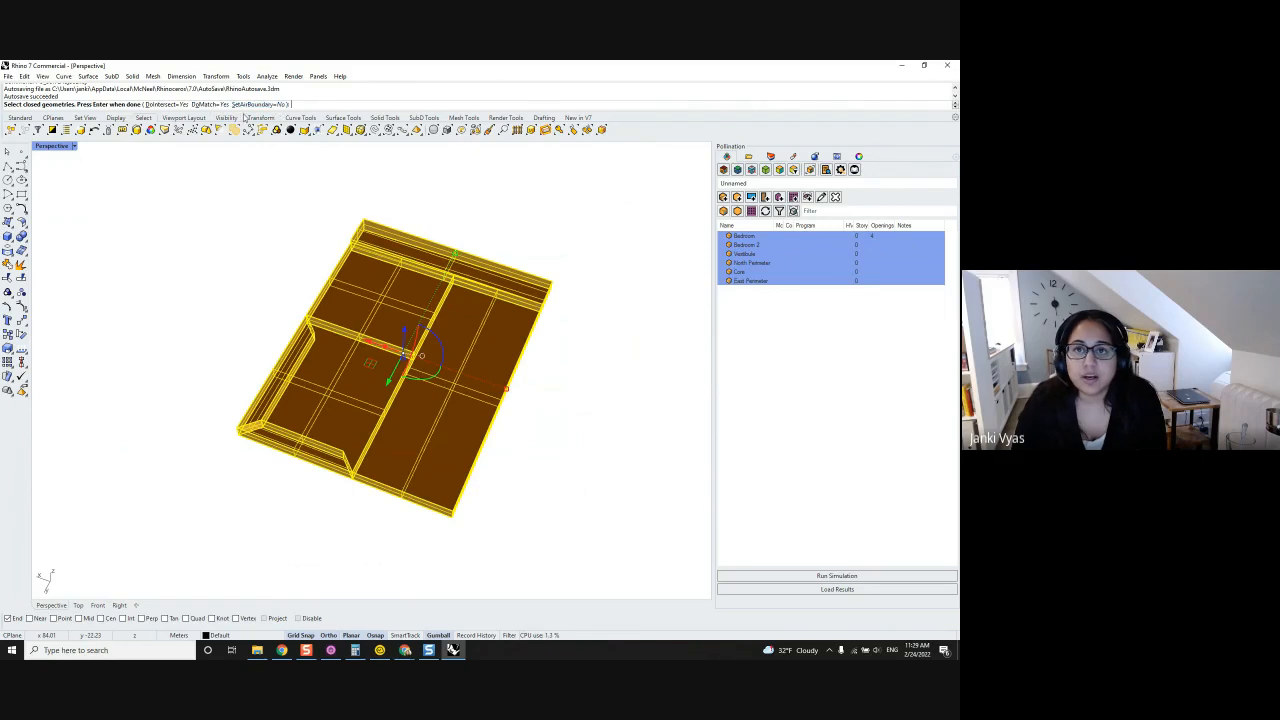
pyautogui.press('Return')
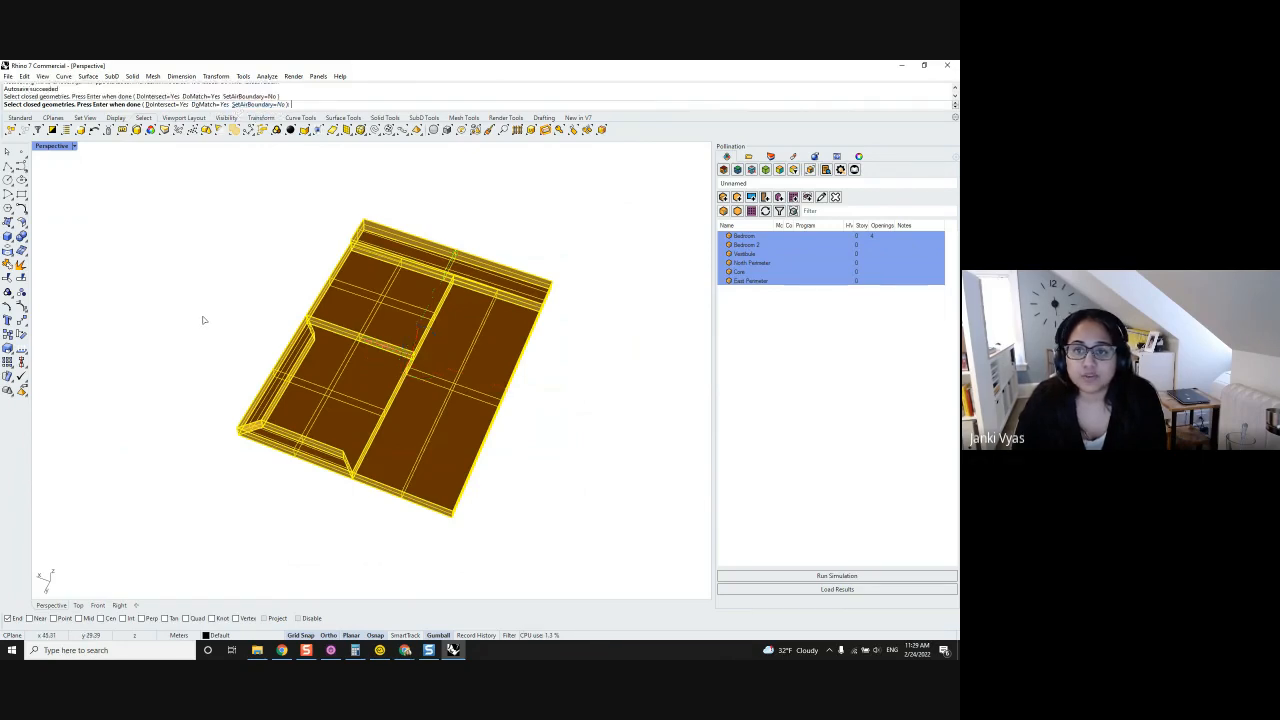
# Solve adjacency between the North Perimeter, Core and East Perimeter rooms with SetAirBoundary set to Yes.
pyautogui.moveTo(320, 496); pyautogui.dragTo(361, 201, button='right')
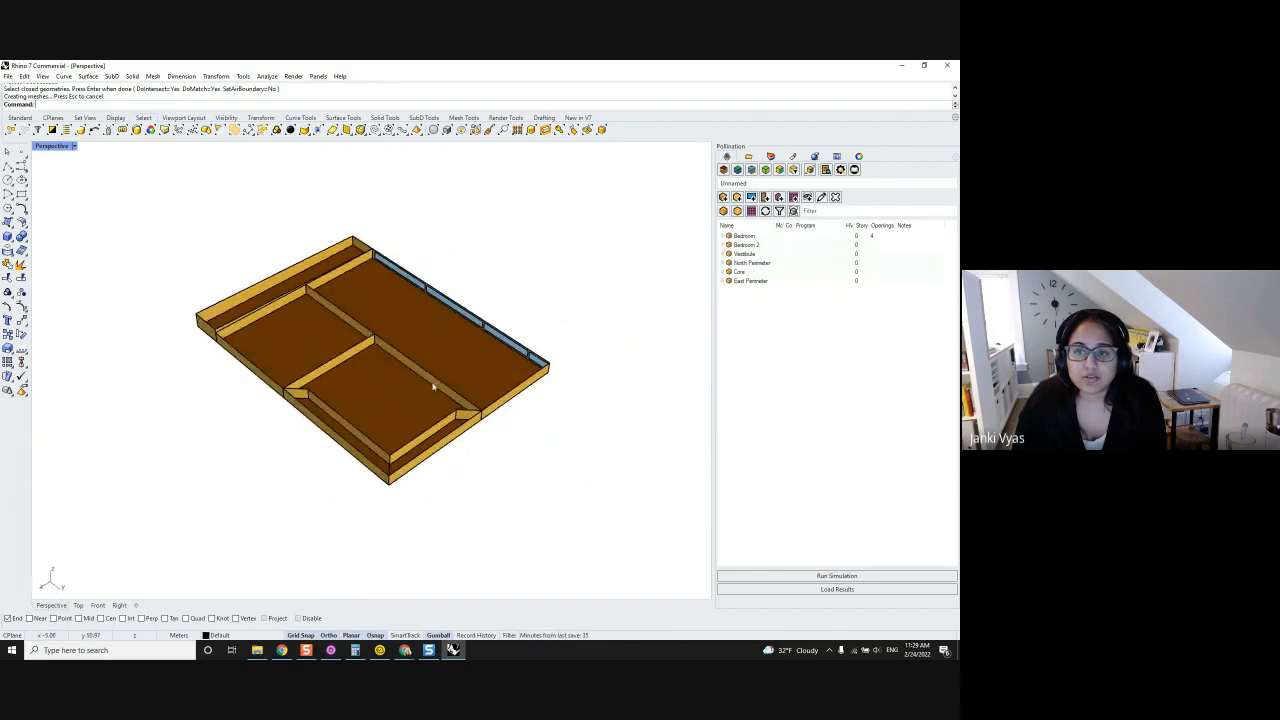
pyautogui.scroll(5, 389, 374)
pyautogui.moveTo(460, 470); pyautogui.dragTo(280, 368, button='right')
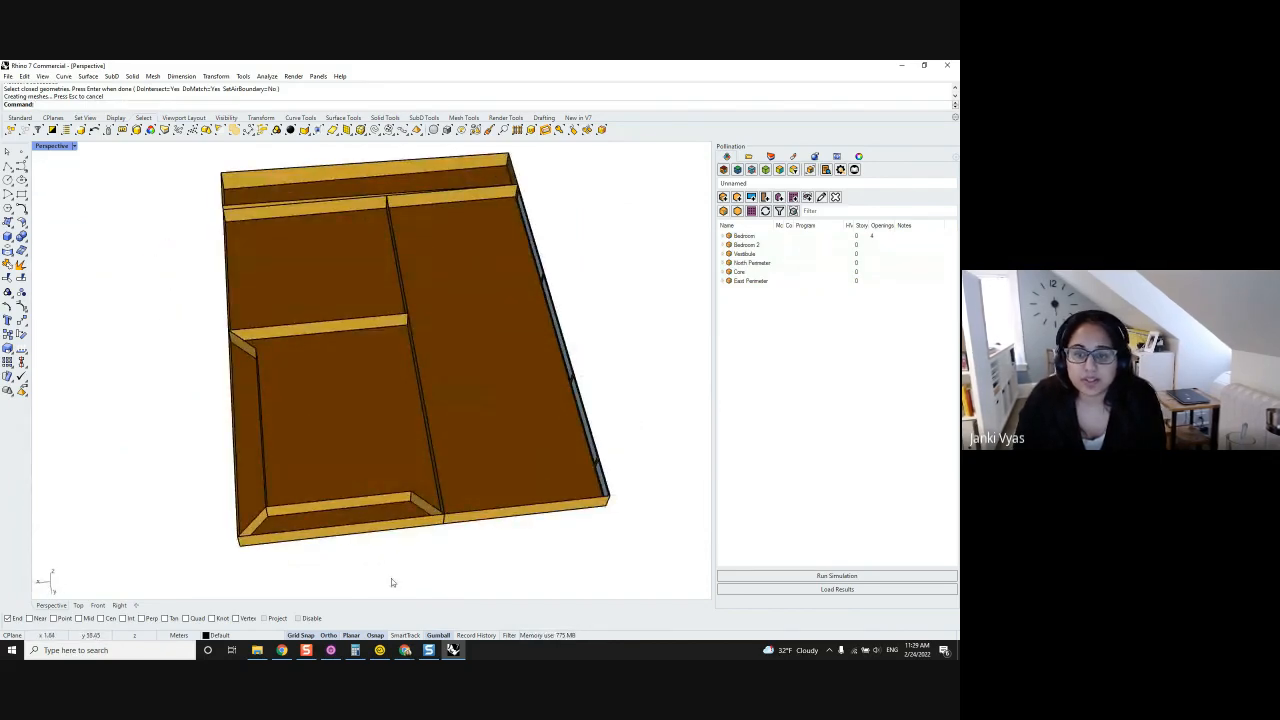
pyautogui.moveTo(416, 584); pyautogui.dragTo(171, 433)
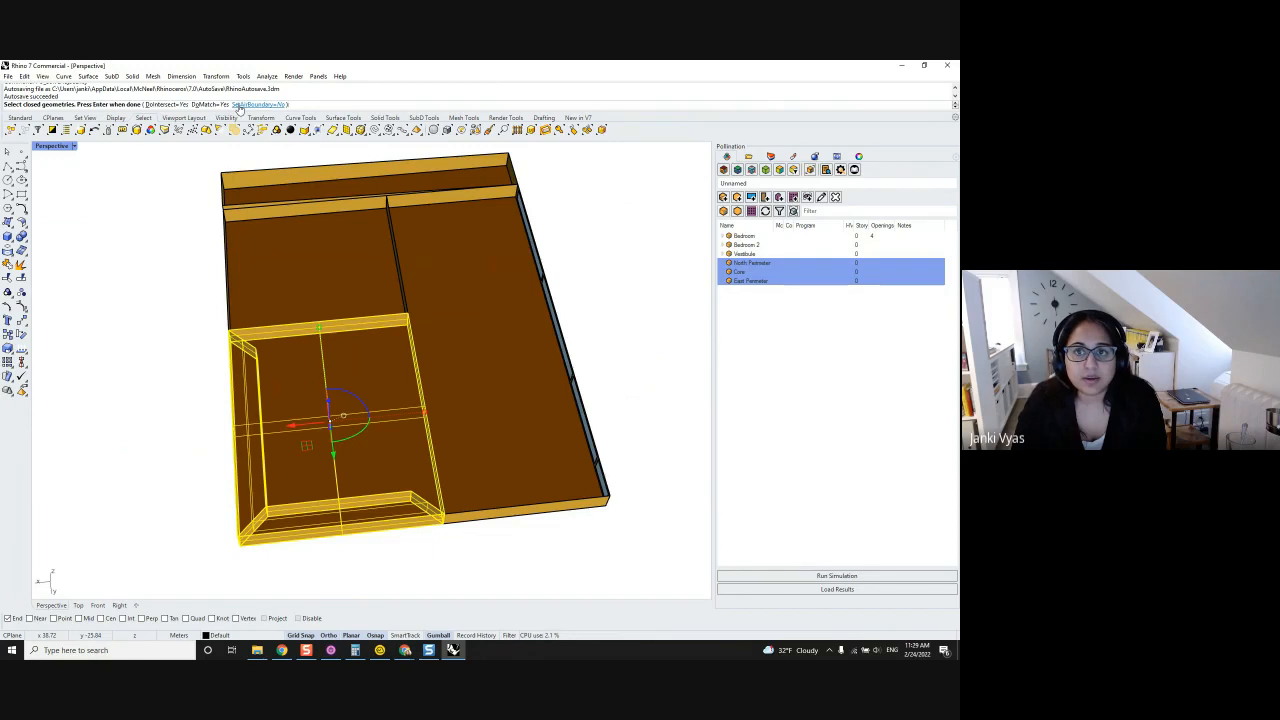
pyautogui.click(241, 104)
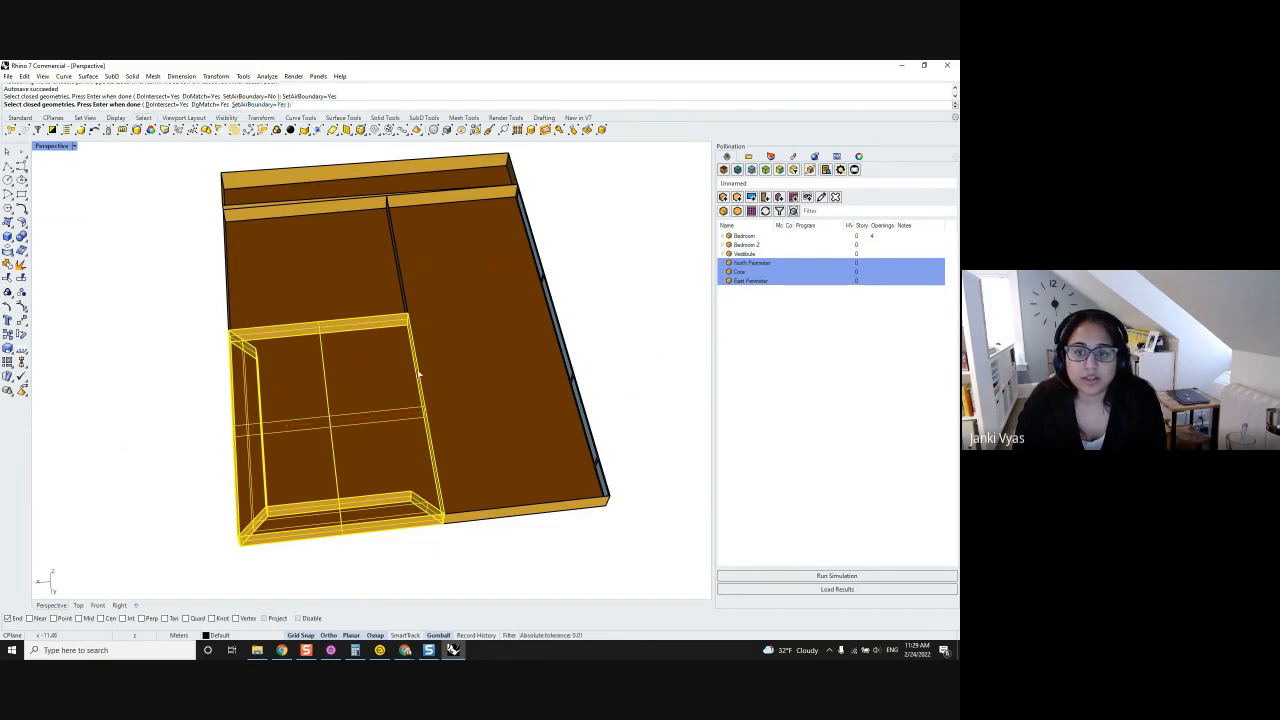
pyautogui.rightClick(290, 418)
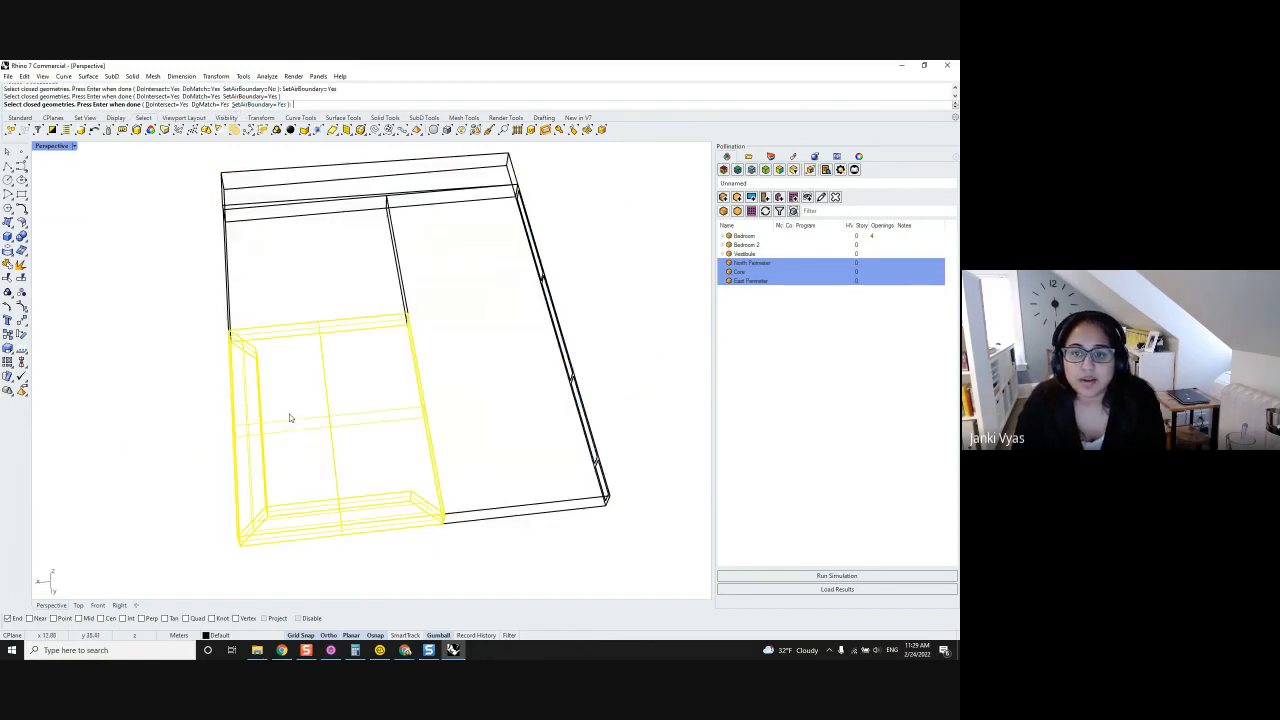
# Select all the rooms and apertures of the model together.
pyautogui.moveTo(286, 420); pyautogui.dragTo(358, 498, button='right')
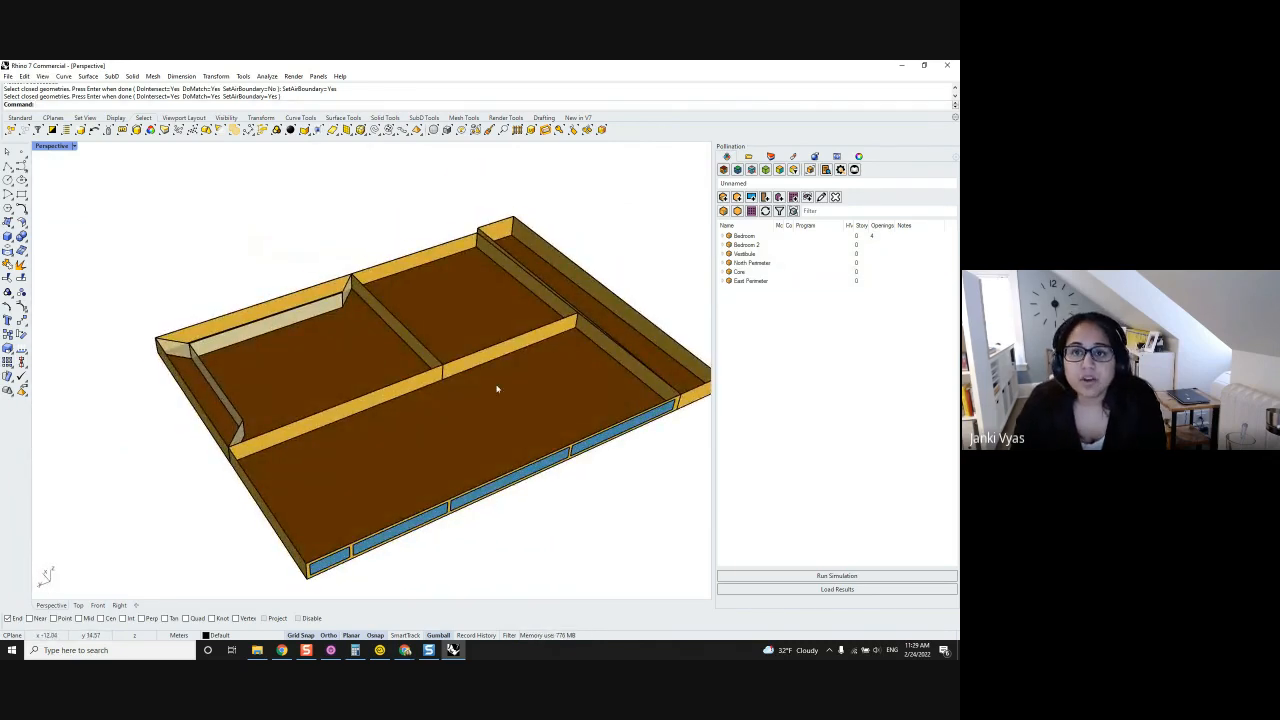
pyautogui.keyDown('shift'); pyautogui.moveTo(497, 388); pyautogui.dragTo(426, 380, button='right'); pyautogui.keyUp('shift')
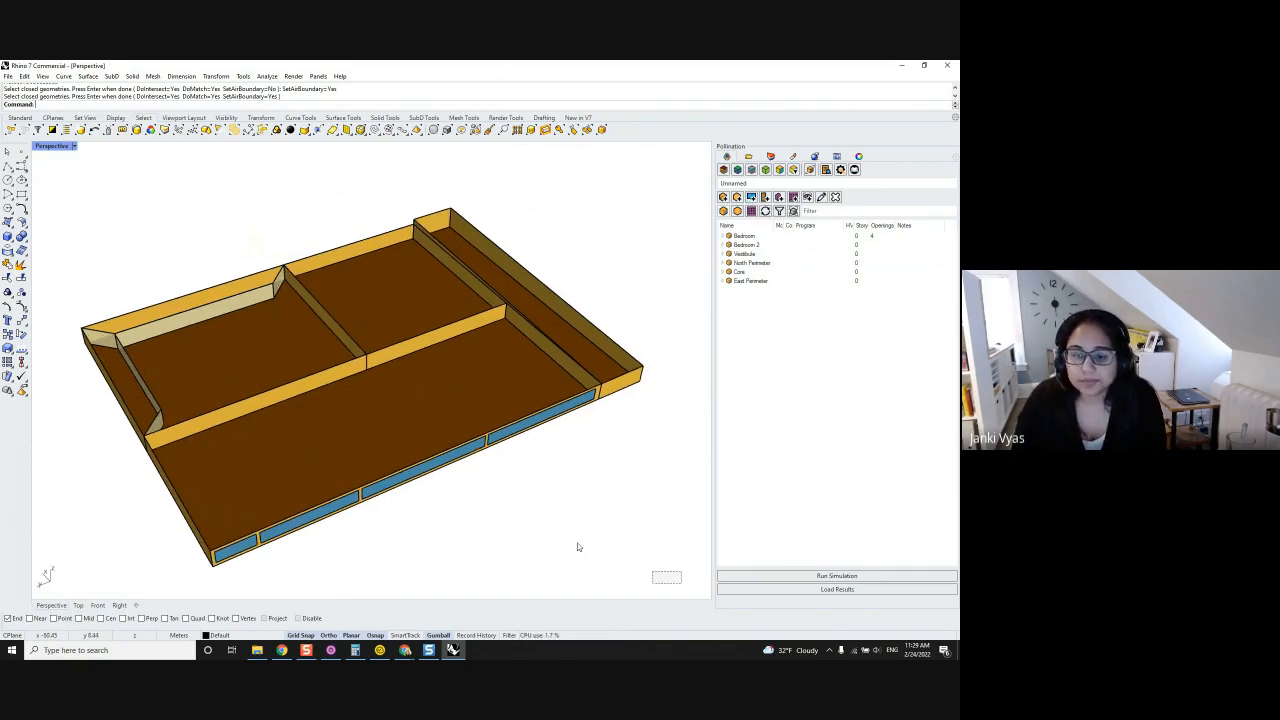
pyautogui.moveTo(682, 583); pyautogui.dragTo(38, 176)
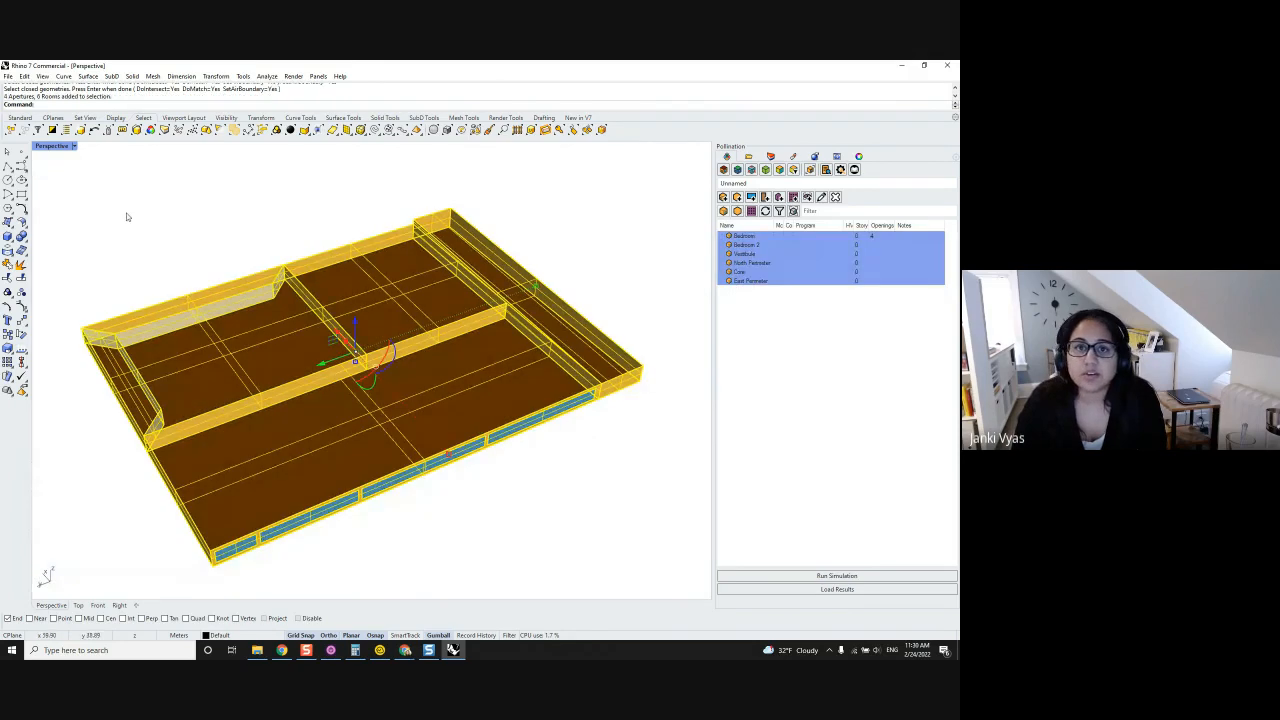
pyautogui.click(751, 197)
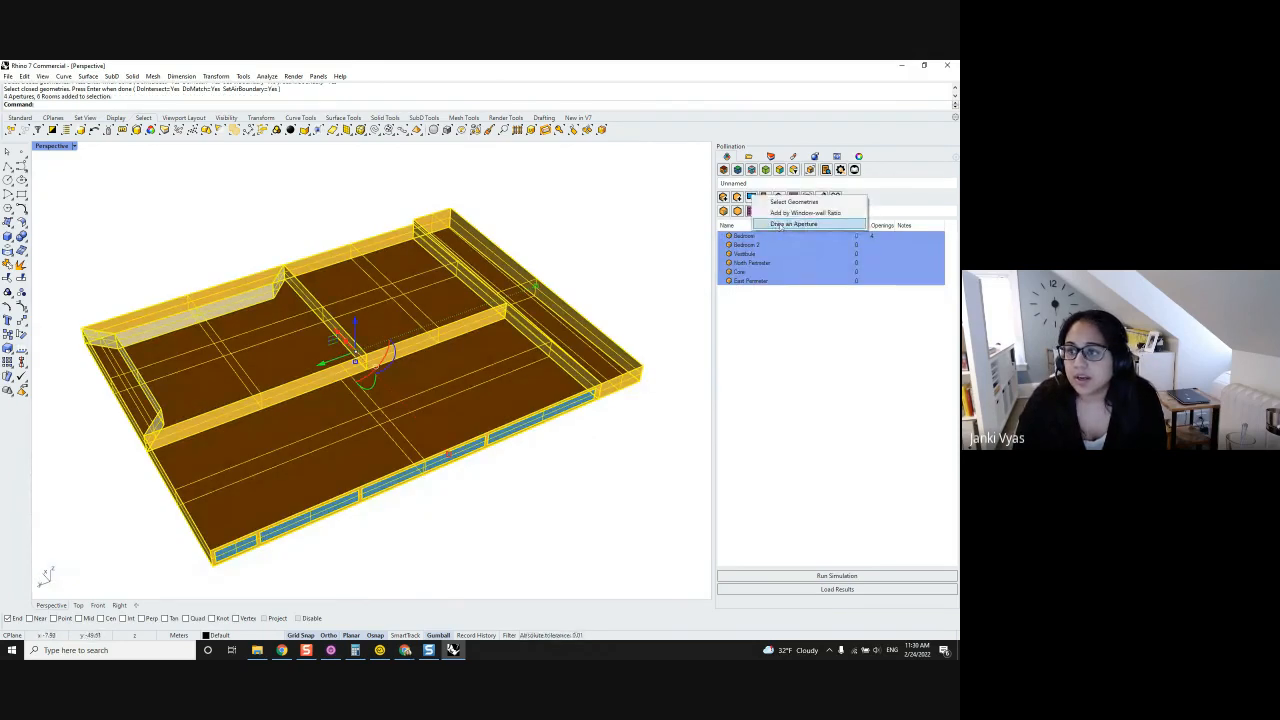
pyautogui.click(779, 226)
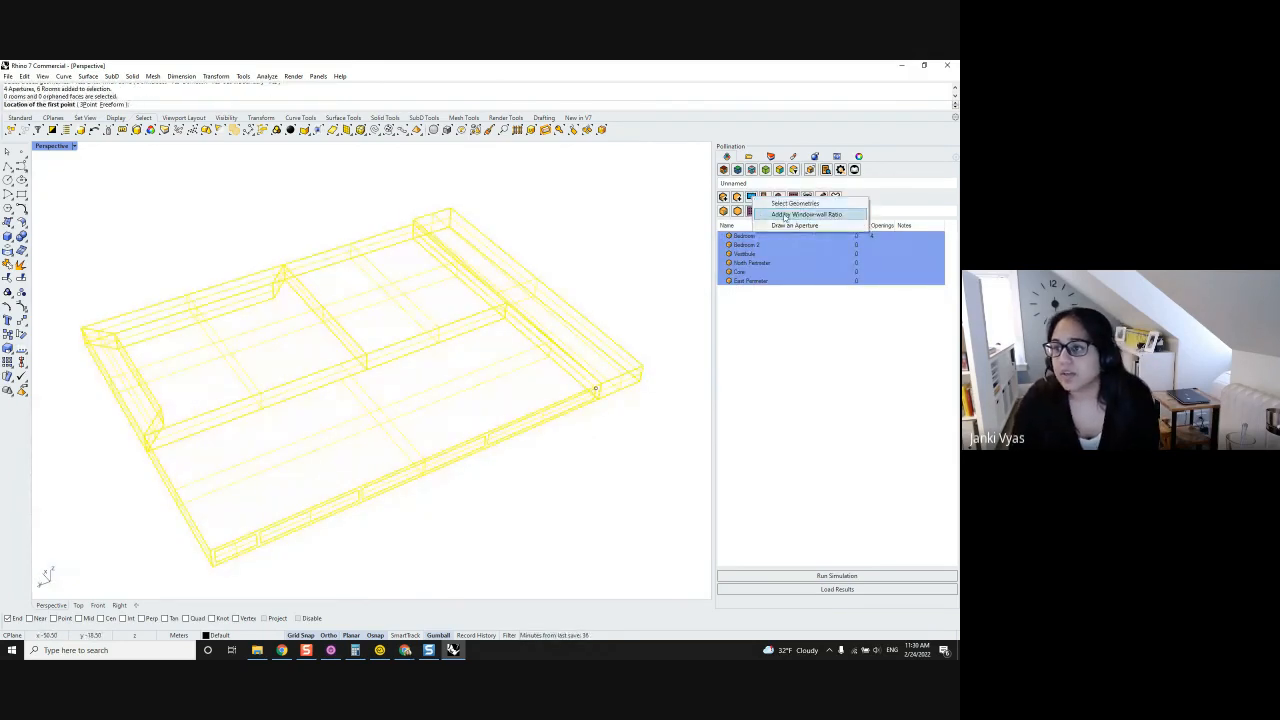
pyautogui.press('Escape')
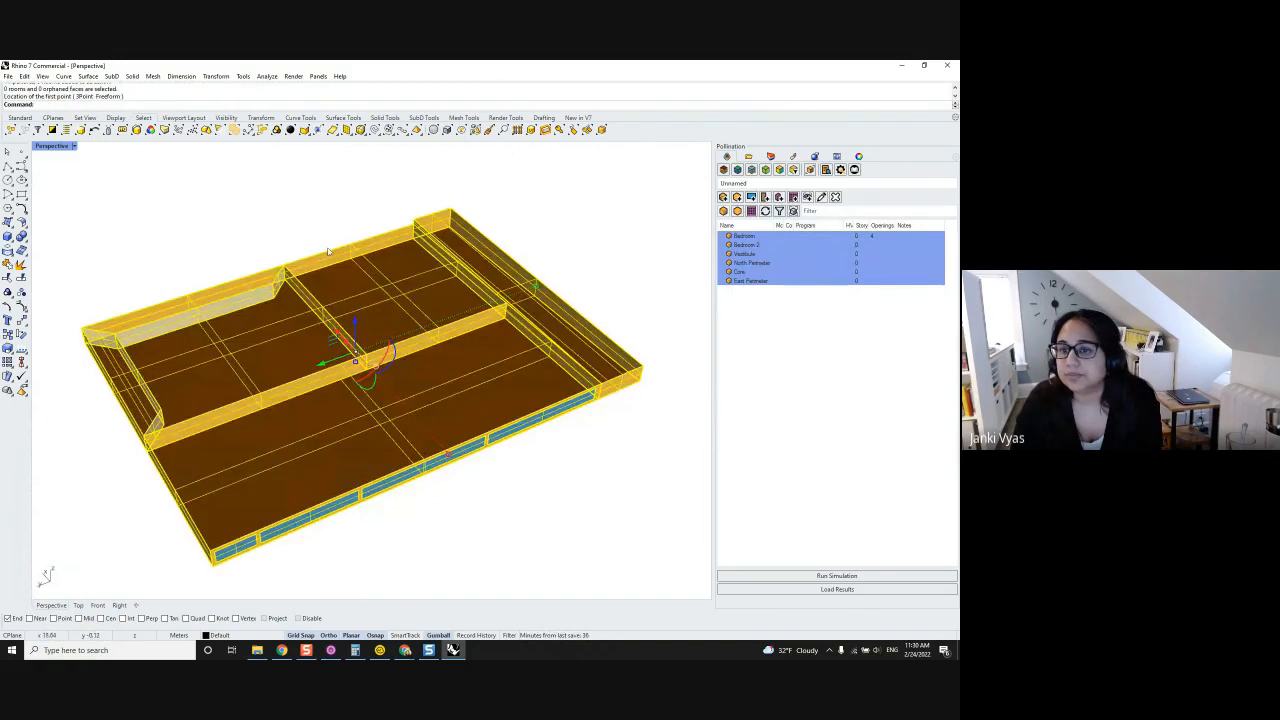
# Add apertures to the selected rooms by window-to-wall ratio, accepting the current ratio and window settings.
pyautogui.click(752, 198)
pyautogui.click(800, 215)
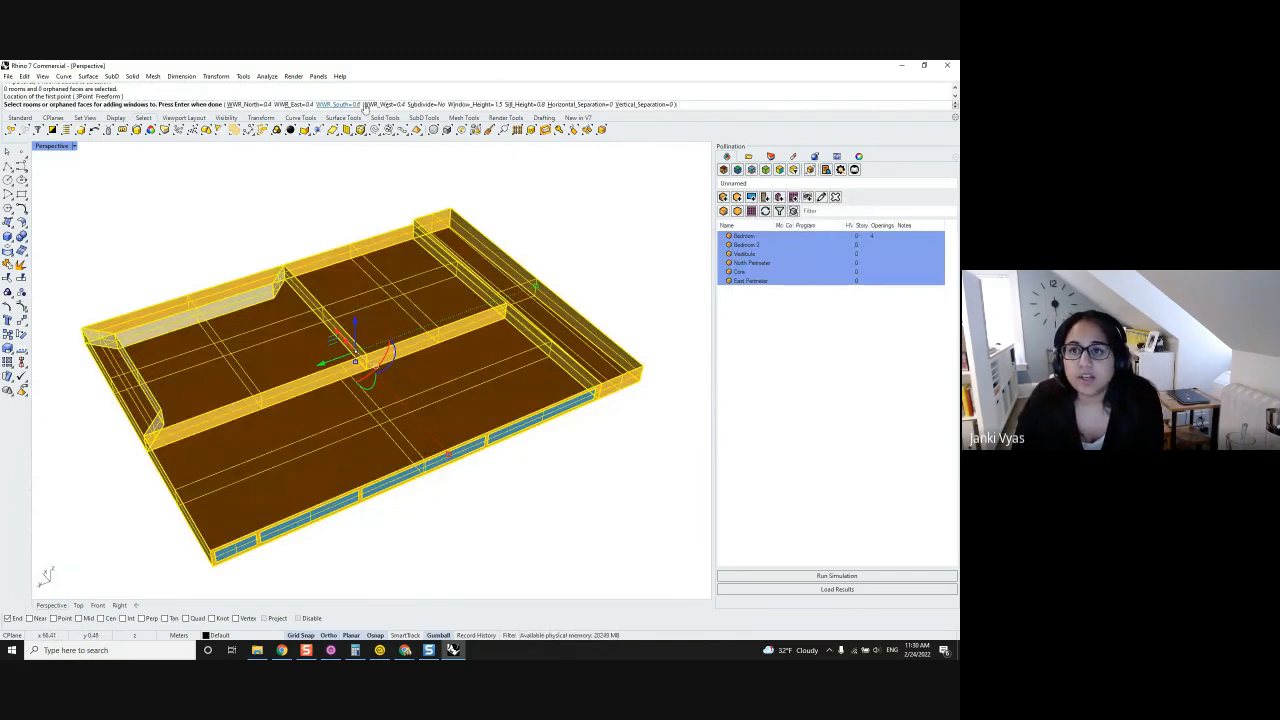
pyautogui.press('Return')
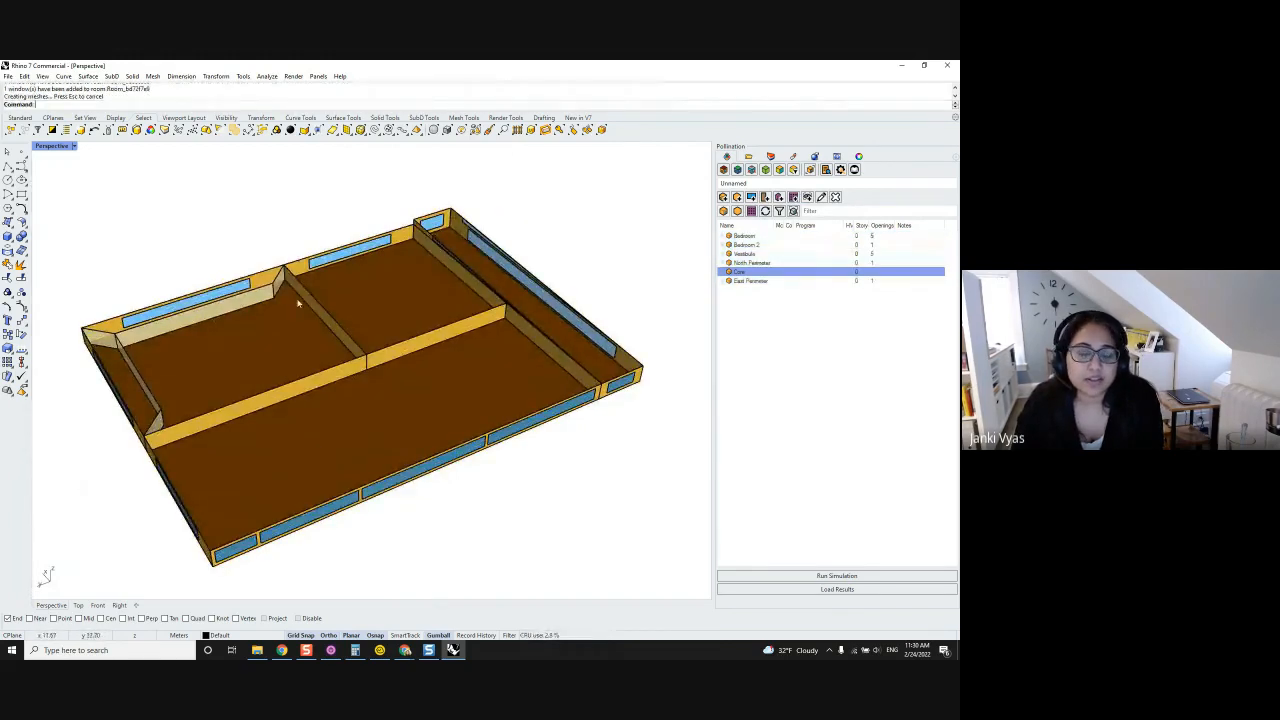
# Examine the exterior and interior walls from several angles to see which ones received apertures.
pyautogui.moveTo(380, 368); pyautogui.dragTo(457, 393, button='right')
pyautogui.scroll(10, 142, 299)
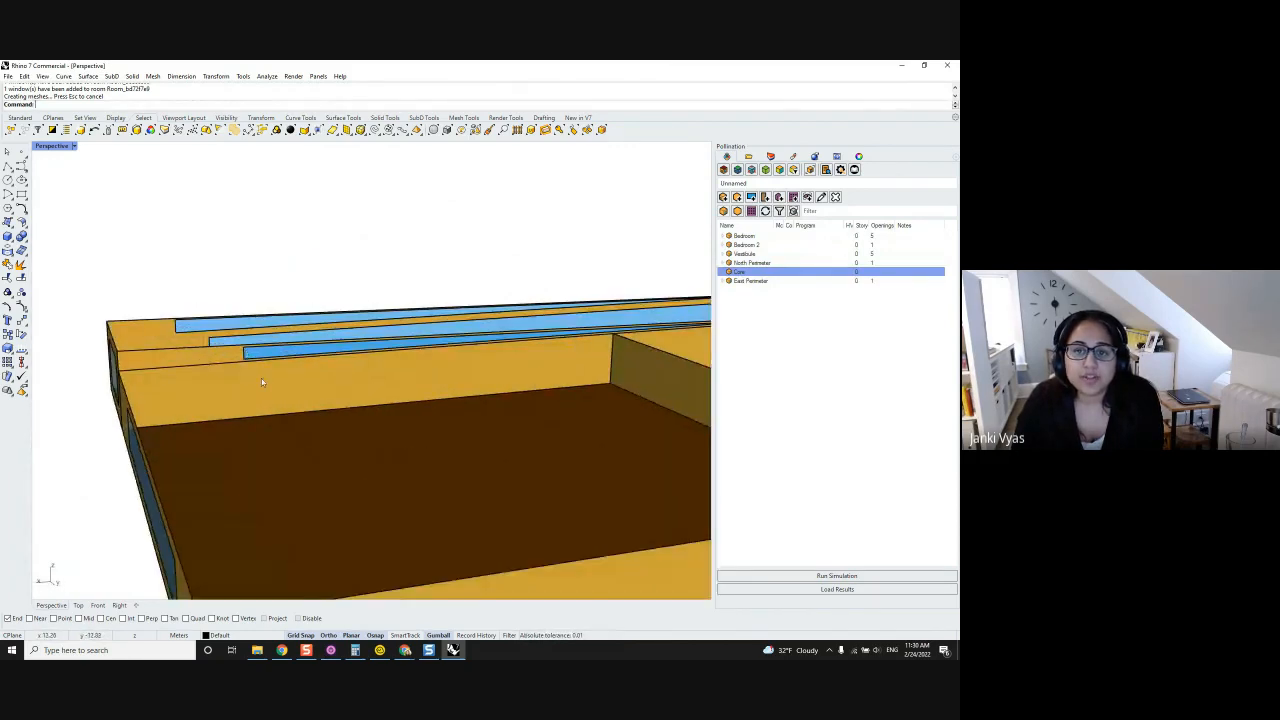
pyautogui.scroll(-7, 330, 374)
pyautogui.scroll(5, 90, 411)
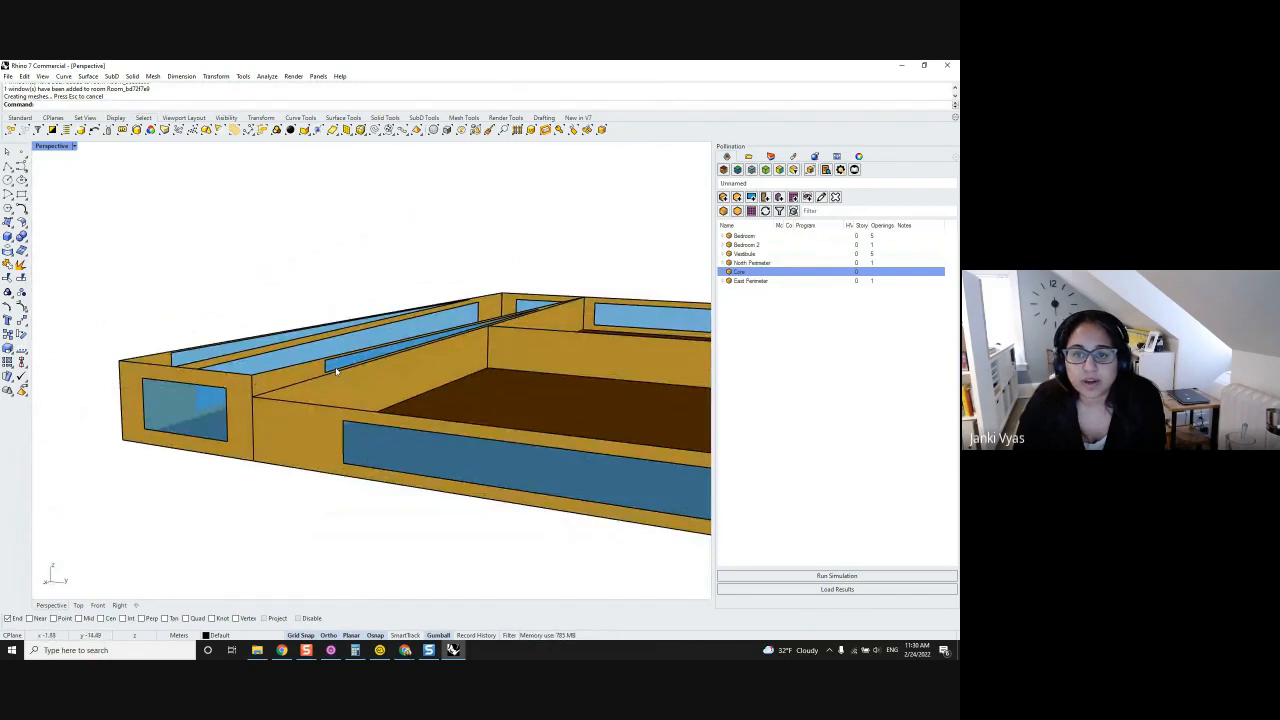
pyautogui.scroll(-2, 336, 371)
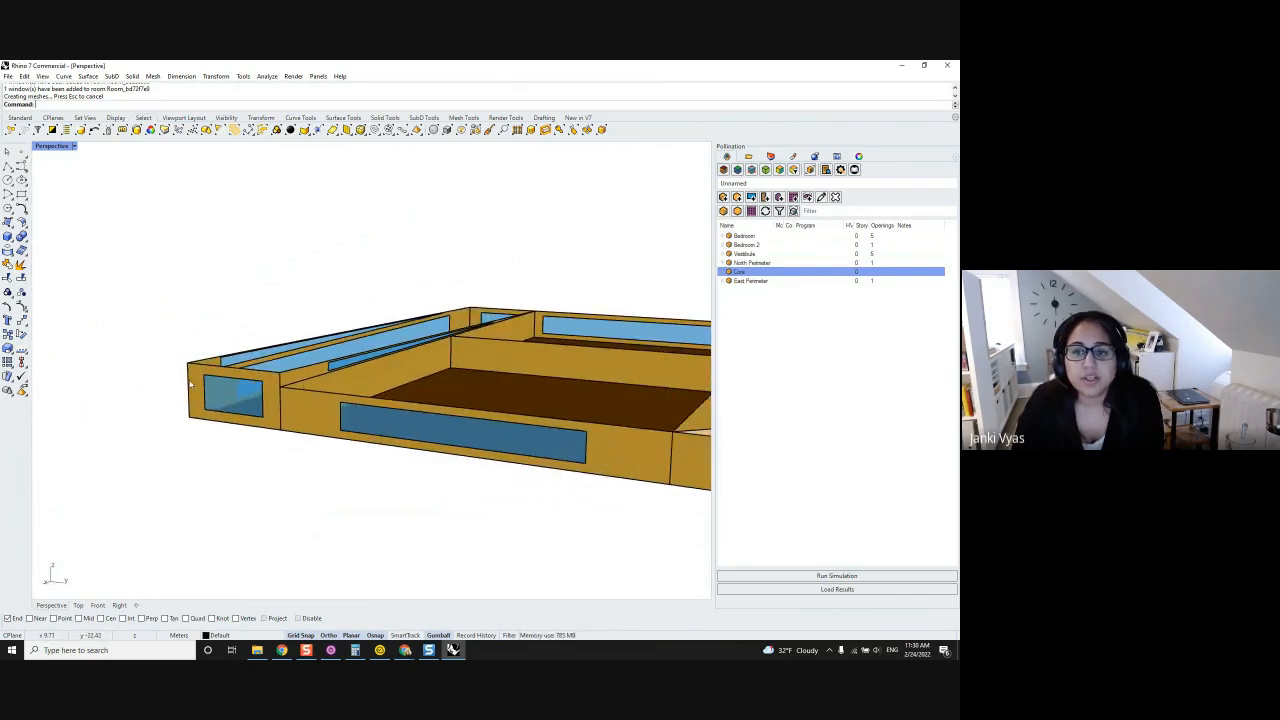
pyautogui.scroll(-2, 175, 385)
pyautogui.moveTo(444, 371); pyautogui.dragTo(471, 434, button='right')
pyautogui.scroll(-2, 407, 400)
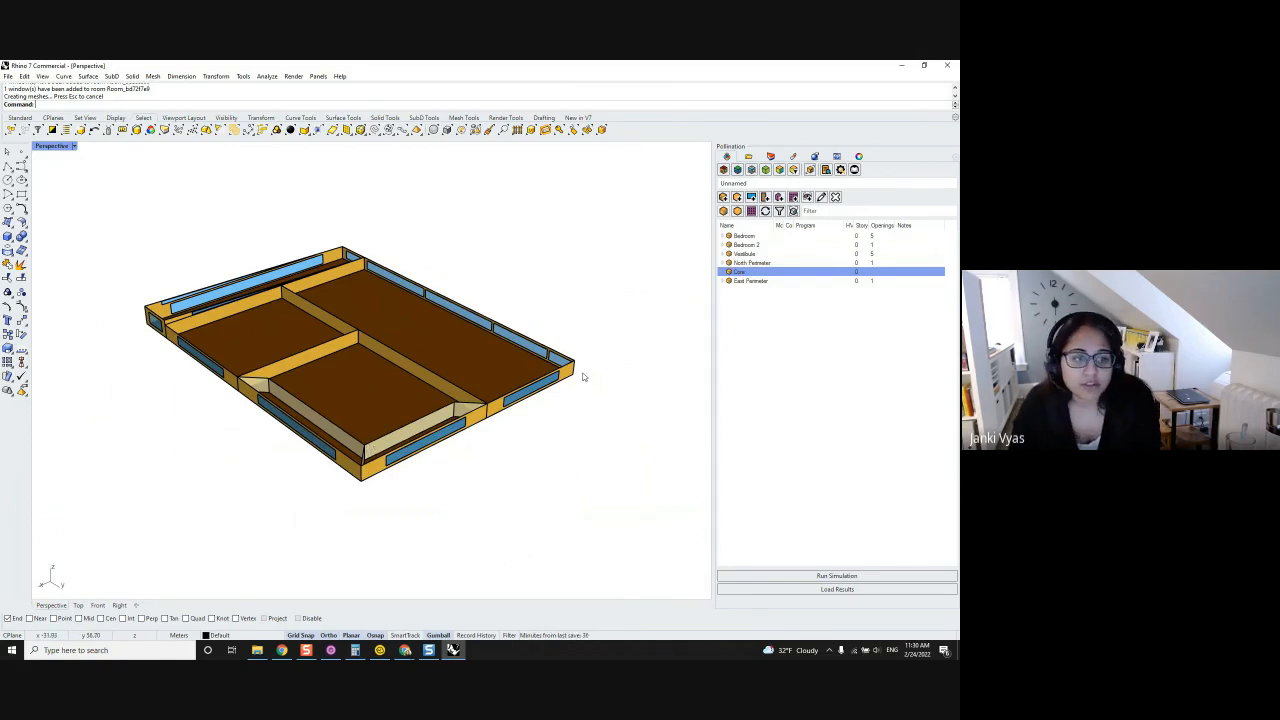
pyautogui.moveTo(583, 376); pyautogui.dragTo(441, 397, button='right')
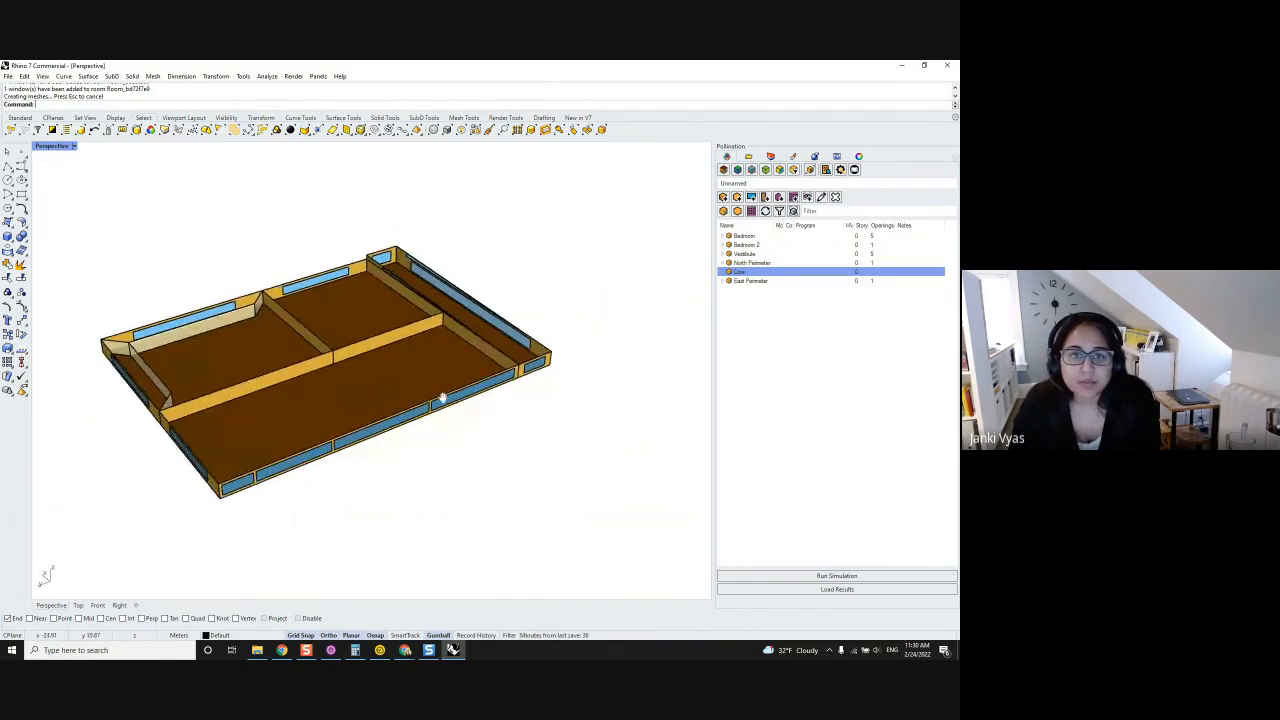
# Draw a tall freestanding box beside the building, outside the Bedroom's window wall.
pyautogui.click(8, 237)
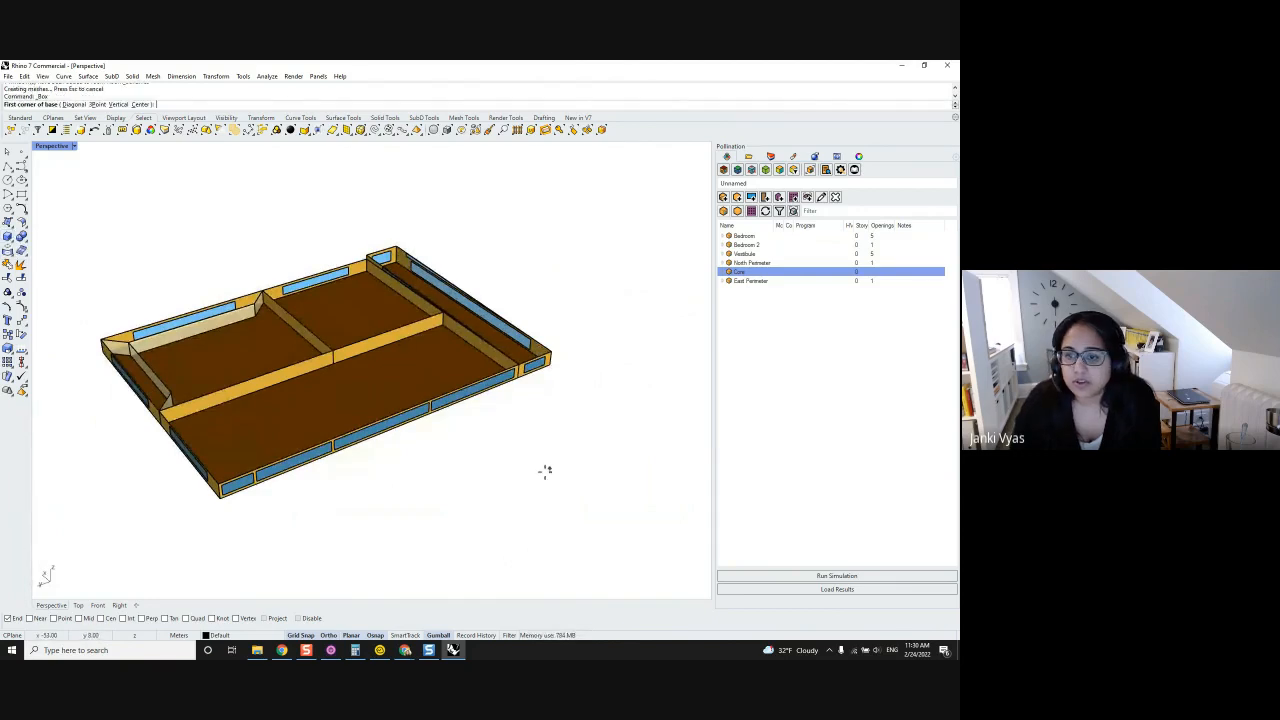
pyautogui.click(503, 478)
pyautogui.click(681, 498)
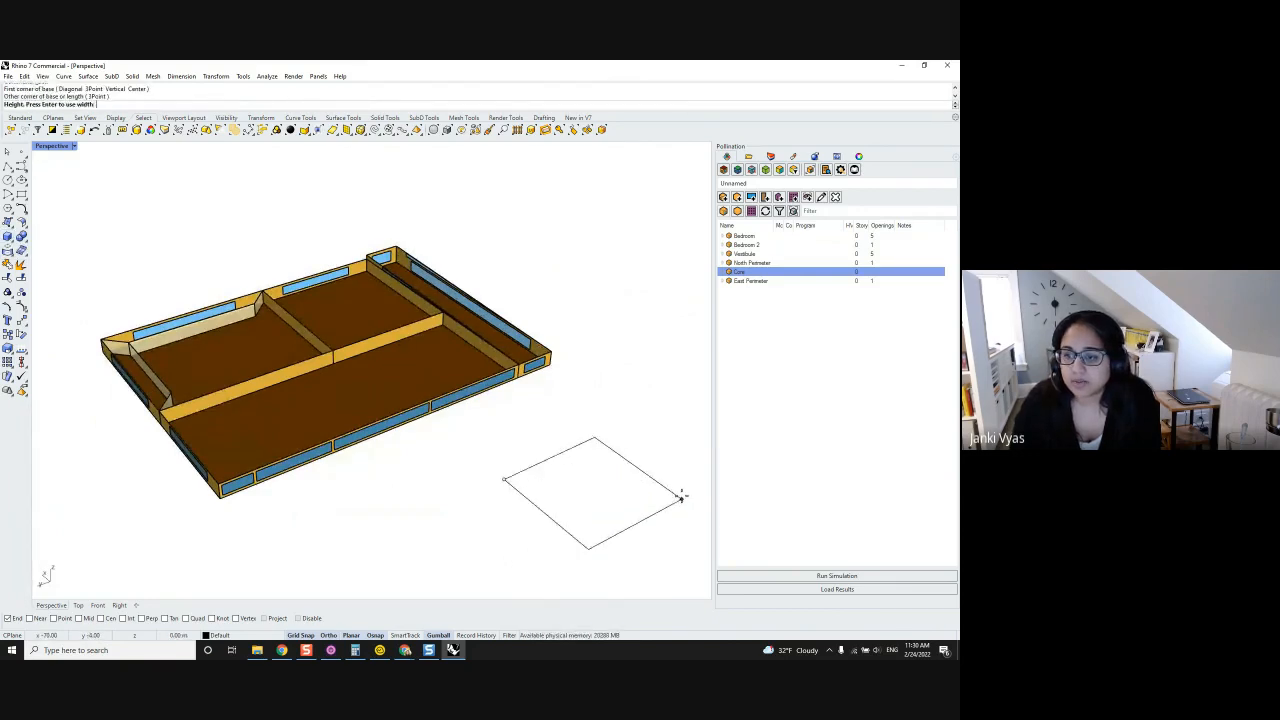
pyautogui.click(659, 290)
# Draw a second tall box behind the building, on the side opposite the Bedroom's window wall.
pyautogui.press('Return')
pyautogui.click(90, 201)
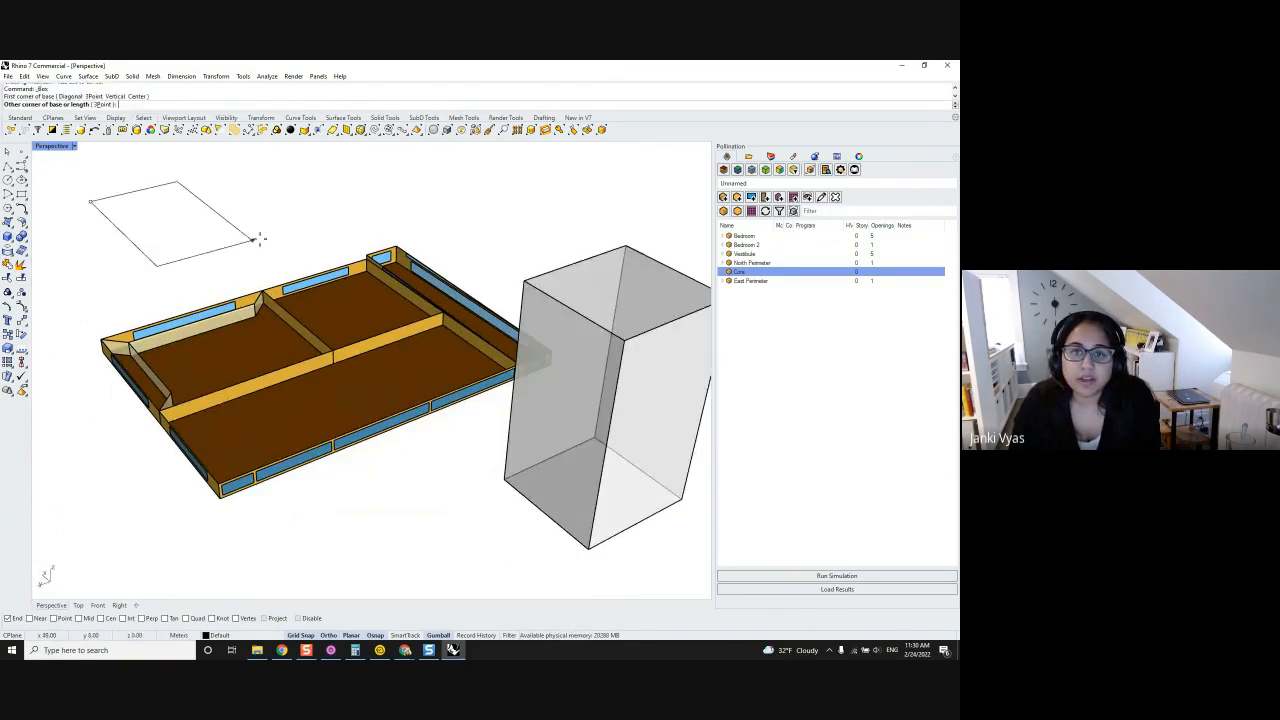
pyautogui.click(300, 240)
pyautogui.scroll(-3, 268, 150)
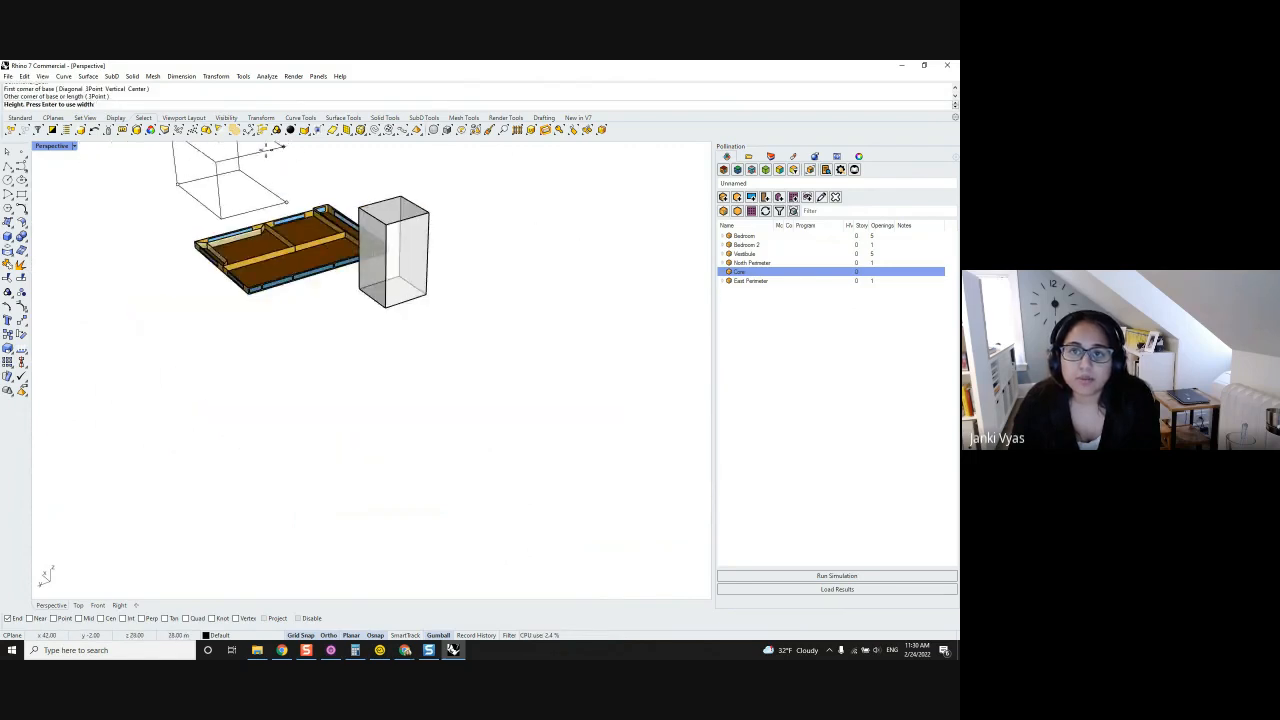
pyautogui.click(265, 148)
# Draw a third, narrower tall box outside the building's short end, on the side away from the first box.
pyautogui.press('Return')
pyautogui.click(110, 238)
pyautogui.click(197, 273)
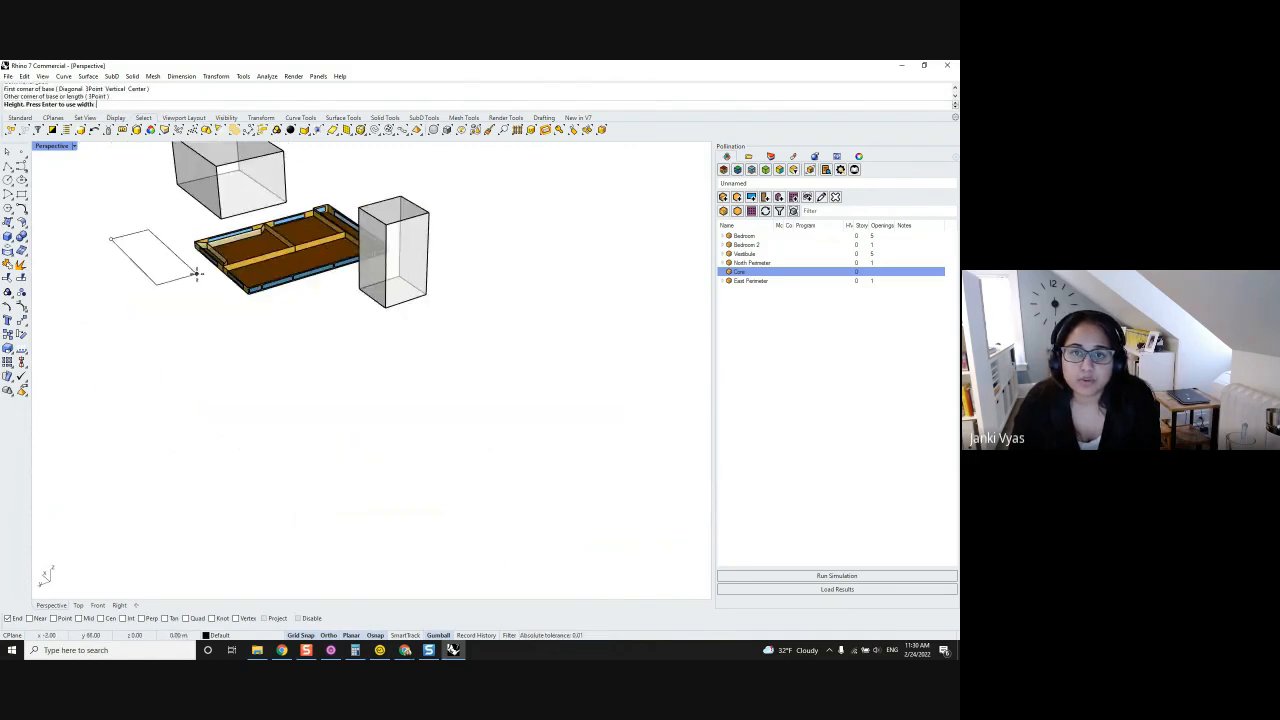
pyautogui.click(166, 206)
pyautogui.keyDown('shift'); pyautogui.moveTo(381, 283); pyautogui.dragTo(372, 358, button='right'); pyautogui.keyUp('shift')
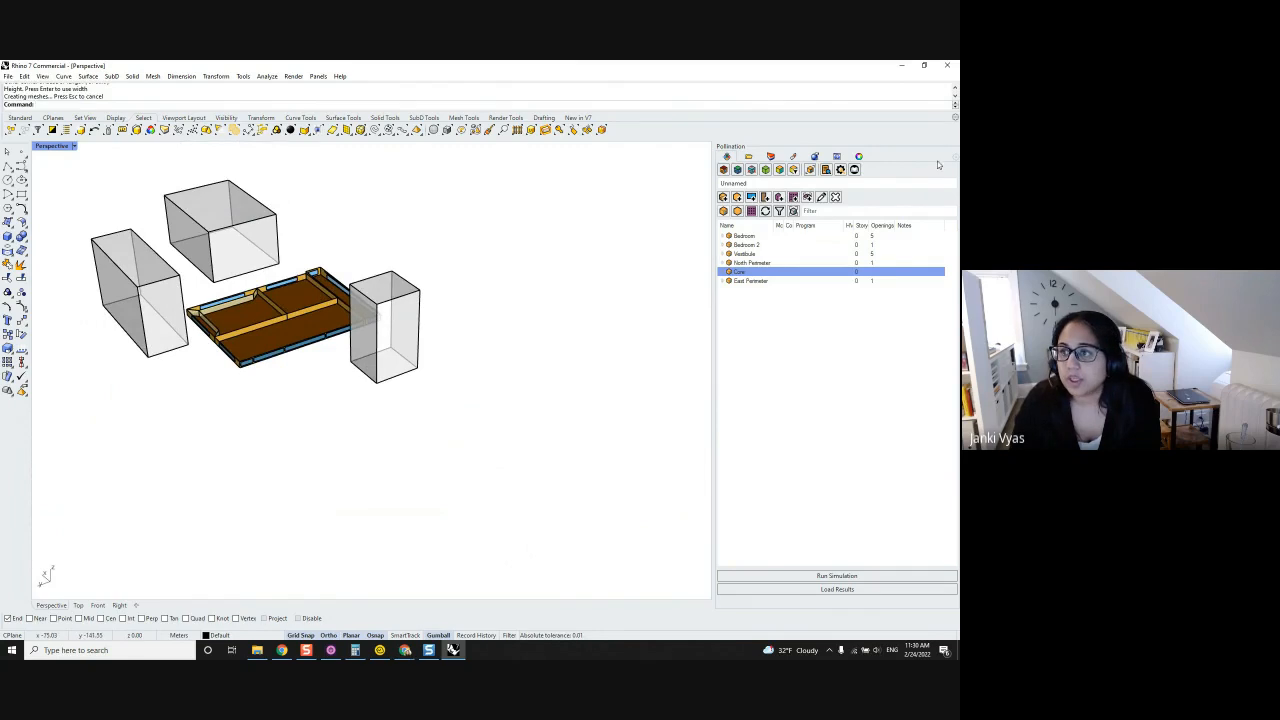
# Convert the three surrounding boxes into site context shades.
pyautogui.click(779, 198)
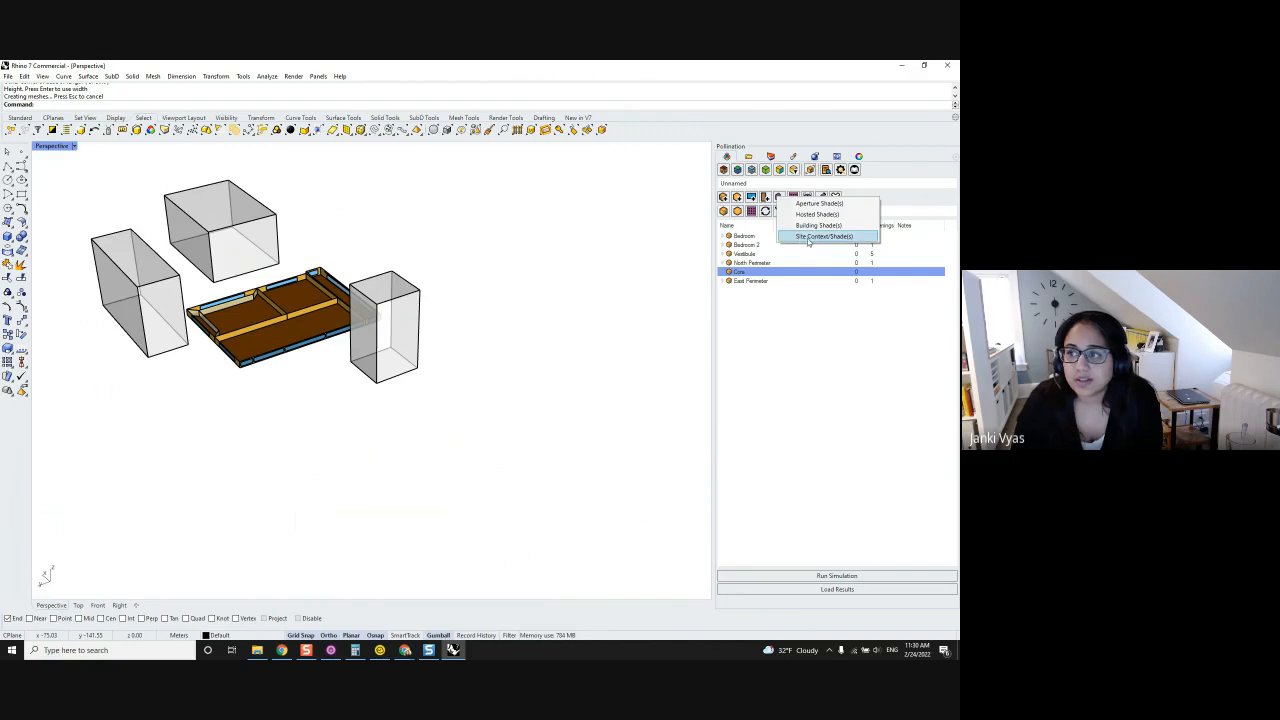
pyautogui.click(808, 237)
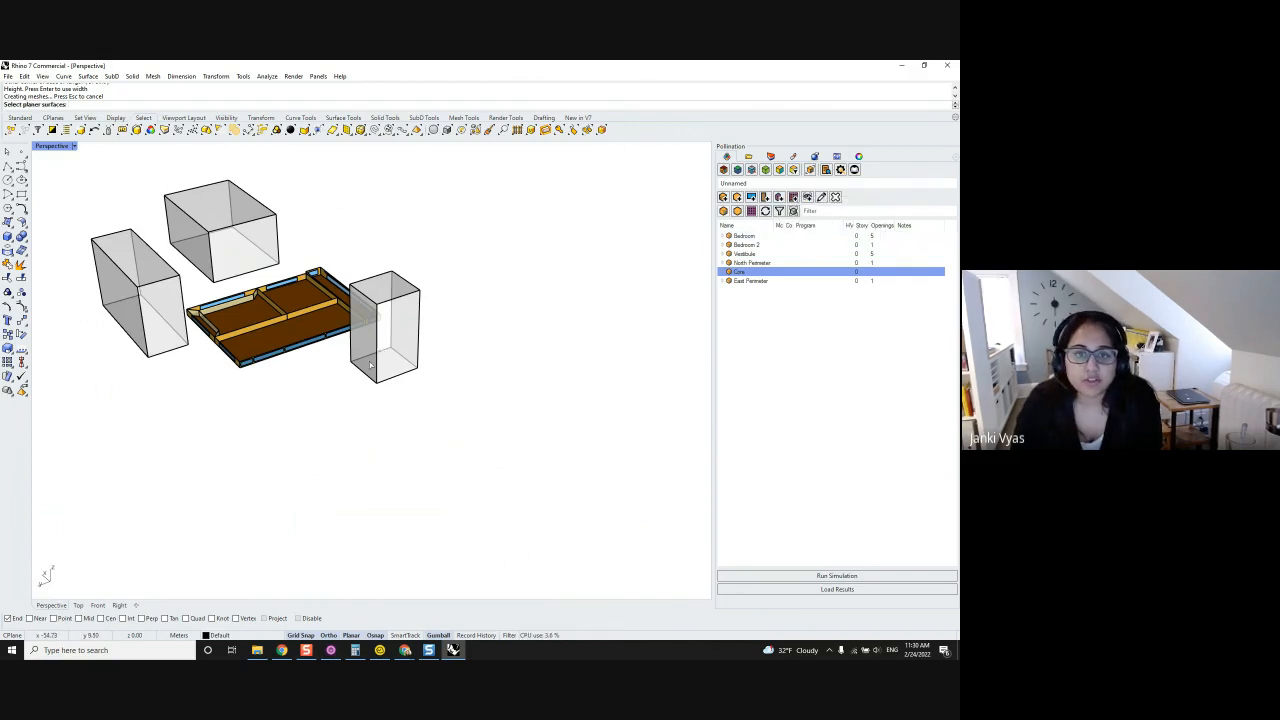
pyautogui.click(12, 239)
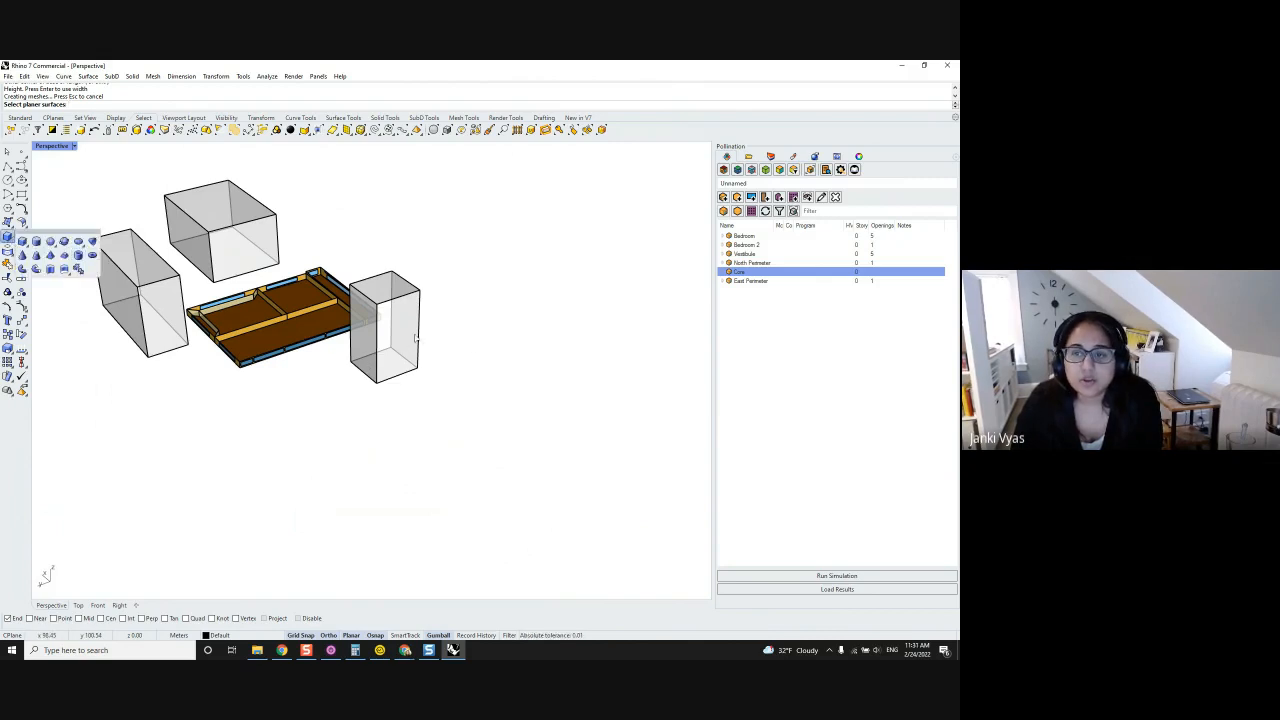
pyautogui.click(418, 338)
pyautogui.click(225, 232)
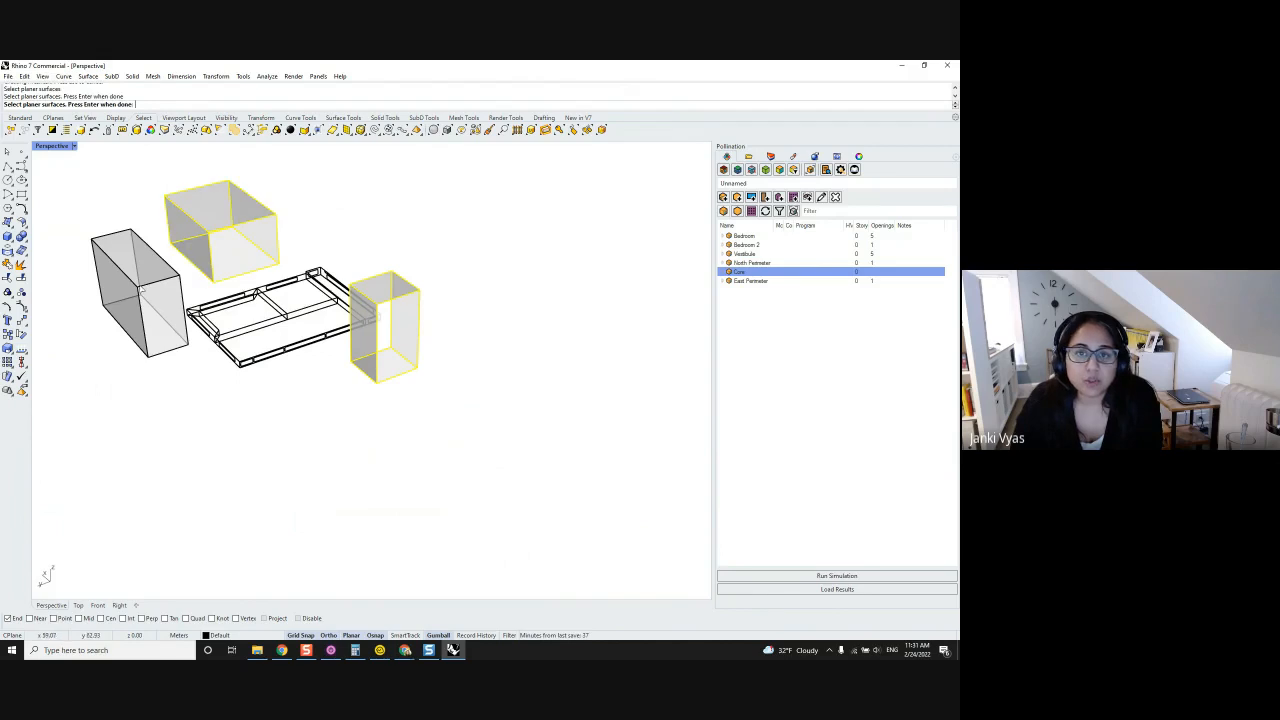
pyautogui.click(140, 300)
pyautogui.press('Return')
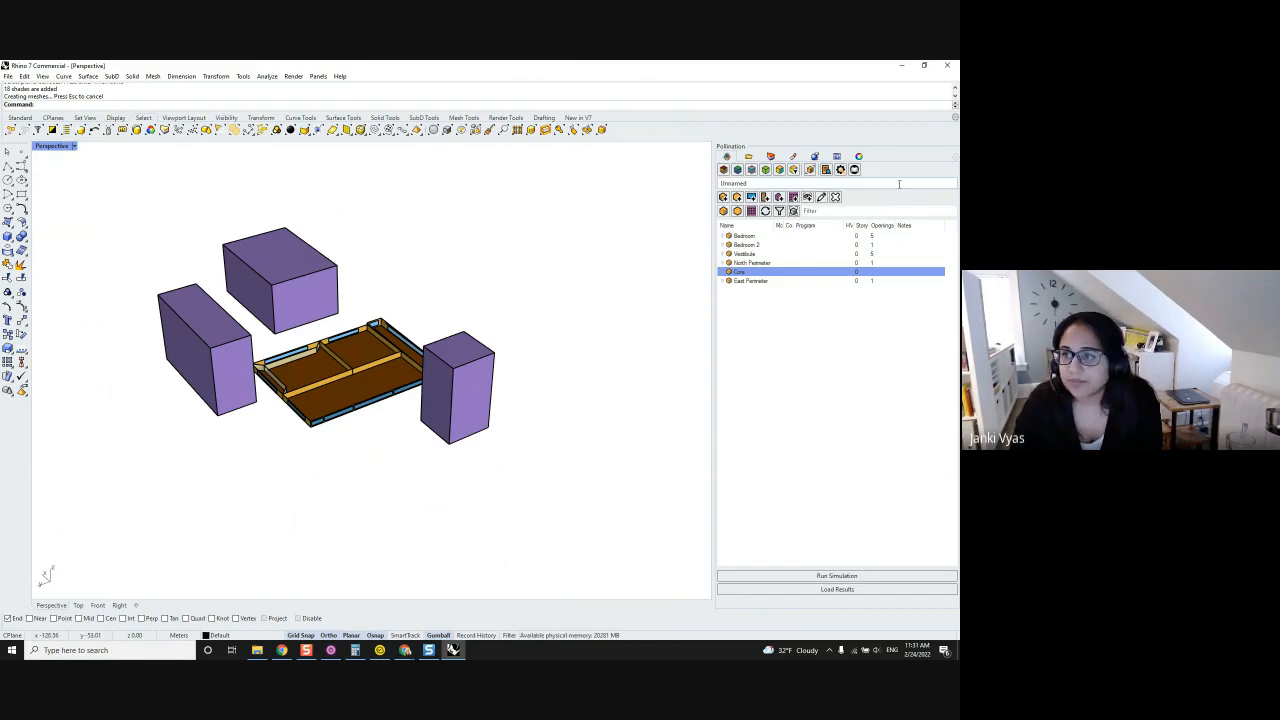
# Edit the properties of all rooms from Bedroom to East Perimeter and assign the 2019::ClimateZone4::SteelFramed construction set.
pyautogui.click(746, 236)
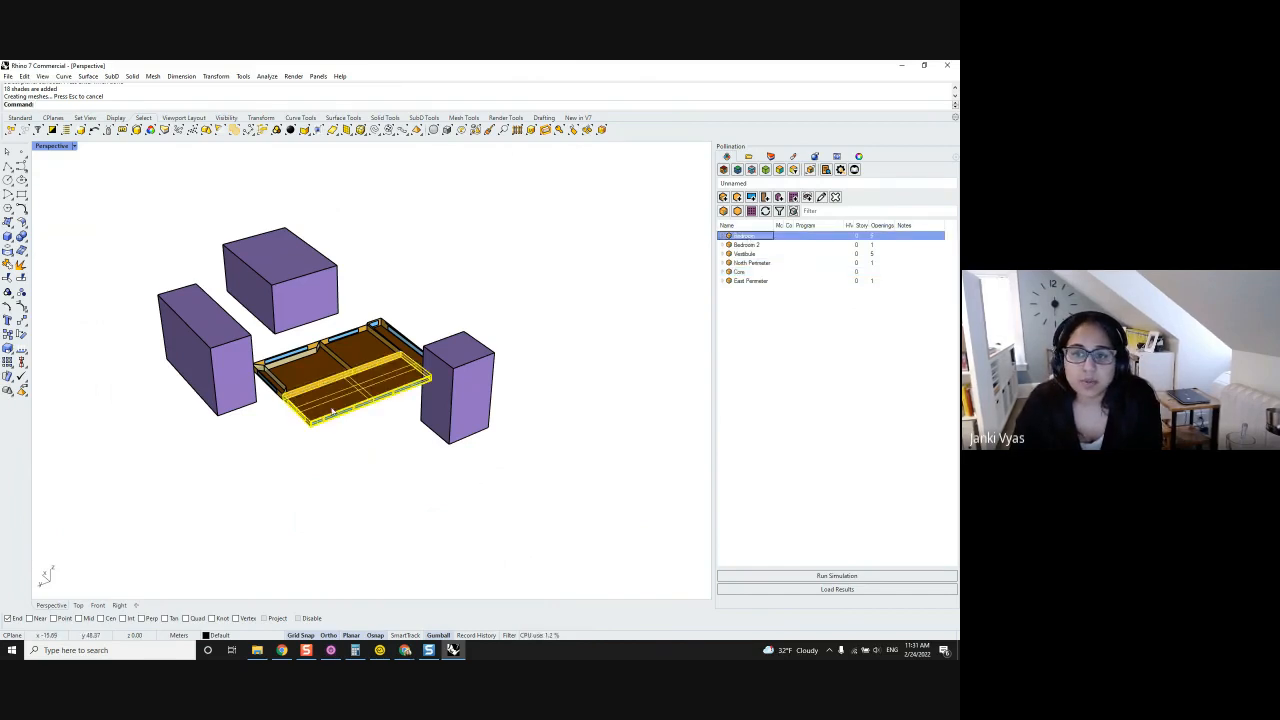
pyautogui.keyDown('shift'); pyautogui.click(753, 281); pyautogui.keyUp('shift')
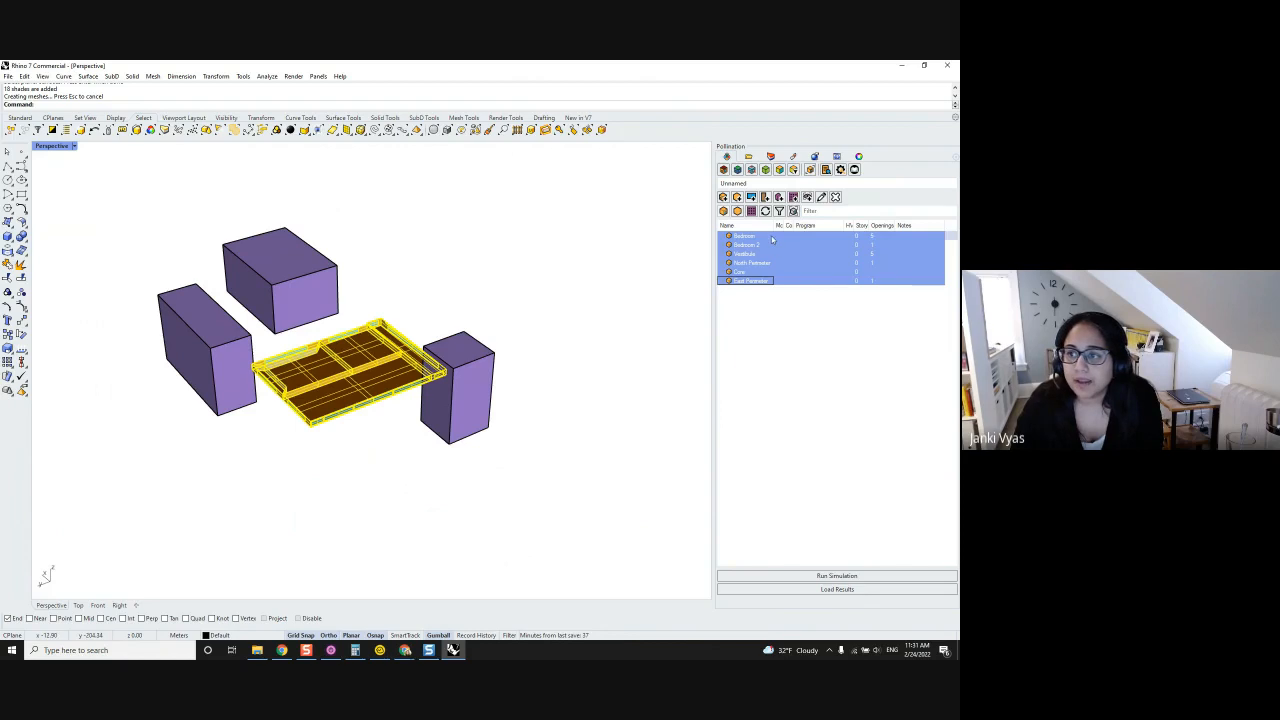
pyautogui.click(821, 199)
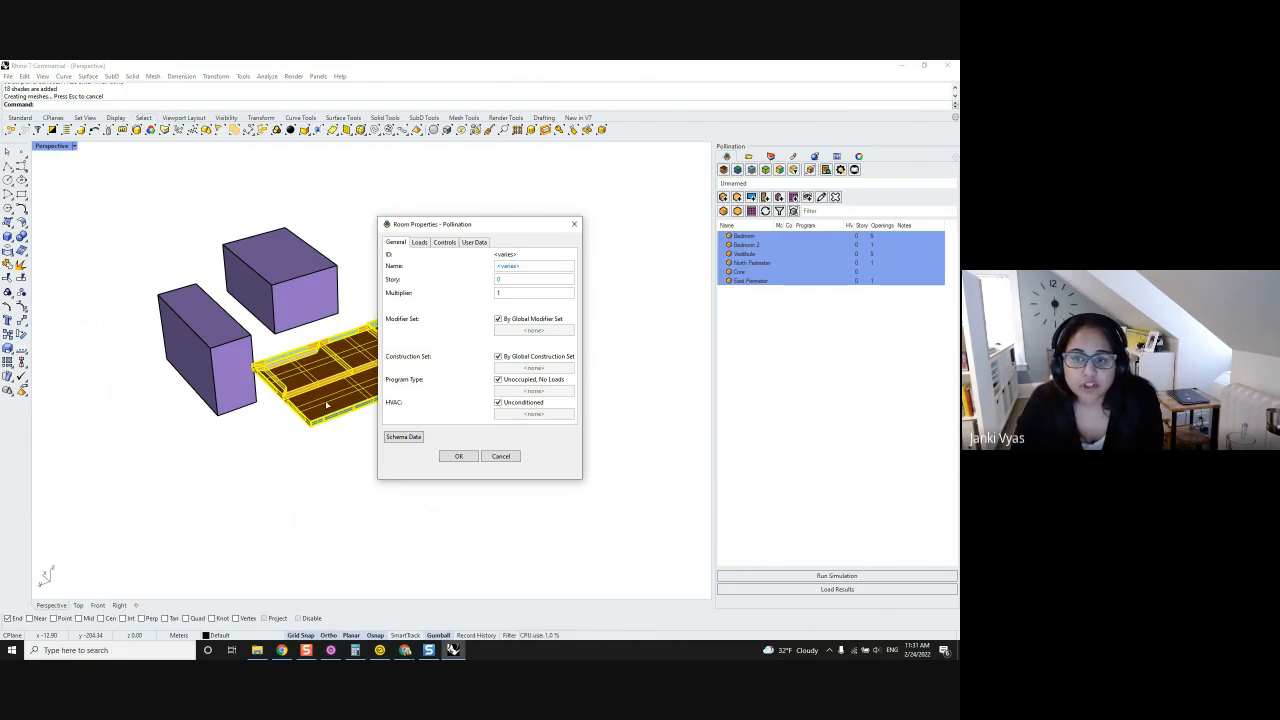
pyautogui.click(498, 357)
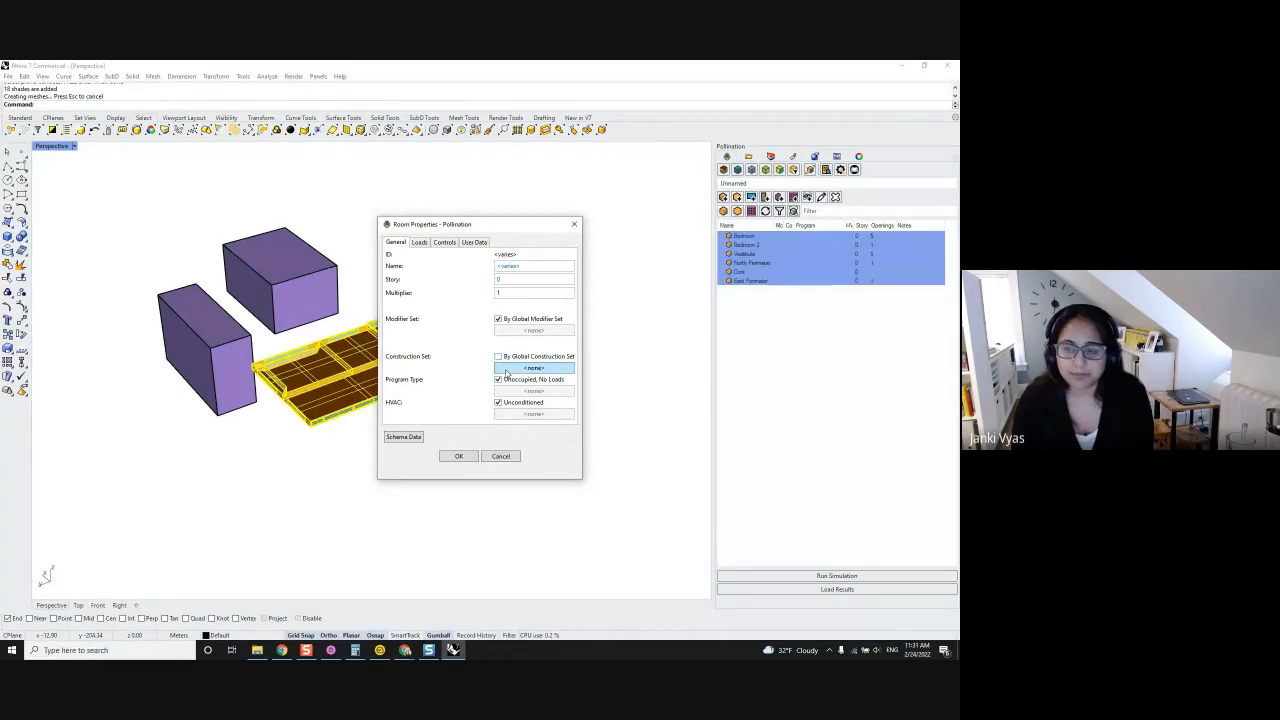
pyautogui.click(508, 369)
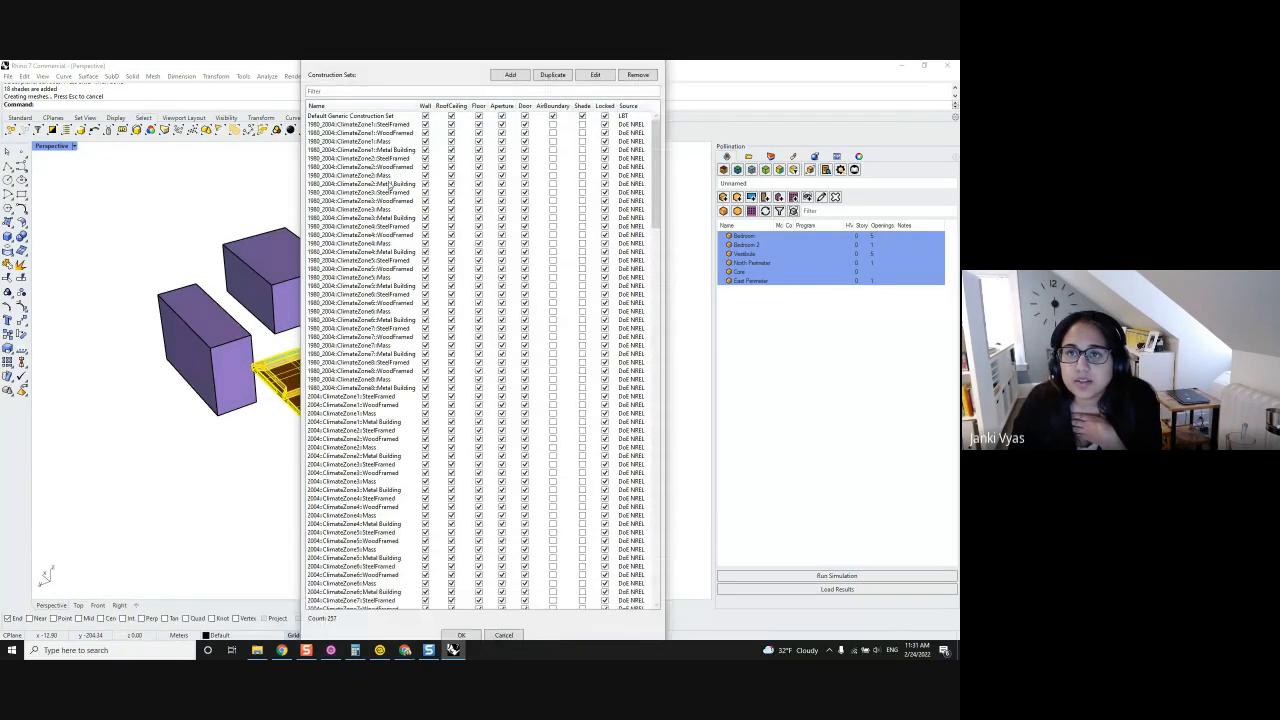
pyautogui.click(347, 92)
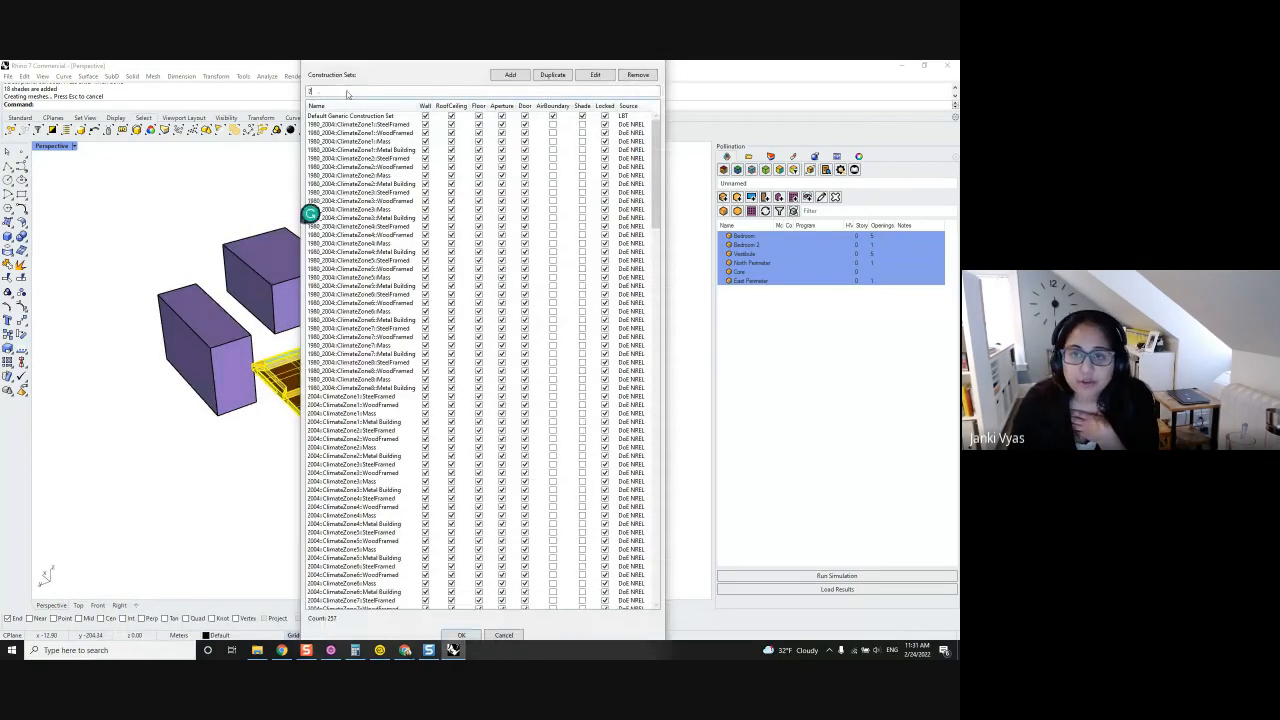
pyautogui.write('2019')
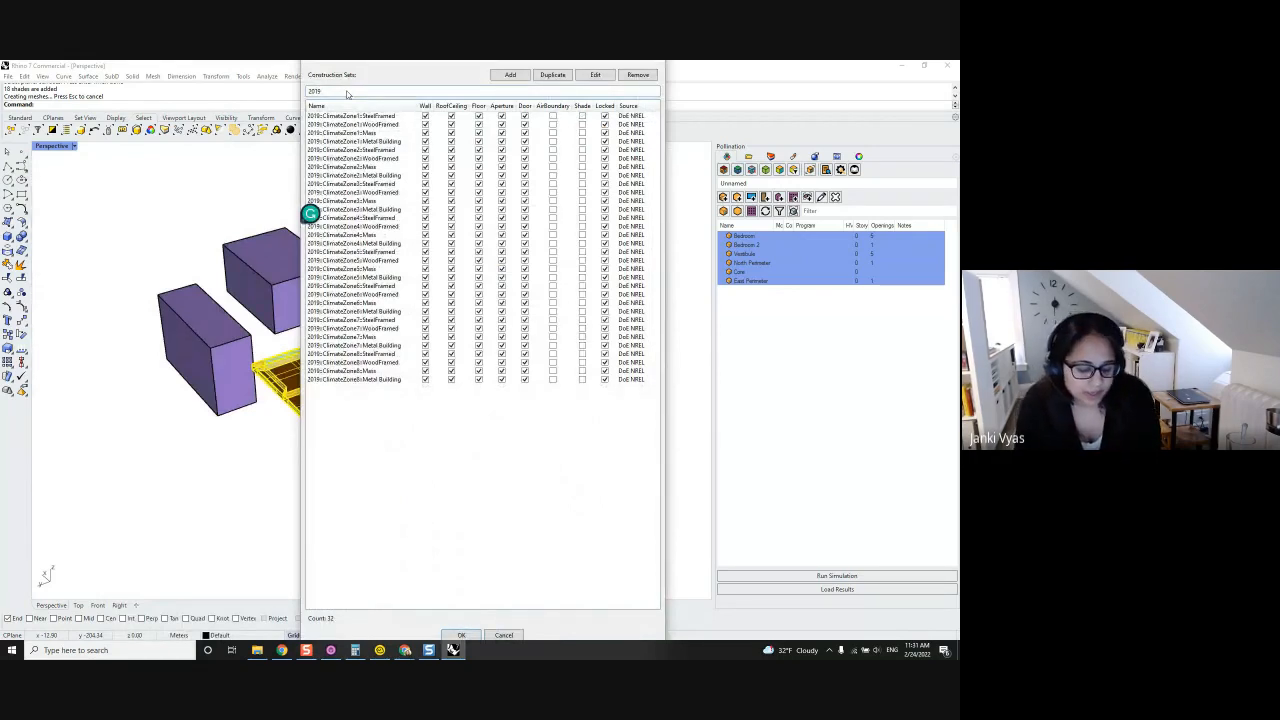
pyautogui.write('im')
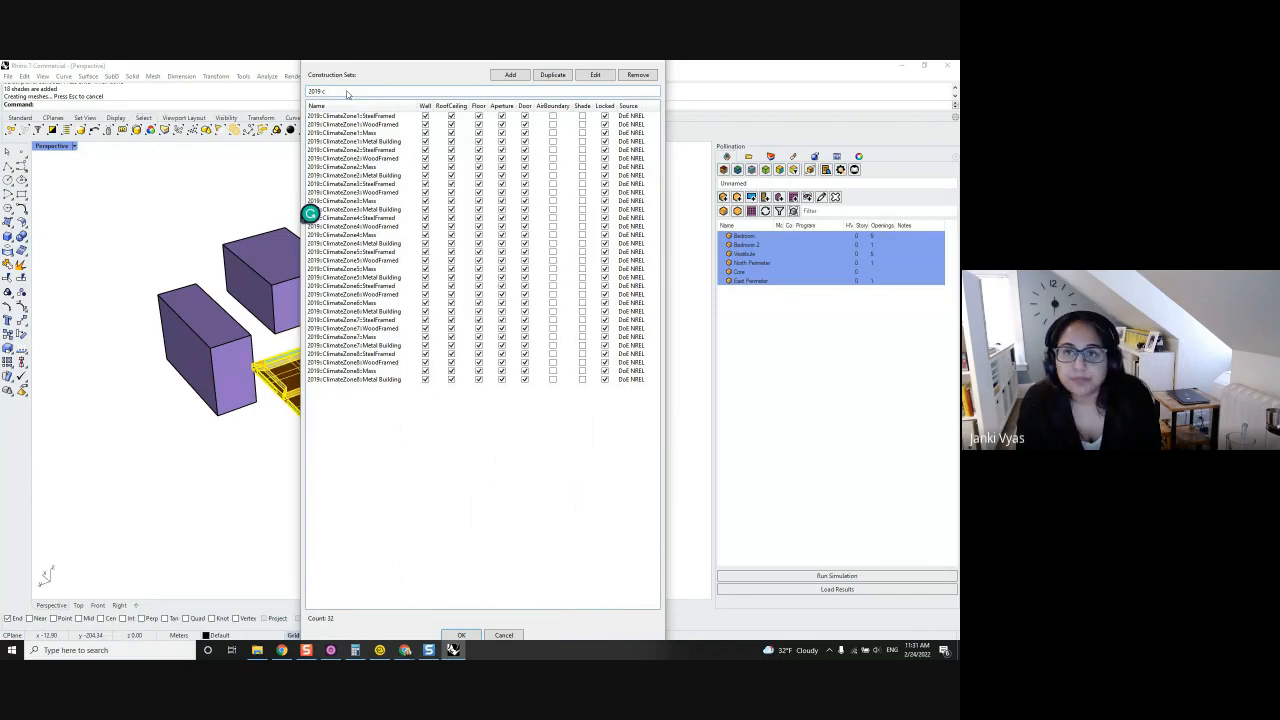
pyautogui.write('4')
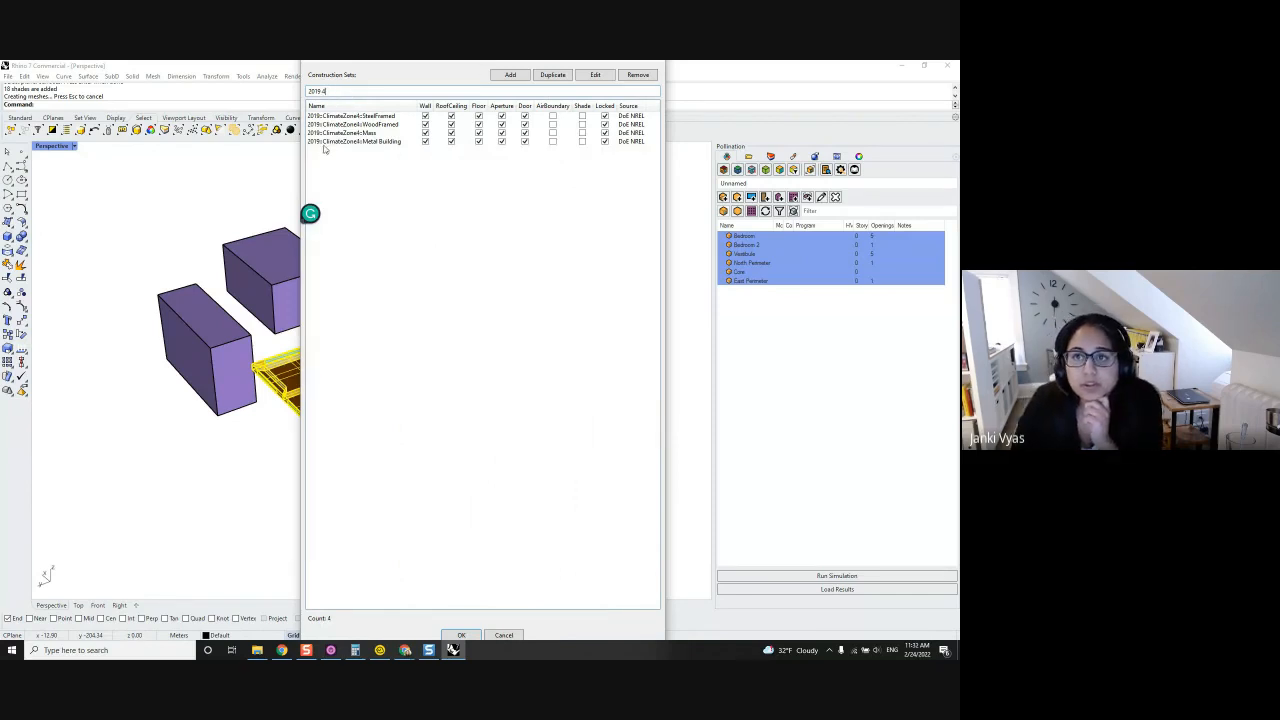
pyautogui.click(372, 117)
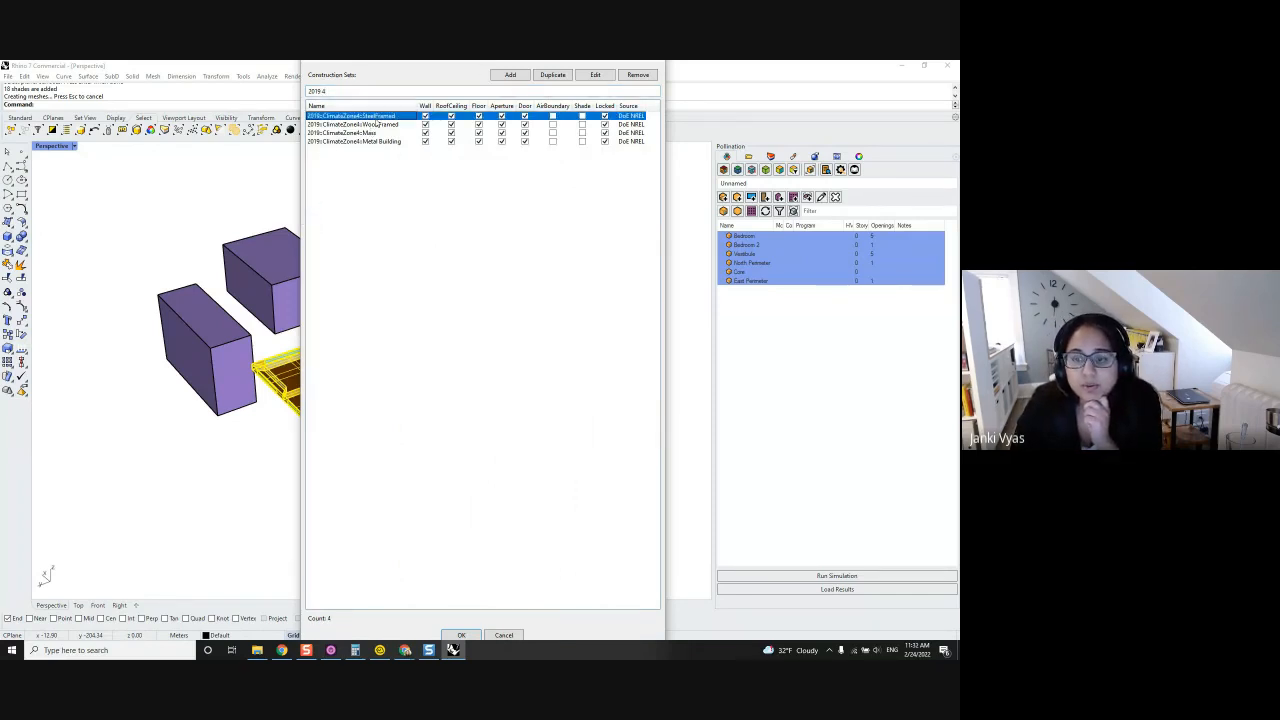
pyautogui.click(472, 637)
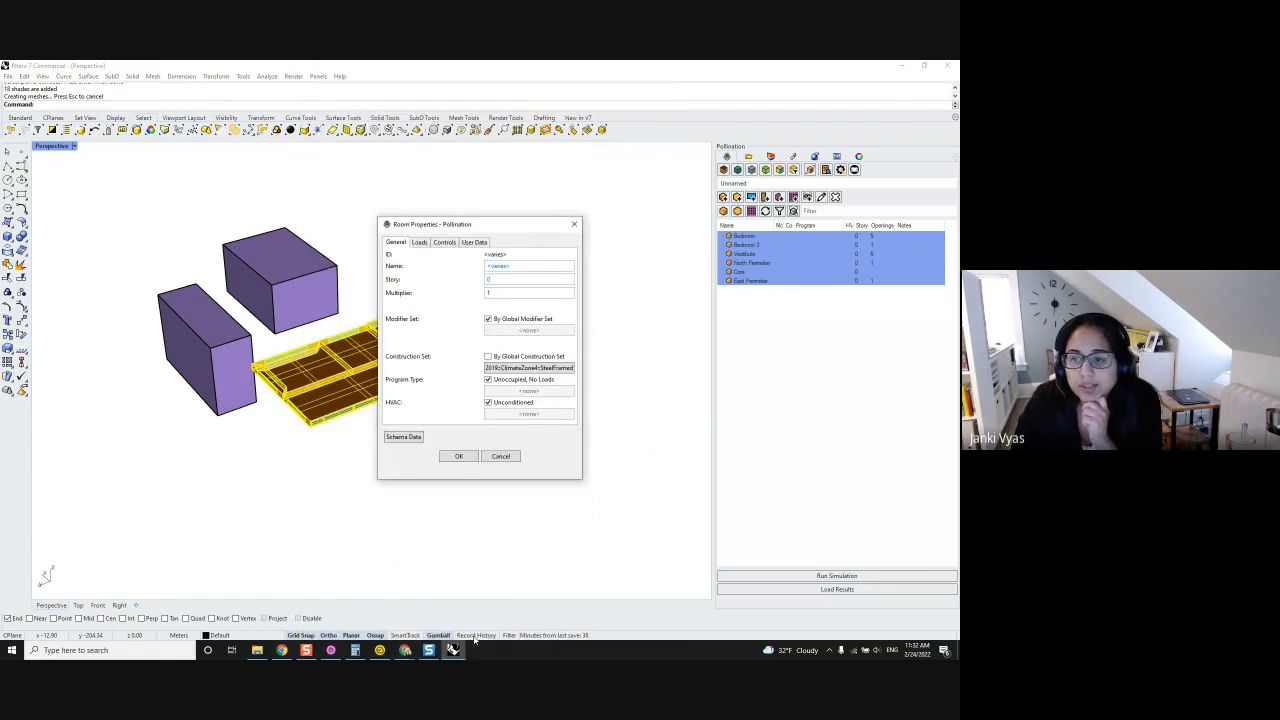
# Assign the 2019::MidriseApartment::Apartment program type to the selected rooms in place of Unoccupied, No Loads.
pyautogui.click(488, 380)
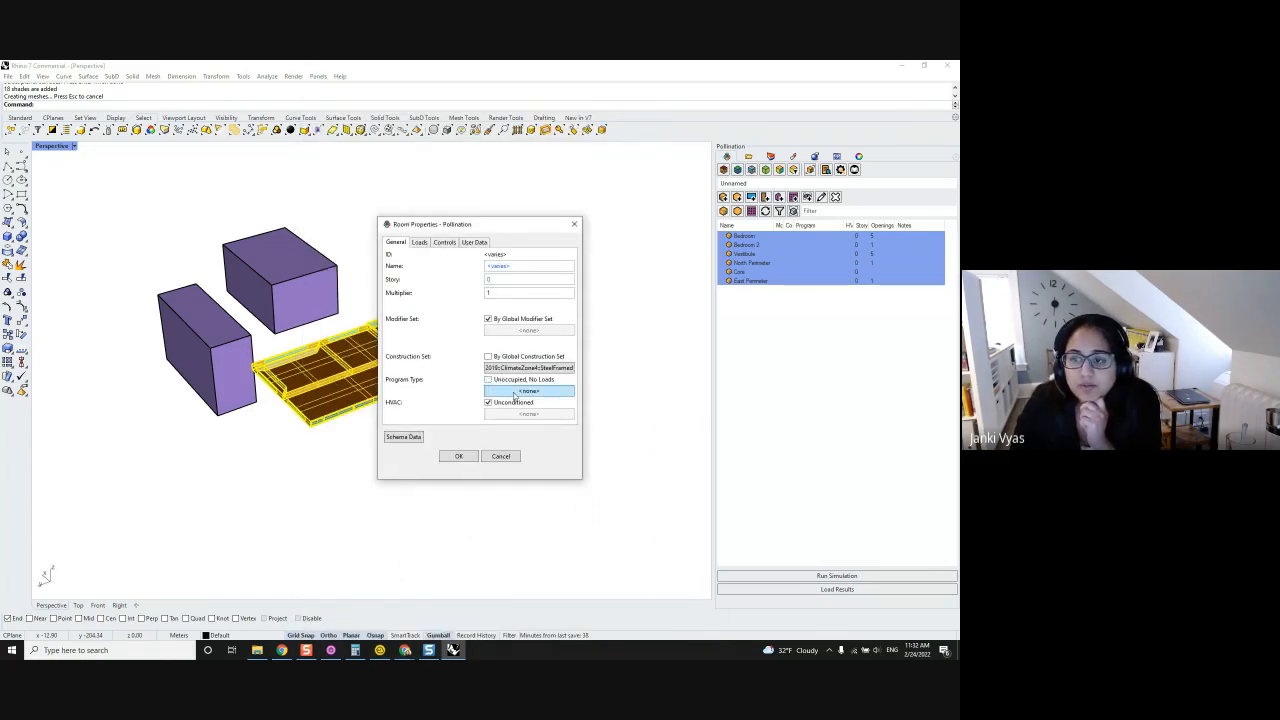
pyautogui.click(528, 391)
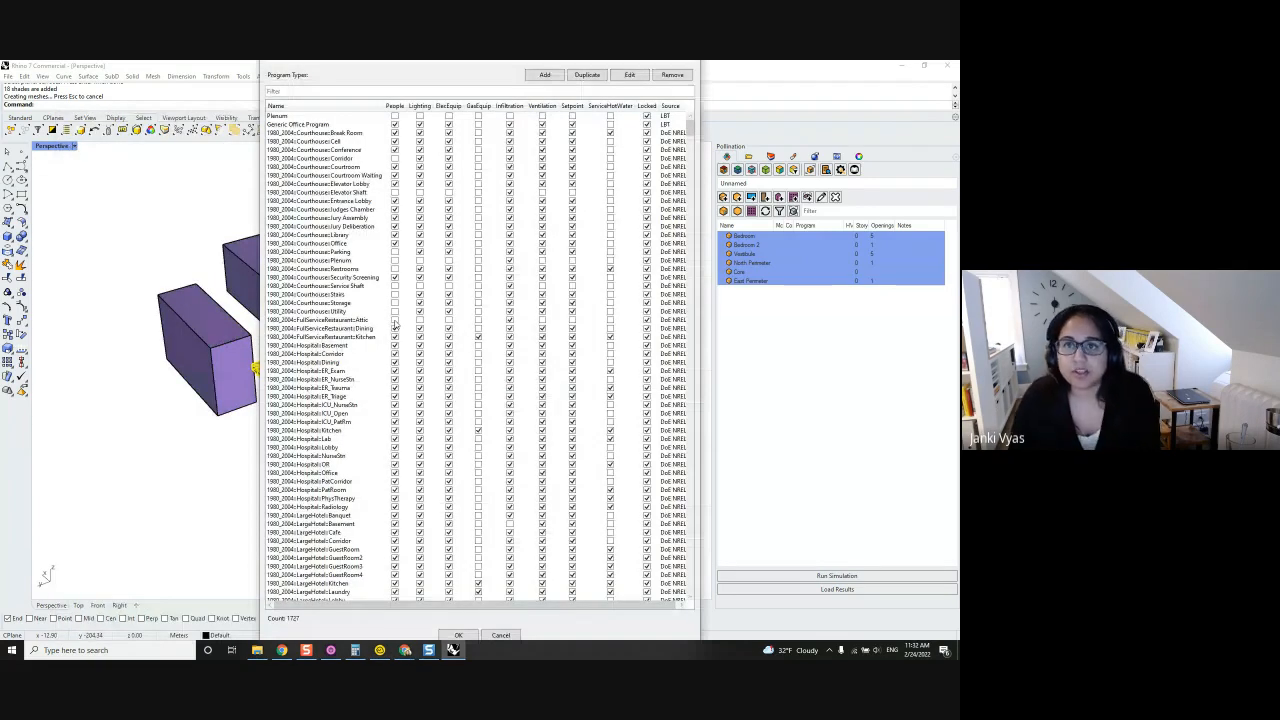
pyautogui.write('201')
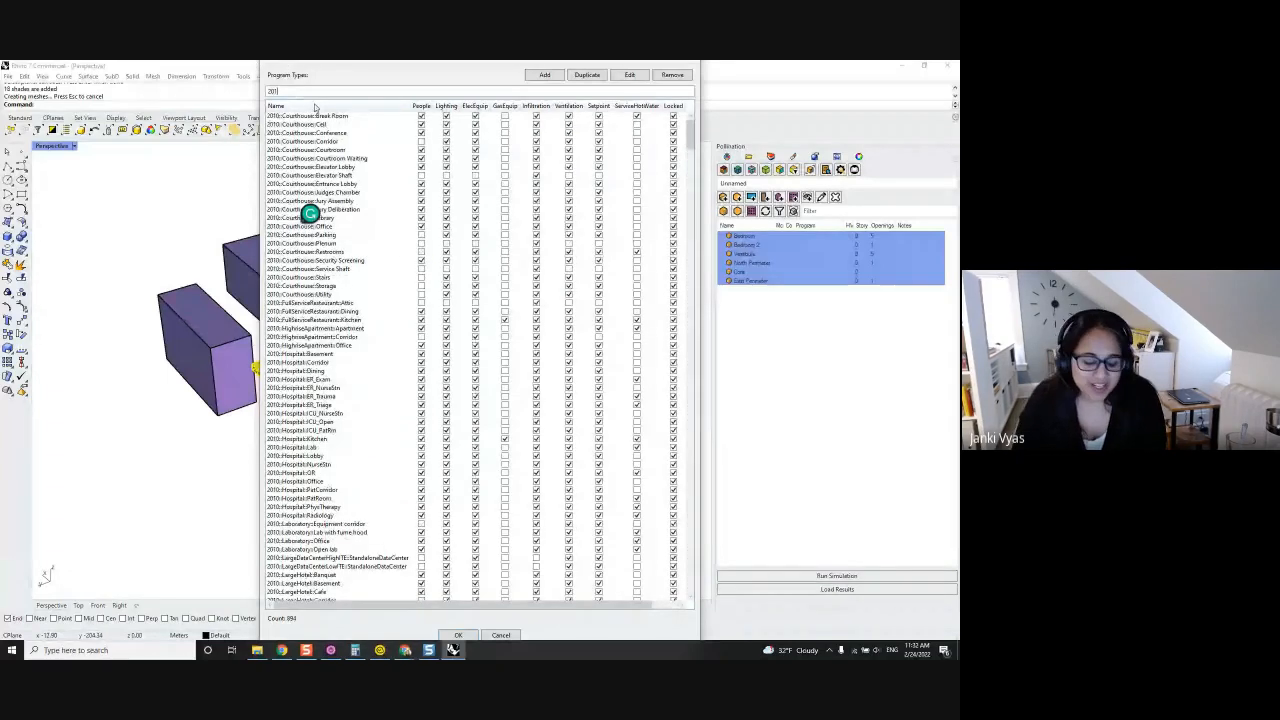
pyautogui.write('9')
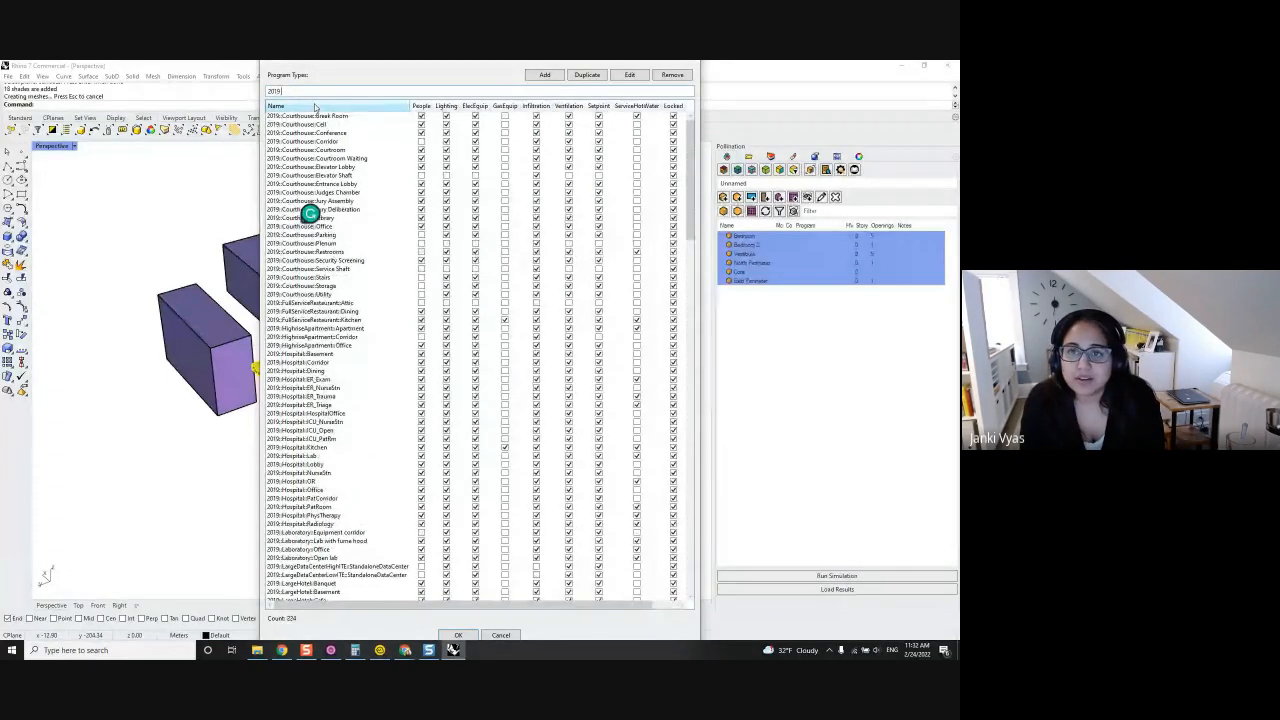
pyautogui.write(' Mid')
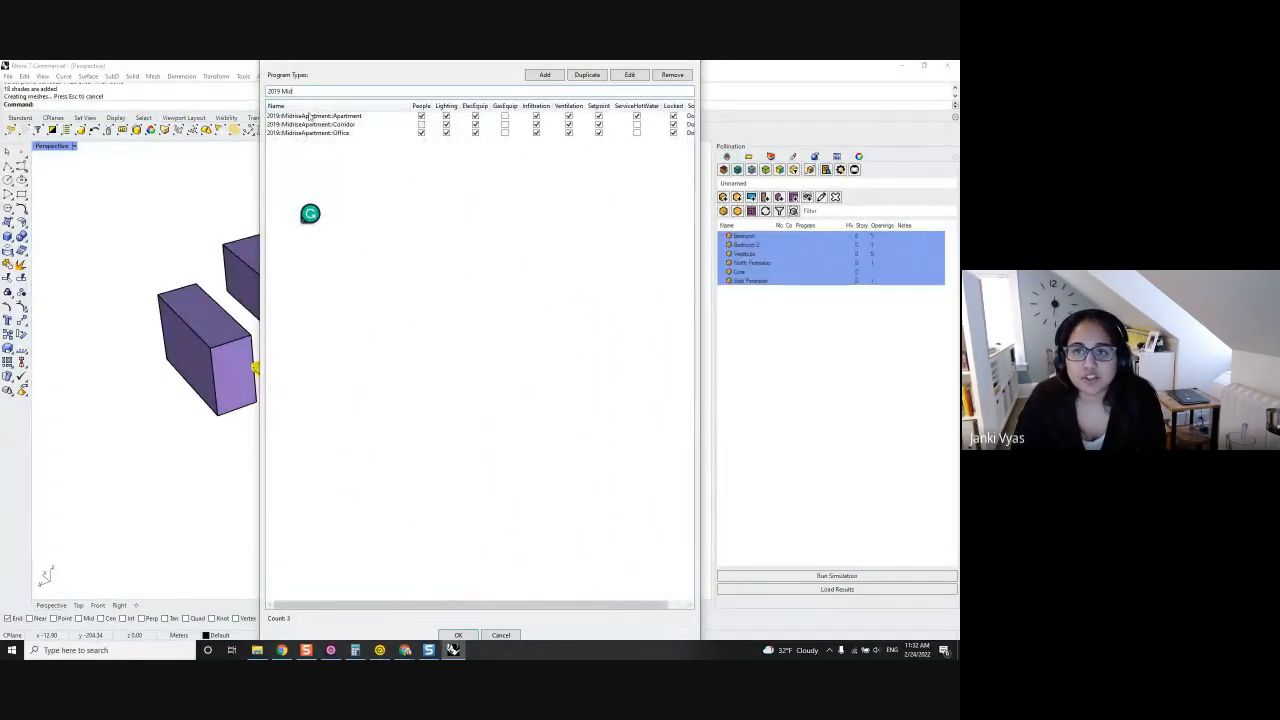
pyautogui.click(312, 117)
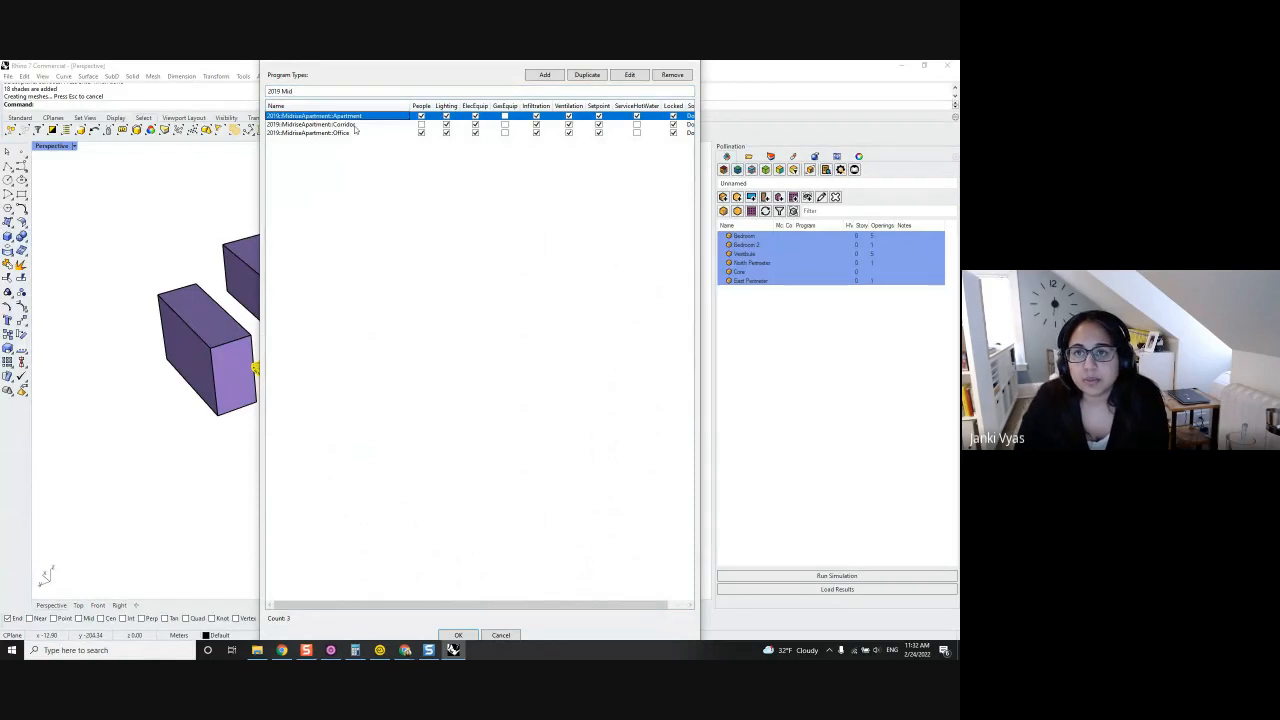
pyautogui.click(463, 636)
pyautogui.click(333, 118)
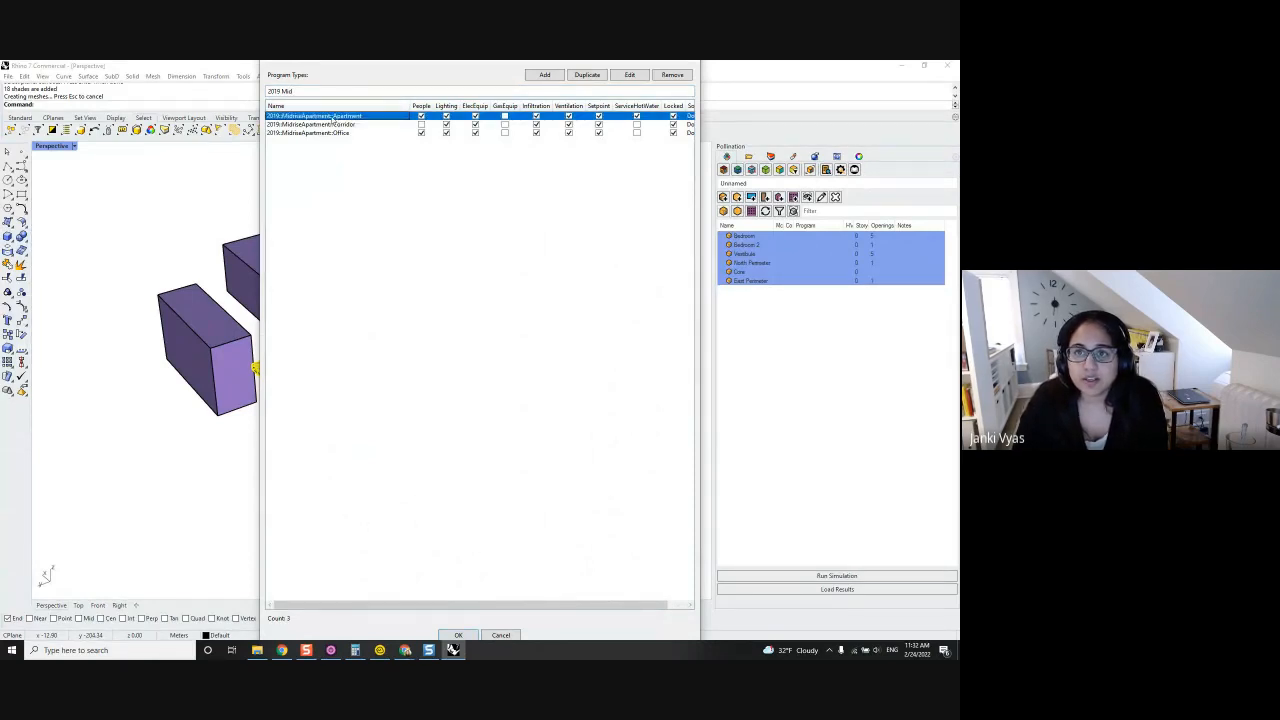
pyautogui.click(458, 636)
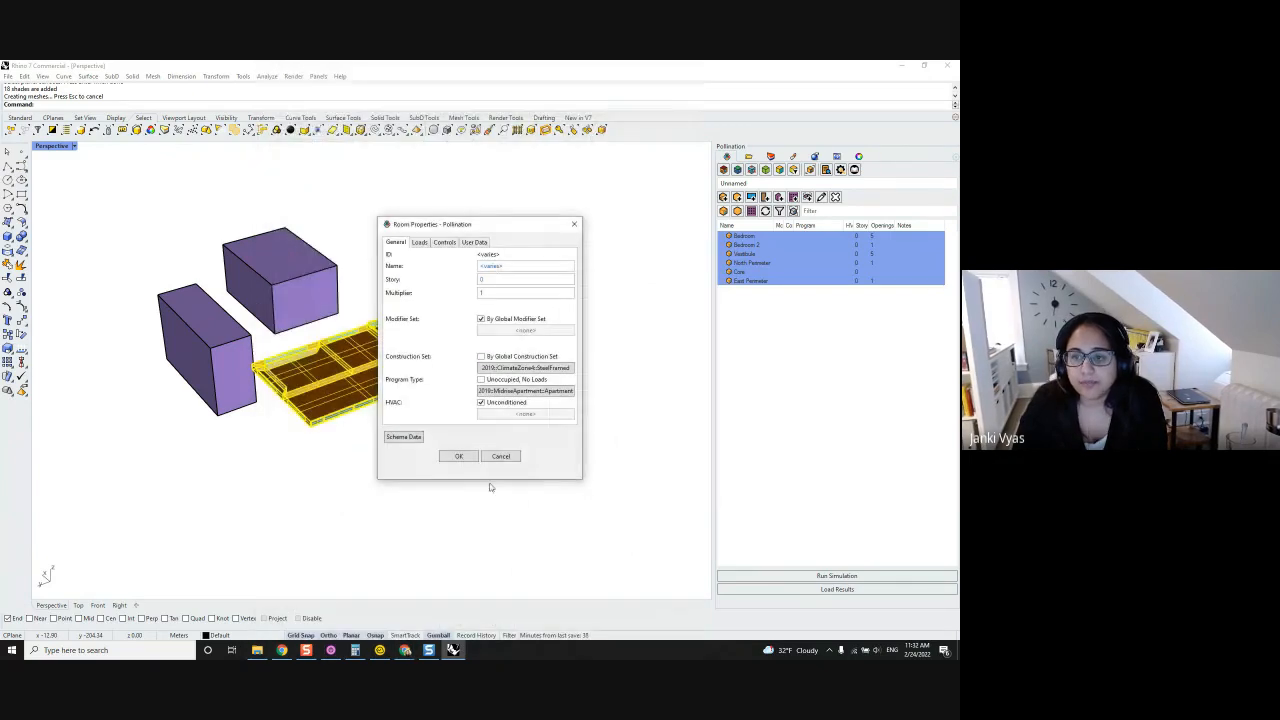
# Replace Unconditioned with a new OpenStudio library HVAC: Heating Cooling with DOAS, DOAS with water source heat pumps, equipment with ground source heat pump.
pyautogui.click(481, 403)
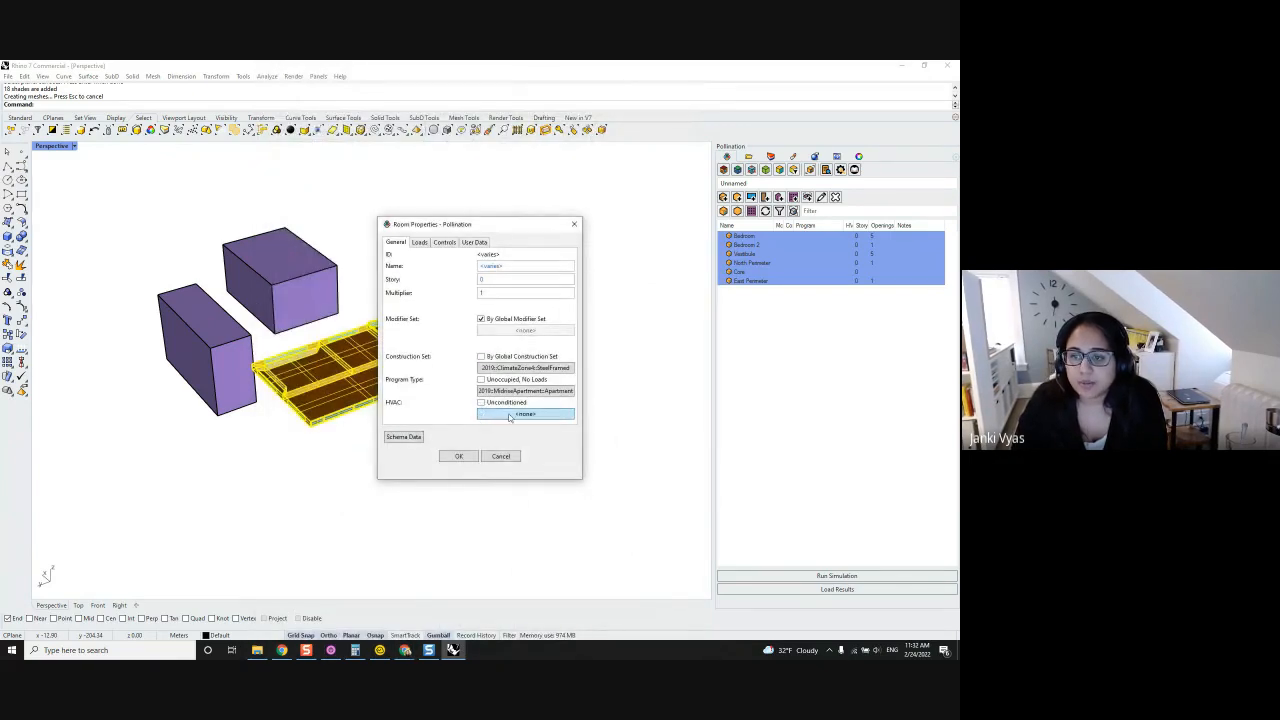
pyautogui.click(512, 414)
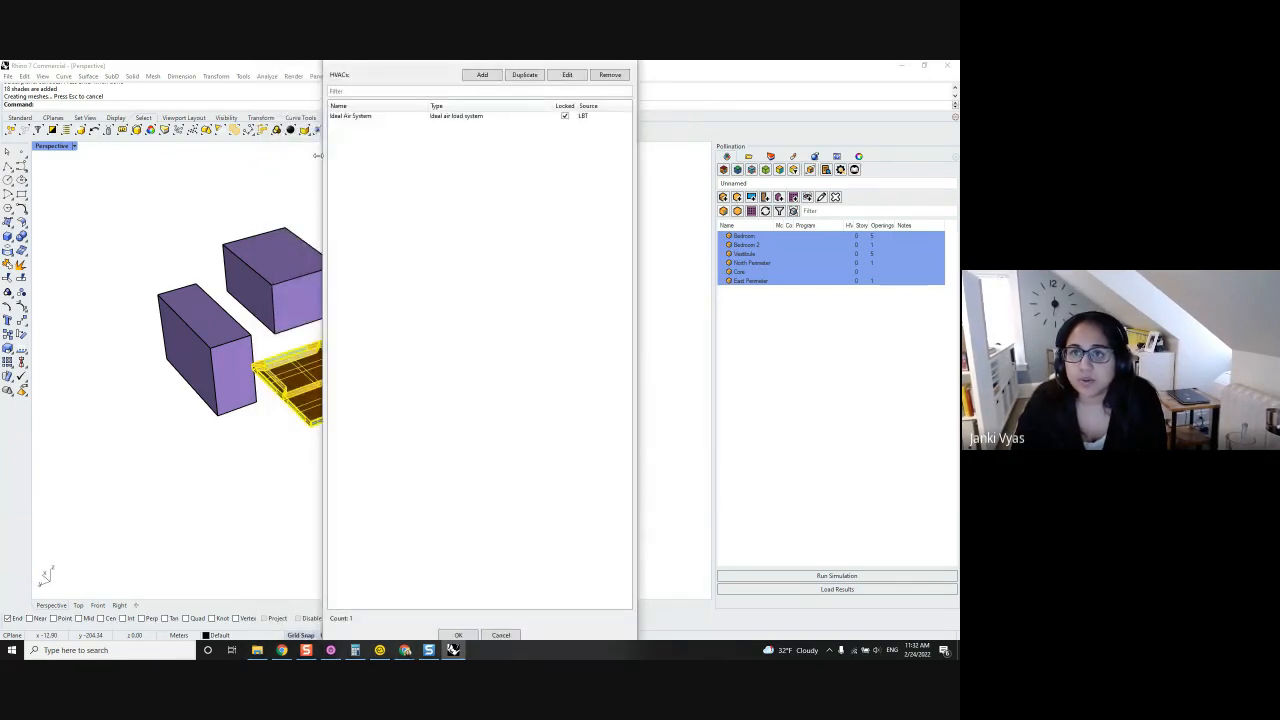
pyautogui.click(346, 117)
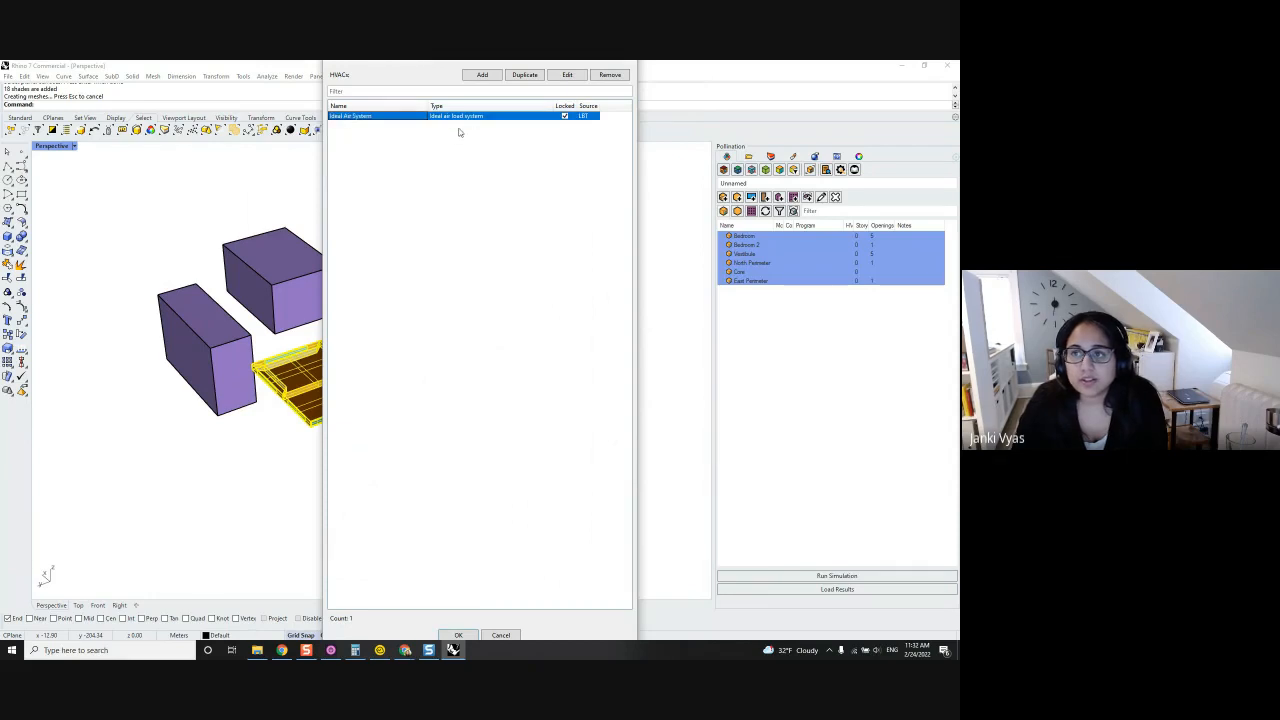
pyautogui.click(483, 75)
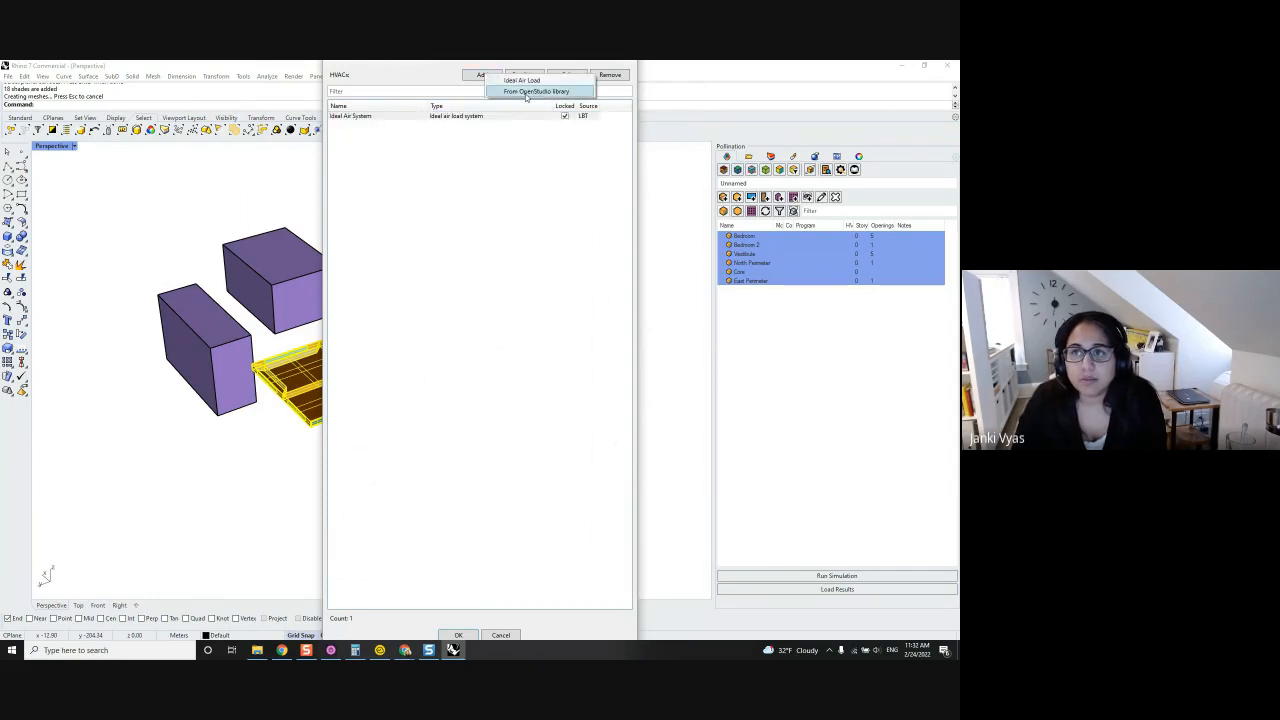
pyautogui.click(525, 94)
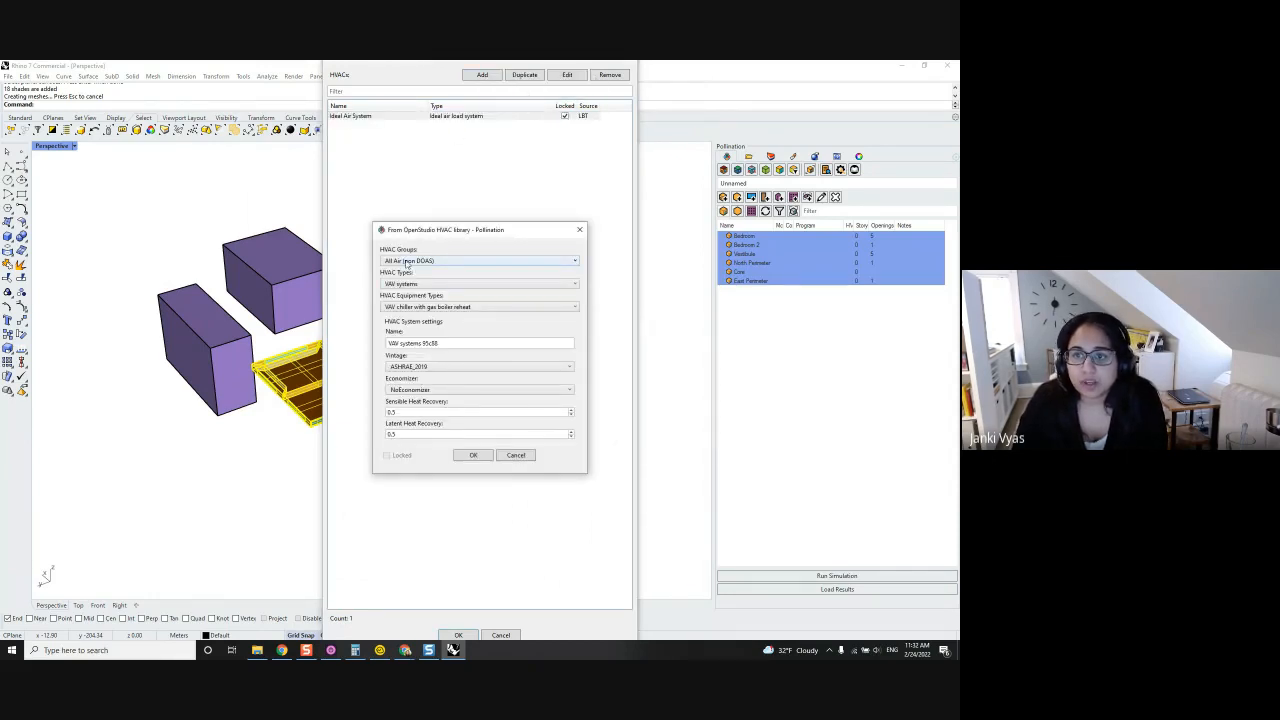
pyautogui.click(408, 261)
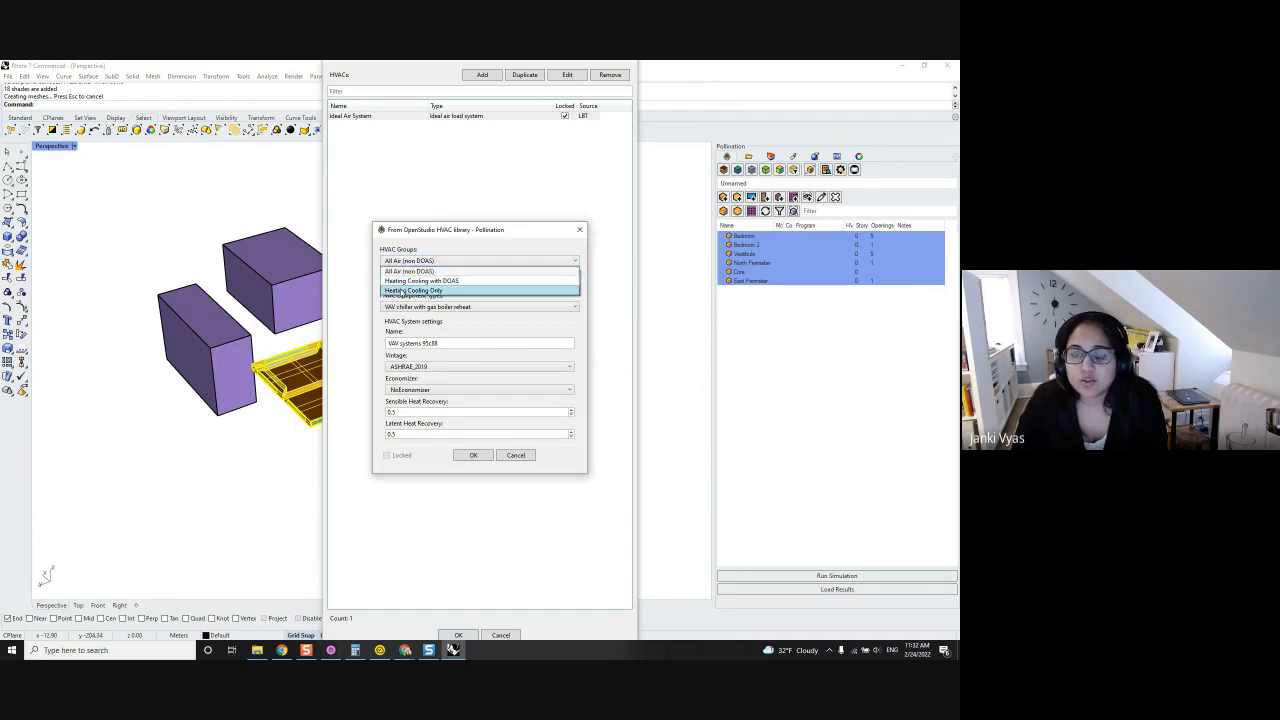
pyautogui.click(424, 281)
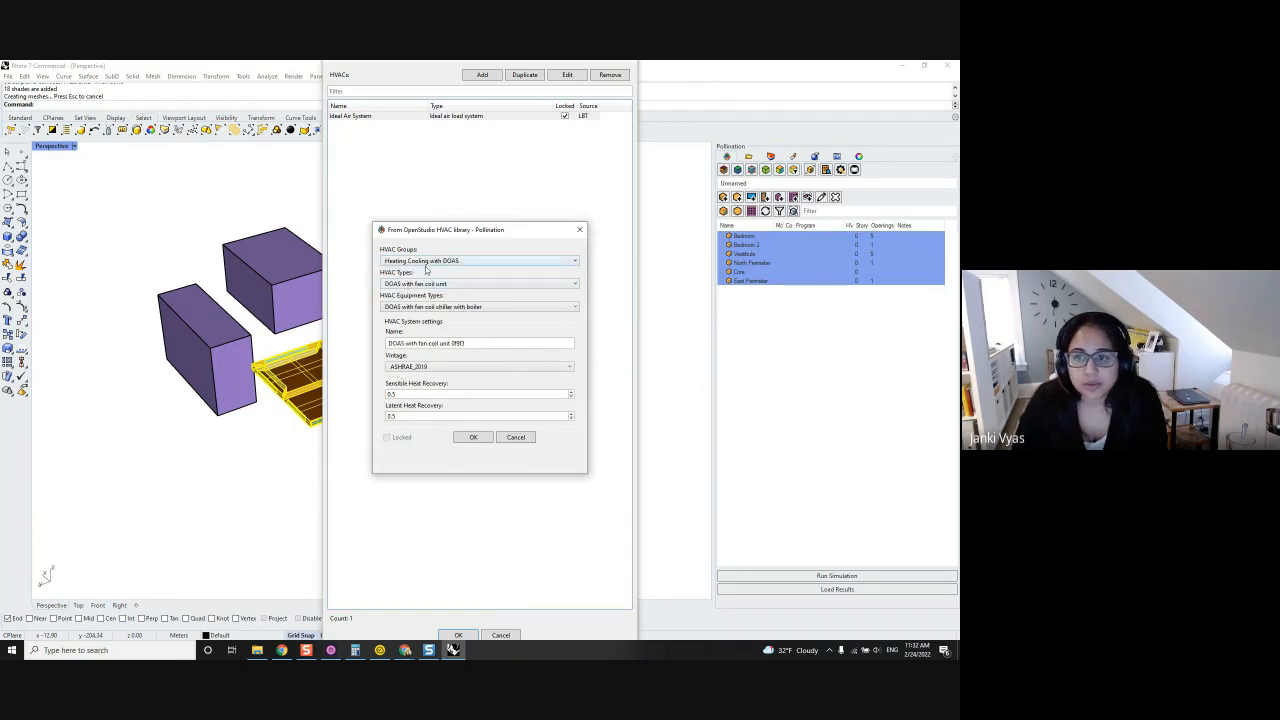
pyautogui.click(416, 284)
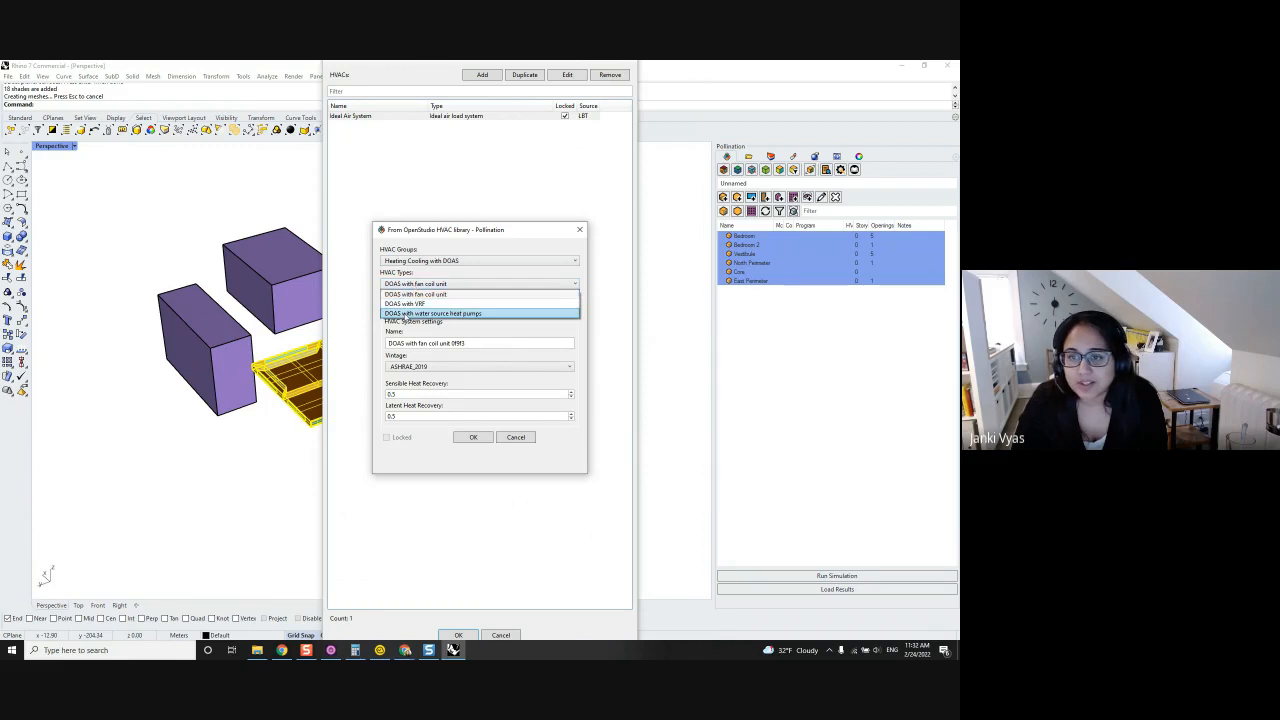
pyautogui.click(405, 314)
pyautogui.click(410, 307)
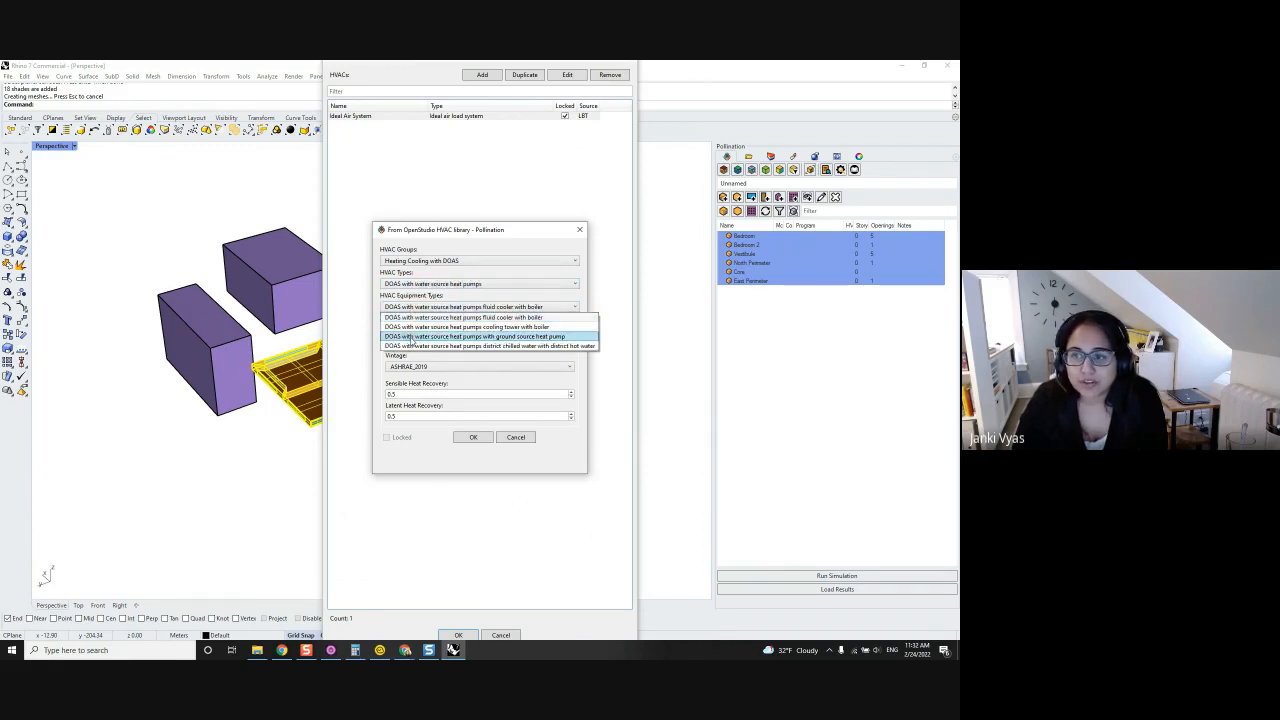
pyautogui.click(410, 337)
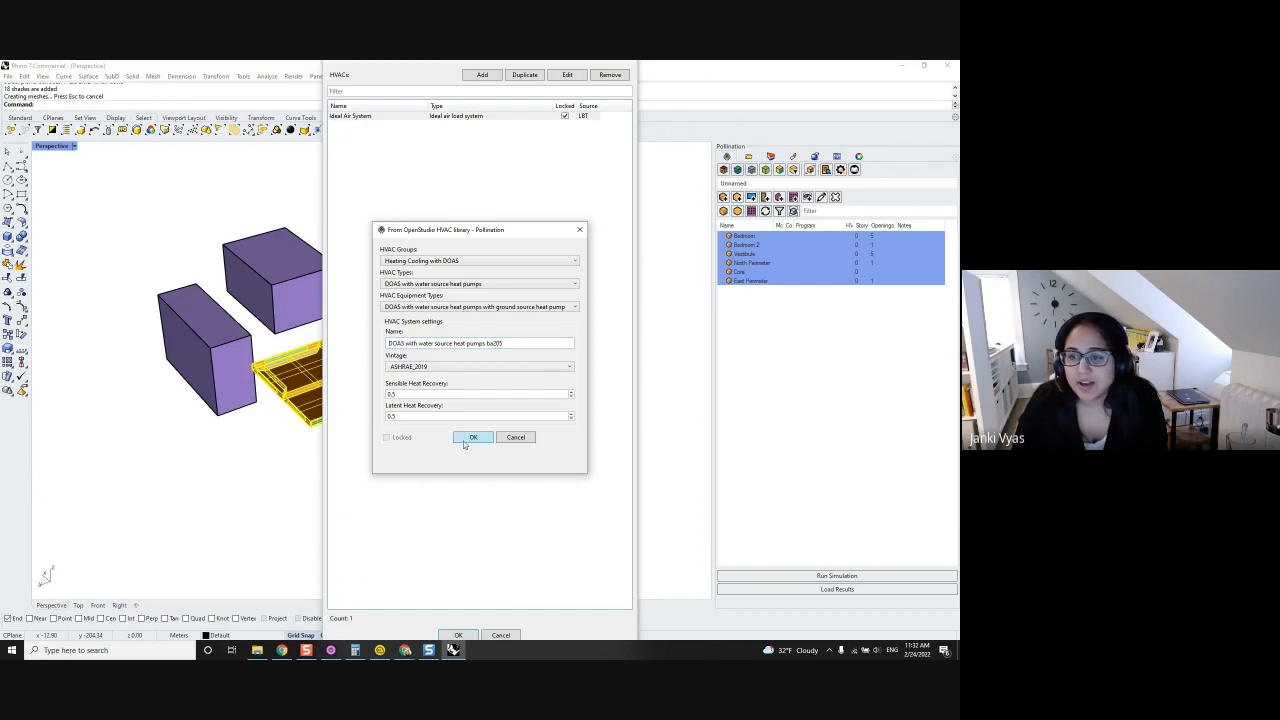
pyautogui.click(471, 438)
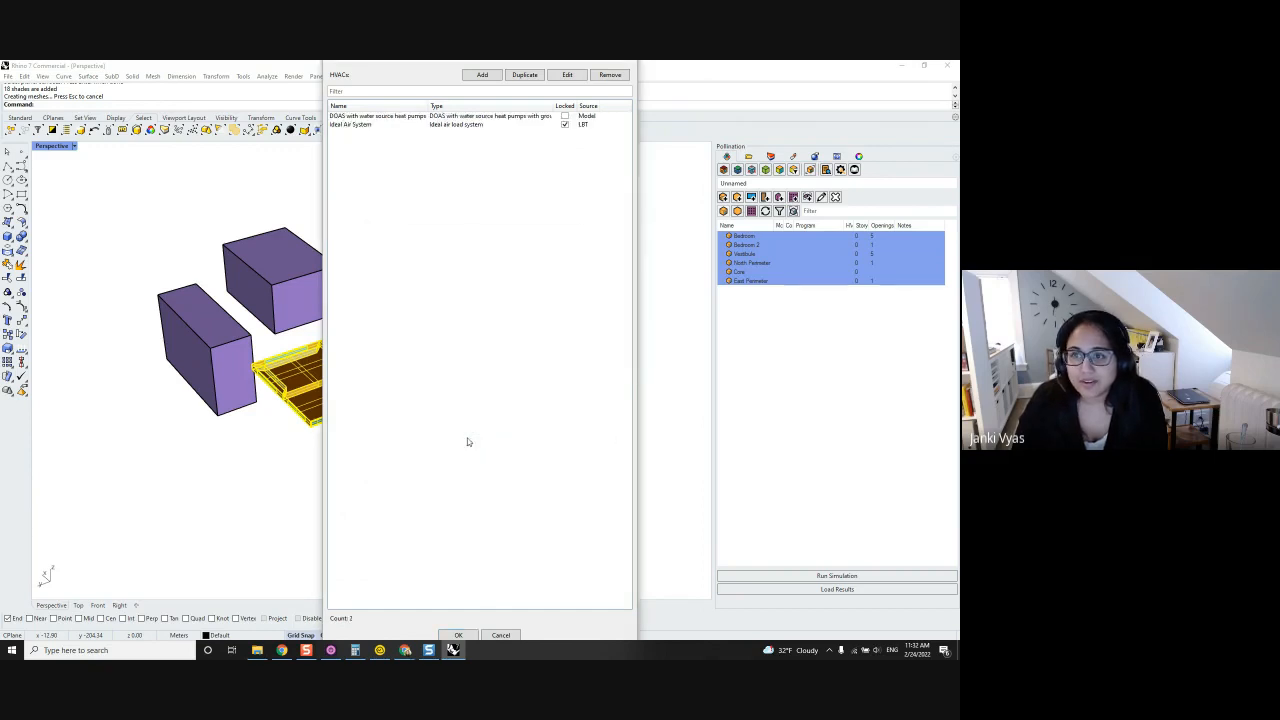
# Assign the DOAS with water source heat pumps system to all selected rooms and apply the room properties.
pyautogui.click(382, 117)
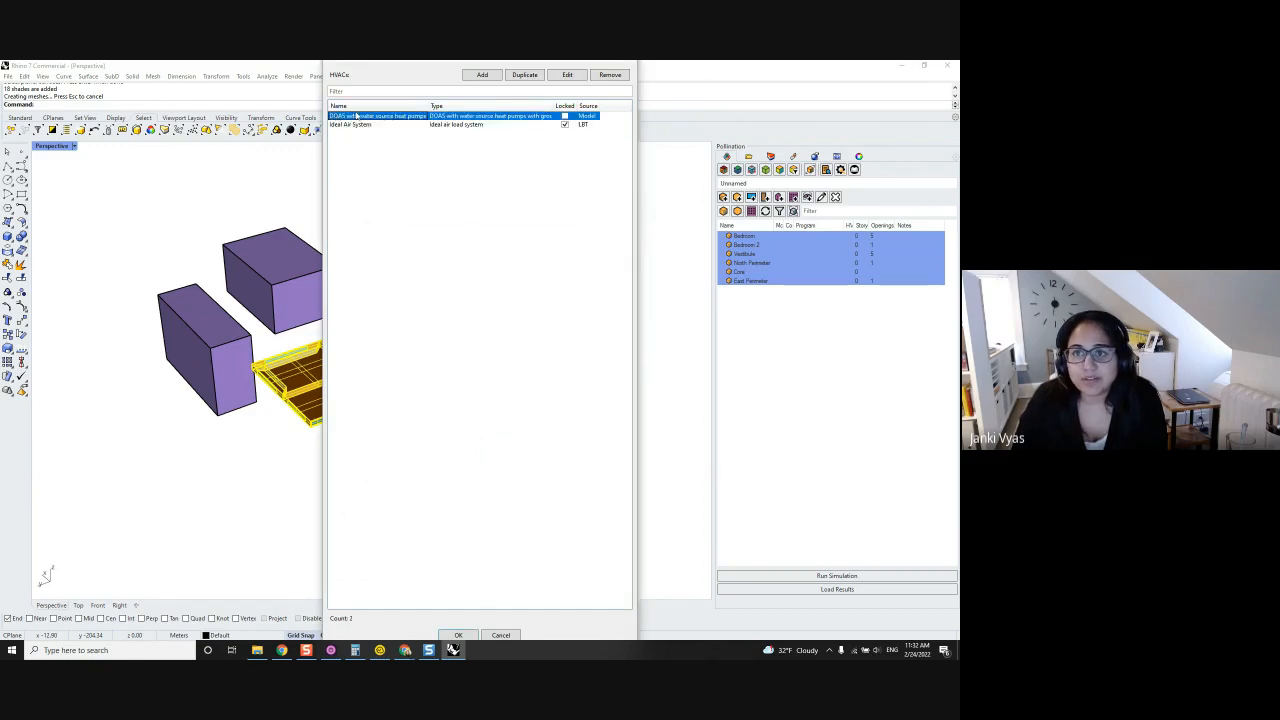
pyautogui.click(457, 636)
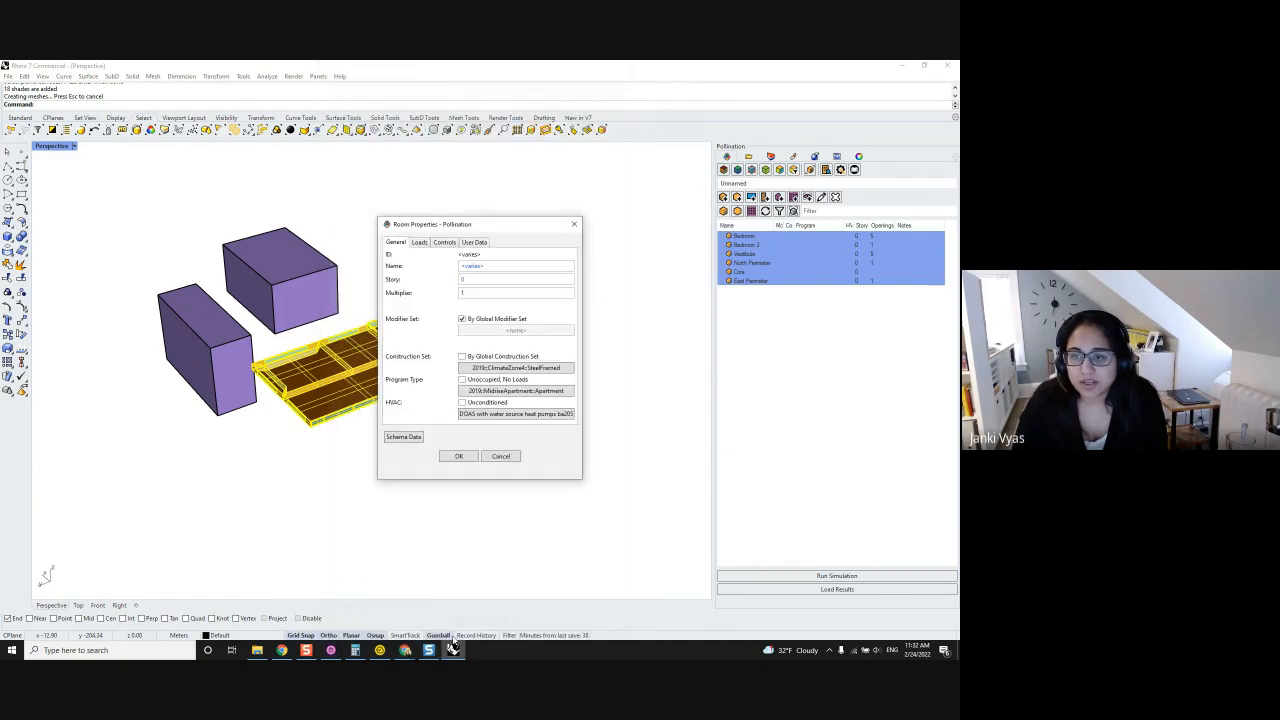
pyautogui.click(458, 456)
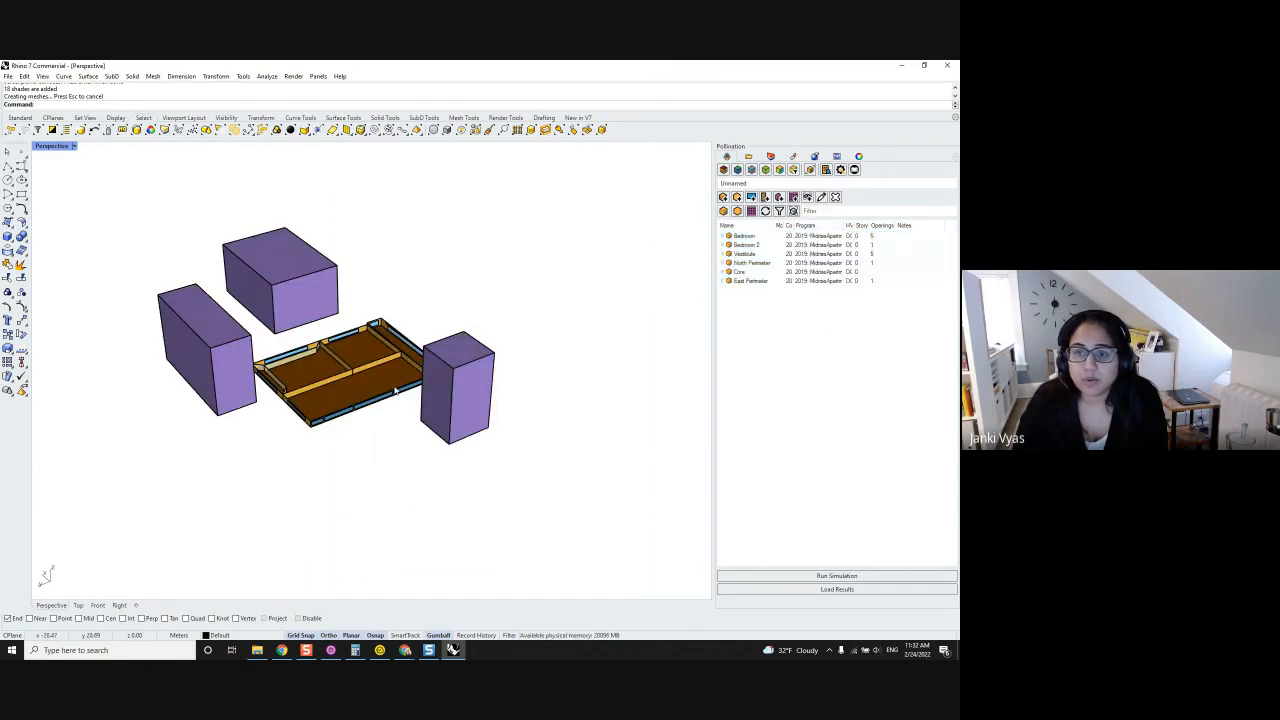
pyautogui.moveTo(340, 390); pyautogui.dragTo(372, 378, button='right')
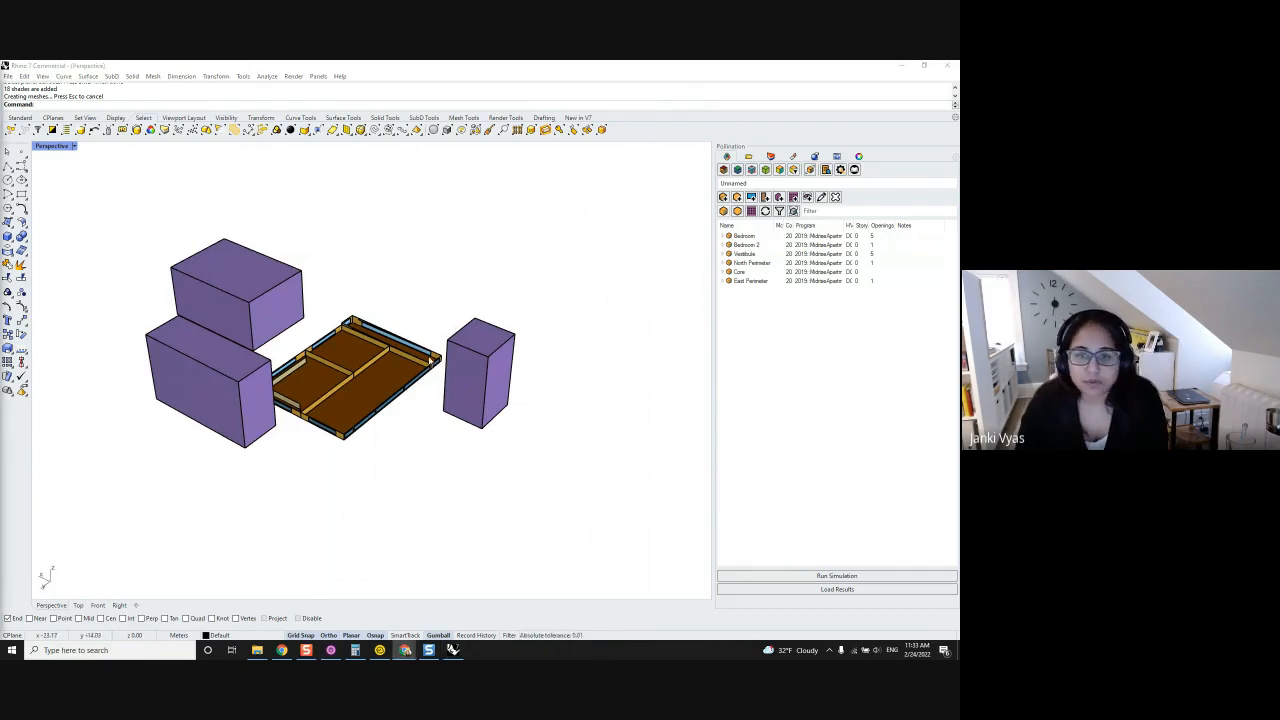
pyautogui.moveTo(403, 408); pyautogui.dragTo(375, 417, button='right')
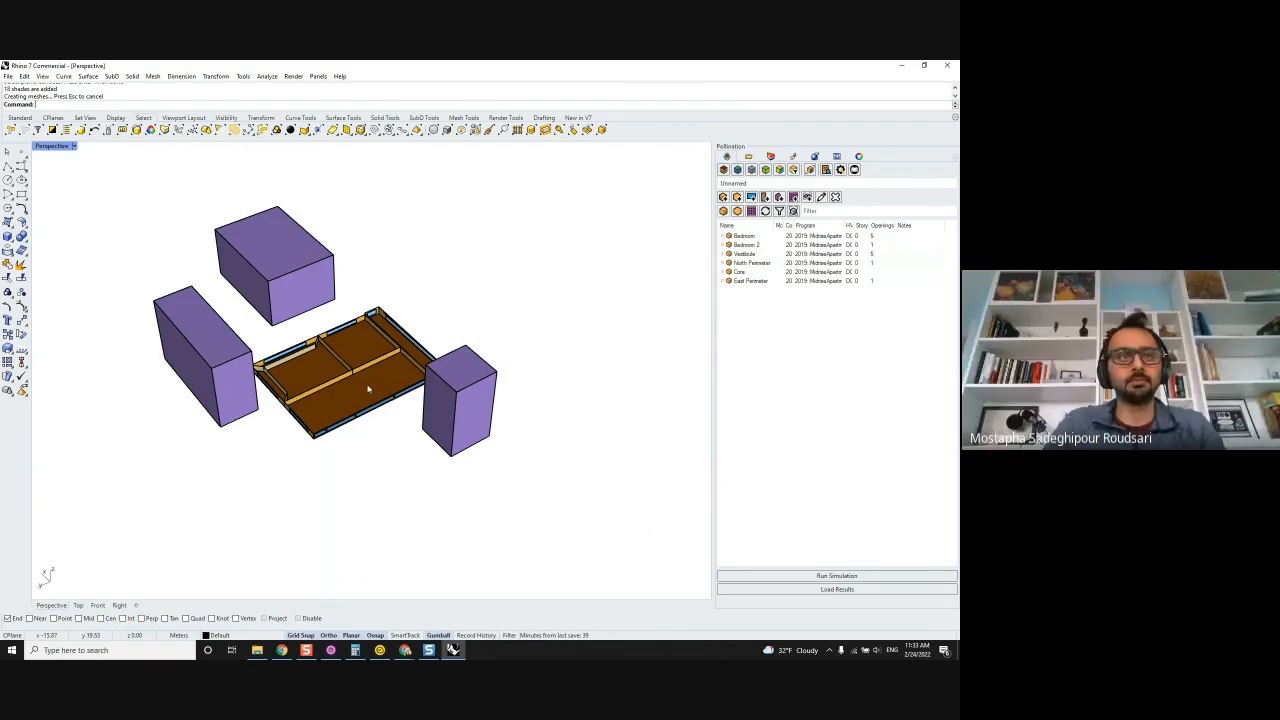
pyautogui.scroll(3, 368, 389)
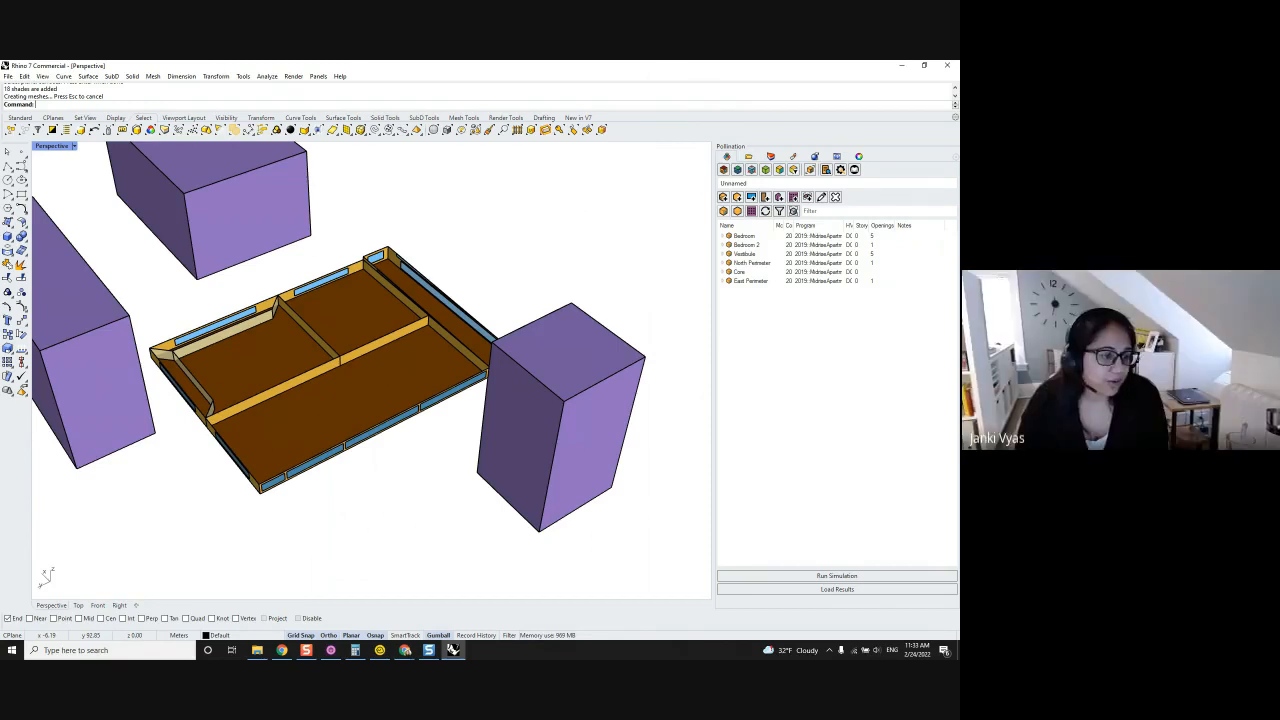
pyautogui.moveTo(392, 441)
pyautogui.mouseDown(button='right')
pyautogui.moveTo(437, 440)
pyautogui.moveTo(398, 463)
pyautogui.mouseUp(button='right')
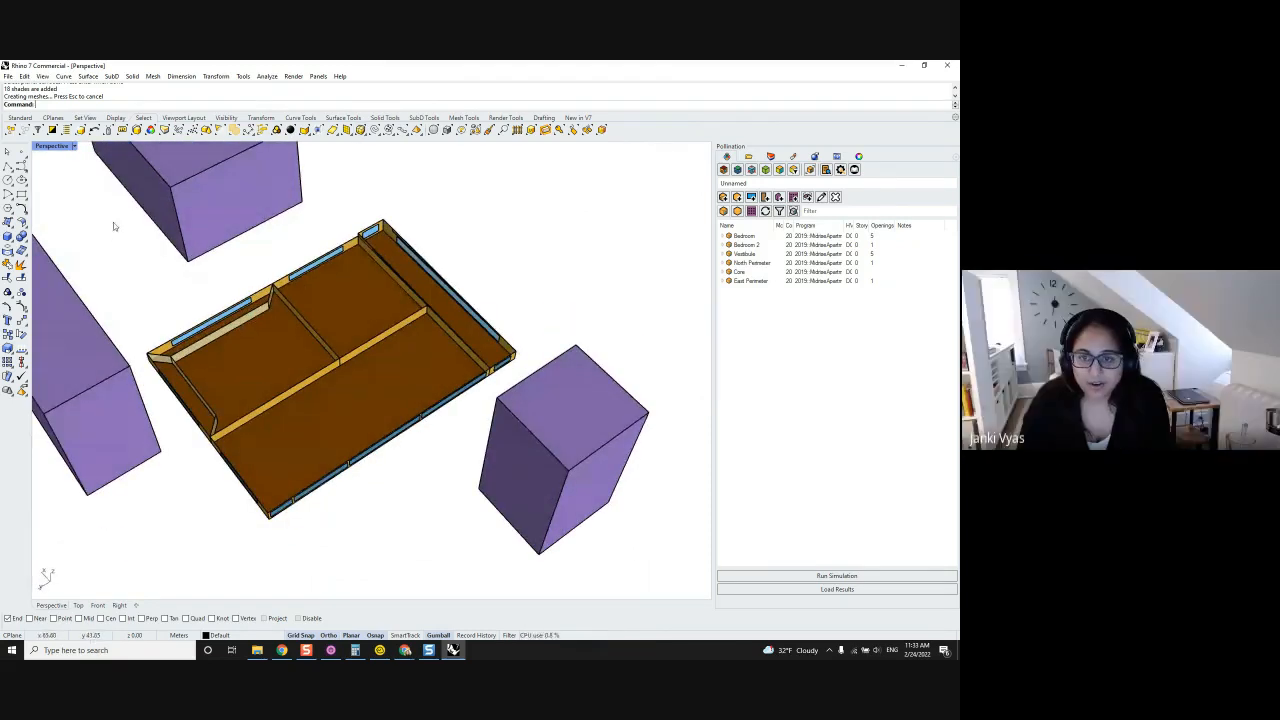
pyautogui.moveTo(113, 222); pyautogui.dragTo(408, 497)
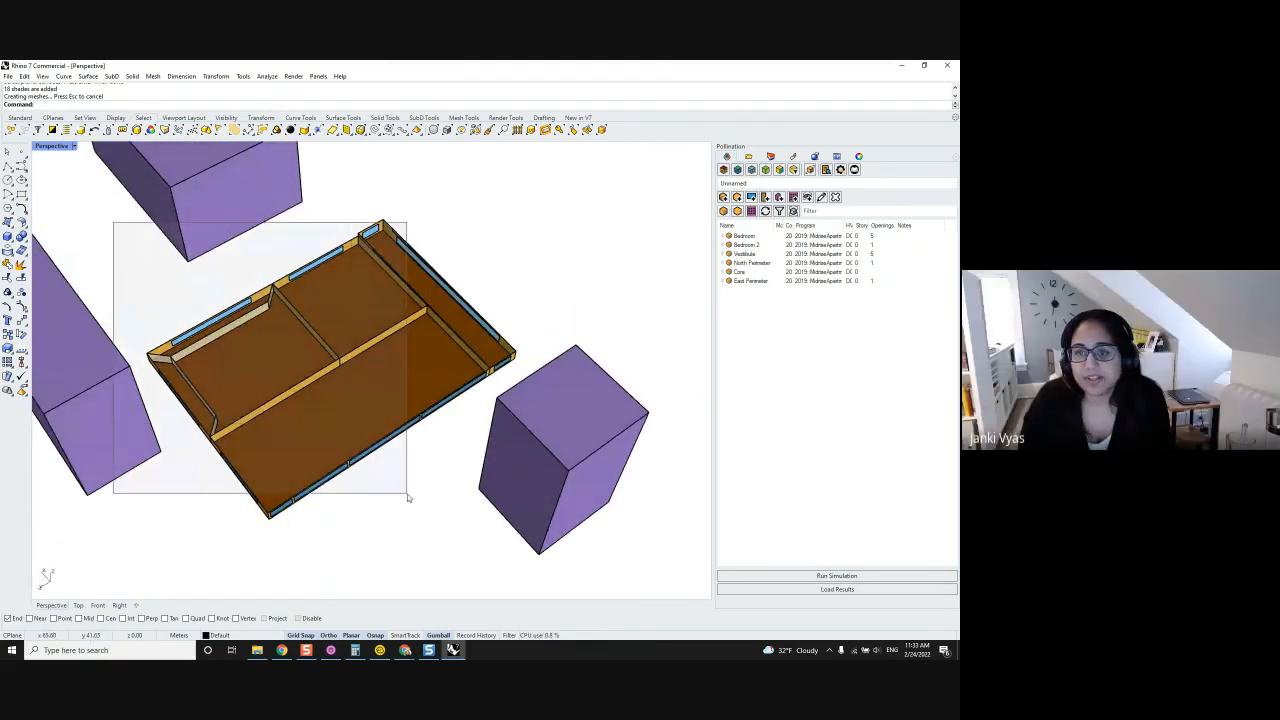
pyautogui.click(115, 224)
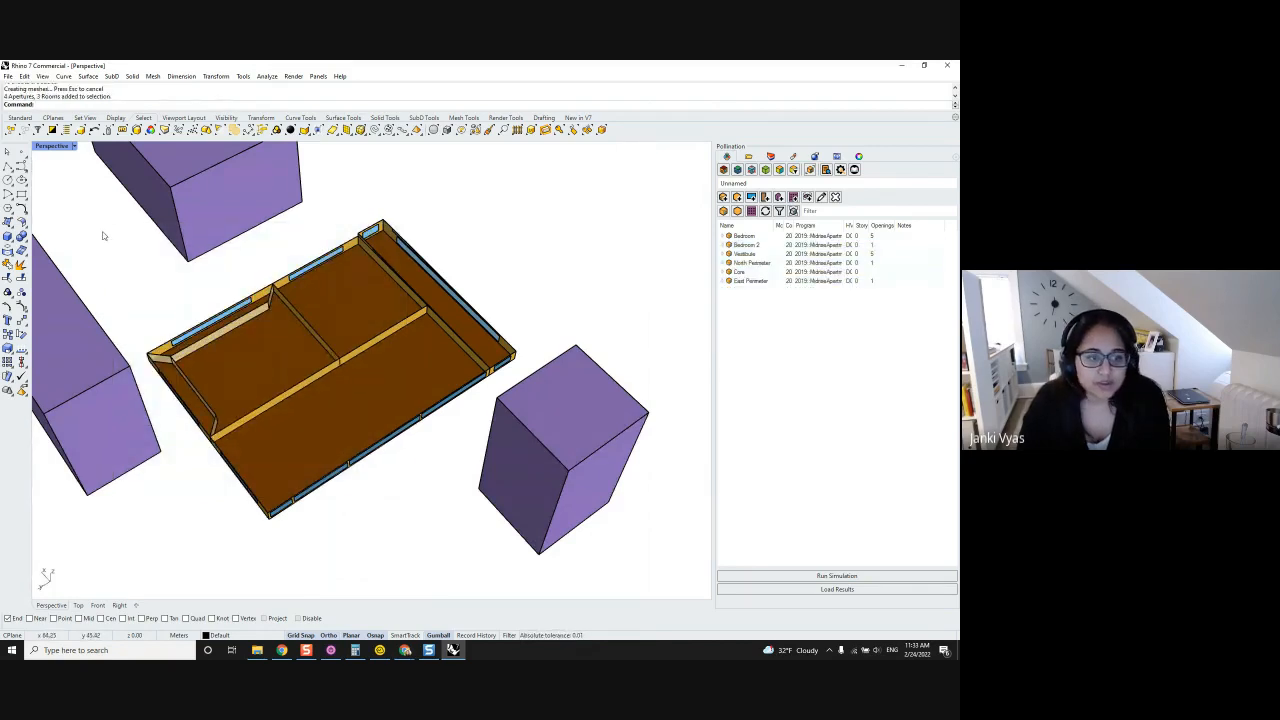
pyautogui.moveTo(91, 214); pyautogui.dragTo(520, 586)
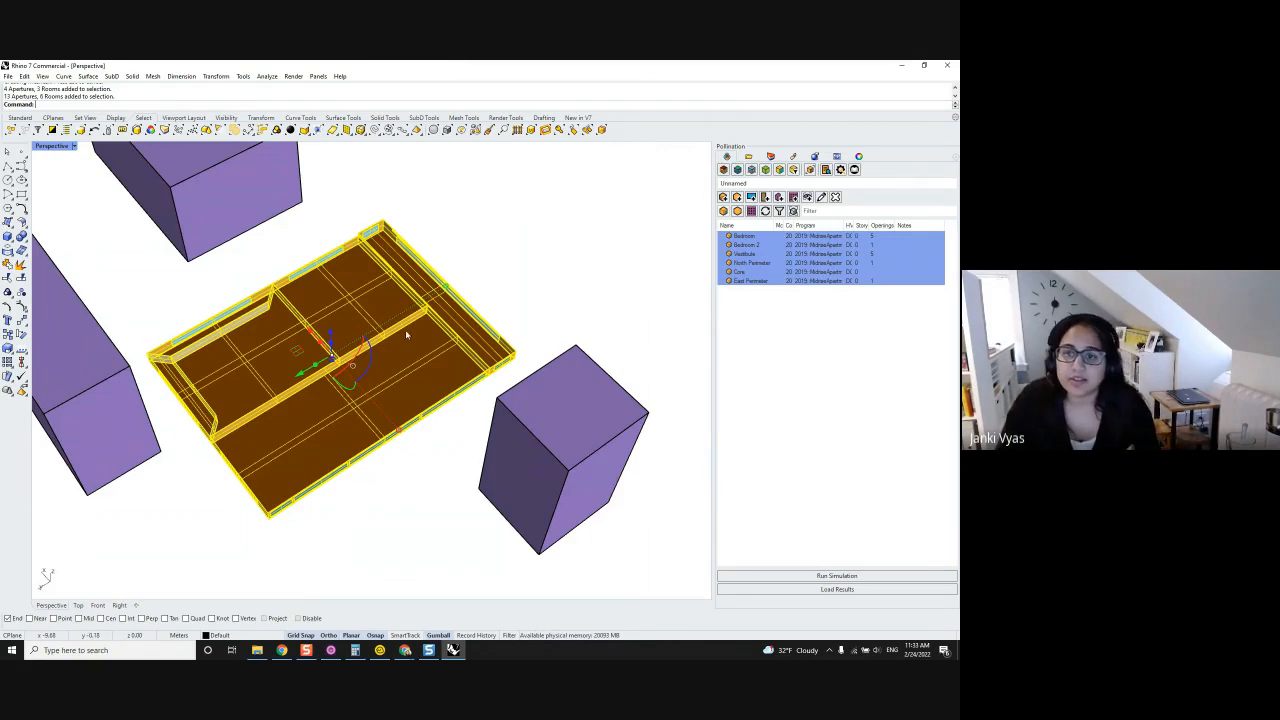
pyautogui.click(562, 253)
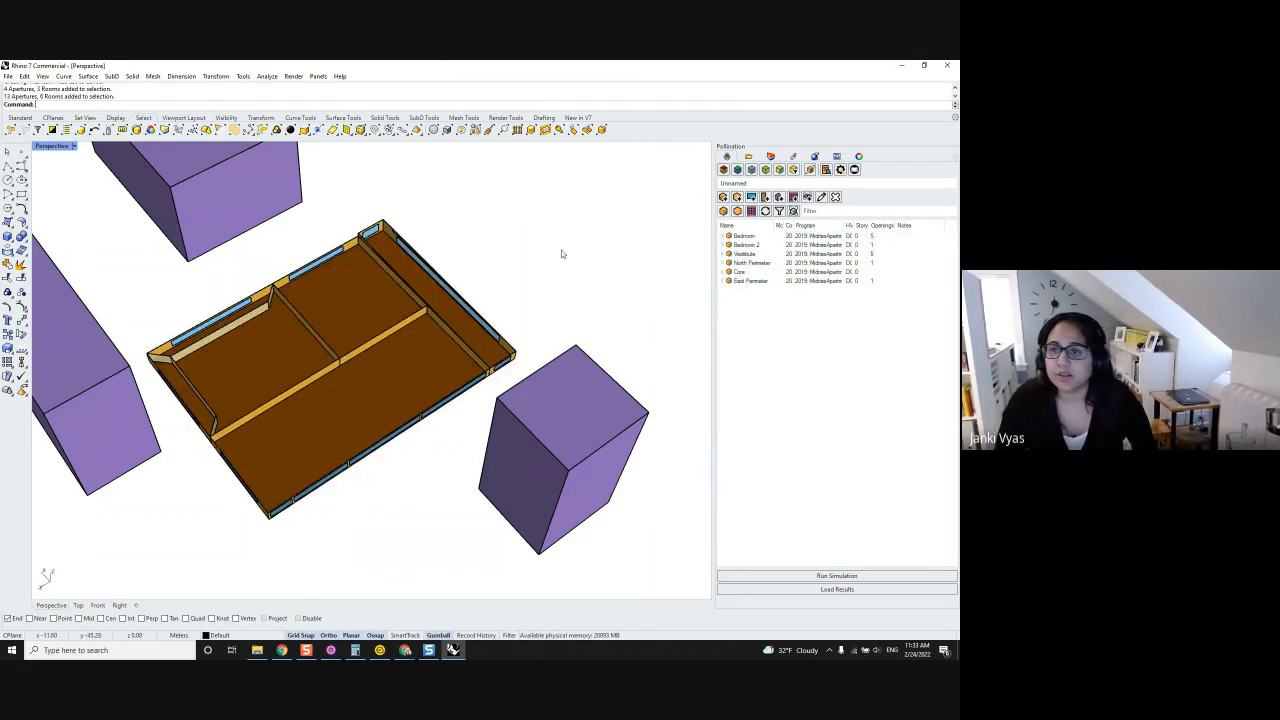
# Generate sensor grids for all six rooms with a grid size of 5 meters.
pyautogui.click(793, 199)
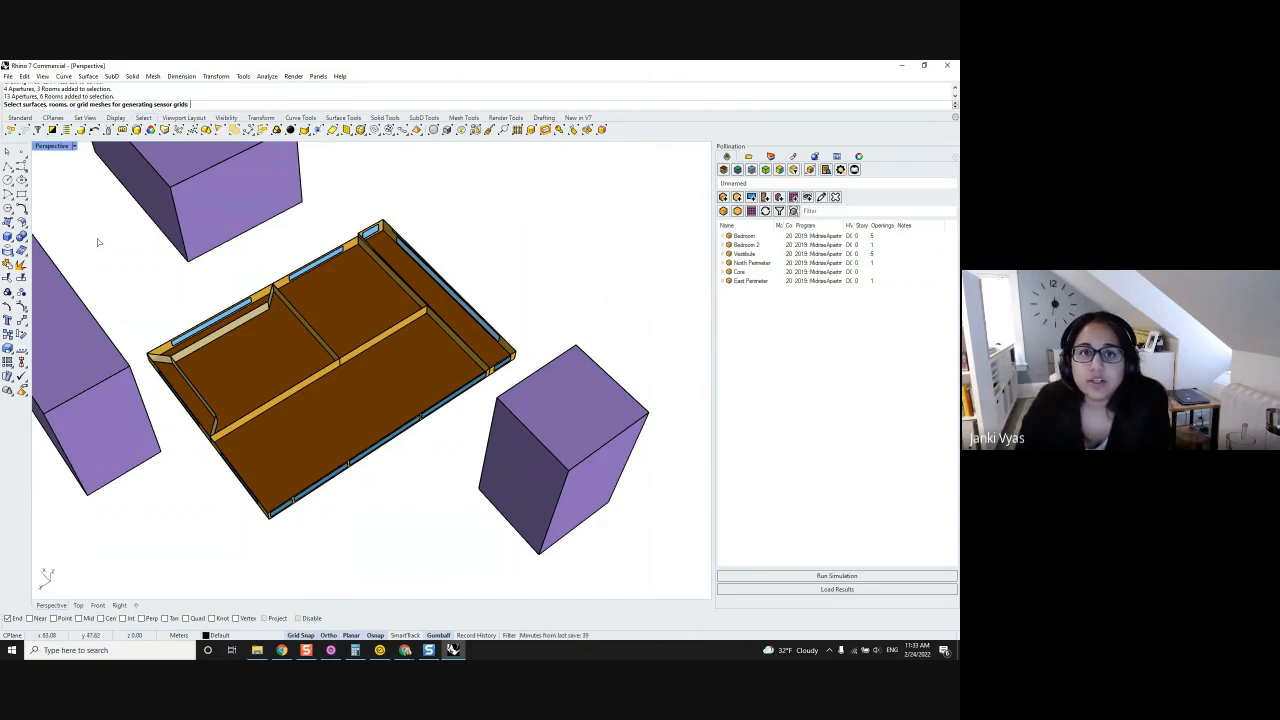
pyautogui.moveTo(98, 240); pyautogui.dragTo(131, 287)
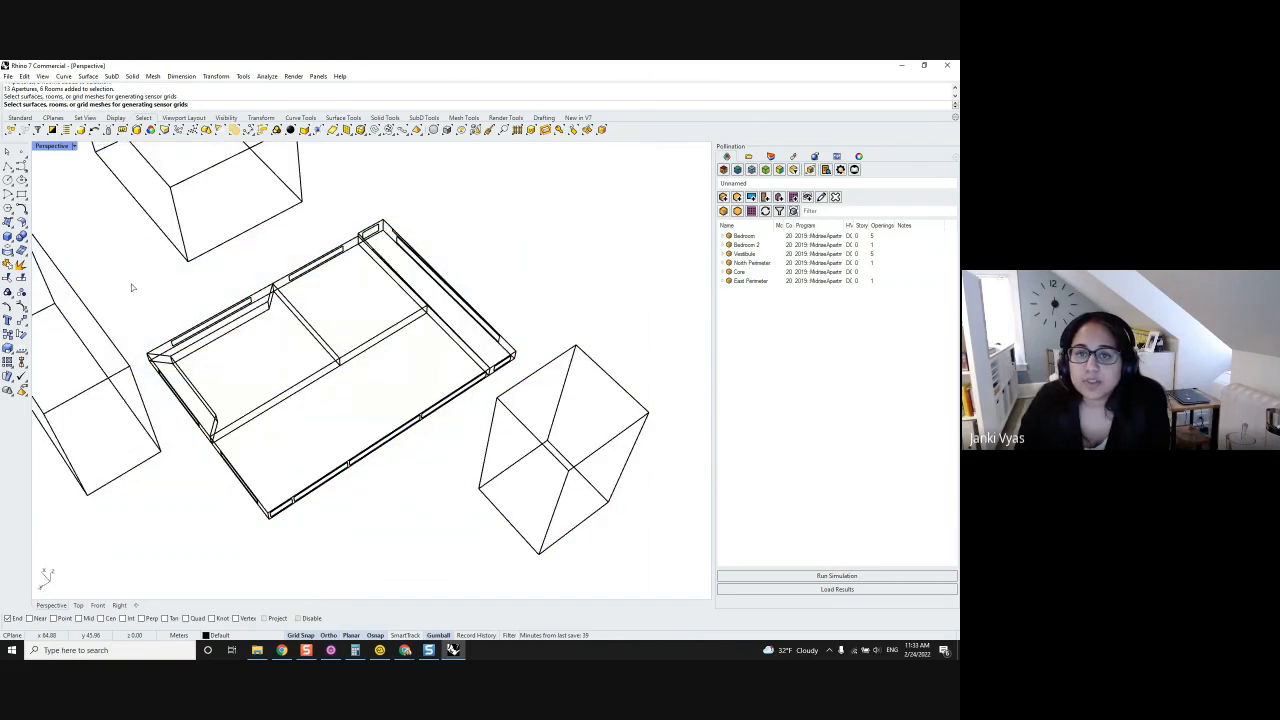
pyautogui.moveTo(110, 208); pyautogui.dragTo(538, 553)
pyautogui.press('Return')
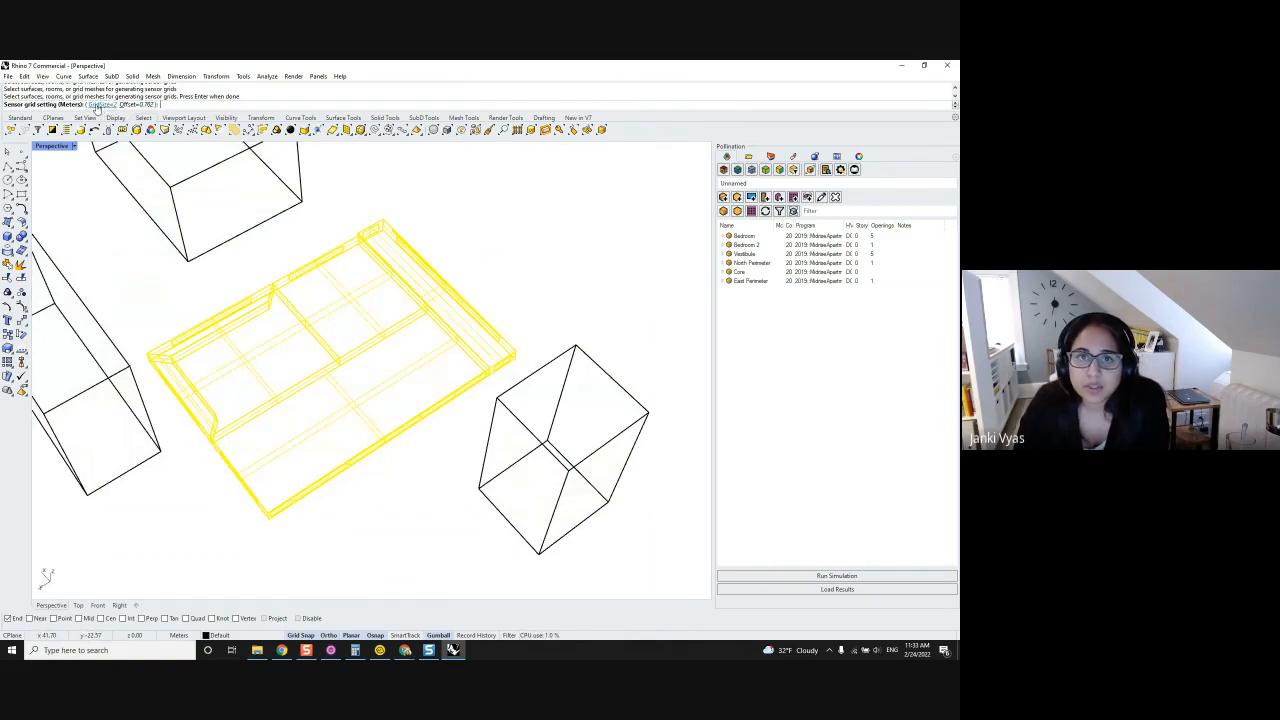
pyautogui.click(97, 105)
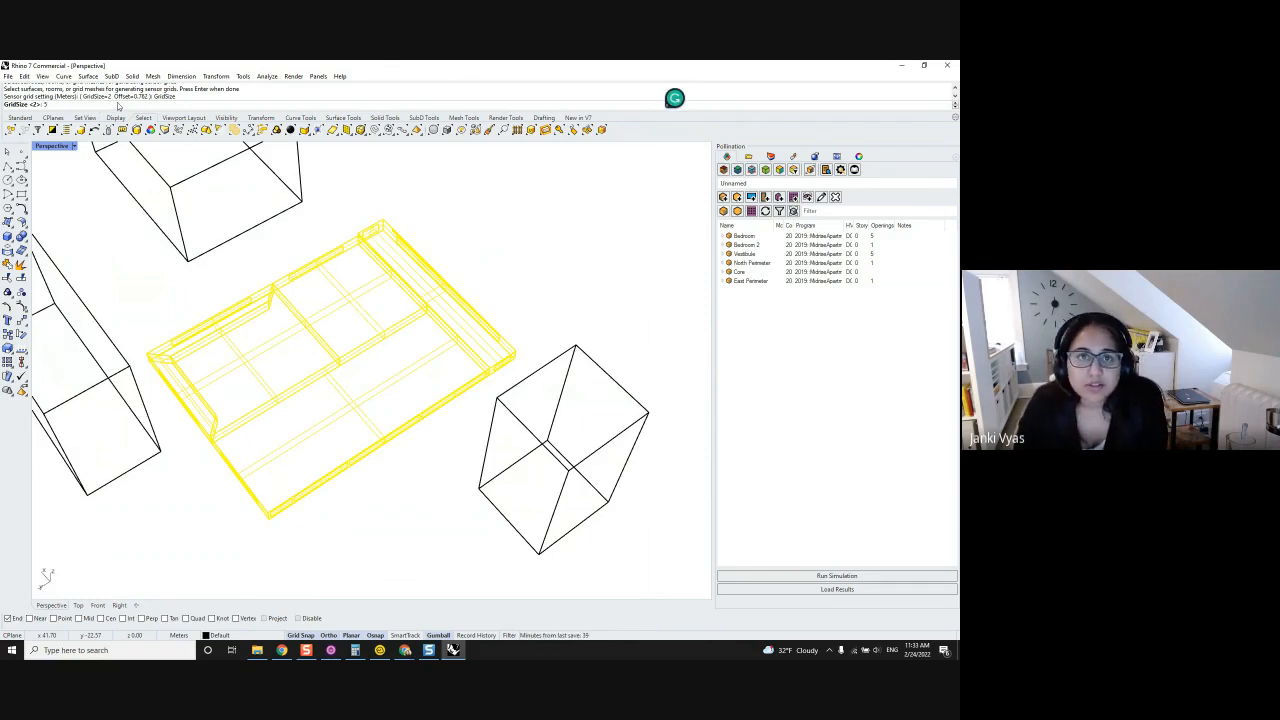
pyautogui.write('5')
pyautogui.press('Return')
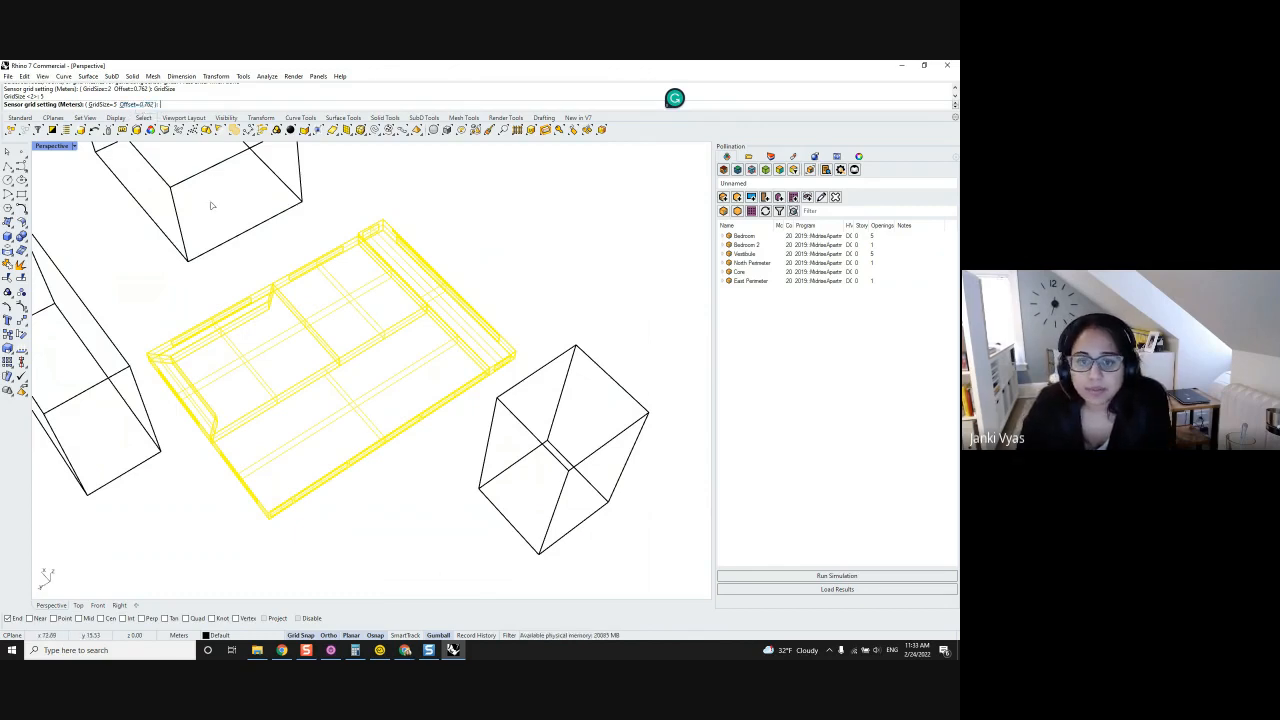
pyautogui.press('Return')
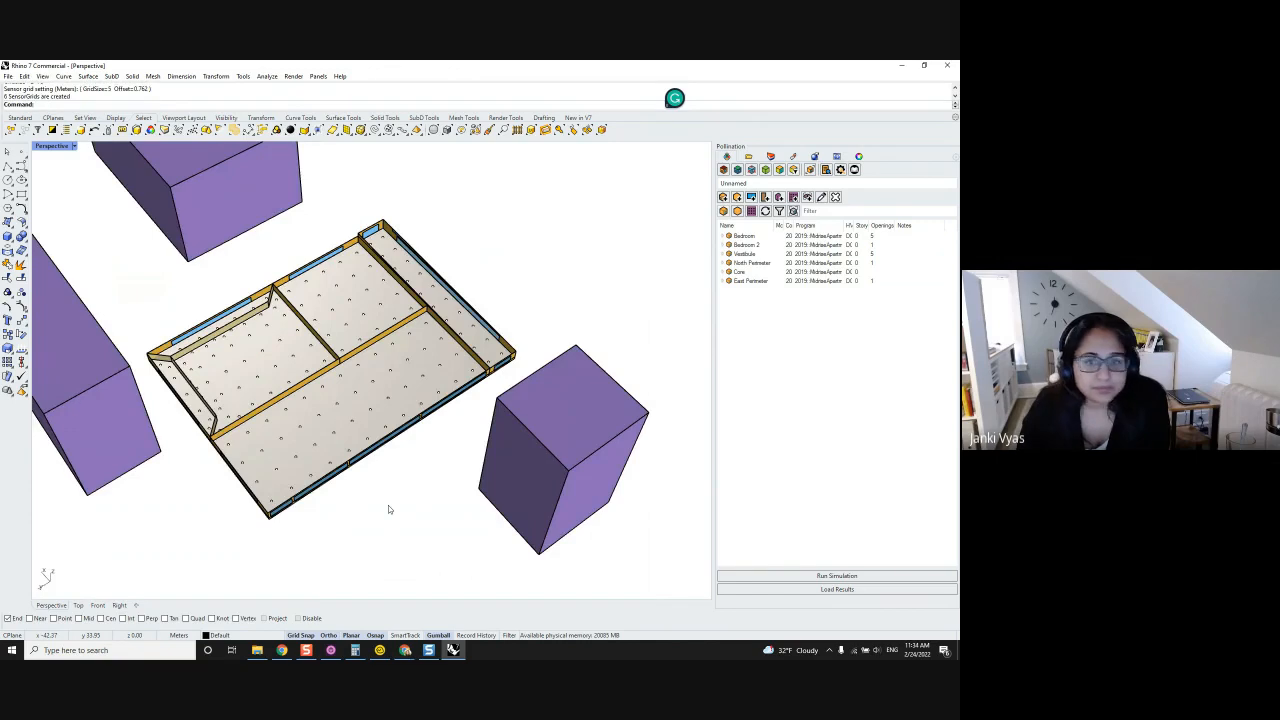
# Select all sensor grids with the PO_SelSensorGrids command and hide them.
pyautogui.moveTo(388, 505); pyautogui.dragTo(334, 486, button='right')
pyautogui.moveTo(401, 327); pyautogui.dragTo(350, 322, button='right')
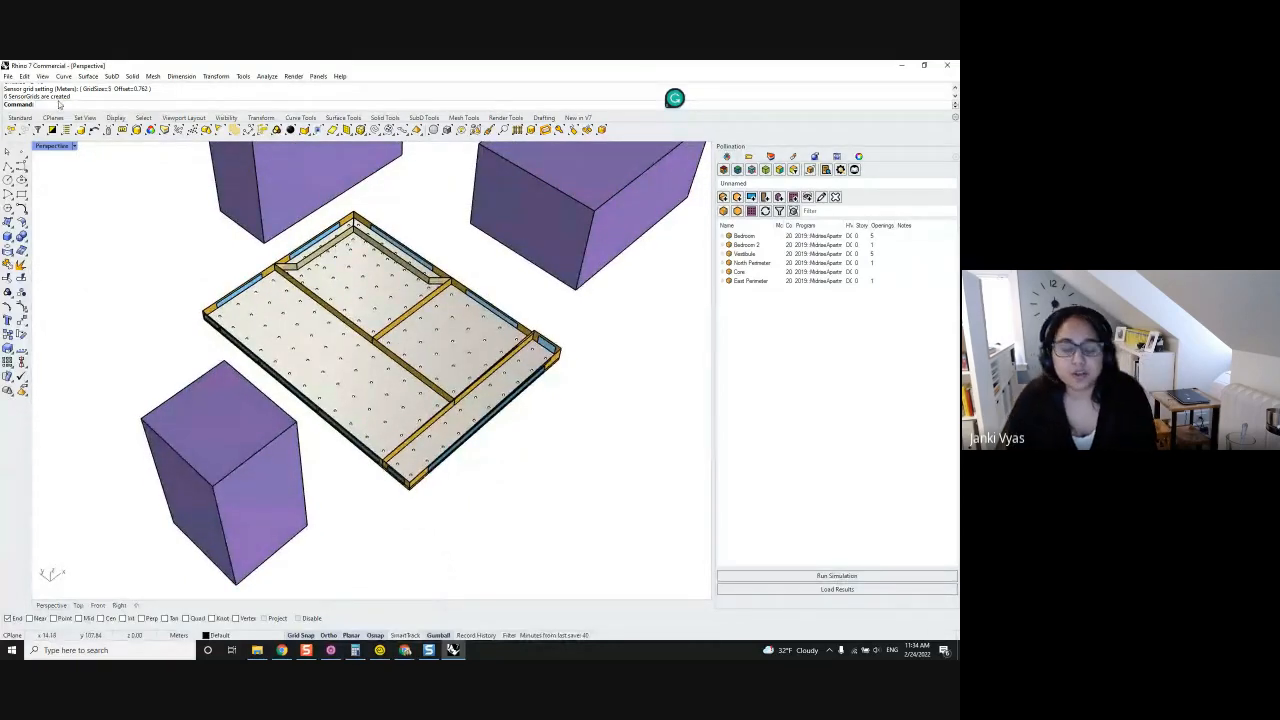
pyautogui.write('PO_Sel')
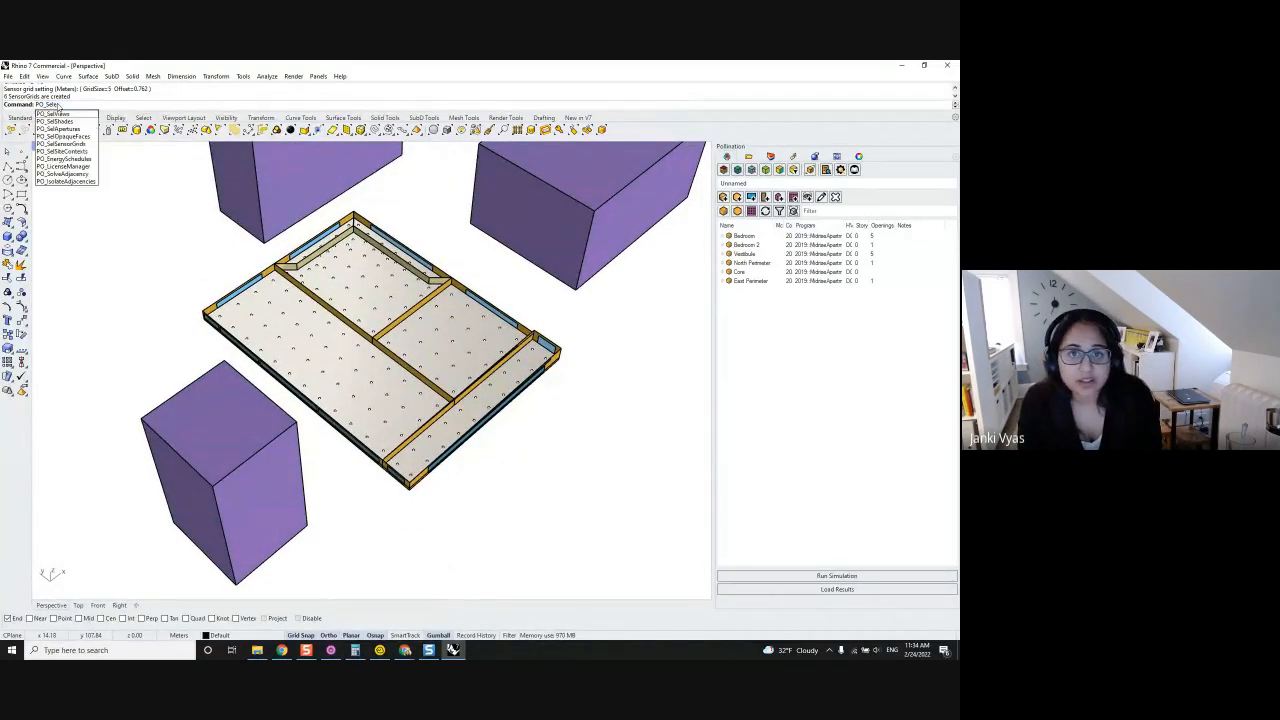
pyautogui.press('BackSpace')
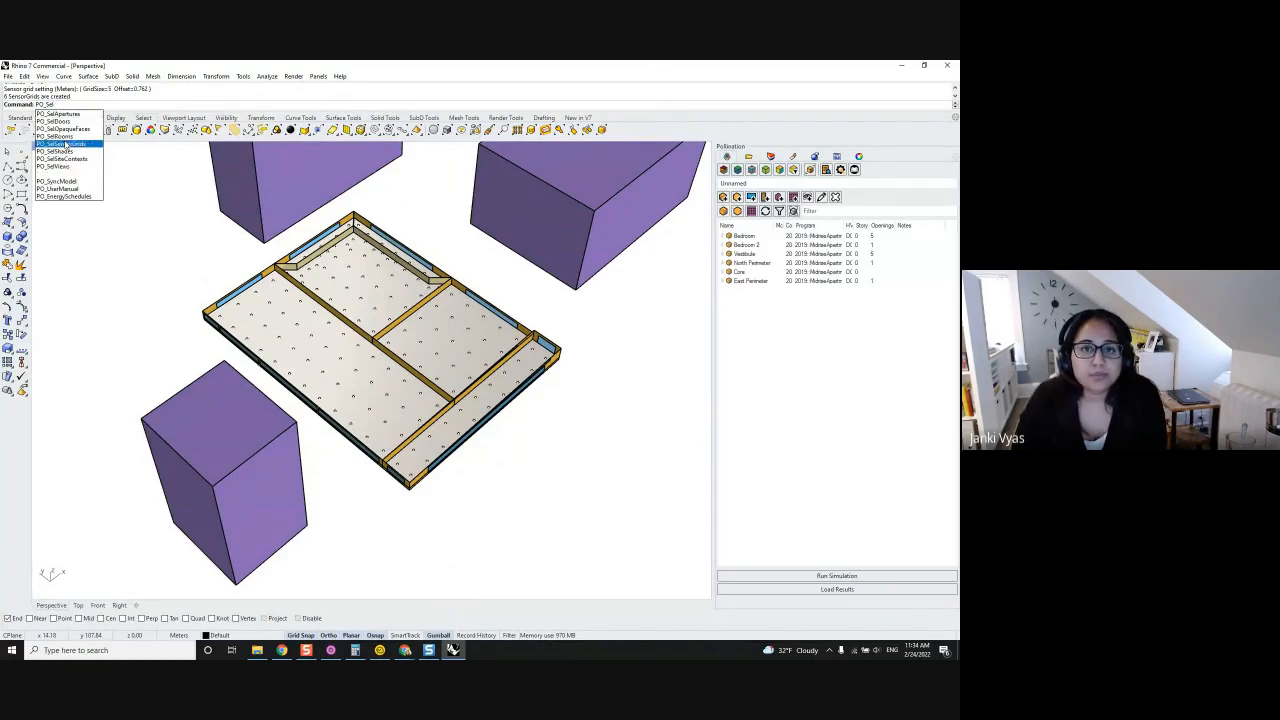
pyautogui.click(60, 143)
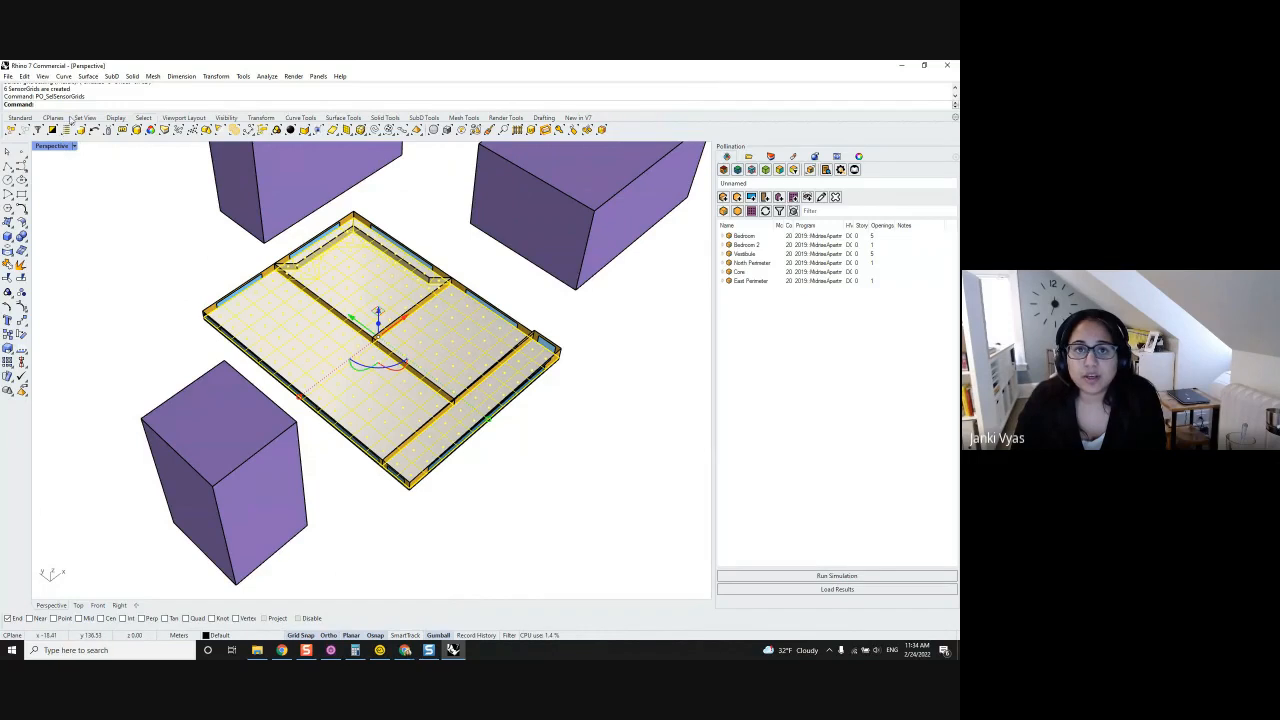
pyautogui.click(117, 118)
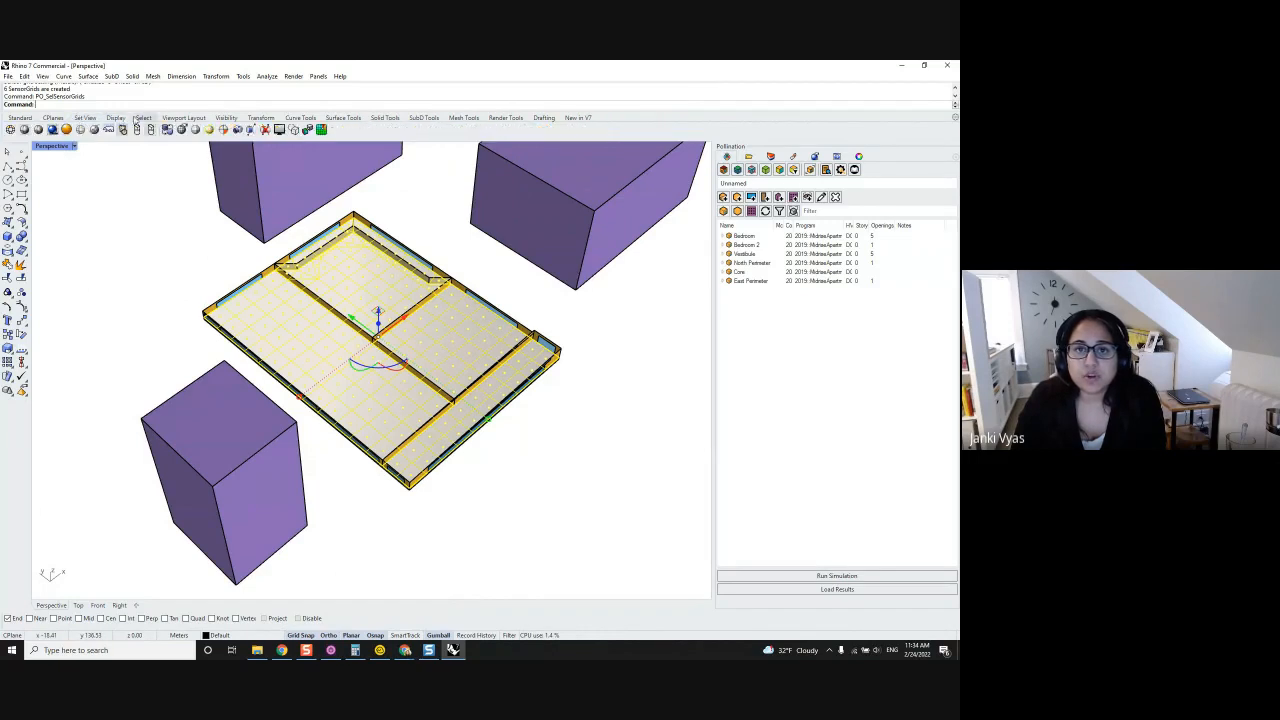
pyautogui.click(226, 118)
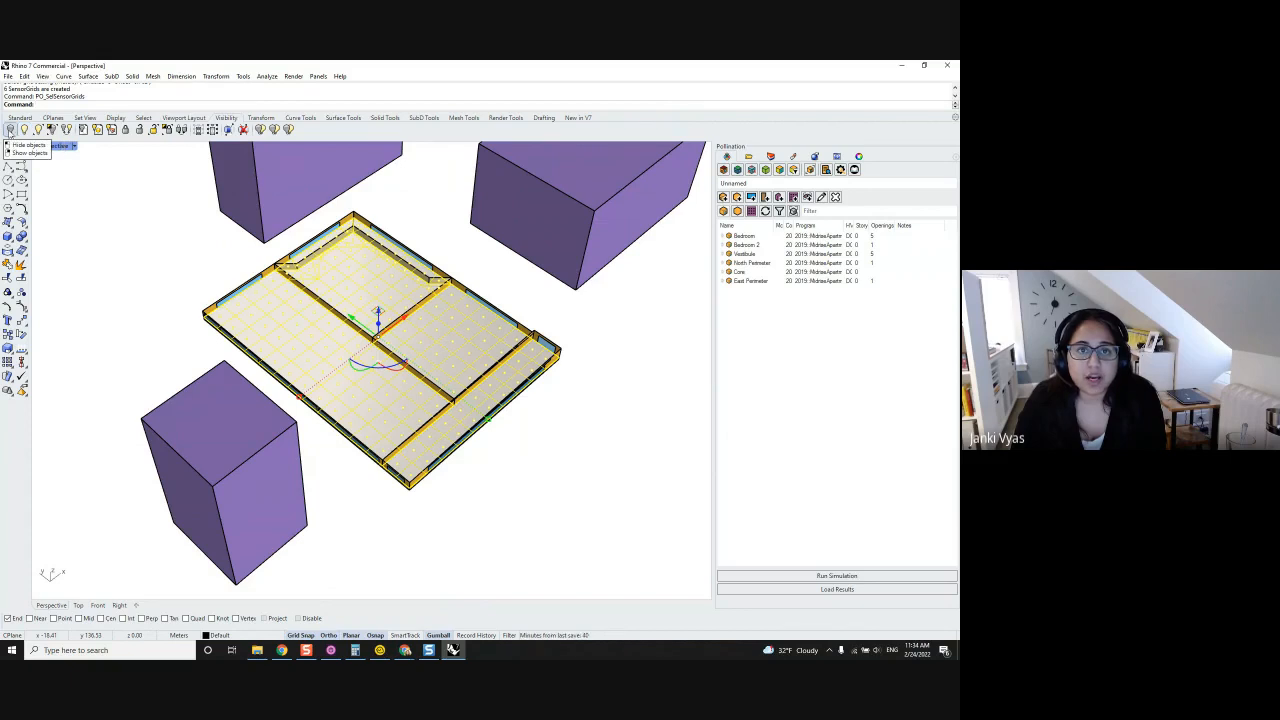
pyautogui.click(10, 130)
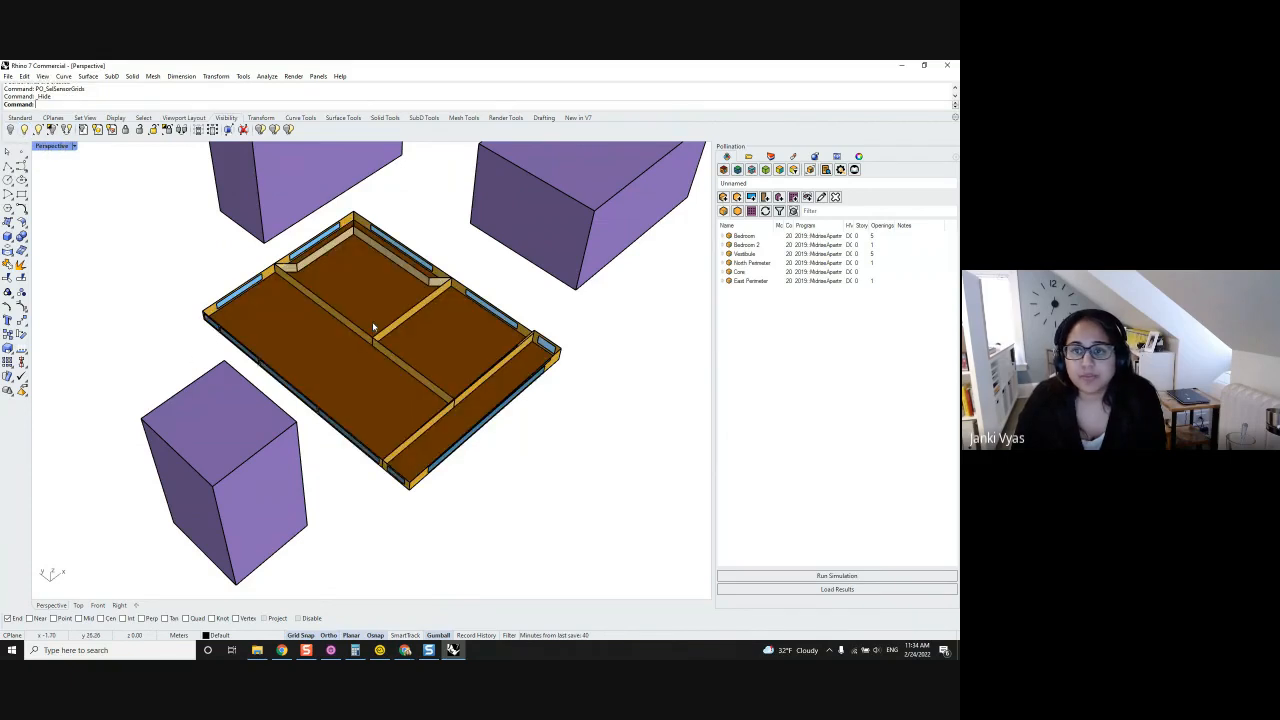
# Undo the hiding of the sensor grids.
pyautogui.moveTo(376, 330); pyautogui.dragTo(453, 425, button='right')
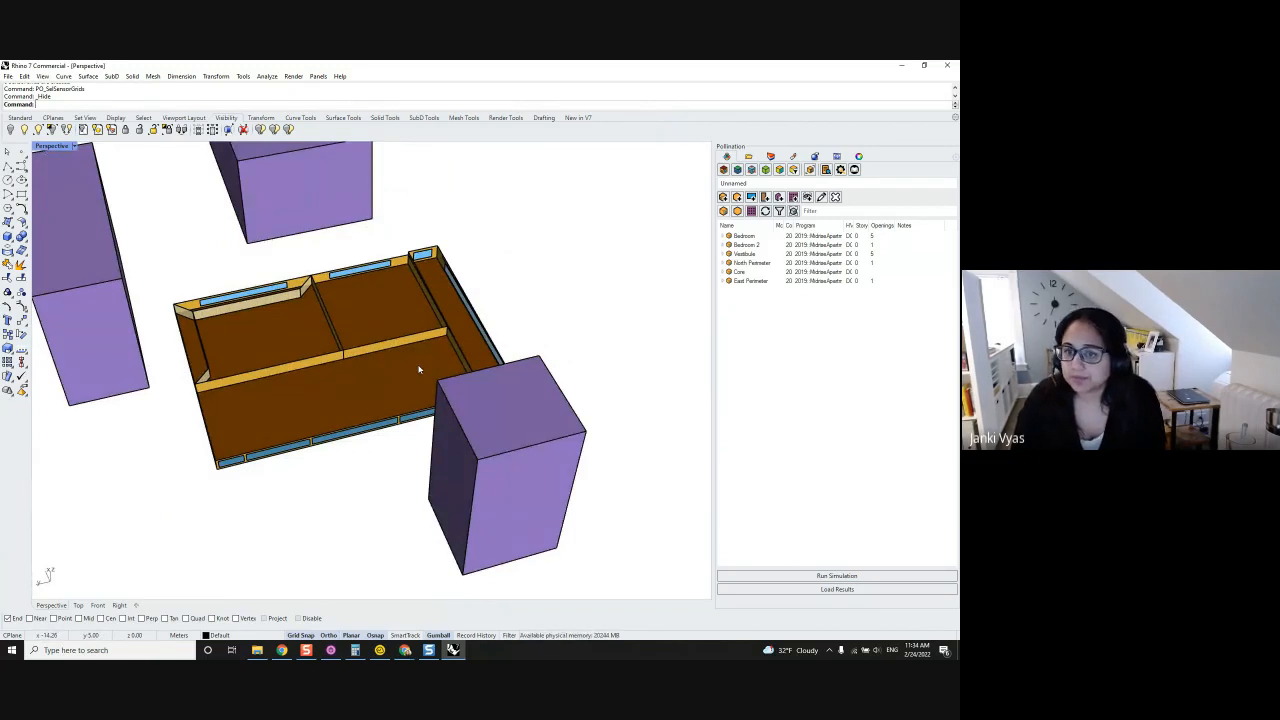
pyautogui.hotkey('ctrl', 'z')
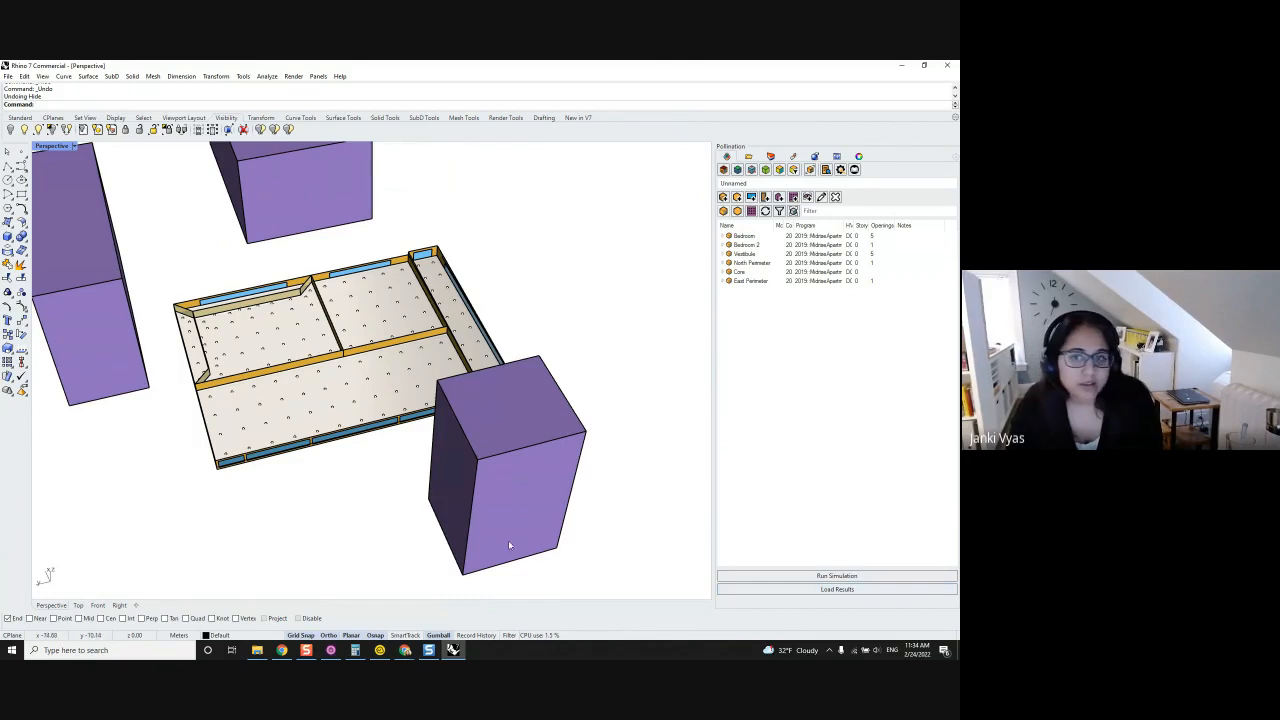
pyautogui.moveTo(306, 534)
pyautogui.mouseDown(button='right')
pyautogui.moveTo(372, 523)
pyautogui.moveTo(320, 520)
pyautogui.mouseUp(button='right')
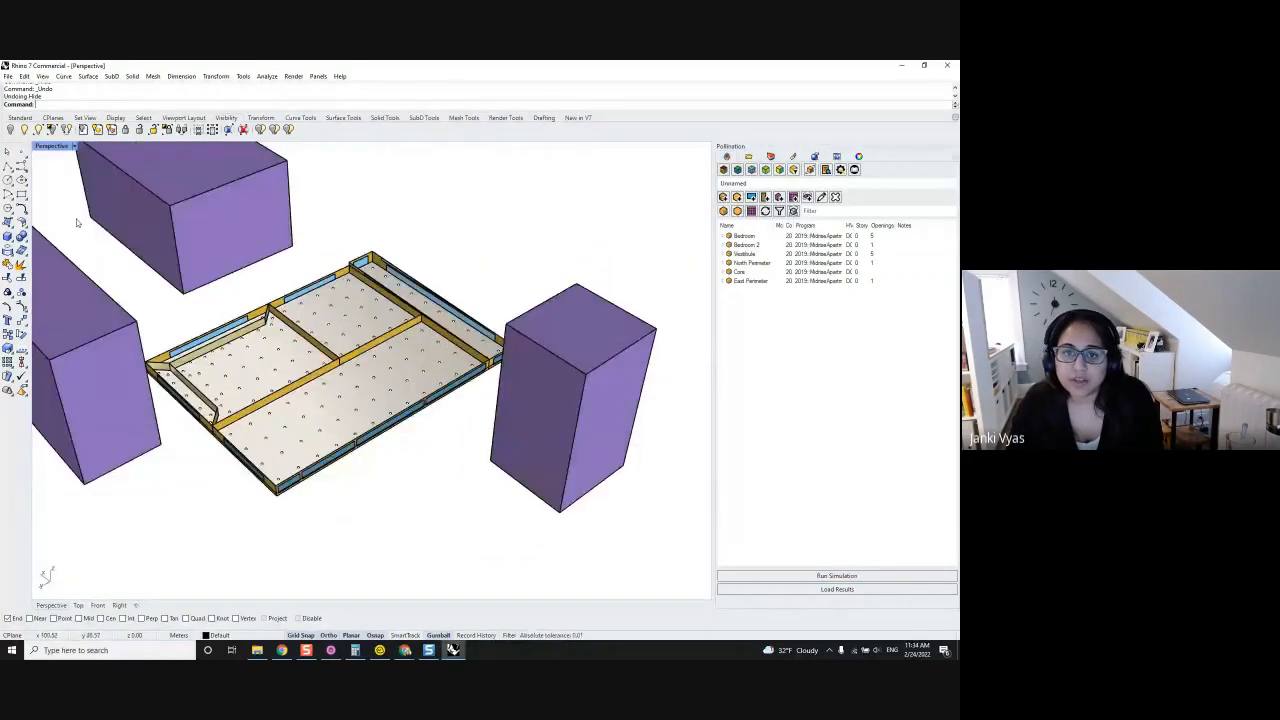
# Select all rooms, apertures and sensor grids, run PO_ValidateModel on the model, close the report and clear the selection.
pyautogui.moveTo(92, 237); pyautogui.dragTo(544, 516)
pyautogui.write('Validate')
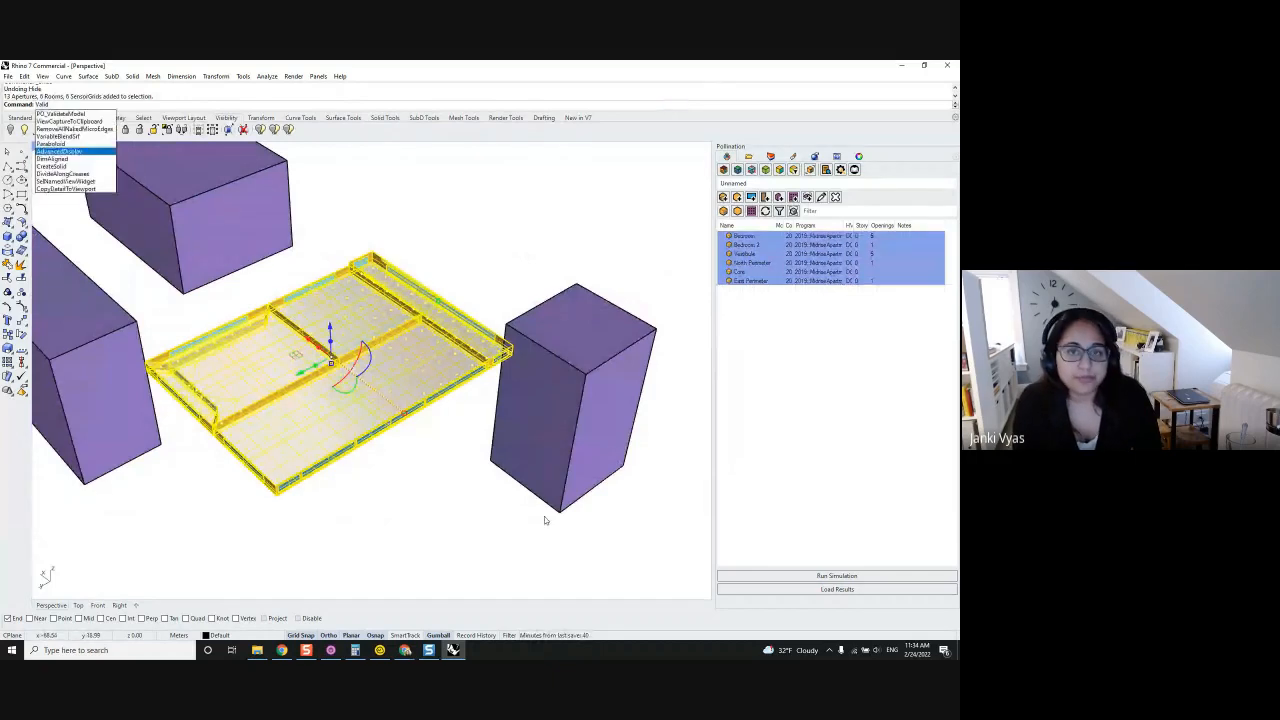
pyautogui.click(66, 114)
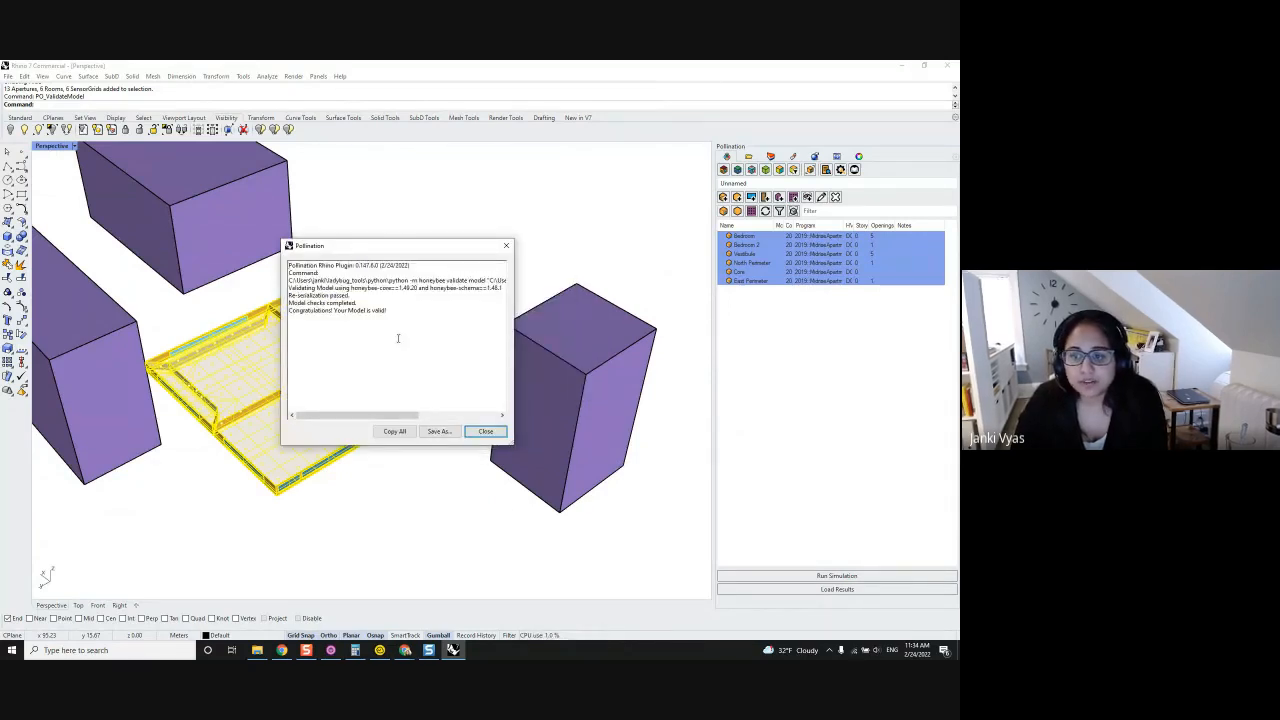
pyautogui.click(486, 432)
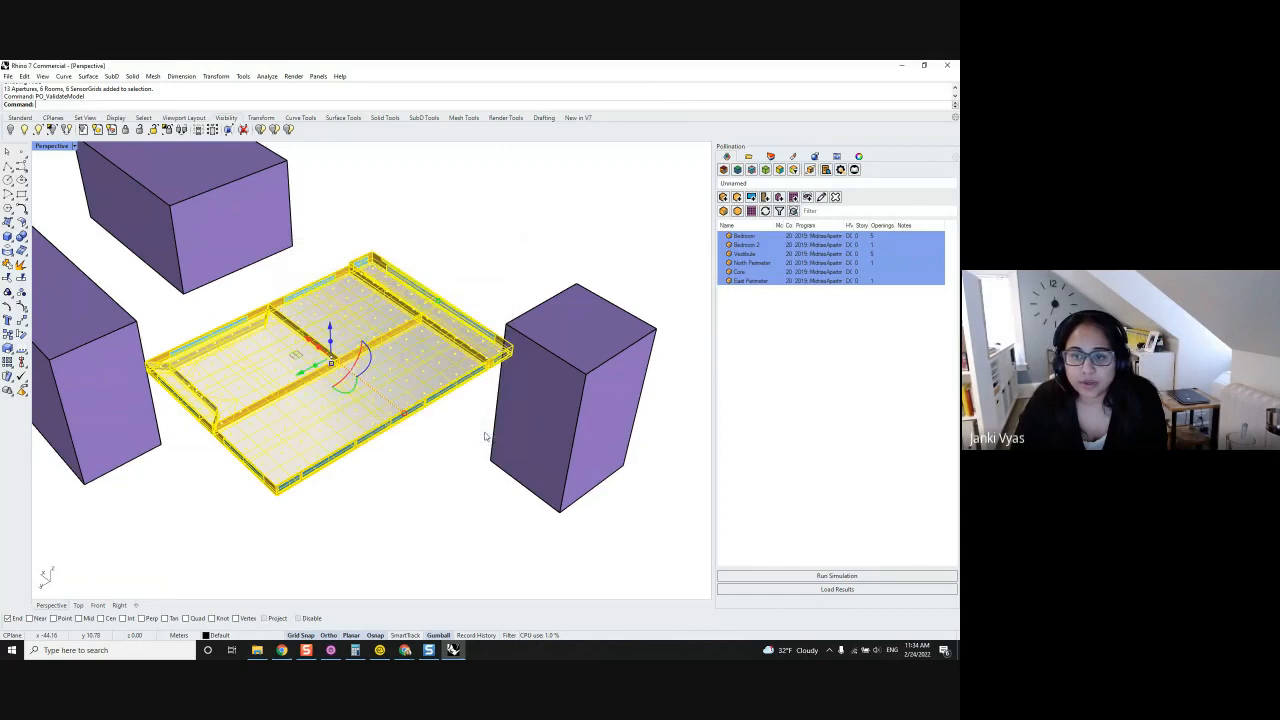
pyautogui.click(427, 478)
# Open the simulation setup and sign in to Pollination Cloud through the browser with the first listed Google account.
pyautogui.click(815, 576)
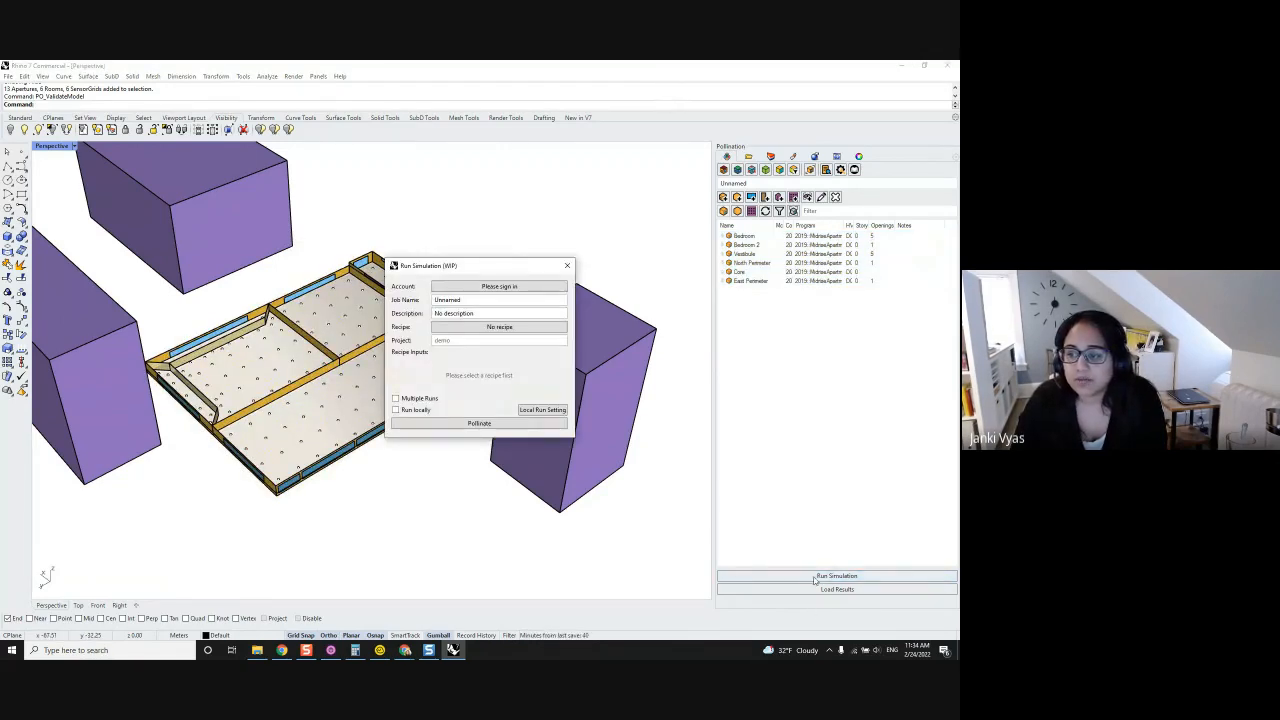
pyautogui.click(484, 287)
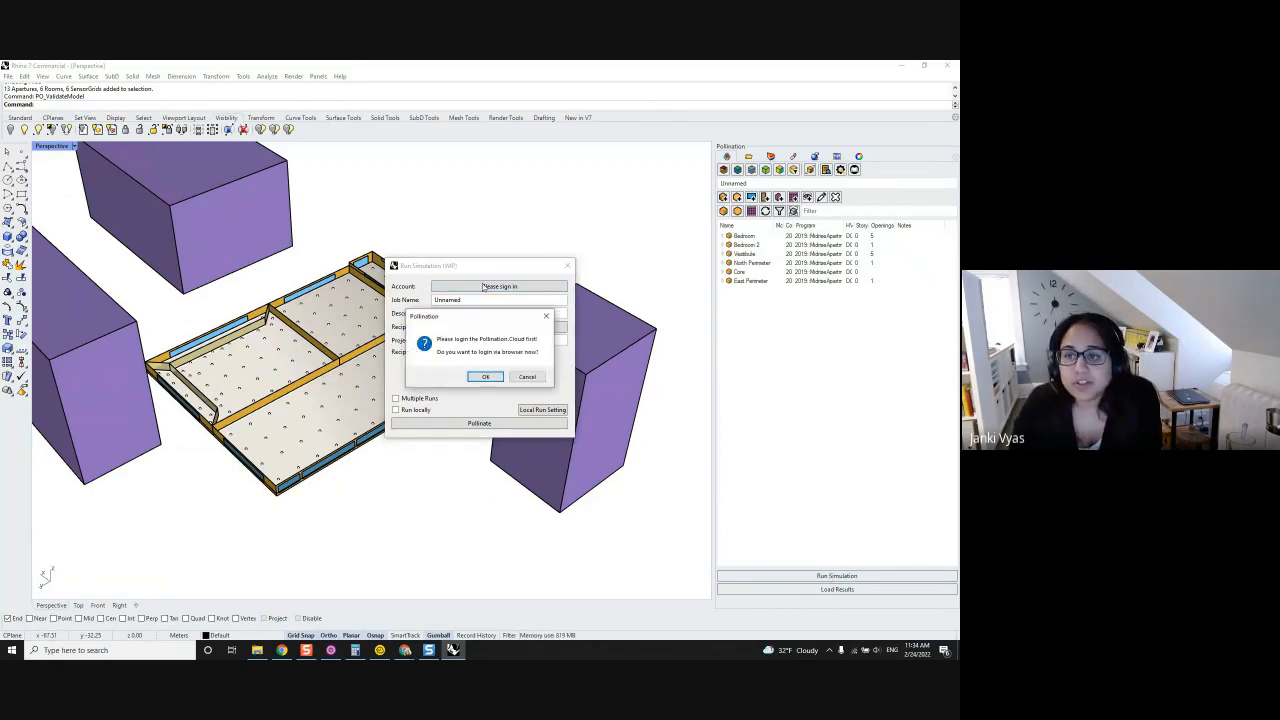
pyautogui.click(484, 376)
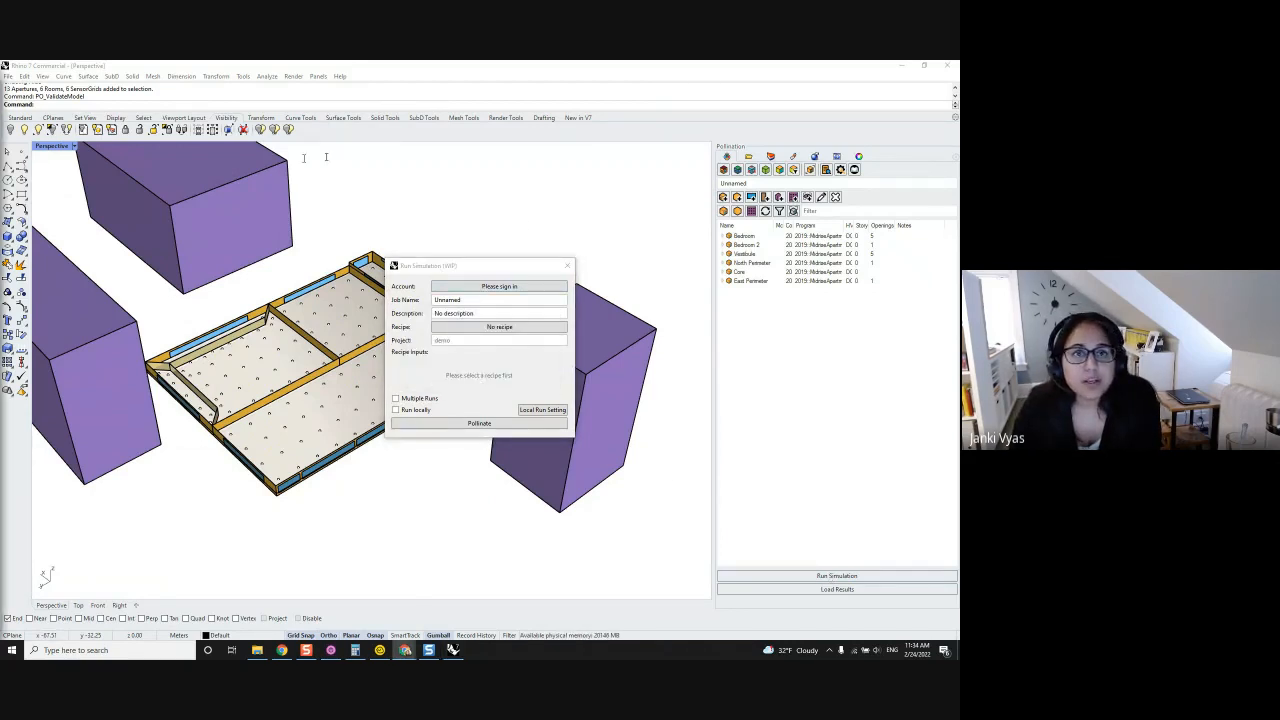
pyautogui.click(390, 284)
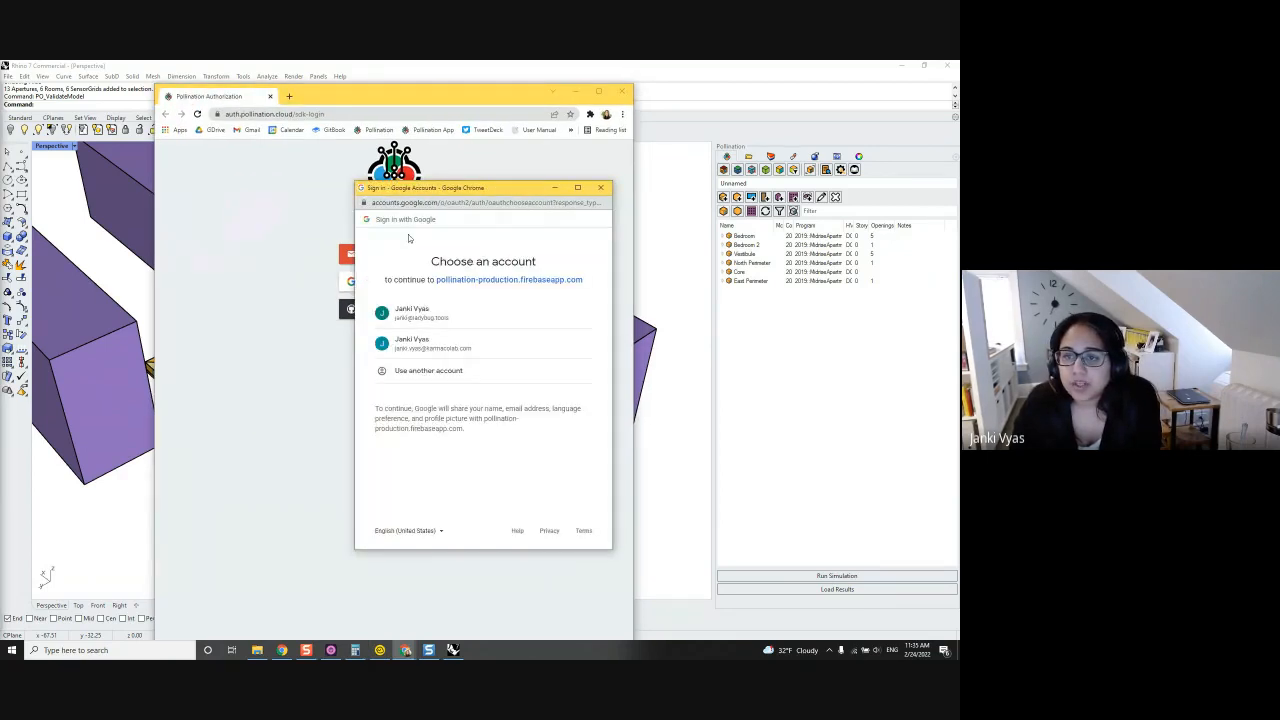
pyautogui.click(426, 314)
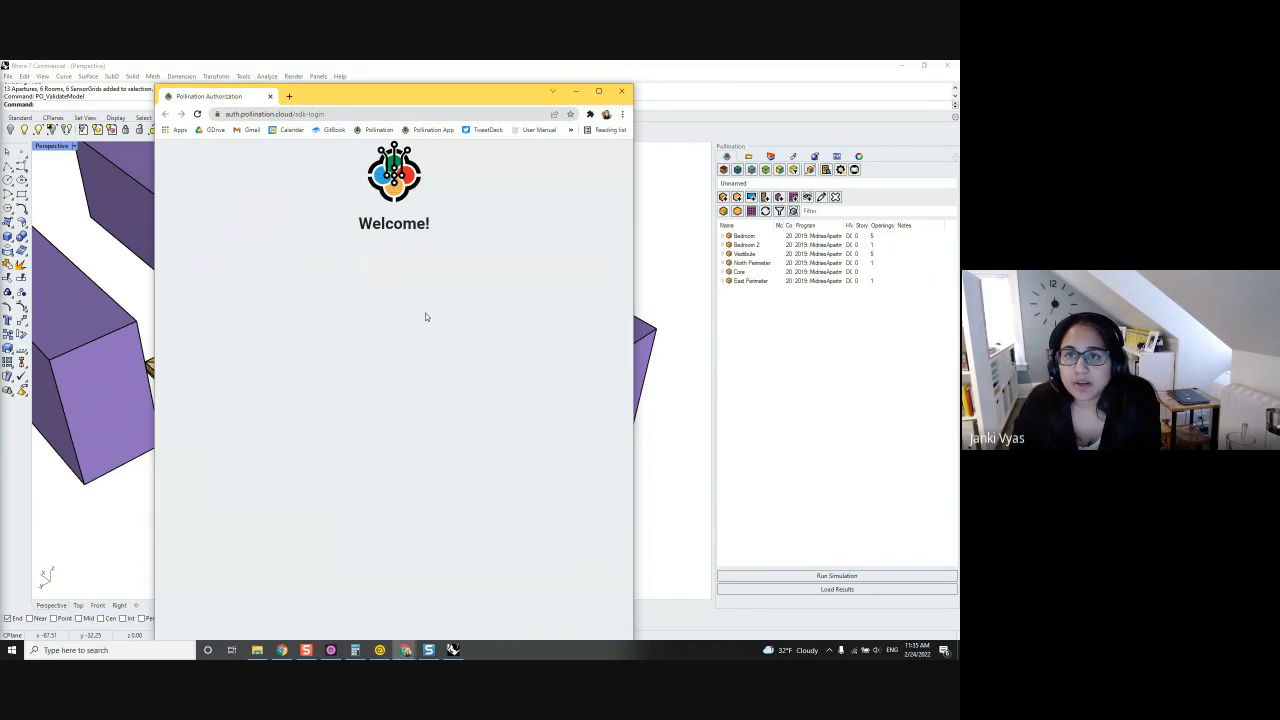
pyautogui.click(270, 96)
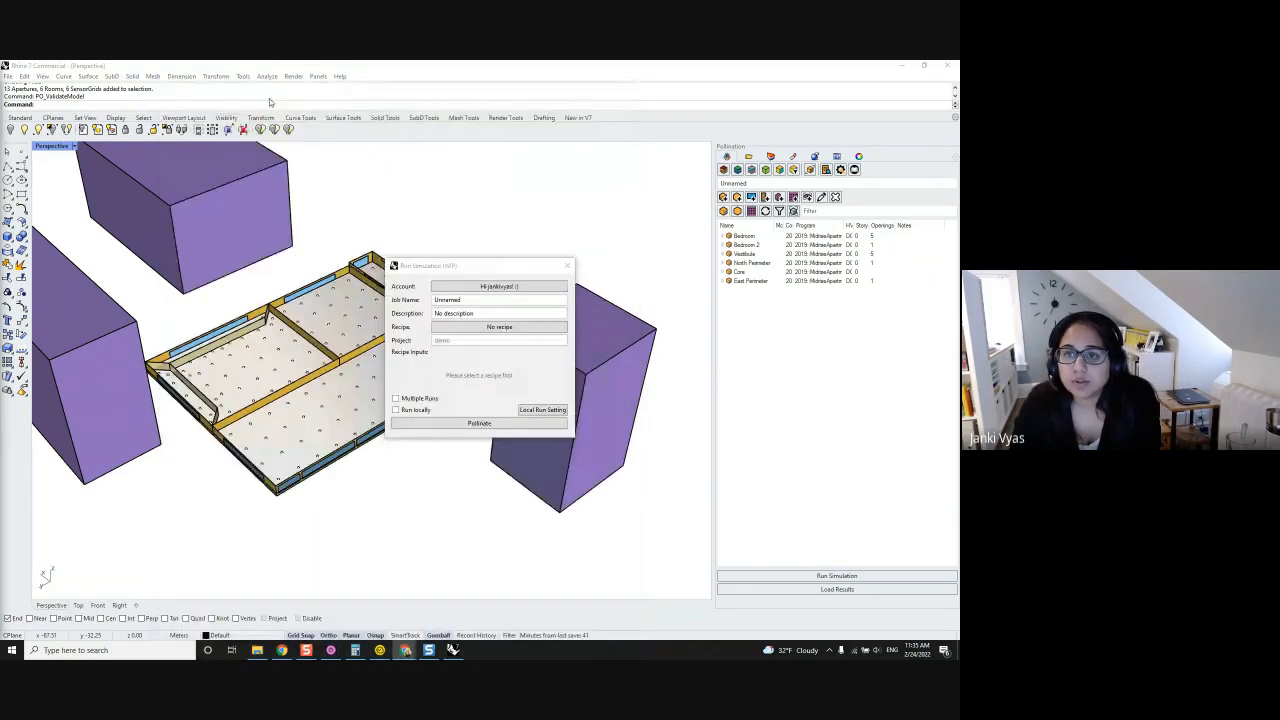
# Name the simulation job "Daylighting Test" and enter "User MEetup" as its description.
pyautogui.doubleClick(476, 300)
pyautogui.write('Dayligh')
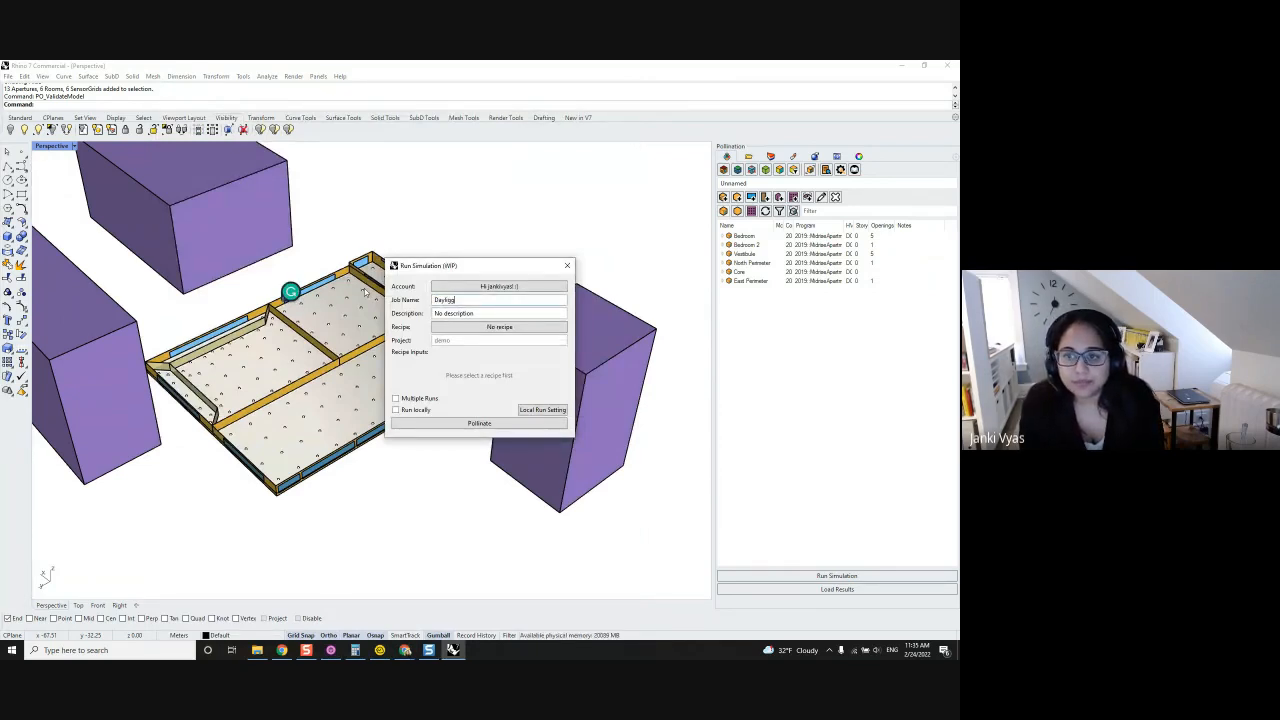
pyautogui.write('ting Test')
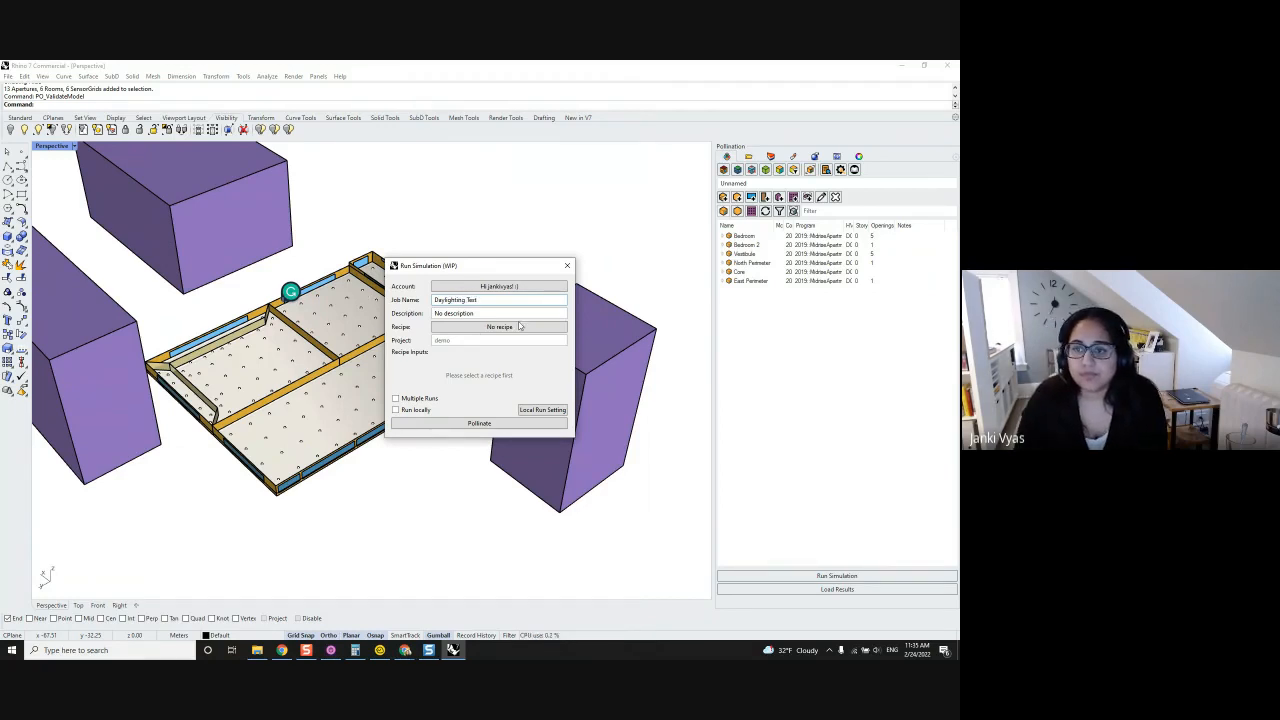
pyautogui.press('Tab')
pyautogui.write('User')
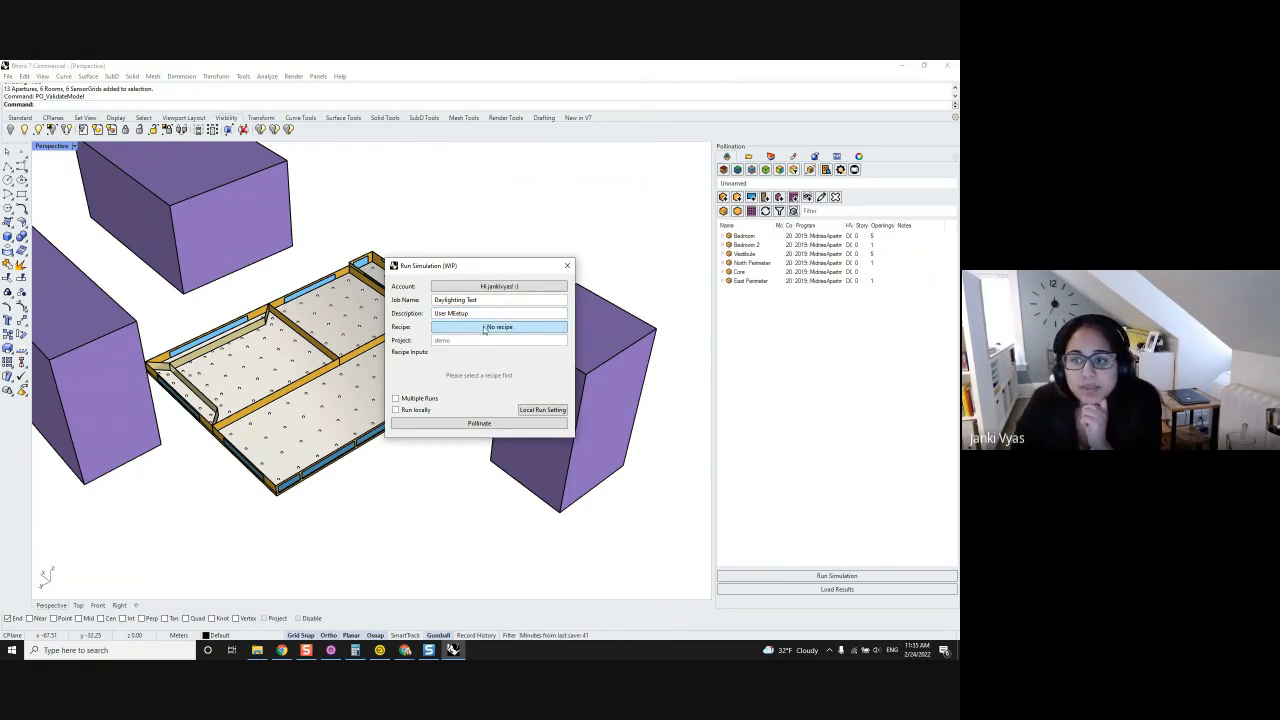
# Choose the project-owned ladybug-tools annual-daylight recipe with the * tag for the job.
pyautogui.click(484, 327)
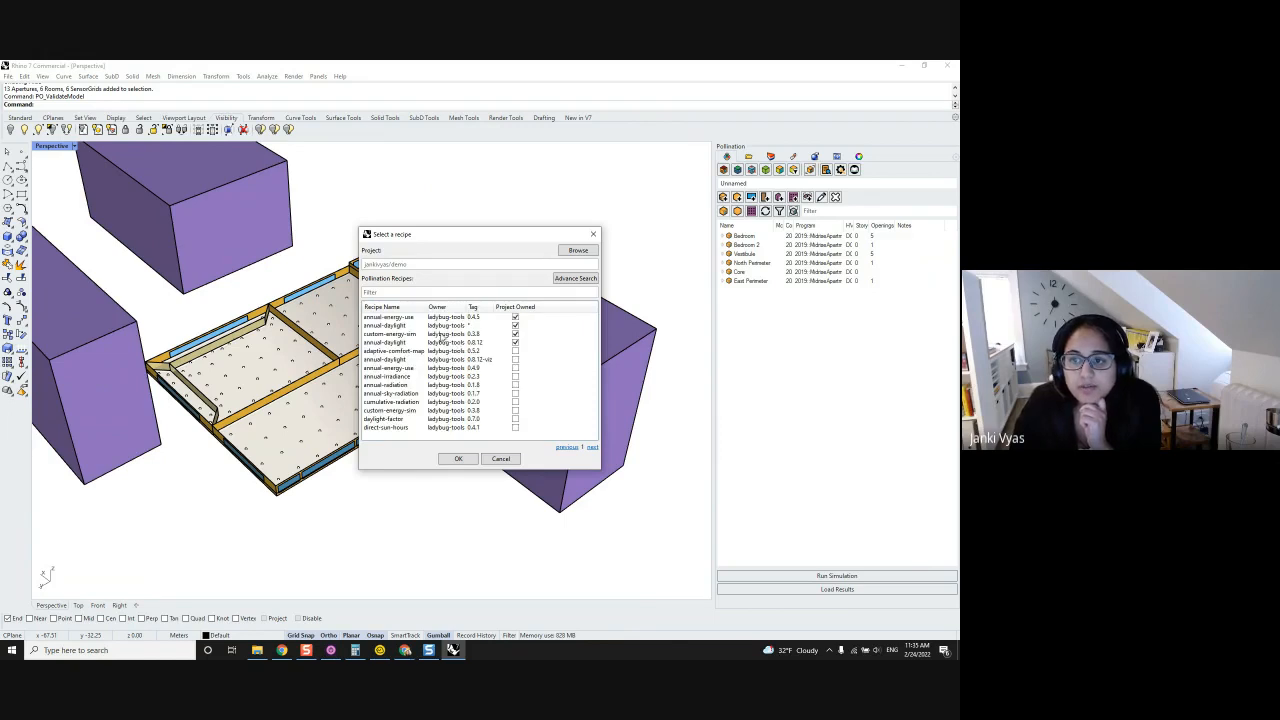
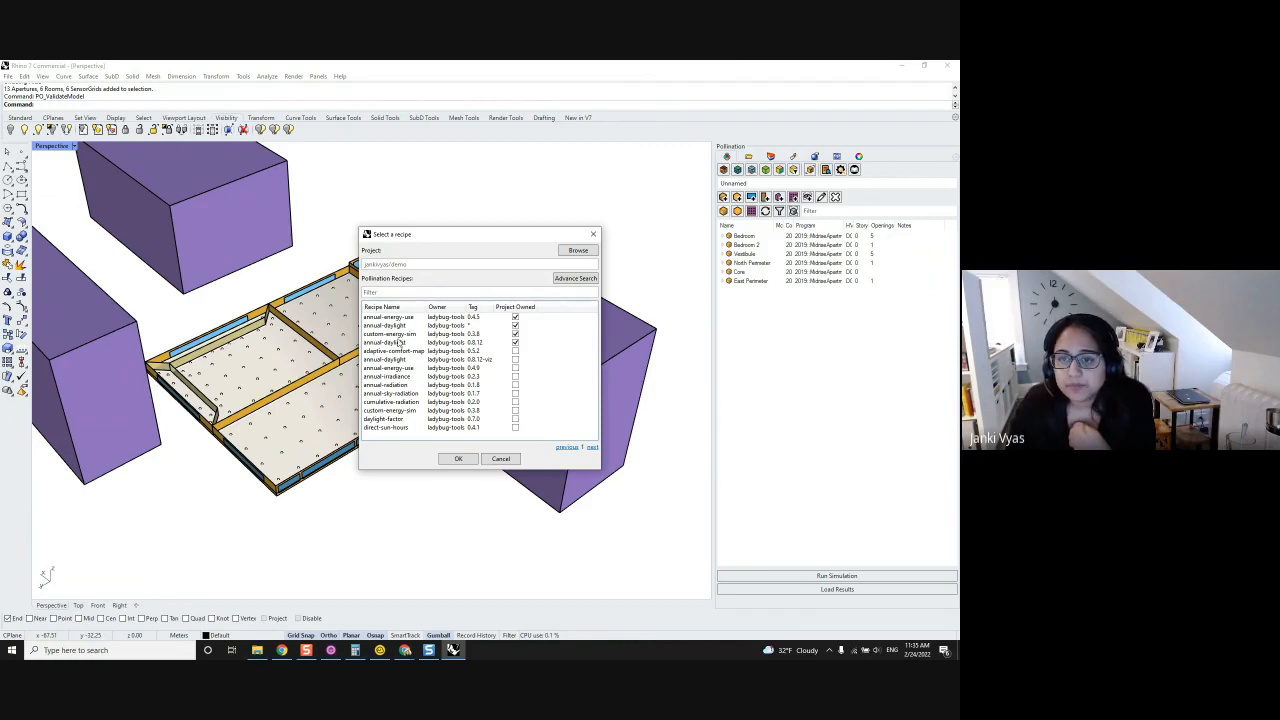
pyautogui.click(399, 327)
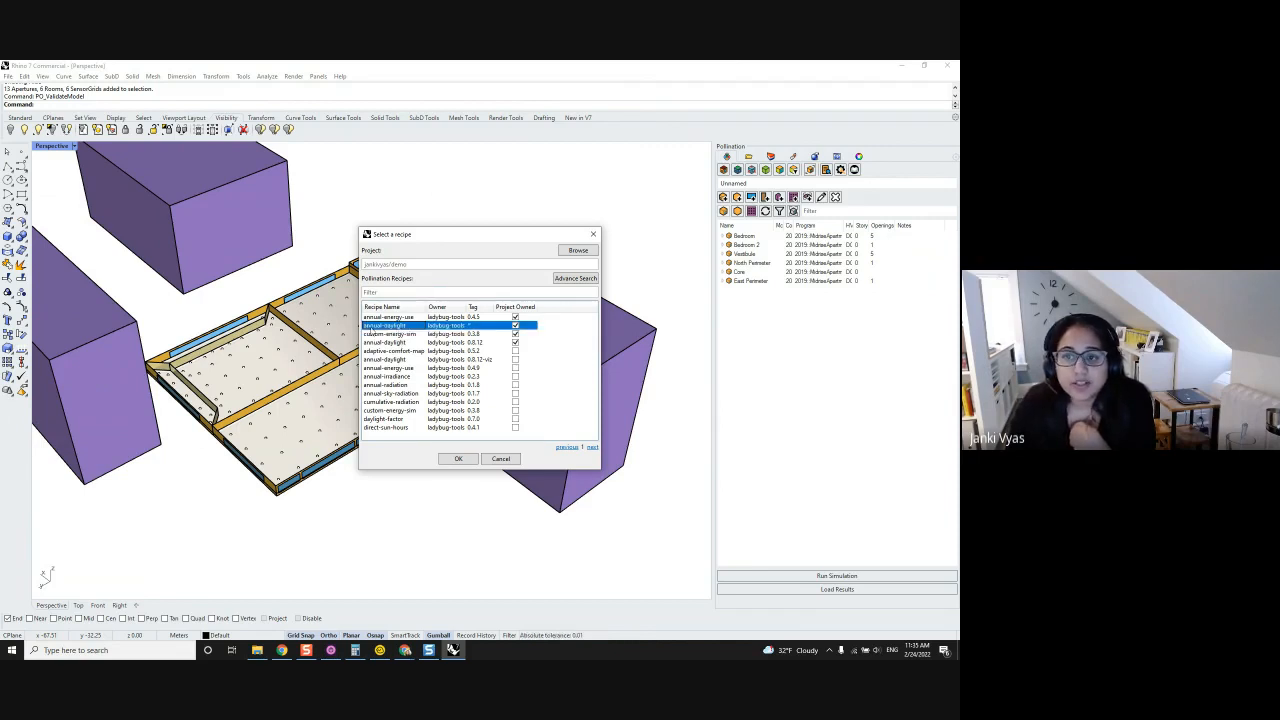
pyautogui.click(452, 459)
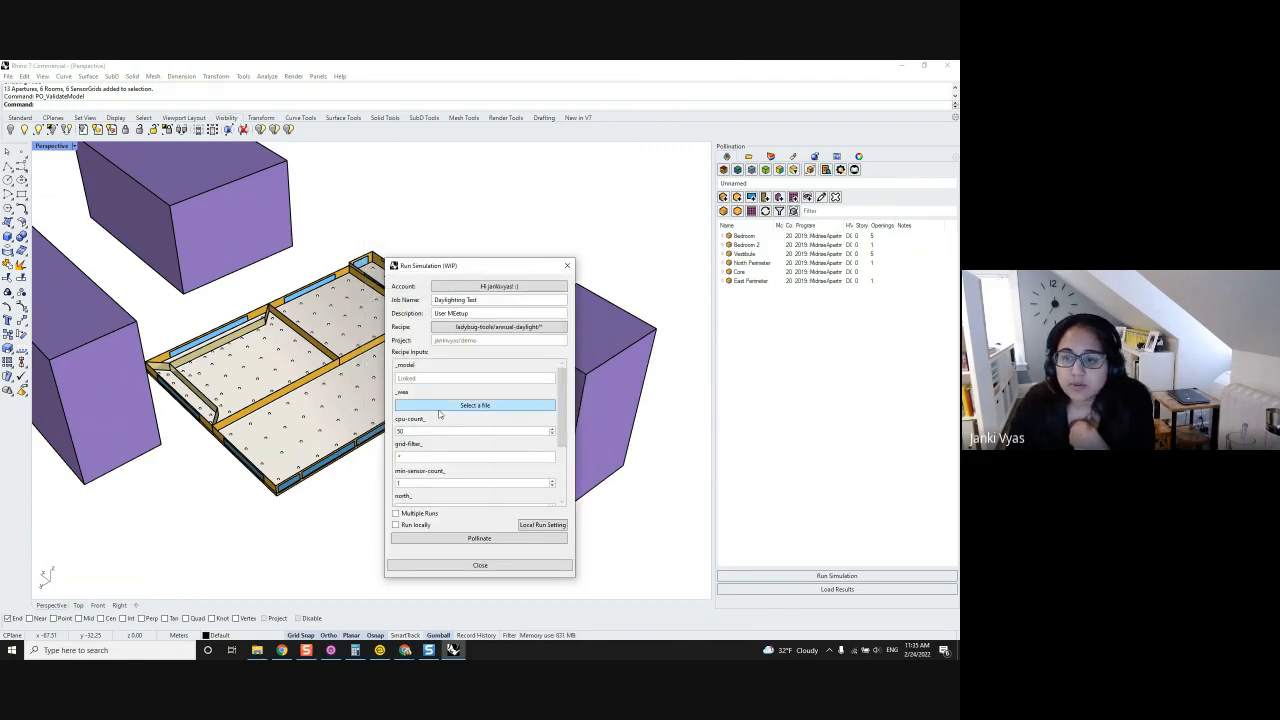
# Load USA_PA_Philadelphia.997286_TMYx.2004-2018.wea from its Downloads subfolder as the recipe's wea input.
pyautogui.click(452, 407)
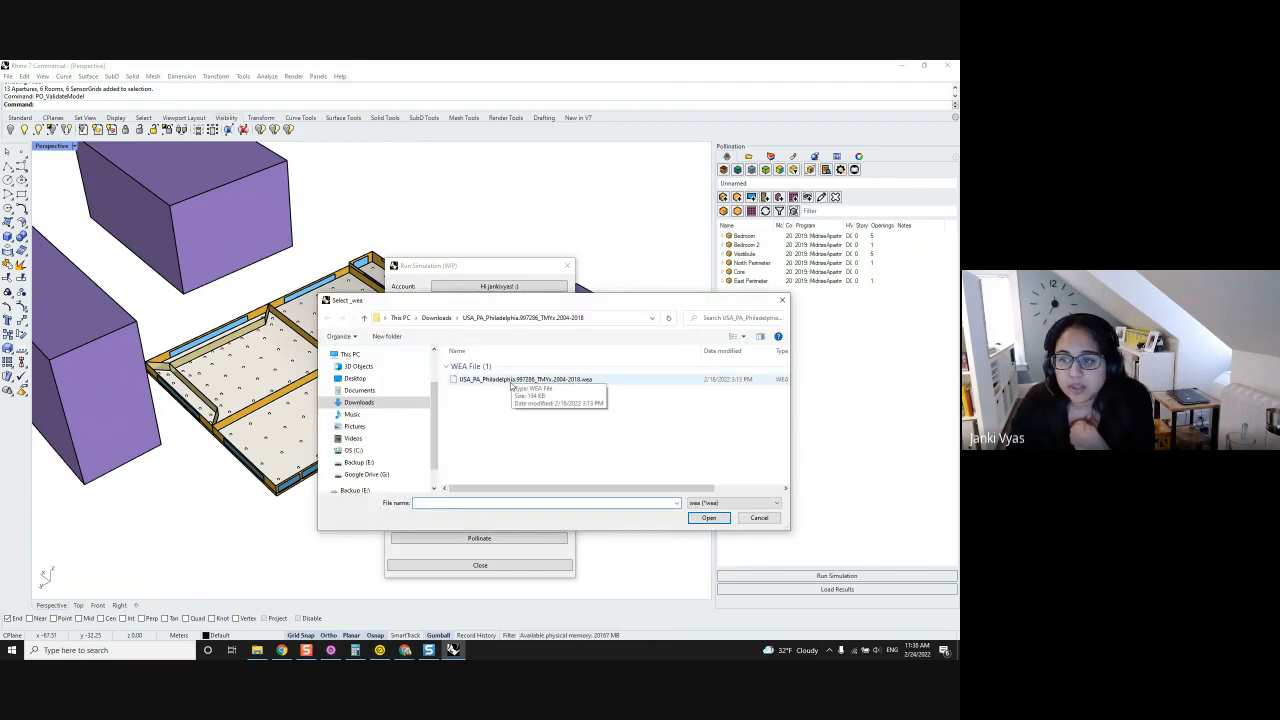
pyautogui.click(360, 404)
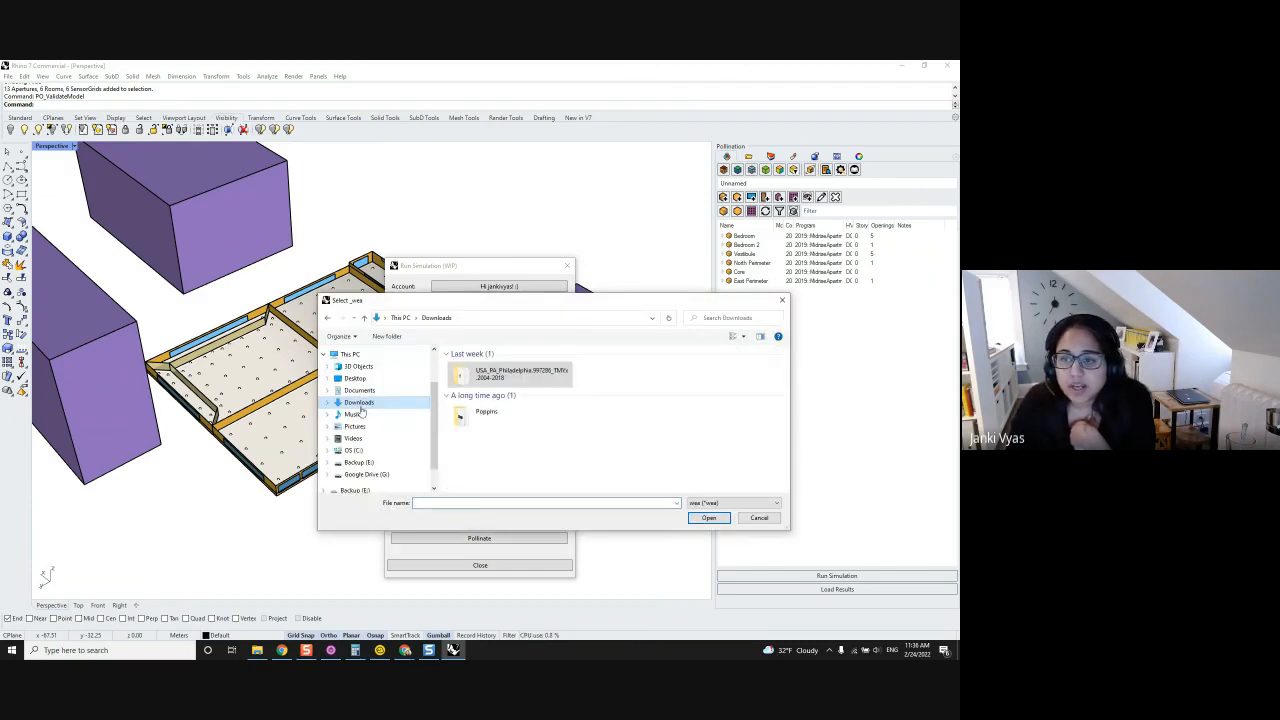
pyautogui.doubleClick(498, 378)
pyautogui.click(500, 381)
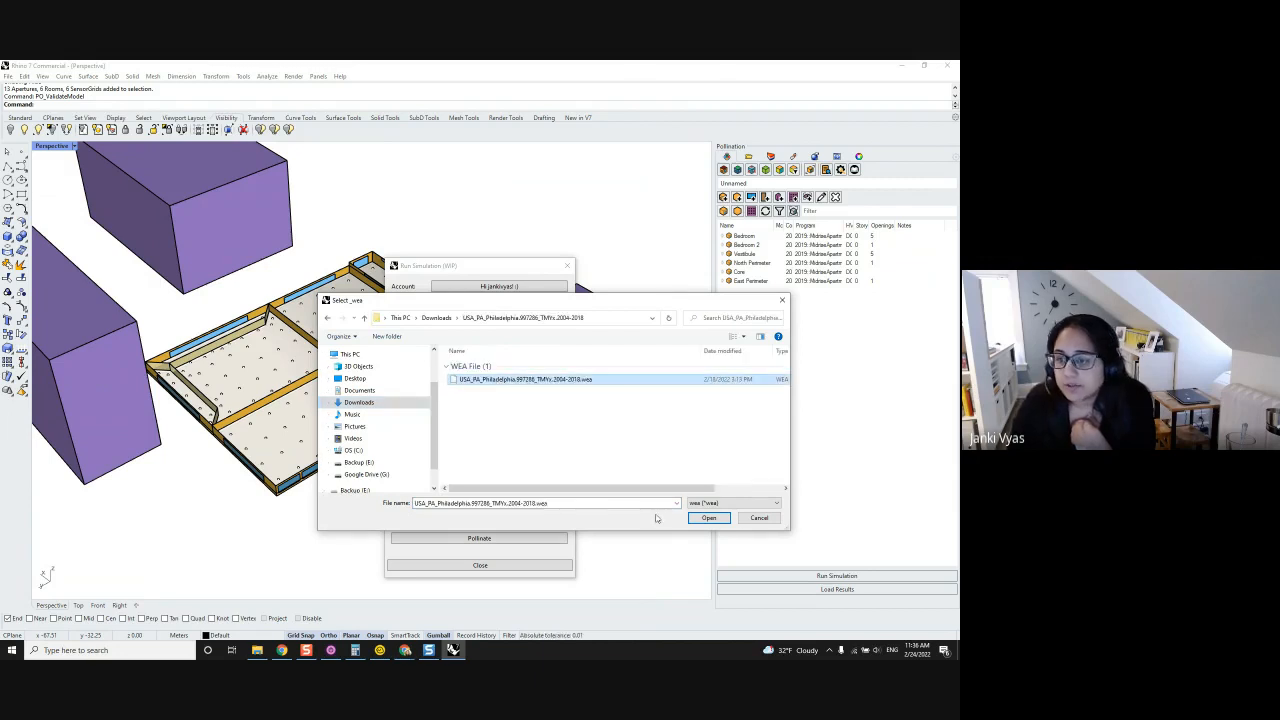
pyautogui.click(708, 517)
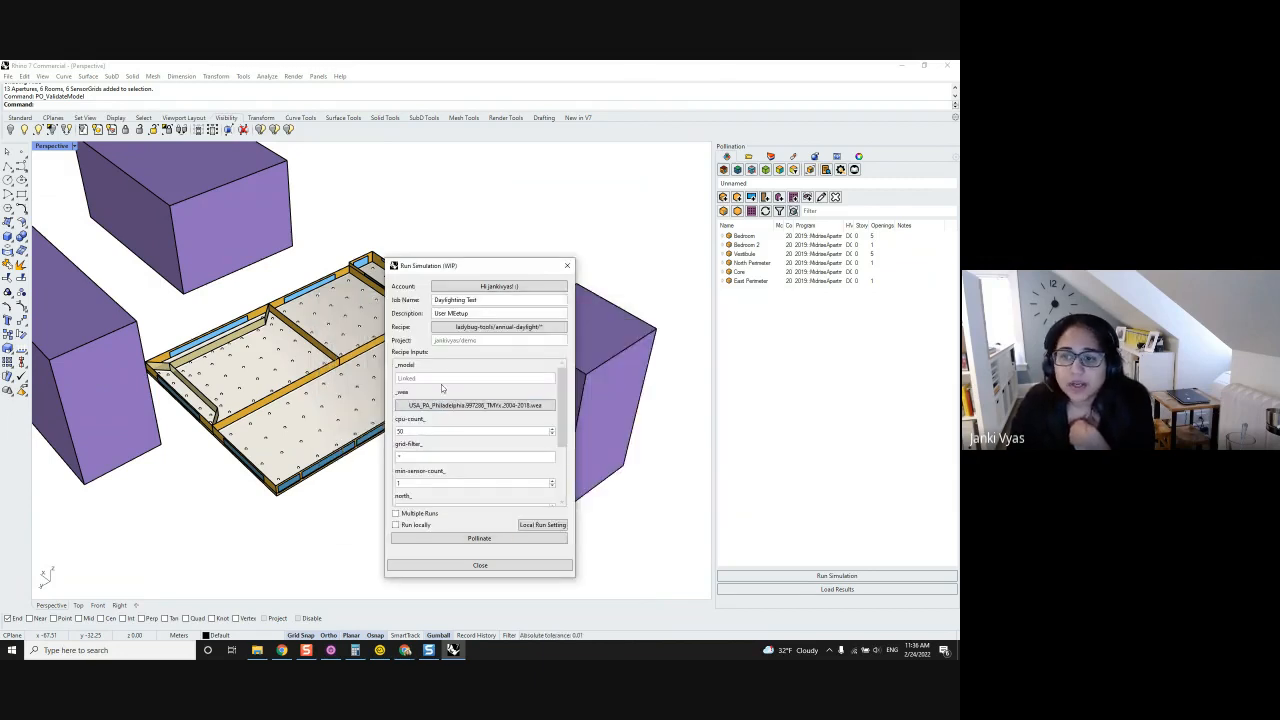
# Submit the annual daylight job to Pollination Cloud with the remaining recipe inputs at their defaults.
pyautogui.scroll(-1, 453, 402)
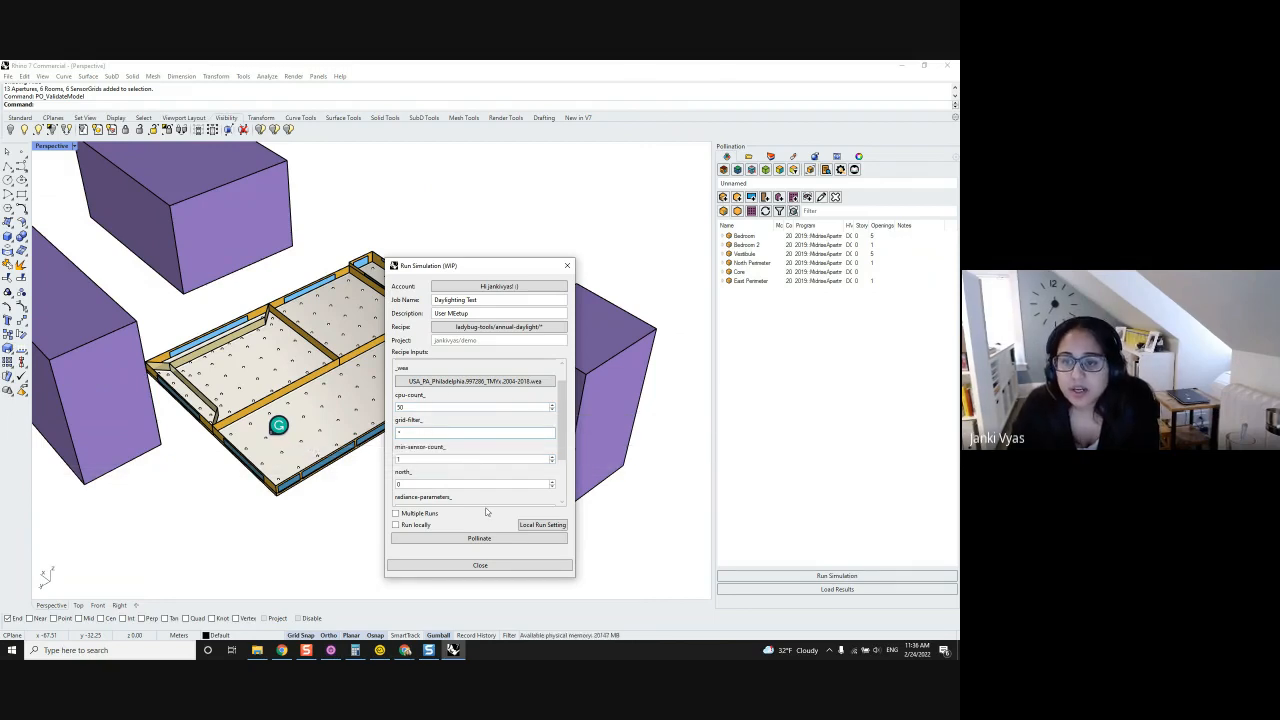
pyautogui.scroll(-2, 476, 462)
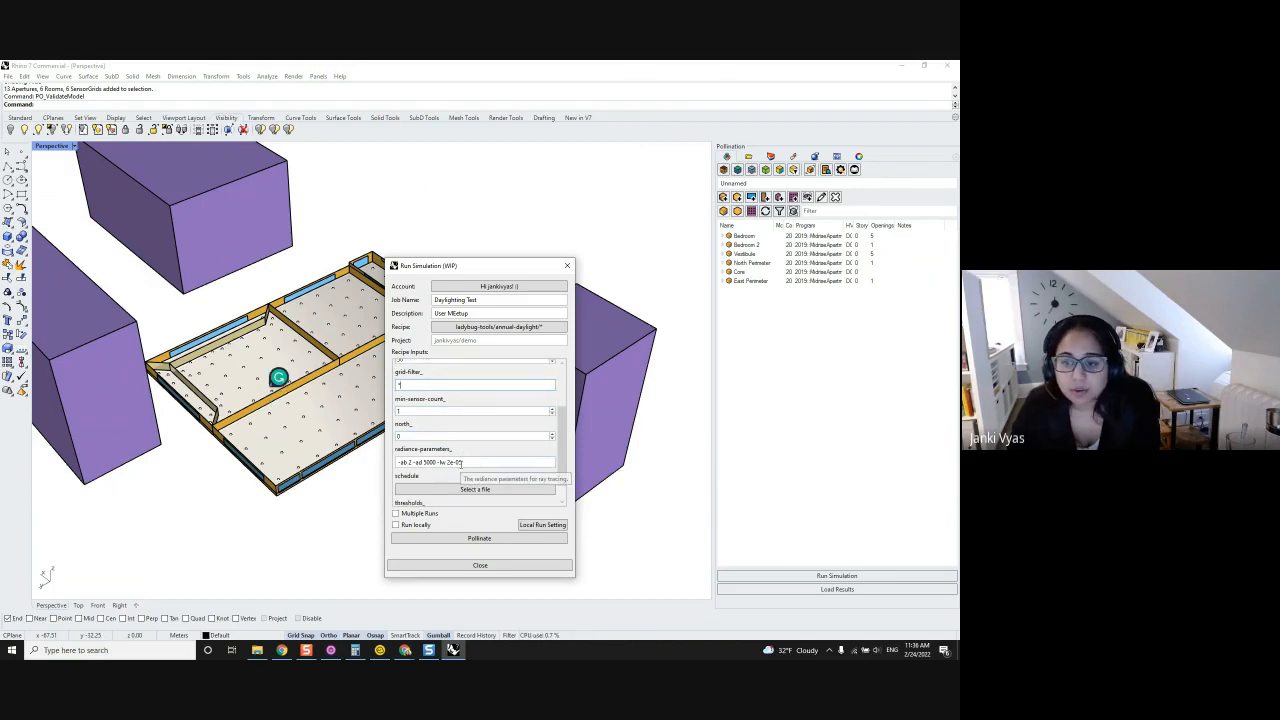
pyautogui.scroll(-1, 466, 490)
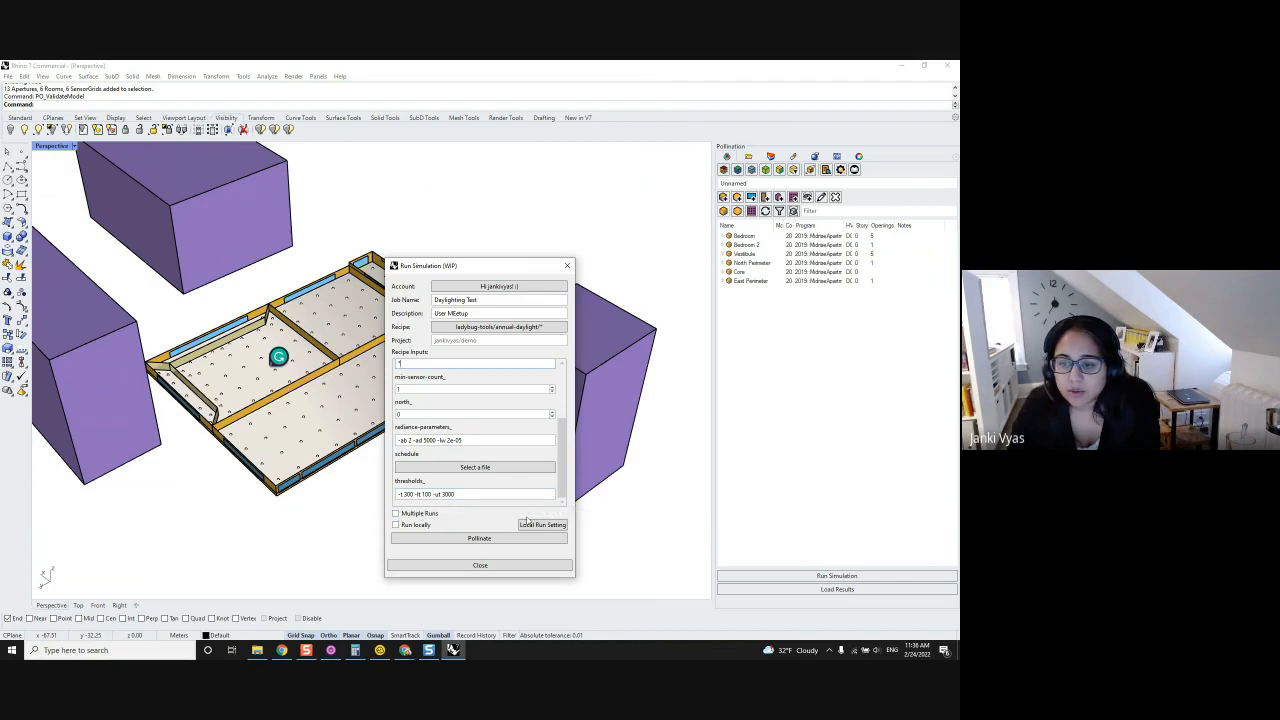
pyautogui.click(469, 540)
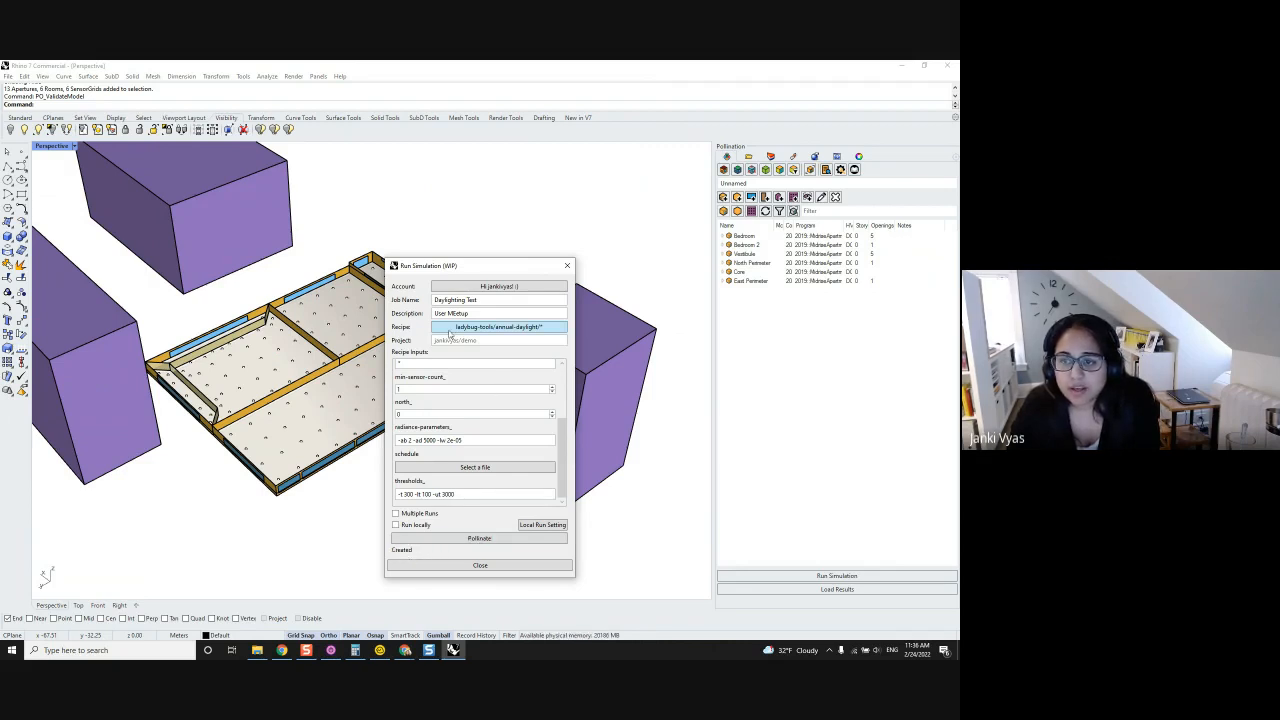
# Rename the job "Annual Energy Test" and correct its description to "User Meetup".
pyautogui.moveTo(466, 299); pyautogui.dragTo(420, 306)
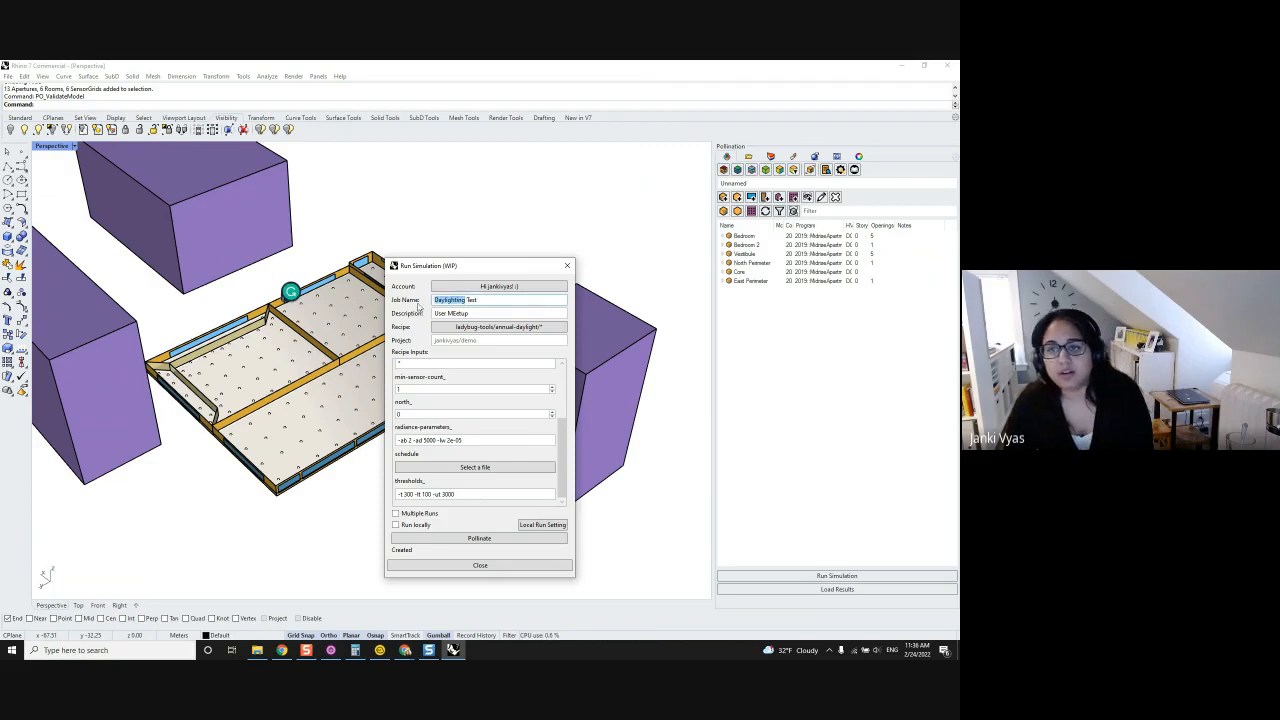
pyautogui.write('Annual ')
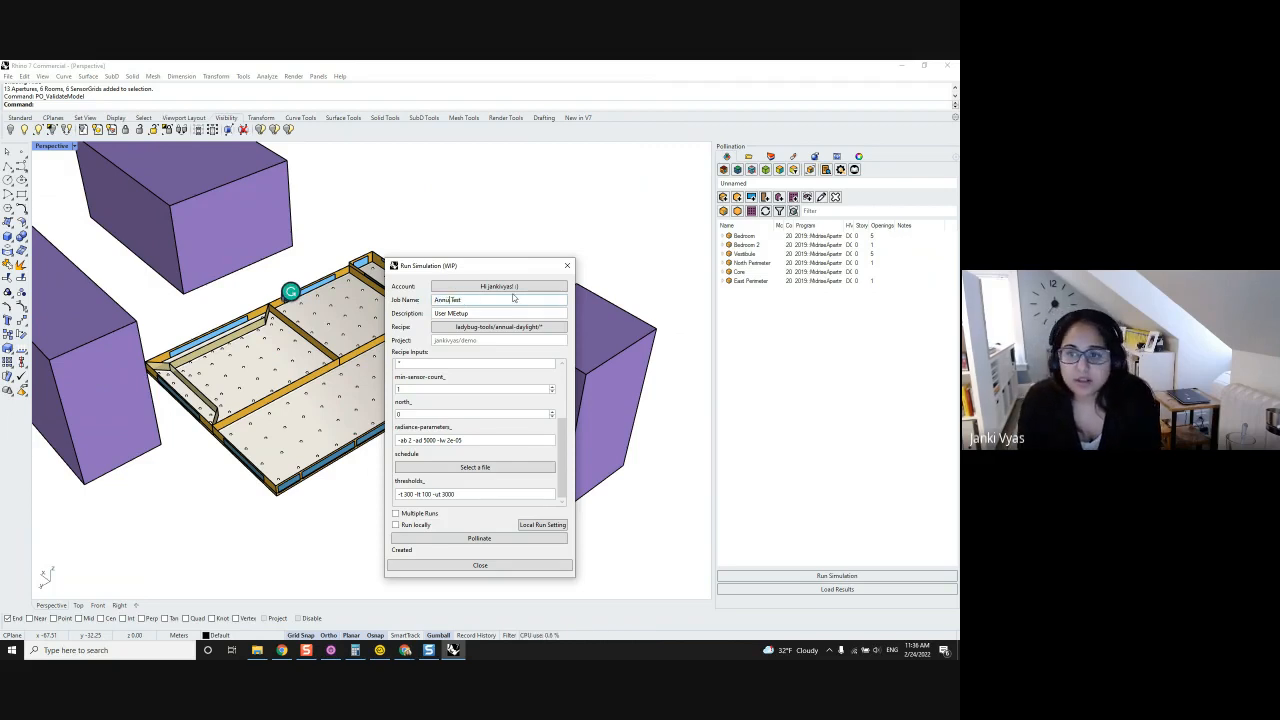
pyautogui.write('Energy')
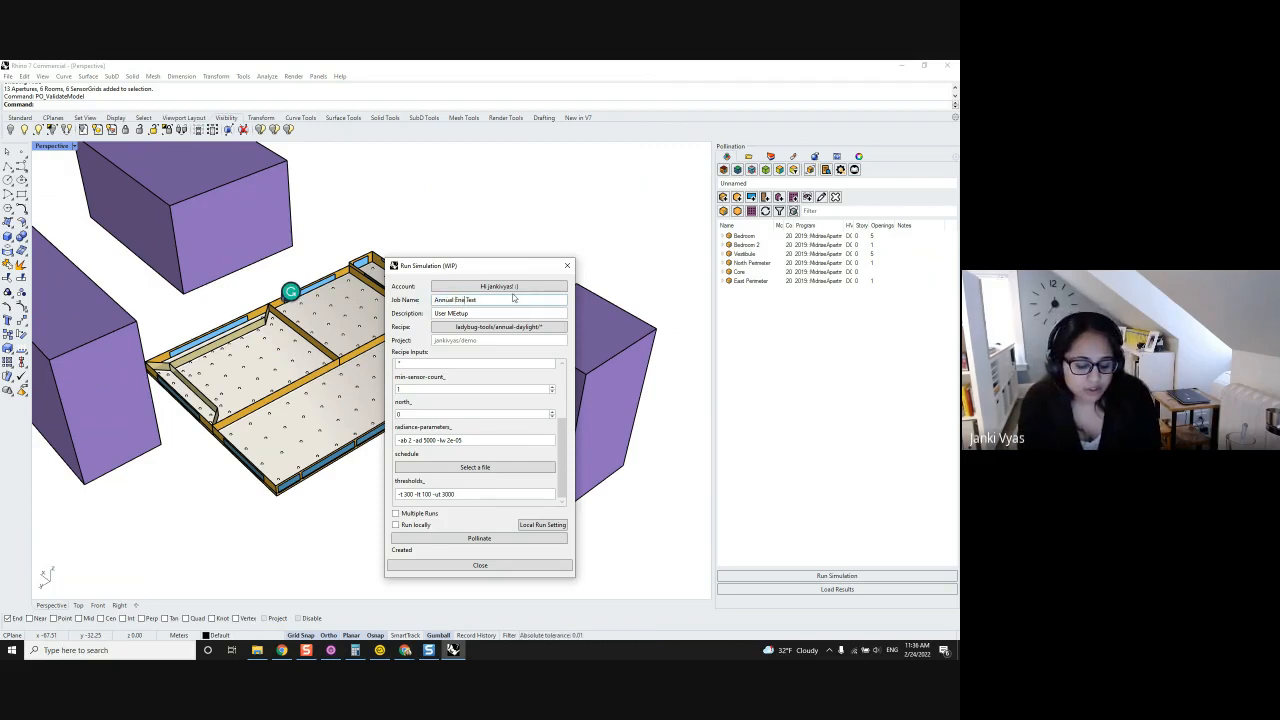
pyautogui.click(456, 314)
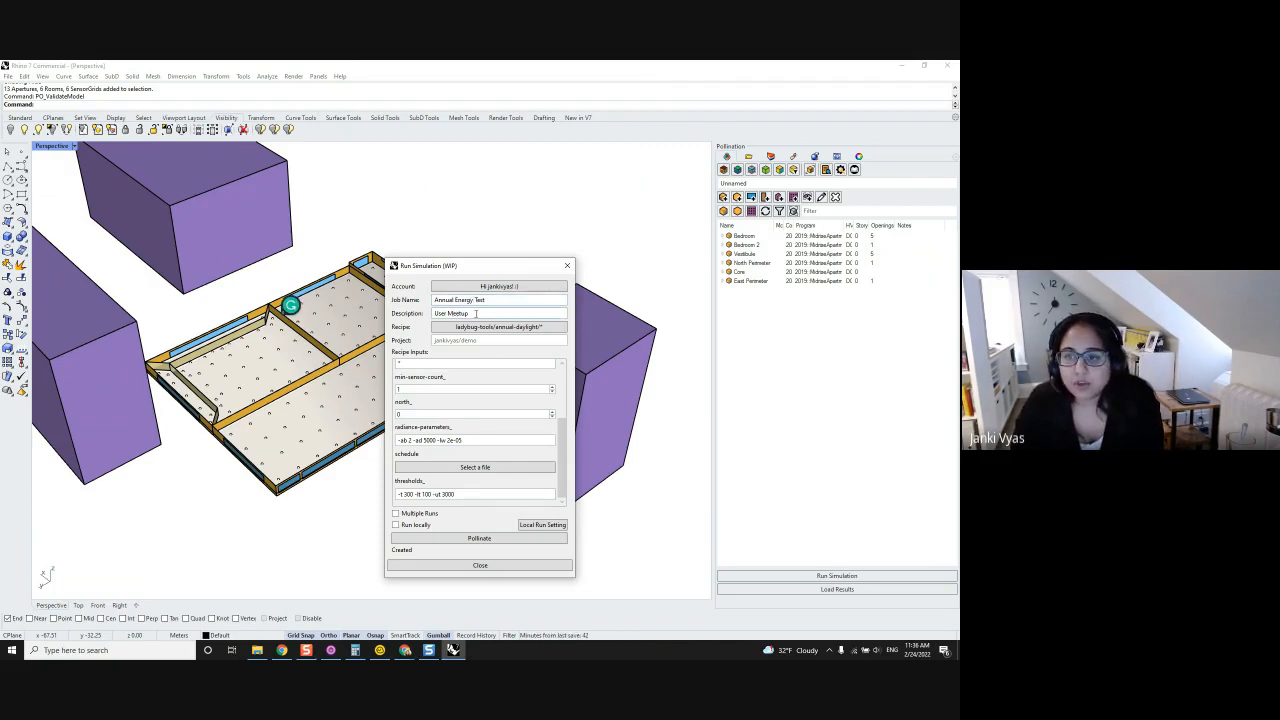
# Switch the job's recipe to the project-owned ladybug-tools annual-energy-use, tag 0.4.5.
pyautogui.click(465, 329)
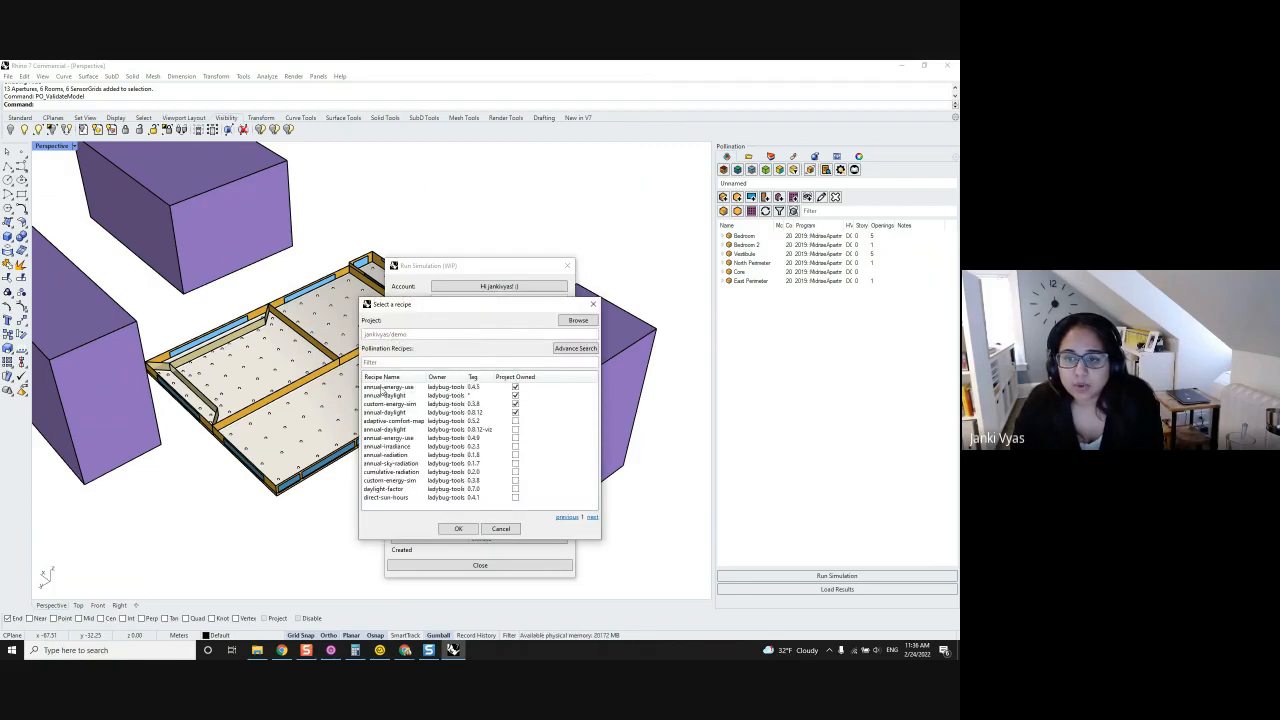
pyautogui.click(382, 387)
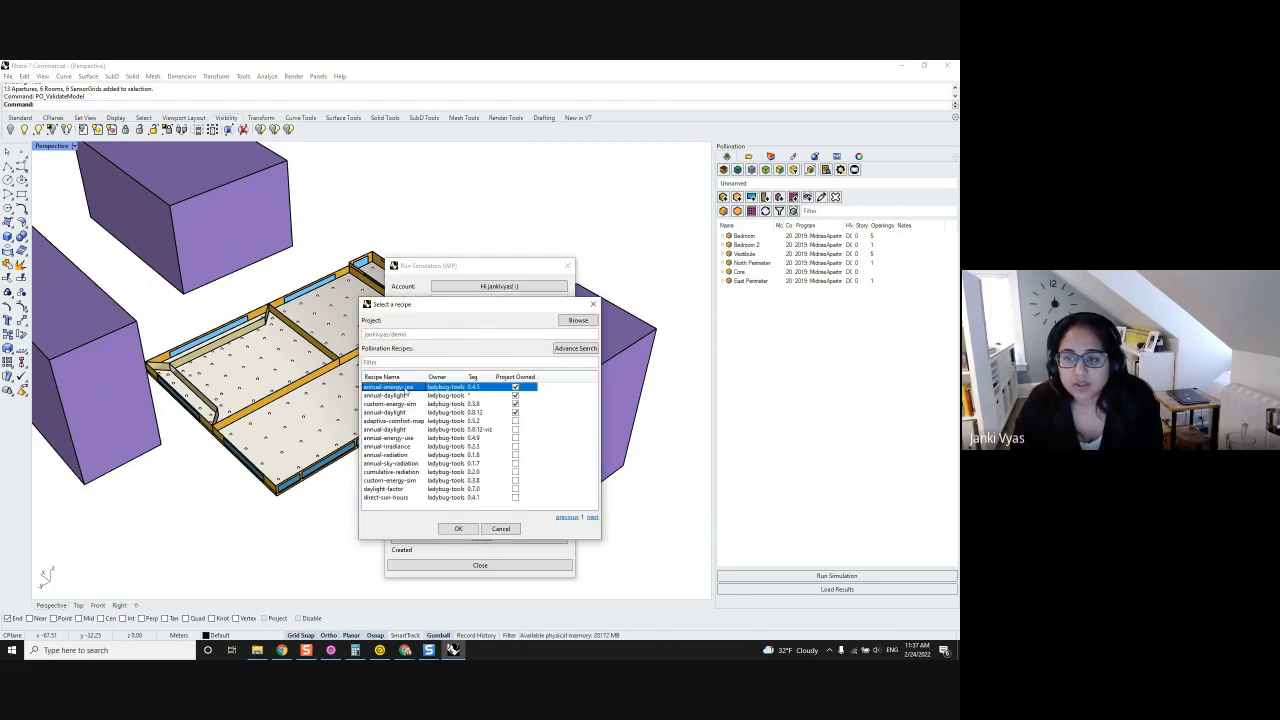
pyautogui.click(458, 528)
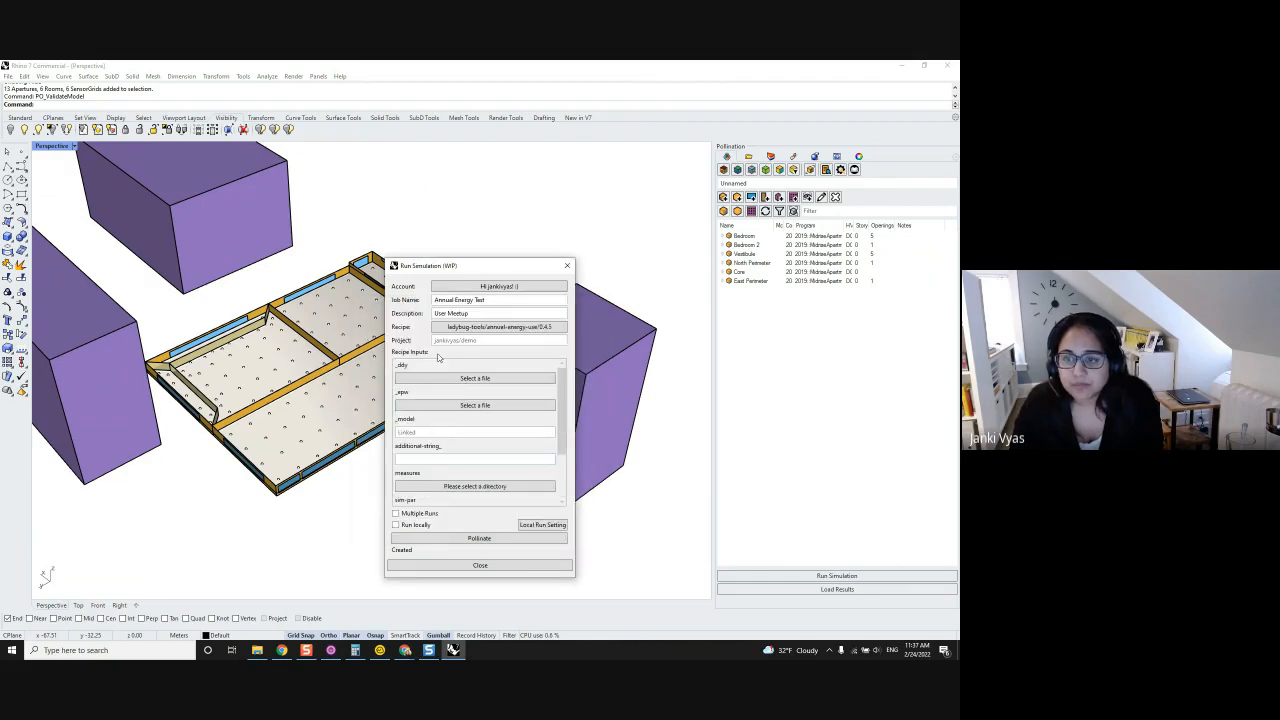
# Load USA_PA_Philadelphia.997286_TMYx.2004-2018.ddy as the energy recipe's ddy input.
pyautogui.click(441, 378)
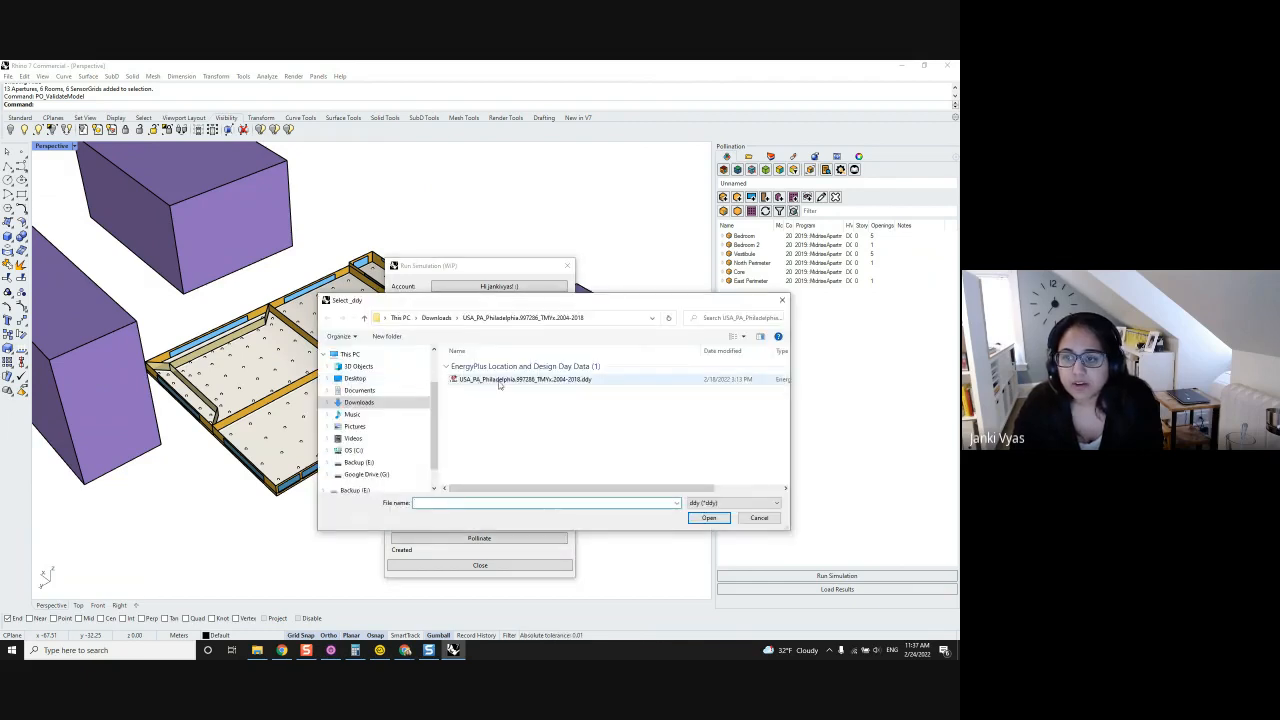
pyautogui.click(499, 381)
pyautogui.click(708, 517)
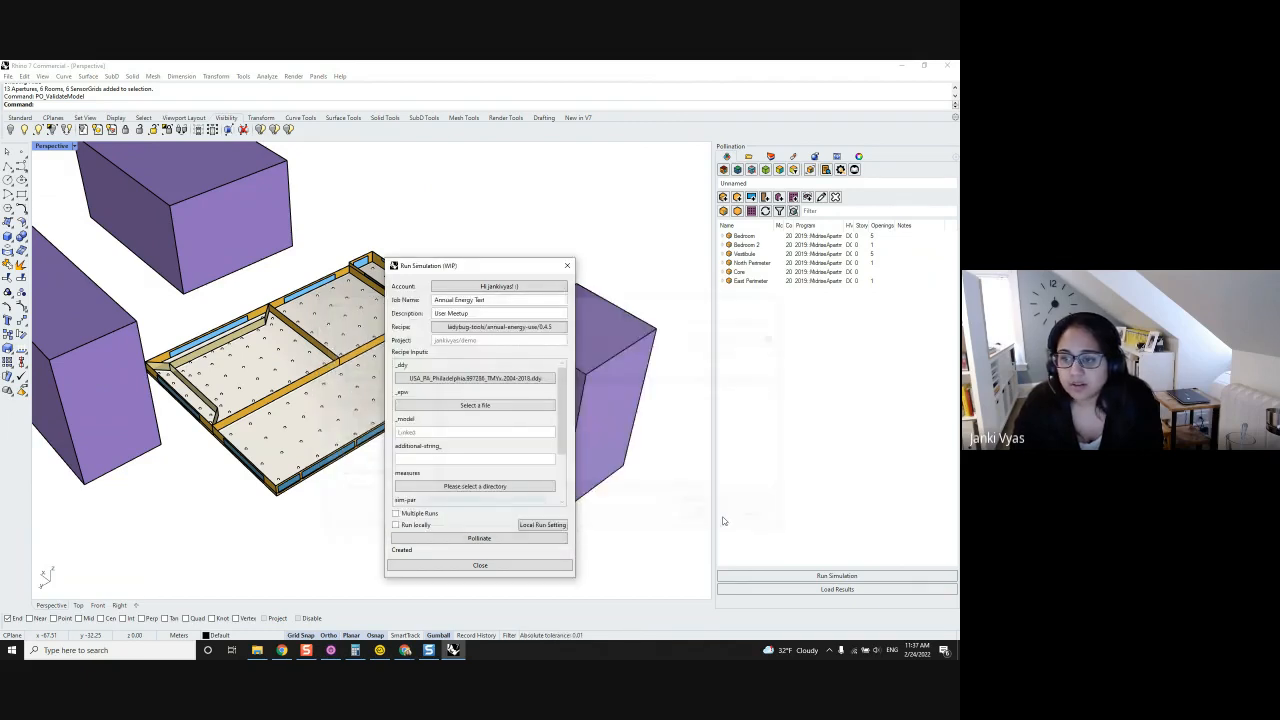
# Load USA_PA_Philadelphia.997286_TMYx.2004-2018.epw as the energy recipe's epw input.
pyautogui.click(440, 405)
pyautogui.click(497, 380)
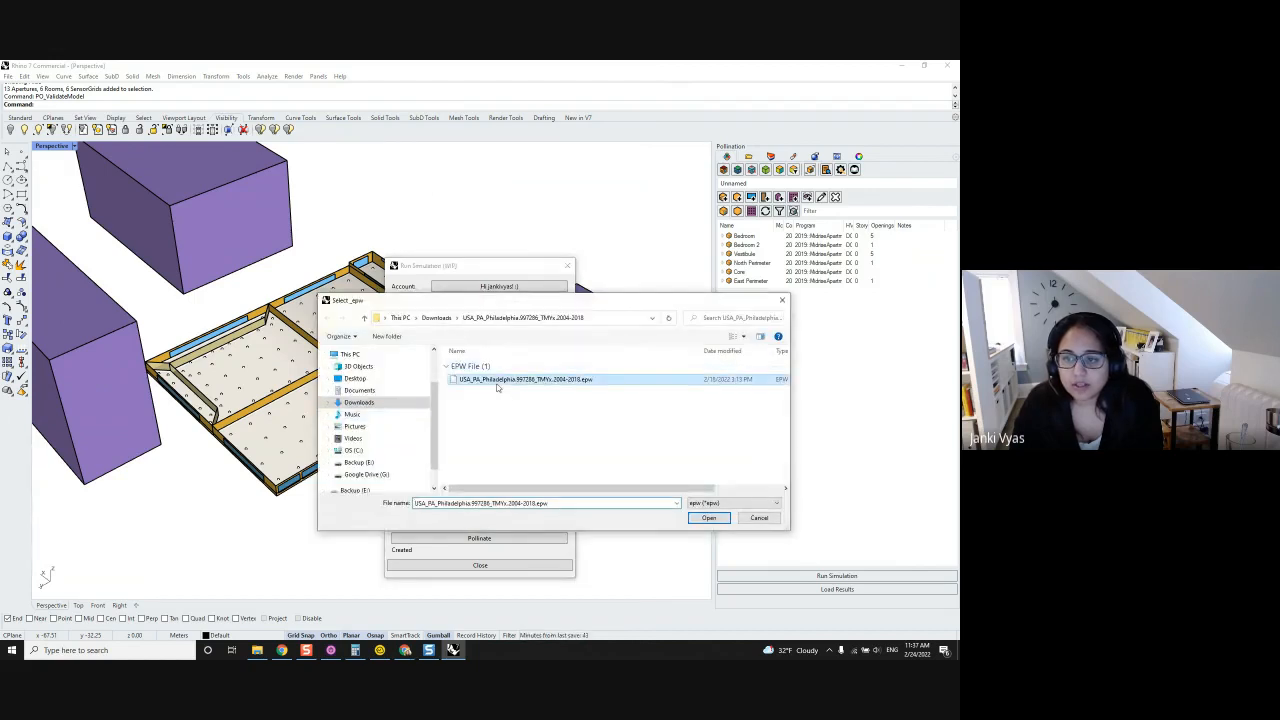
pyautogui.moveTo(523, 303); pyautogui.dragTo(457, 263)
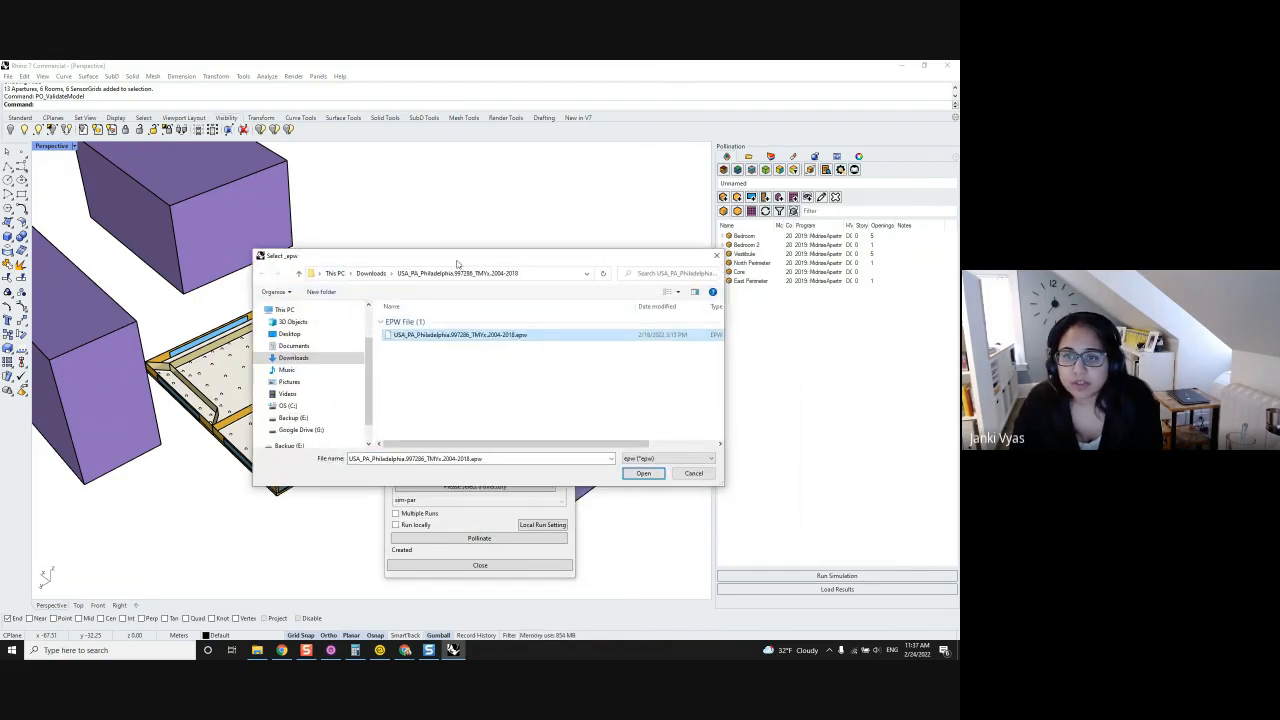
pyautogui.click(660, 474)
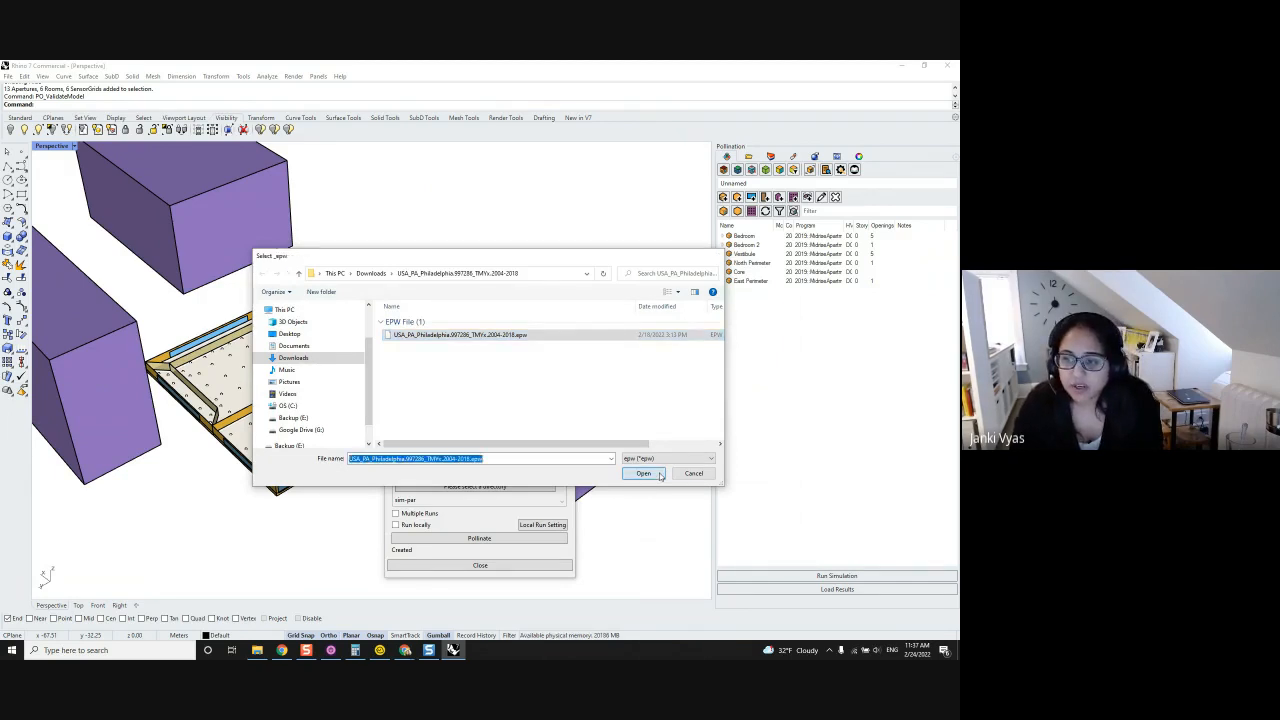
# Set the annual energy job to run locally and start it with the remaining recipe inputs at their defaults.
pyautogui.scroll(-1, 468, 424)
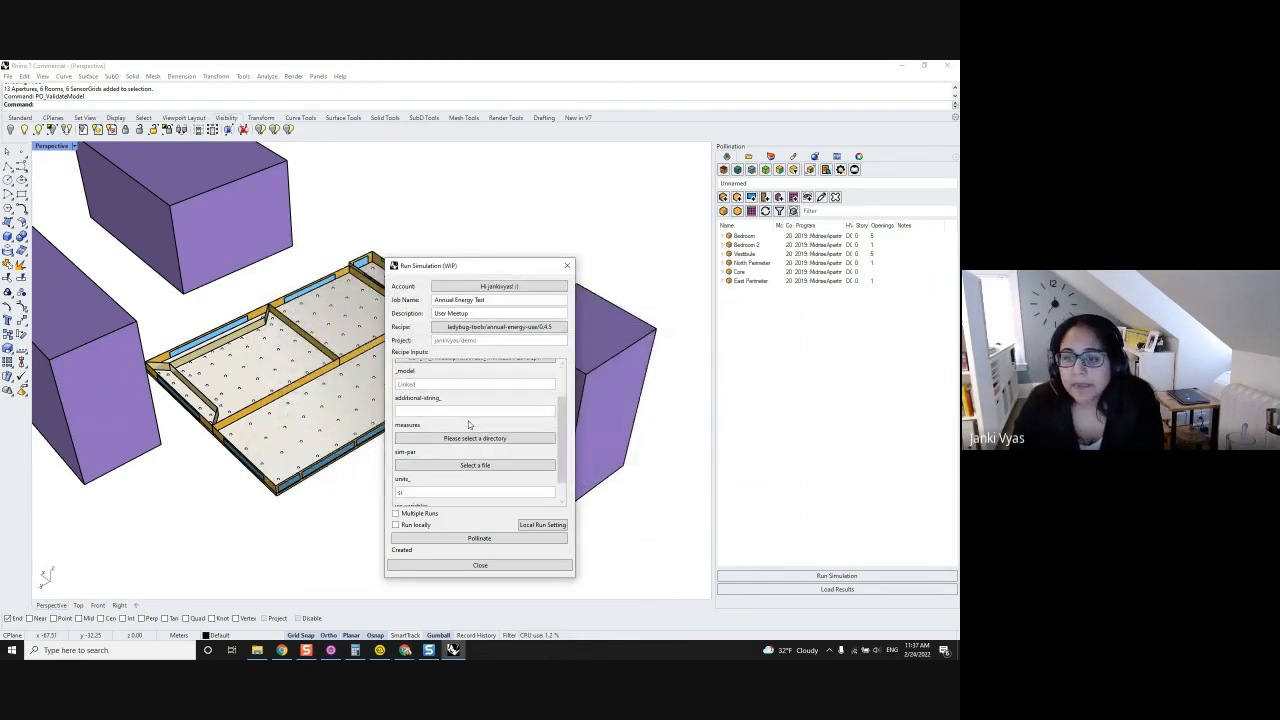
pyautogui.scroll(-1, 468, 424)
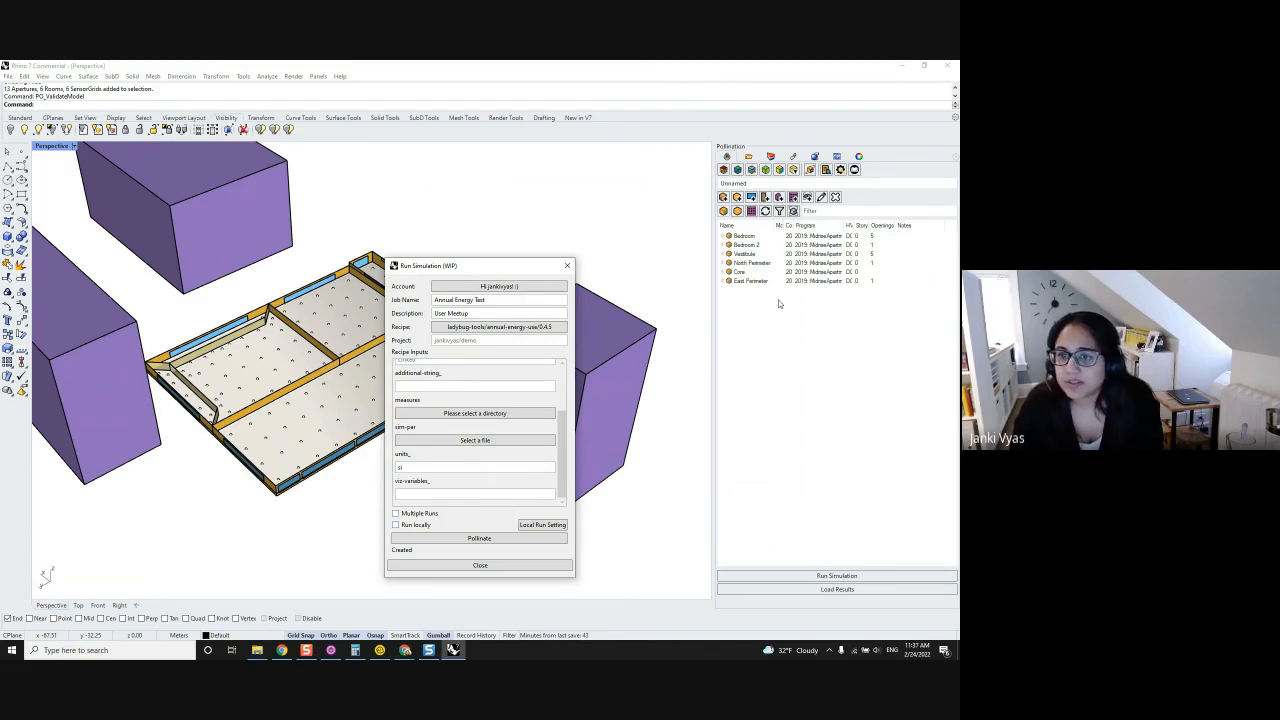
pyautogui.click(413, 525)
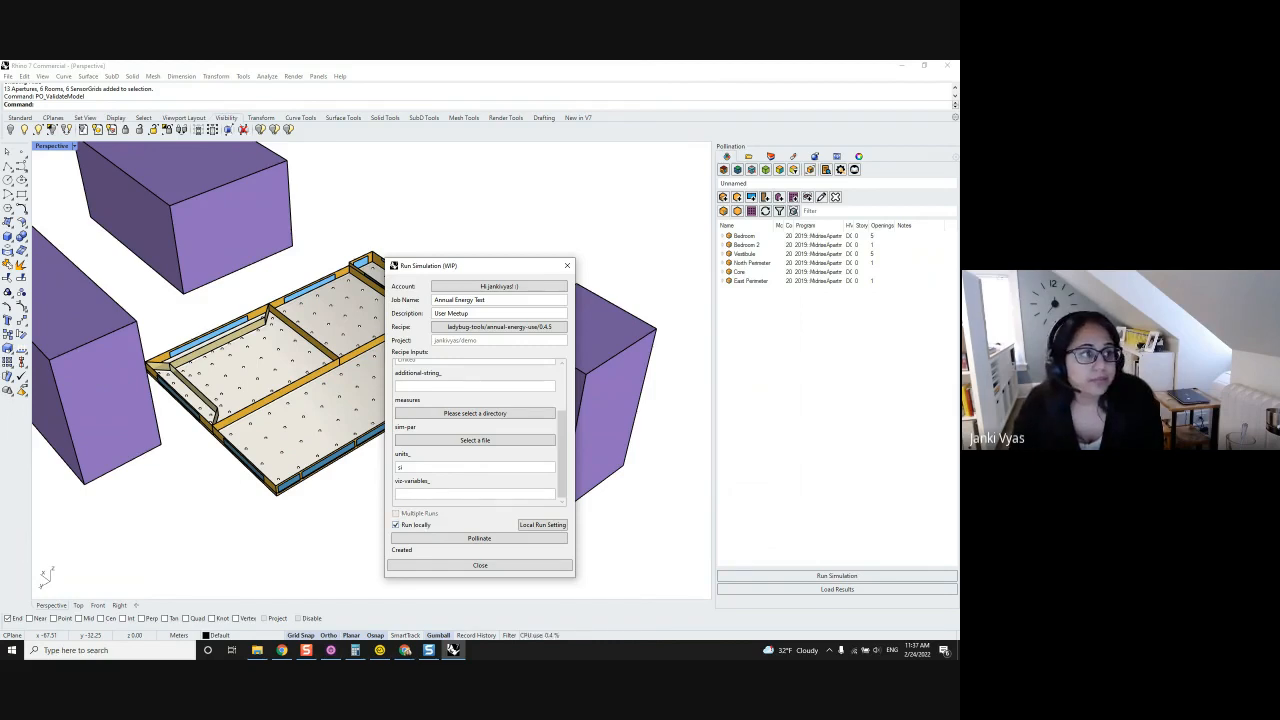
pyautogui.click(480, 539)
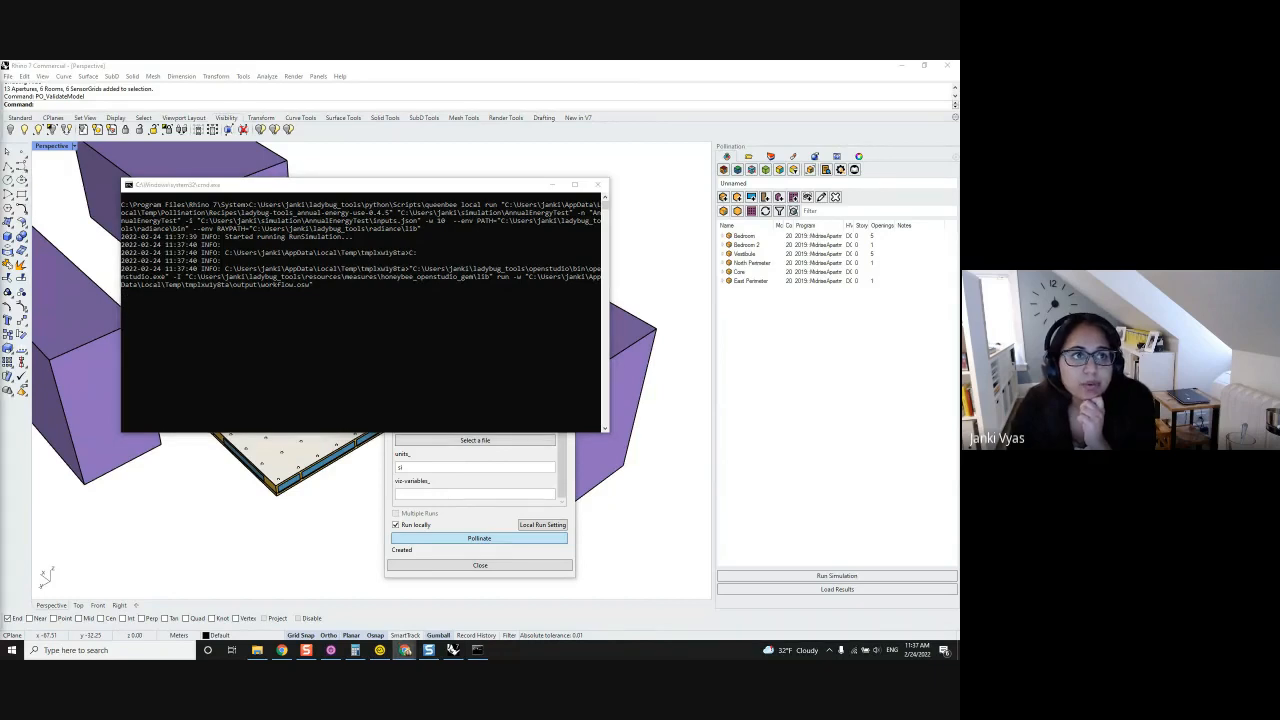
# Switch to Pollination Cloud in the browser and check the status of the Daylighting Test job in the account's demo project.
pyautogui.moveTo(2, 68); pyautogui.dragTo(305, 71)
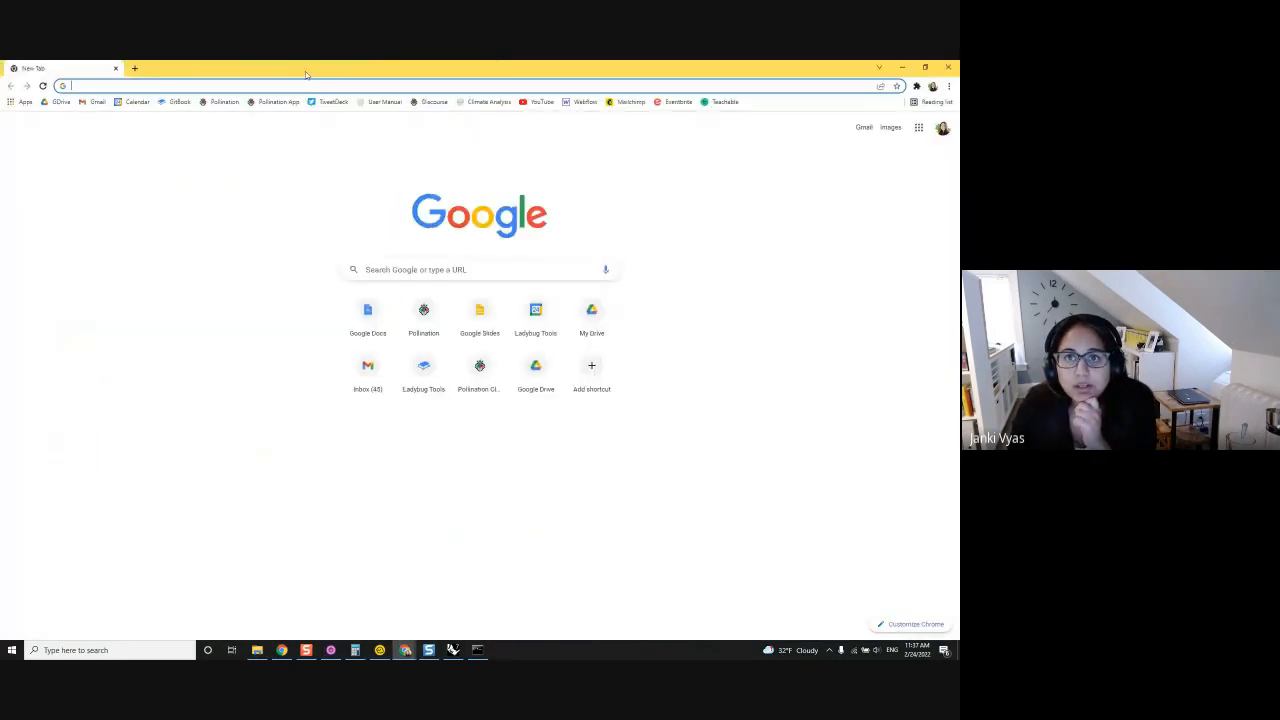
pyautogui.click(262, 105)
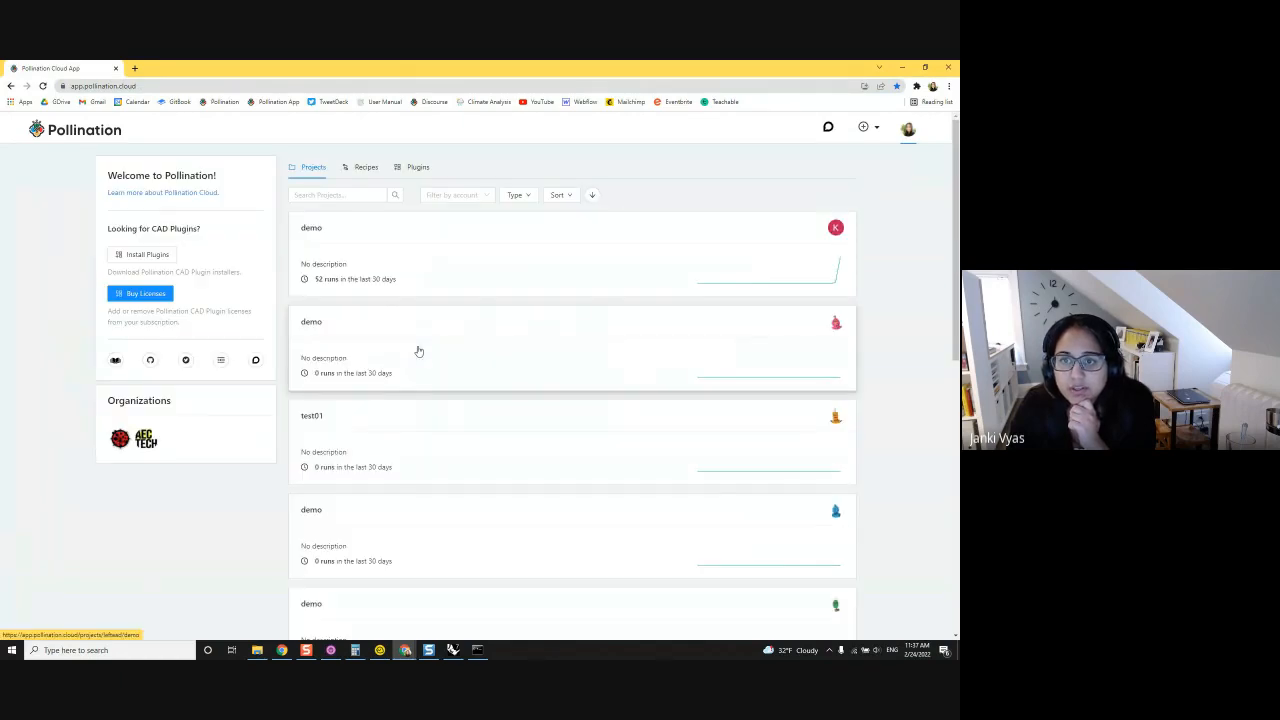
pyautogui.click(119, 438)
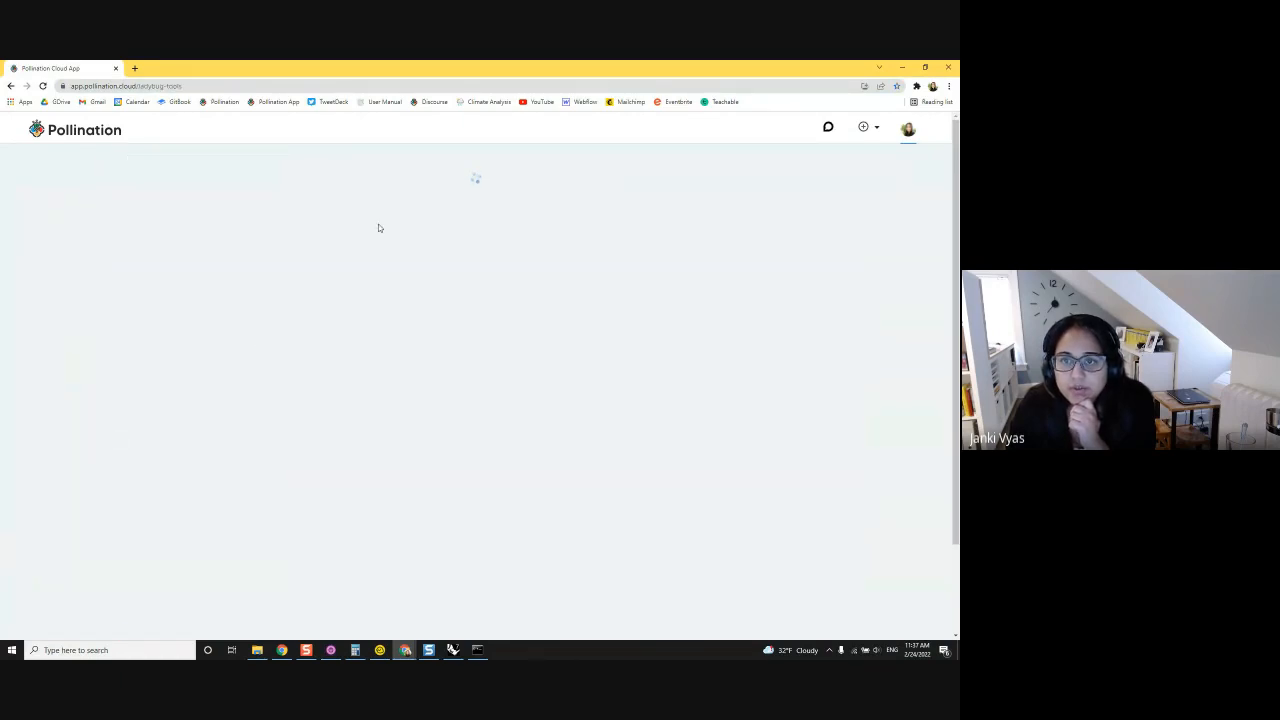
pyautogui.click(159, 296)
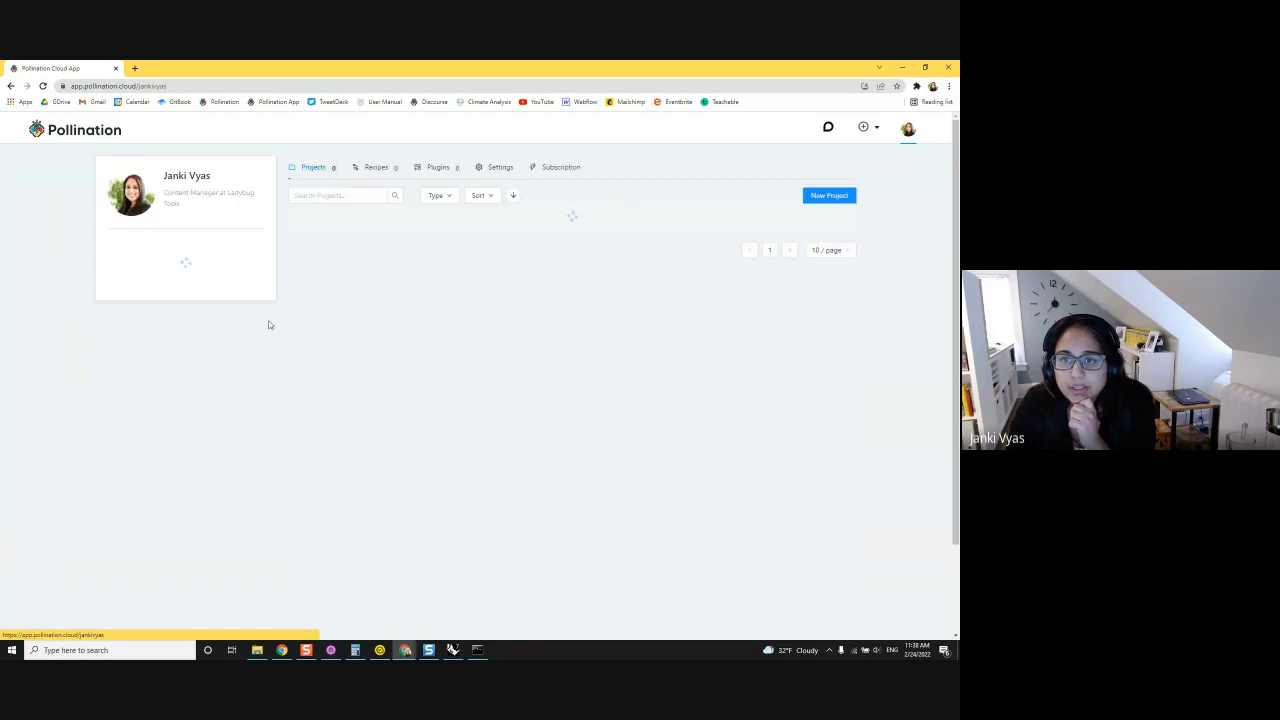
pyautogui.click(369, 428)
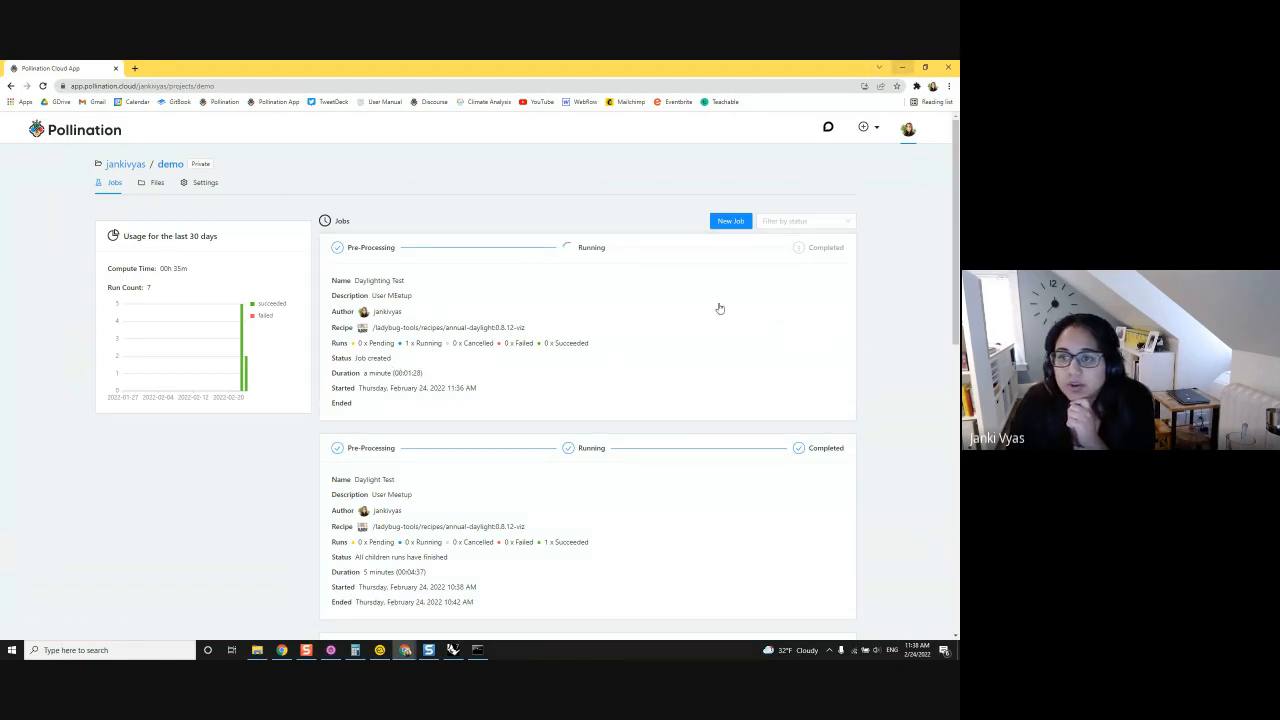
pyautogui.click(902, 67)
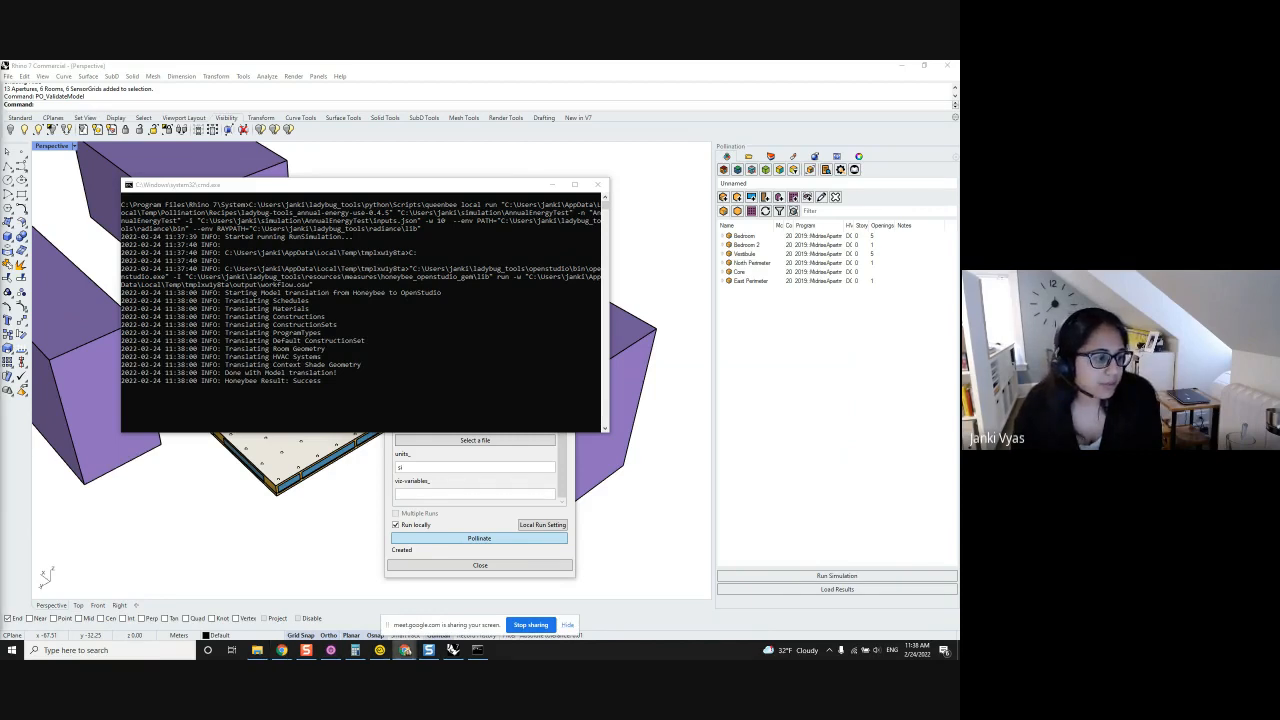
# Return to Pollination Cloud in the browser and open the recipe settings of the account's demo project.
pyautogui.hotkey('alt', 'Tab')
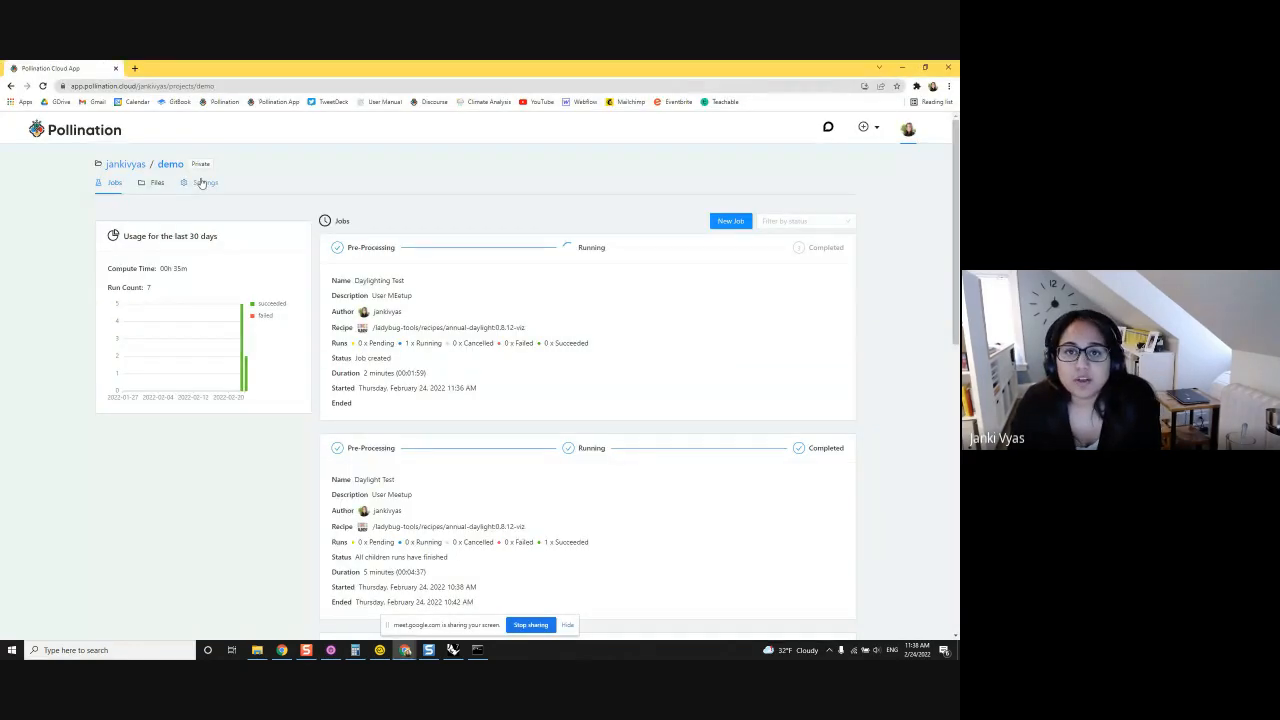
pyautogui.click(122, 166)
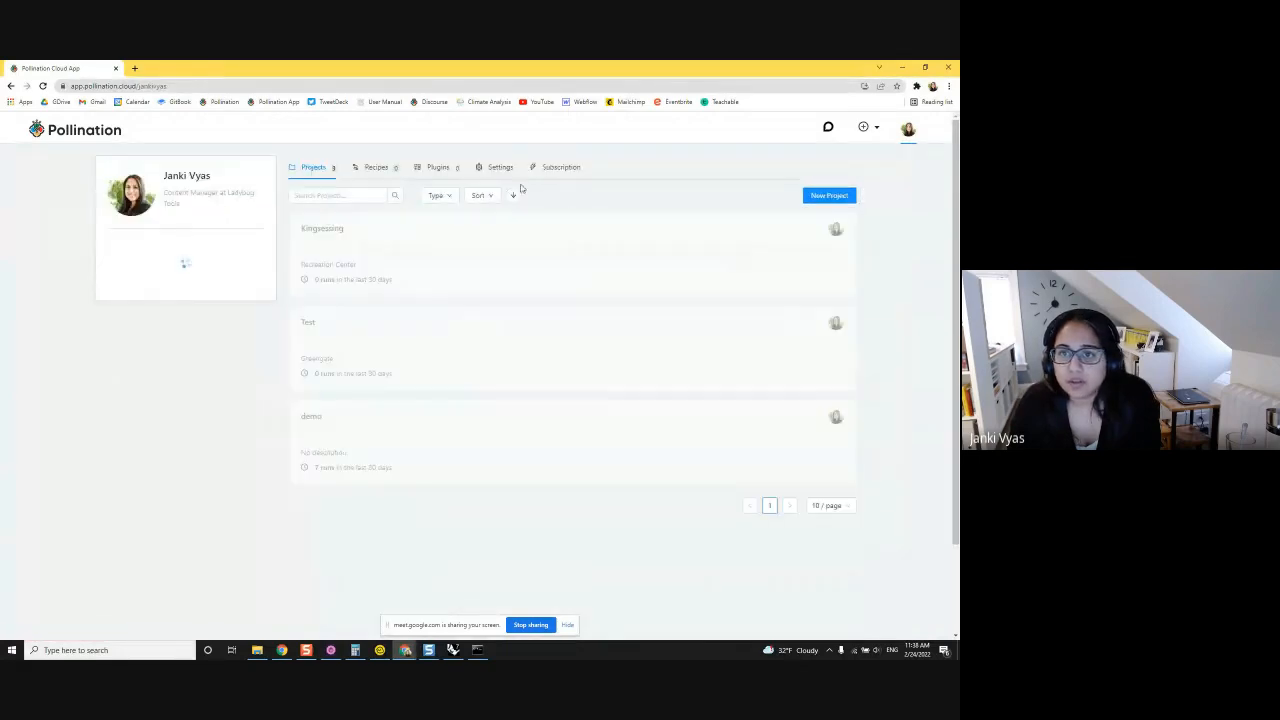
pyautogui.click(343, 420)
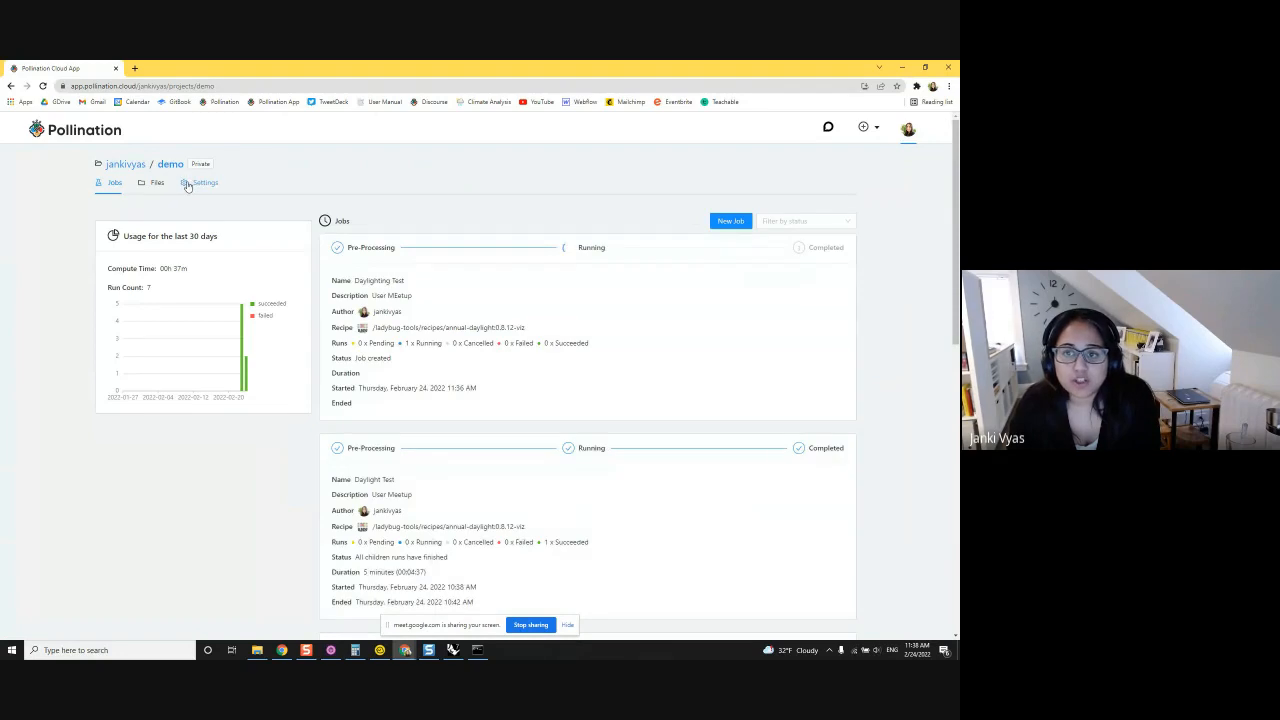
pyautogui.click(187, 184)
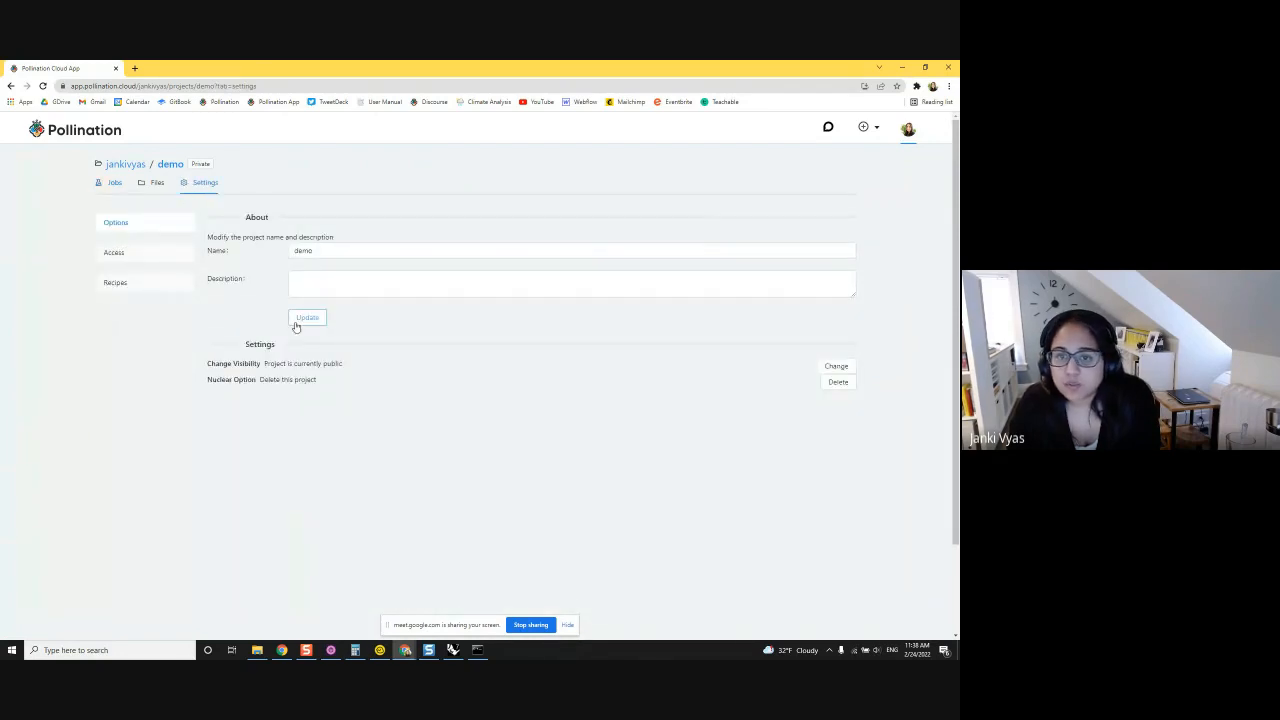
pyautogui.click(116, 284)
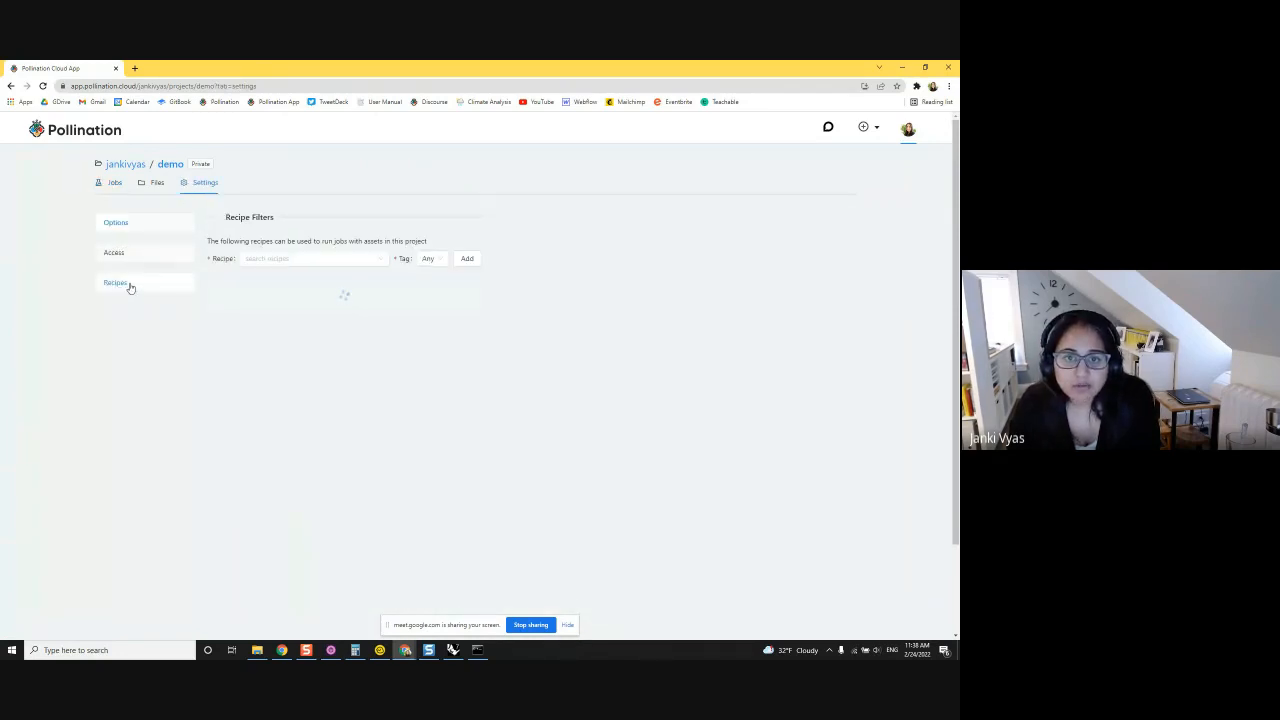
# Add the ladybug-tools/annual-radiation recipe with tag Any to the demo project's recipe filters.
pyautogui.click(295, 258)
pyautogui.write('Radi')
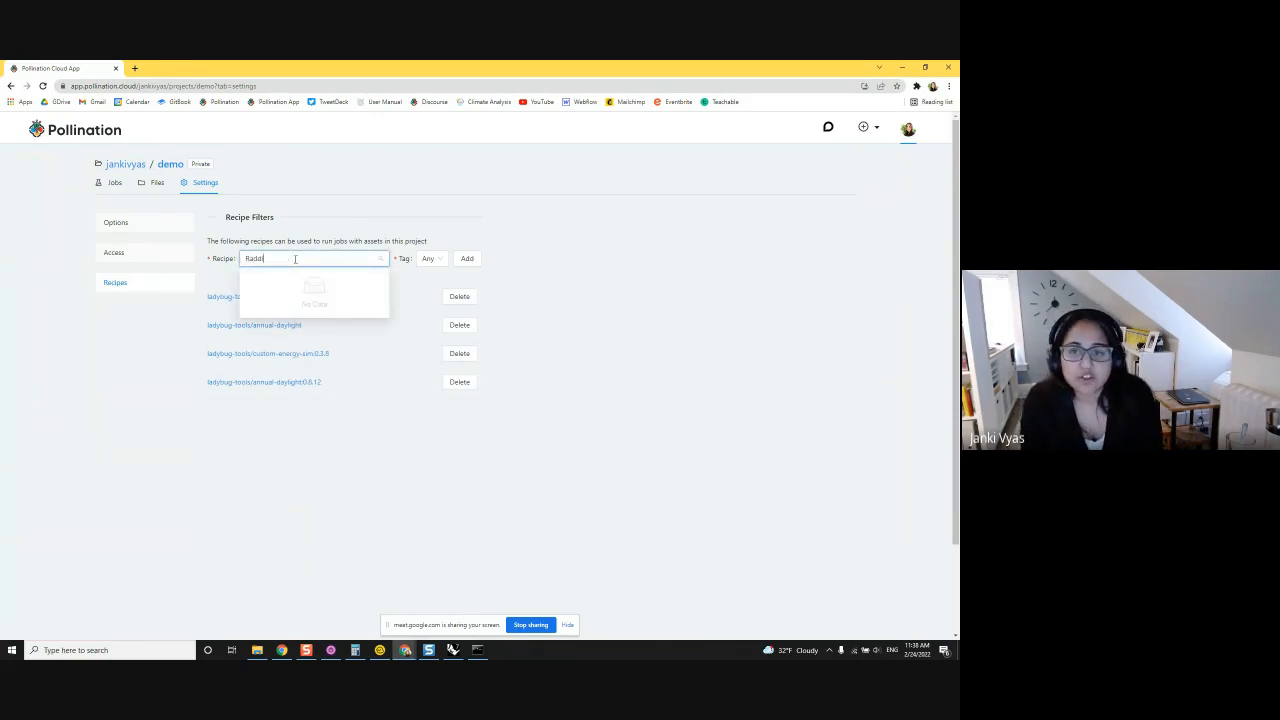
pyautogui.write('at')
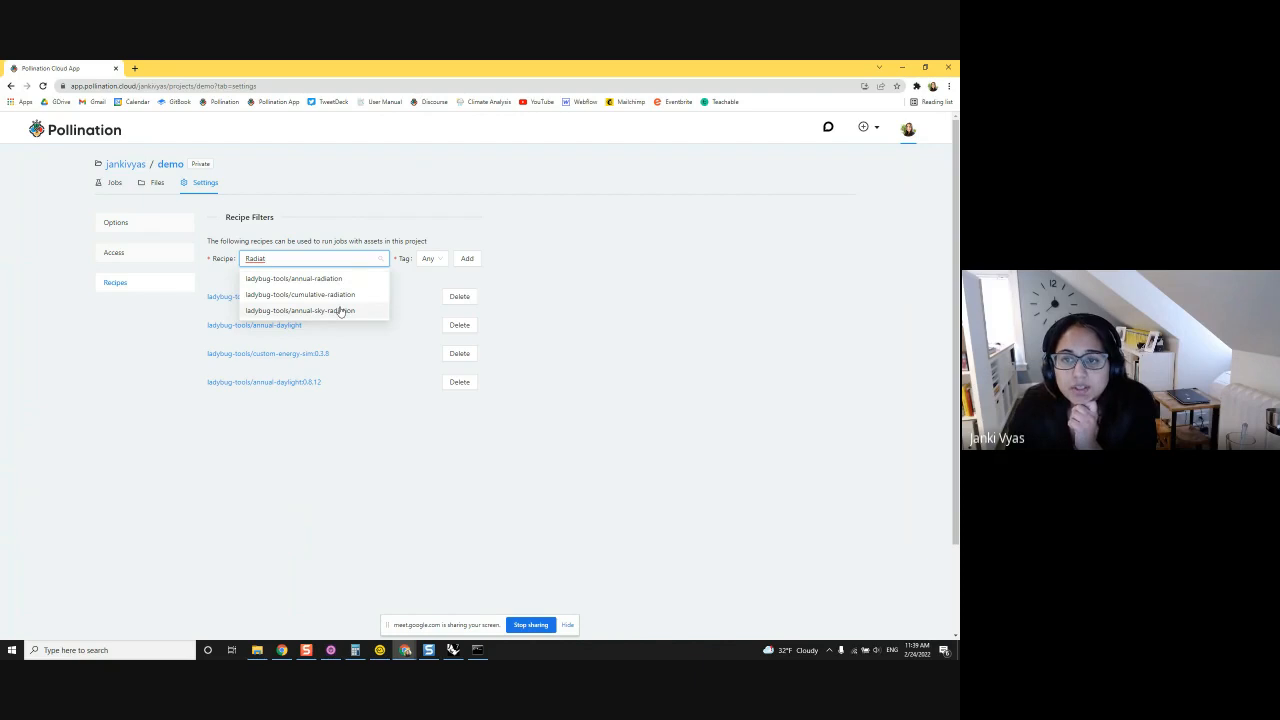
pyautogui.click(332, 281)
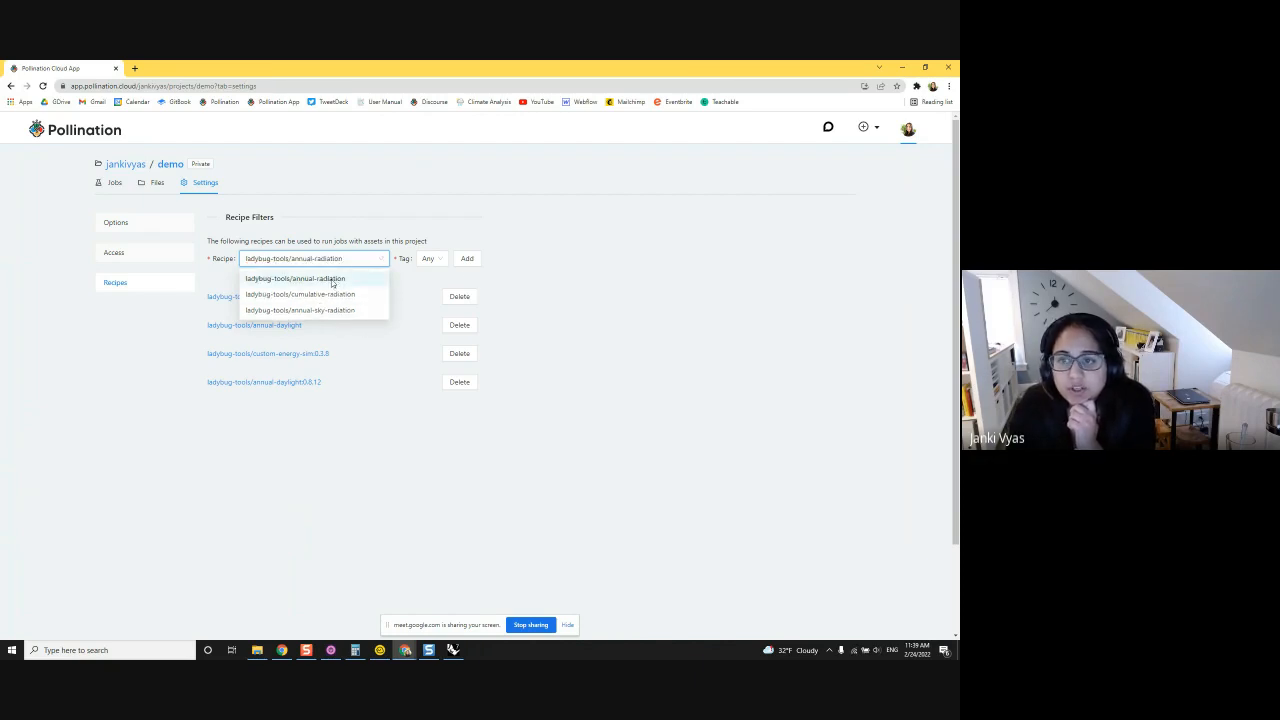
pyautogui.click(467, 258)
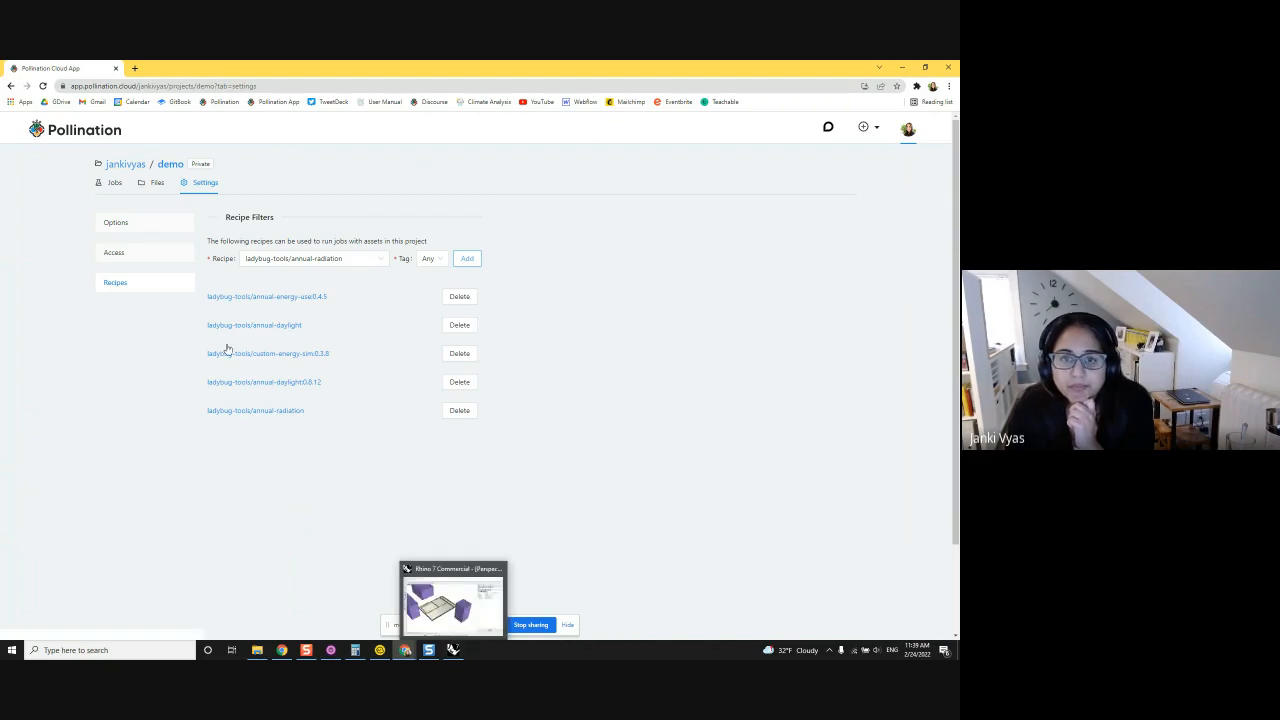
# Review the available annual-radiation tags, and add the ladybug-tools/cumulative-radiation recipe with tag Any to the project.
pyautogui.click(430, 259)
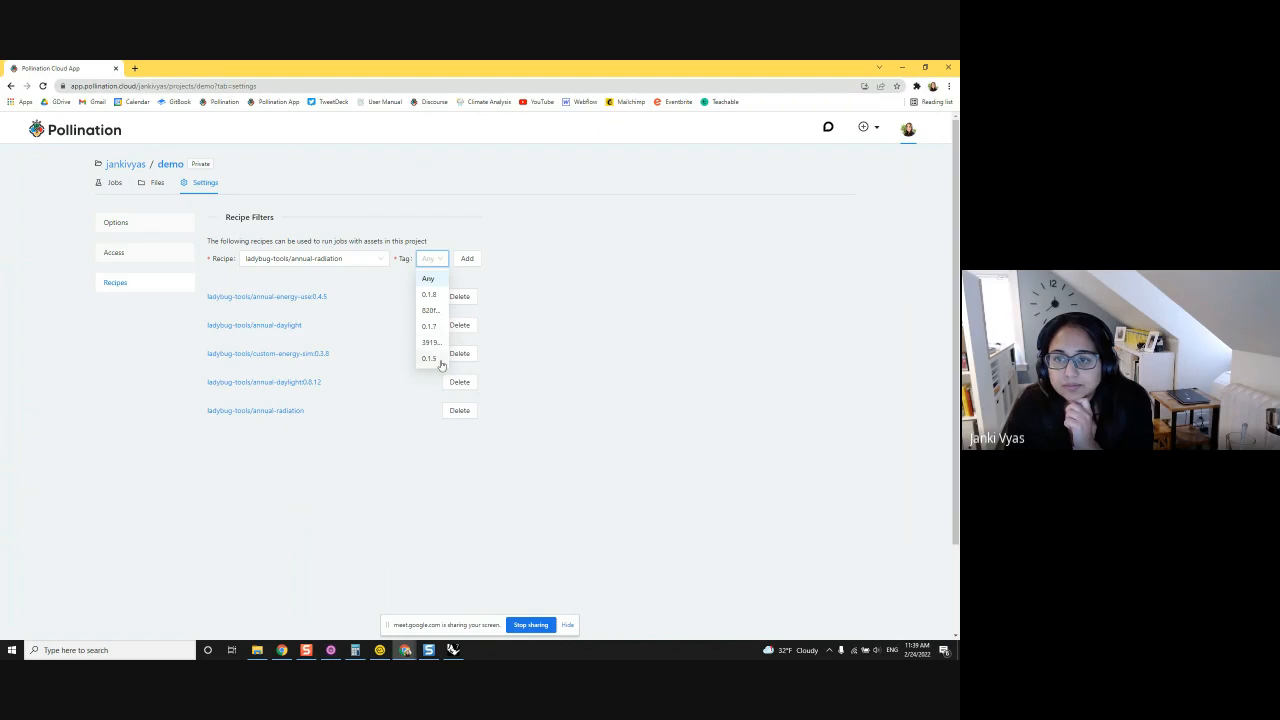
pyautogui.click(494, 286)
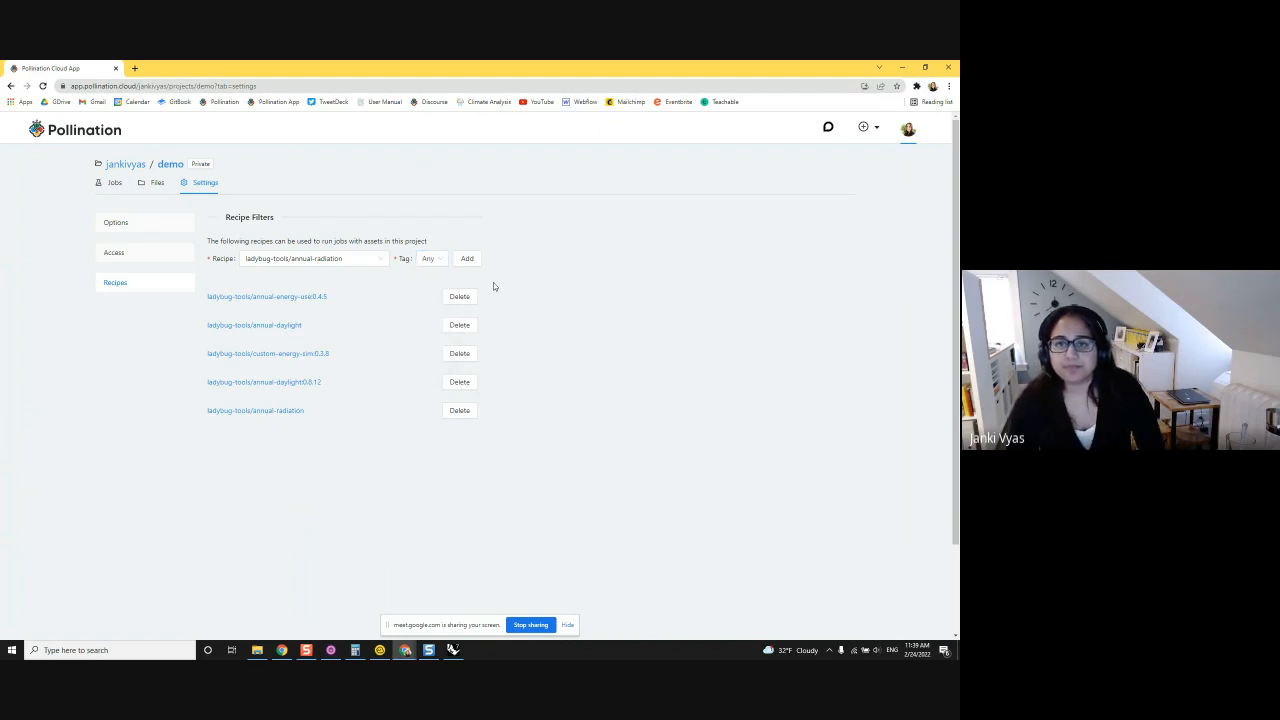
pyautogui.click(345, 259)
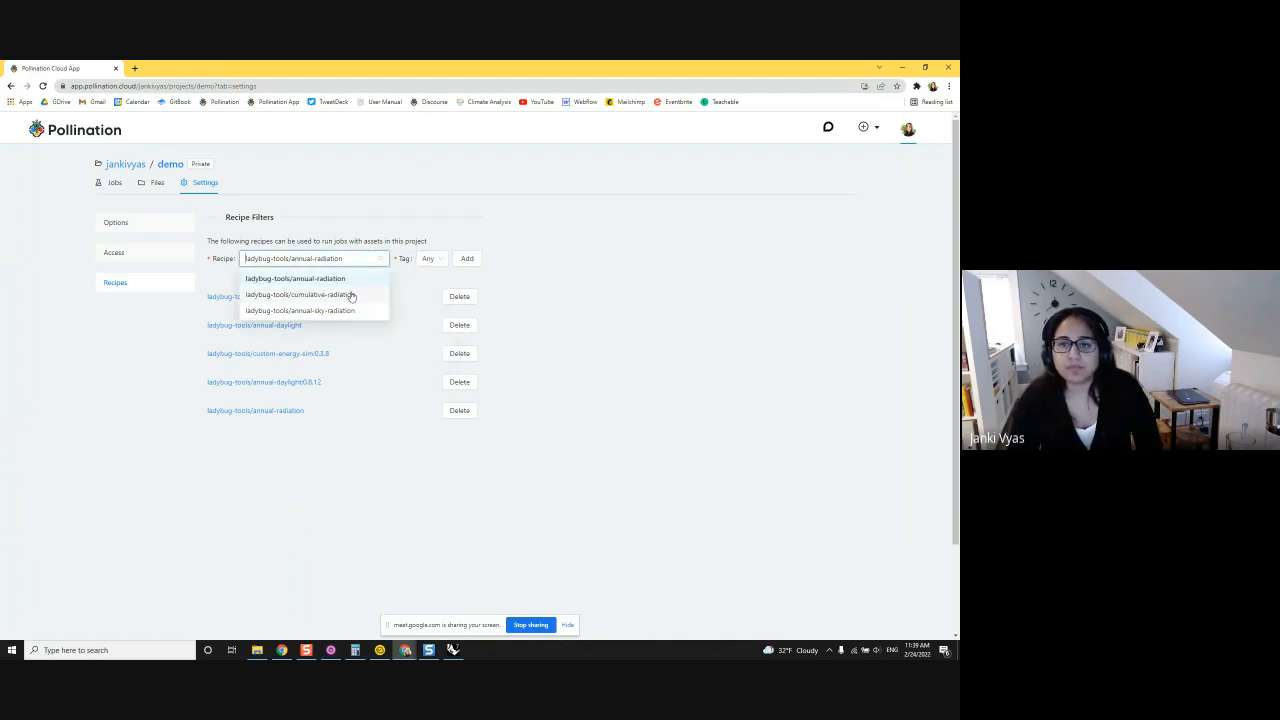
pyautogui.click(351, 295)
pyautogui.click(467, 259)
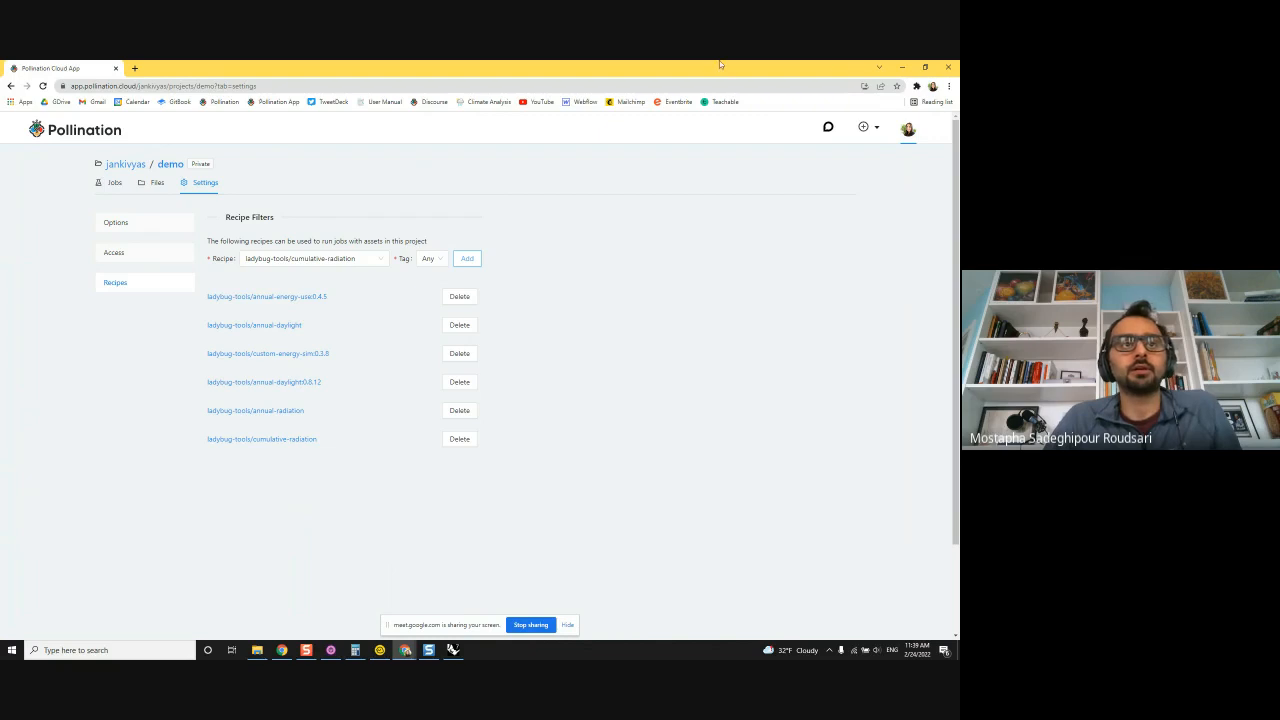
# Switch back to Rhino, close the Run Simulation dialog and dismiss the screen-sharing notices.
pyautogui.click(902, 67)
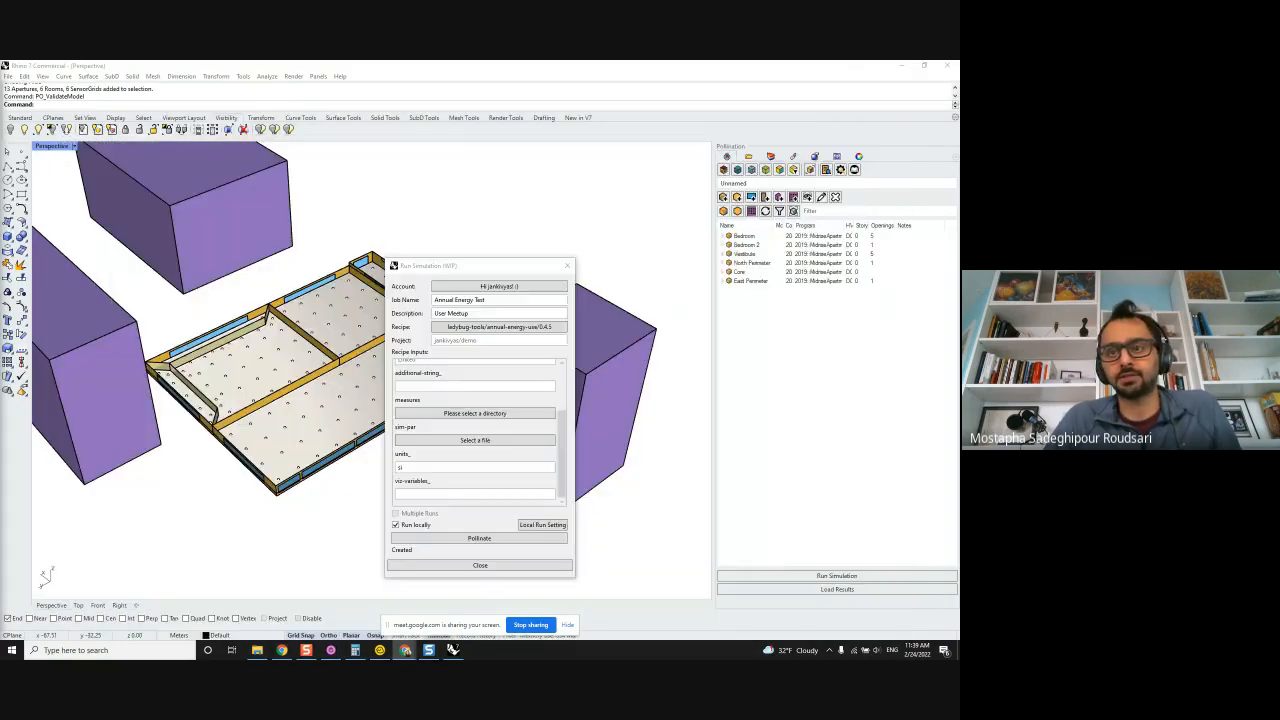
pyautogui.click(480, 566)
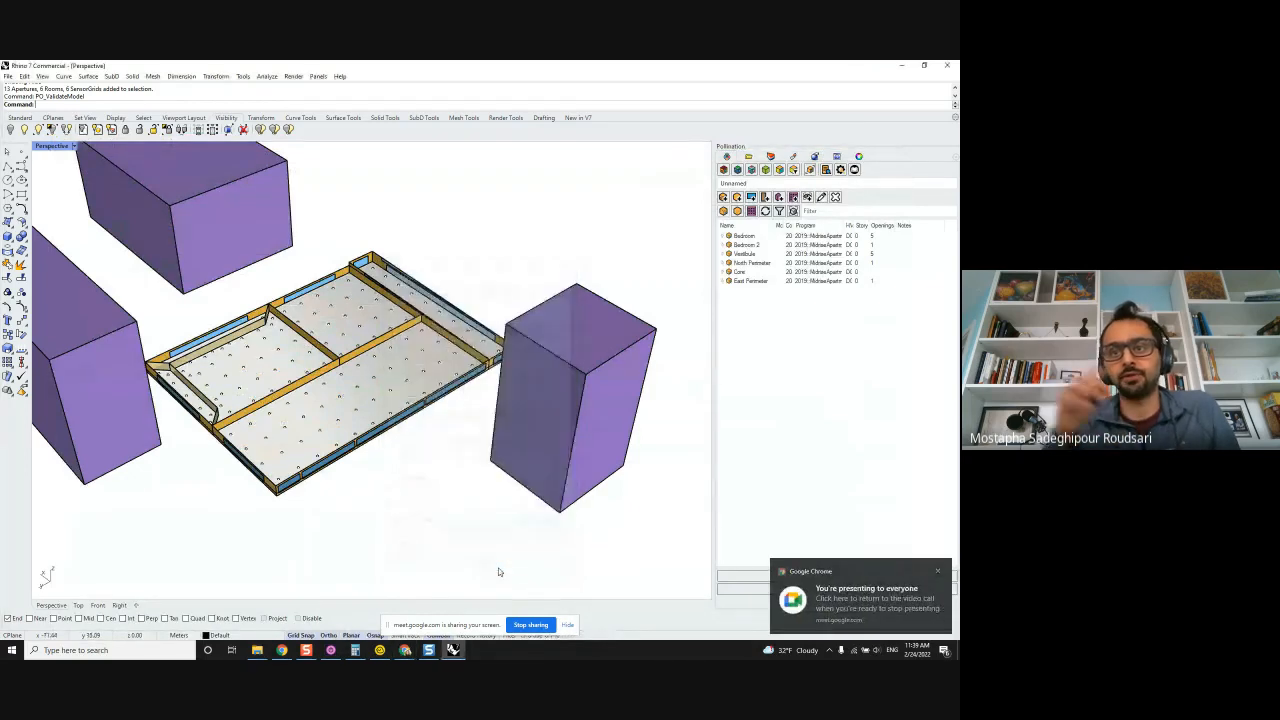
pyautogui.click(938, 572)
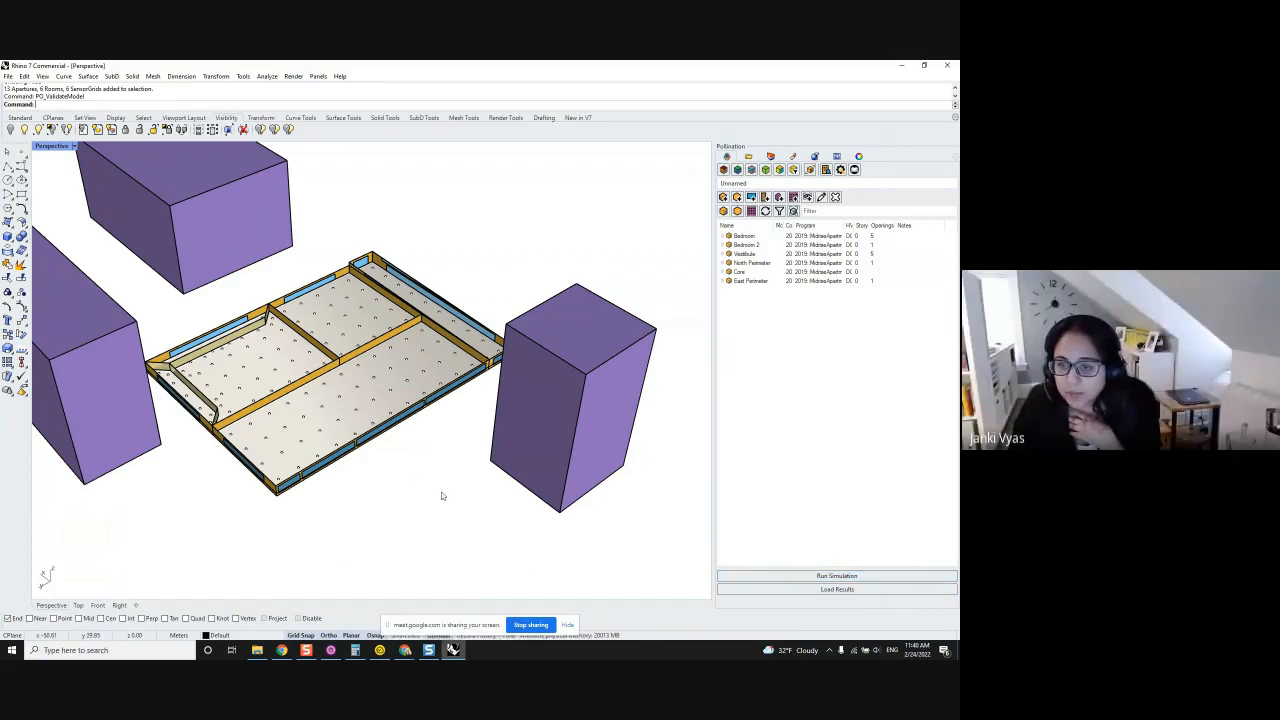
pyautogui.click(567, 624)
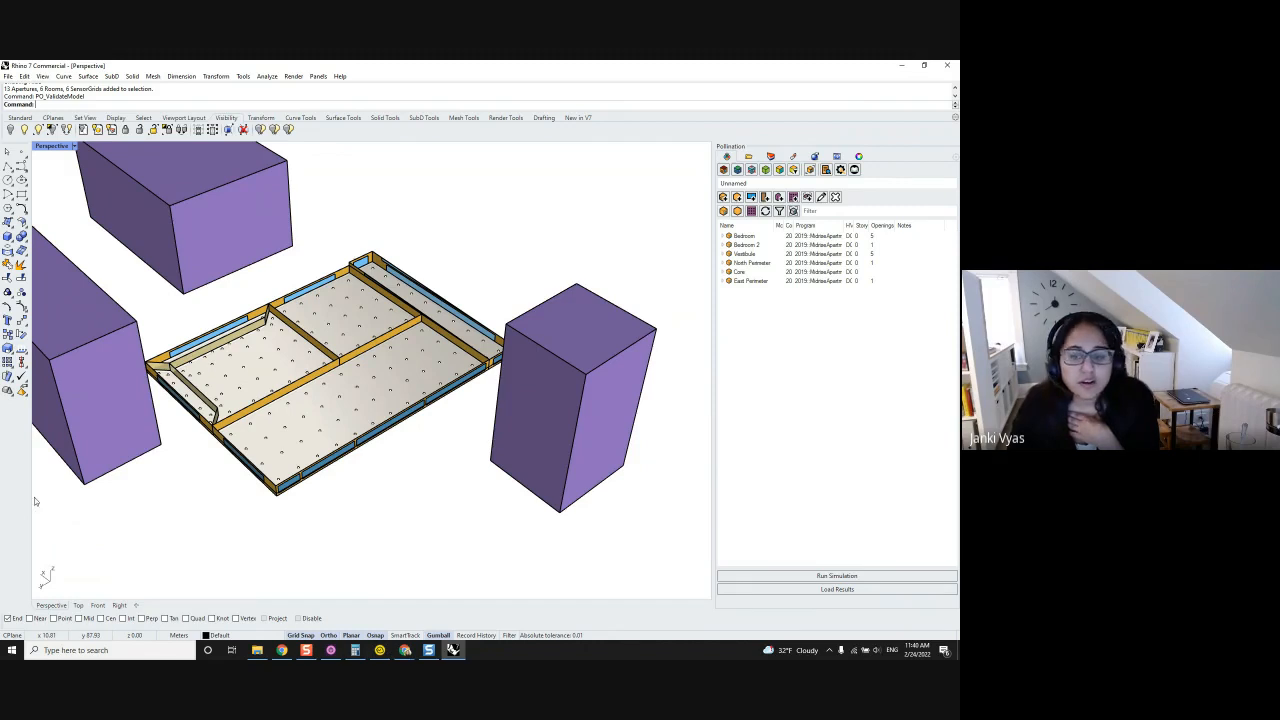
# Switch to Pollination Cloud and check the progress of the Daylighting Test job in the demo project.
pyautogui.moveTo(405, 650)
pyautogui.click(510, 615)
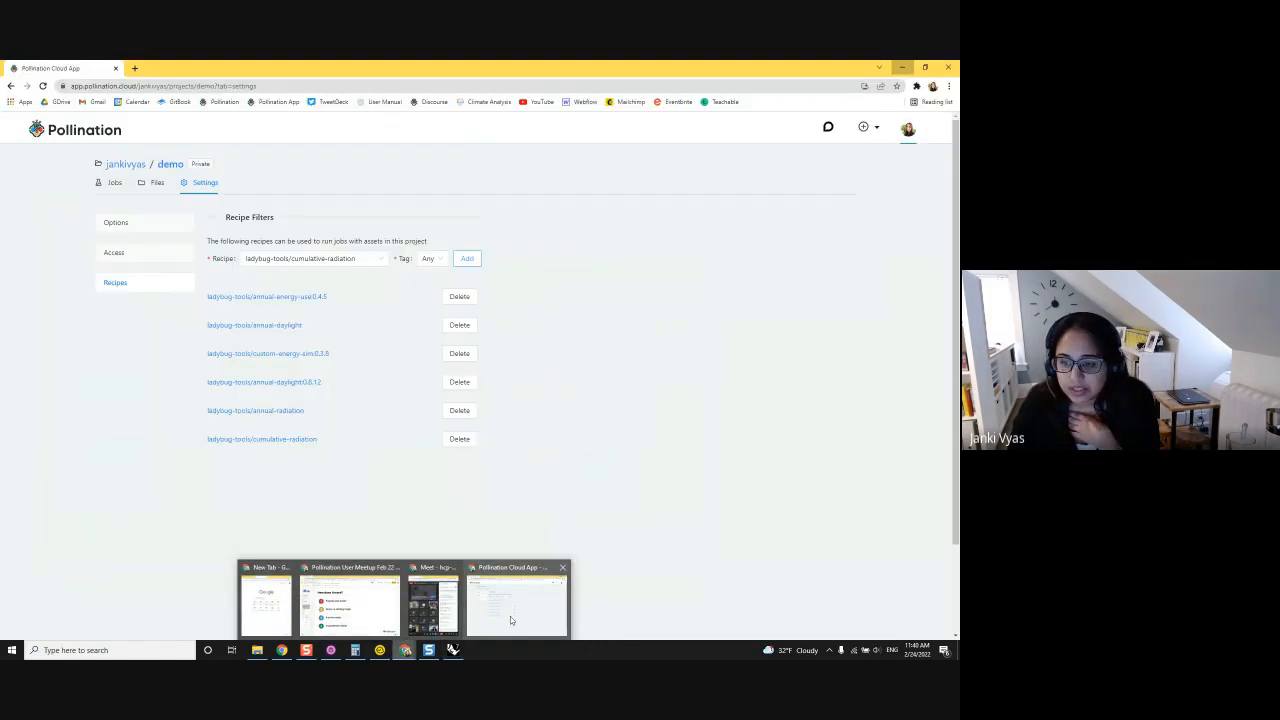
pyautogui.click(172, 166)
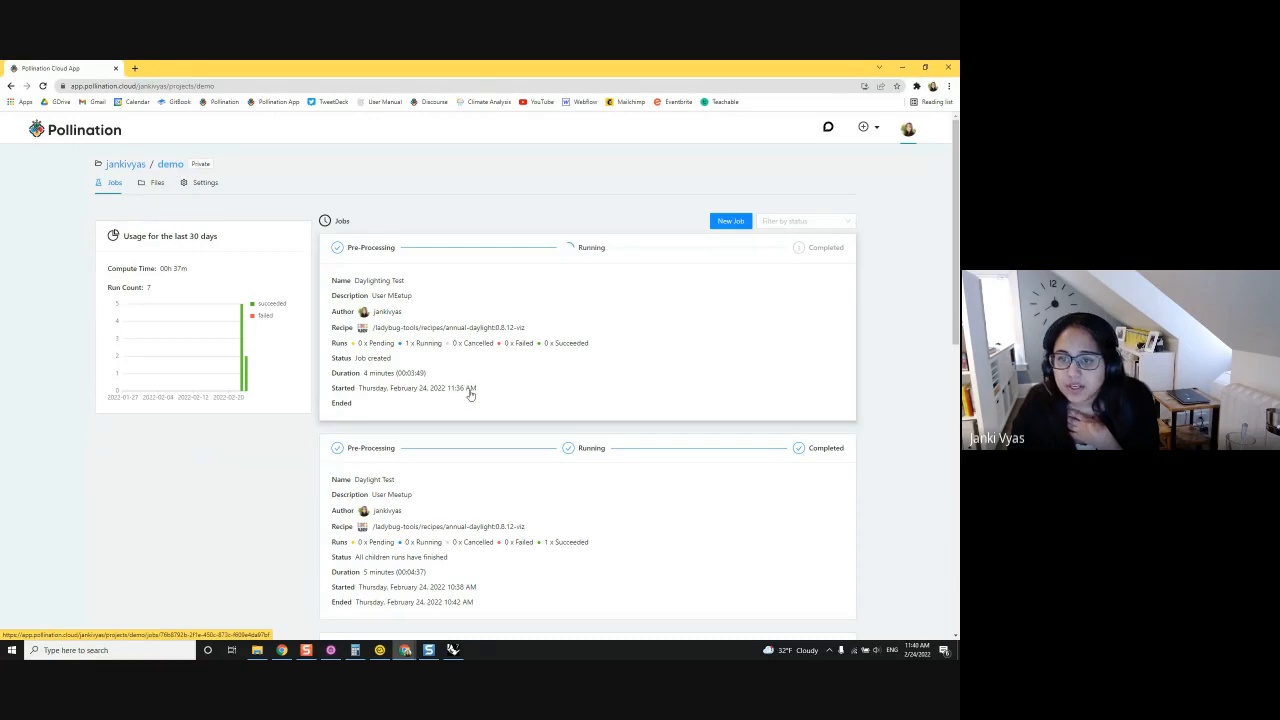
# Return to Rhino and look through the demo project's cloud jobs available to the Results Manager, without adding one.
pyautogui.click(902, 68)
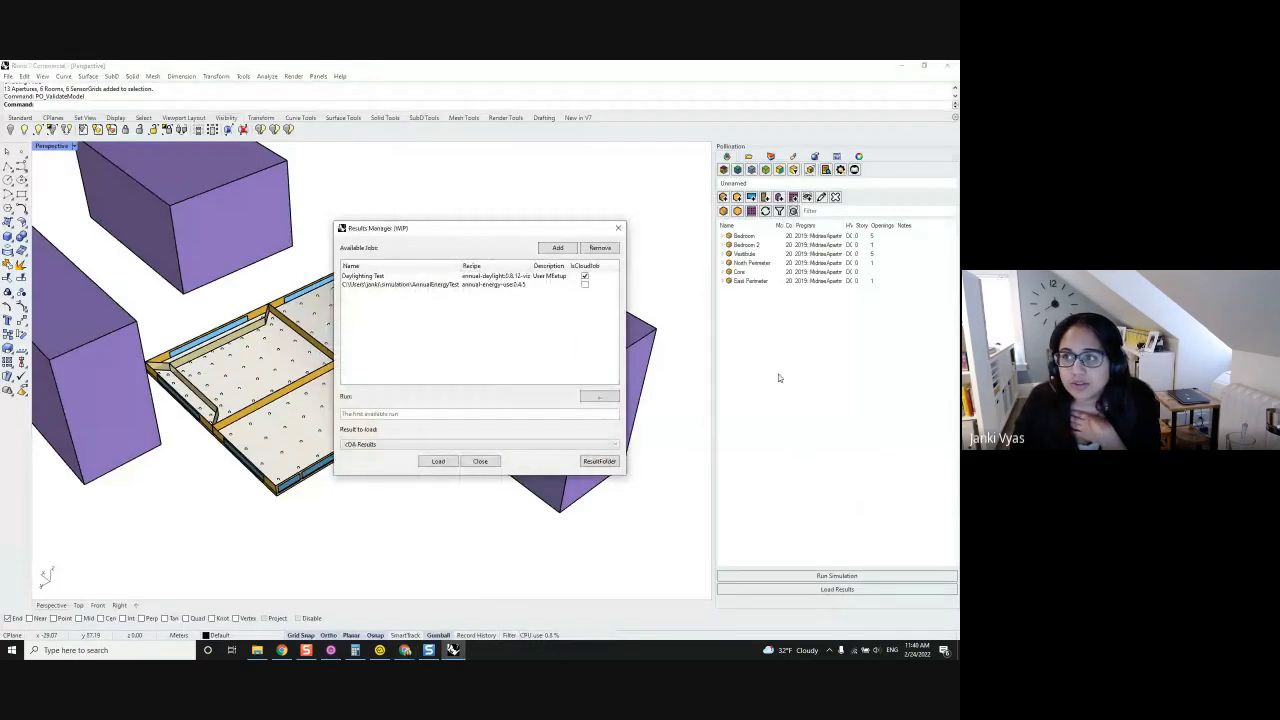
pyautogui.click(381, 277)
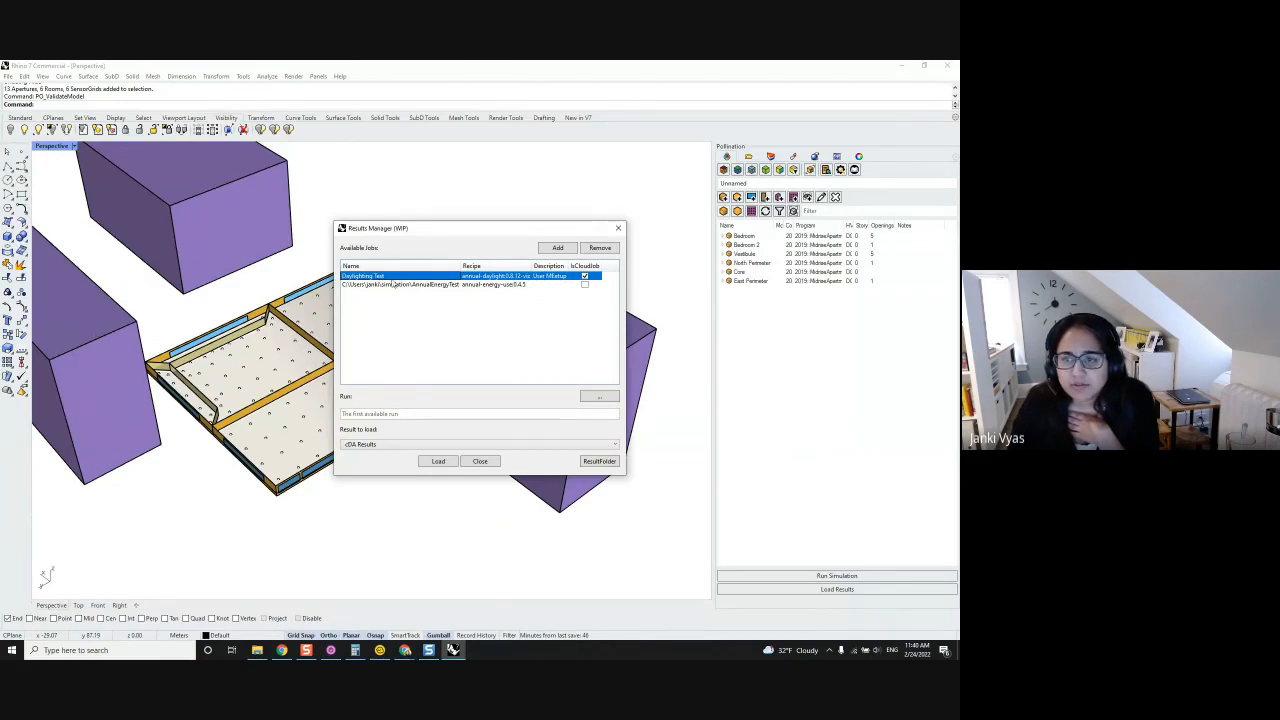
pyautogui.click(557, 249)
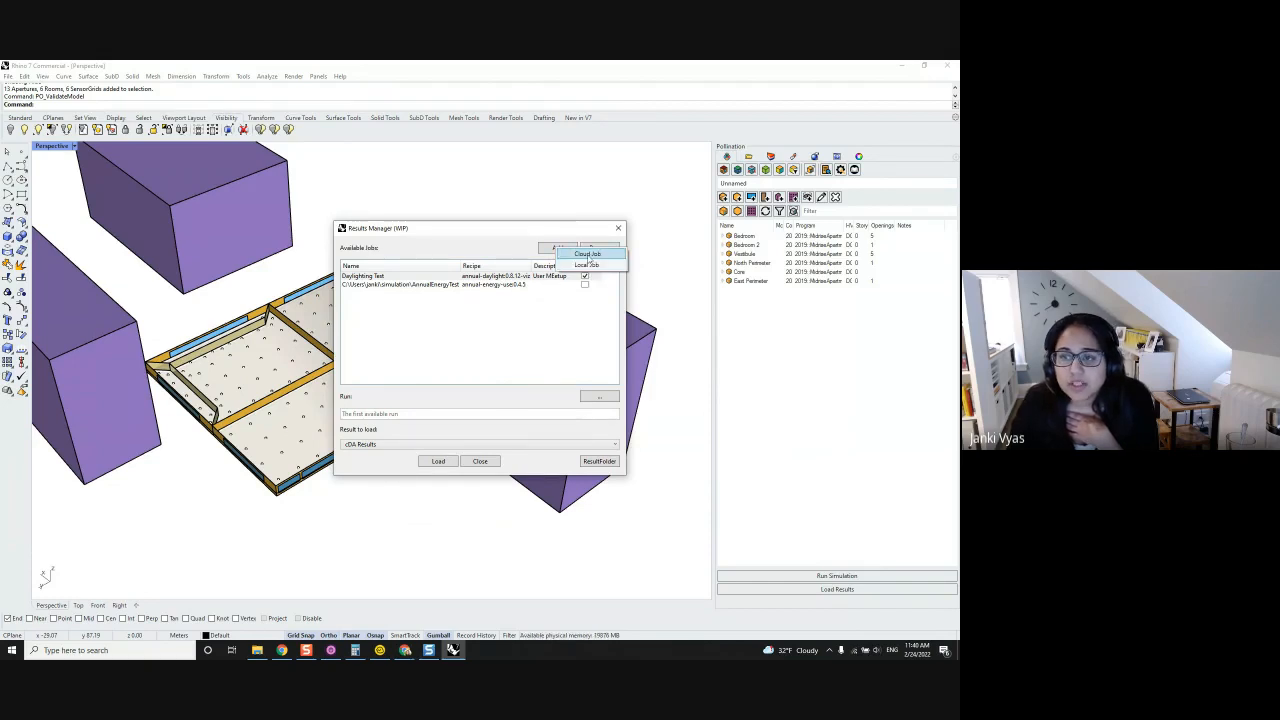
pyautogui.click(588, 256)
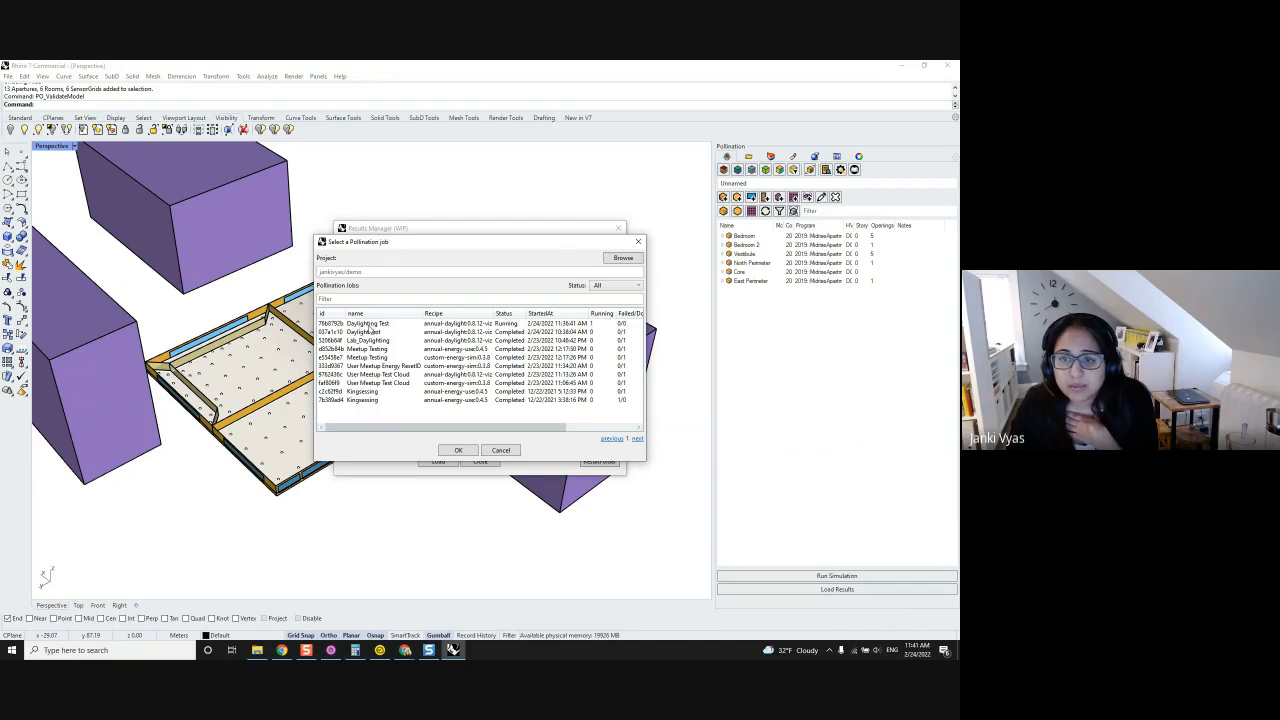
pyautogui.click(502, 452)
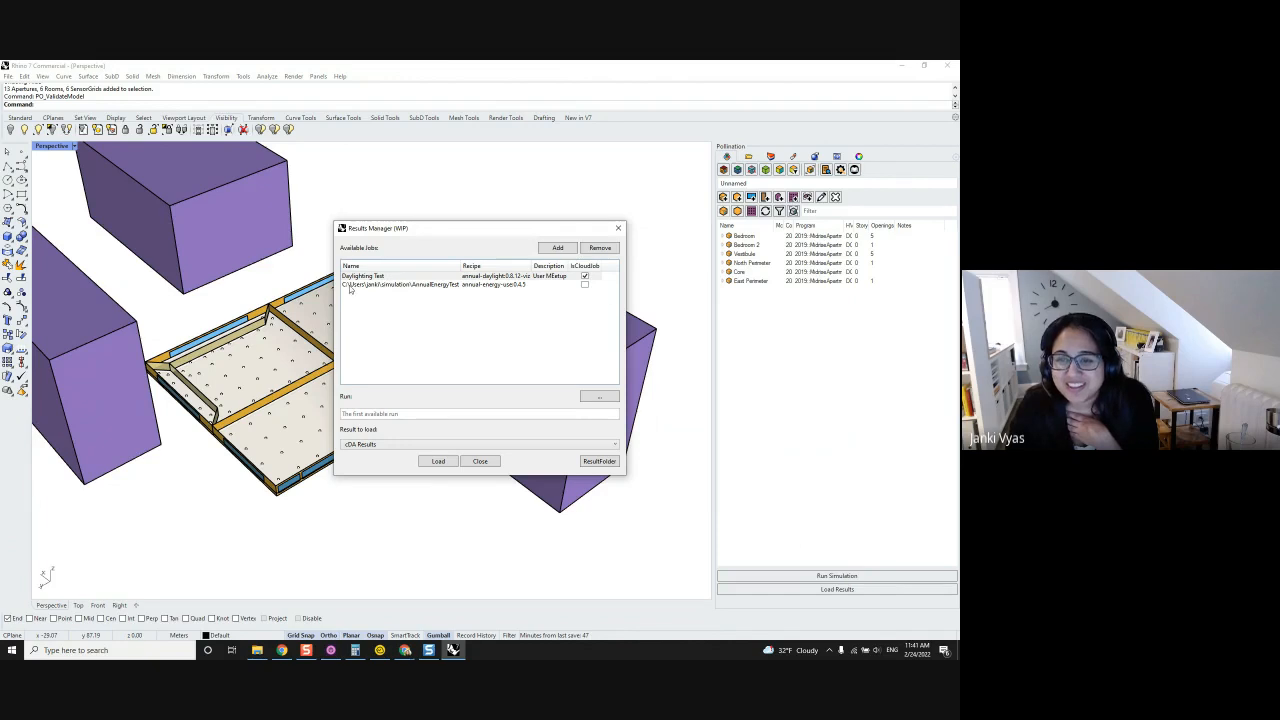
# Open the result folder of the local AnnualEnergyTest job and move its window aside.
pyautogui.click(441, 285)
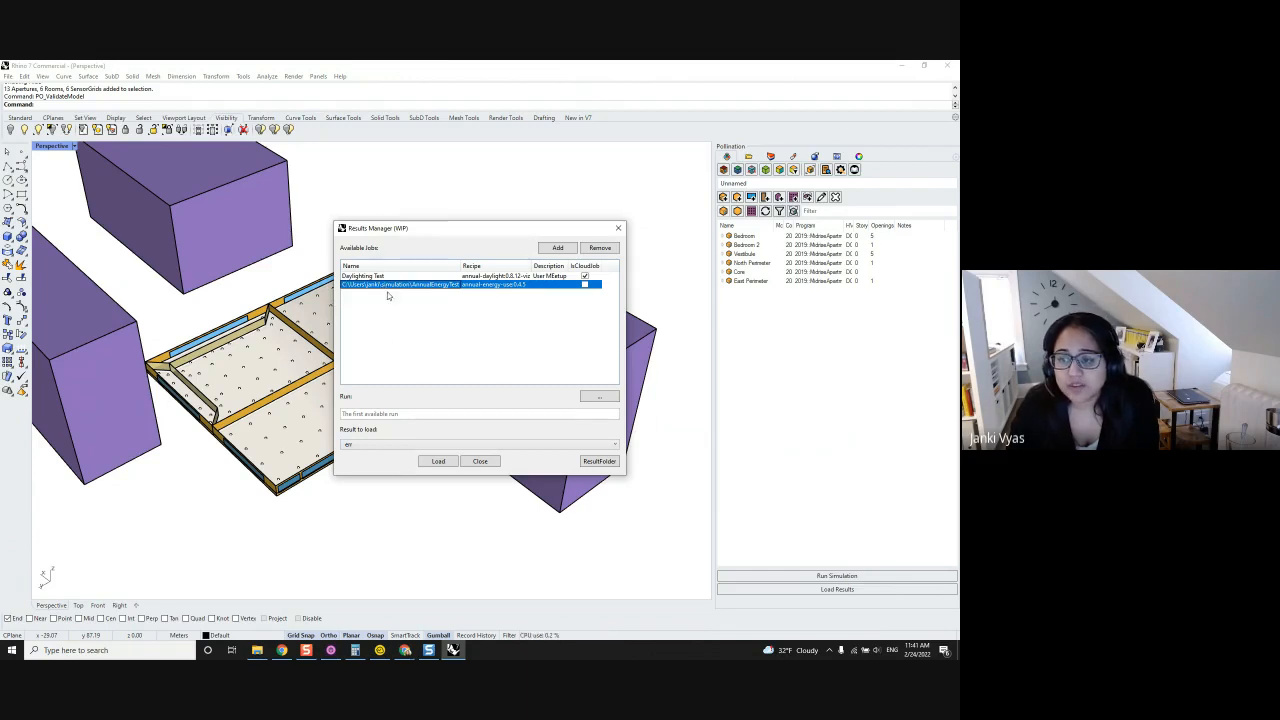
pyautogui.click(599, 461)
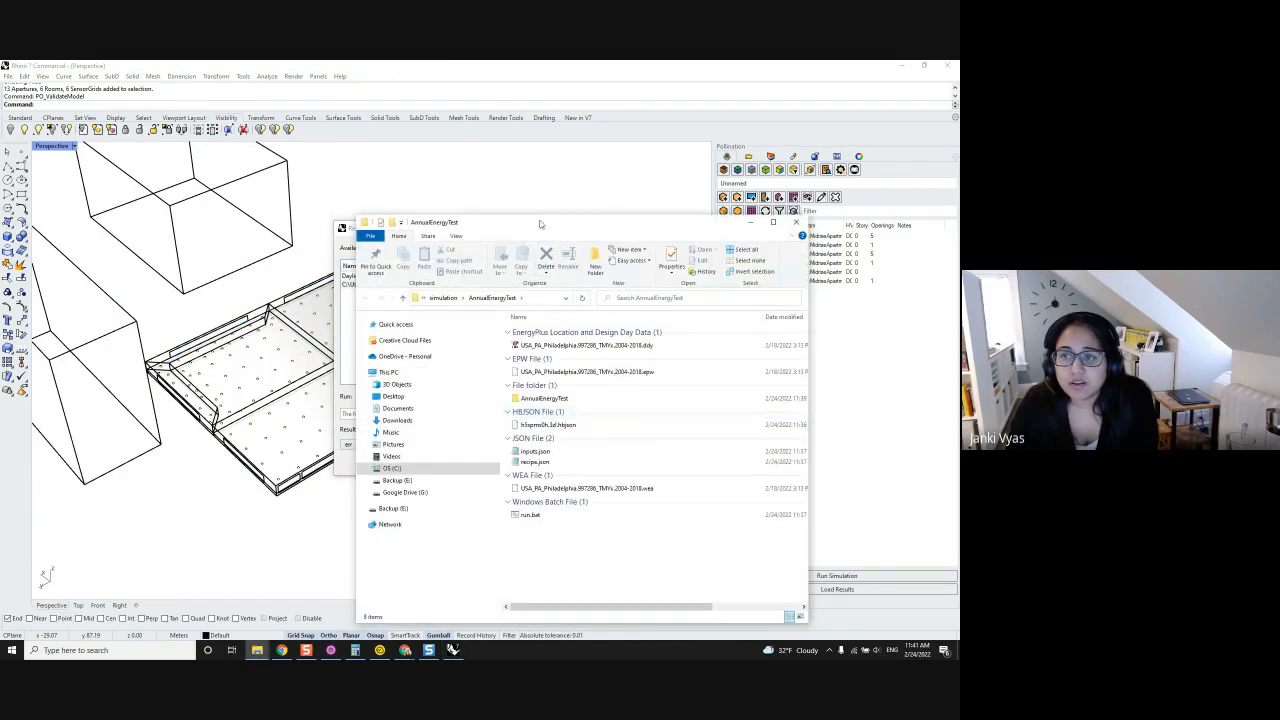
pyautogui.moveTo(541, 213); pyautogui.dragTo(648, 181)
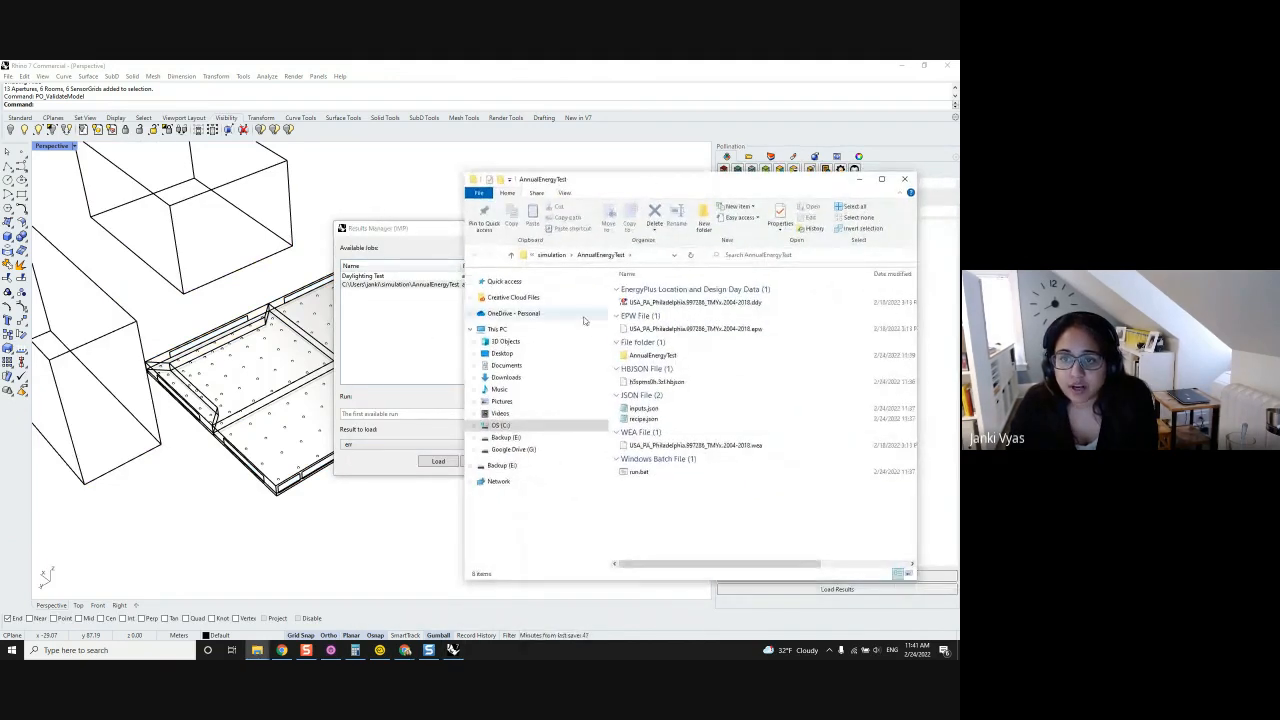
# Load the result-report output of the local AnnualEnergyTest job from the Results Manager.
pyautogui.moveTo(378, 232); pyautogui.dragTo(243, 221)
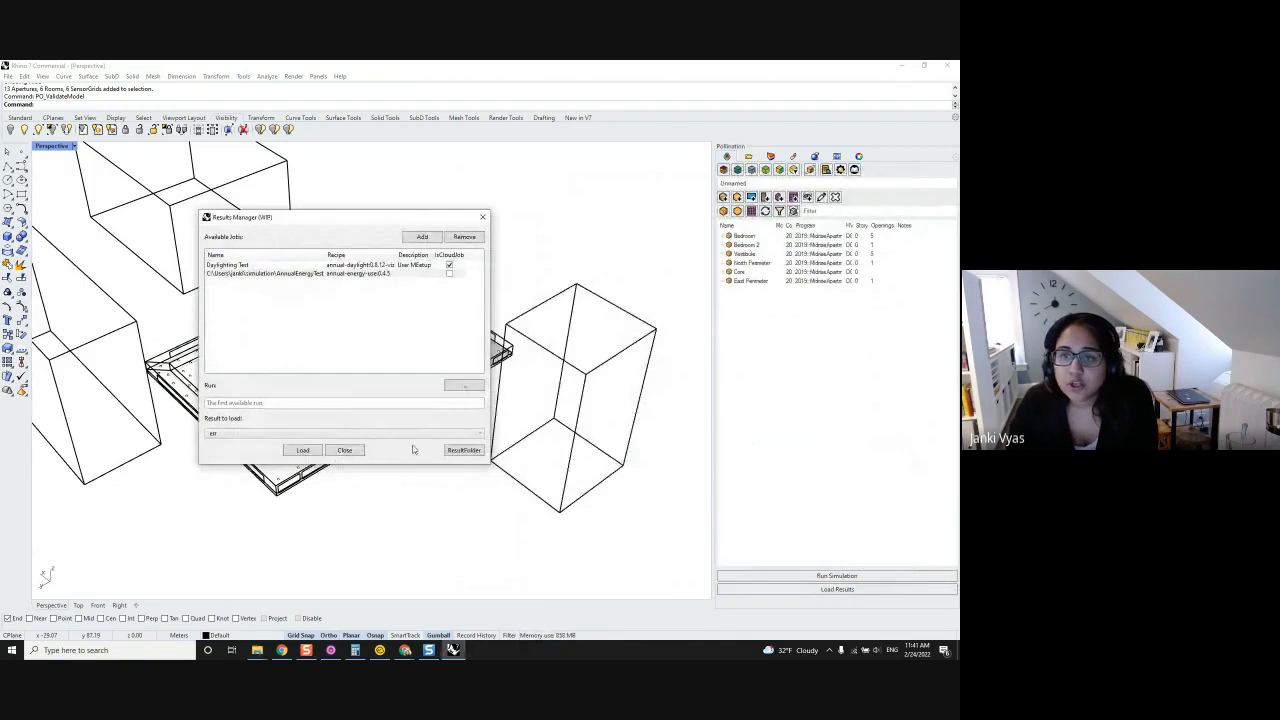
pyautogui.click(266, 434)
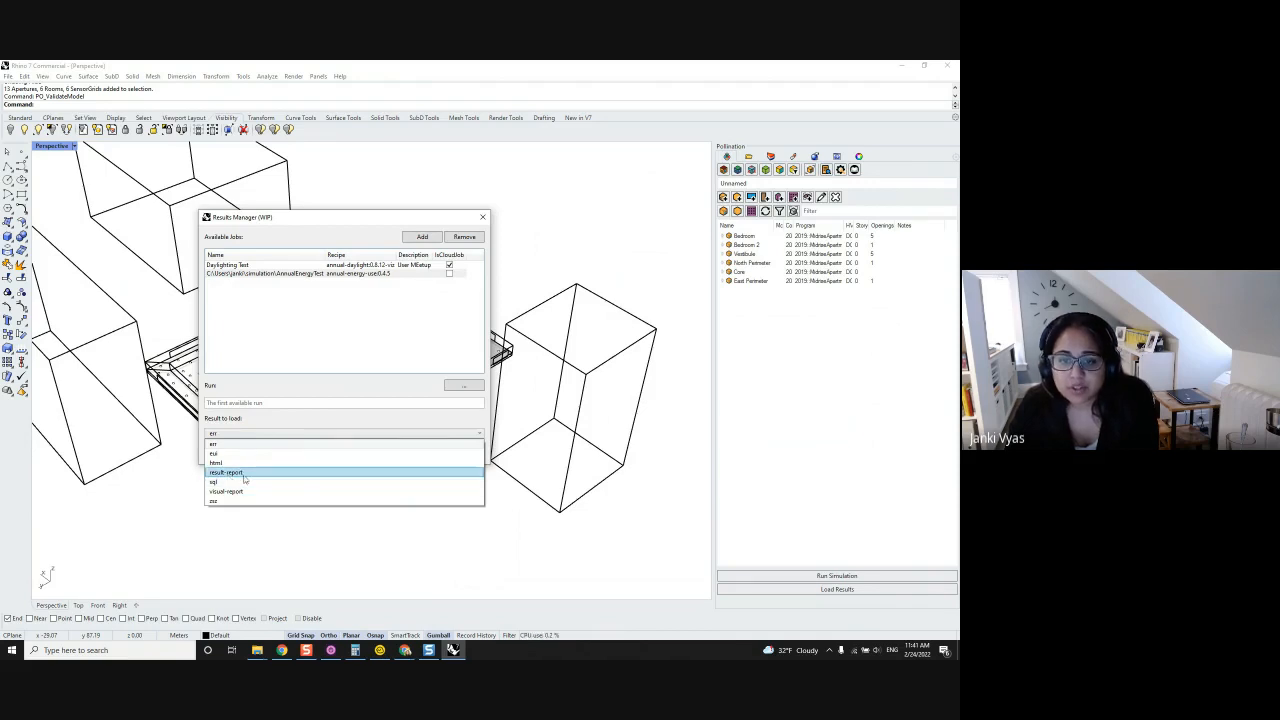
pyautogui.click(245, 472)
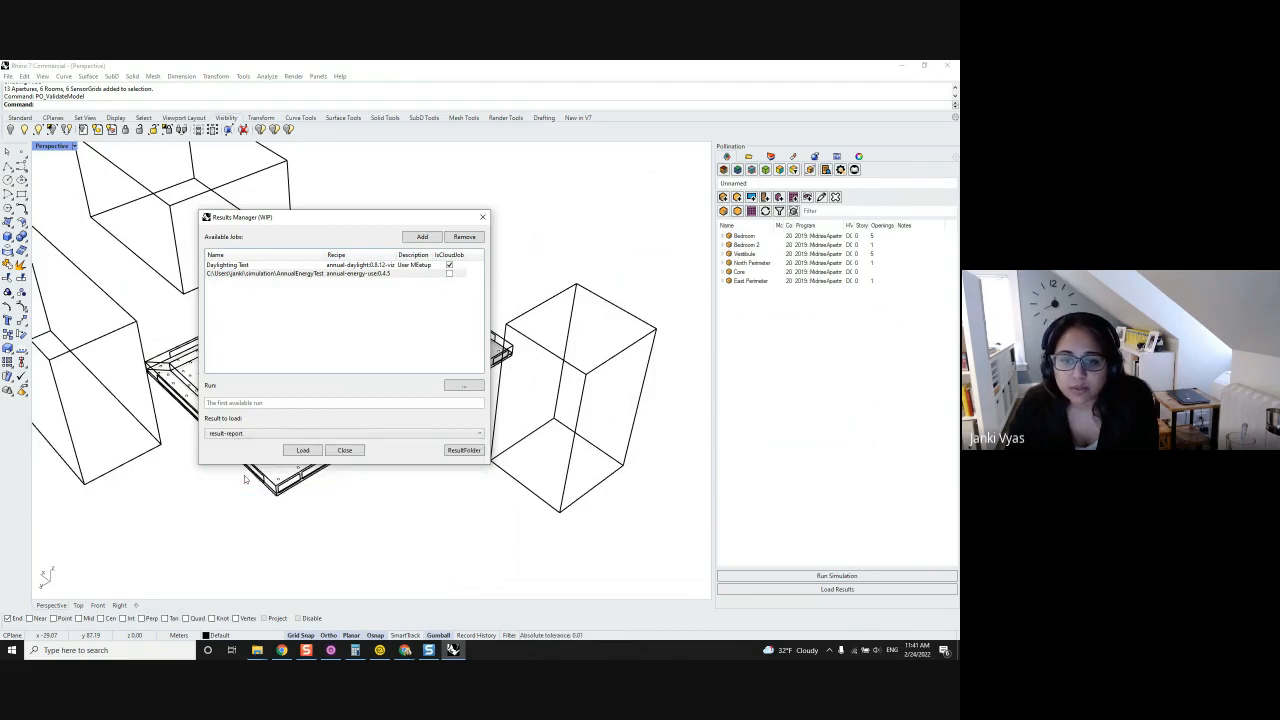
pyautogui.click(303, 451)
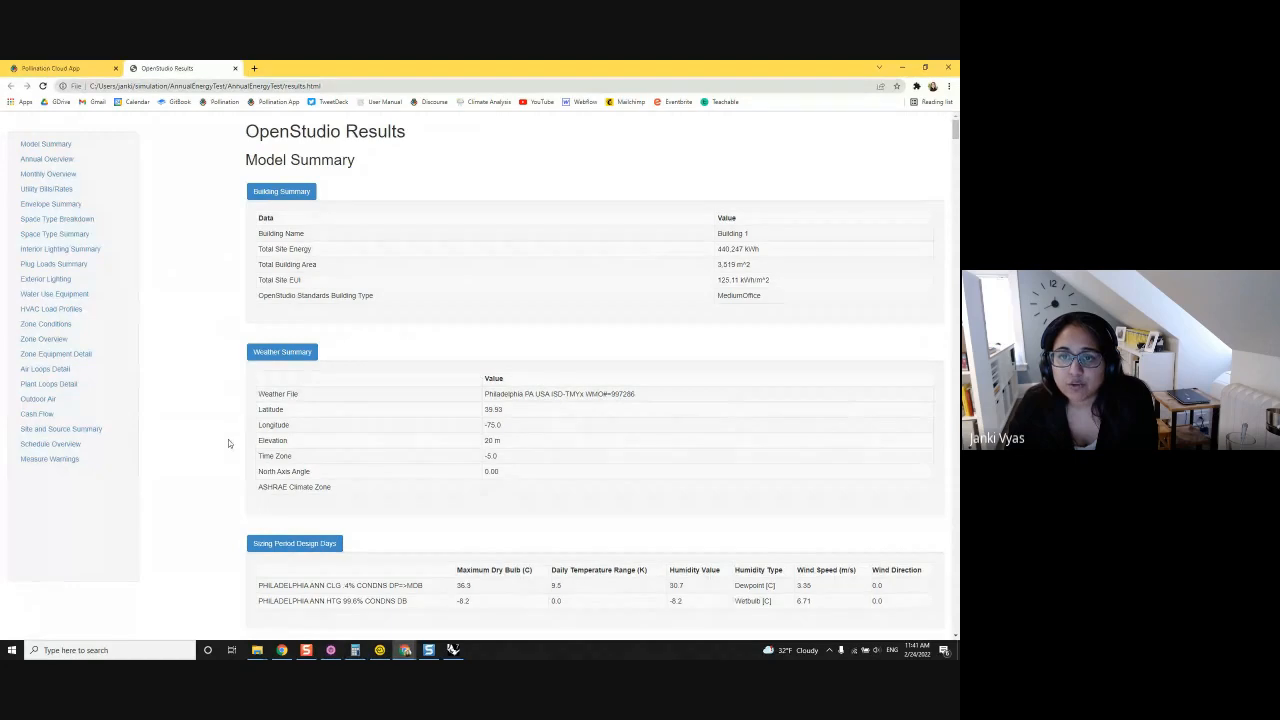
# Review the OpenStudio Results report from the model summary to the interior lighting summary, and minimize the browser window.
pyautogui.scroll(-1, 228, 441)
pyautogui.scroll(-6, 228, 443)
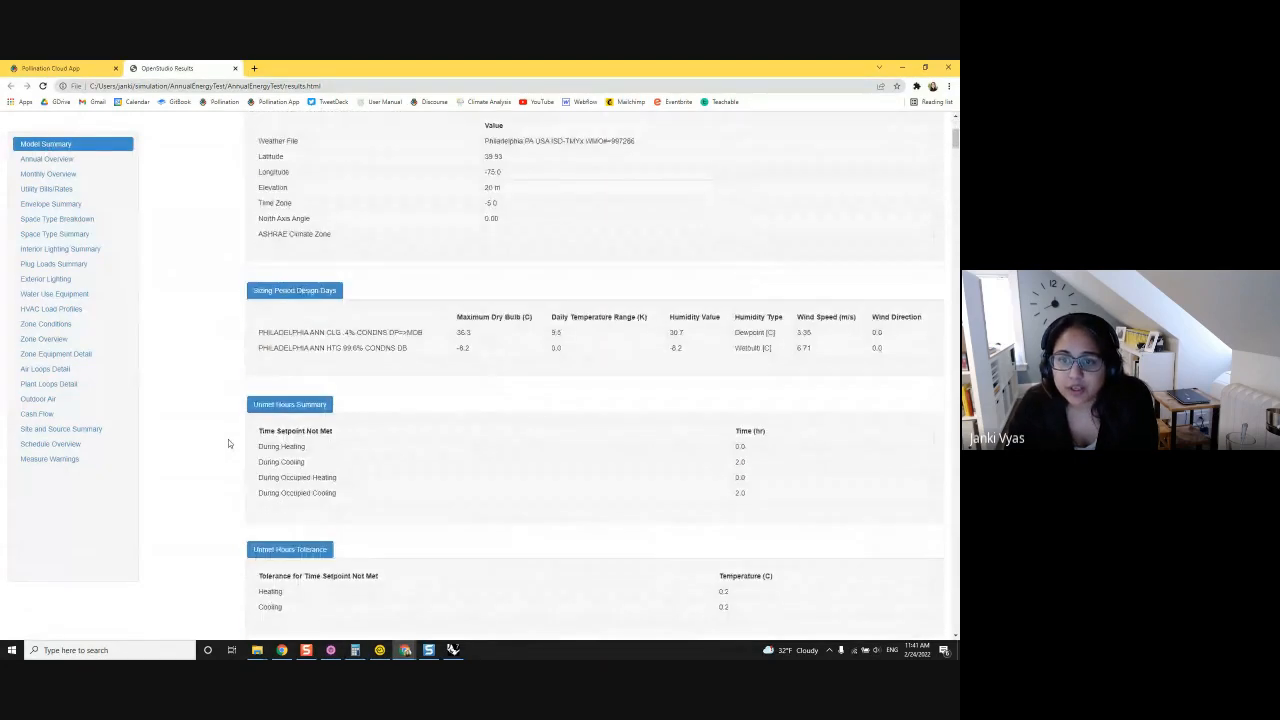
pyautogui.scroll(-10, 228, 443)
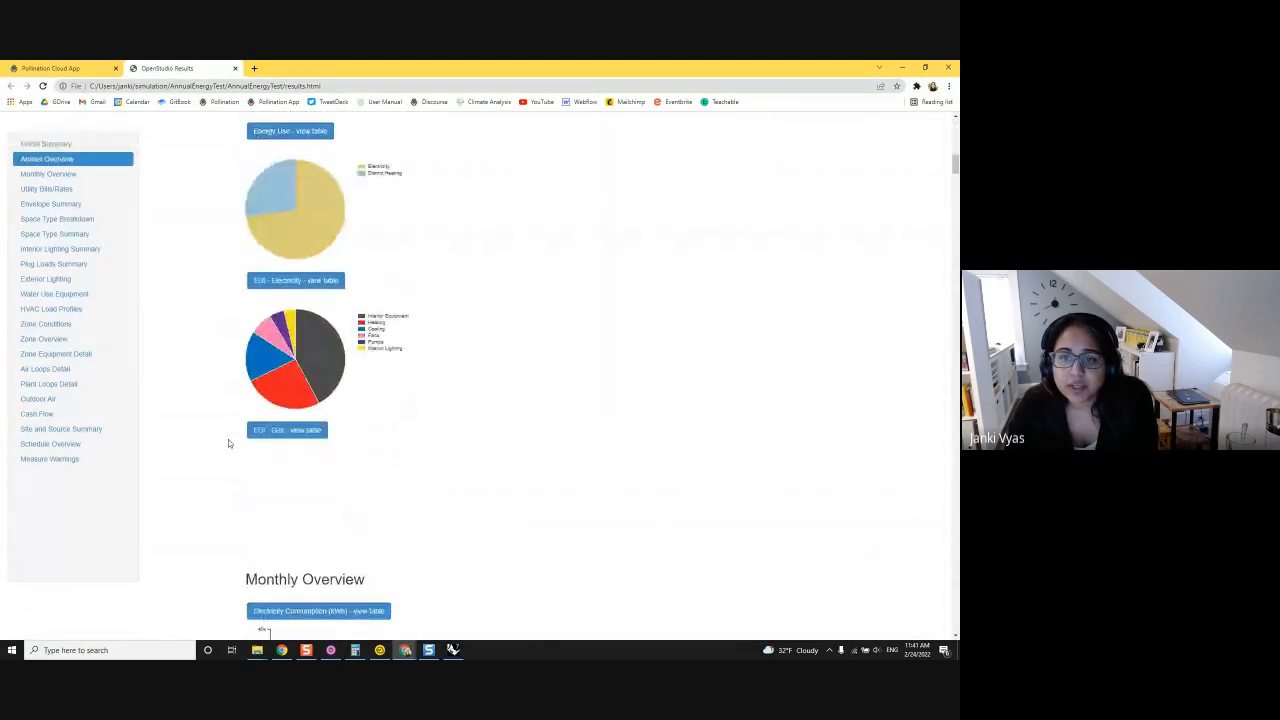
pyautogui.scroll(-10, 228, 443)
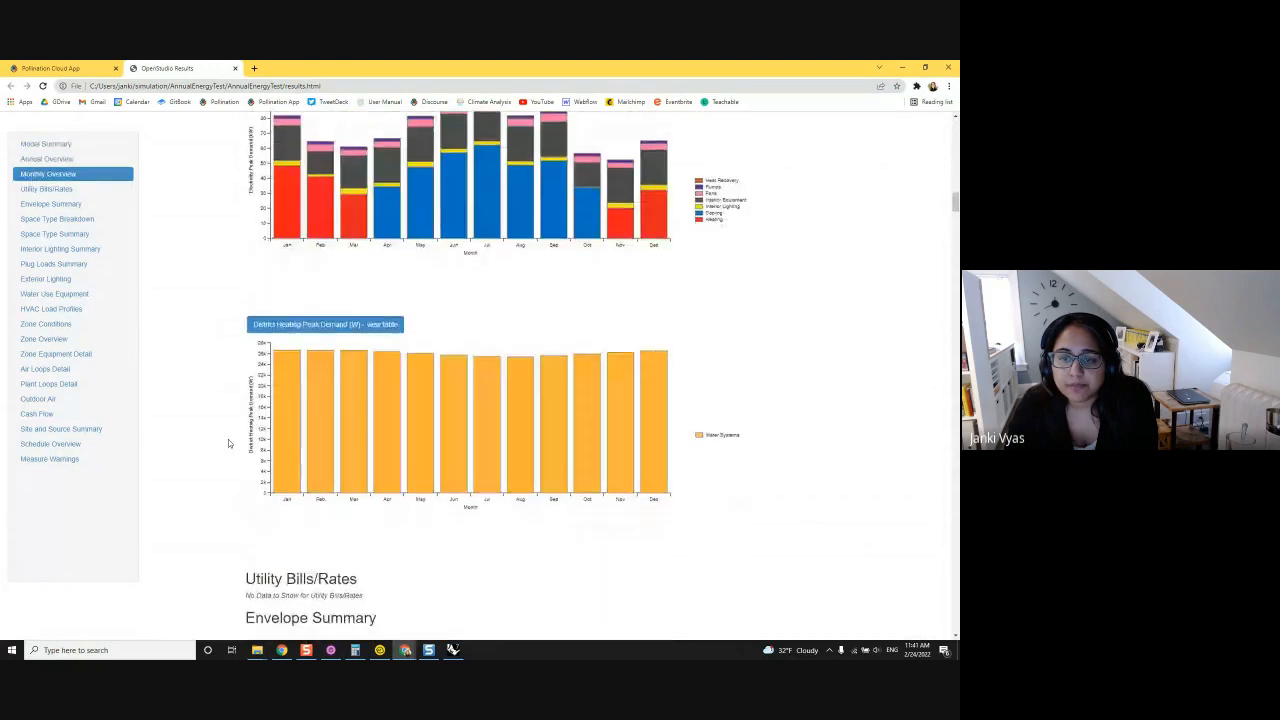
pyautogui.scroll(-10, 228, 443)
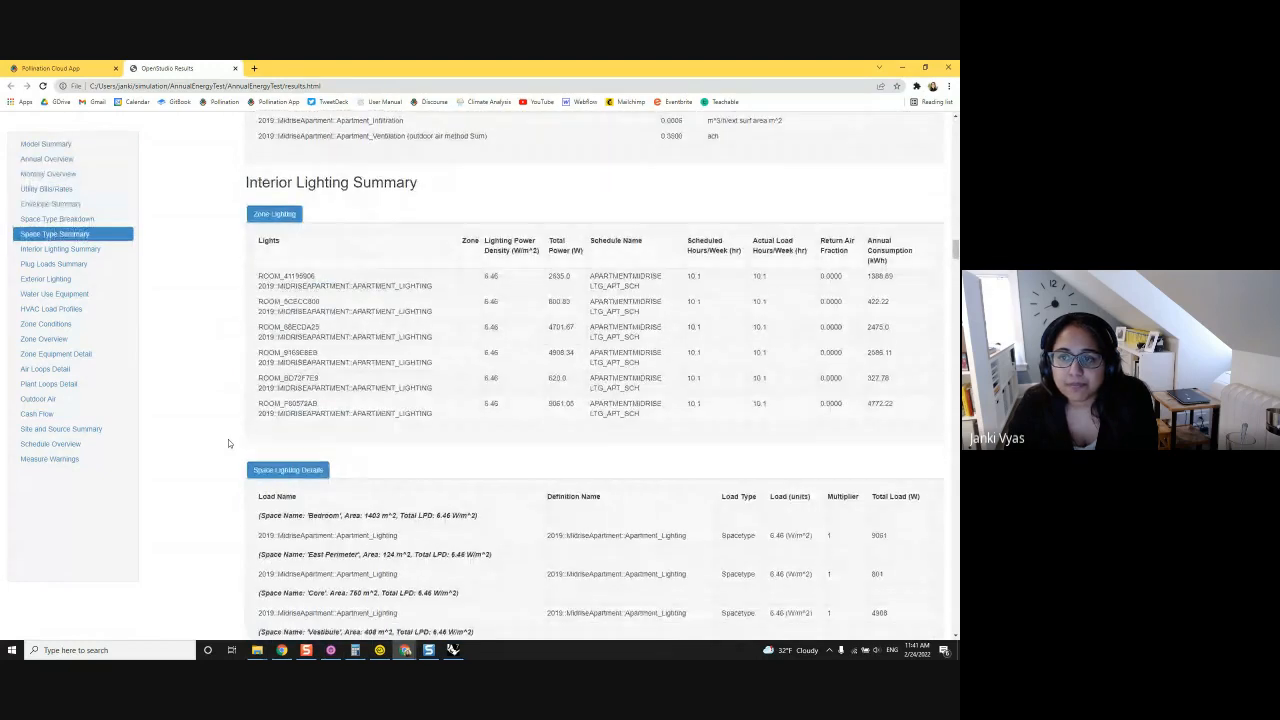
pyautogui.moveTo(600, 68); pyautogui.dragTo(423, 269)
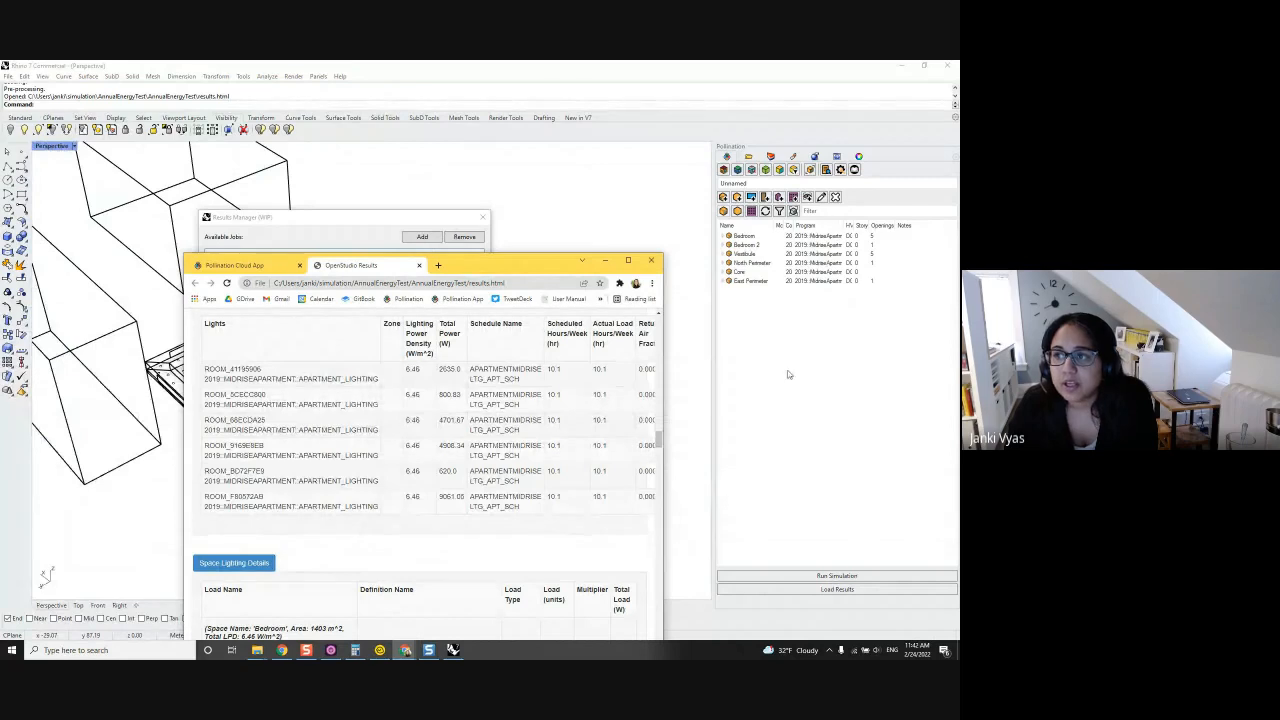
pyautogui.moveTo(478, 265); pyautogui.dragTo(474, 90)
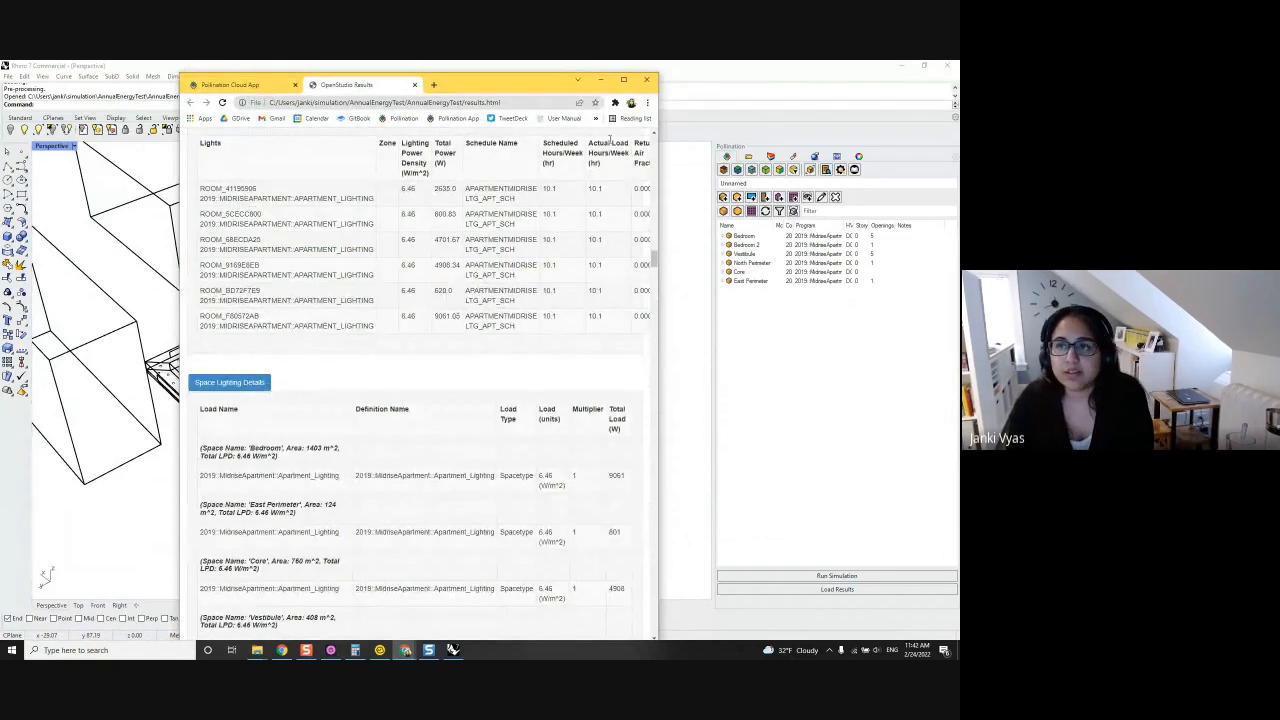
pyautogui.click(598, 84)
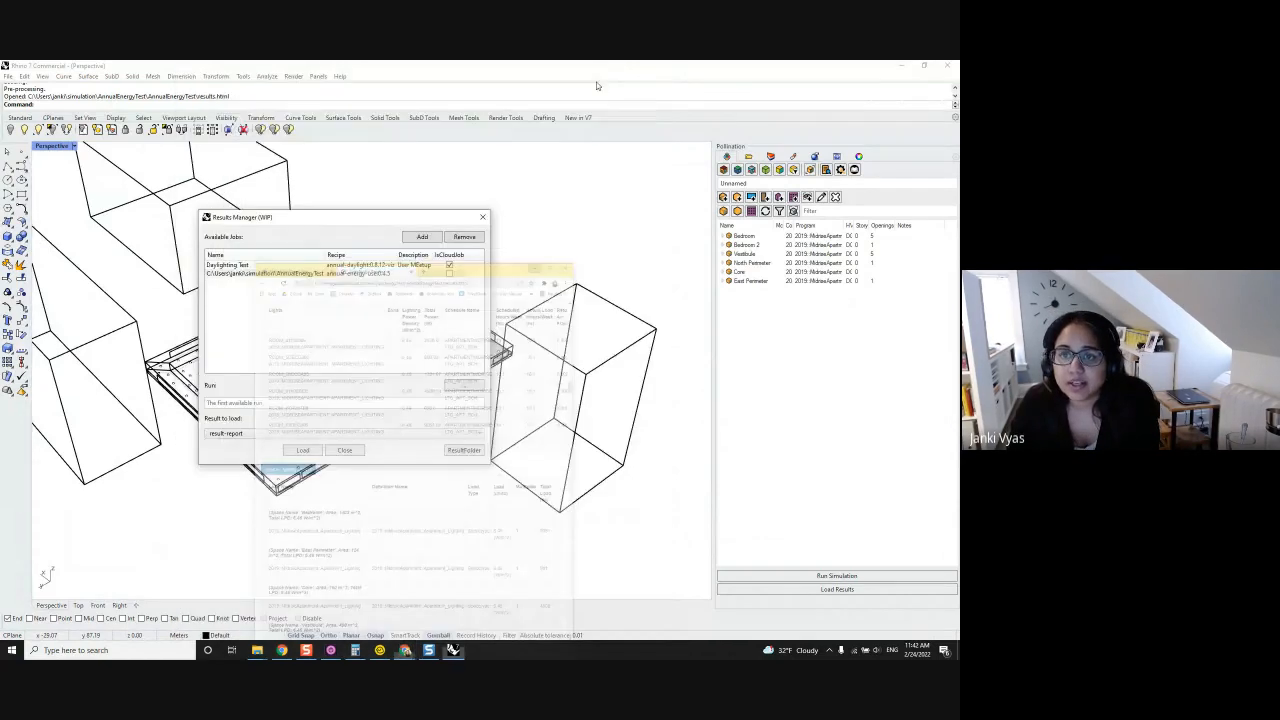
# Switch to Pollination Cloud and refresh the demo project page to check the status of the Daylighting Test job.
pyautogui.click(404, 650)
pyautogui.moveTo(364, 622)
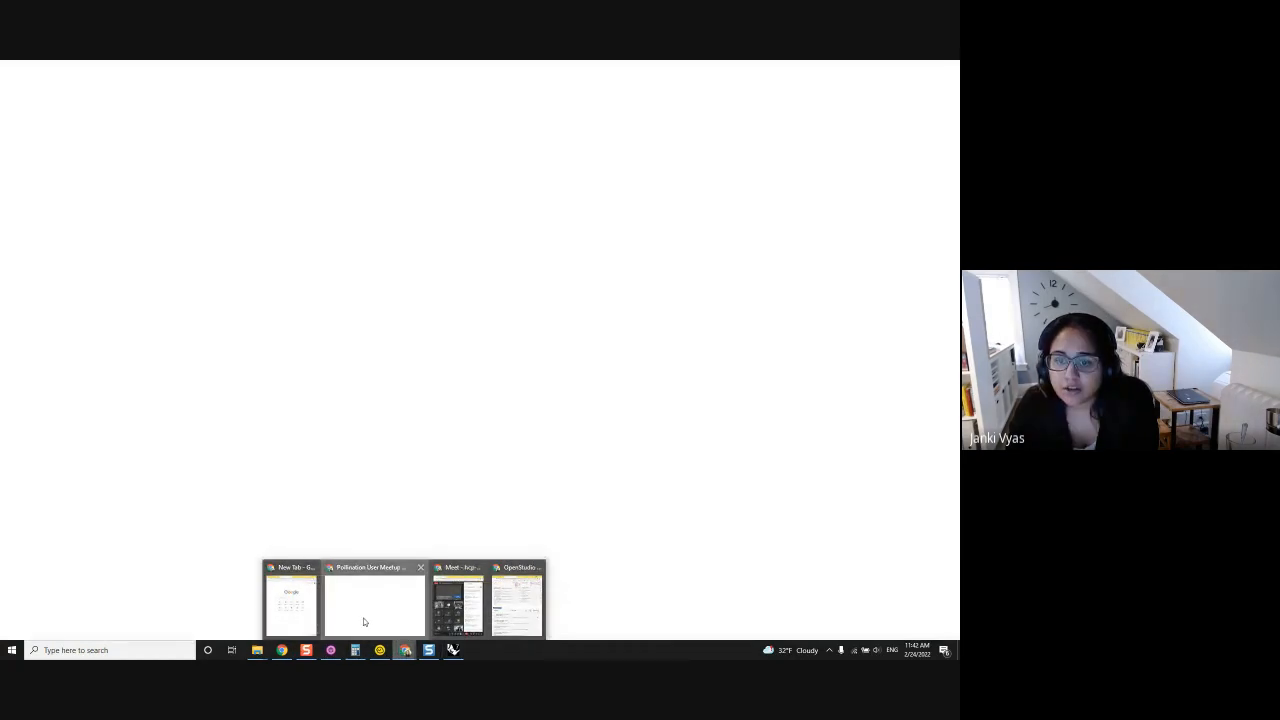
pyautogui.click(364, 622)
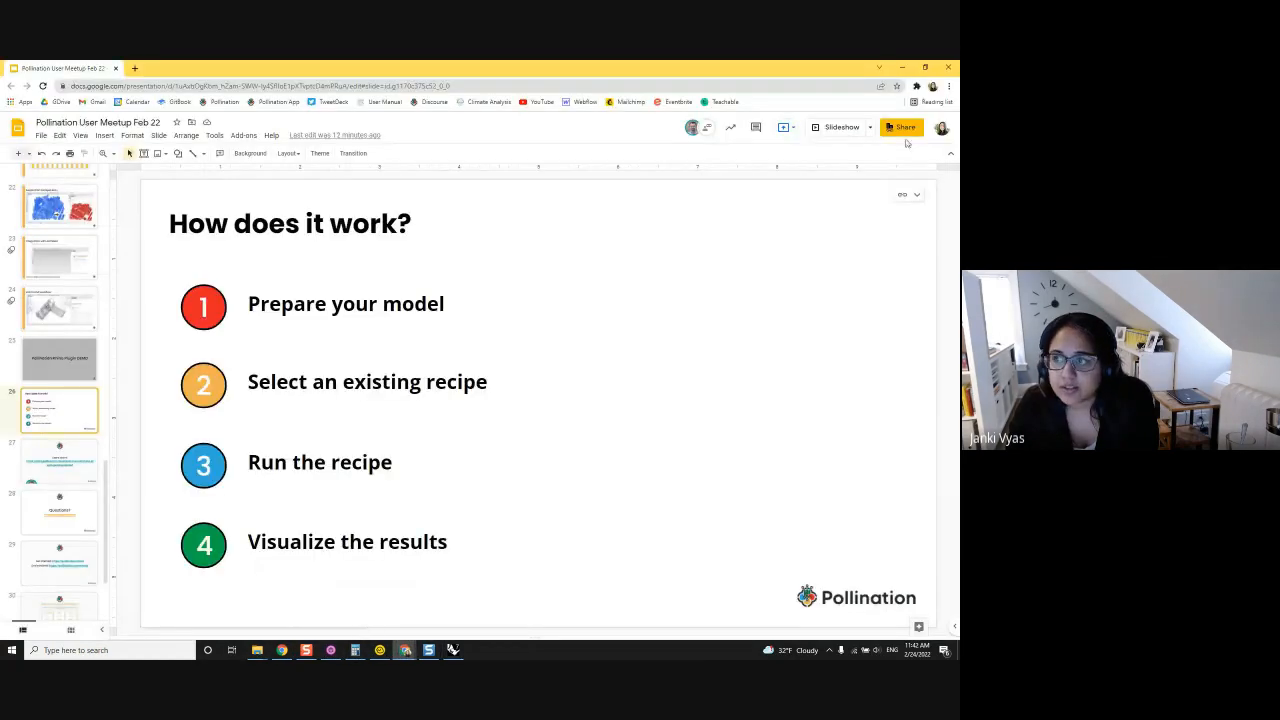
pyautogui.click(906, 68)
pyautogui.moveTo(404, 650)
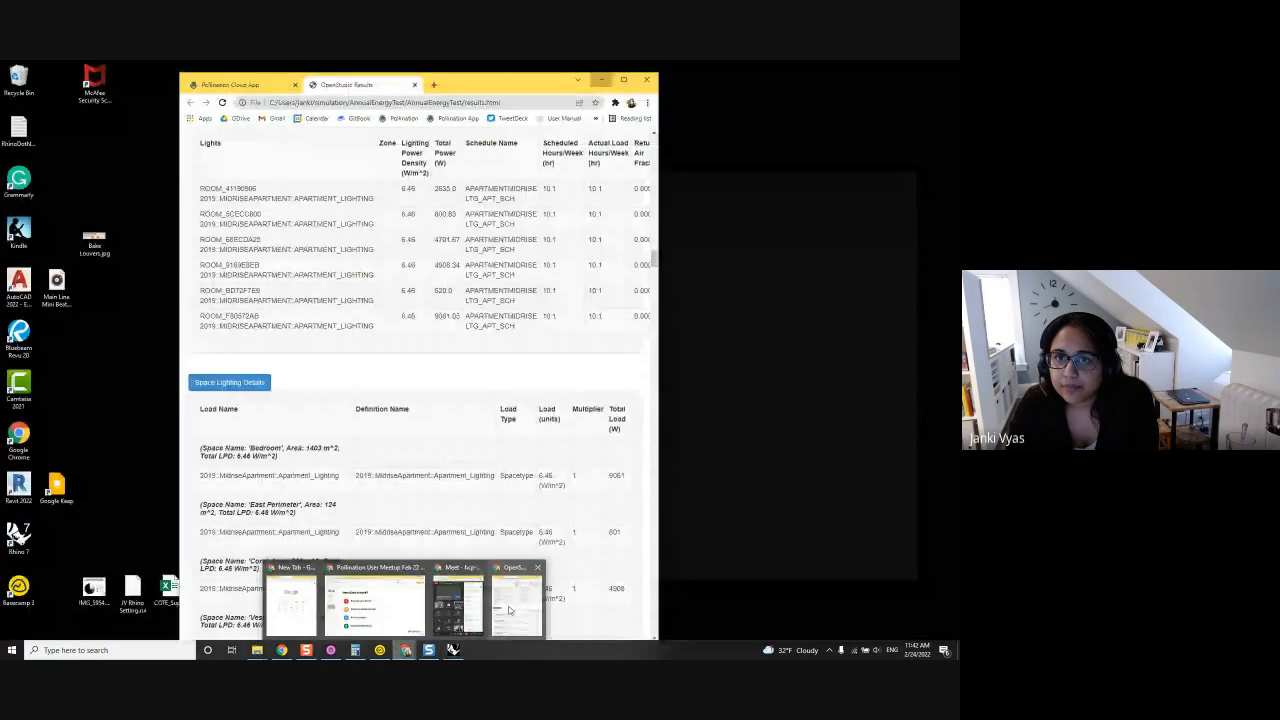
pyautogui.click(510, 608)
pyautogui.click(259, 86)
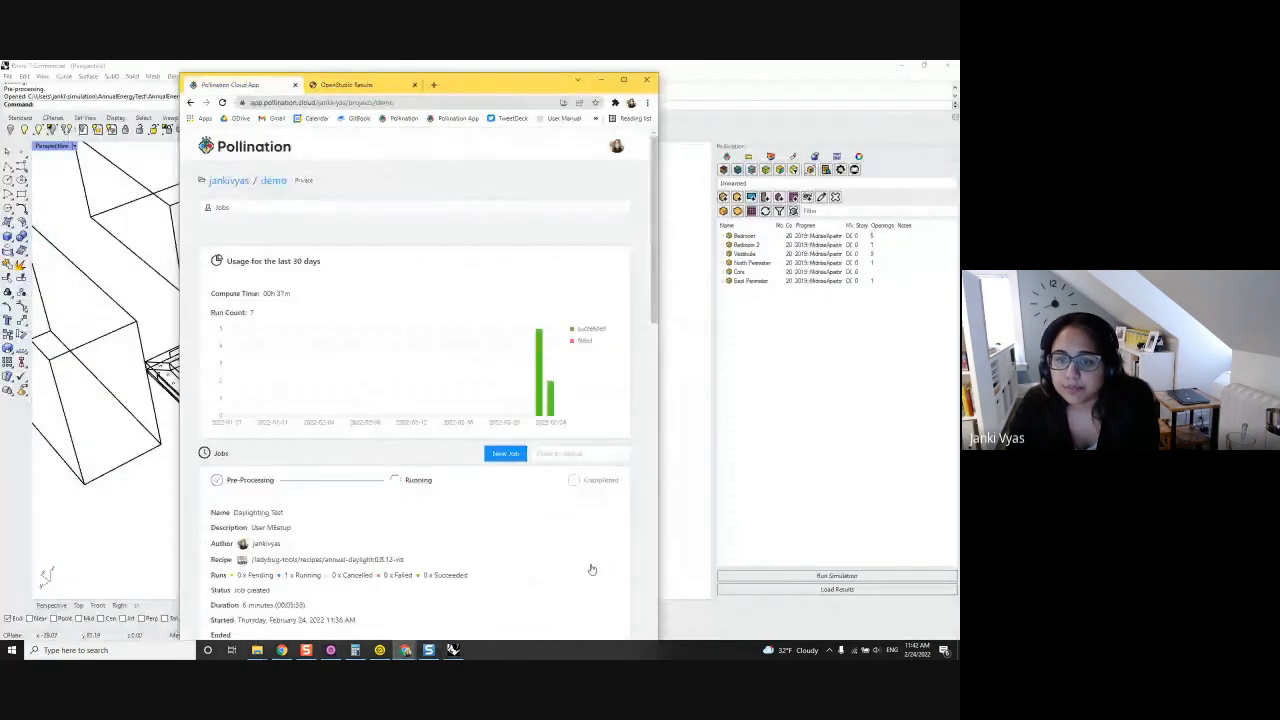
pyautogui.scroll(-3, 268, 509)
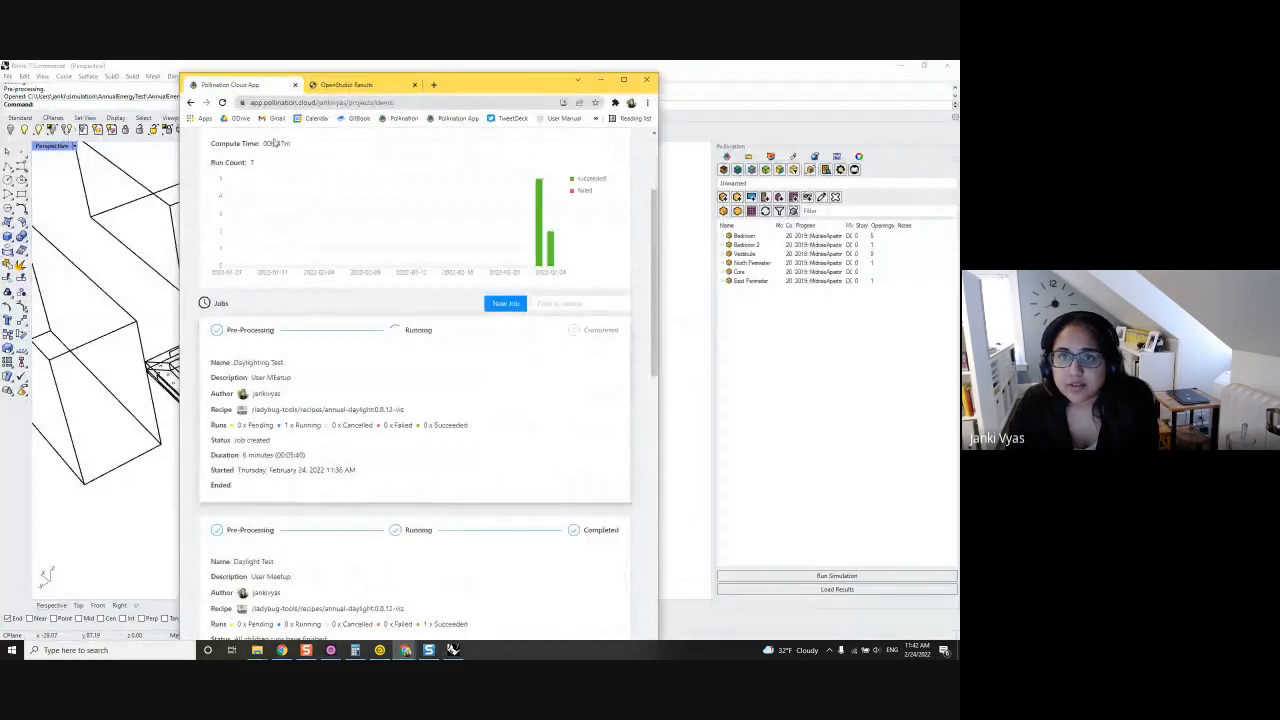
pyautogui.click(222, 103)
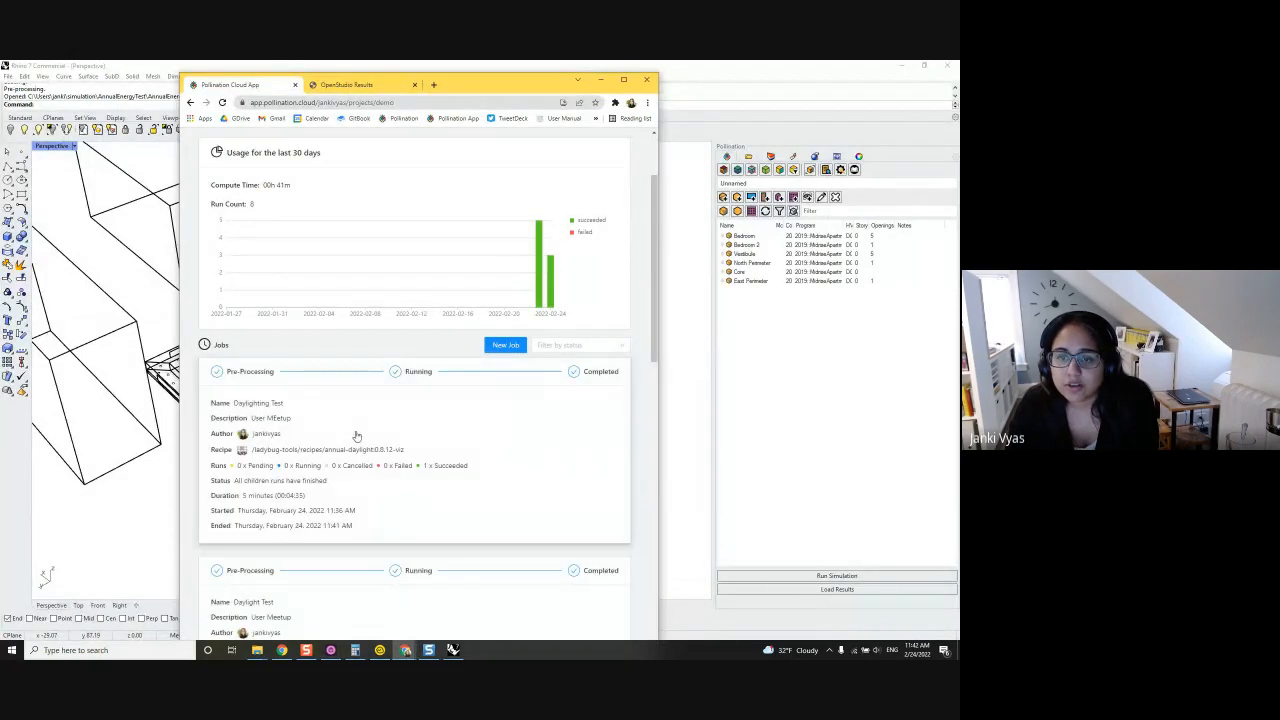
# Return to Rhino and load the DA Results of the Daylighting Test cloud job into the model.
pyautogui.click(600, 79)
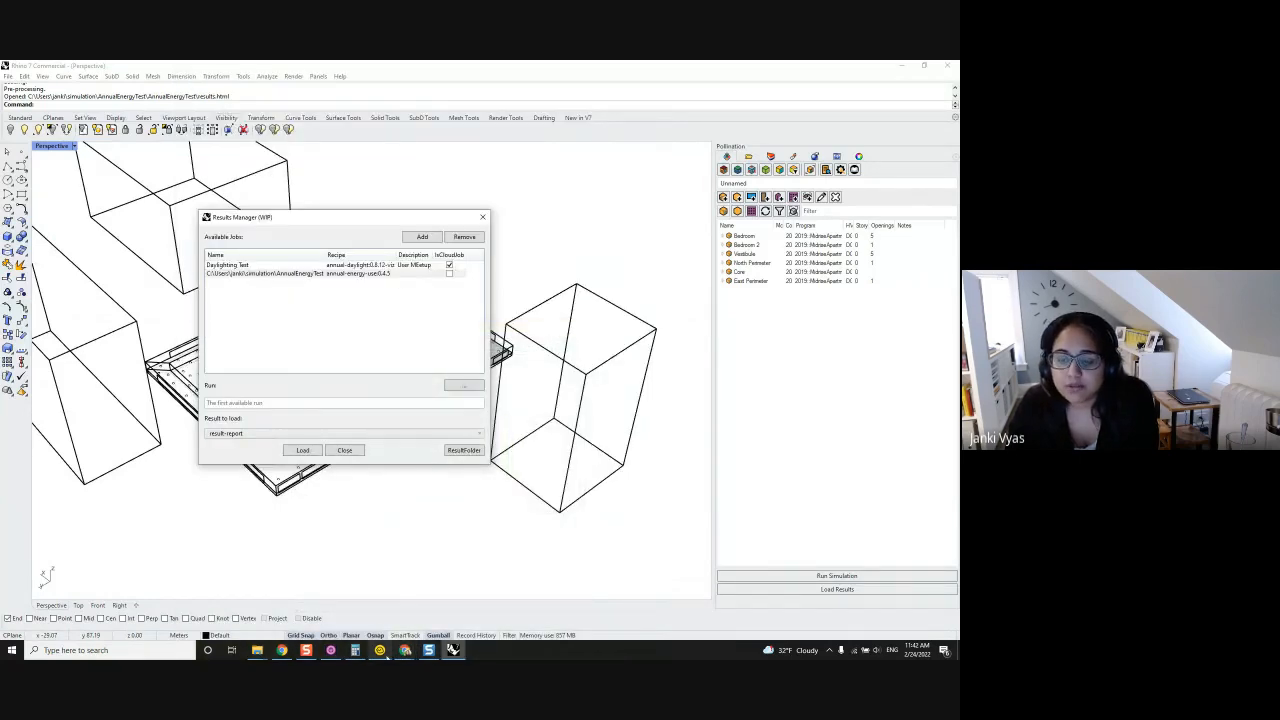
pyautogui.click(242, 265)
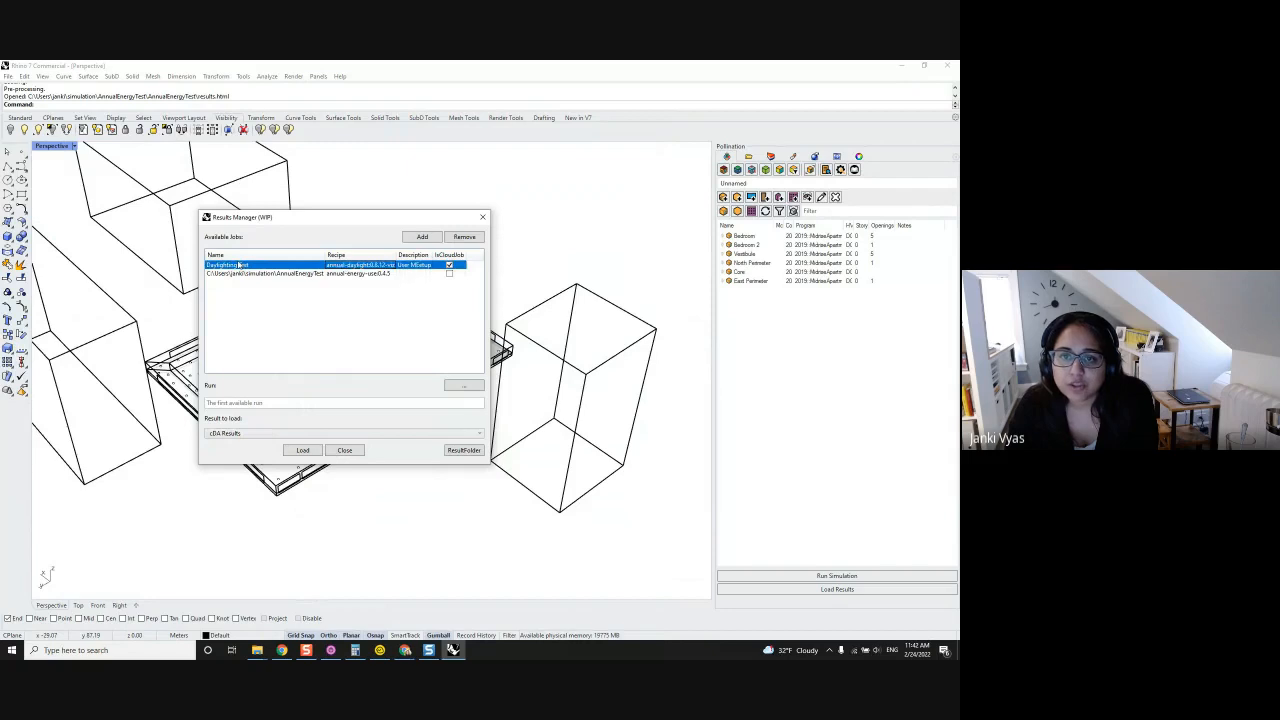
pyautogui.moveTo(331, 228); pyautogui.dragTo(589, 223)
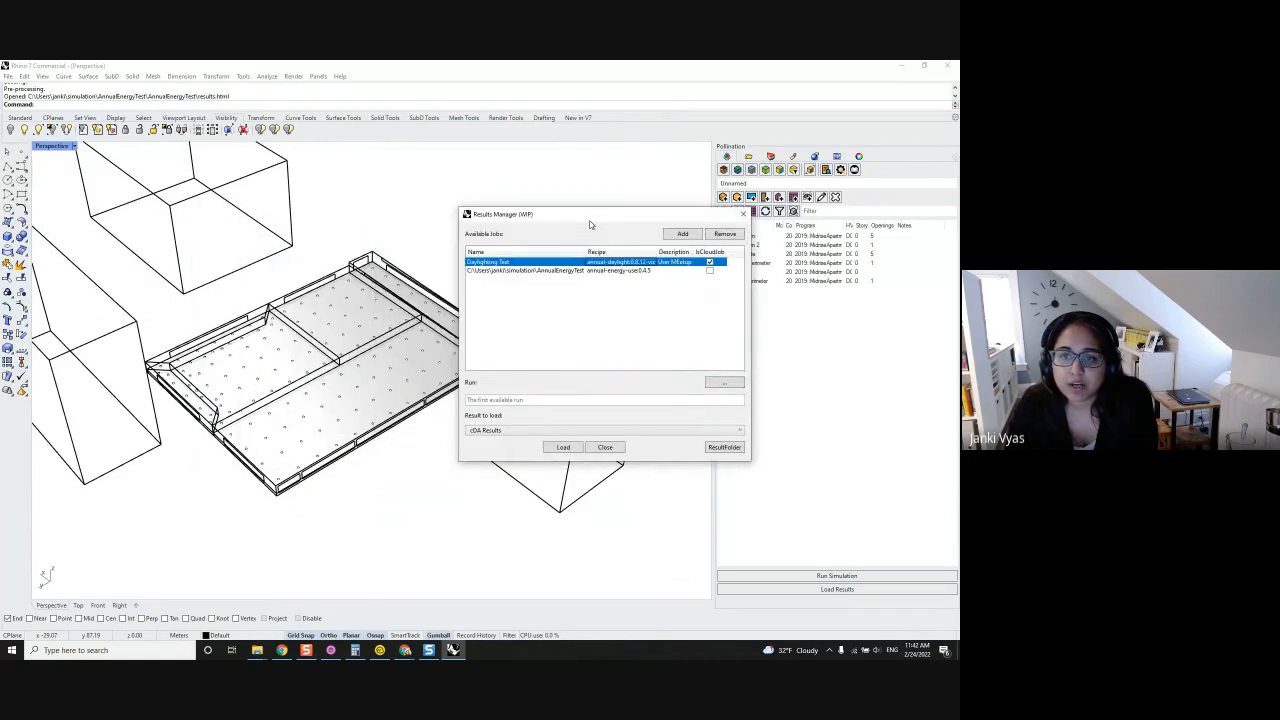
pyautogui.click(487, 431)
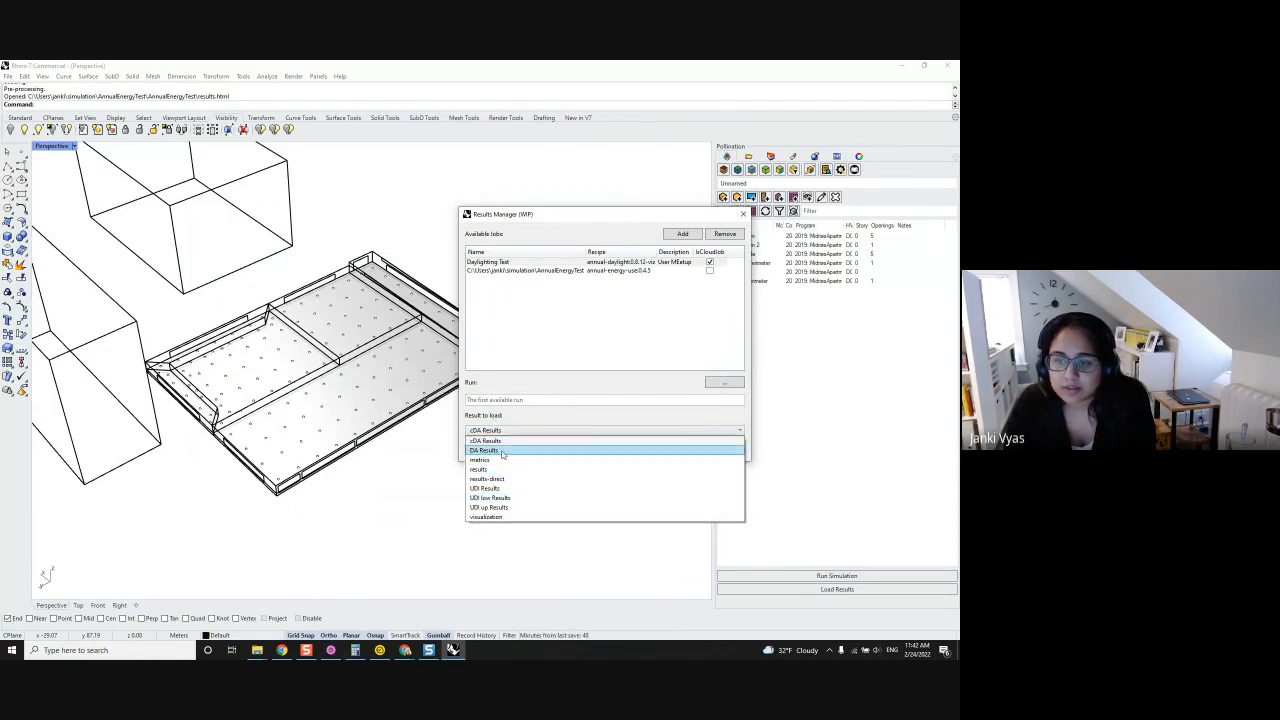
pyautogui.click(502, 451)
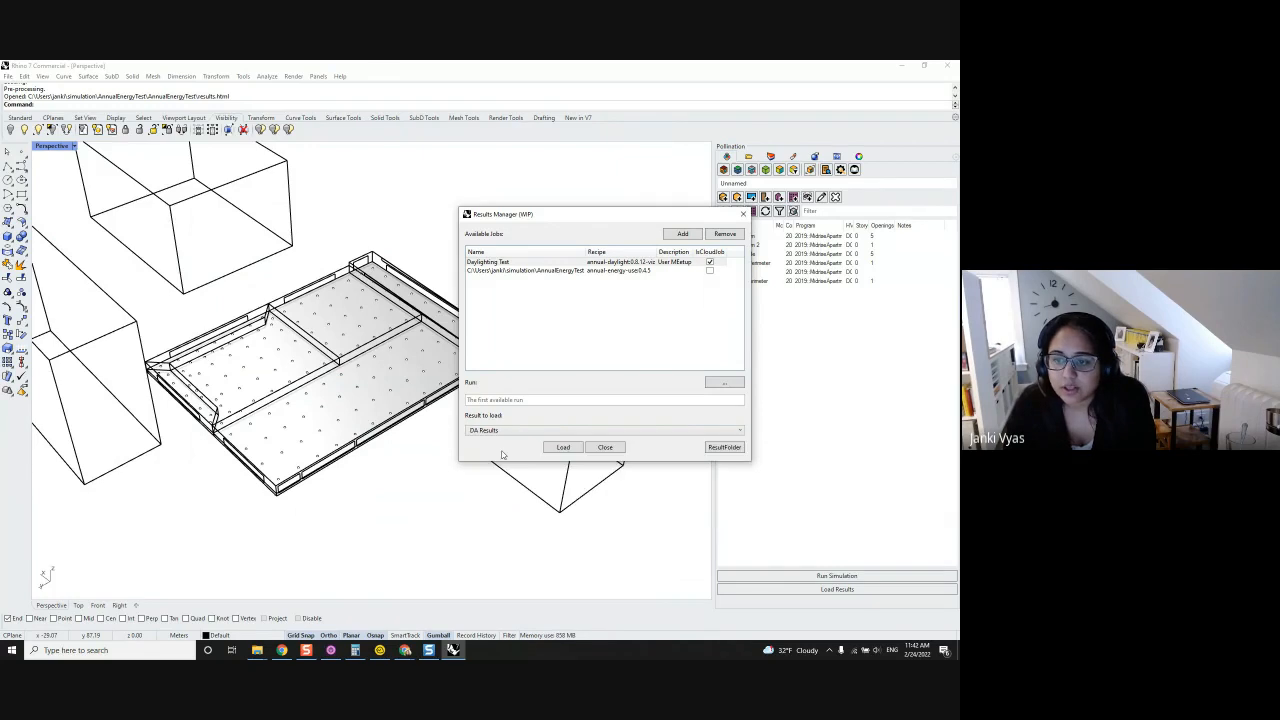
pyautogui.click(563, 449)
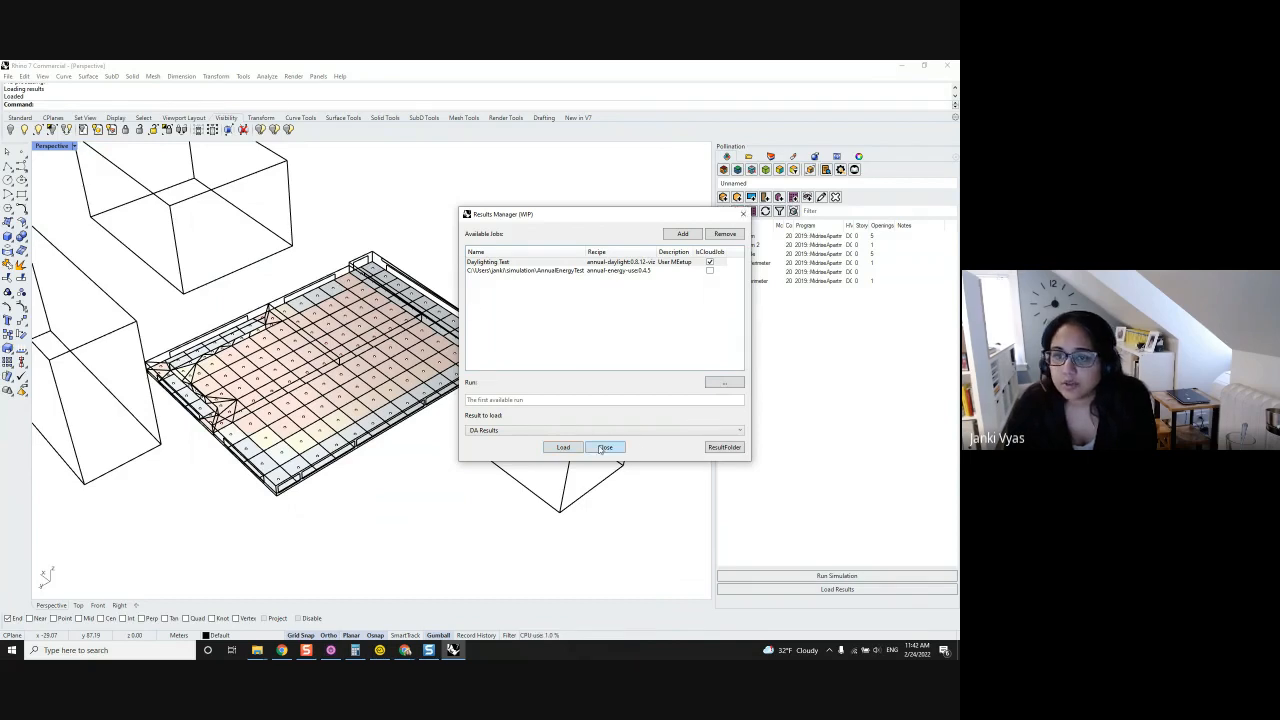
# Close the Results Manager and set the Perspective viewport's display mode to Shaded.
pyautogui.click(603, 449)
pyautogui.click(73, 147)
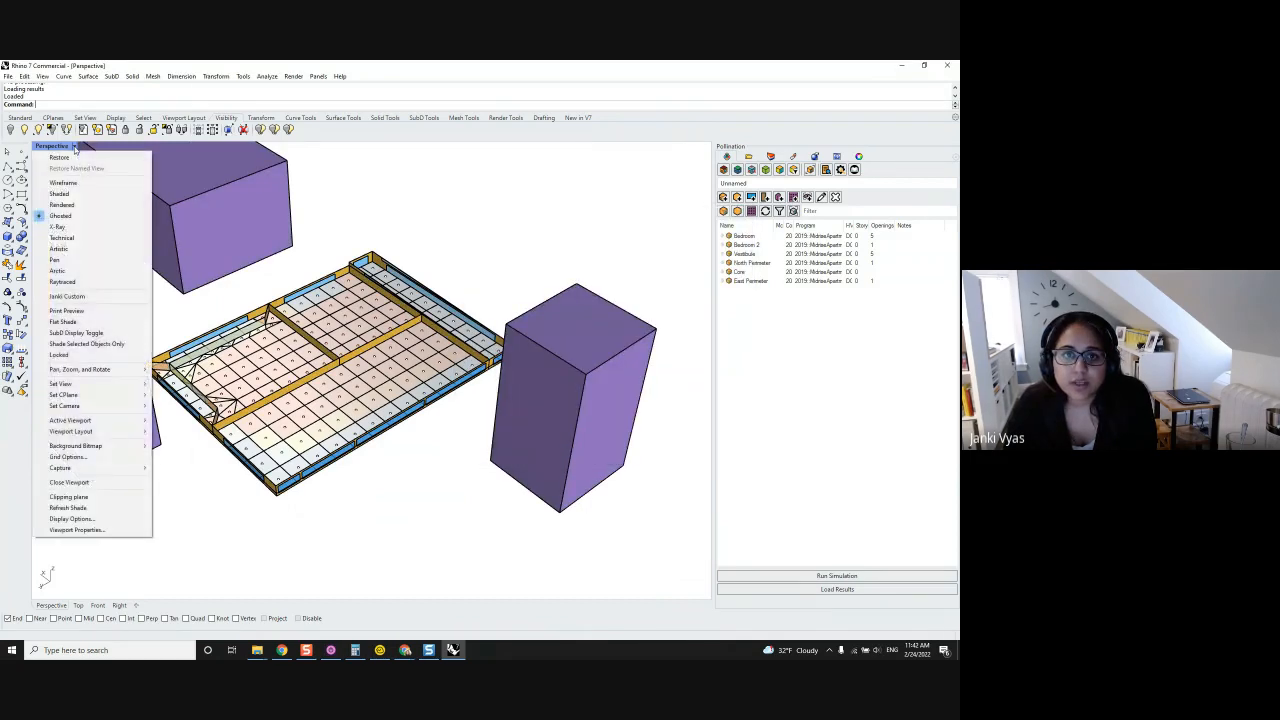
pyautogui.click(59, 193)
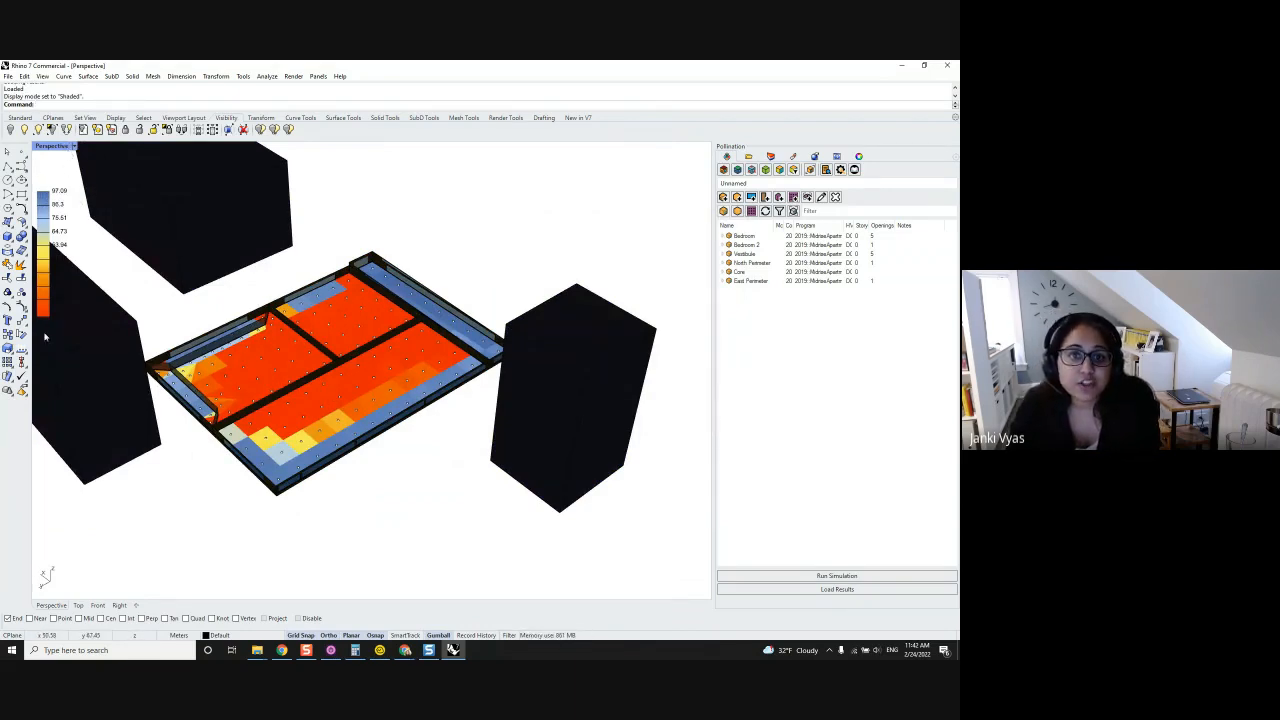
# Open the daylight results legend's parameters, flip its color order, and set the maximum to 100.
pyautogui.doubleClick(40, 221)
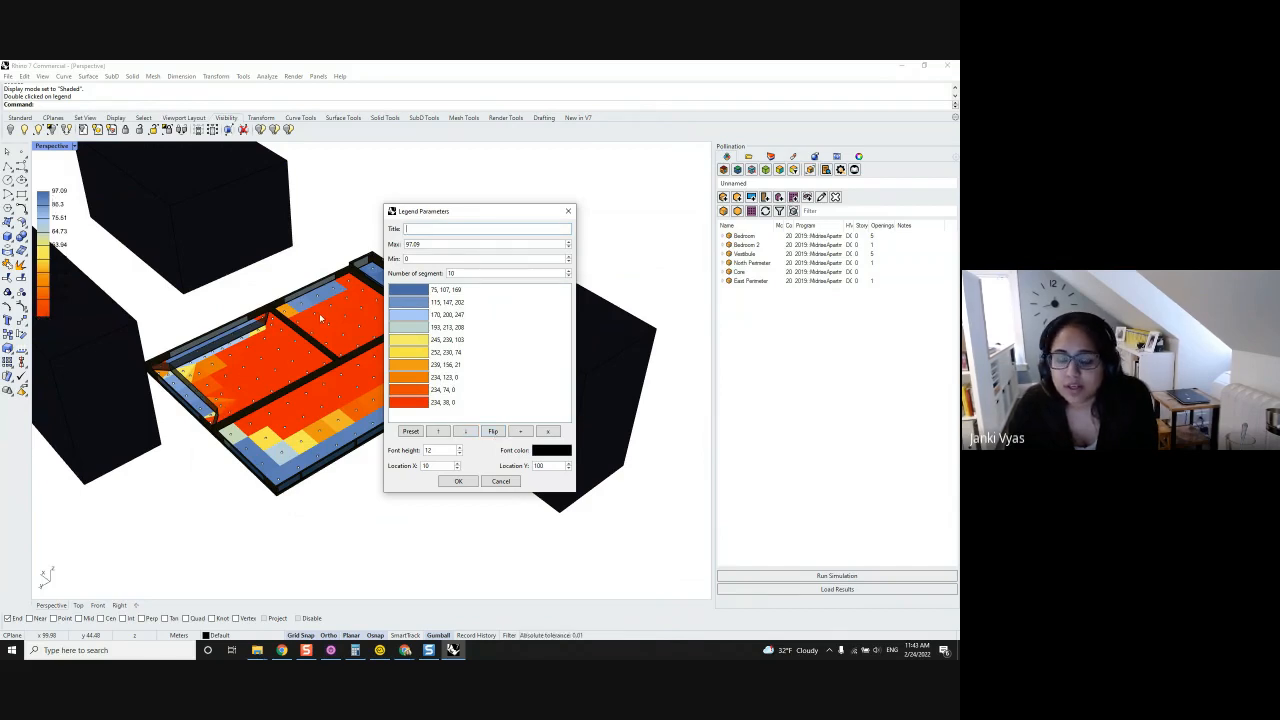
pyautogui.click(494, 432)
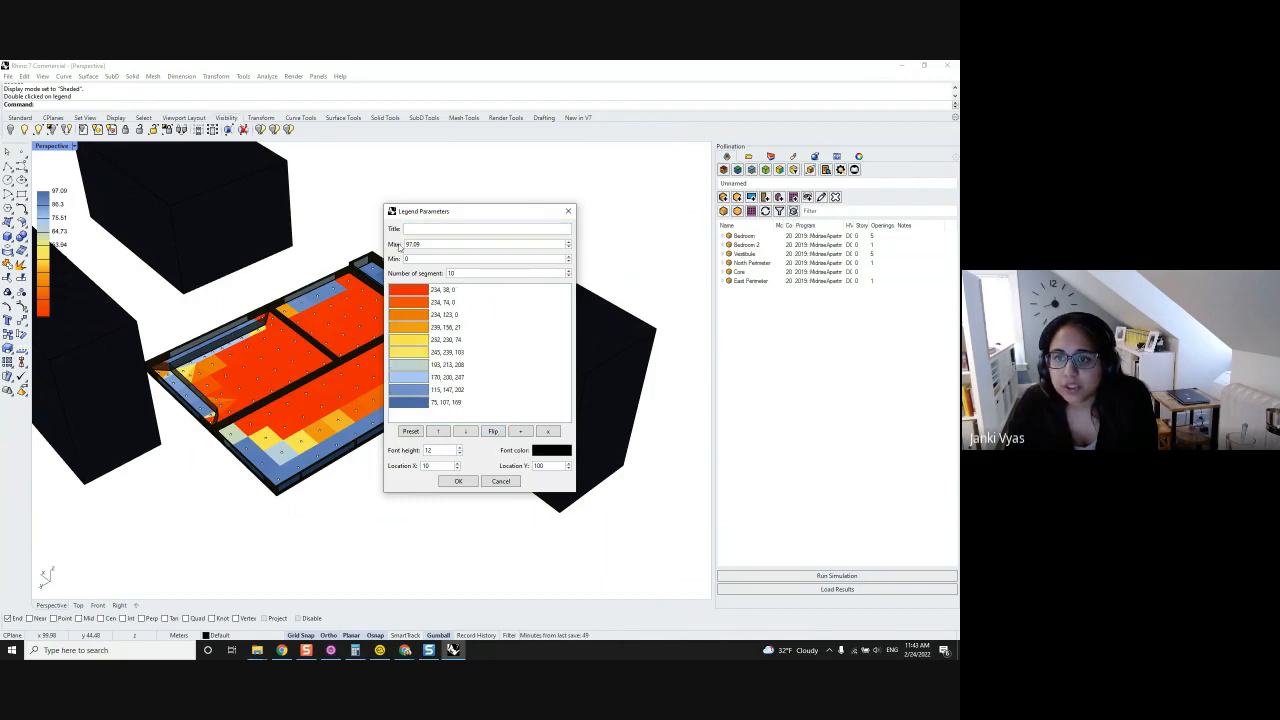
pyautogui.moveTo(426, 244); pyautogui.dragTo(403, 245)
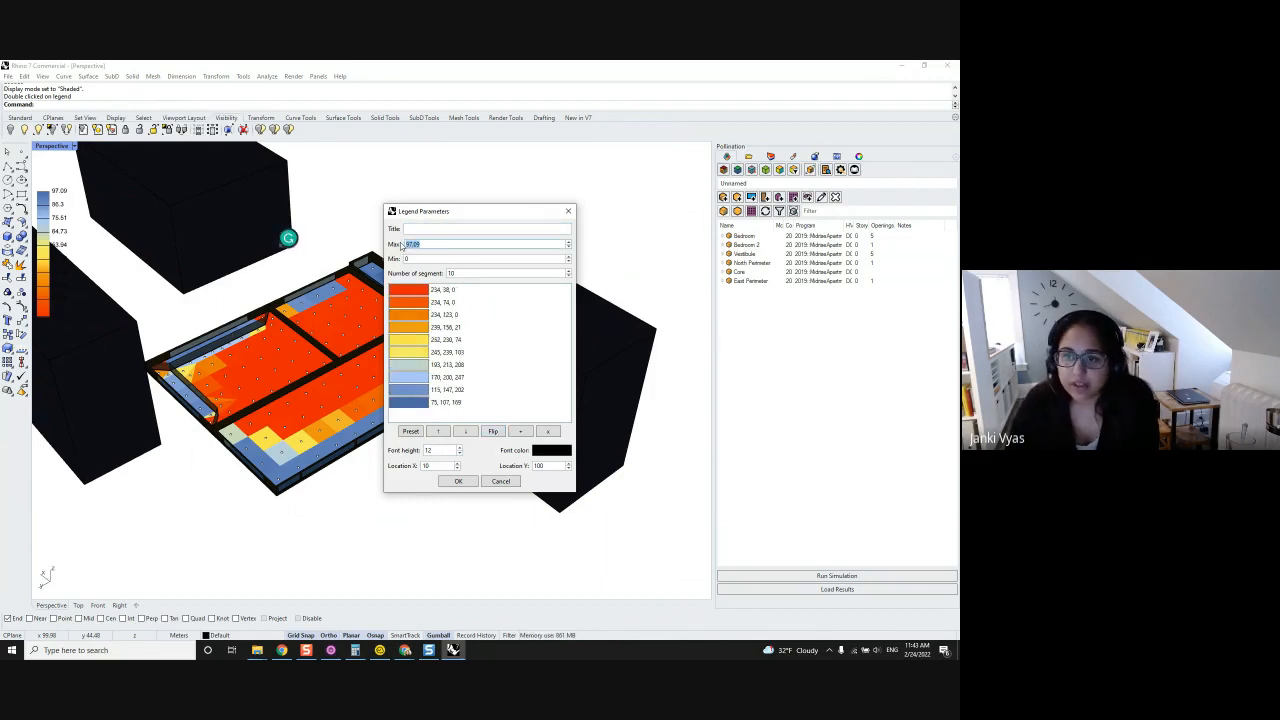
pyautogui.write('100')
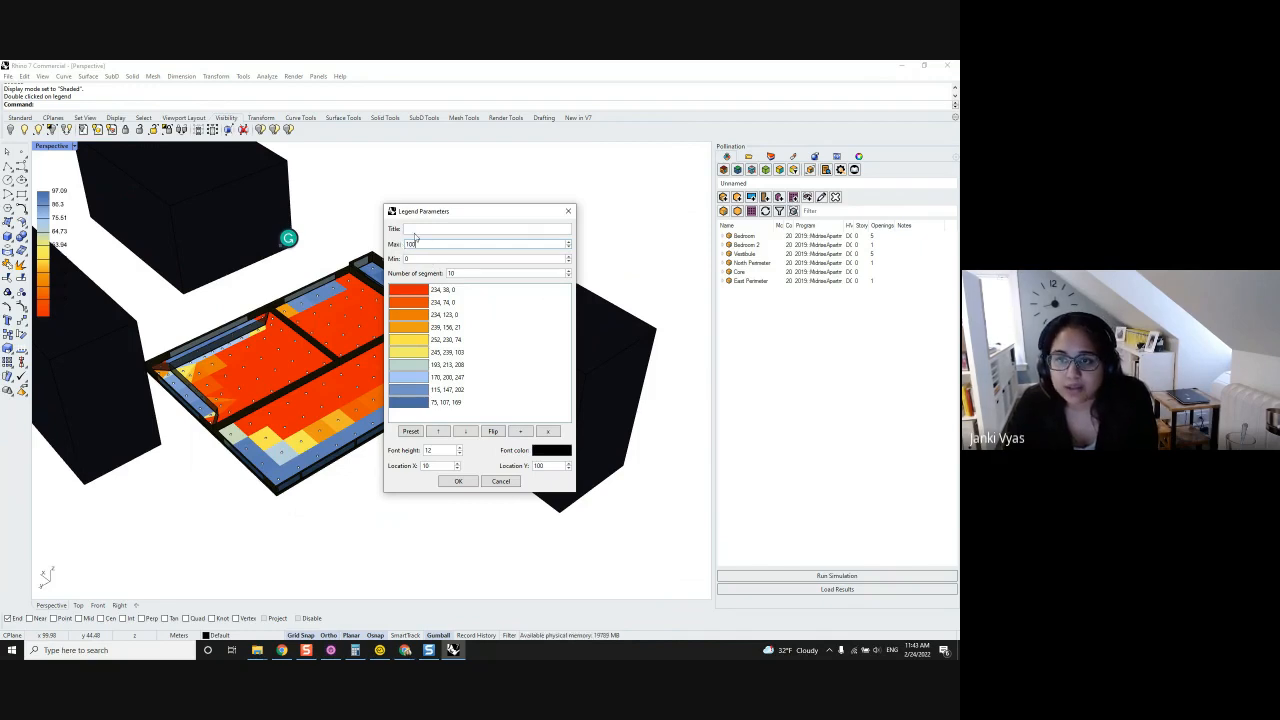
# Title the daylight results legend "Percent", set its number of segments to 11, and apply the legend parameters.
pyautogui.click(418, 228)
pyautogui.write('Percen')
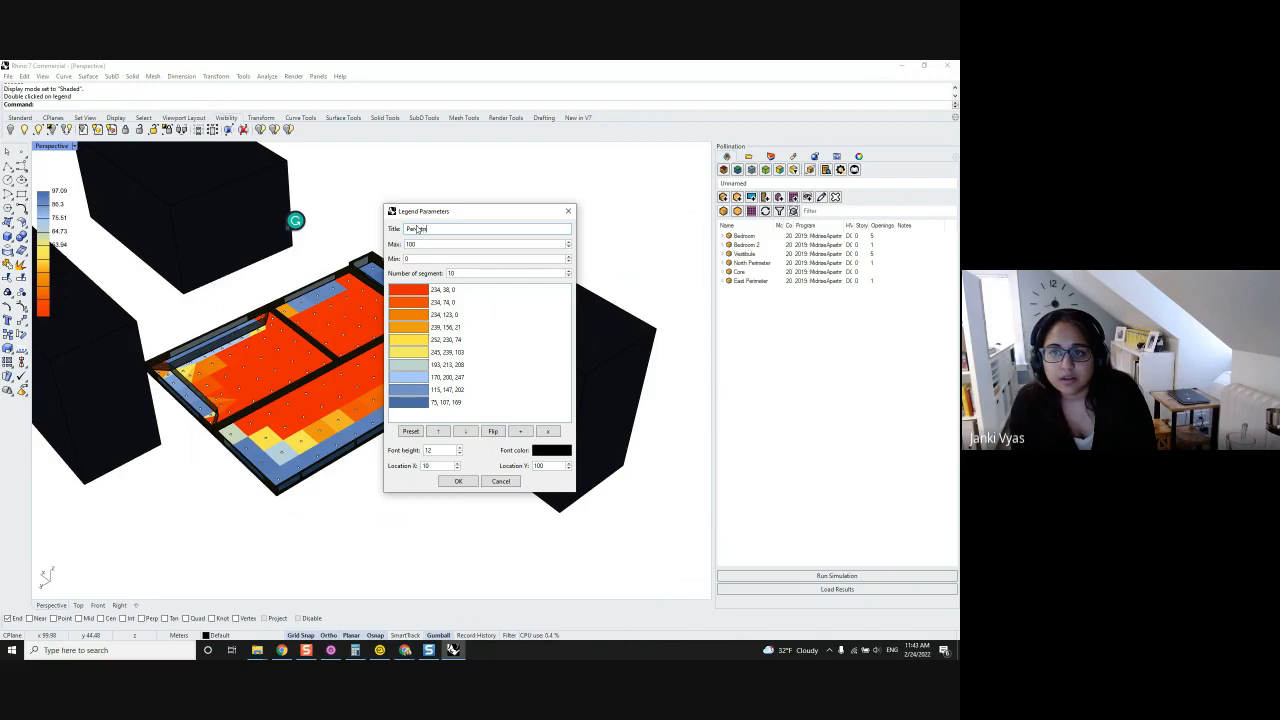
pyautogui.press('BackSpace')
pyautogui.press('BackSpace')
pyautogui.press('BackSpace')
pyautogui.press('BackSpace')
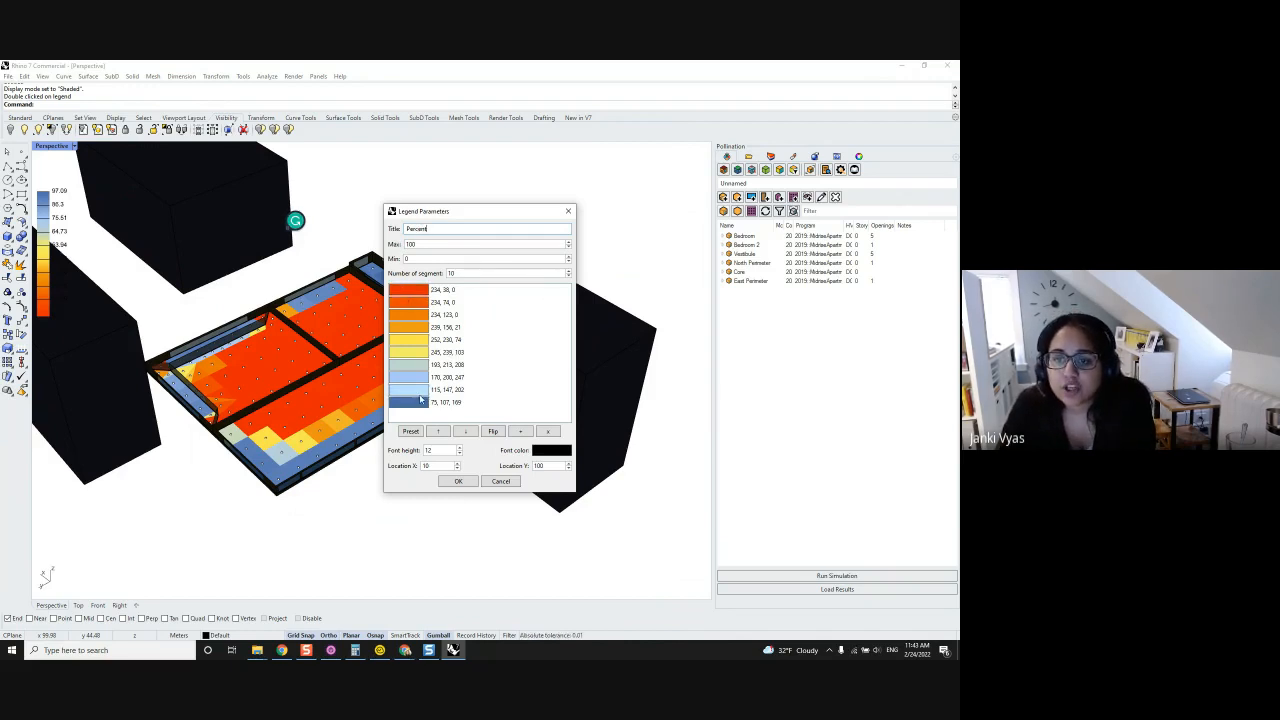
pyautogui.click(568, 270)
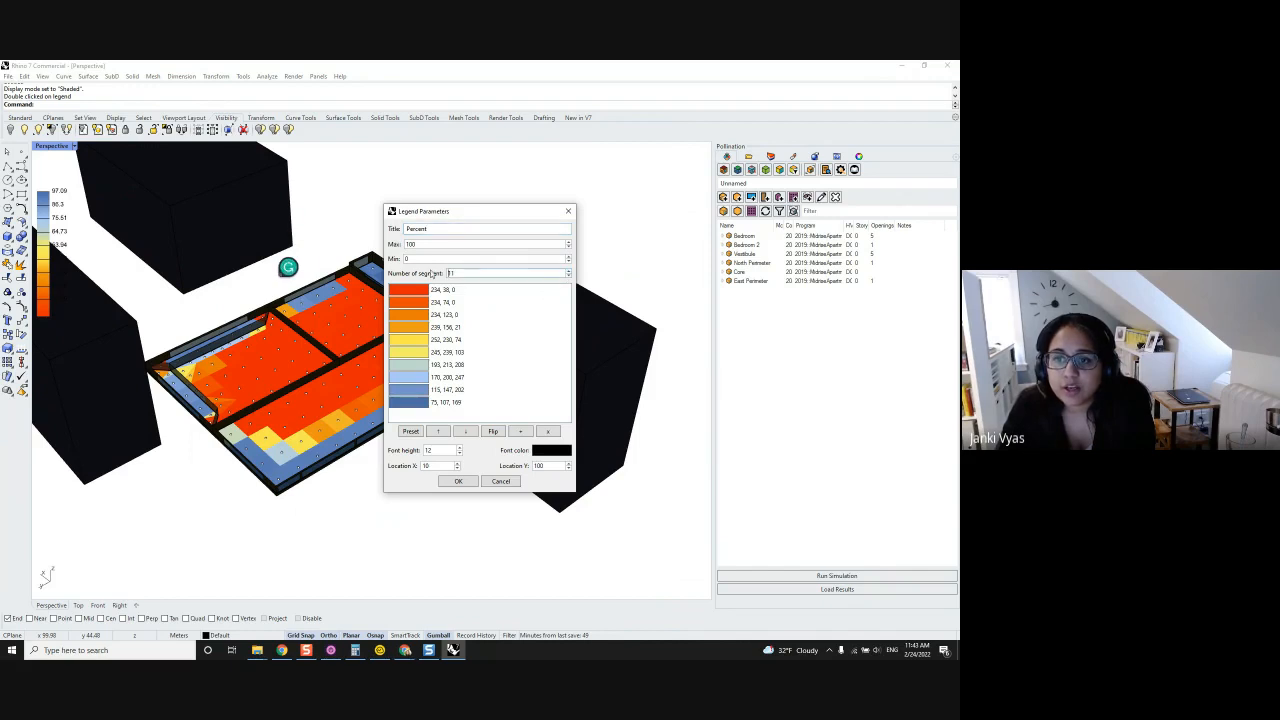
pyautogui.click(466, 484)
pyautogui.moveTo(466, 486); pyautogui.dragTo(255, 458, button='right')
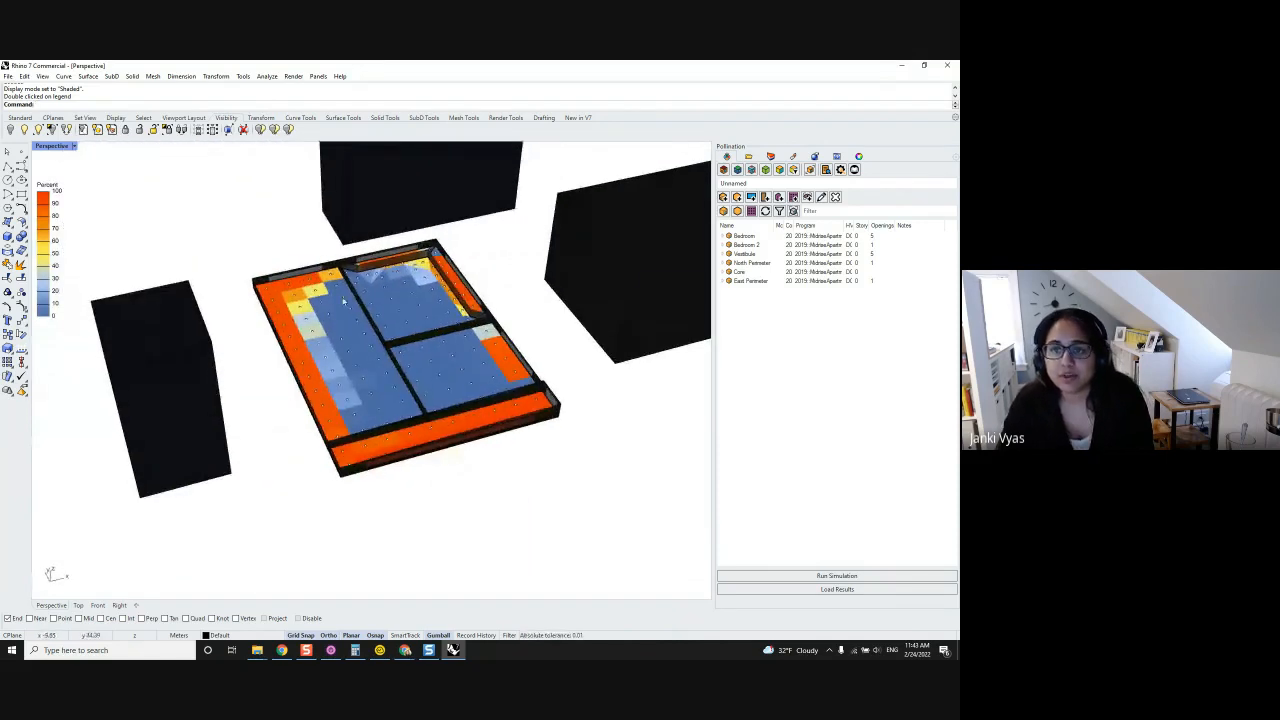
# Select all sensor grids with PO_SelSensorGrids and hide them so only the daylight results mesh covers the floors.
pyautogui.moveTo(343, 302); pyautogui.dragTo(340, 330, button='right')
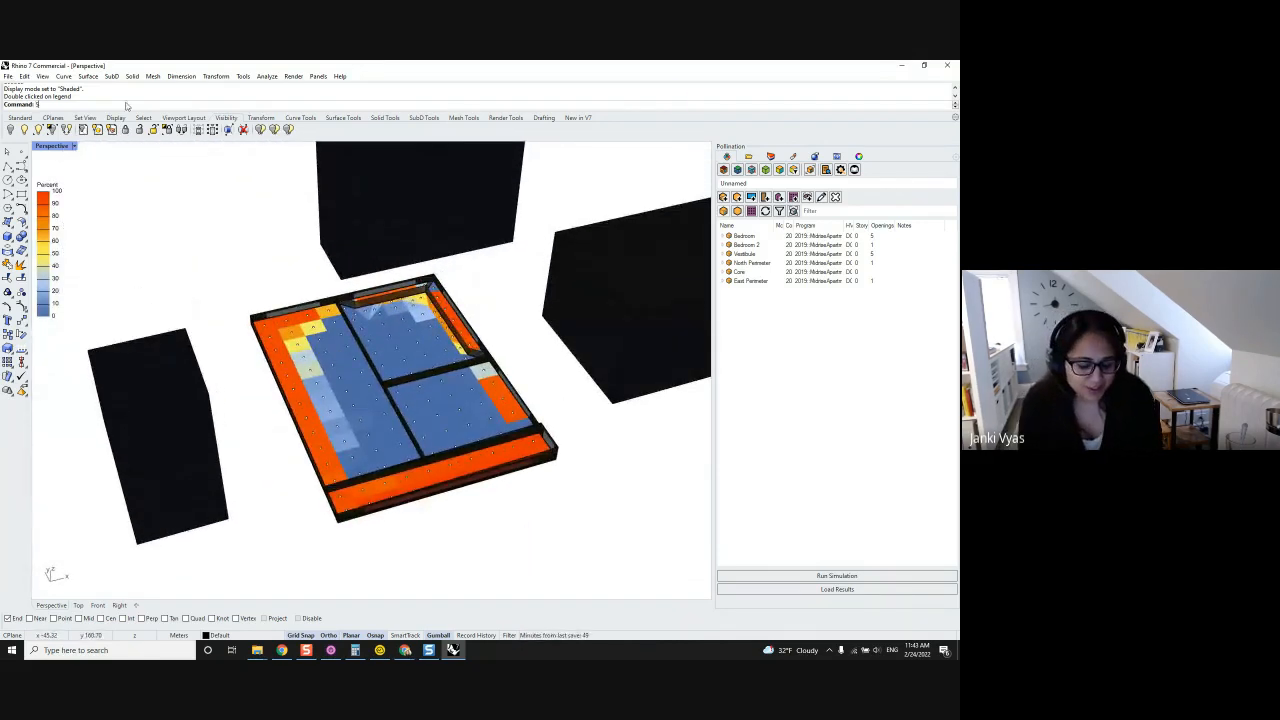
pyautogui.write('el')
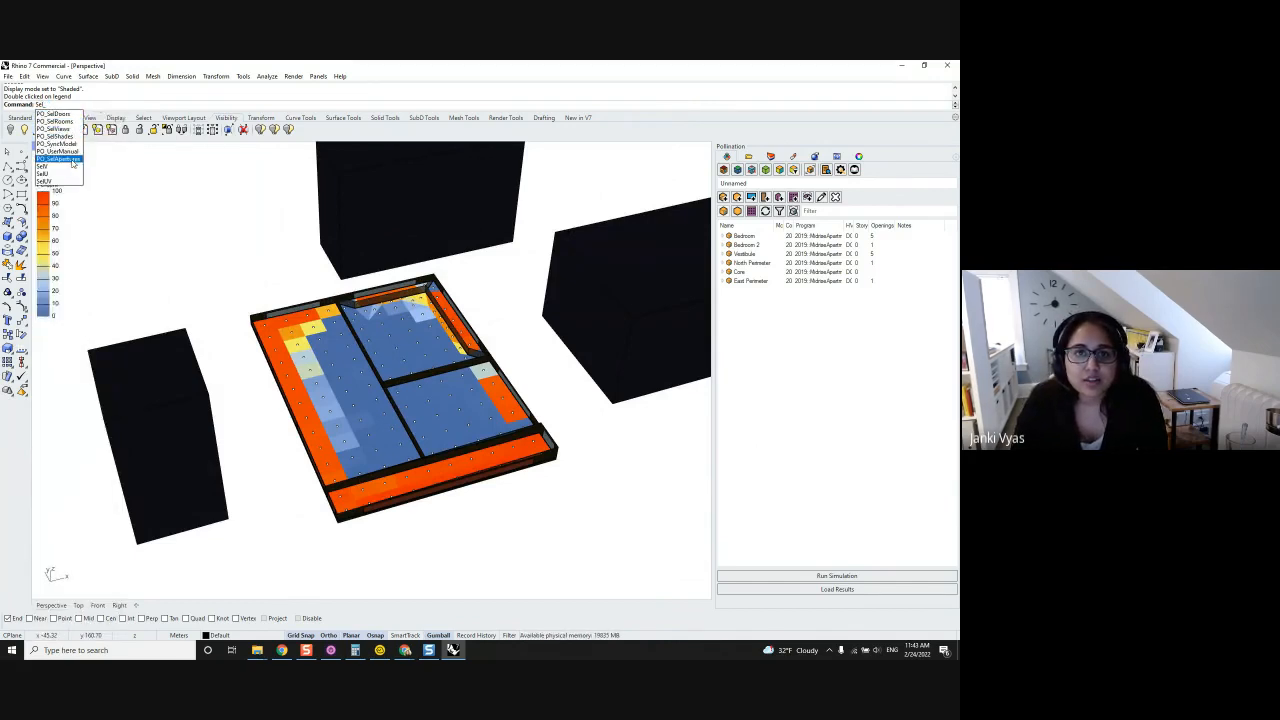
pyautogui.press('BackSpace')
pyautogui.press('BackSpace')
pyautogui.press('BackSpace')
pyautogui.write('P')
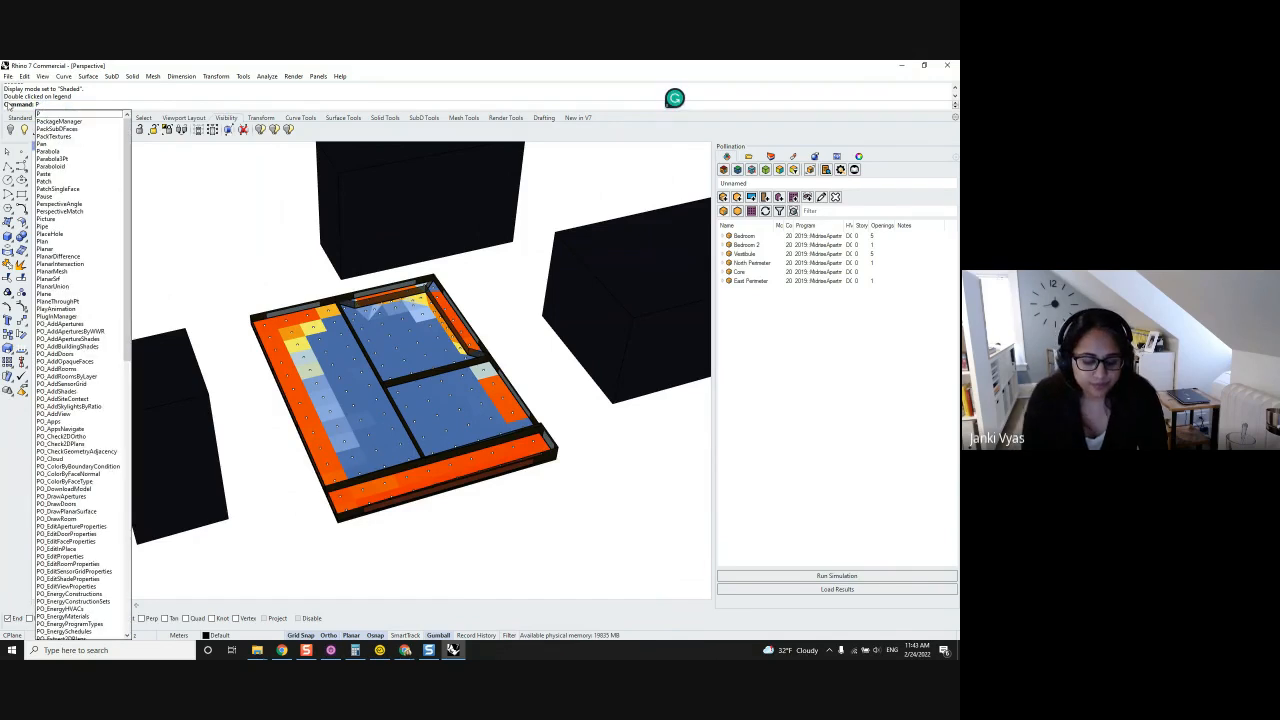
pyautogui.write('O_SetSensorGrids')
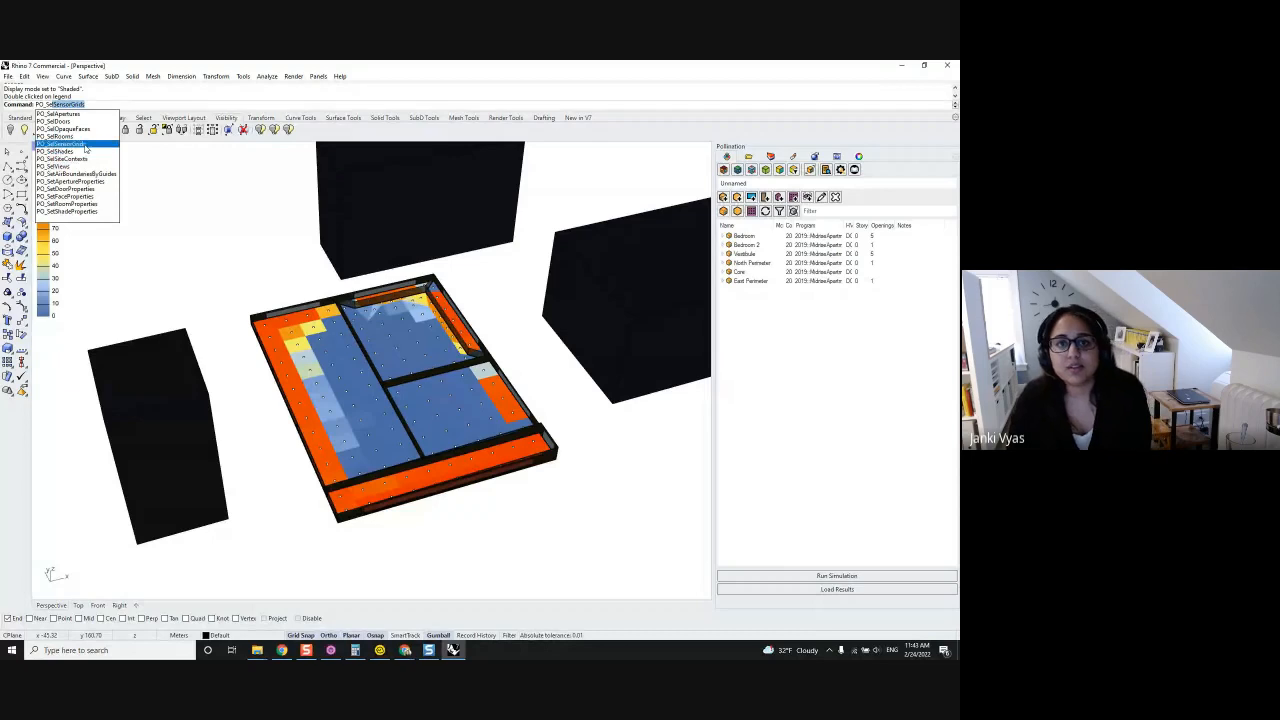
pyautogui.click(82, 146)
pyautogui.middleClick(407, 345)
pyautogui.click(385, 318)
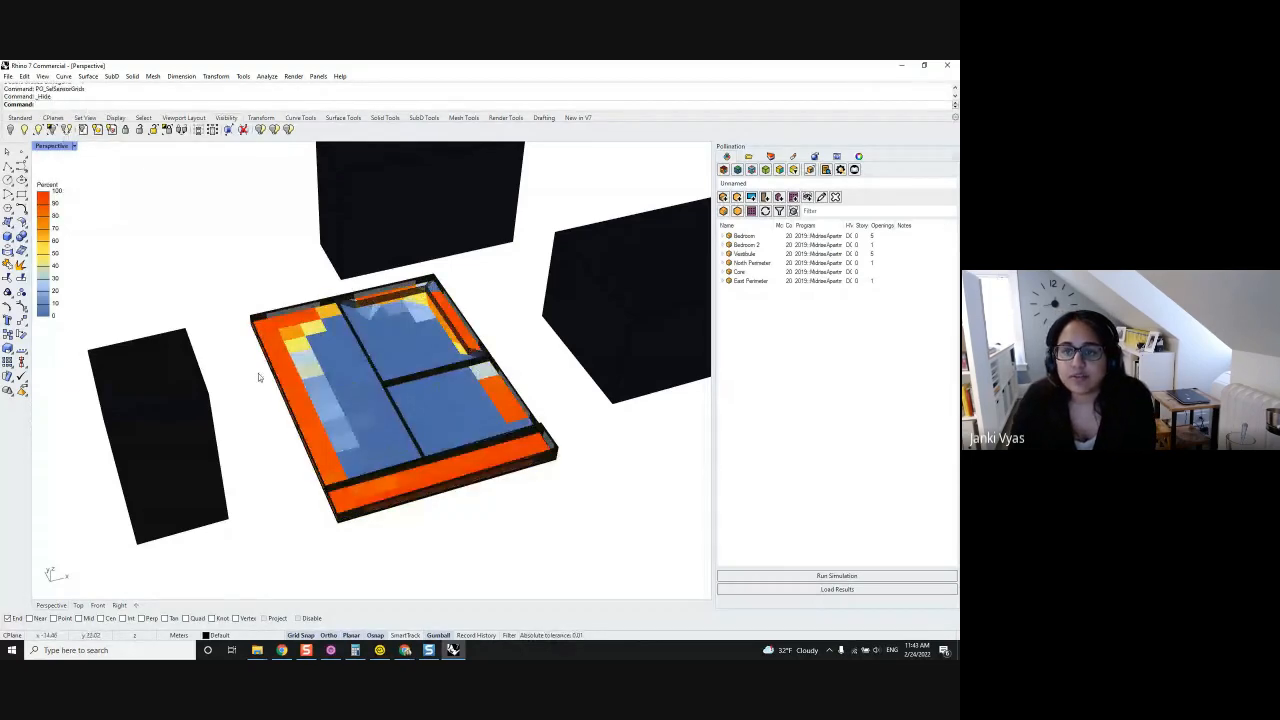
pyautogui.moveTo(379, 411); pyautogui.dragTo(341, 386, button='right')
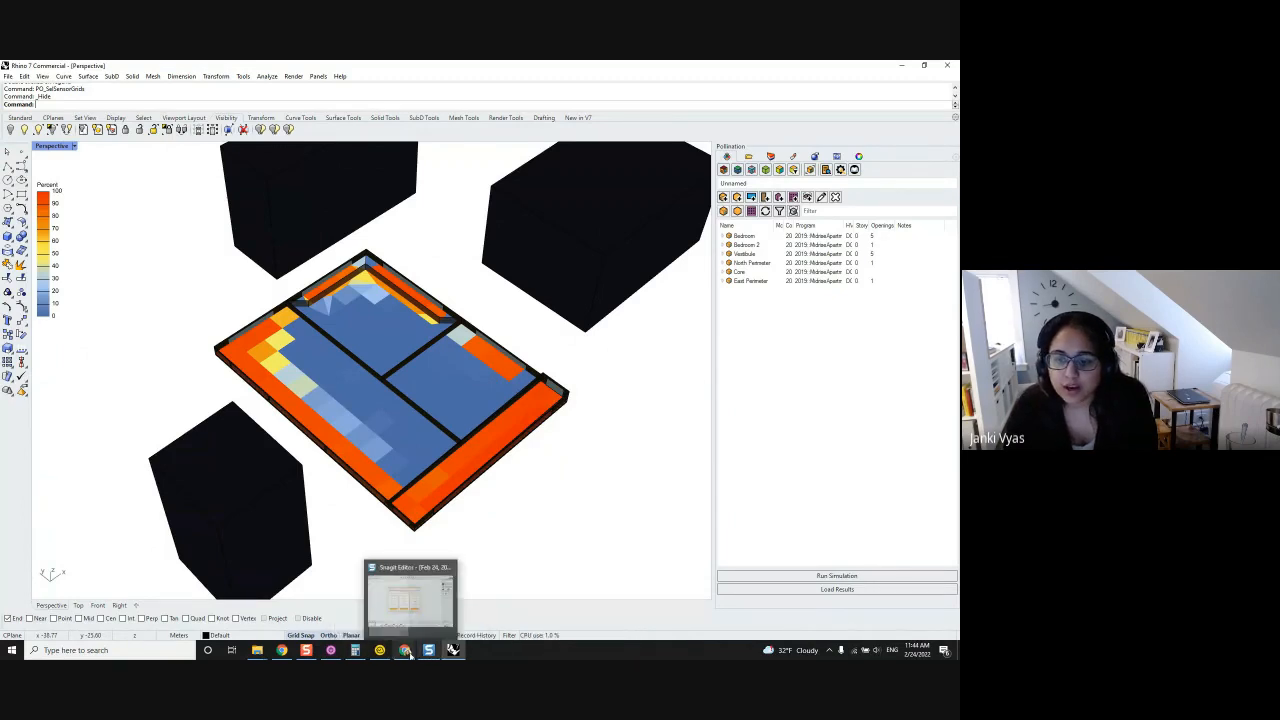
# Widen the Pollination room list and fit its Construction, Program and HVAC columns to their contents.
pyautogui.moveTo(405, 650)
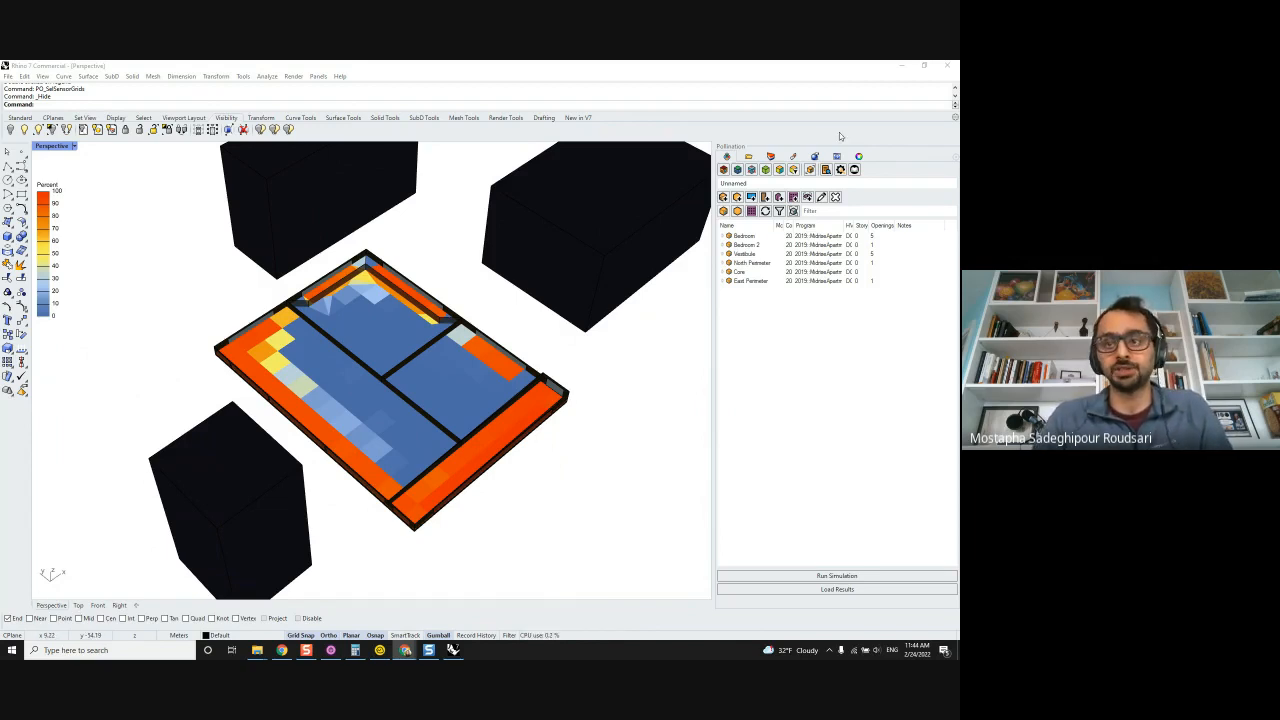
pyautogui.moveTo(712, 230); pyautogui.dragTo(640, 240)
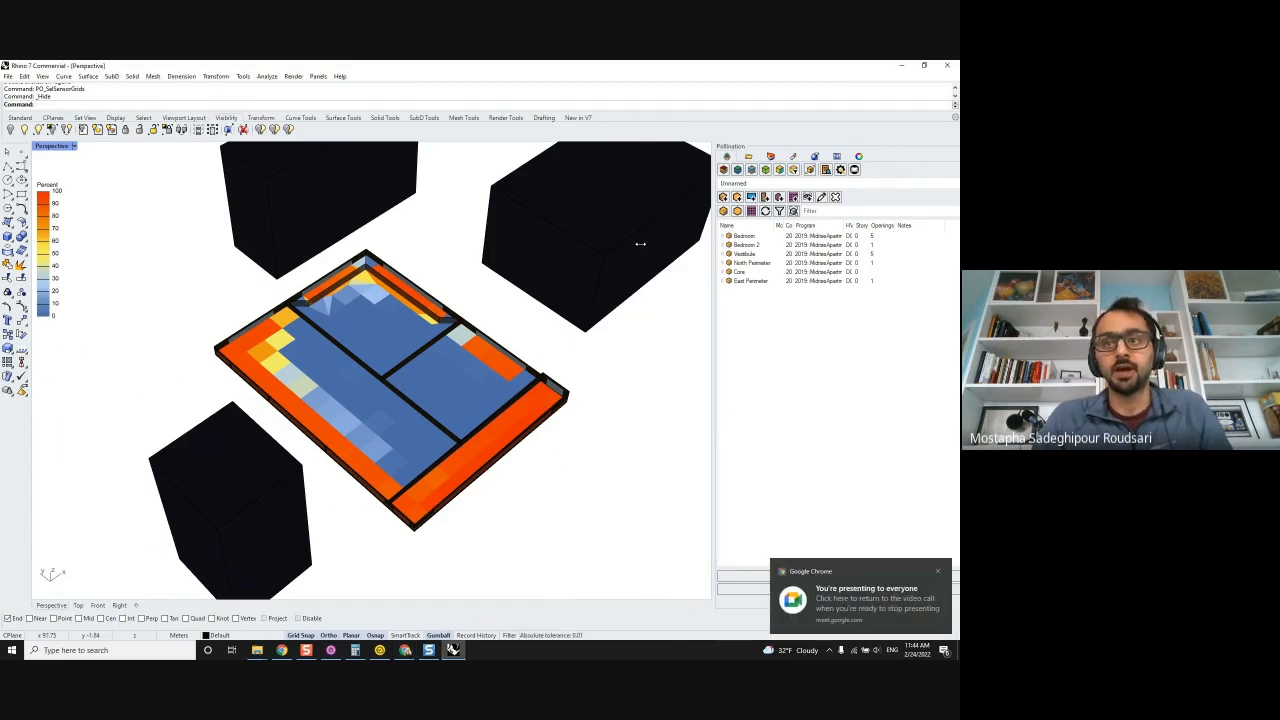
pyautogui.doubleClick(770, 225)
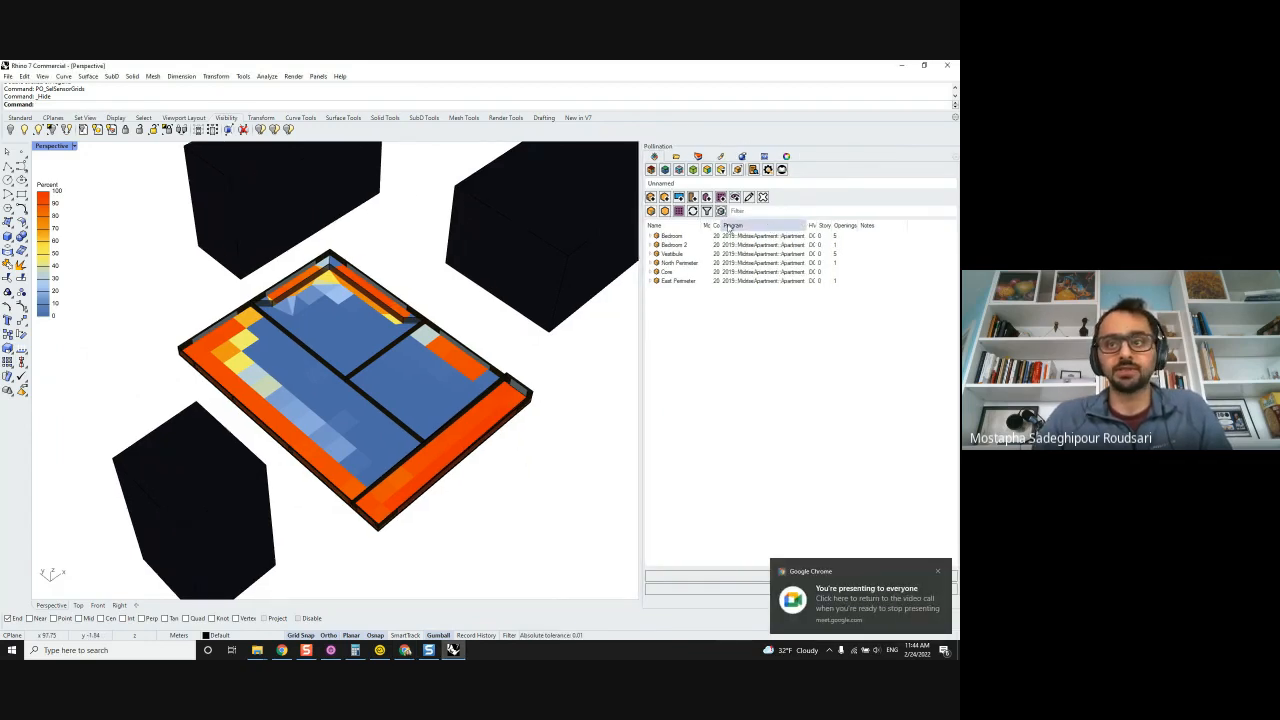
pyautogui.doubleClick(721, 227)
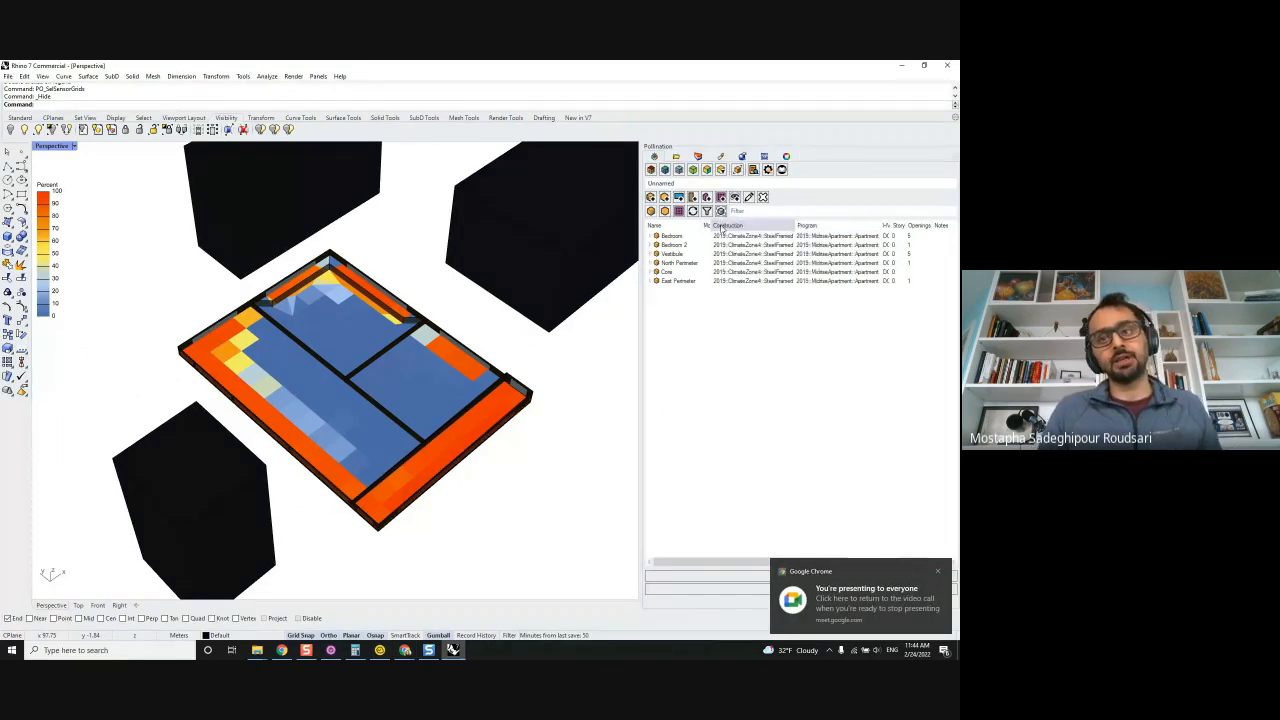
pyautogui.doubleClick(891, 225)
pyautogui.click(656, 272)
pyautogui.moveTo(641, 272); pyautogui.dragTo(588, 272)
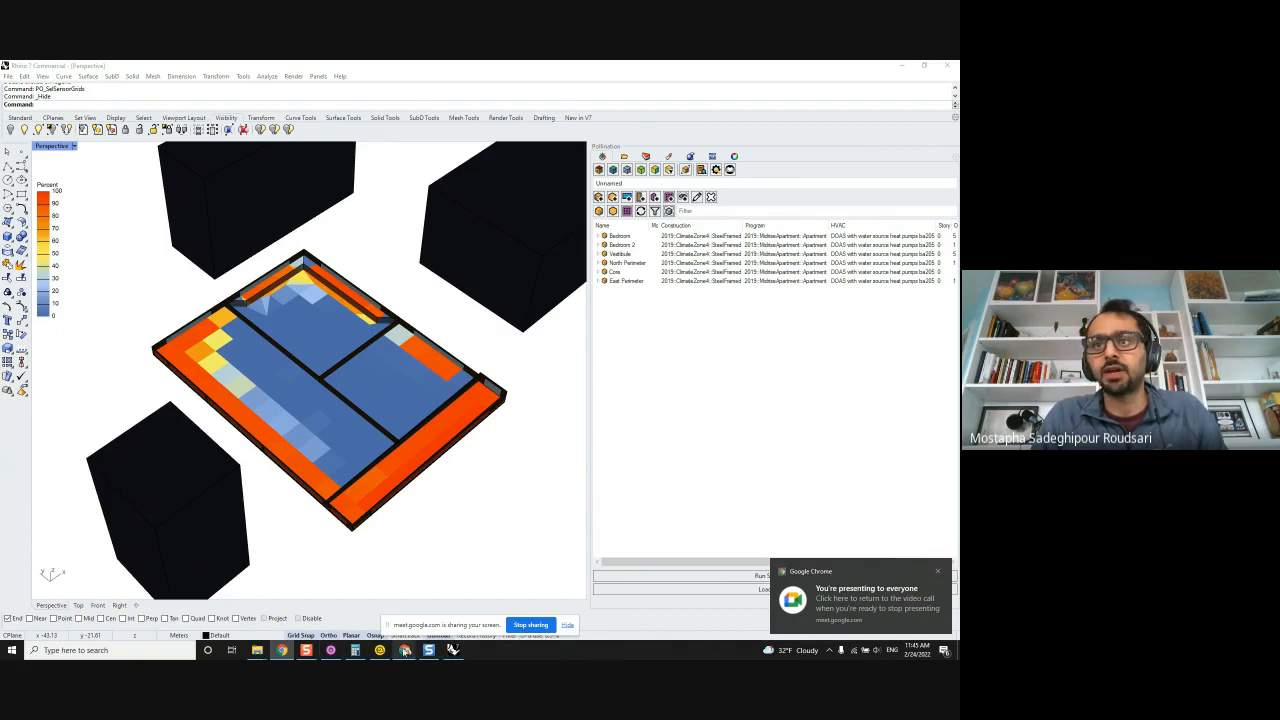
# Switch to Pollination Cloud in Chrome, place the window beside the Rhino model, and open the Daylighting Test job.
pyautogui.moveTo(405, 650)
pyautogui.click(541, 600)
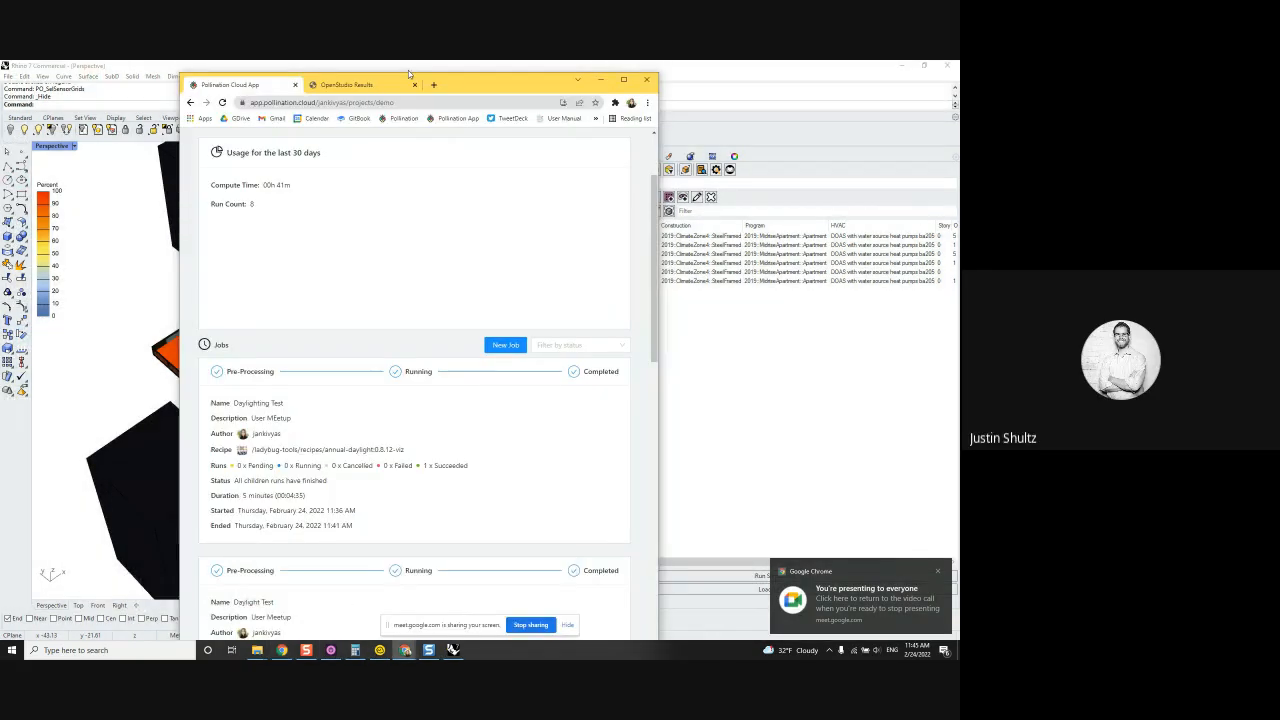
pyautogui.moveTo(408, 70); pyautogui.dragTo(780, 73)
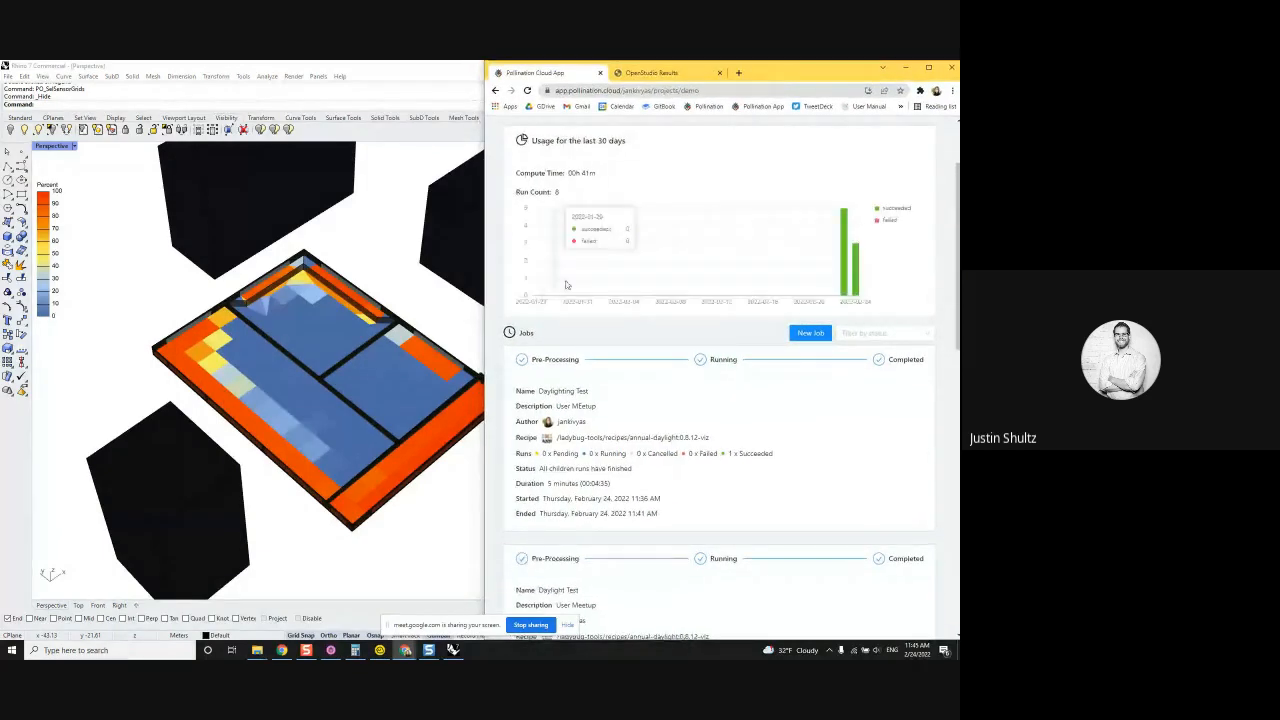
pyautogui.click(626, 401)
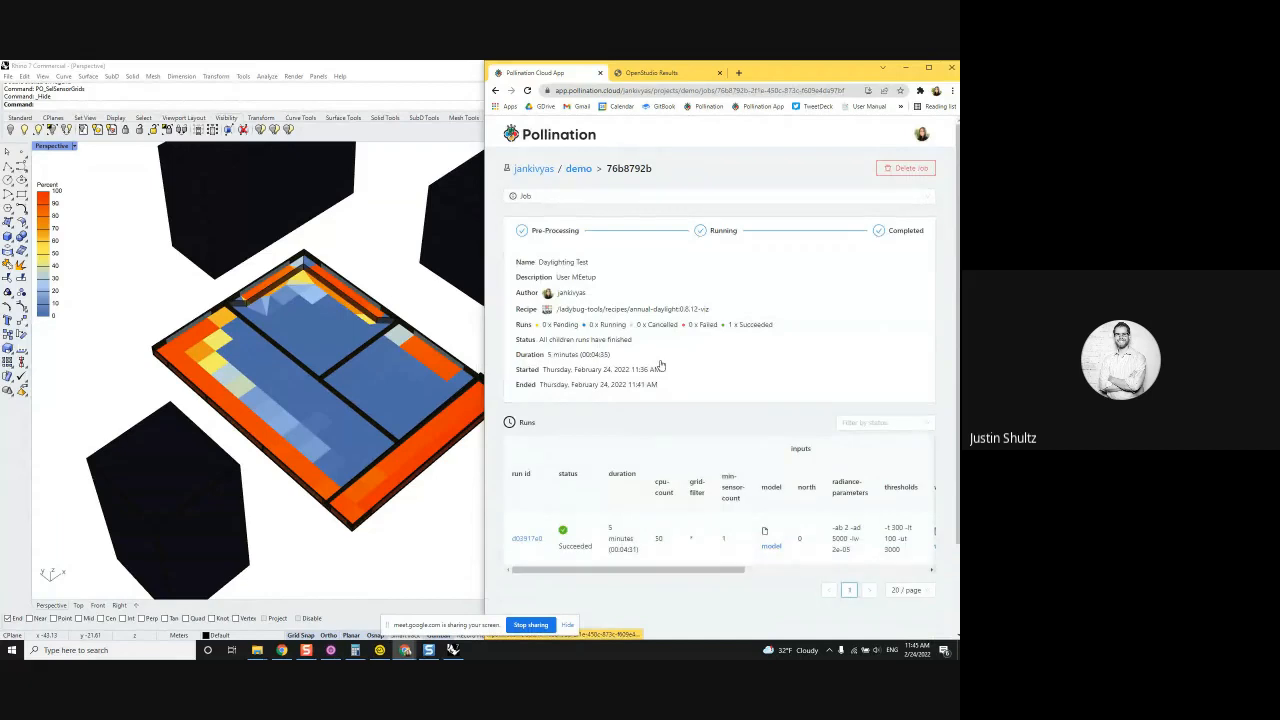
# View the run's visualization output annual_daylight.vtkjs in the 3D viewer, and minimize the browser window.
pyautogui.scroll(-1, 660, 368)
pyautogui.moveTo(657, 470); pyautogui.dragTo(850, 473)
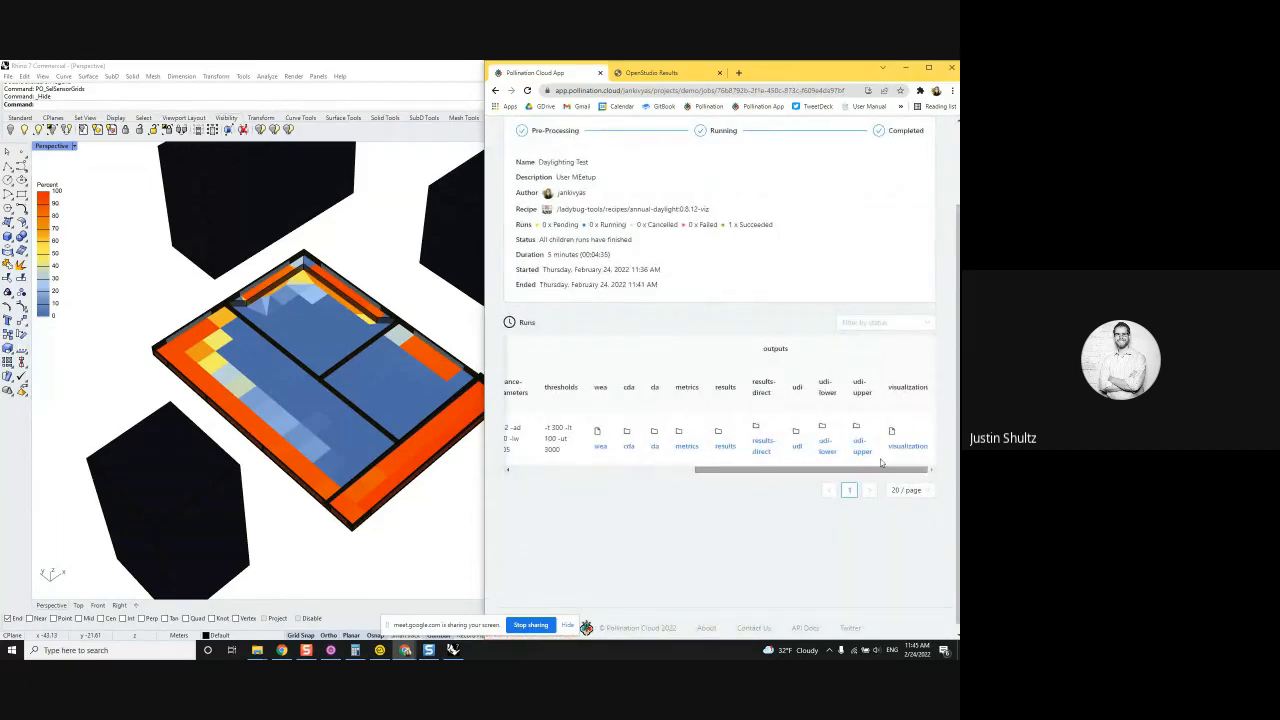
pyautogui.click(909, 446)
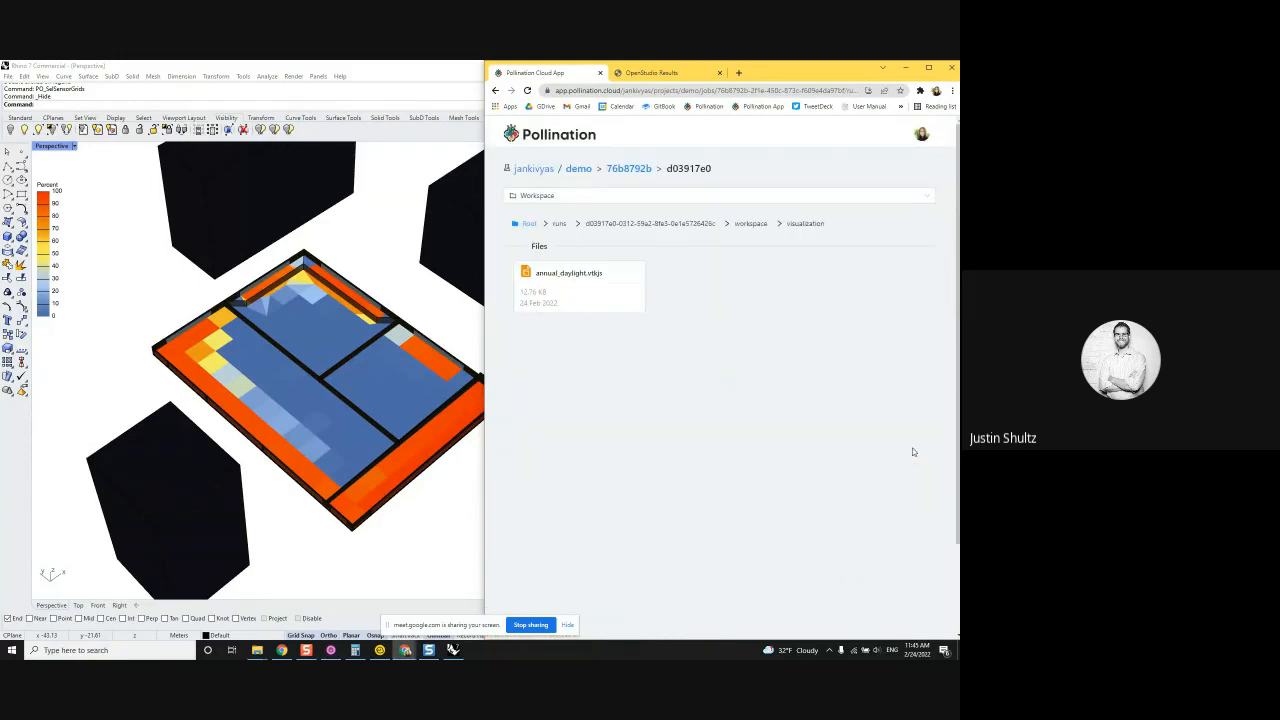
pyautogui.click(556, 273)
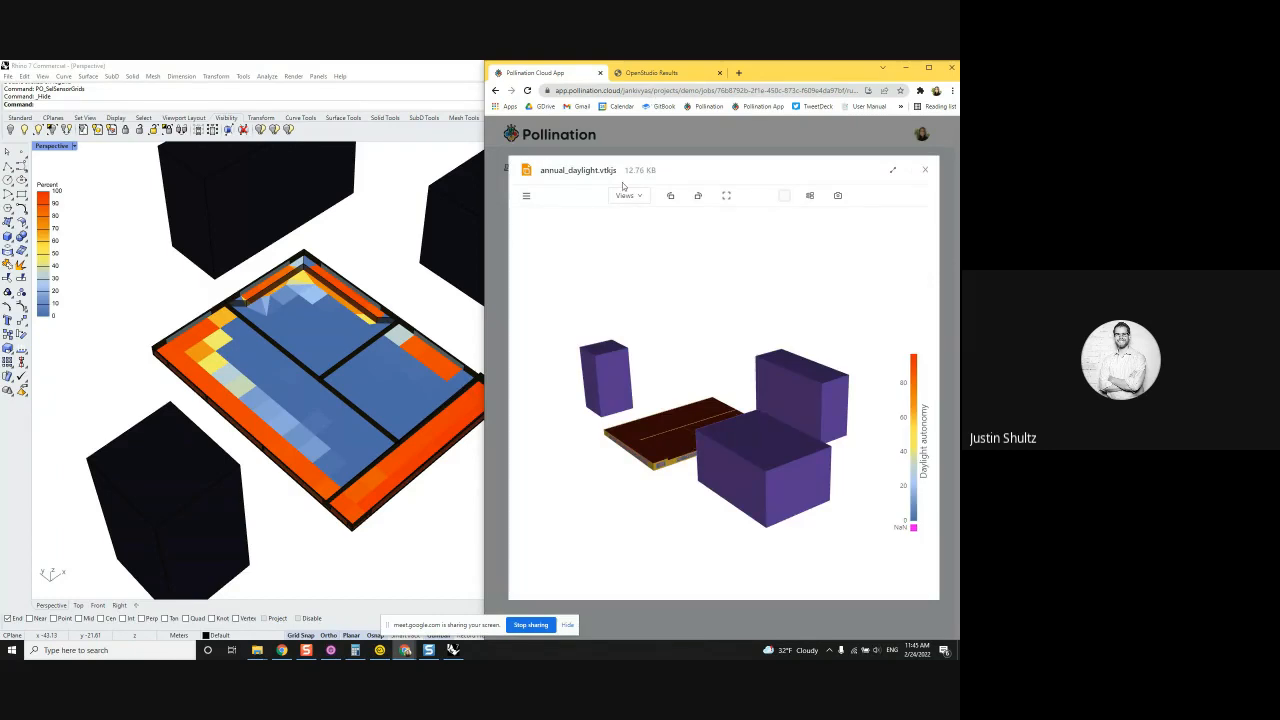
pyautogui.moveTo(564, 286); pyautogui.dragTo(549, 263, button='middle')
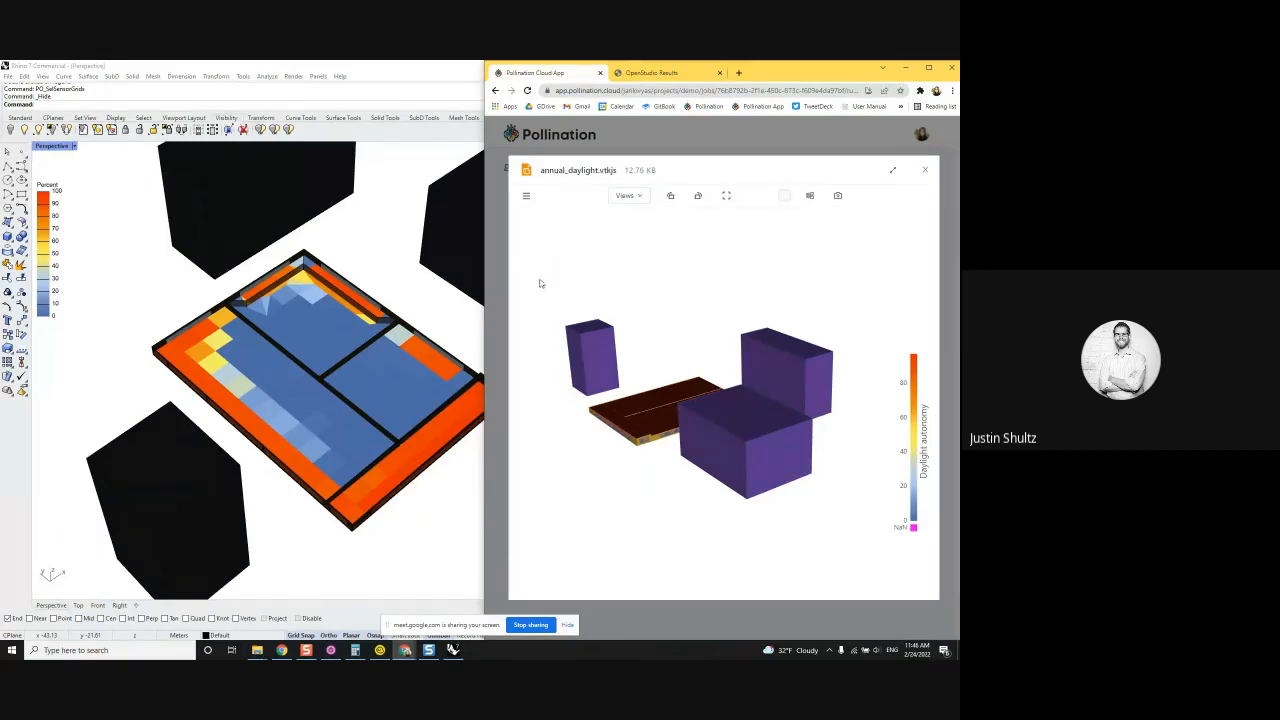
pyautogui.click(905, 68)
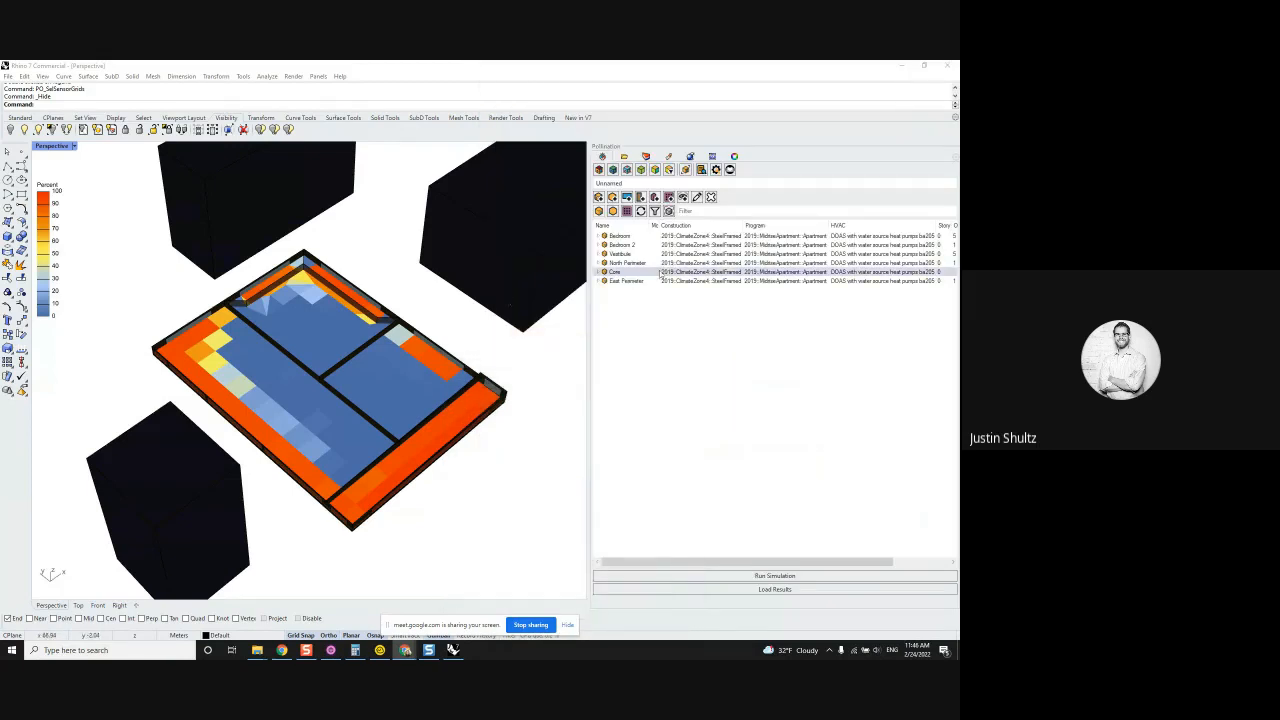
# Return to Rhino and delete the RESULT-d0391 layer together with the daylight results object on it.
pyautogui.click(434, 285)
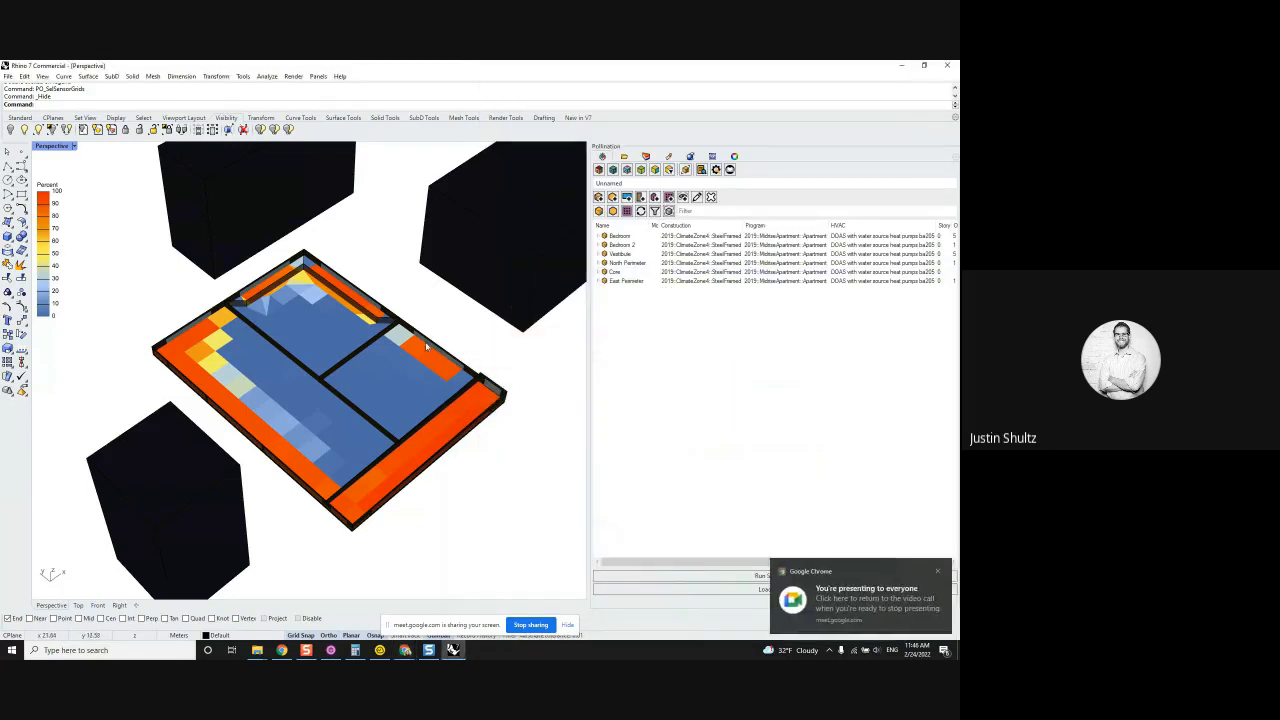
pyautogui.click(646, 157)
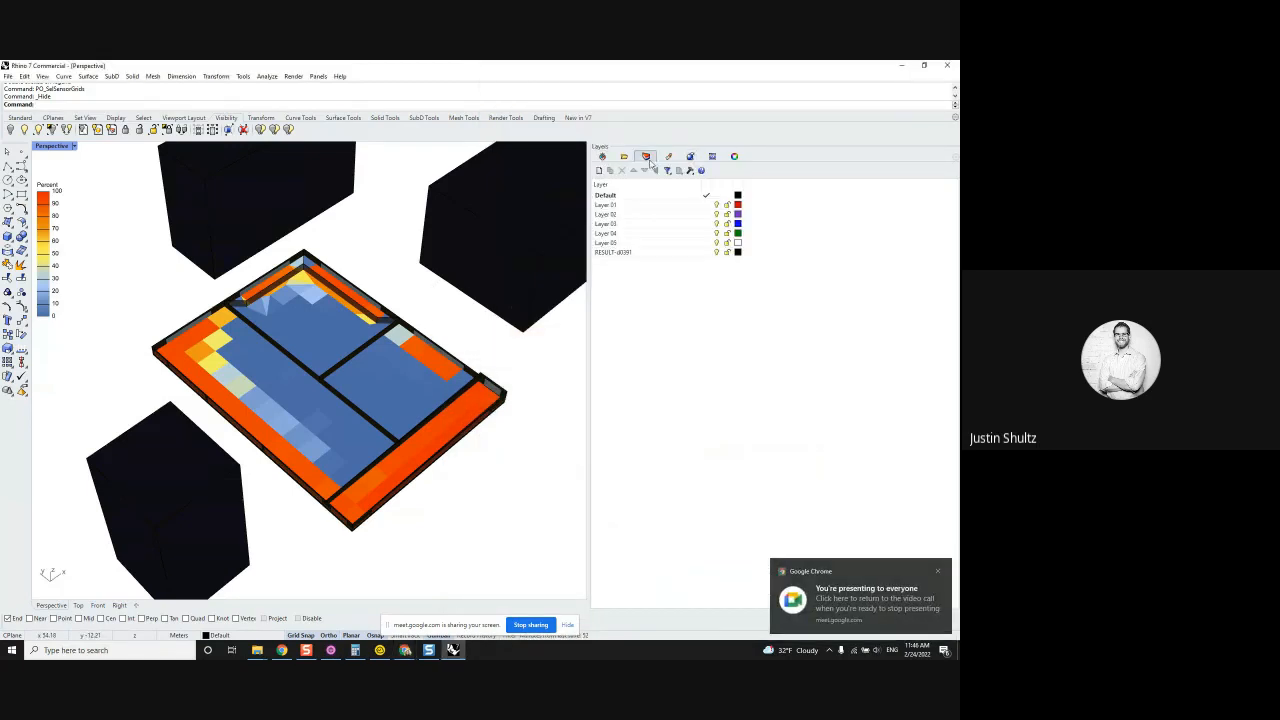
pyautogui.click(630, 253)
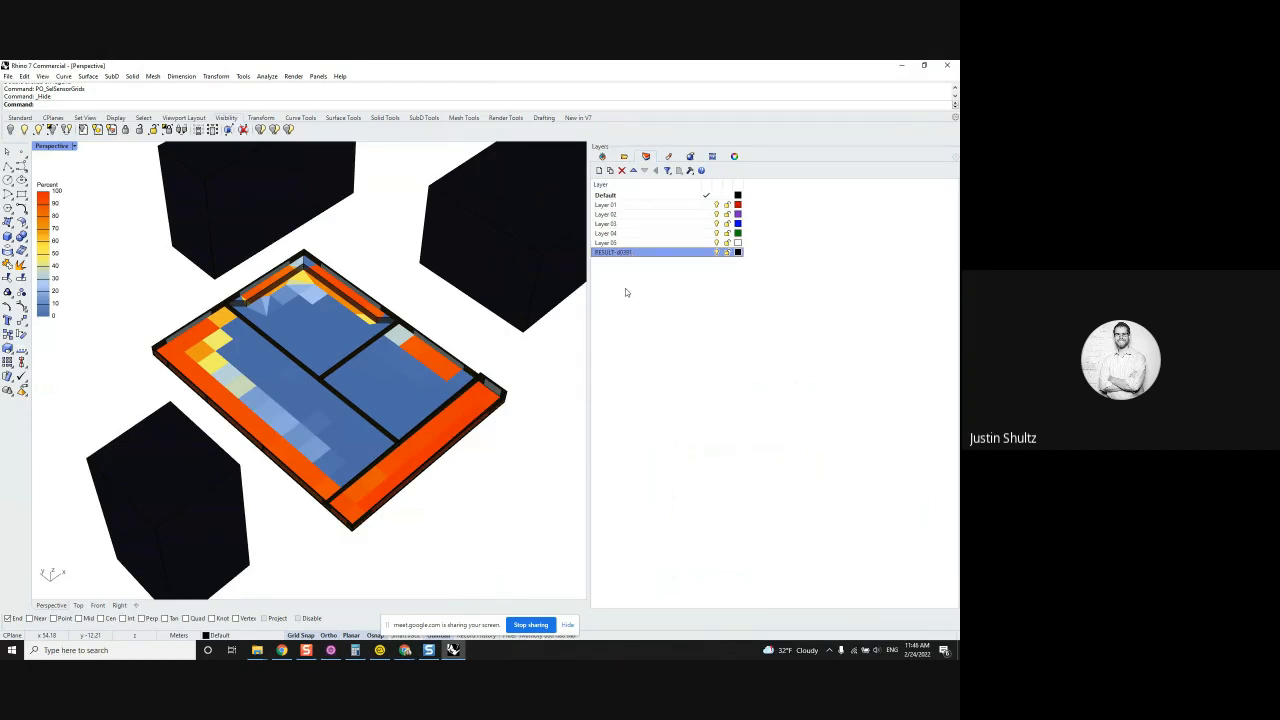
pyautogui.press('Delete')
pyautogui.click(455, 380)
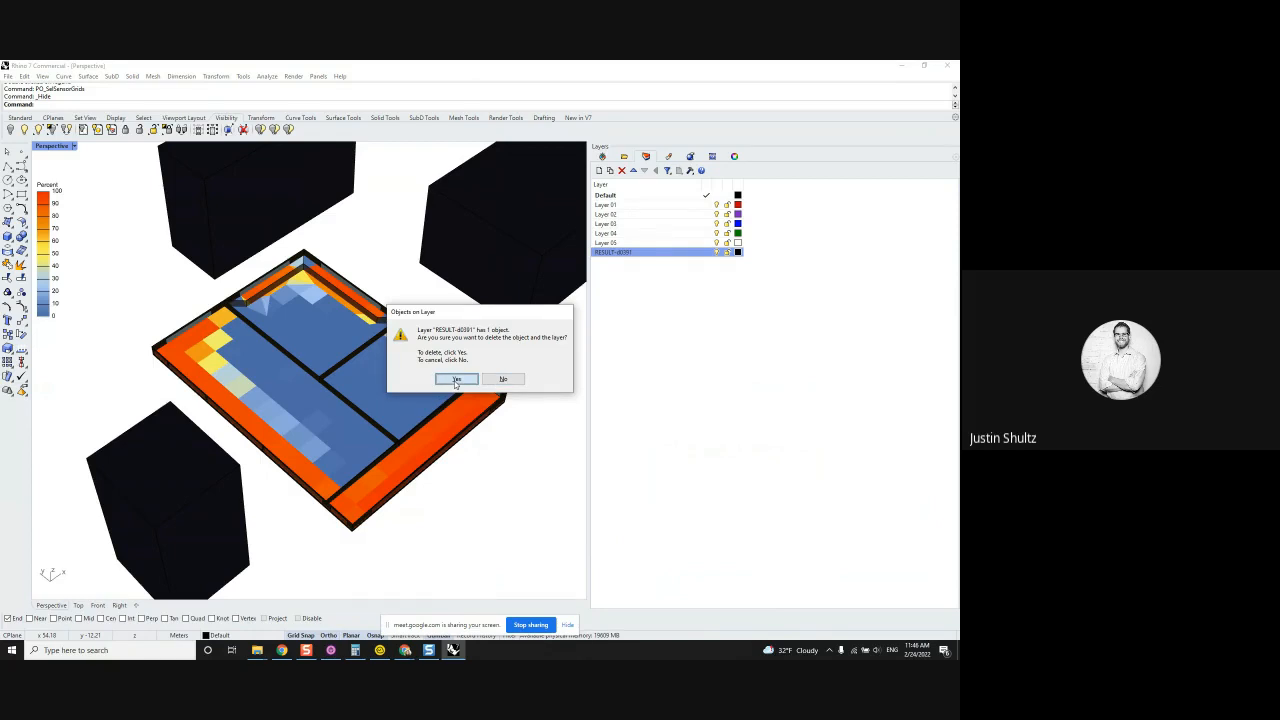
pyautogui.click(455, 380)
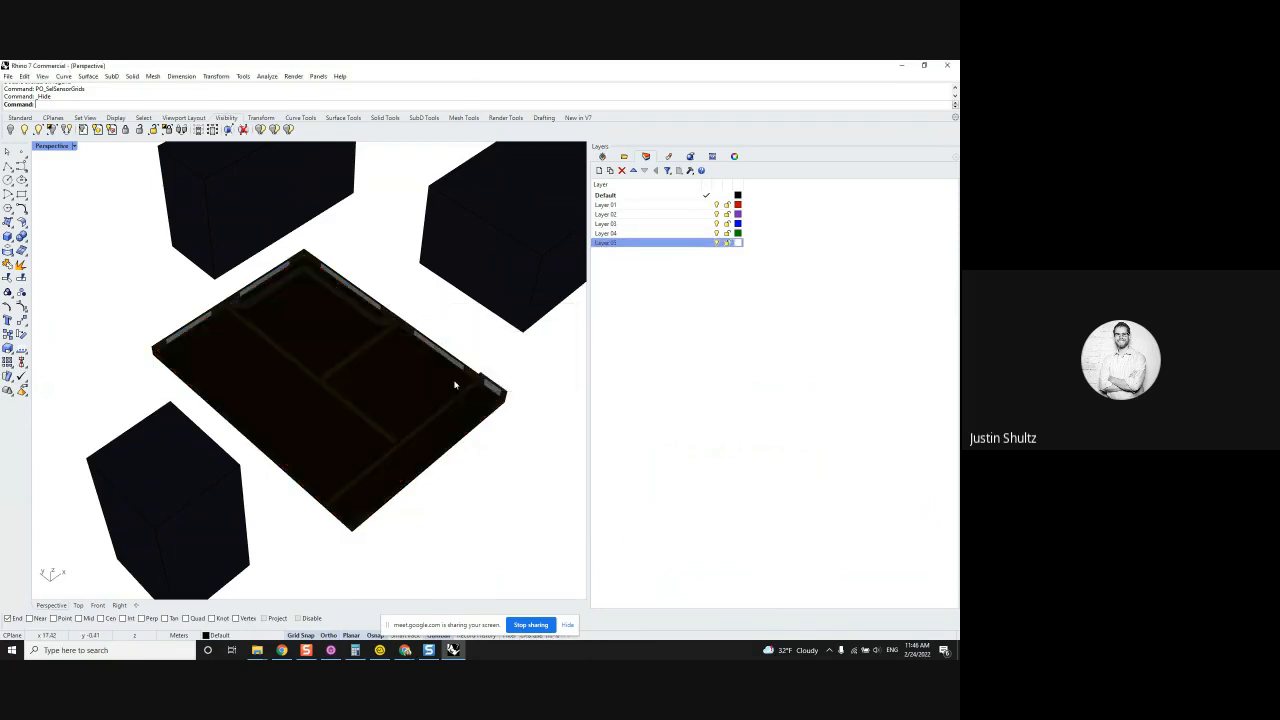
# Set the Perspective viewport's display mode to Wireframe.
pyautogui.click(73, 146)
pyautogui.click(73, 184)
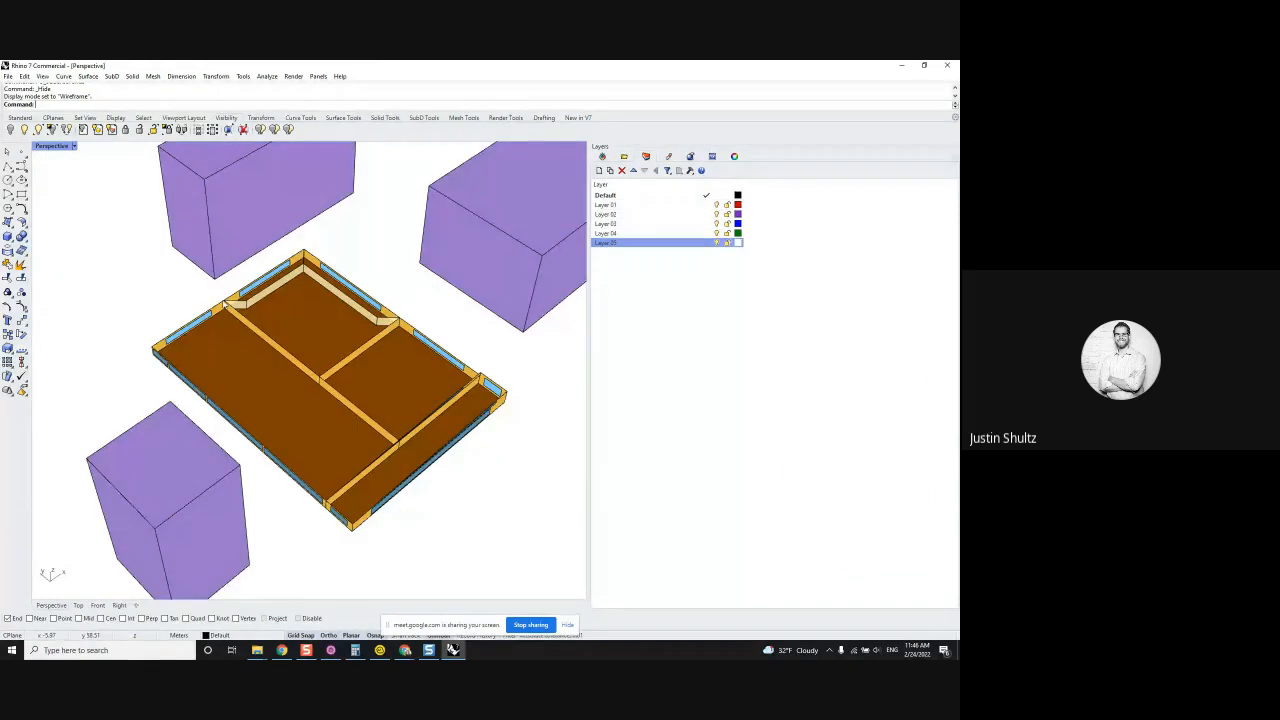
pyautogui.moveTo(230, 302); pyautogui.dragTo(360, 290, button='right')
# Color the model's faces by the Energy - Construction property in Pollination.
pyautogui.click(608, 146)
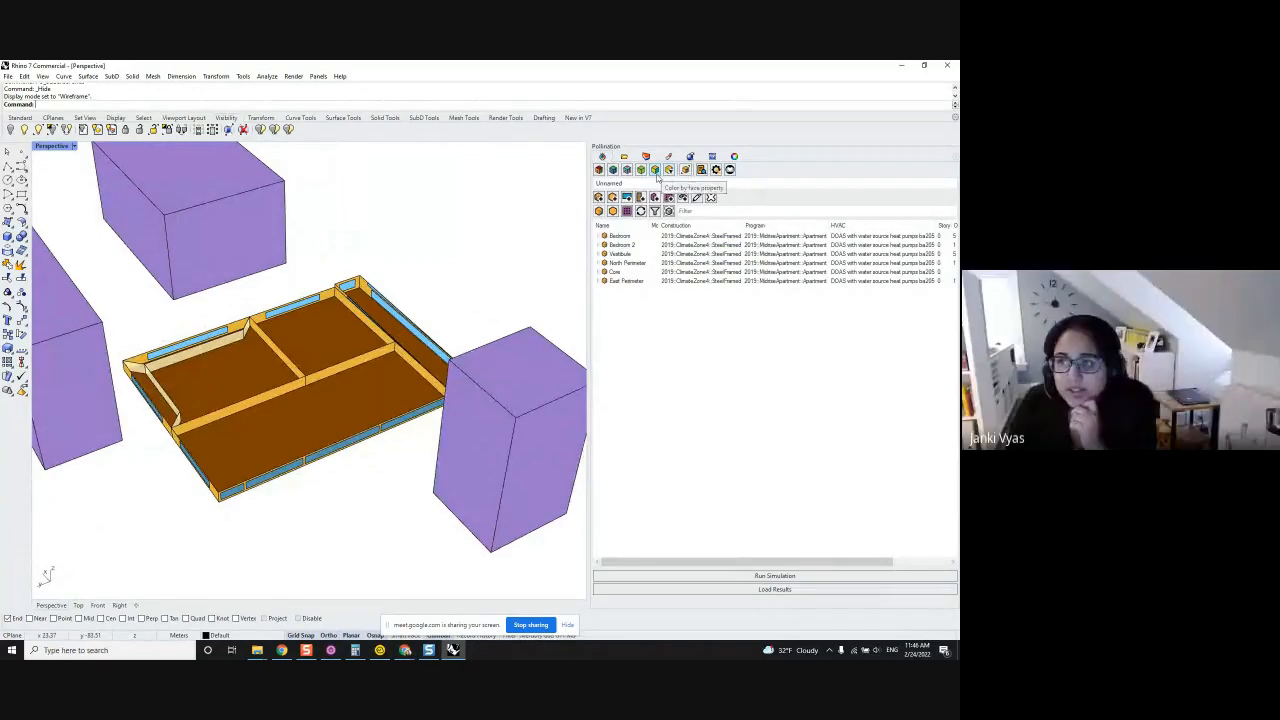
pyautogui.click(656, 171)
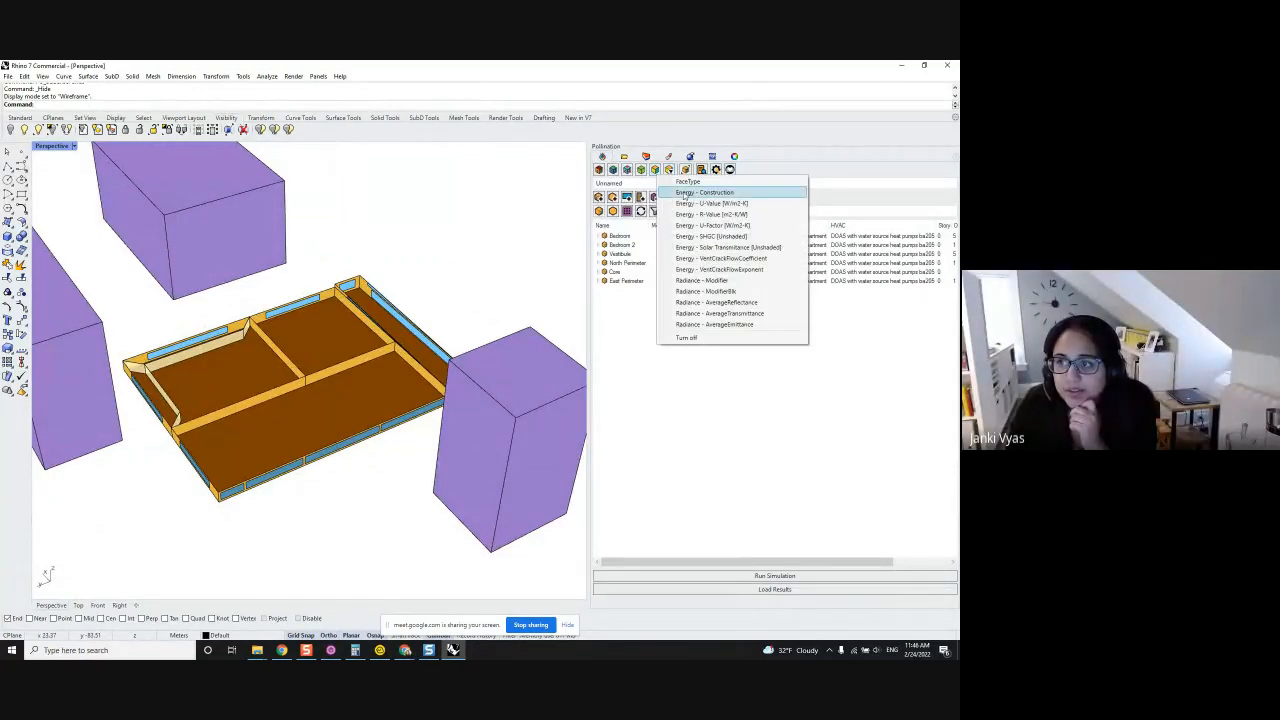
pyautogui.click(690, 192)
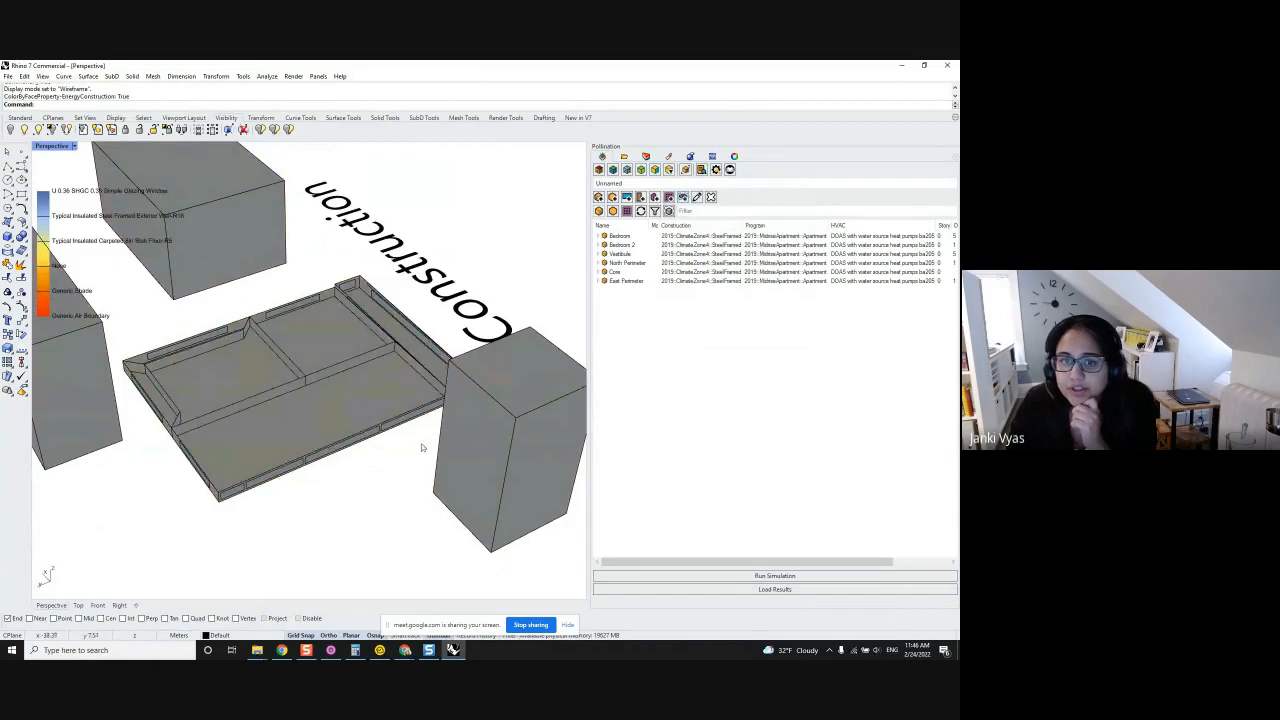
pyautogui.moveTo(421, 443); pyautogui.dragTo(375, 441, button='right')
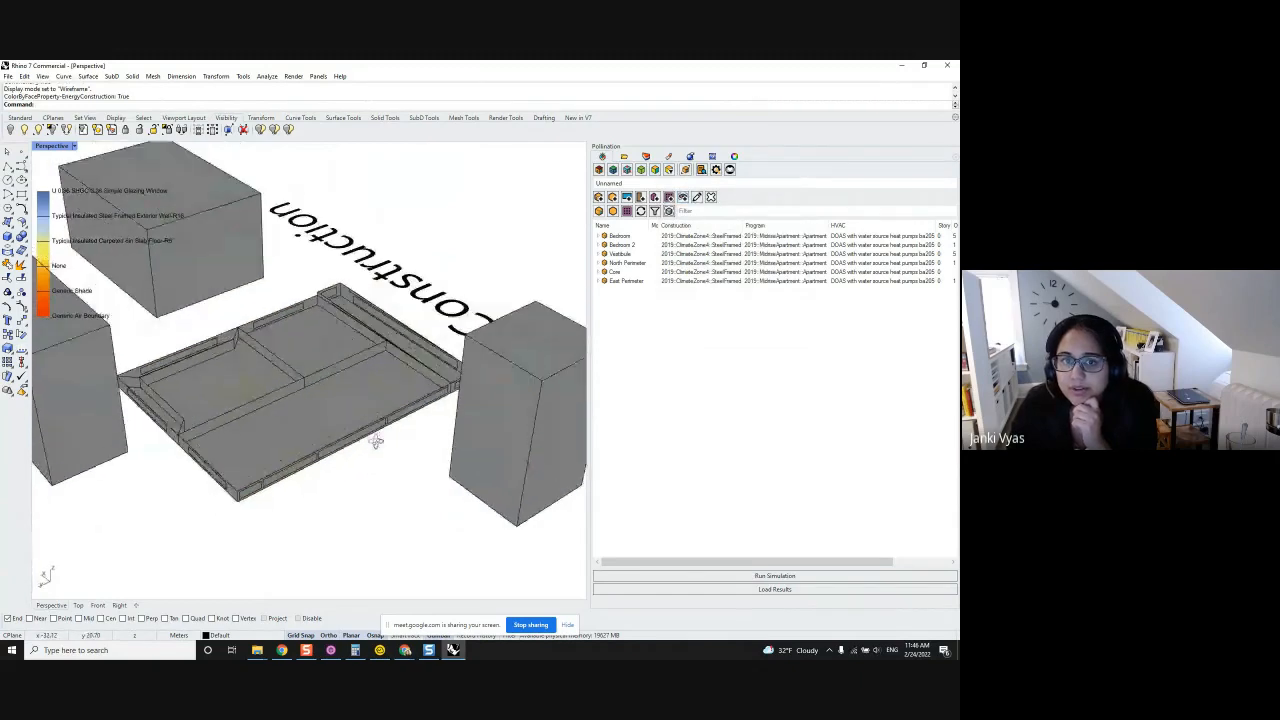
pyautogui.click(656, 171)
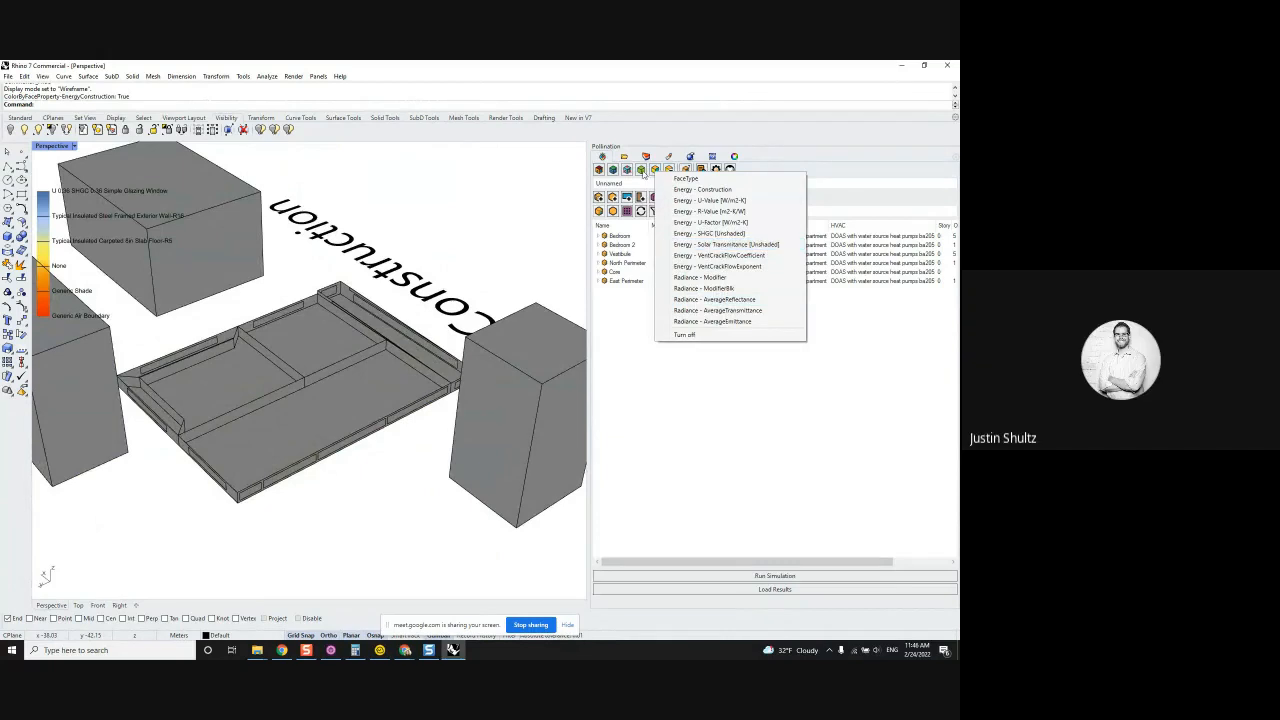
pyautogui.click(819, 169)
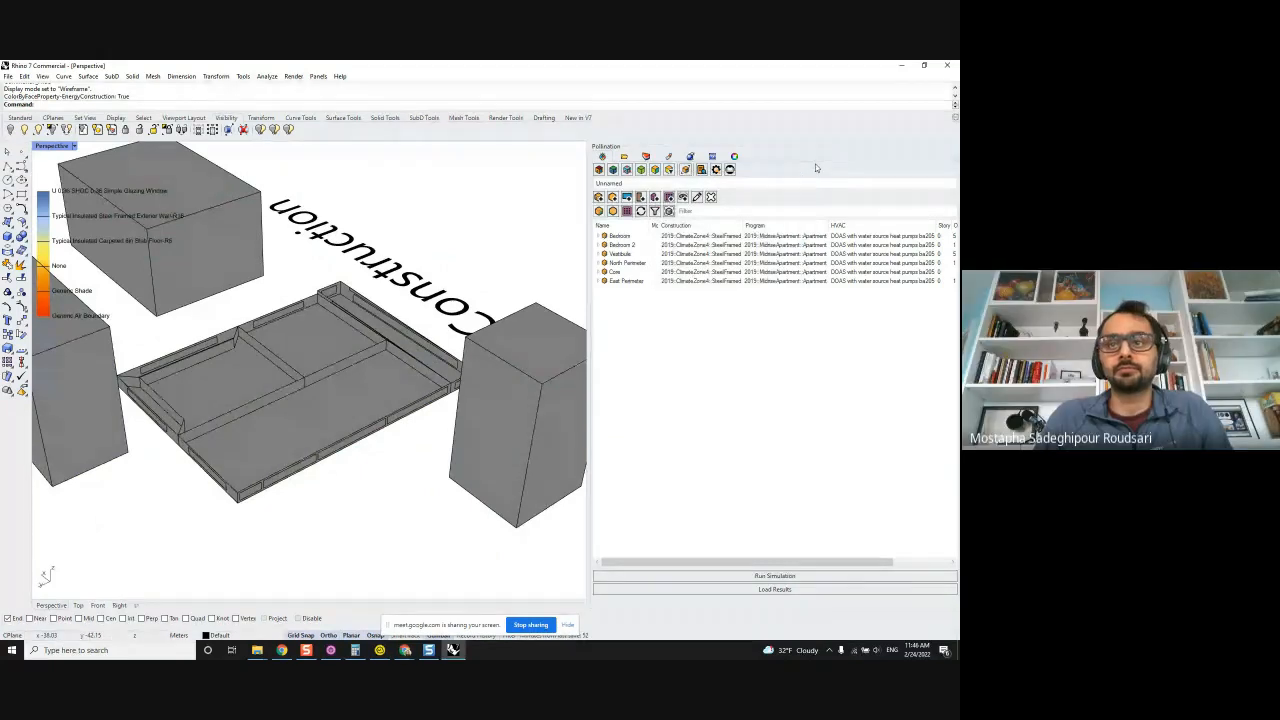
pyautogui.click(682, 579)
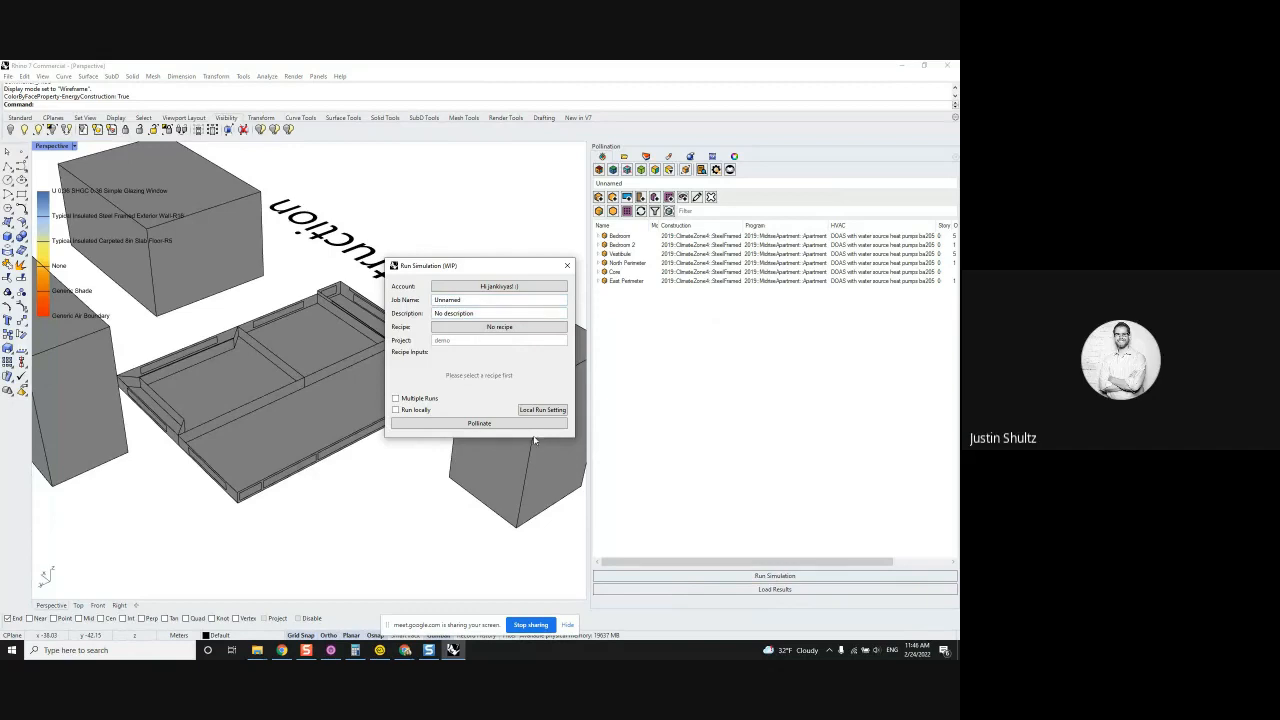
pyautogui.click(567, 265)
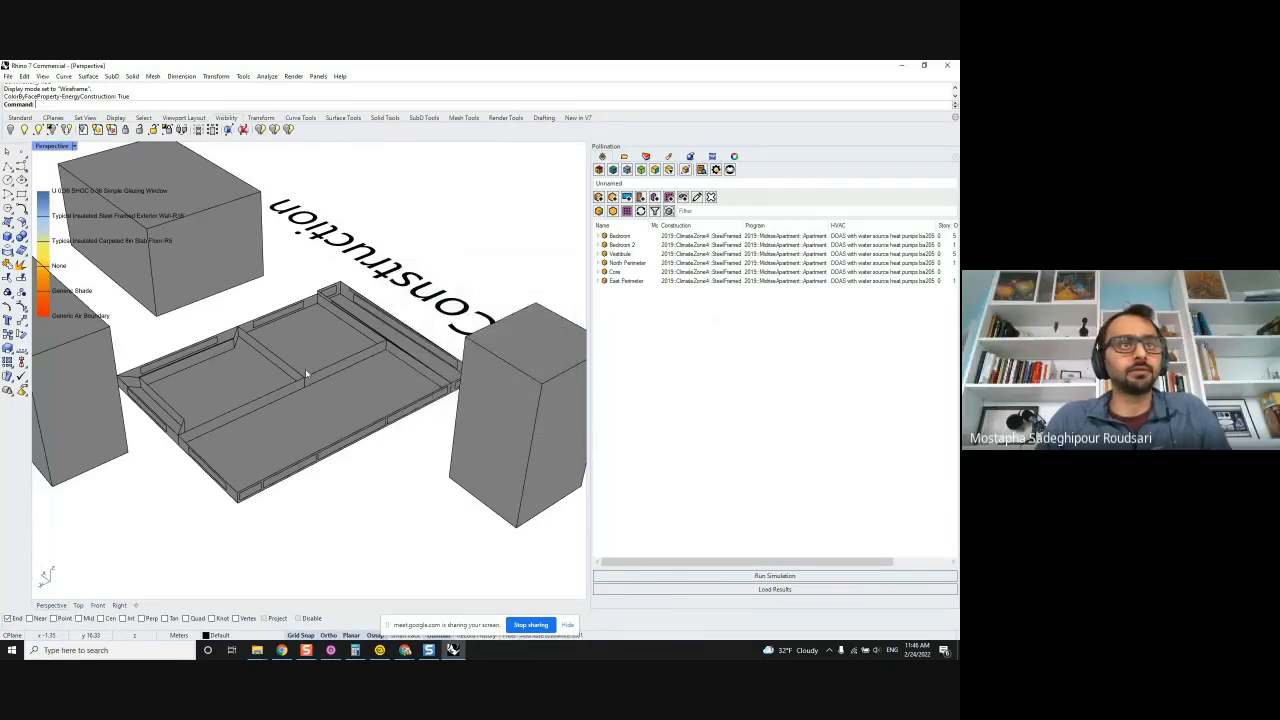
# Undo the deletion of the daylight results layer and color the model by FaceType.
pyautogui.click(657, 175)
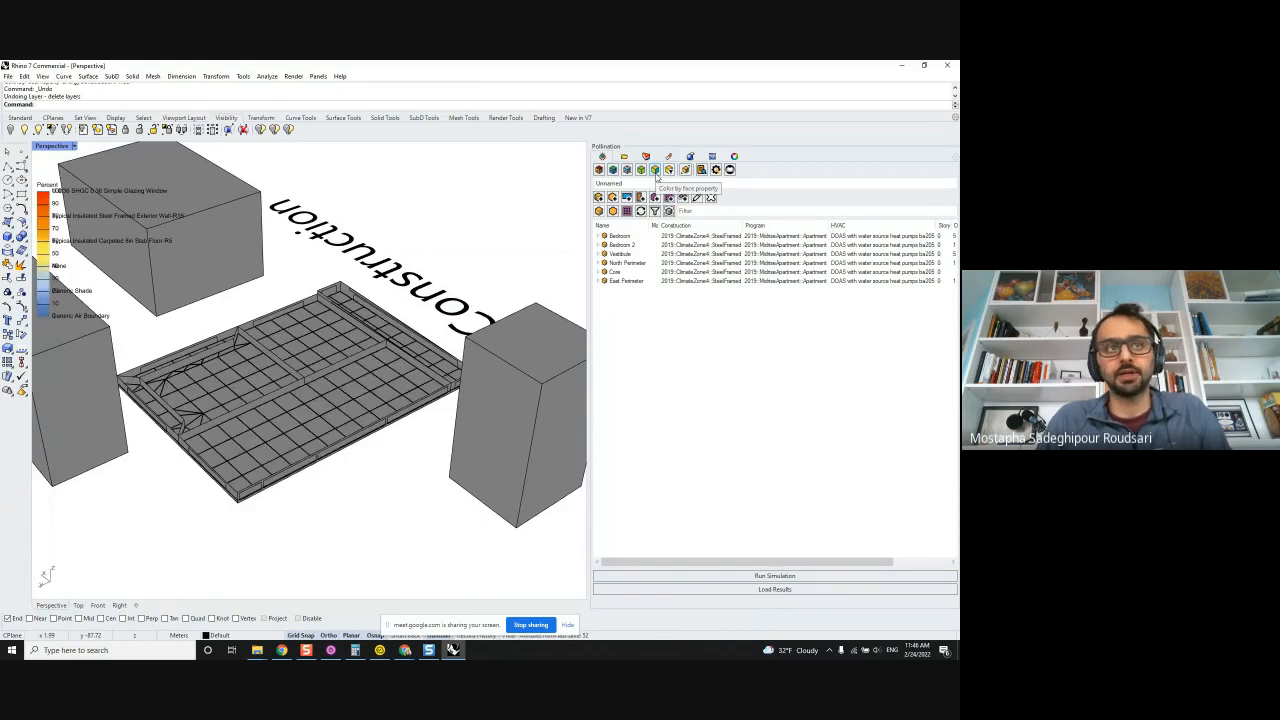
pyautogui.click(656, 174)
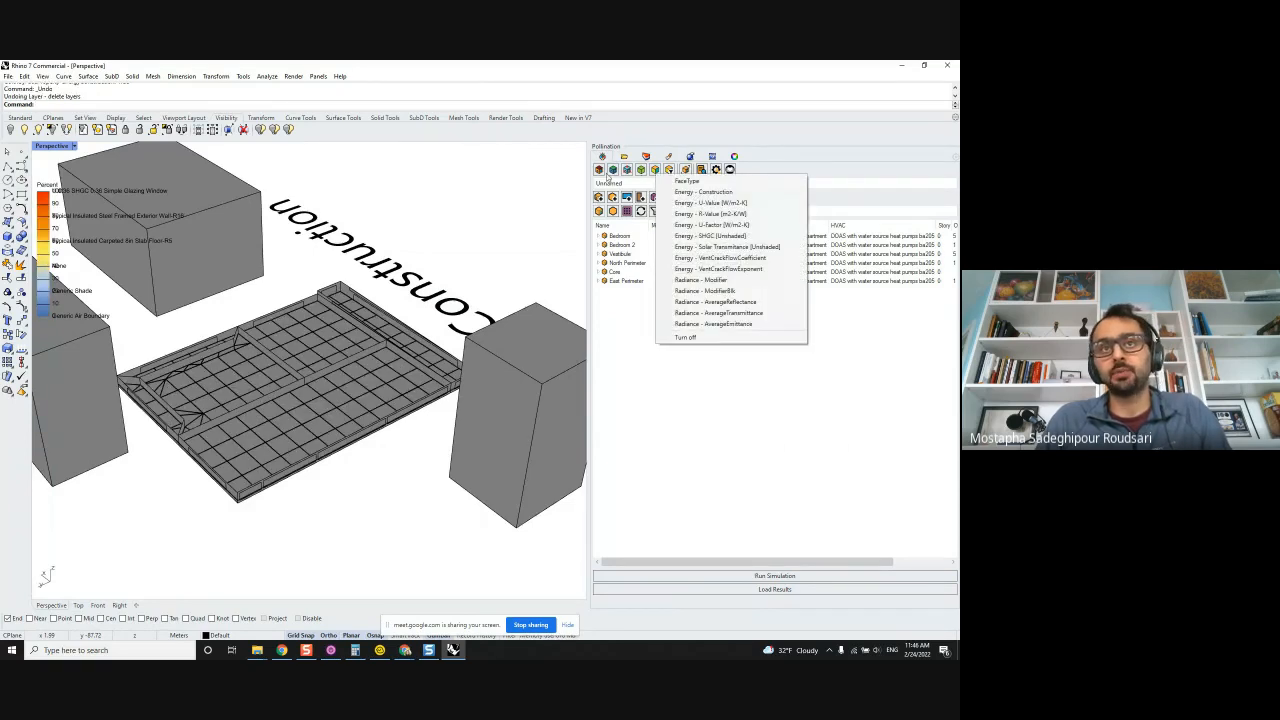
pyautogui.click(599, 170)
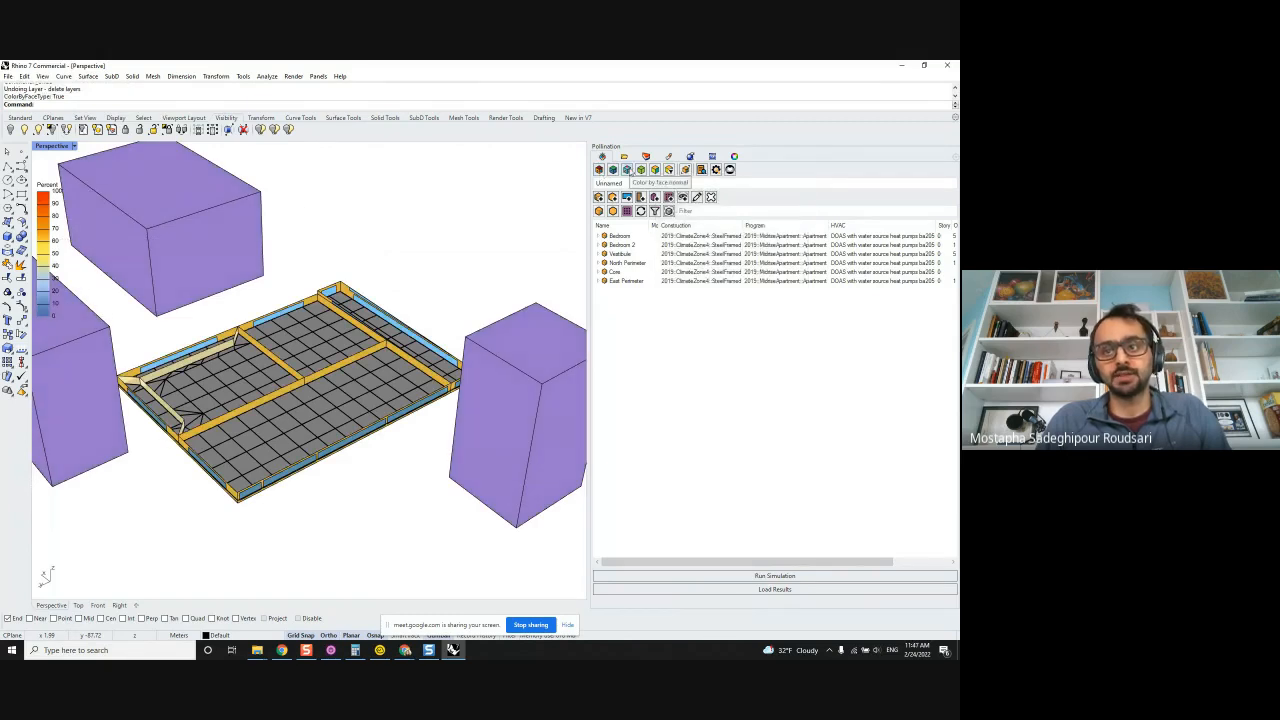
# Set the Perspective viewport's display mode to Shaded.
pyautogui.click(74, 147)
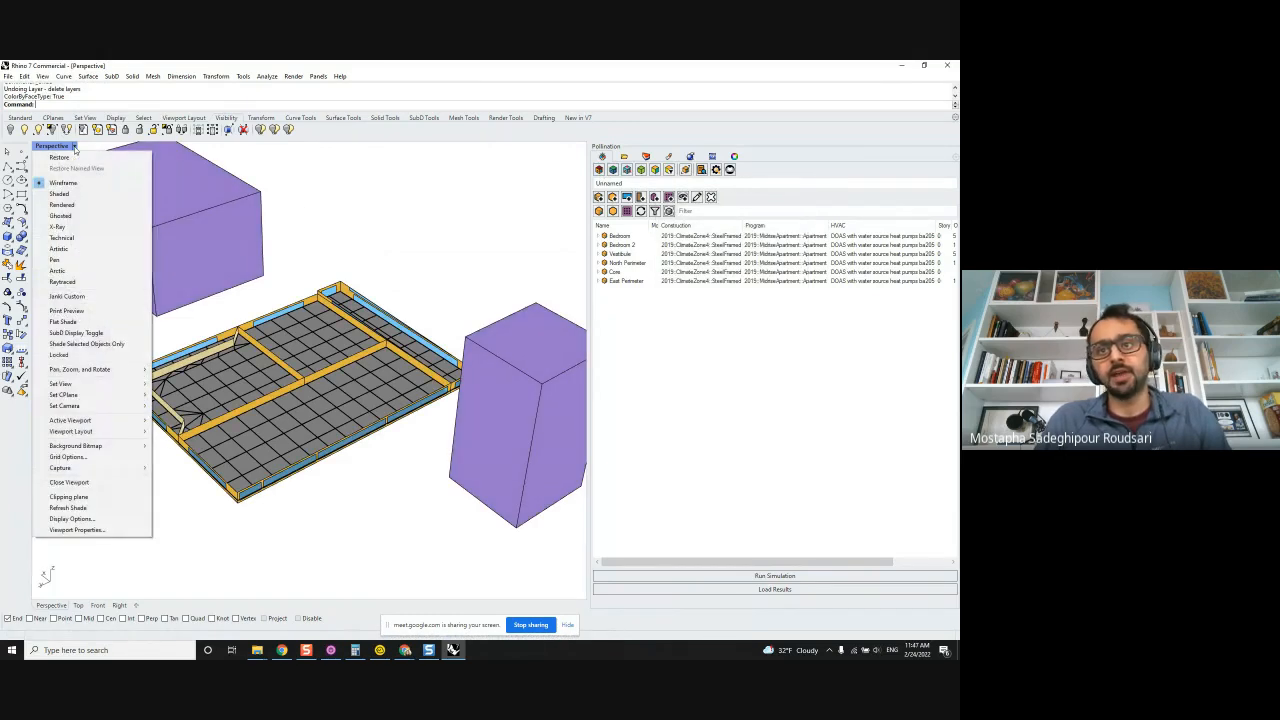
pyautogui.click(70, 197)
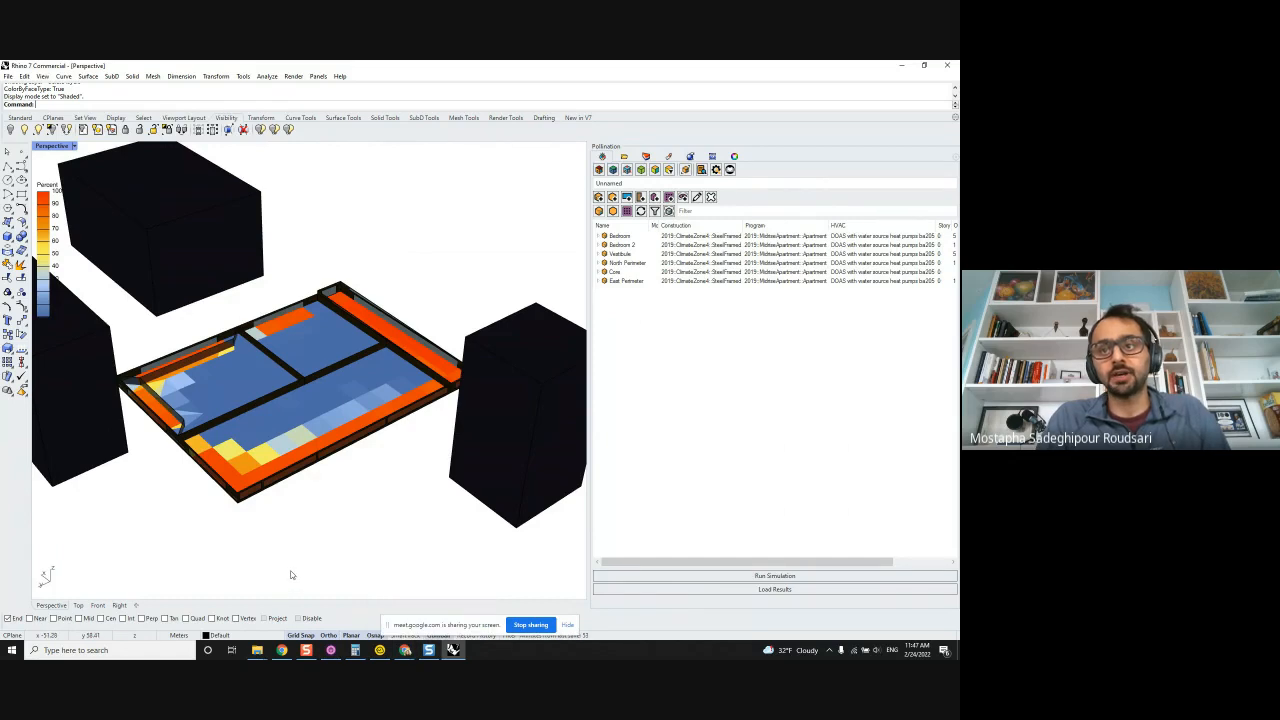
pyautogui.click(567, 626)
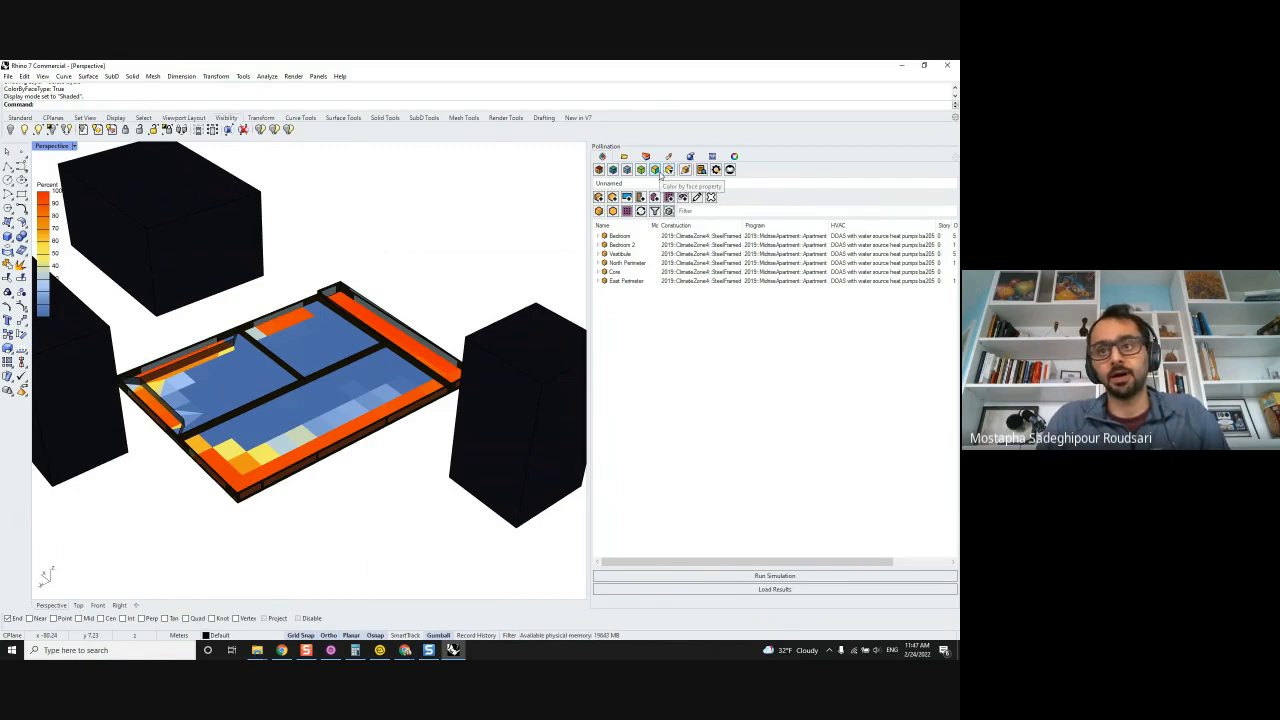
pyautogui.click(666, 171)
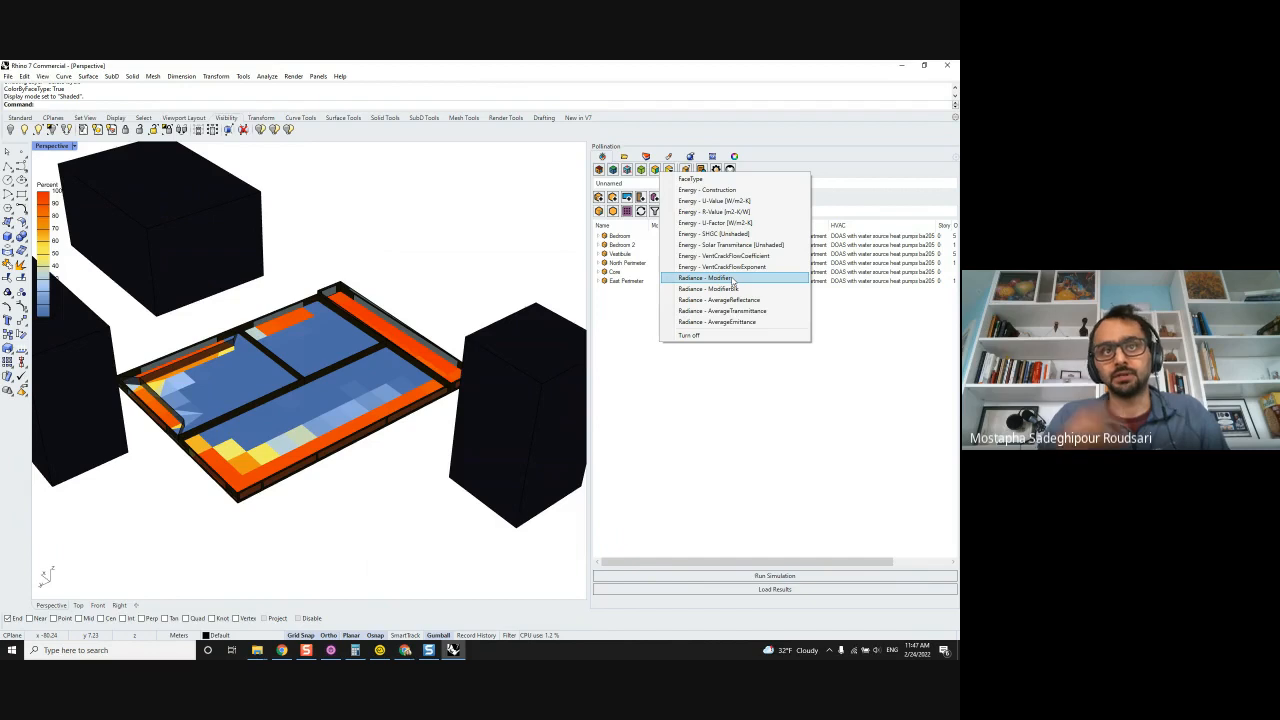
pyautogui.click(772, 368)
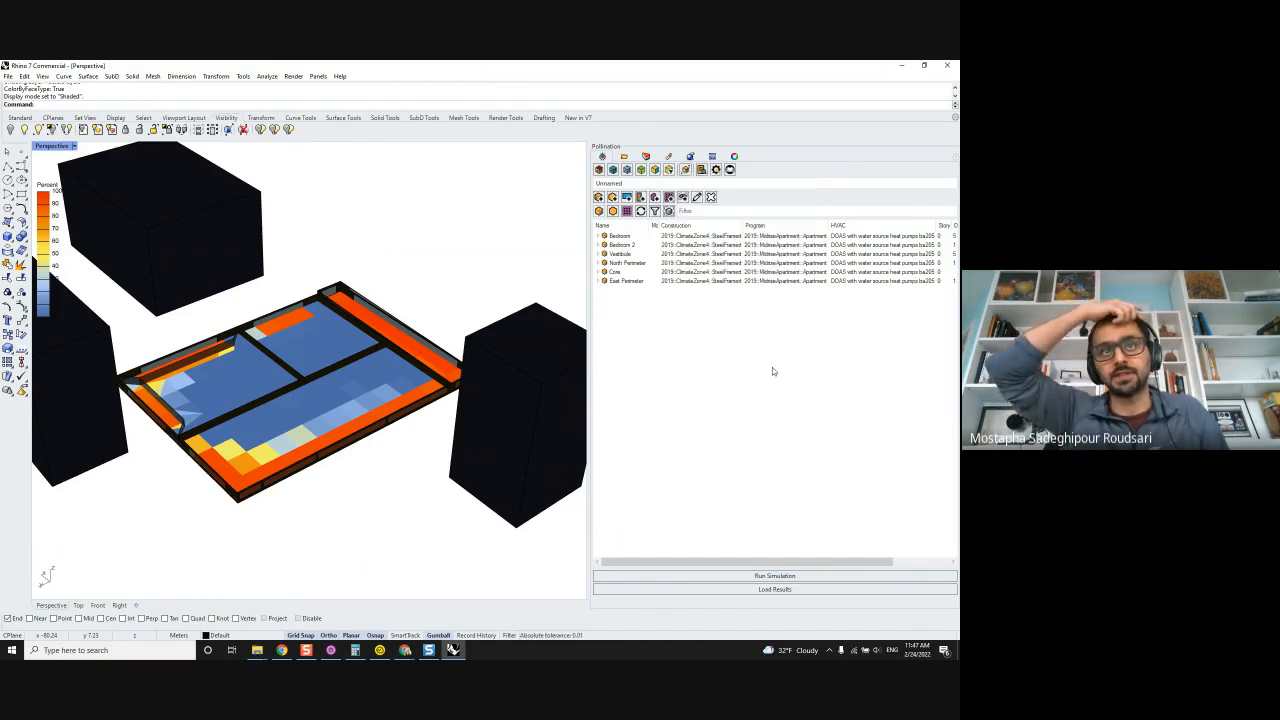
# Examine the loadable result types of the Daylighting Test and AnnualEnergyTest jobs, pick html for the energy job, and close the Results Manager.
pyautogui.click(737, 590)
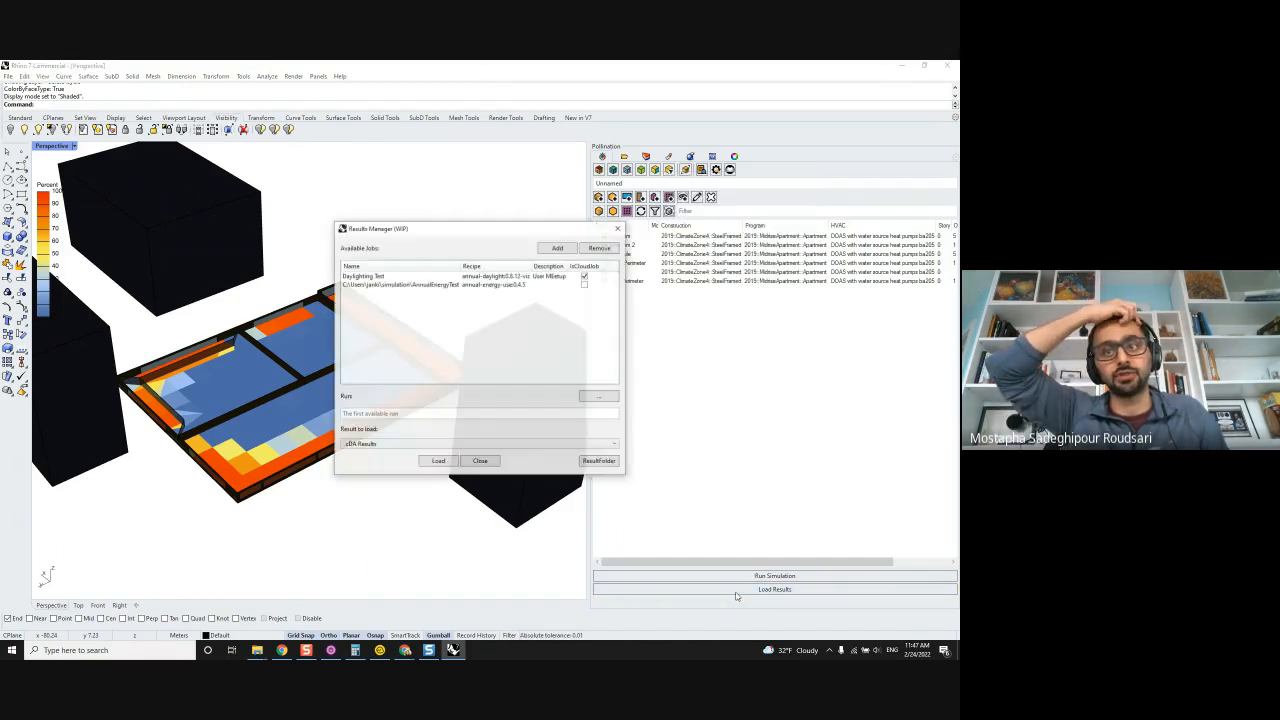
pyautogui.click(446, 444)
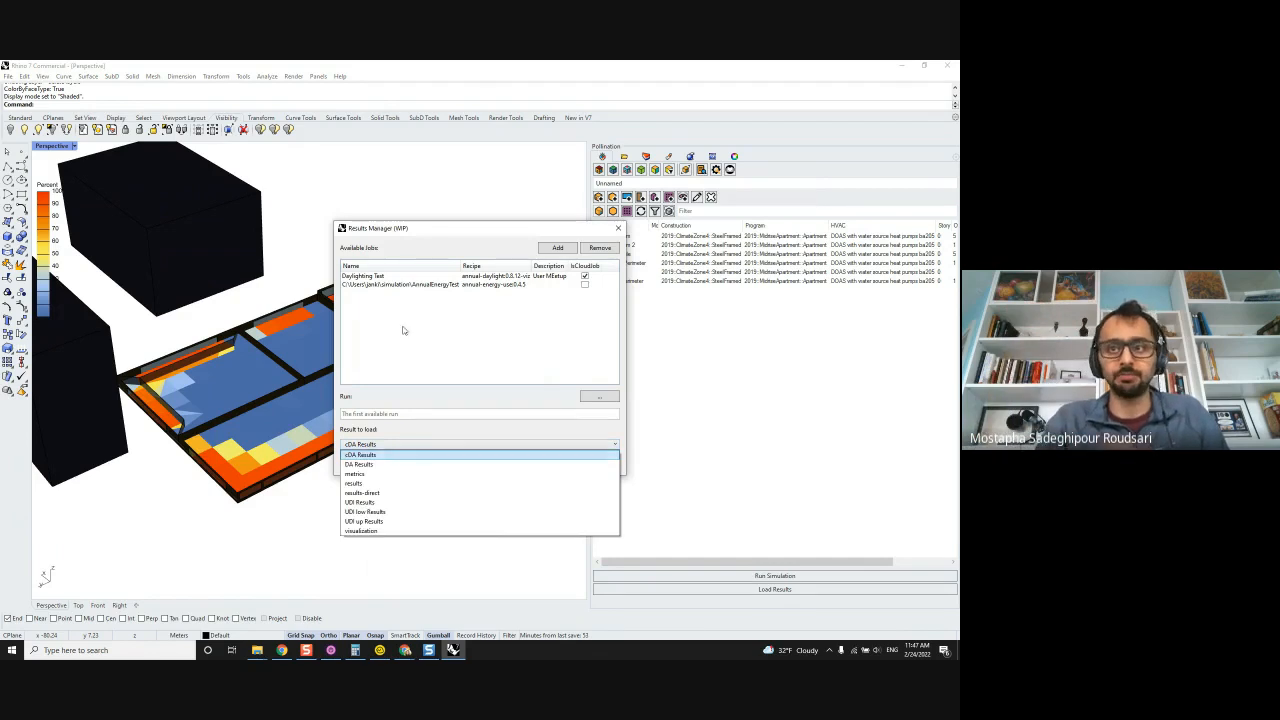
pyautogui.click(366, 291)
pyautogui.click(378, 287)
pyautogui.click(411, 444)
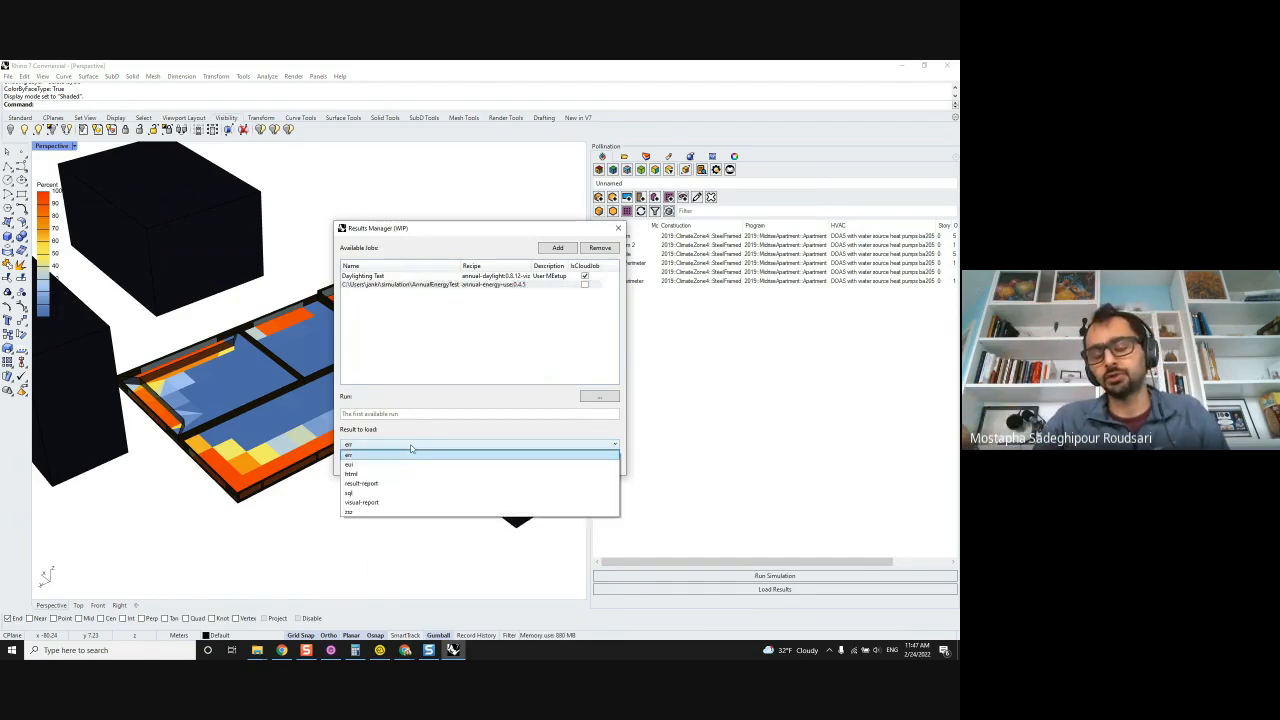
pyautogui.click(406, 474)
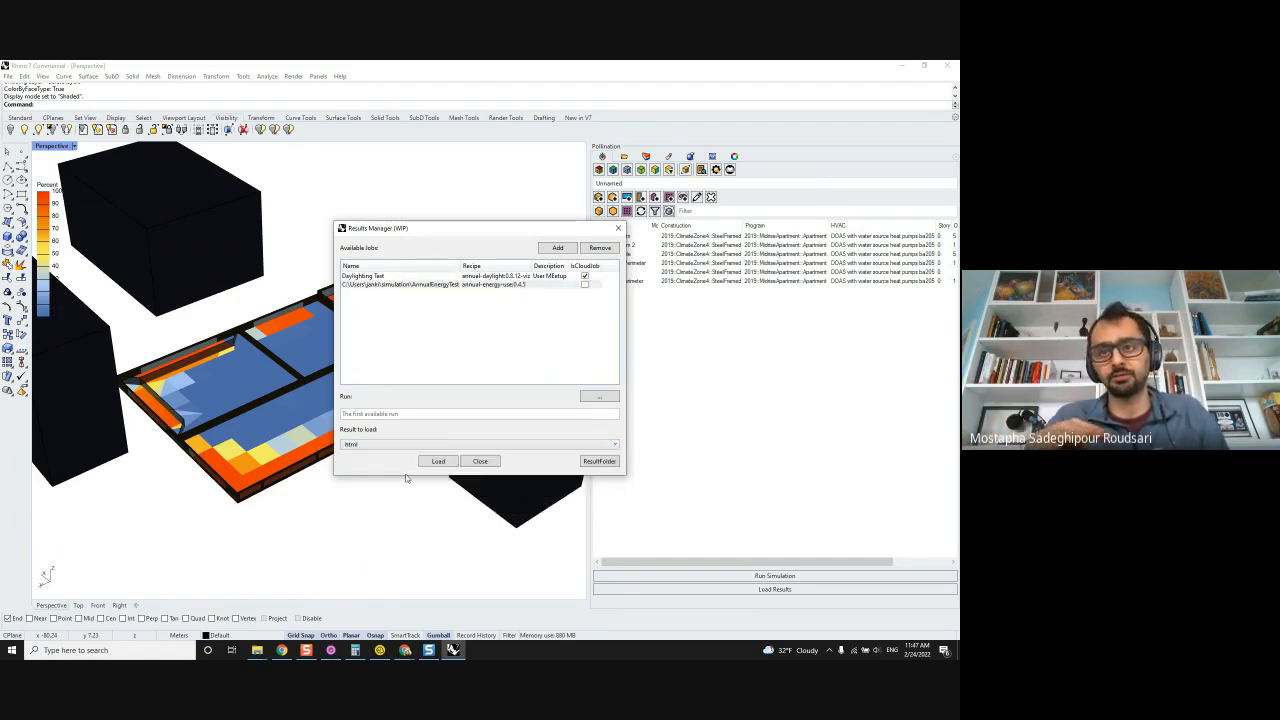
pyautogui.click(480, 463)
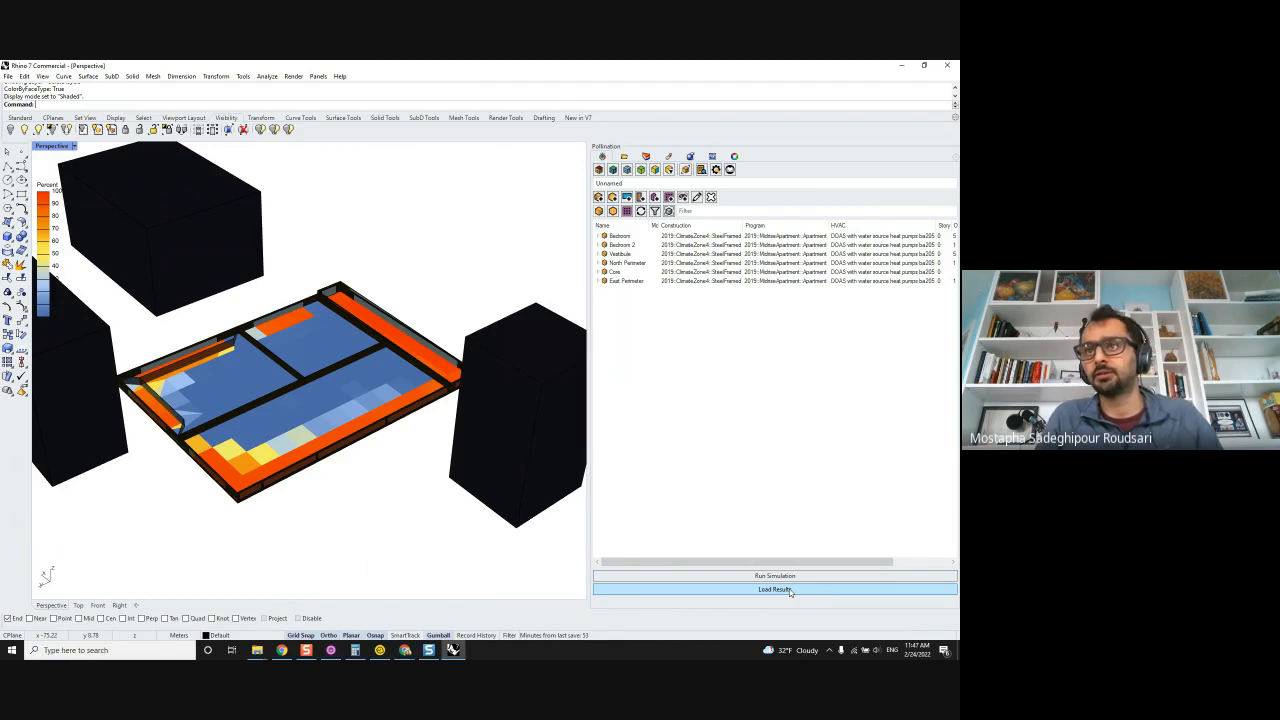
# Examine the recipes available for a new Pollination simulation, and close the recipe and simulation dialogs without running anything.
pyautogui.moveTo(279, 652)
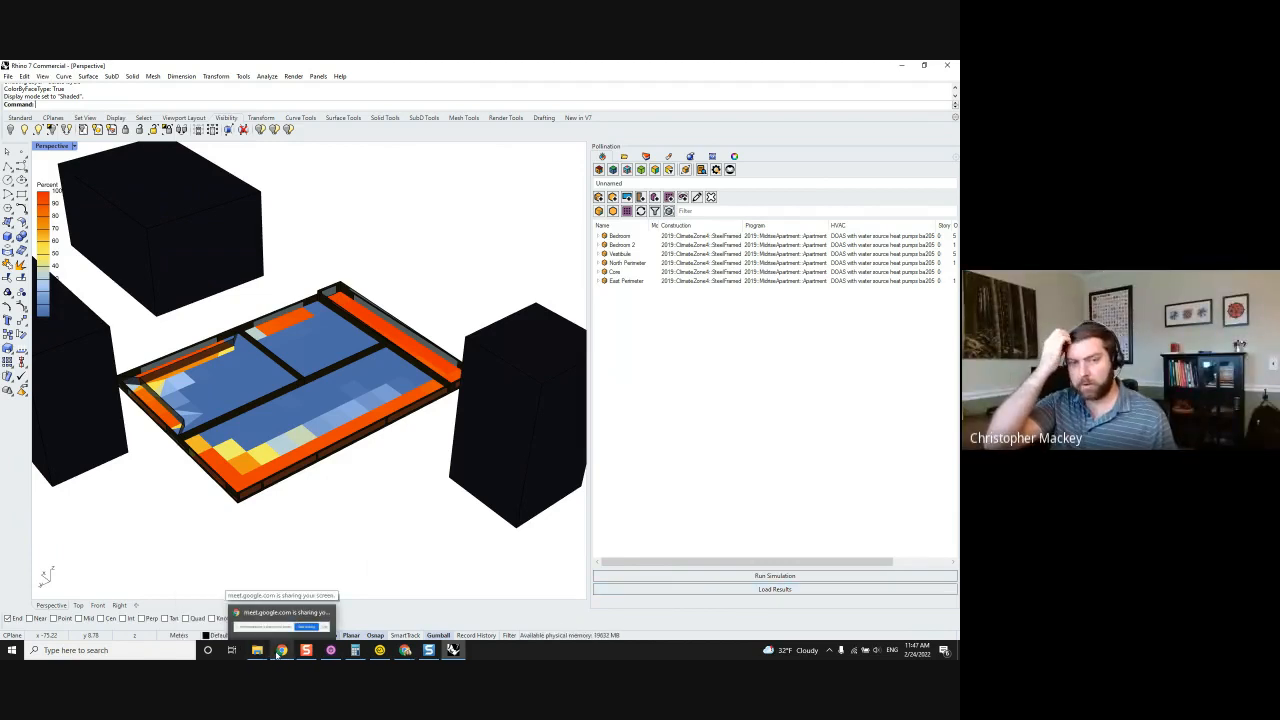
pyautogui.click(614, 657)
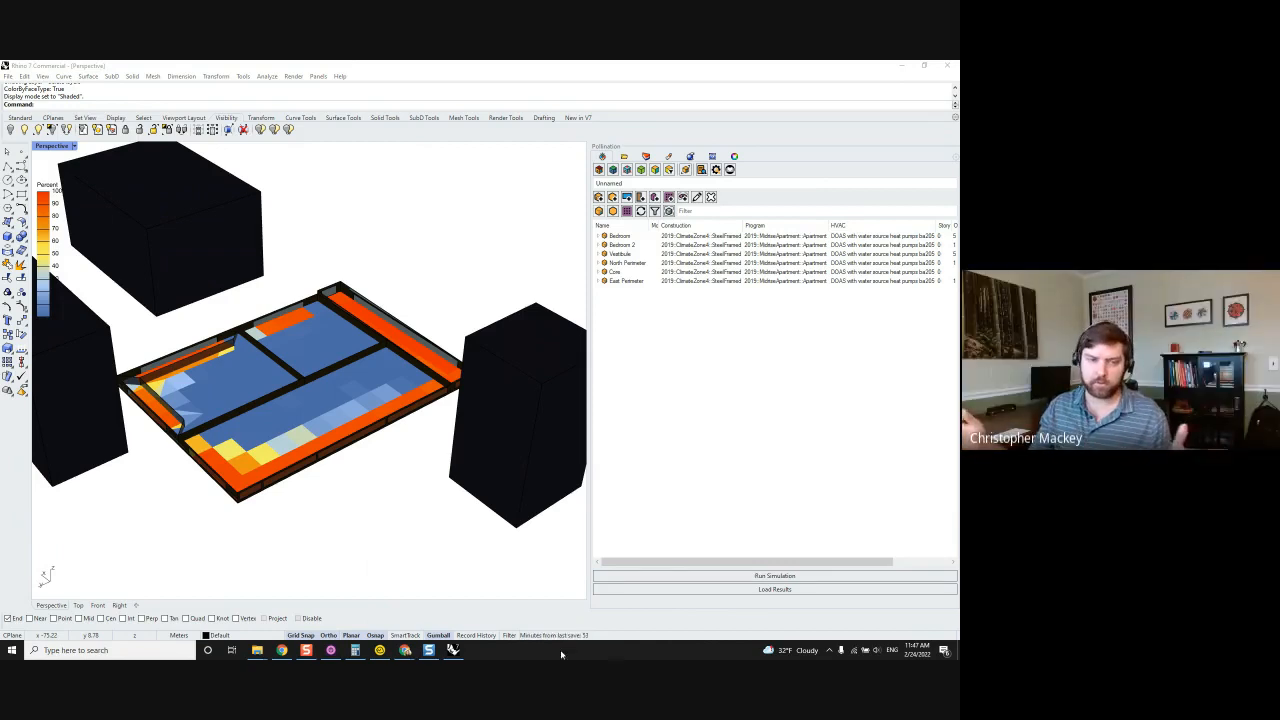
pyautogui.click(740, 576)
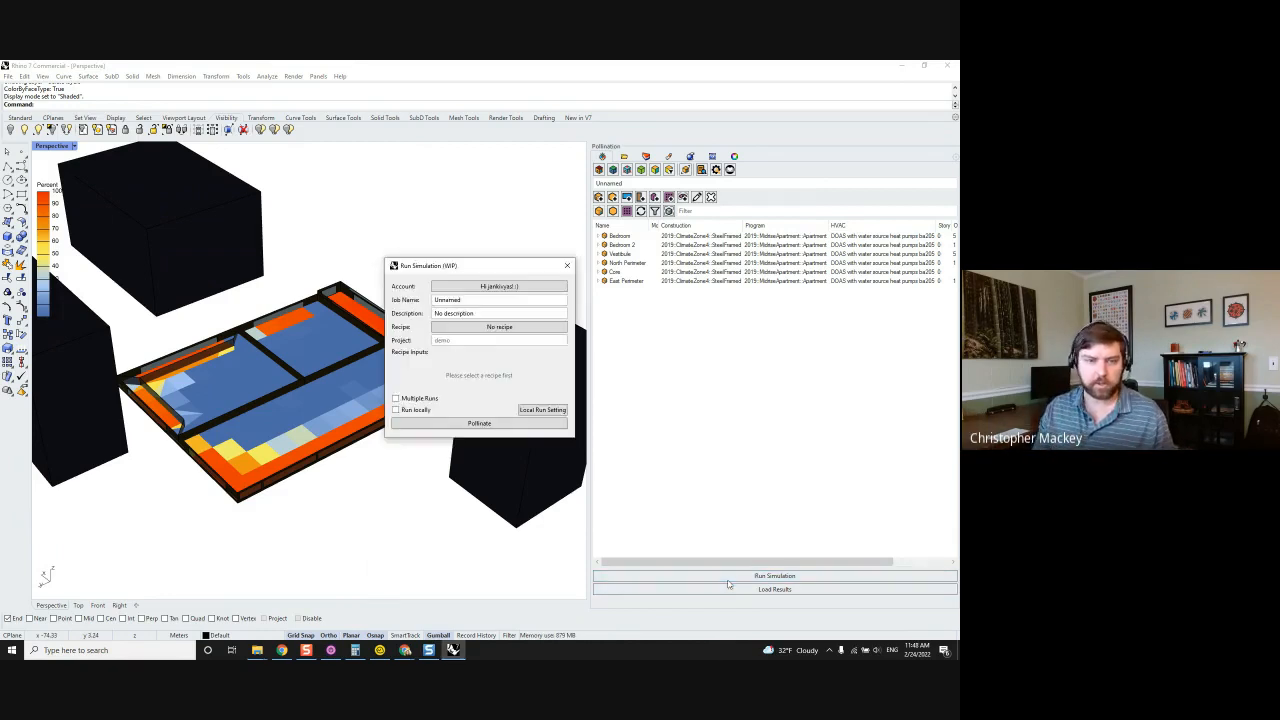
pyautogui.click(486, 327)
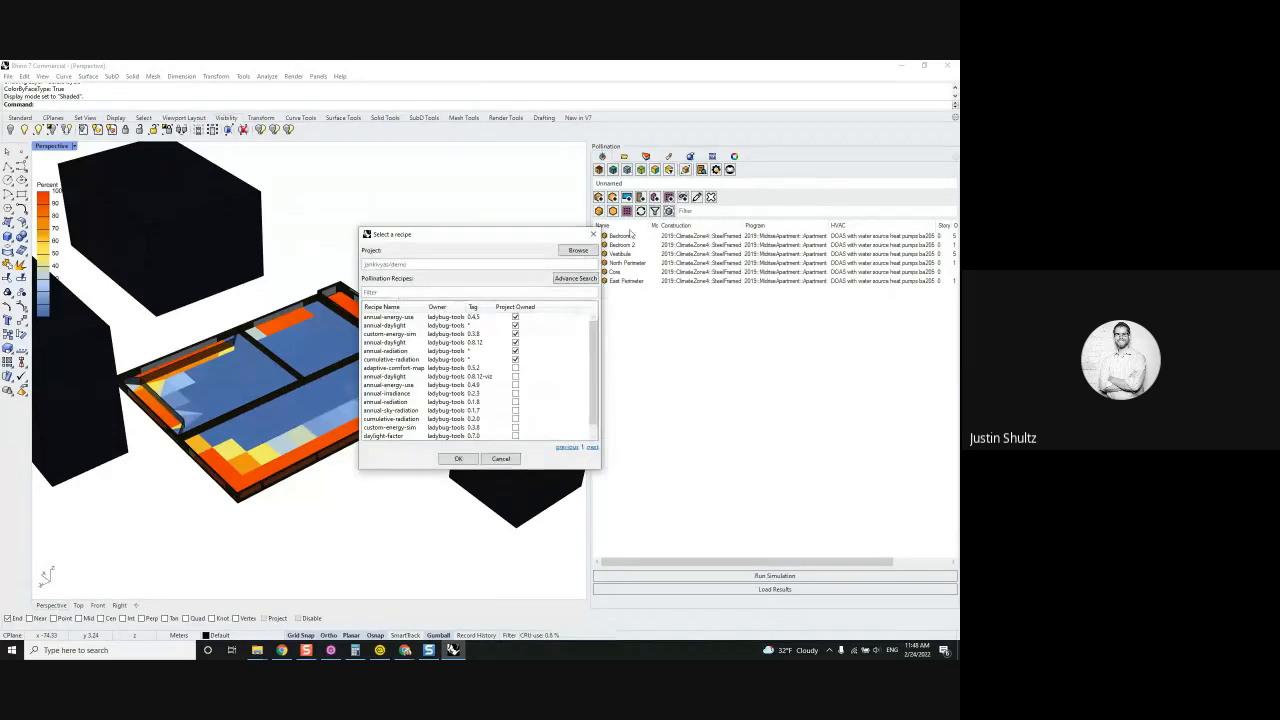
pyautogui.click(592, 234)
pyautogui.click(567, 266)
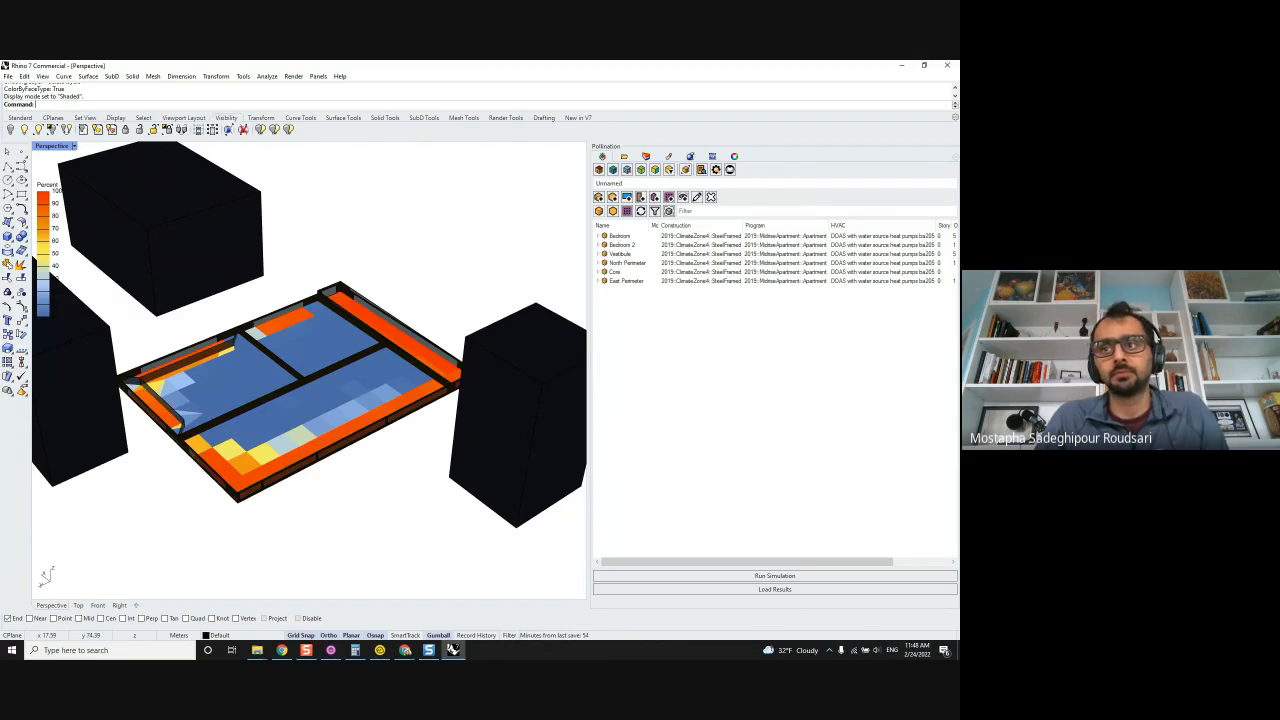
# Examine the Bedroom room's properties and the HVAC systems available for it, and cancel both dialogs without changes.
pyautogui.moveTo(282, 651)
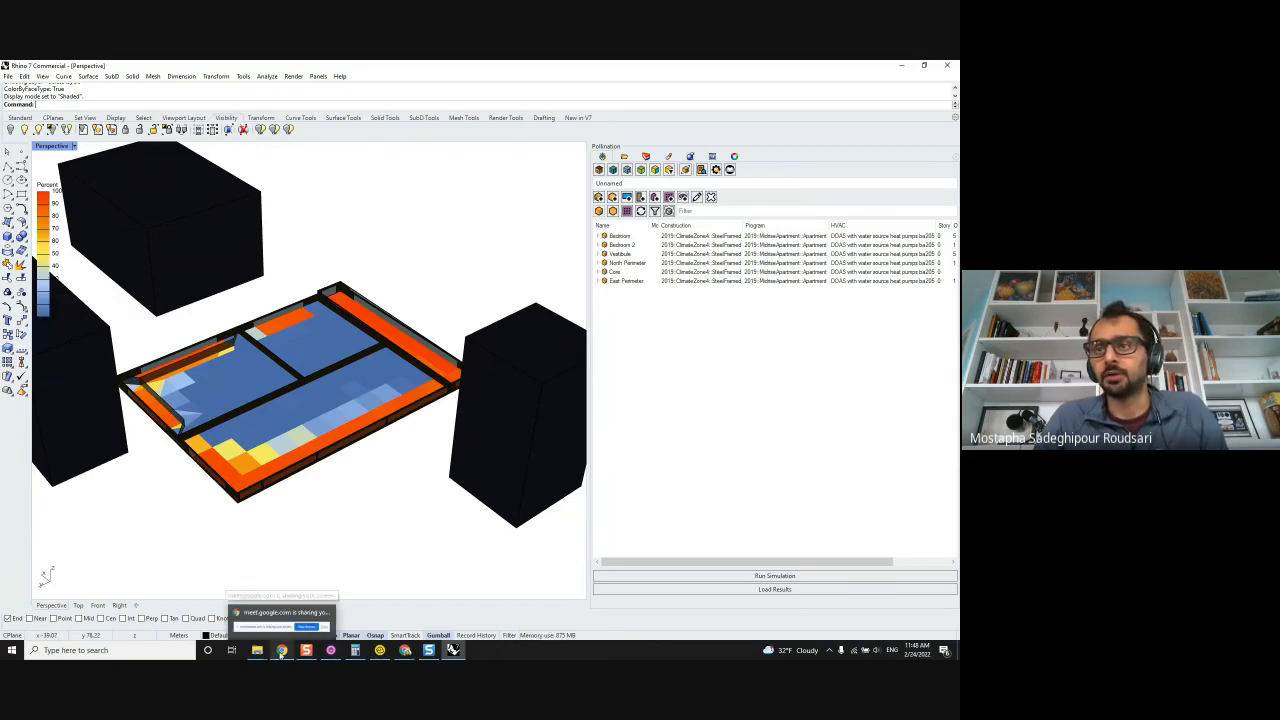
pyautogui.moveTo(405, 651)
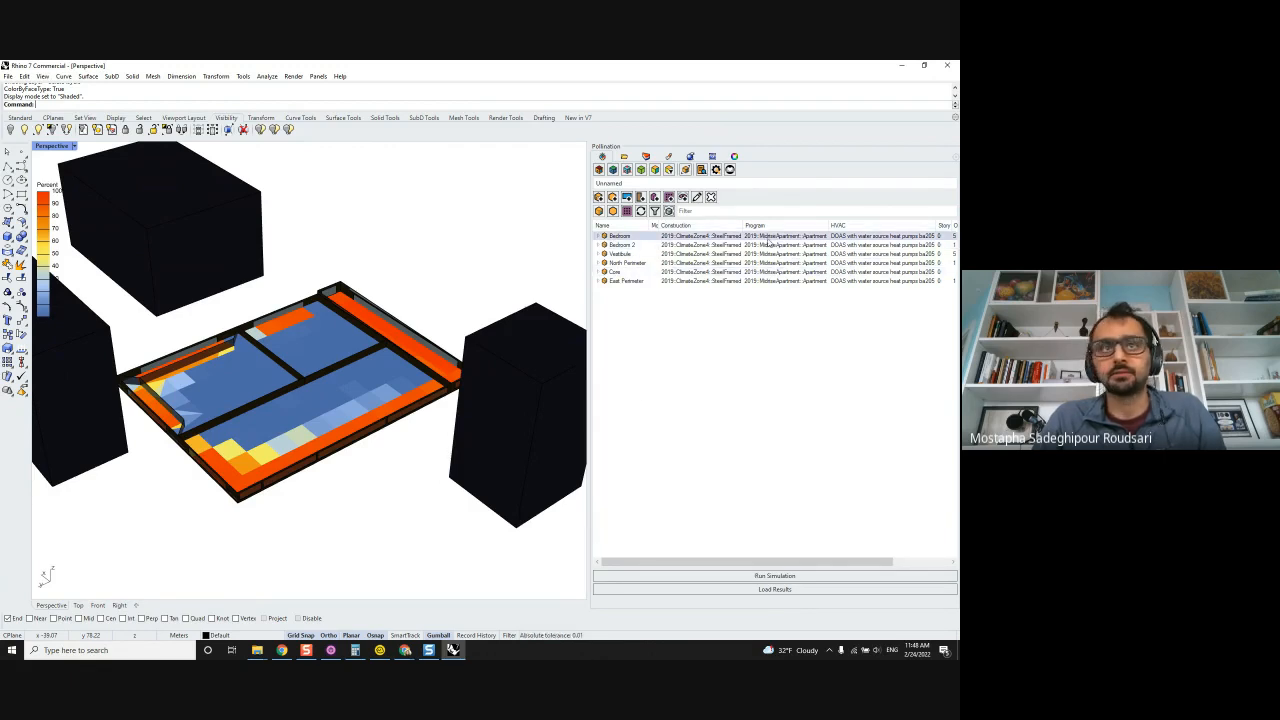
pyautogui.click(860, 237)
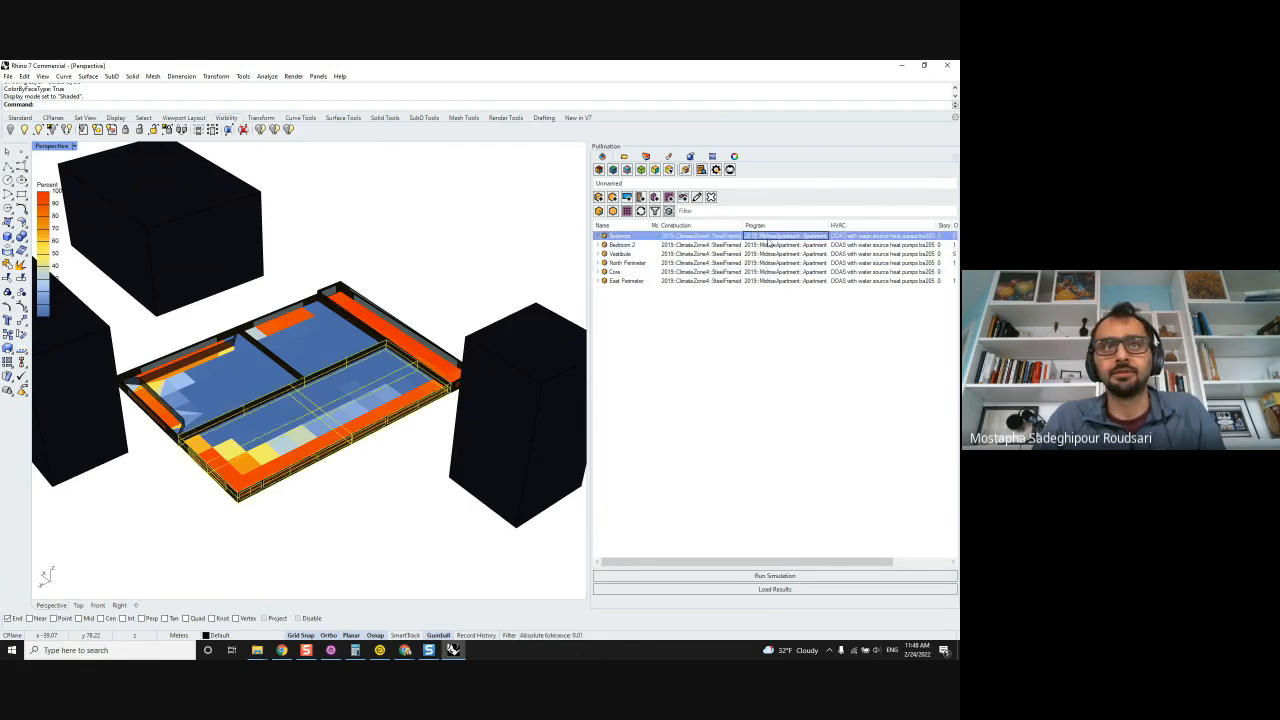
pyautogui.doubleClick(860, 237)
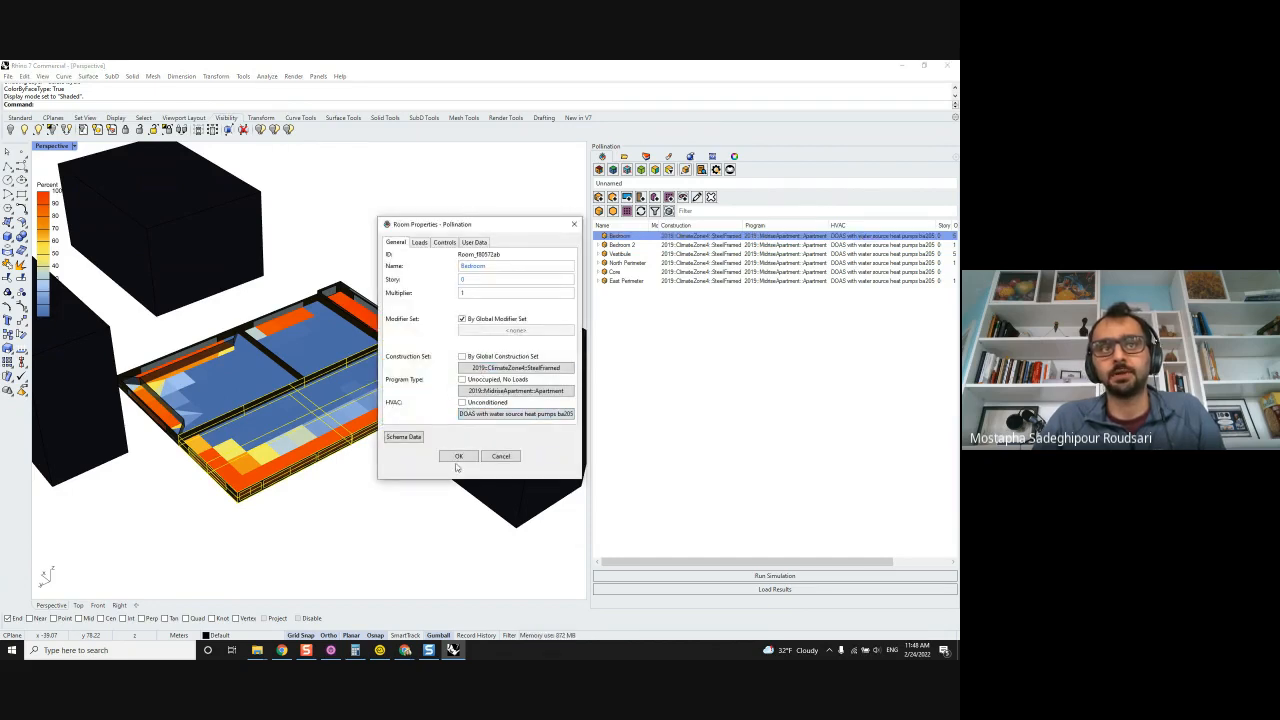
pyautogui.click(477, 418)
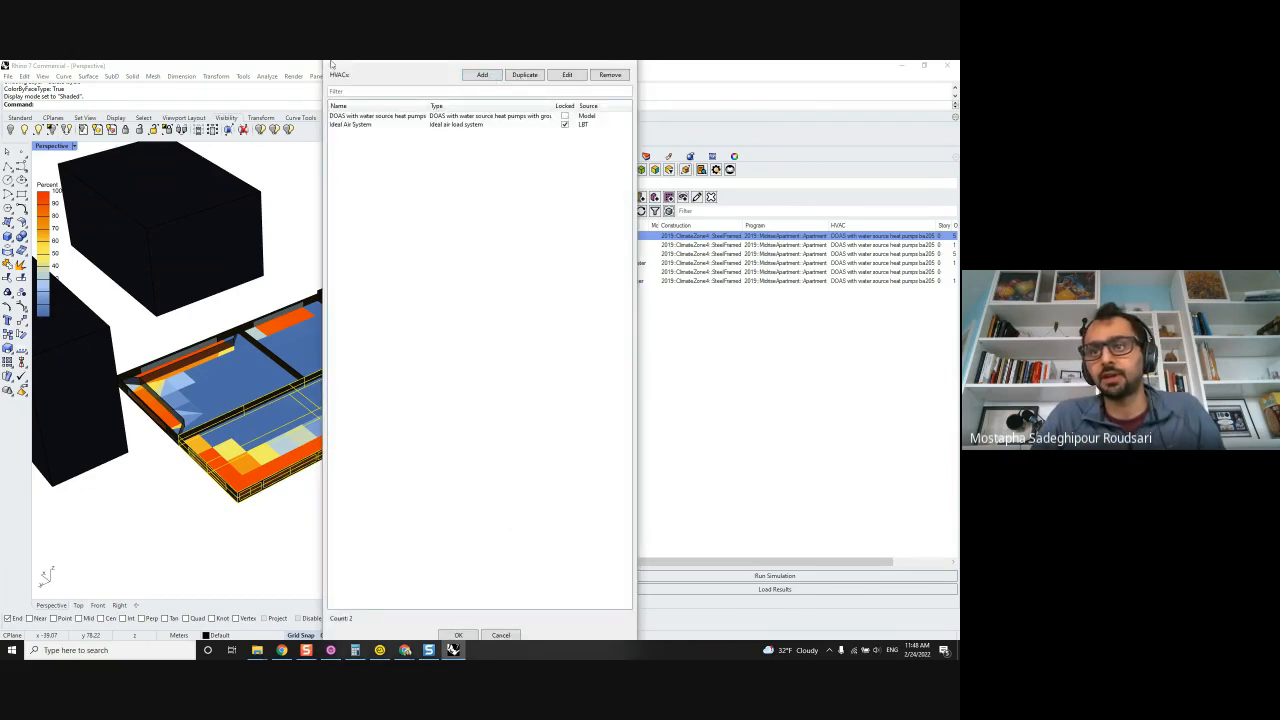
pyautogui.moveTo(344, 64); pyautogui.dragTo(314, 175)
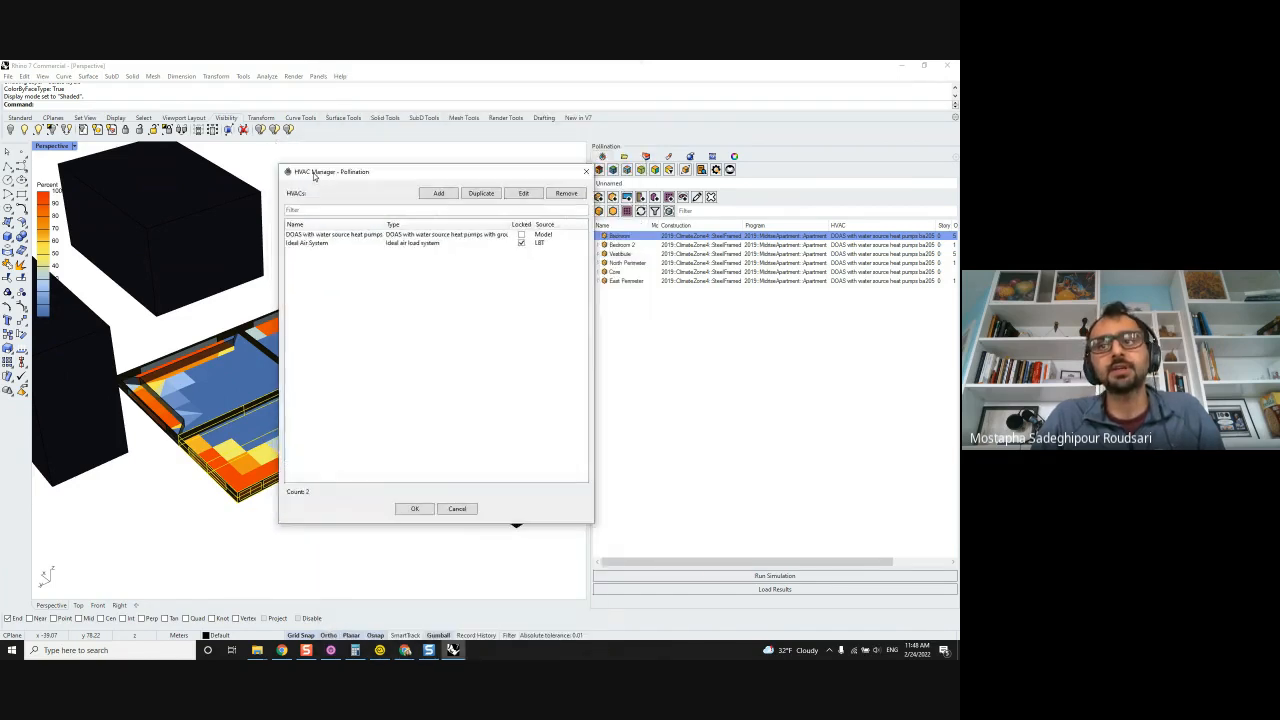
pyautogui.click(466, 512)
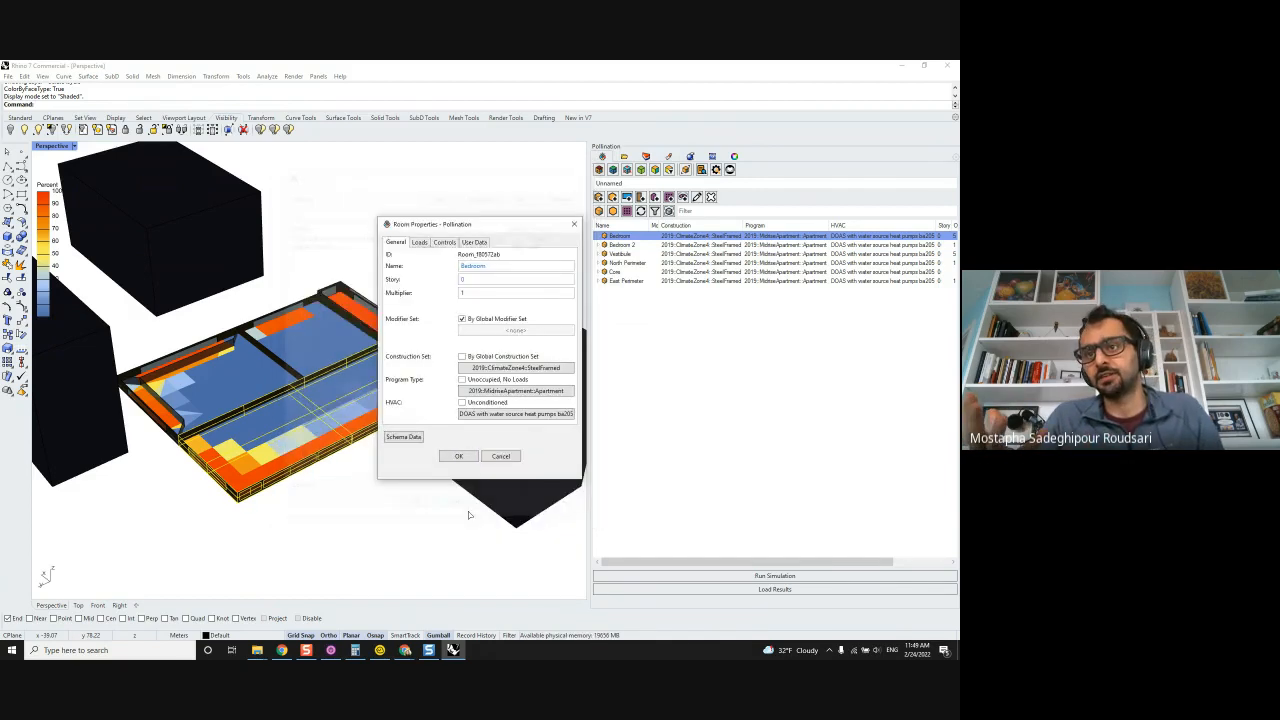
pyautogui.click(500, 456)
# Open the result folder of the local AnnualEnergyTest job from the Results Manager and enter its AnnualEnergyTest subfolder.
pyautogui.click(703, 588)
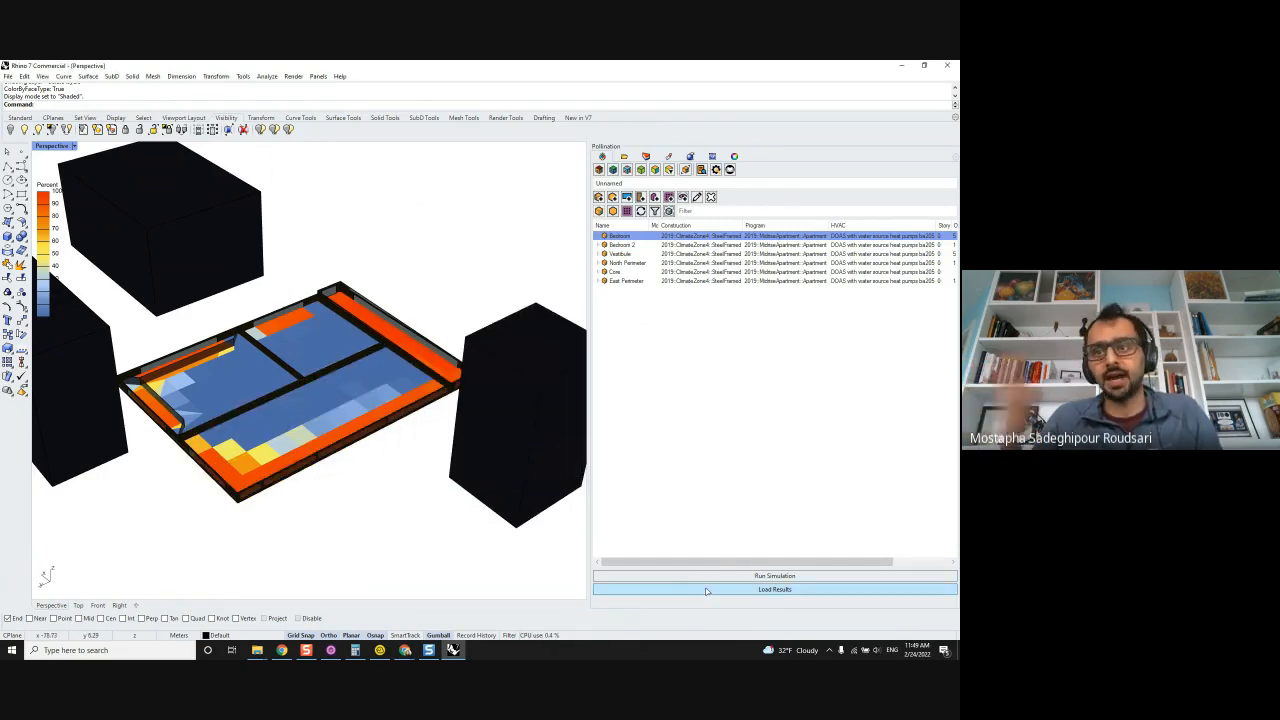
pyautogui.click(392, 285)
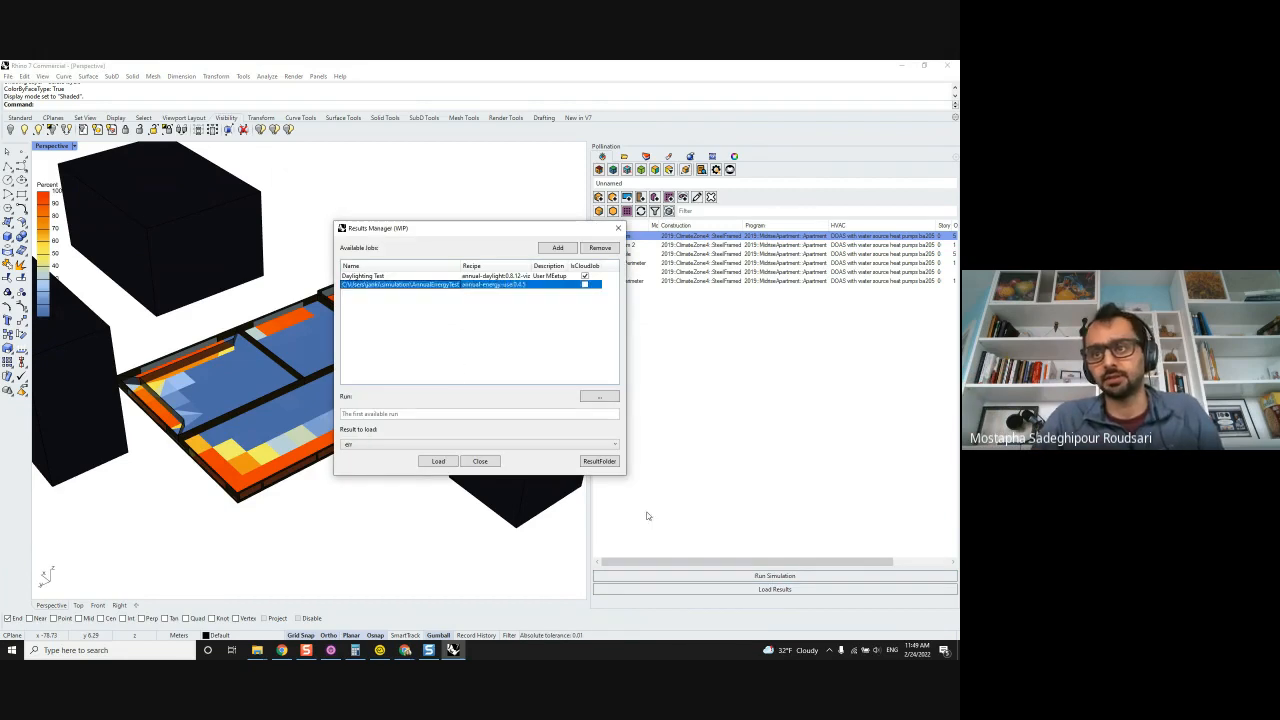
pyautogui.click(600, 461)
pyautogui.moveTo(680, 192); pyautogui.dragTo(372, 143)
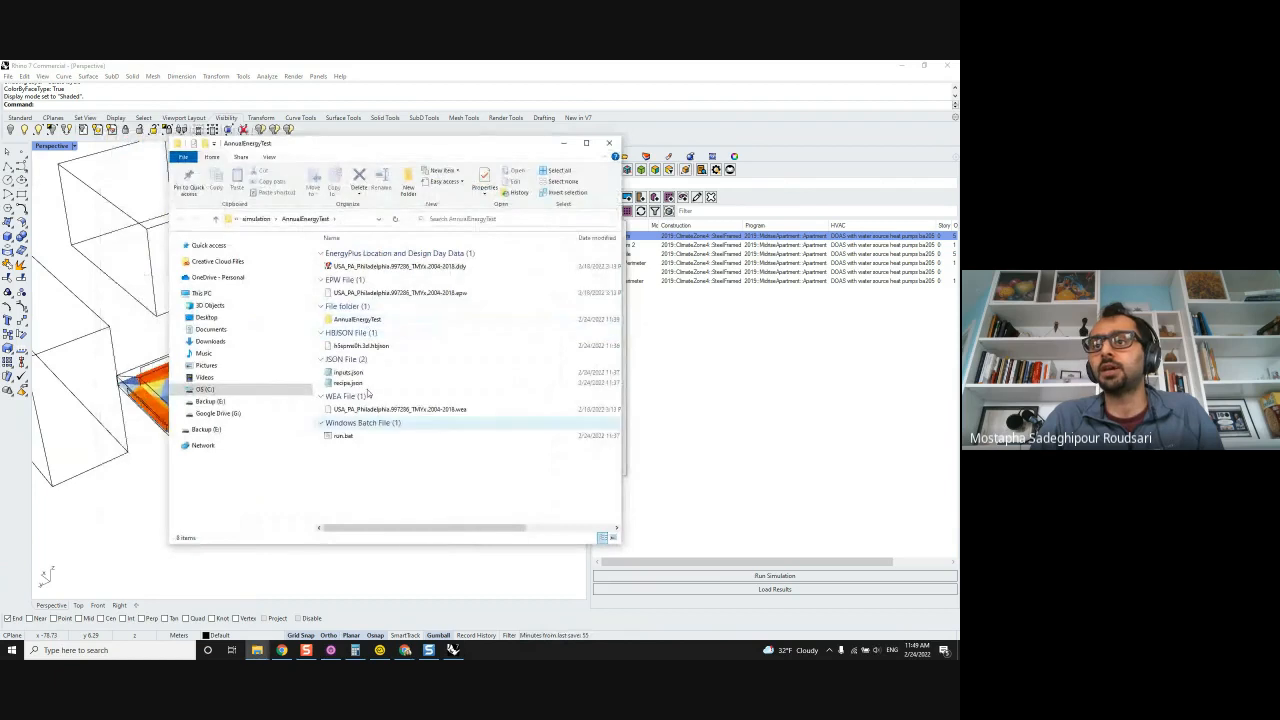
pyautogui.click(366, 320)
pyautogui.doubleClick(366, 320)
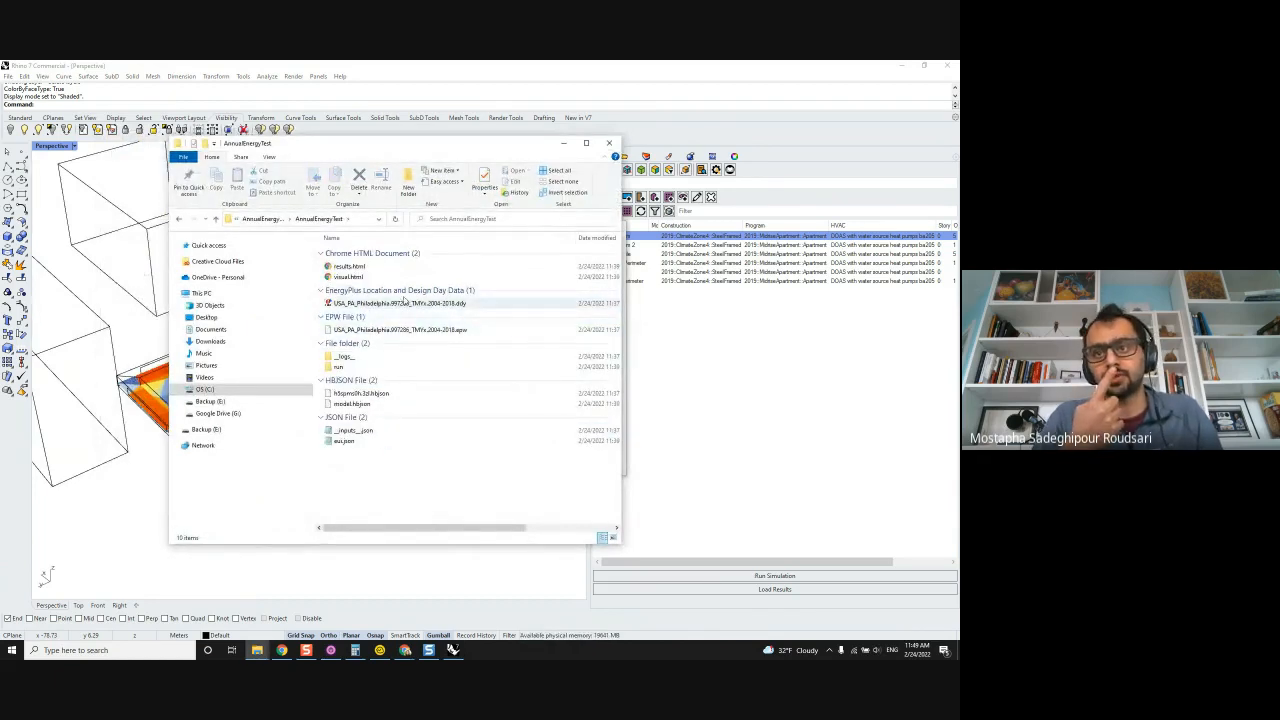
# Examine the energy simulation output files in the run folder and open its 002_openstudio_results subfolder.
pyautogui.click(372, 357)
pyautogui.doubleClick(386, 369)
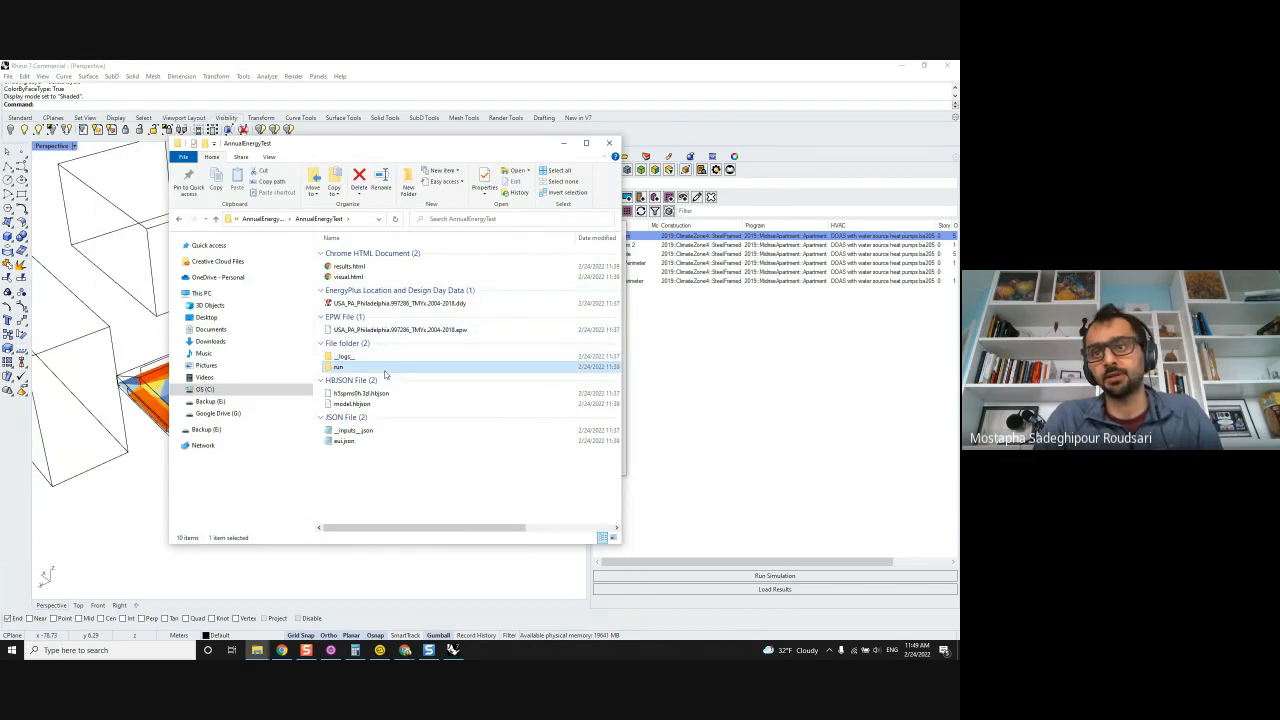
pyautogui.scroll(-2, 408, 336)
pyautogui.scroll(-6, 408, 336)
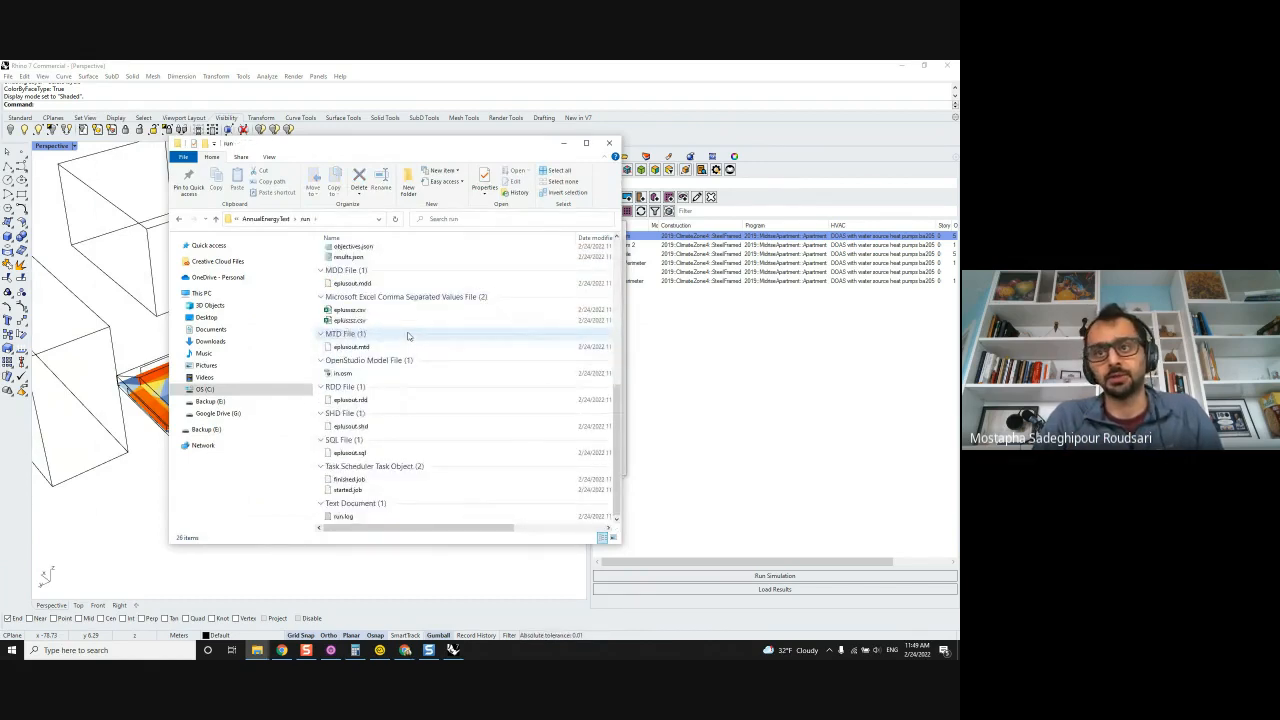
pyautogui.scroll(2, 408, 336)
pyautogui.scroll(3, 408, 336)
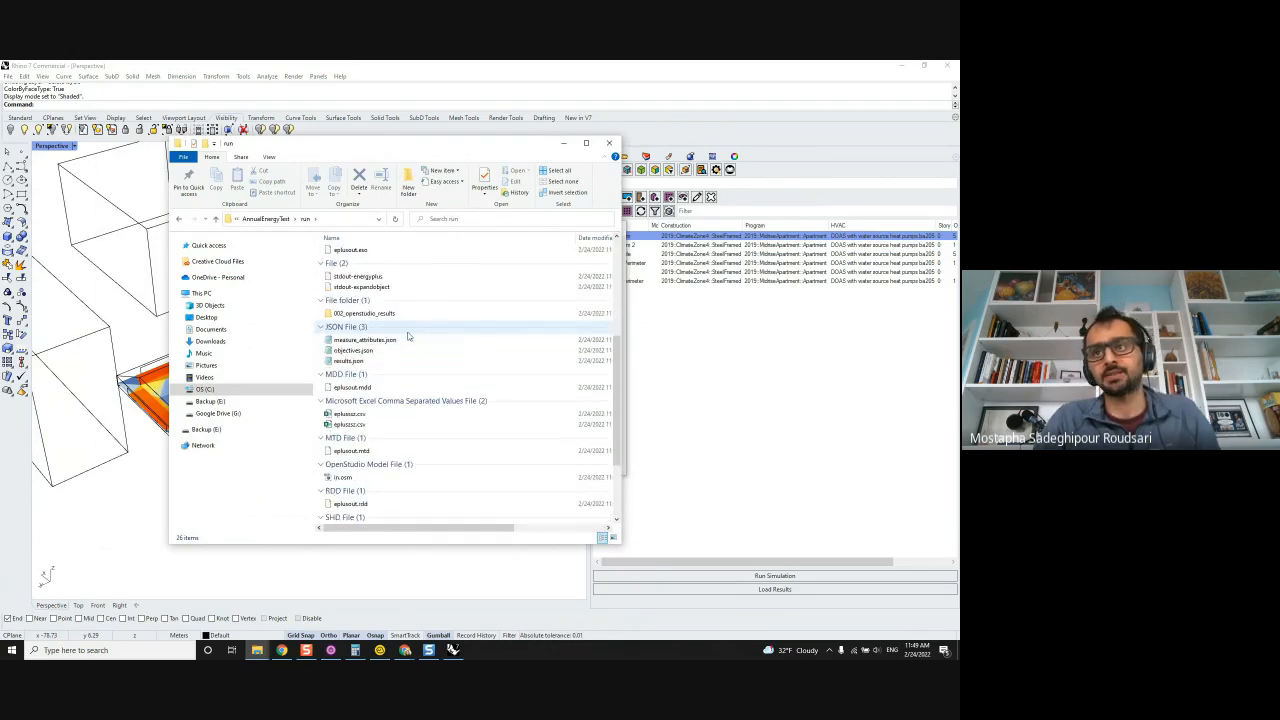
pyautogui.doubleClick(404, 354)
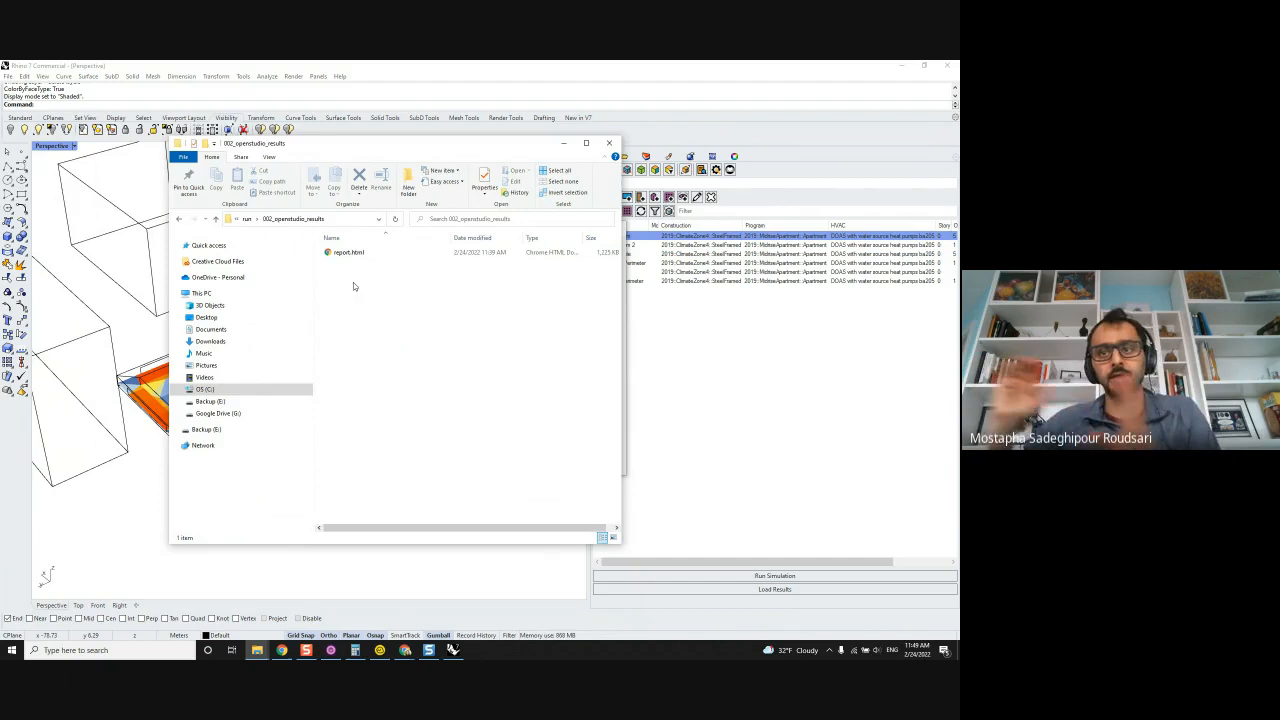
# Examine the __logs__ folder of the energy simulation, and close the file window and the Results Manager.
pyautogui.click(247, 218)
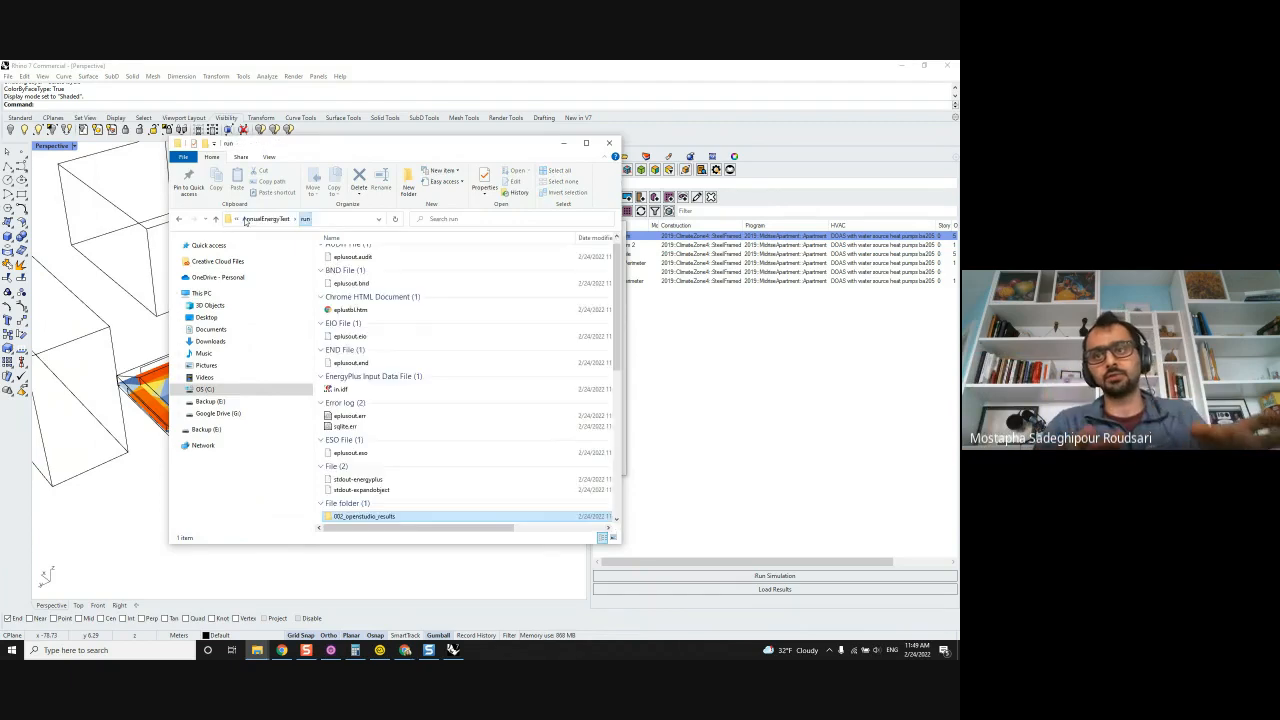
pyautogui.click(262, 218)
pyautogui.click(346, 358)
pyautogui.doubleClick(346, 358)
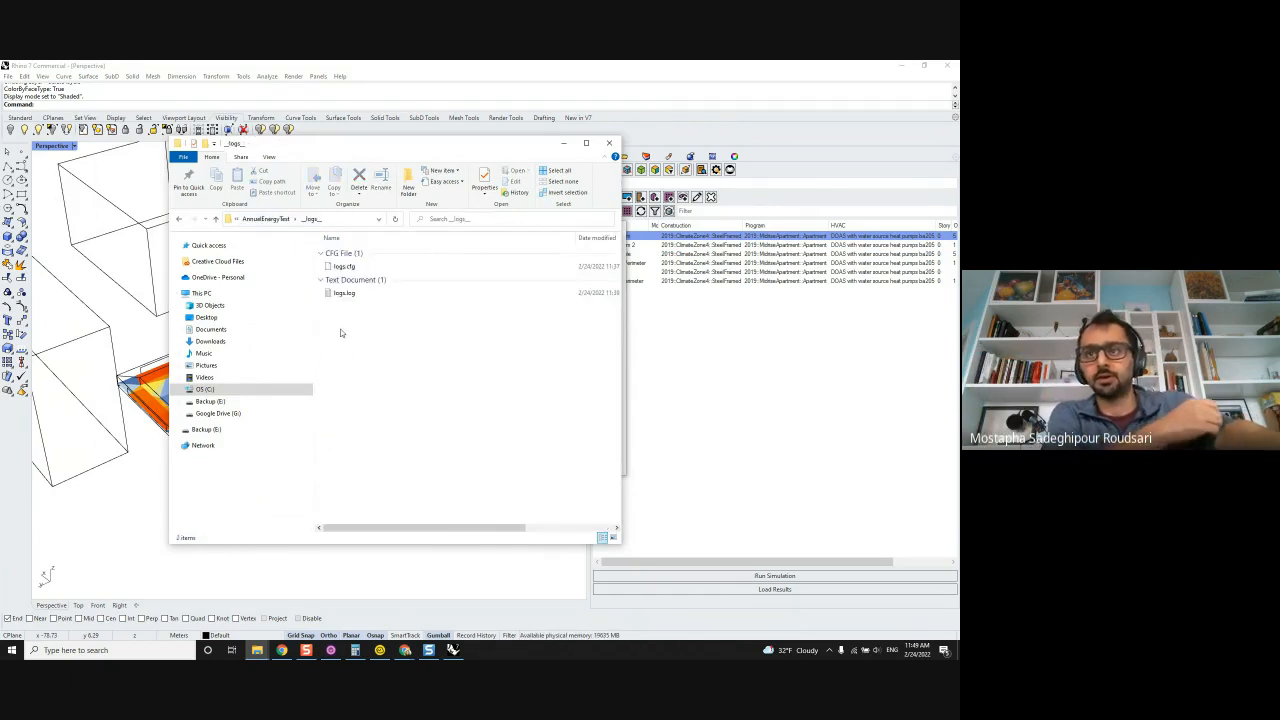
pyautogui.click(262, 218)
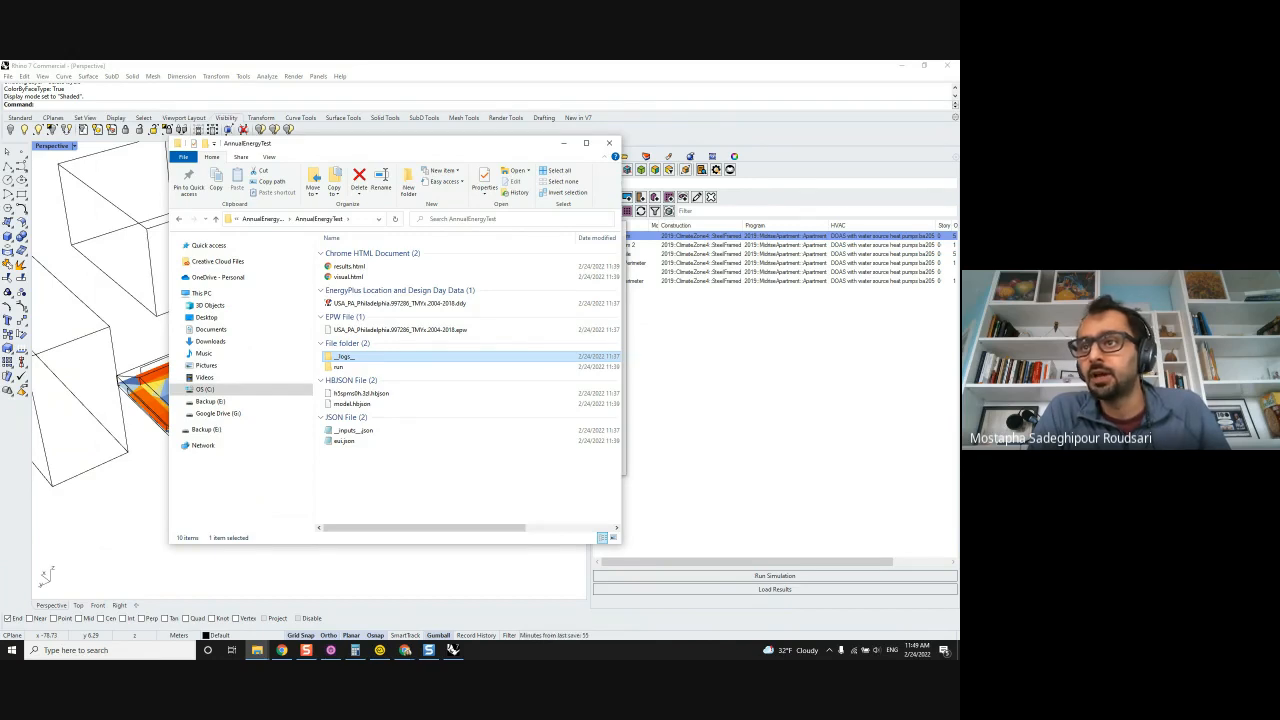
pyautogui.click(609, 142)
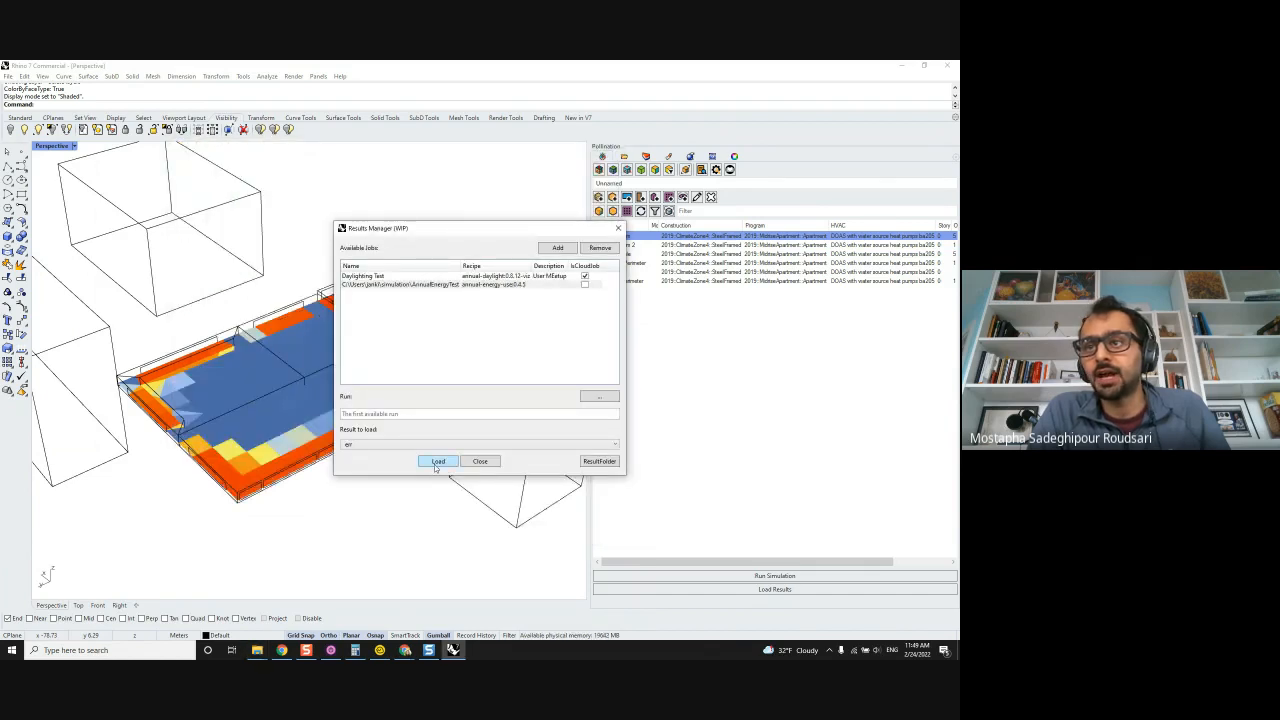
pyautogui.click(480, 462)
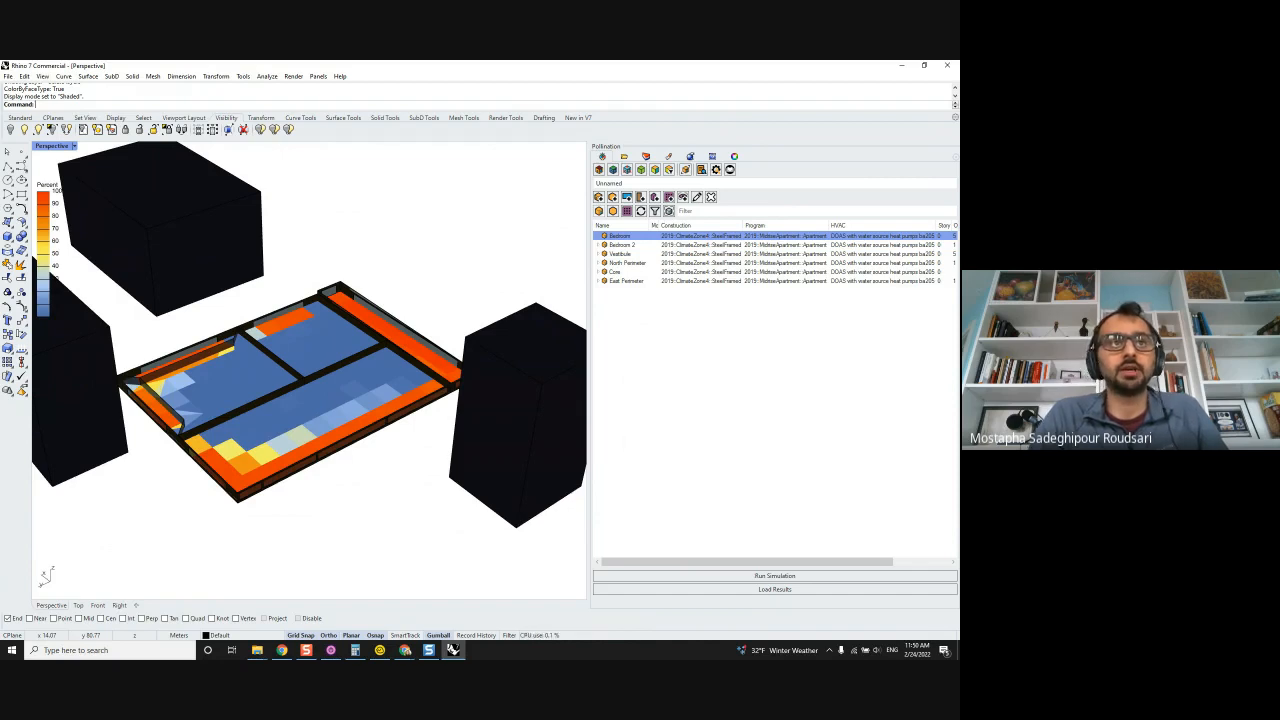
# Widen the Perspective viewport and switch to the Pollination Cloud App window in Chrome with the annual_daylight.vtkjs result.
pyautogui.moveTo(300, 650)
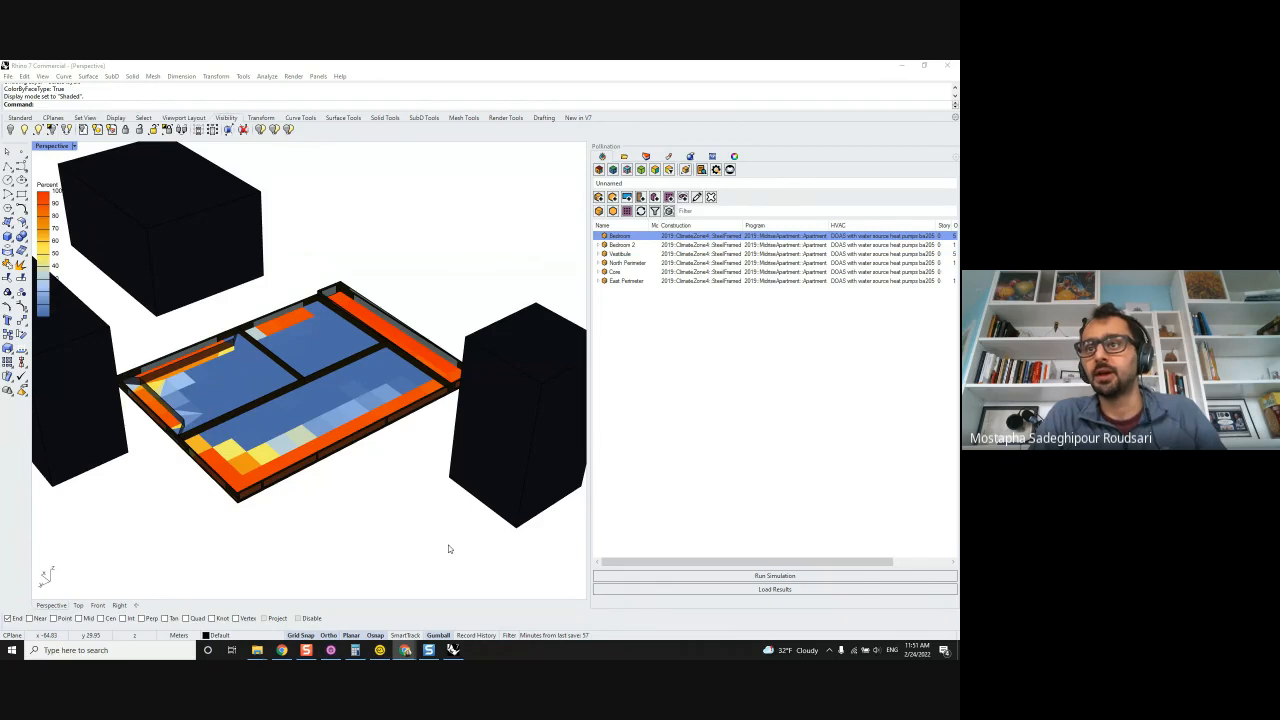
pyautogui.moveTo(589, 552); pyautogui.dragTo(655, 549)
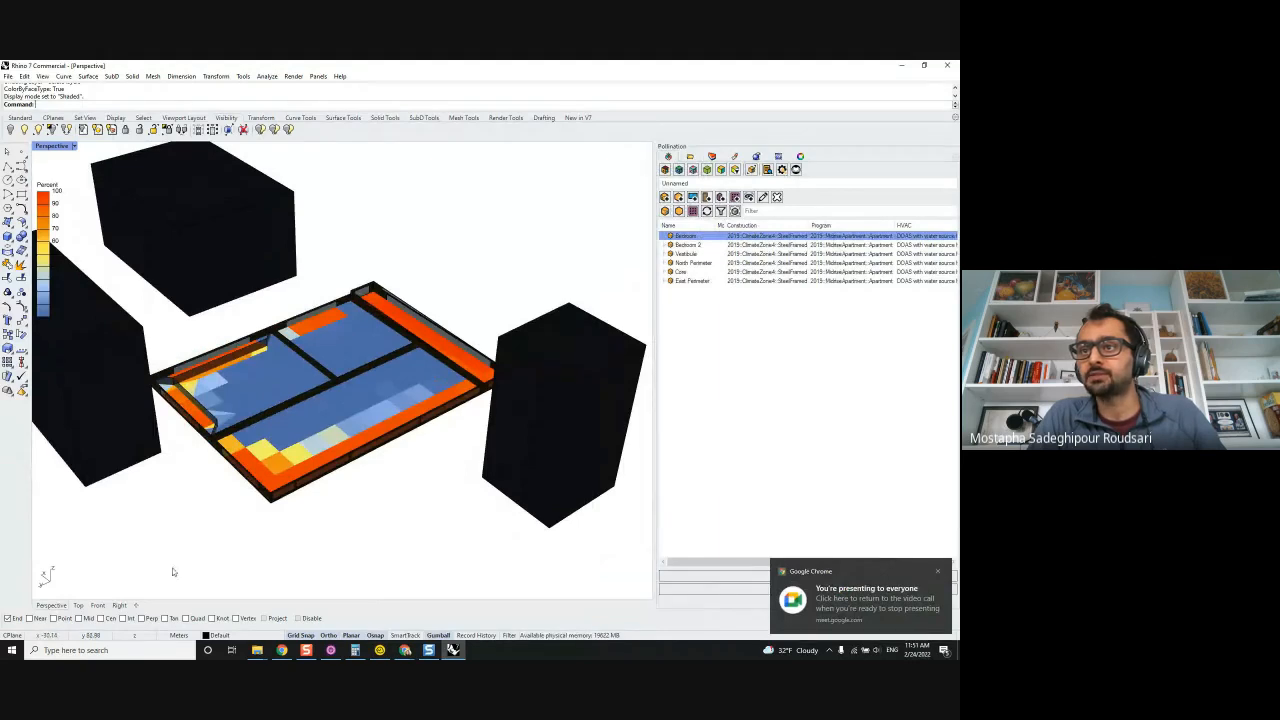
pyautogui.click(405, 650)
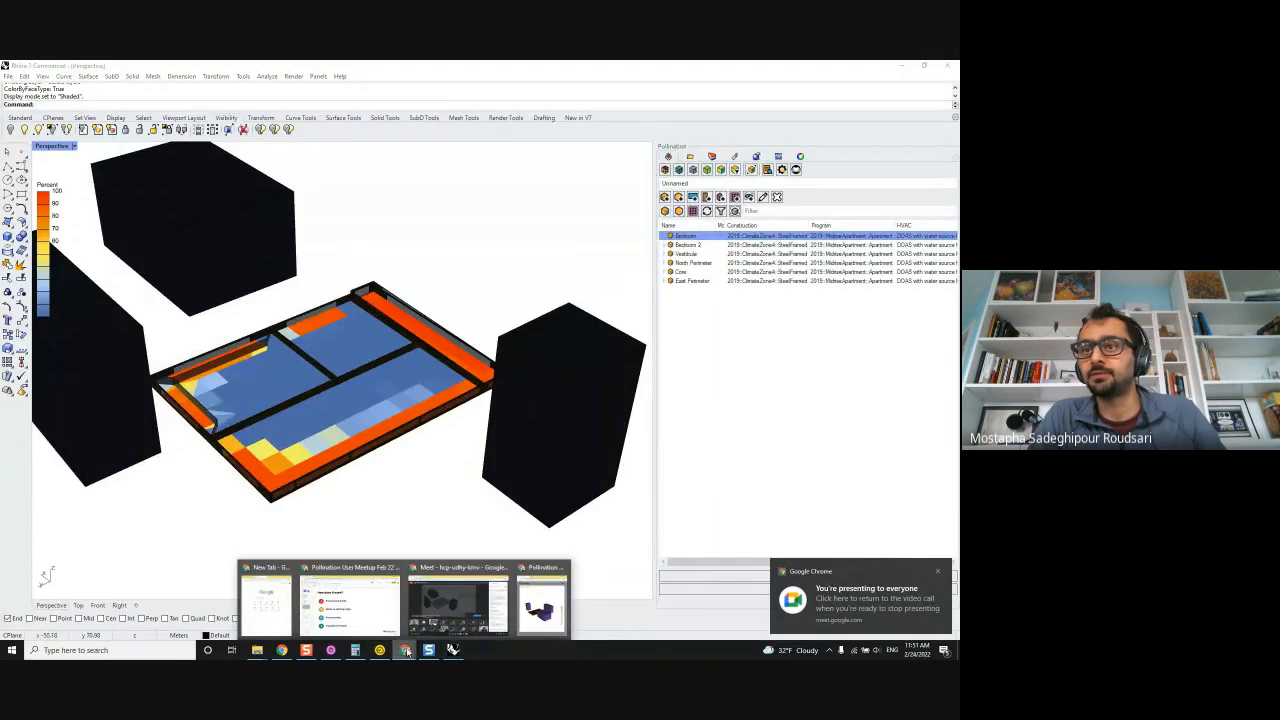
pyautogui.click(552, 608)
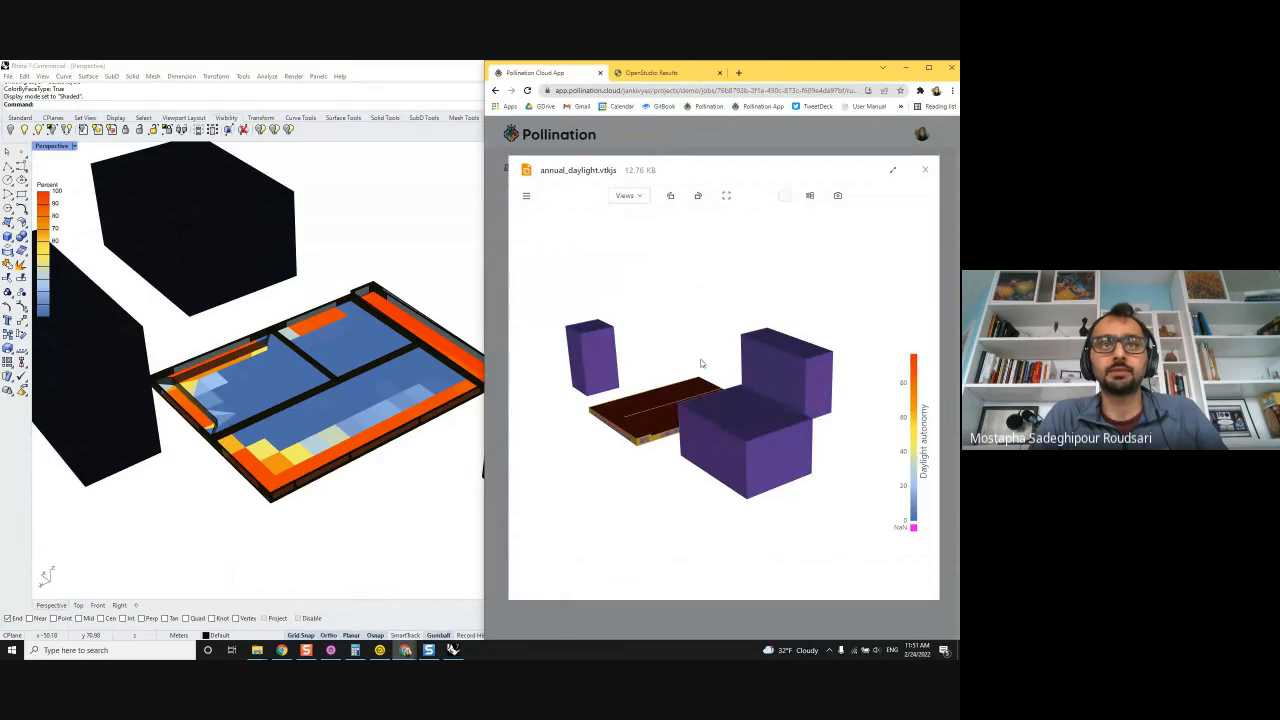
pyautogui.moveTo(701, 364); pyautogui.dragTo(629, 323, button='middle')
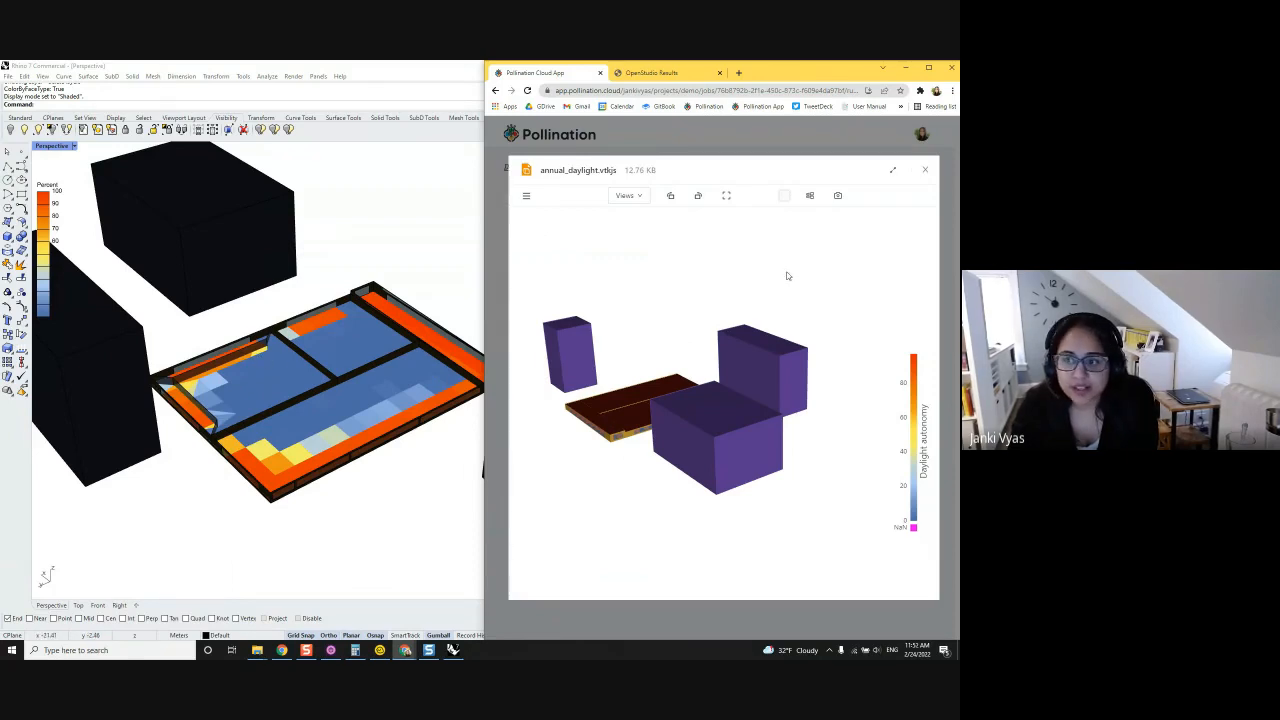
# Hide the RoofCeiling layer of the annual_daylight.vtkjs model and select the Grid layer for its data settings.
pyautogui.click(526, 196)
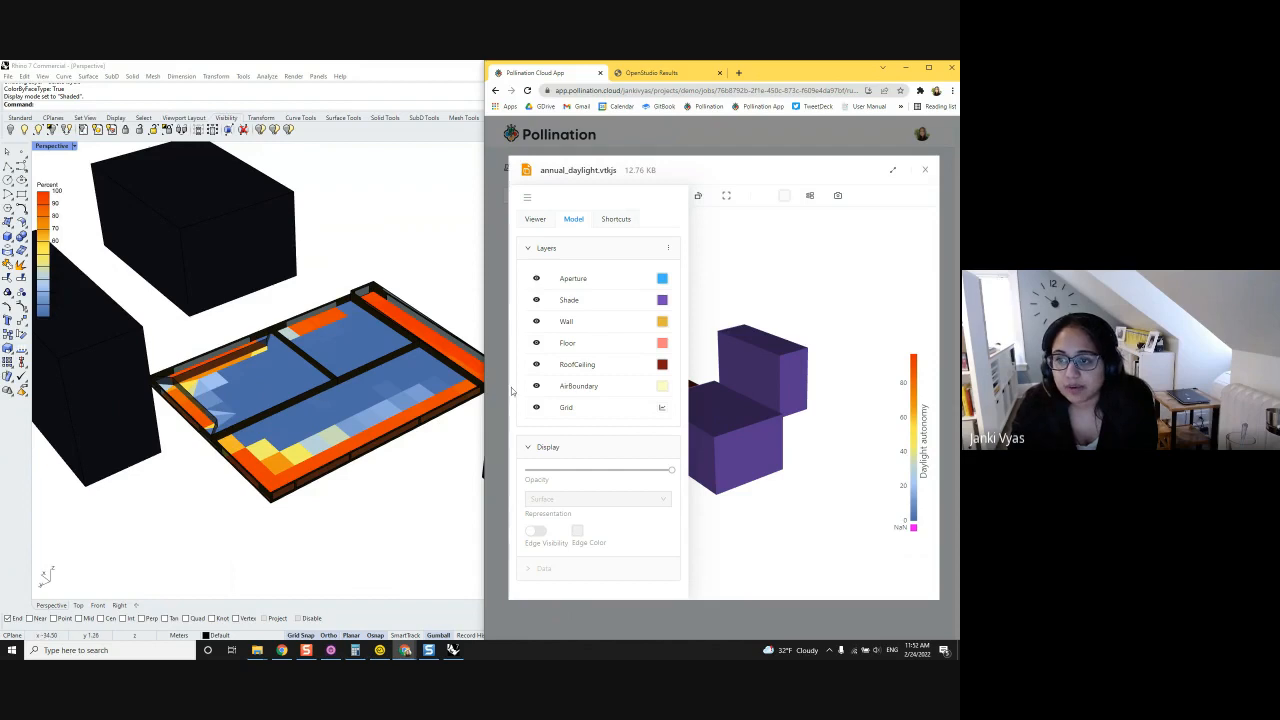
pyautogui.click(536, 364)
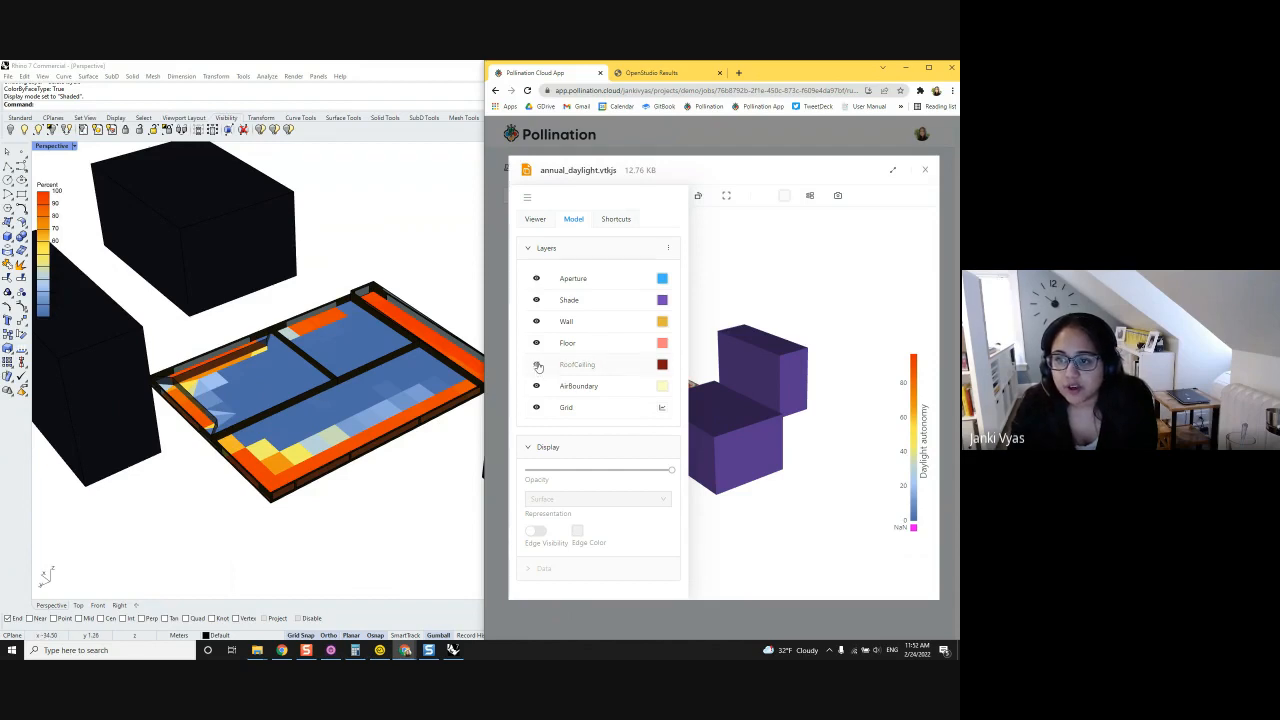
pyautogui.click(585, 410)
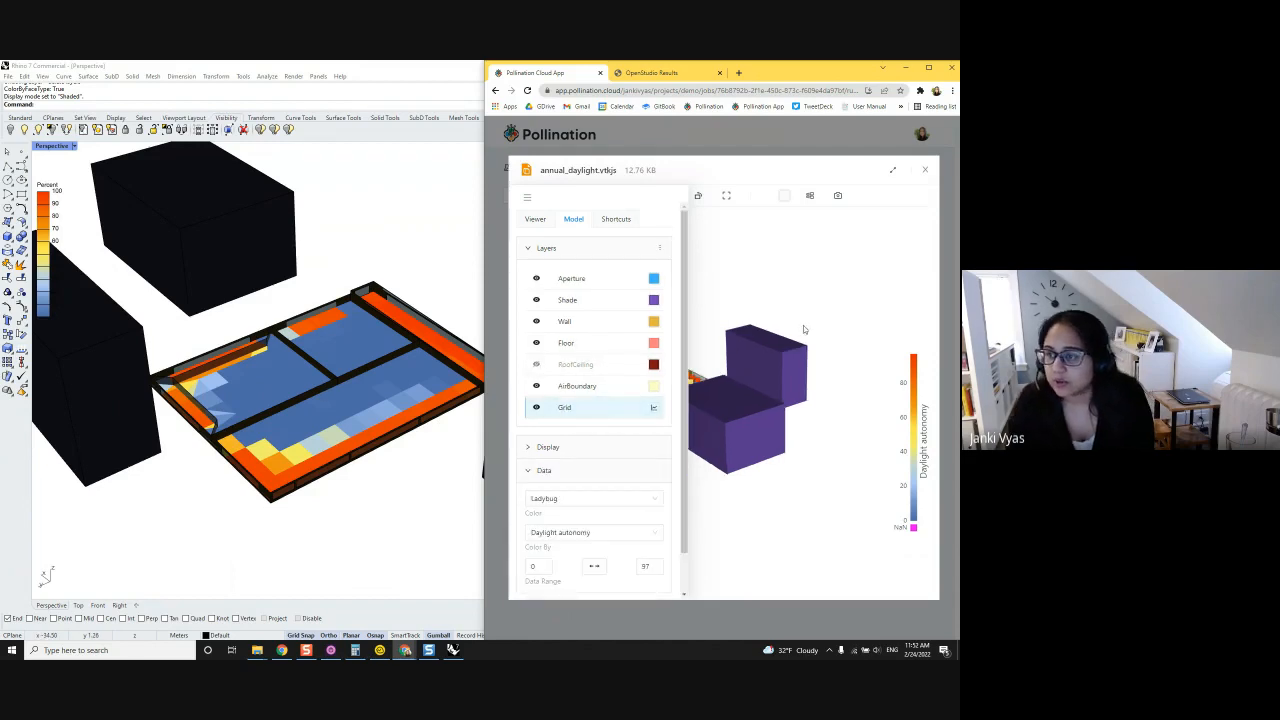
pyautogui.moveTo(806, 389); pyautogui.dragTo(757, 400)
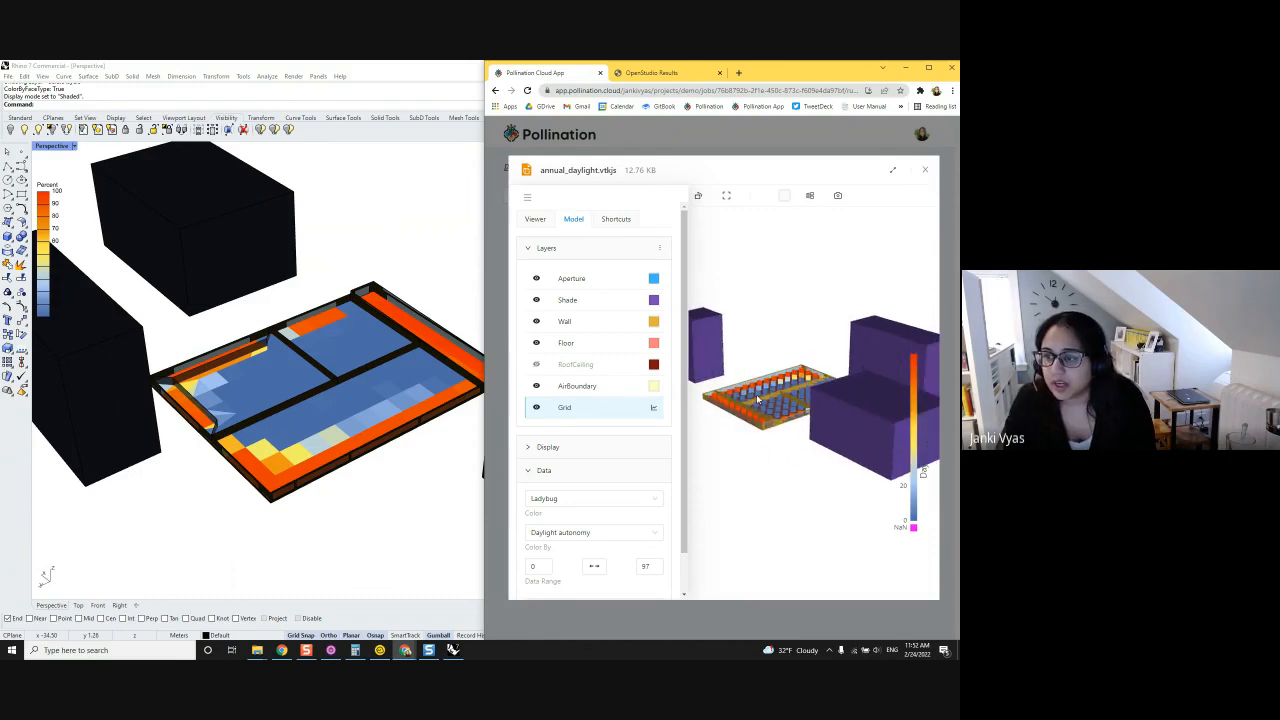
# Check the Grid layer's display settings and color the grid by Useful daylight illuminance lower.
pyautogui.click(553, 449)
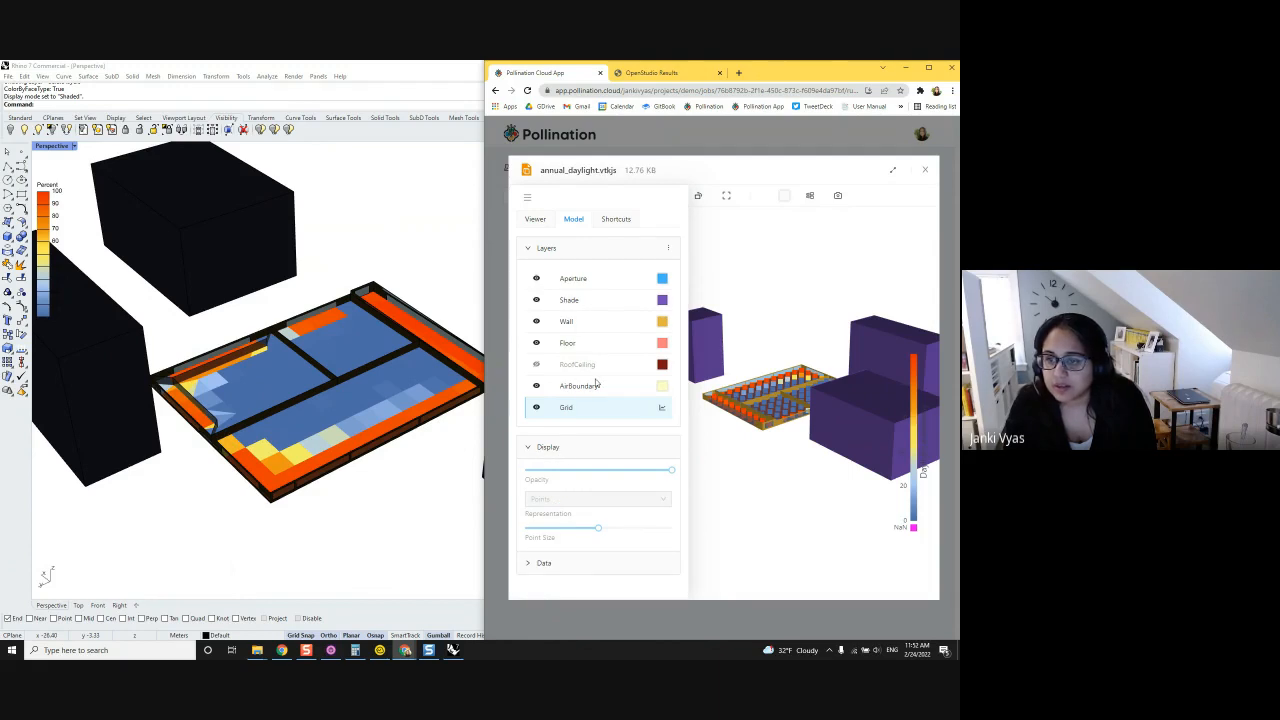
pyautogui.click(550, 450)
pyautogui.click(557, 470)
pyautogui.scroll(-1, 560, 472)
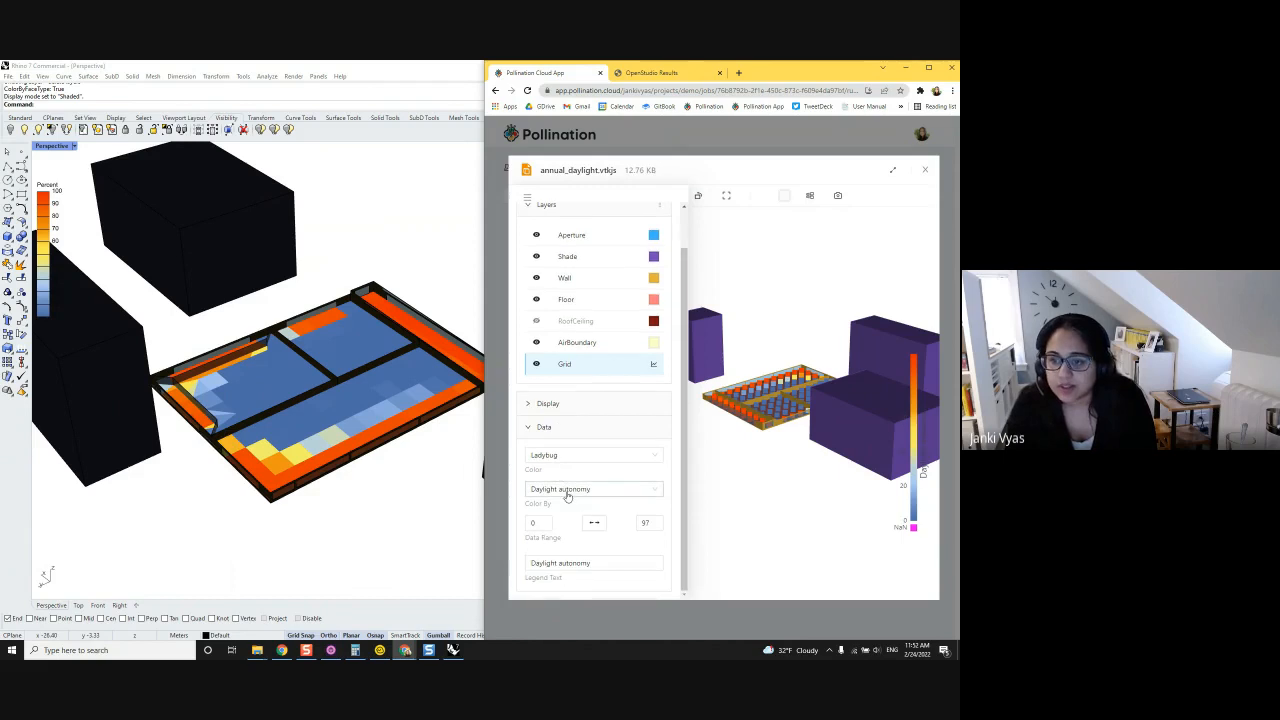
pyautogui.click(563, 489)
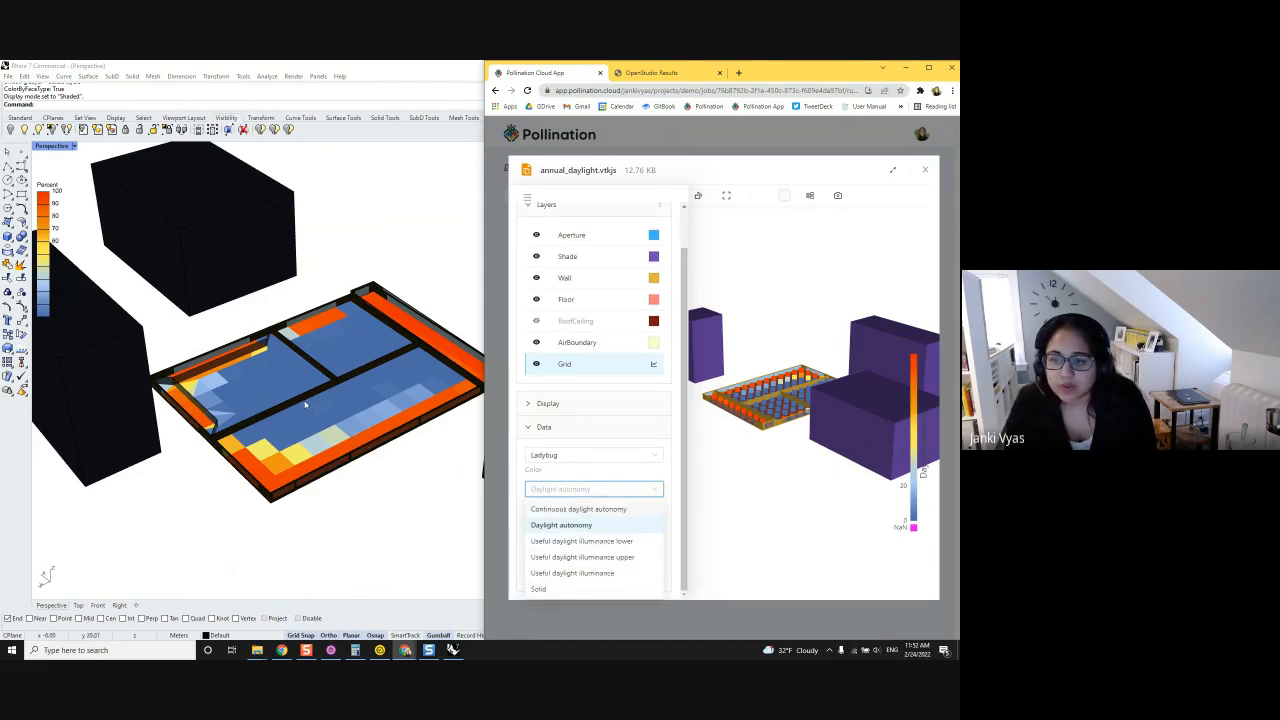
pyautogui.click(566, 542)
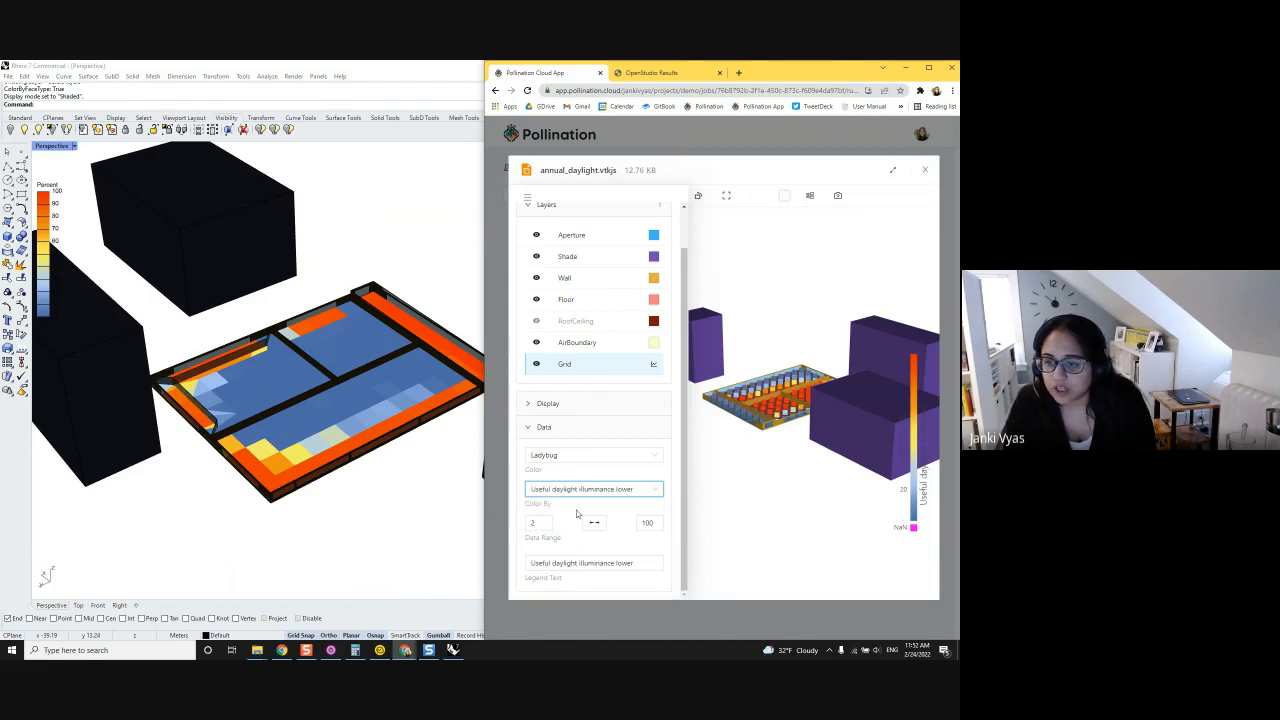
# Try the Nuanced Ladybug and Multi-colored Ladybug palettes on the grid, and set its color palette to Ecotect.
pyautogui.click(551, 457)
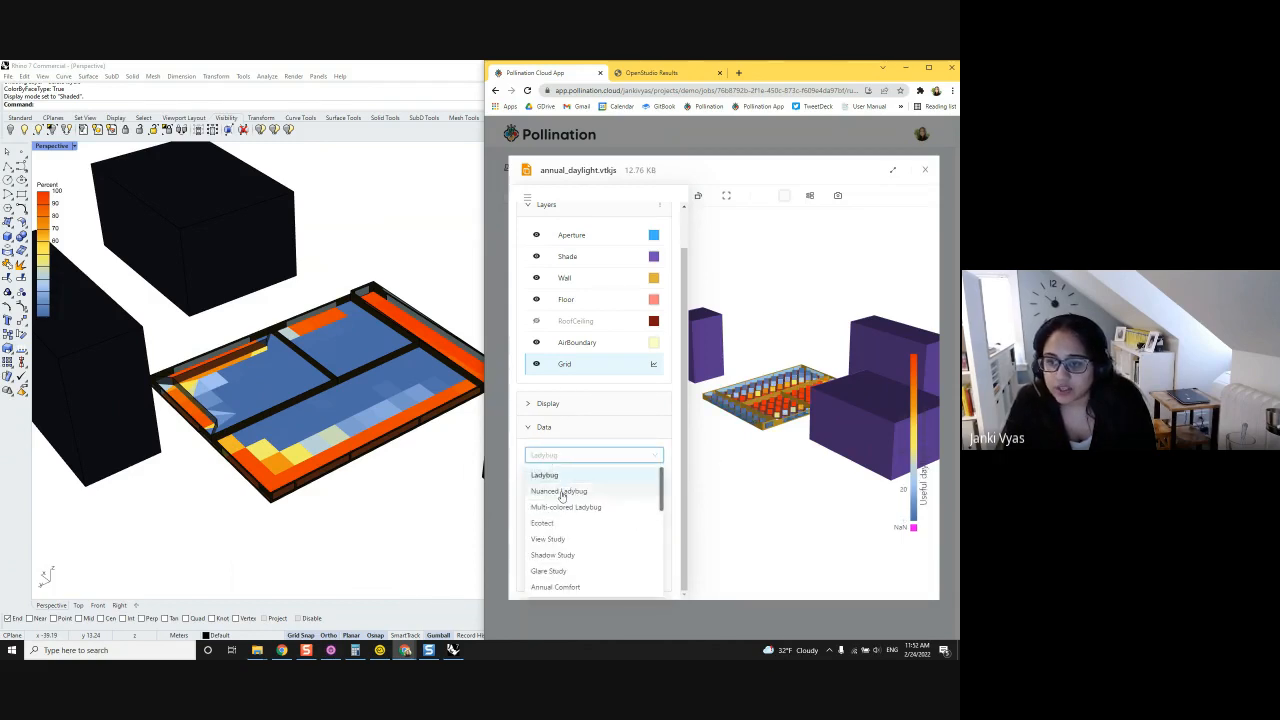
pyautogui.click(562, 493)
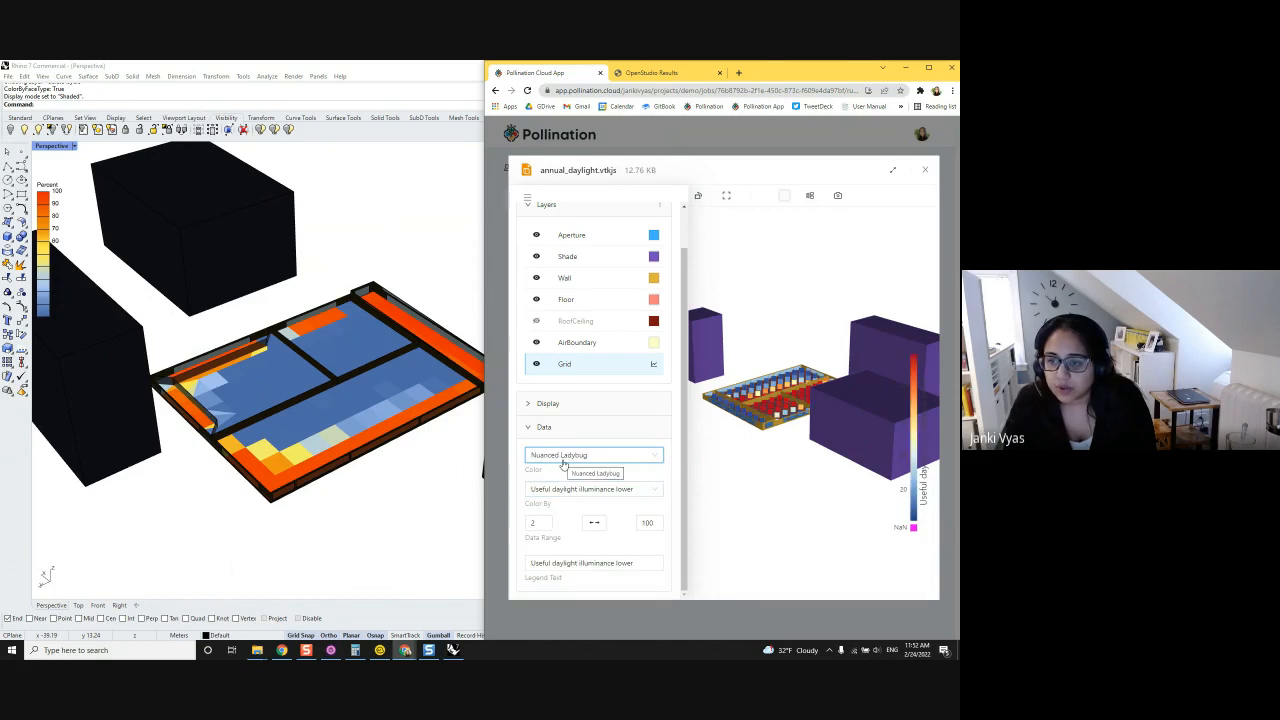
pyautogui.click(563, 462)
pyautogui.click(580, 508)
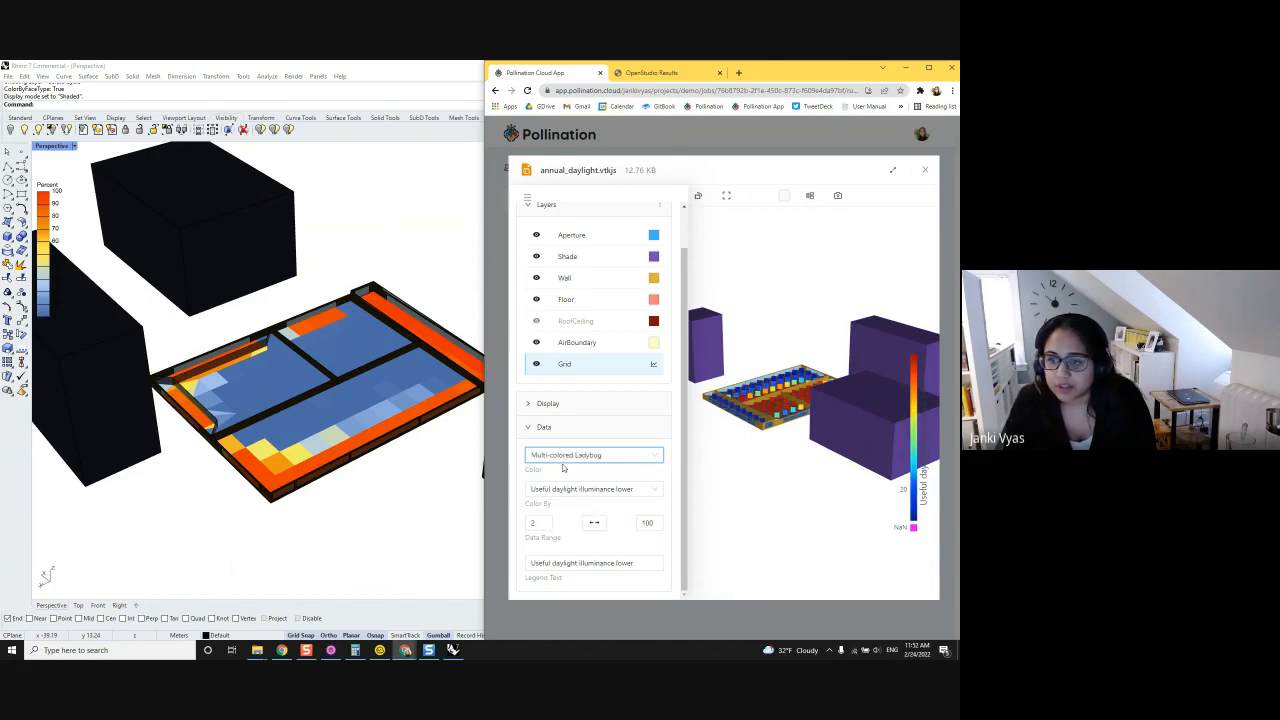
pyautogui.click(563, 457)
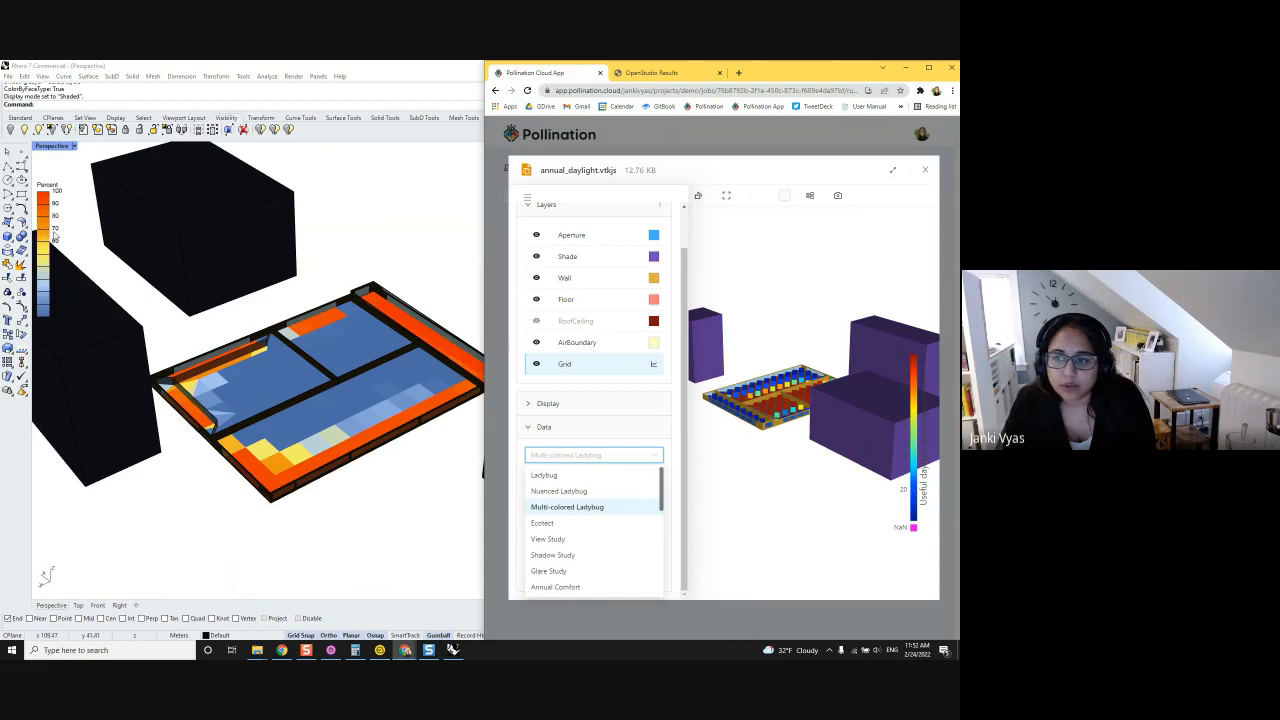
pyautogui.click(556, 523)
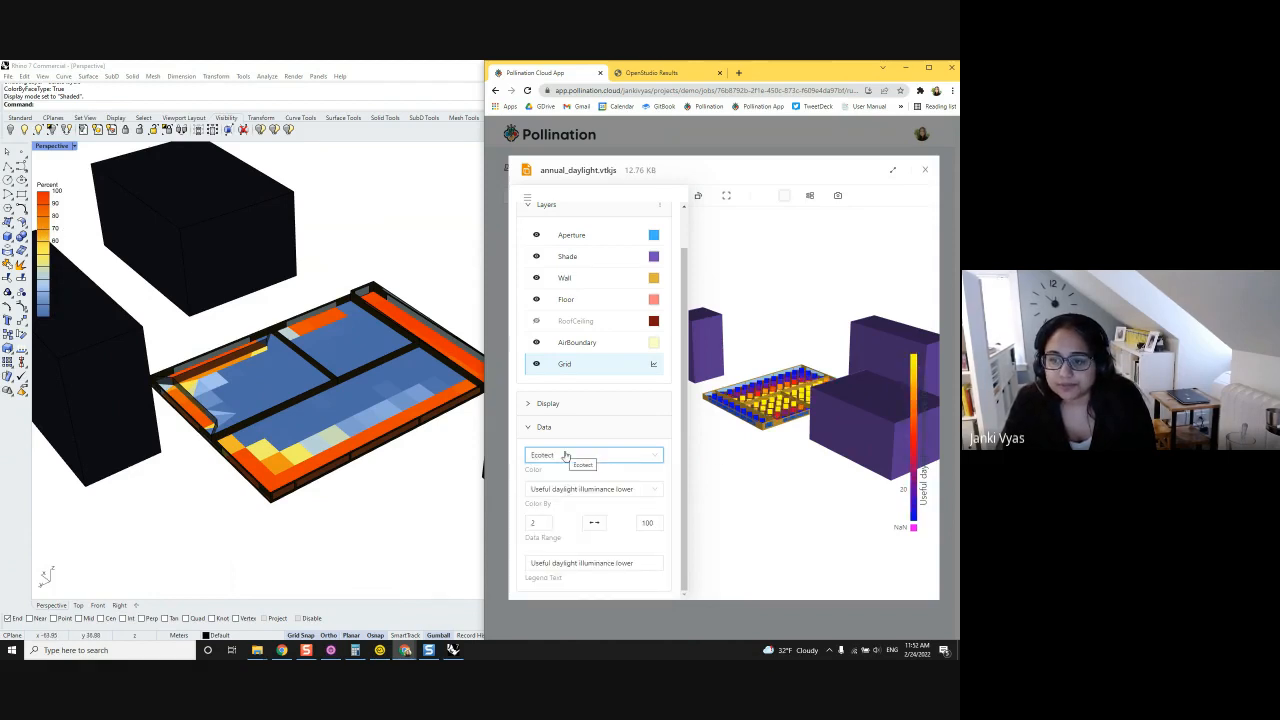
# Set the minimum of the grid's data range to 0, and close the model settings and the presenting notification.
pyautogui.click(545, 527)
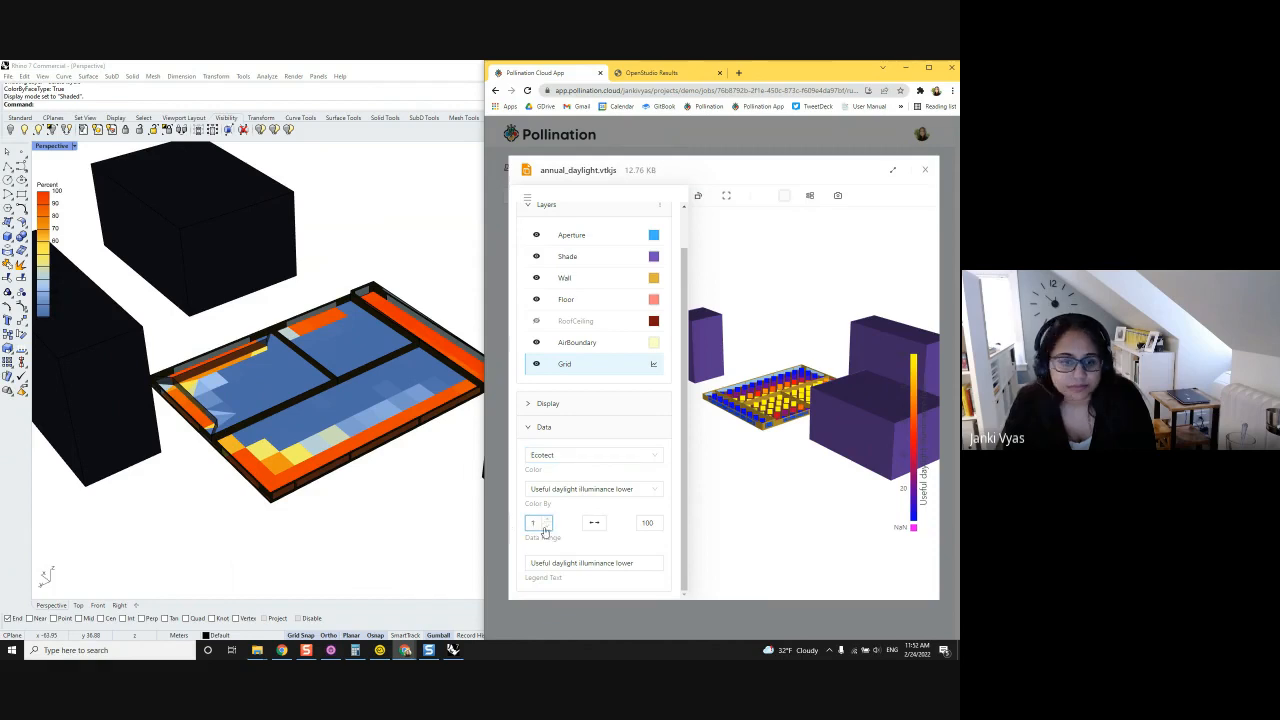
pyautogui.click(544, 527)
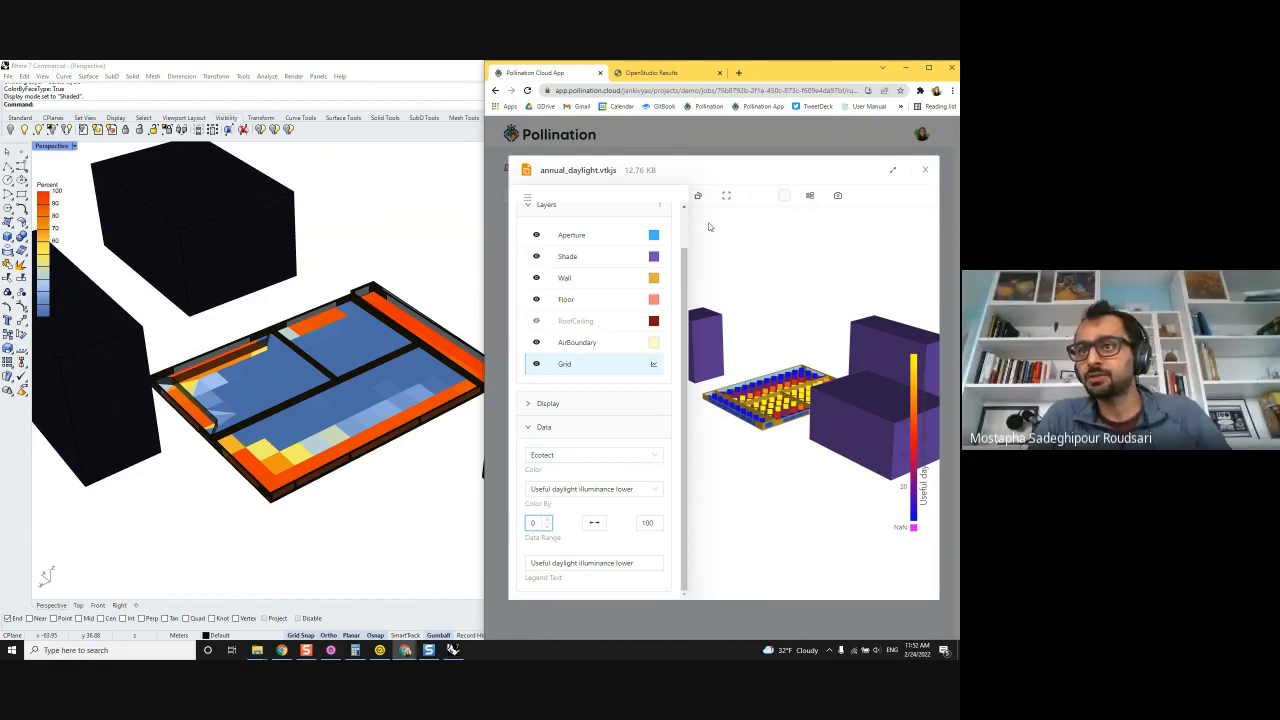
pyautogui.click(527, 198)
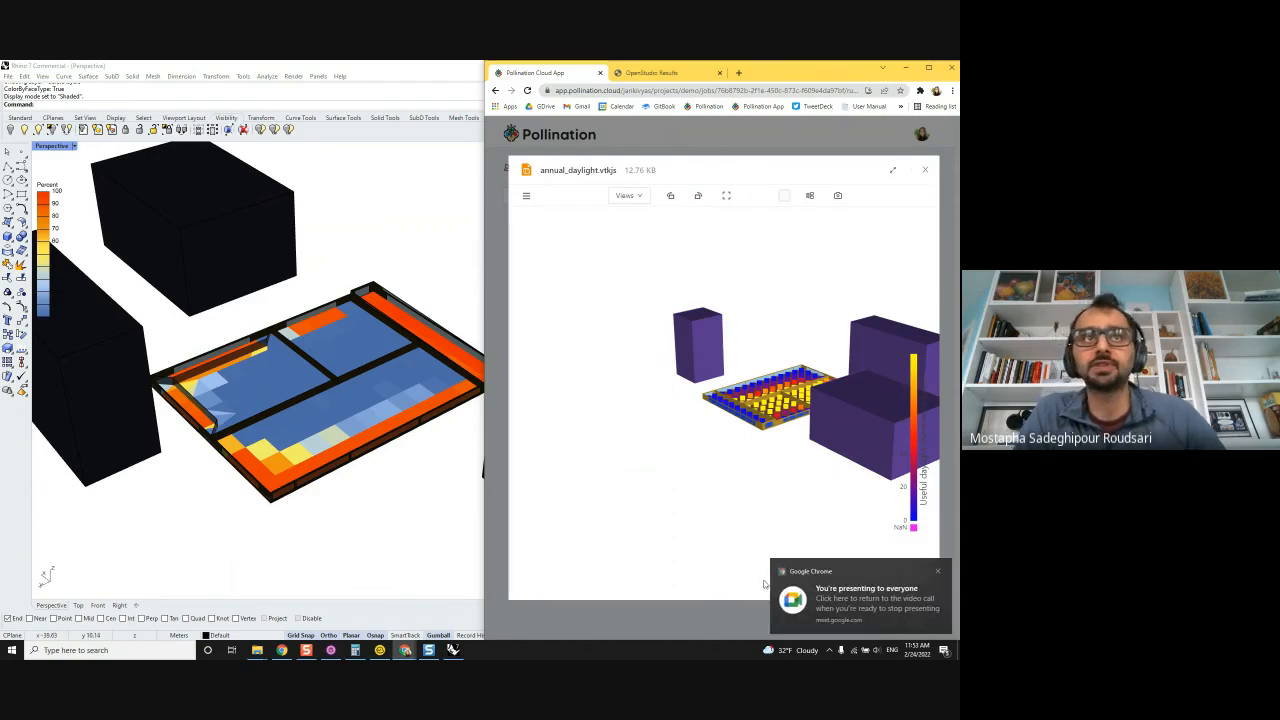
pyautogui.click(939, 572)
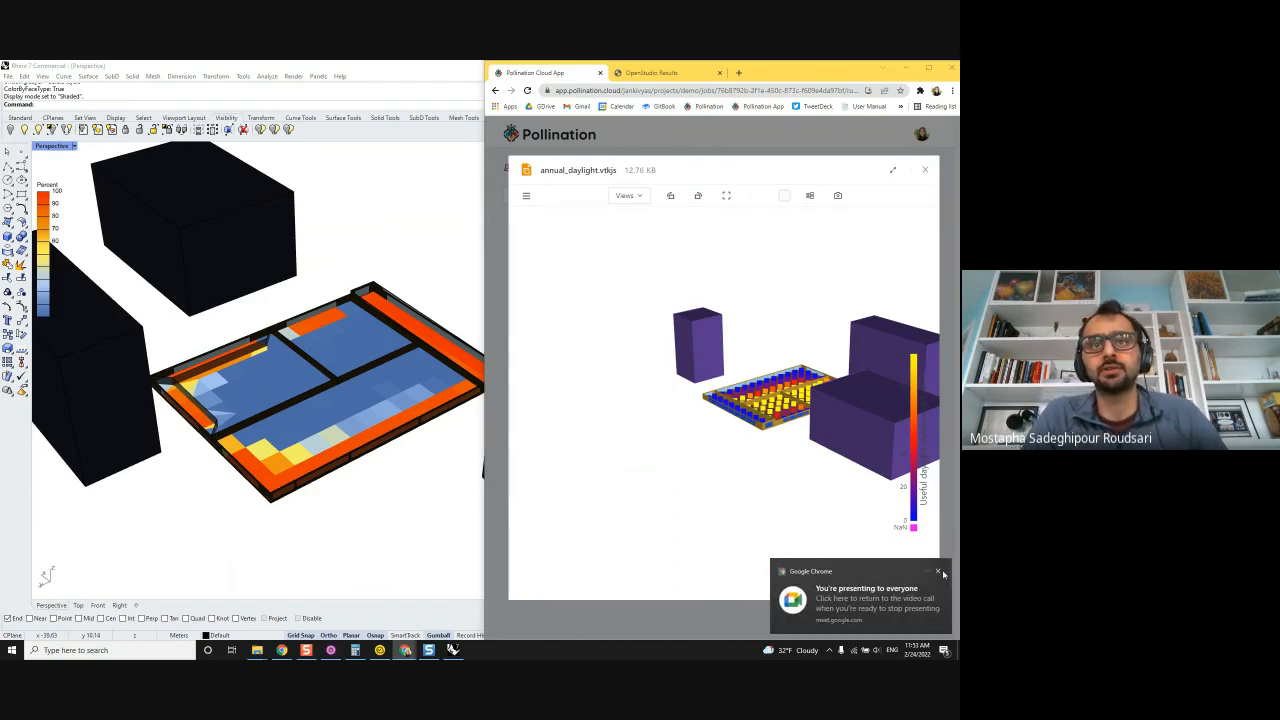
# Switch to Rhino, open the room properties of Bedroom 2, and bring up the list of available construction sets.
pyautogui.click(910, 67)
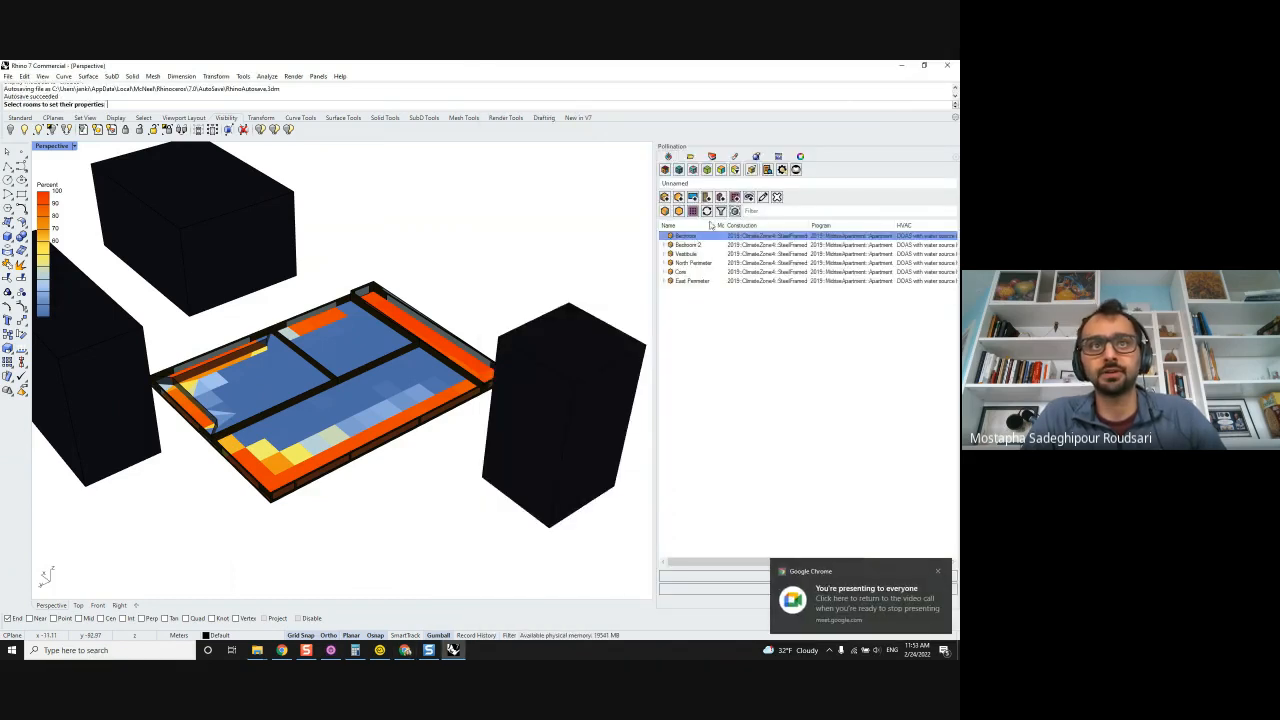
pyautogui.click(763, 197)
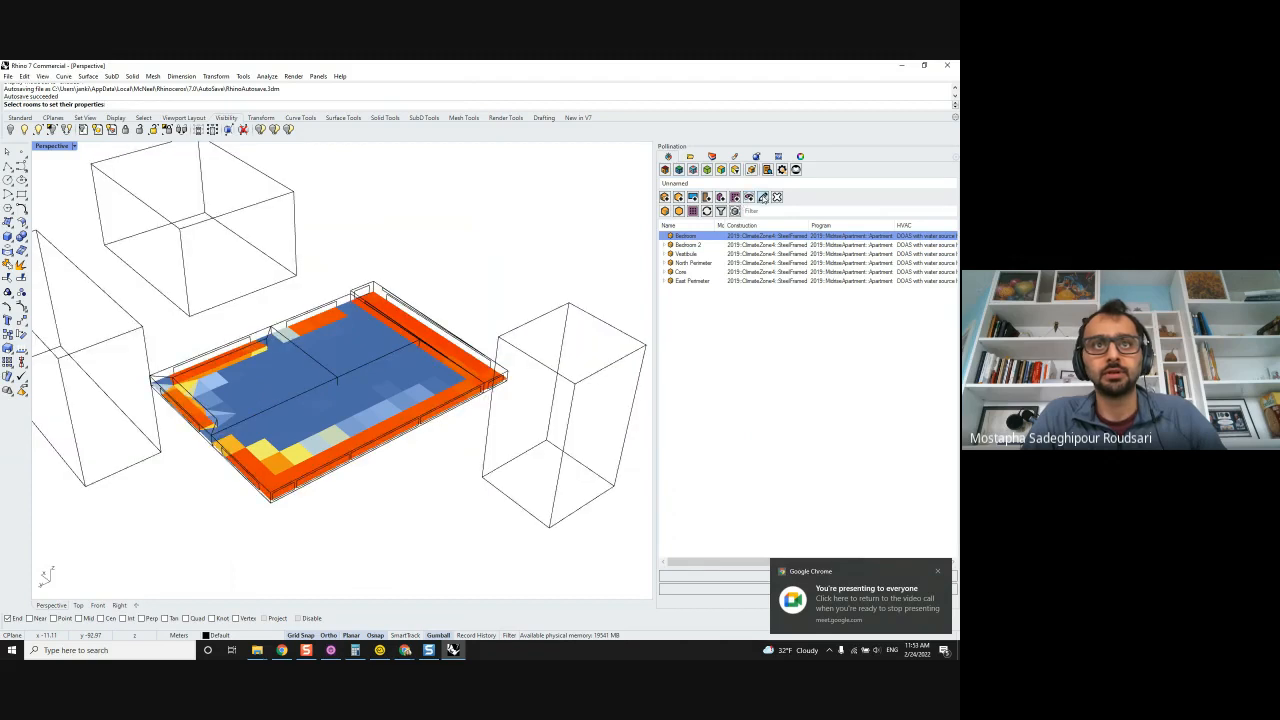
pyautogui.press('Escape')
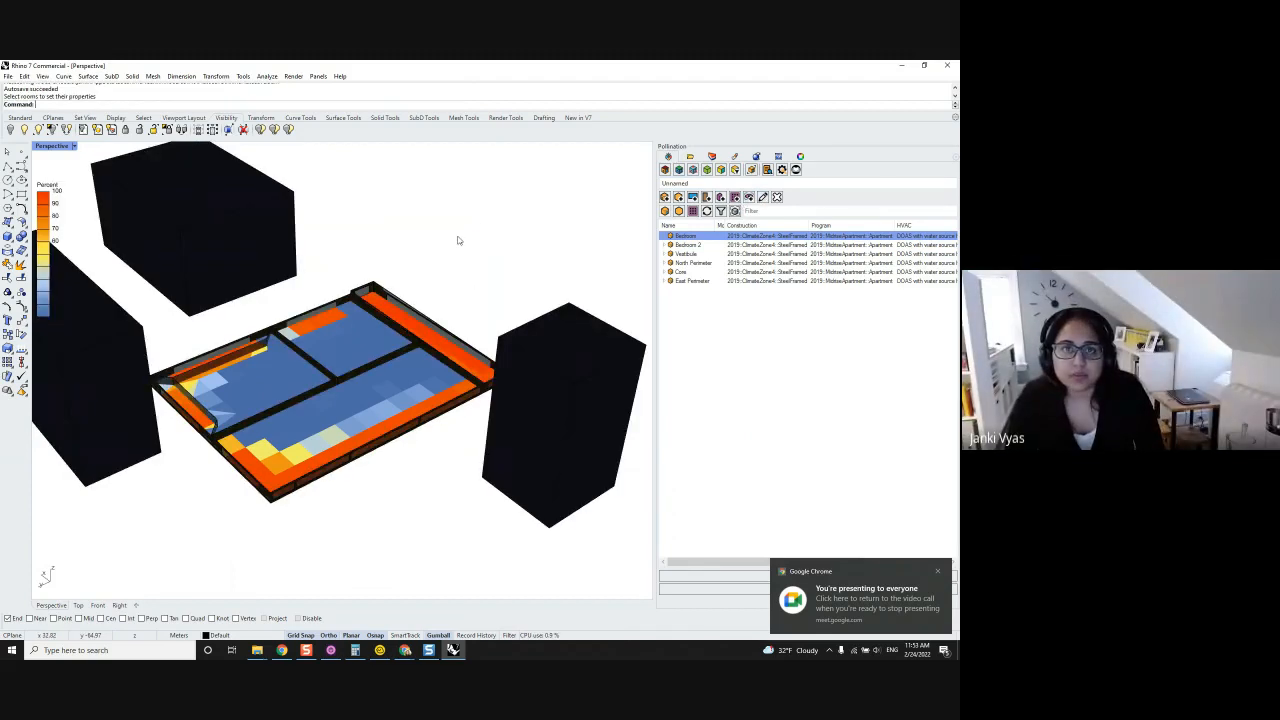
pyautogui.click(355, 288)
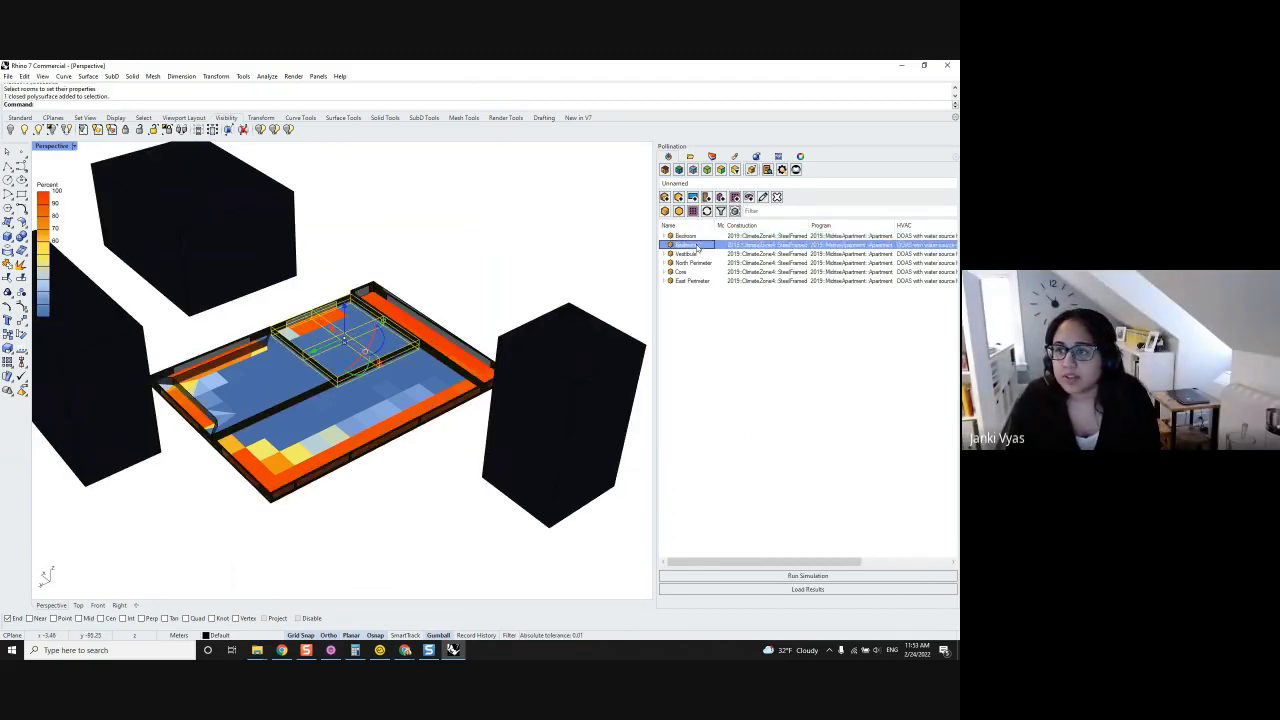
pyautogui.doubleClick(697, 246)
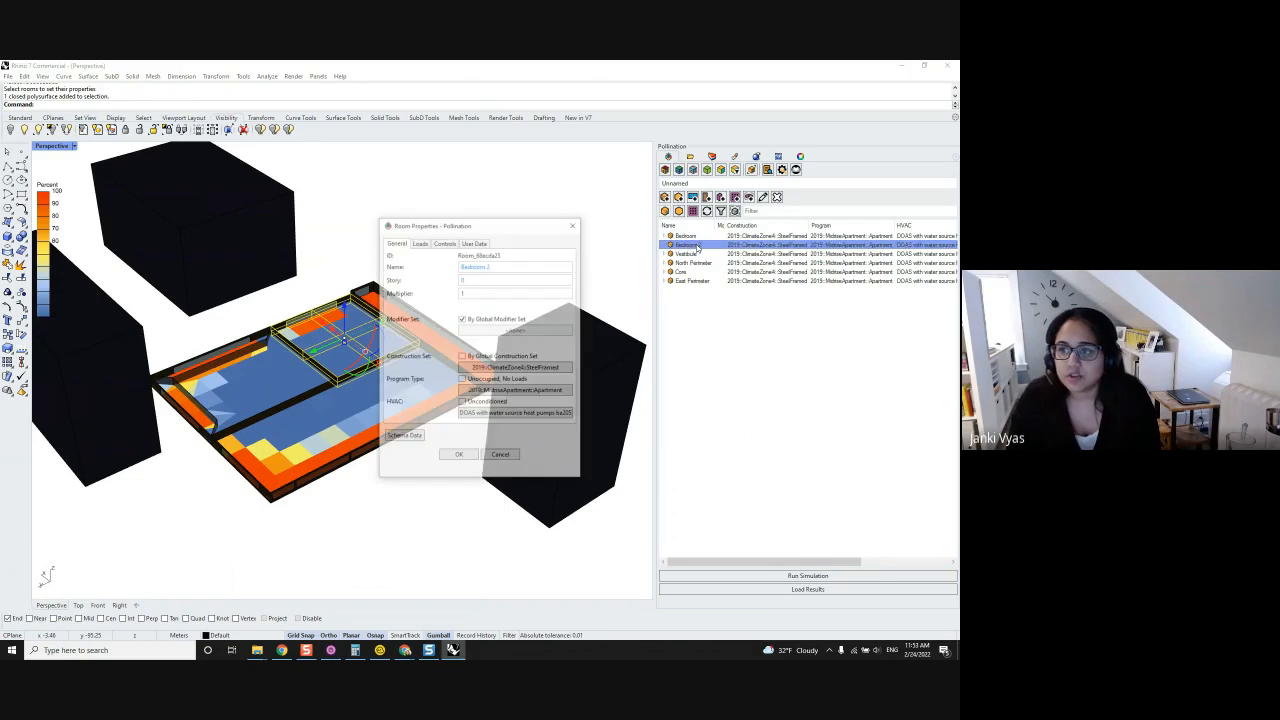
pyautogui.click(488, 368)
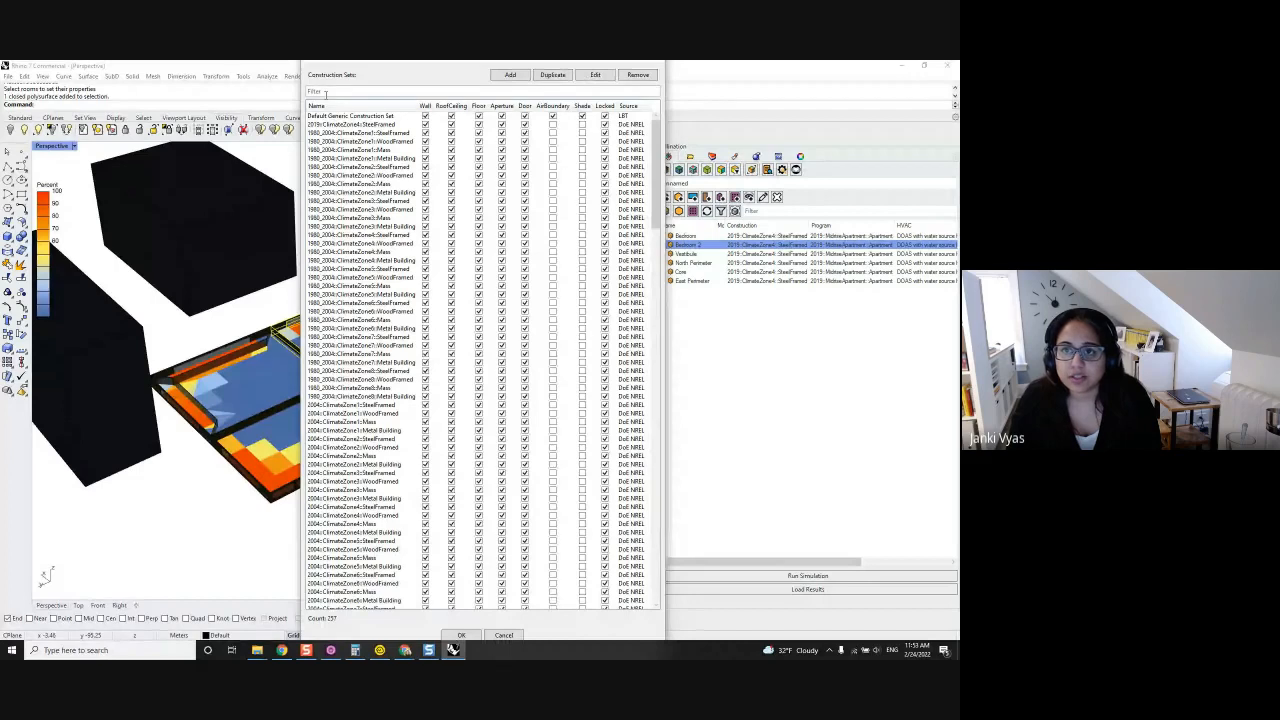
# Duplicate the 2019::ClimateZone4::SteelFramed construction set and name the copy 2019::ClimateZone4::SteelFramed_Custom.
pyautogui.click(351, 125)
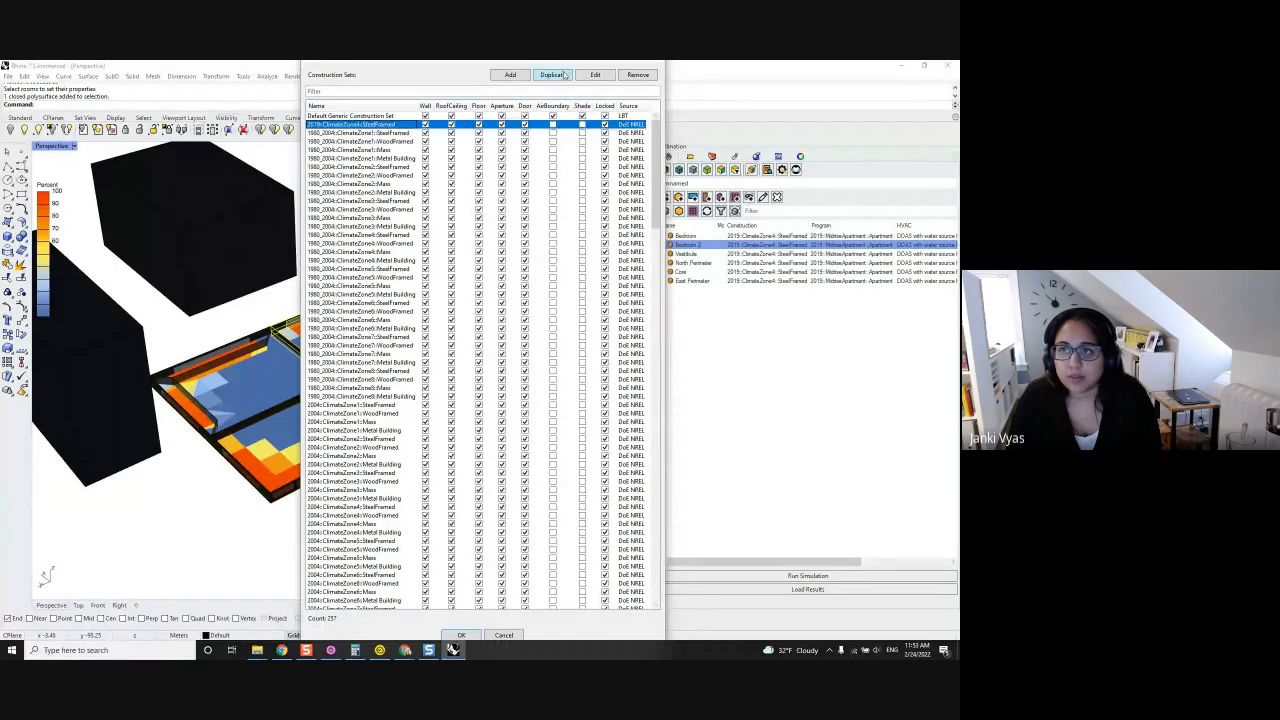
pyautogui.click(596, 76)
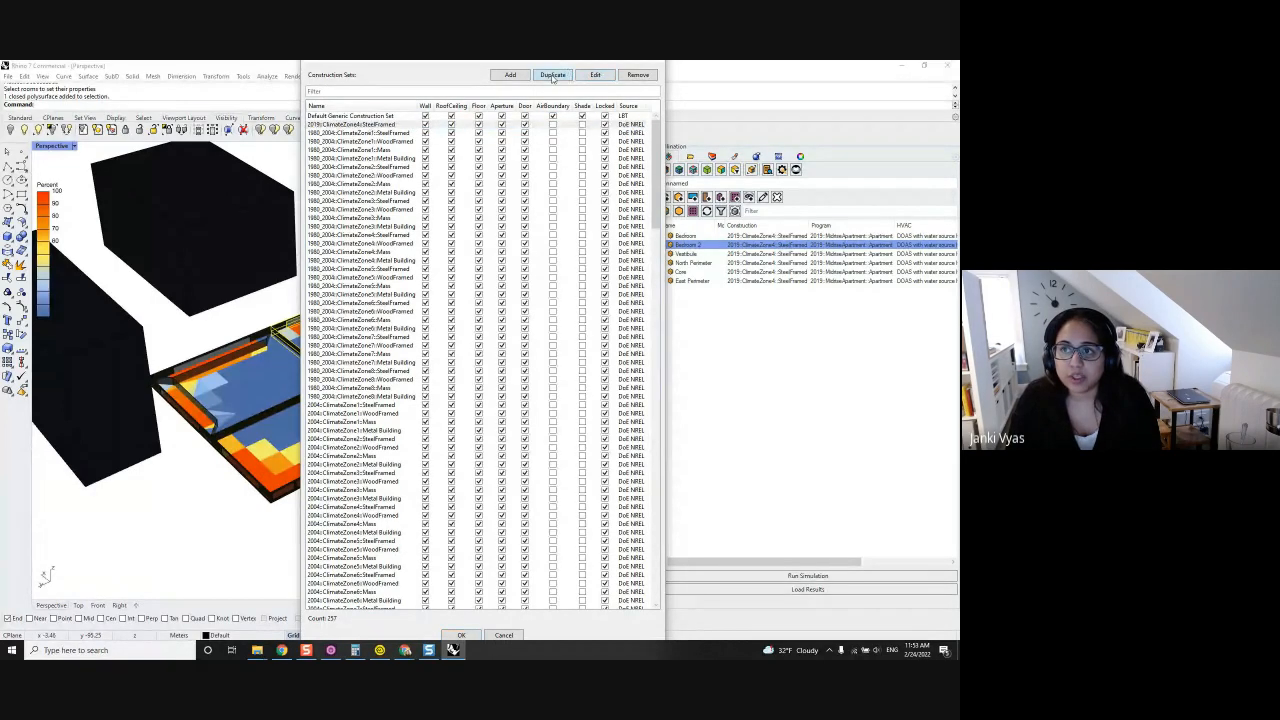
pyautogui.click(553, 76)
pyautogui.moveTo(501, 209); pyautogui.dragTo(486, 207)
pyautogui.write('Custom')
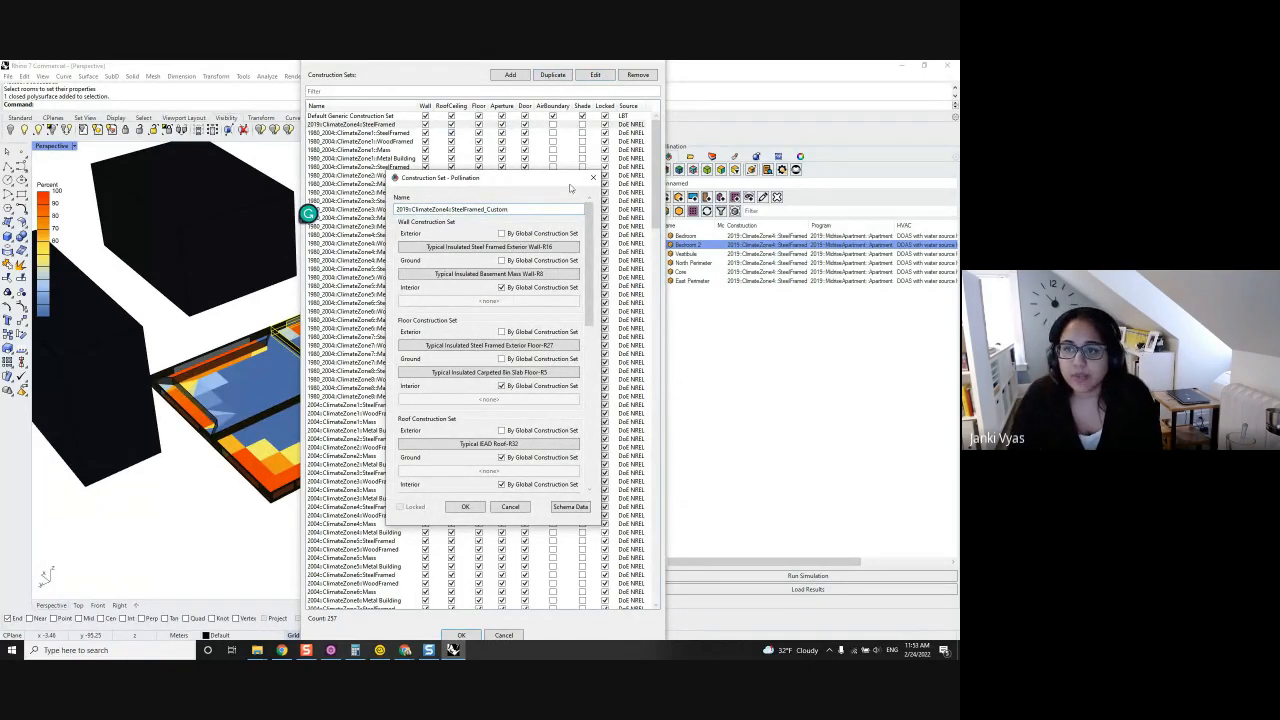
# Browse the constructions available for the custom set's exterior wall, and close the list without choosing one.
pyautogui.click(507, 247)
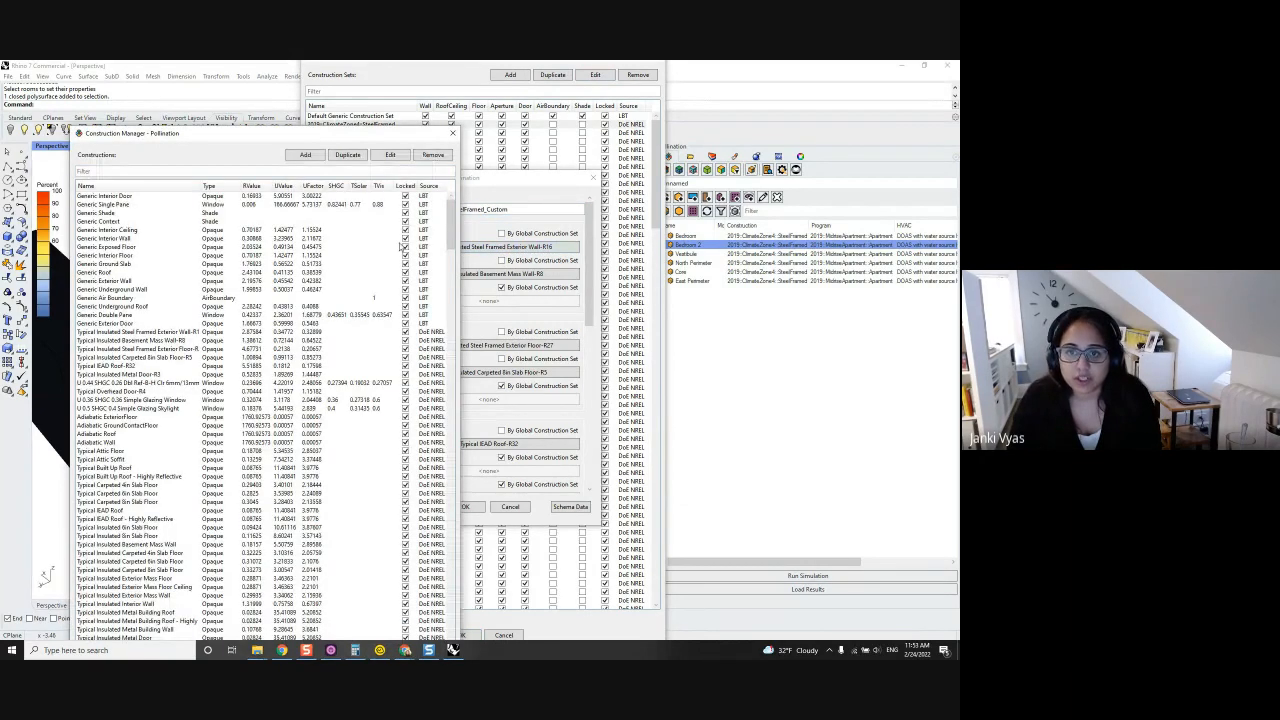
pyautogui.click(148, 213)
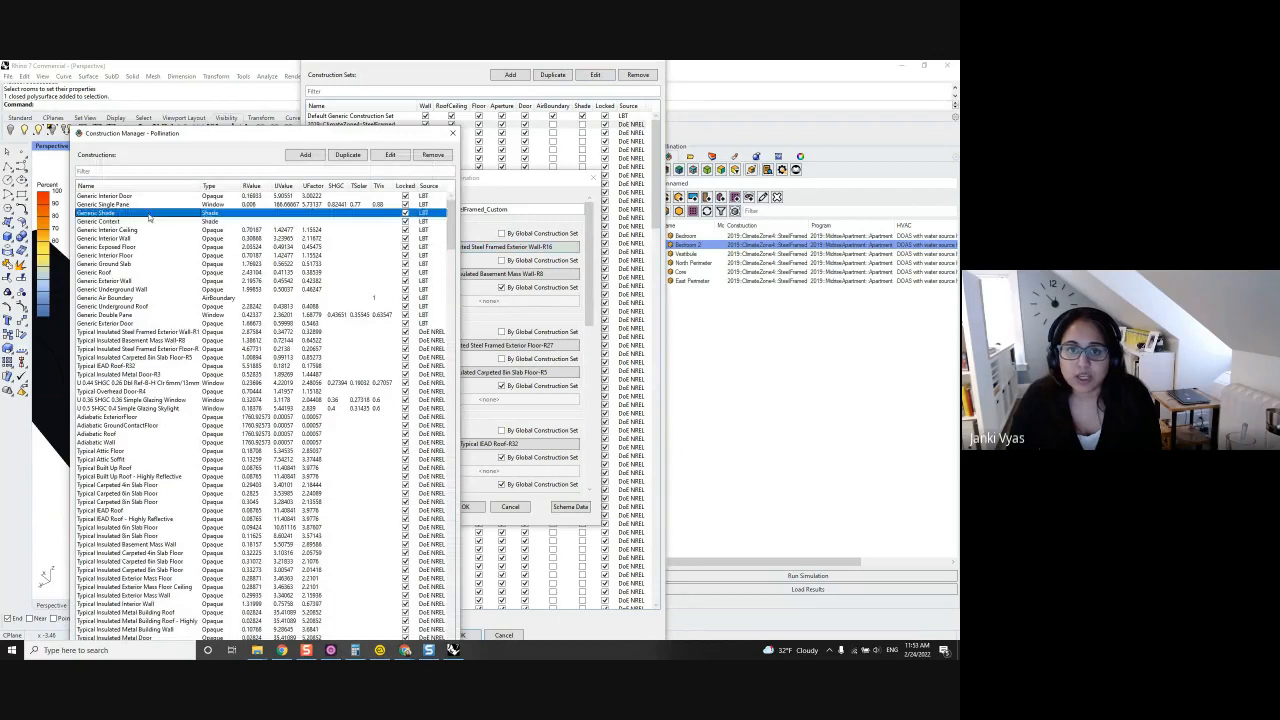
pyautogui.scroll(-8, 145, 280)
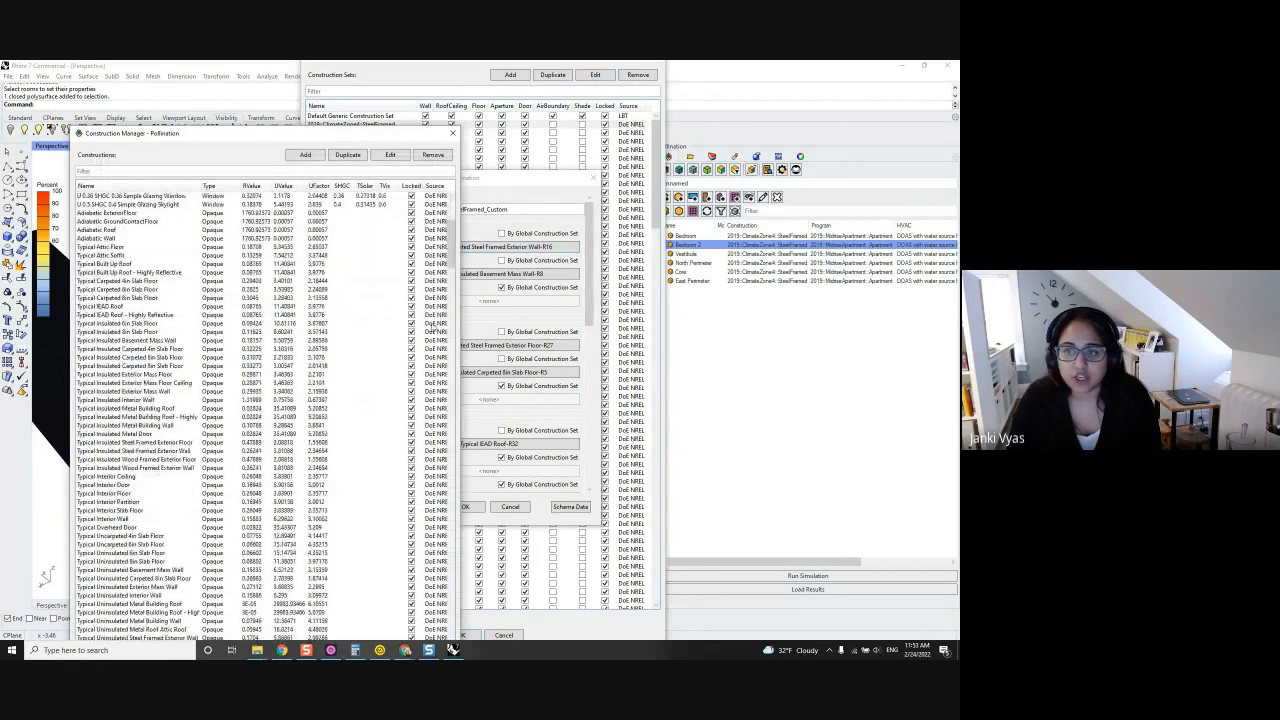
pyautogui.click(452, 133)
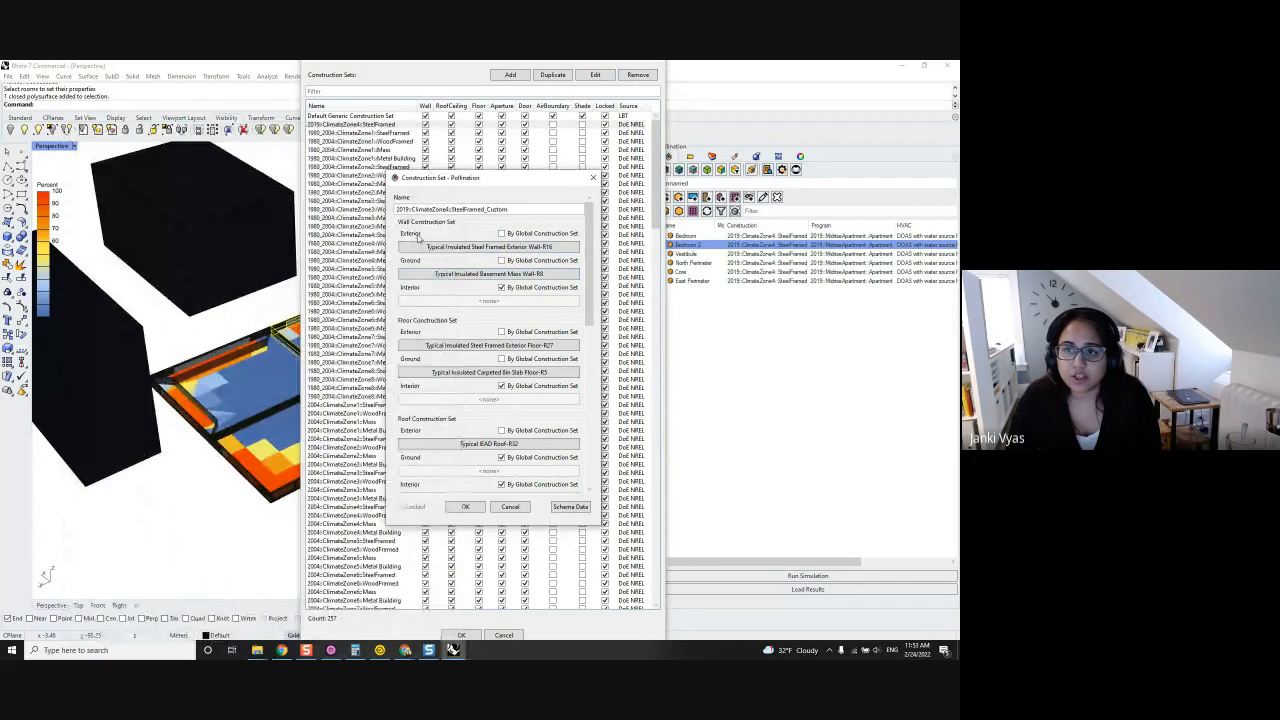
pyautogui.click(484, 253)
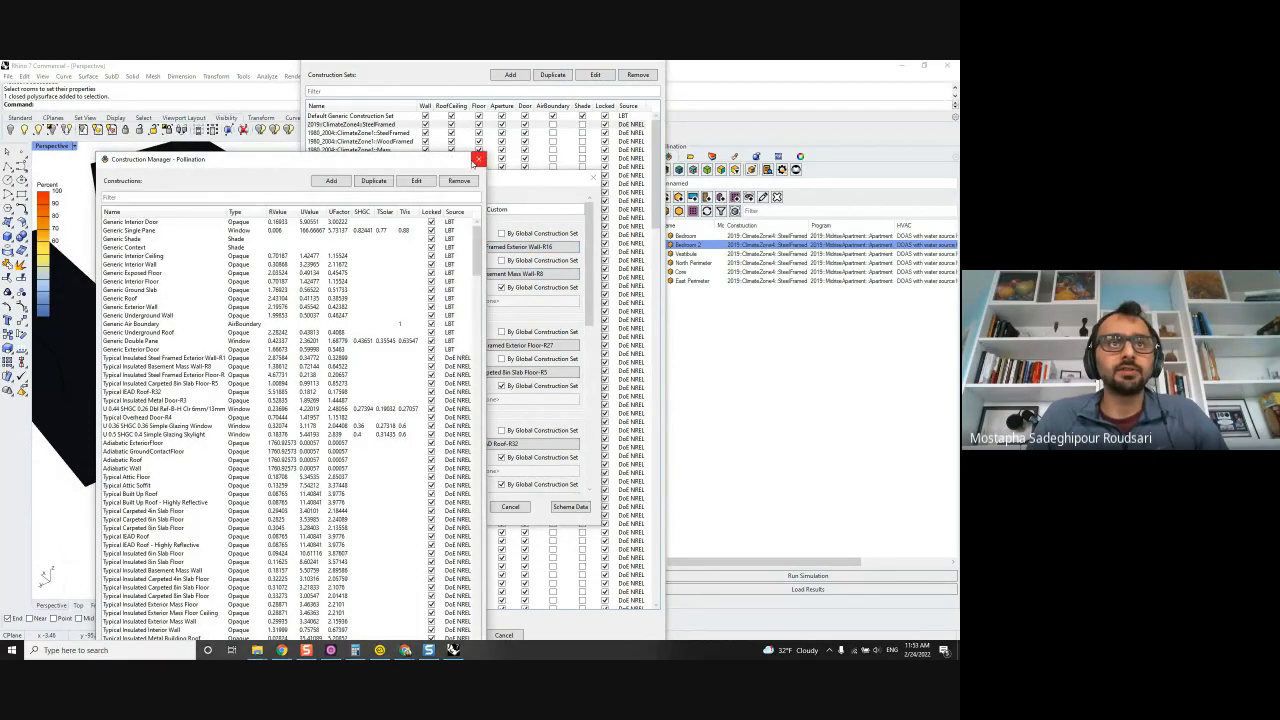
pyautogui.click(476, 160)
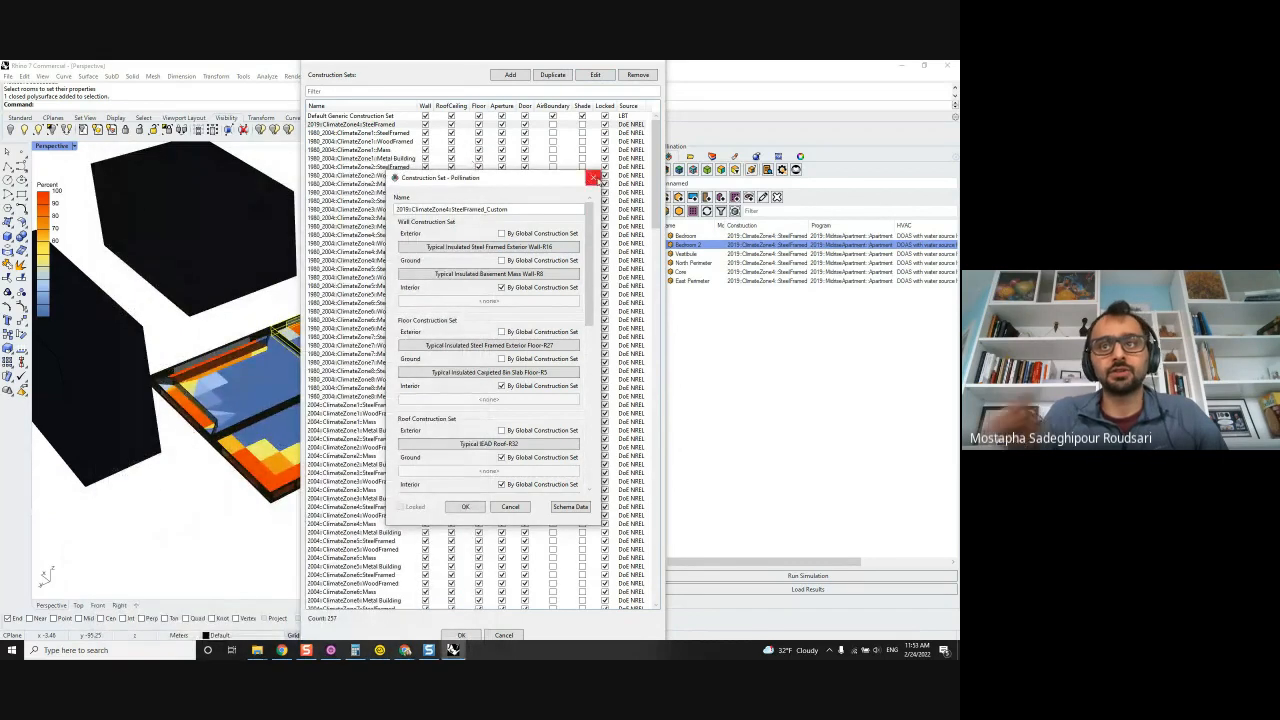
# Discard the custom construction set, and cancel the construction set selection and Bedroom 2's room properties.
pyautogui.click(592, 177)
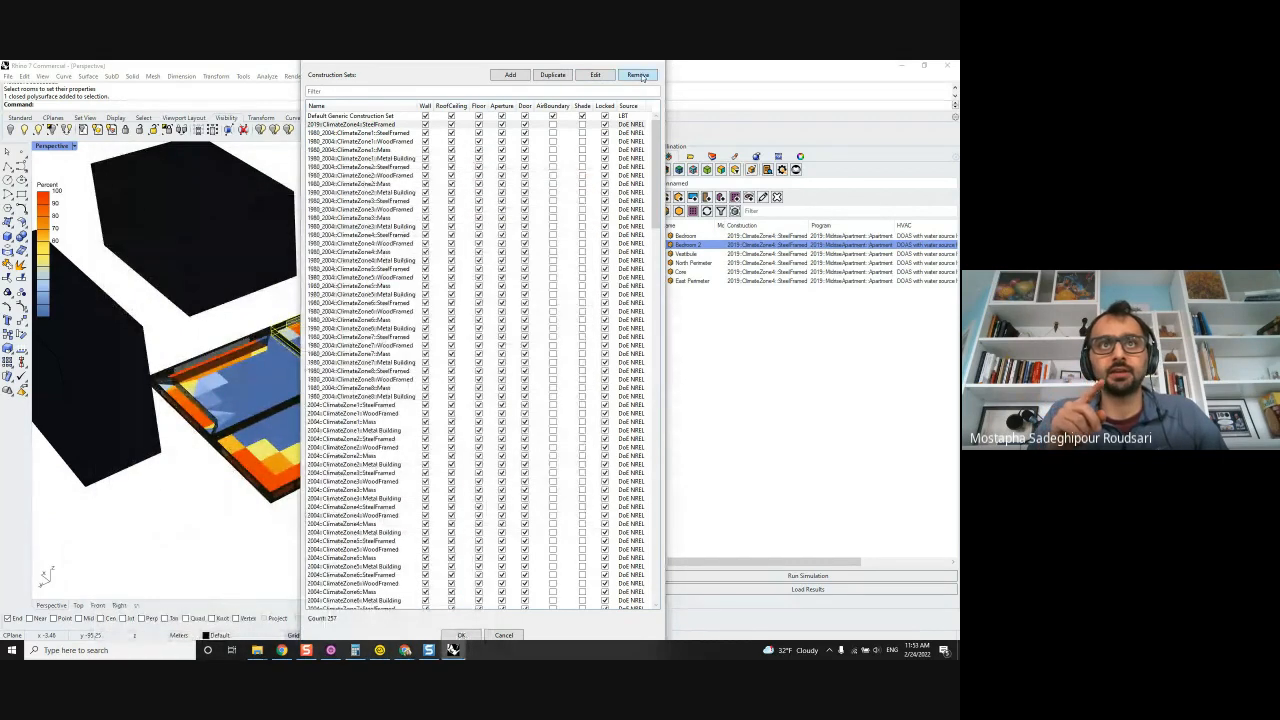
pyautogui.moveTo(354, 64); pyautogui.dragTo(398, 183)
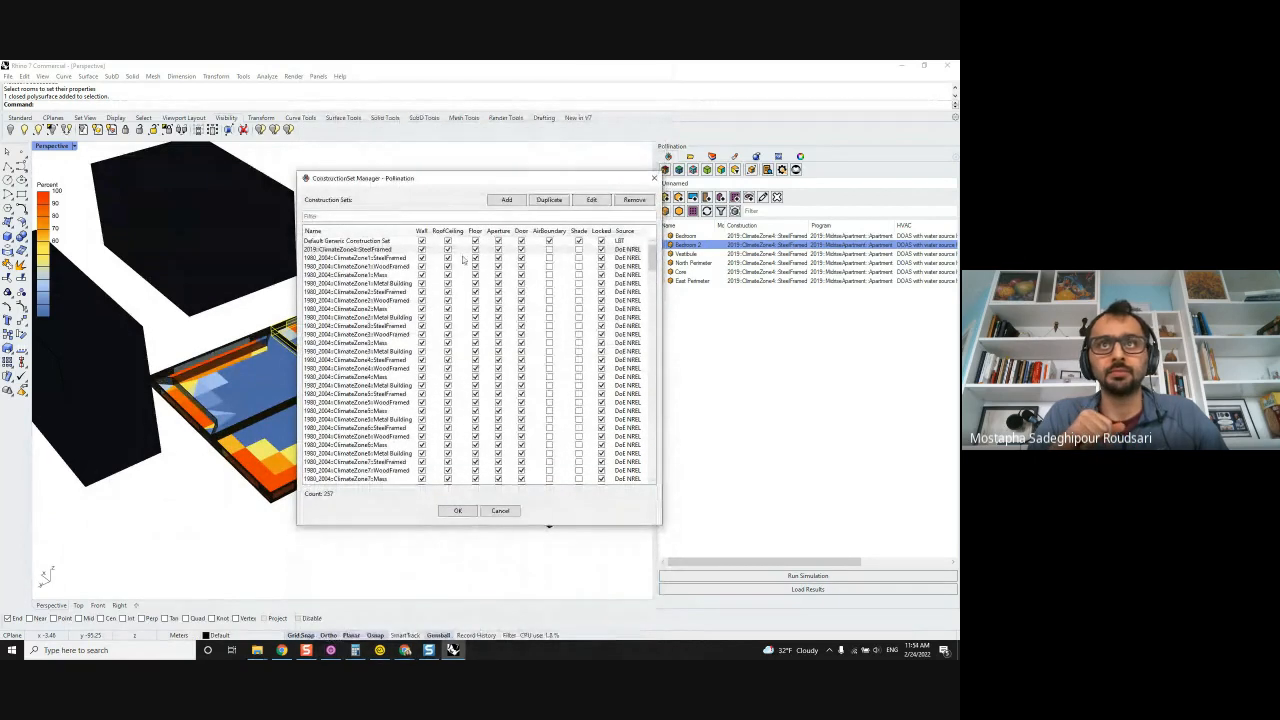
pyautogui.click(508, 512)
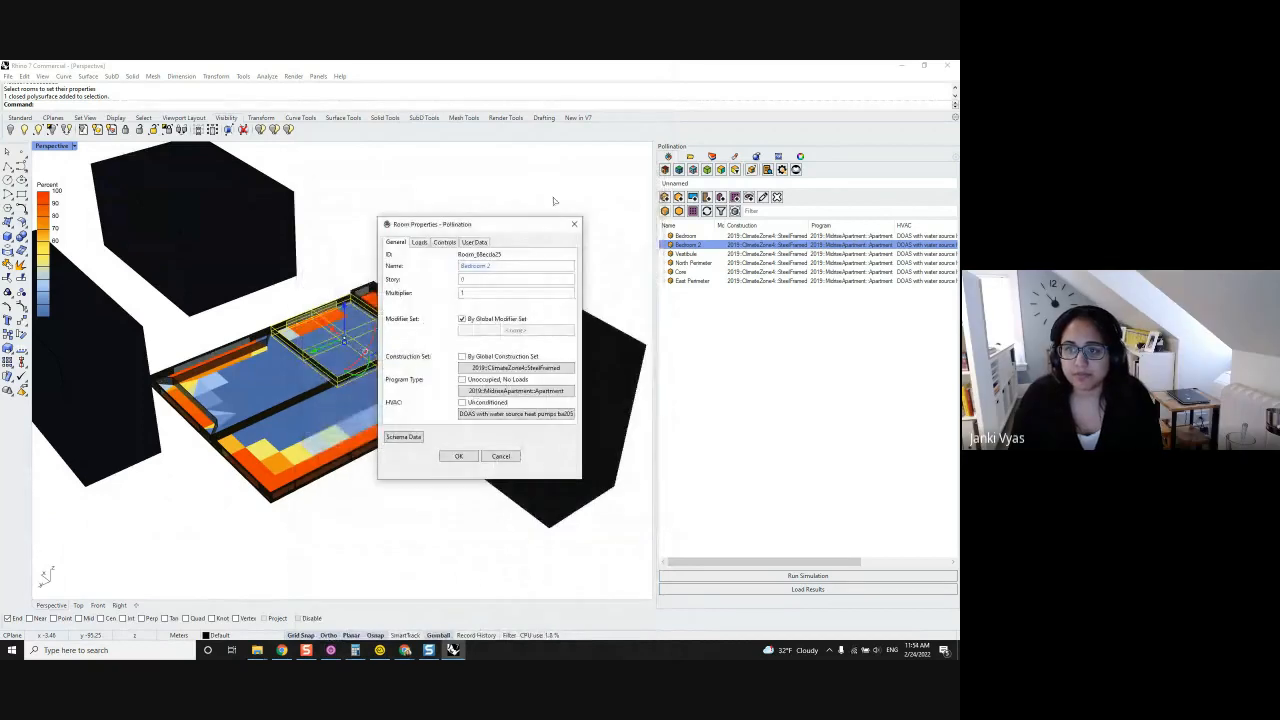
pyautogui.click(575, 224)
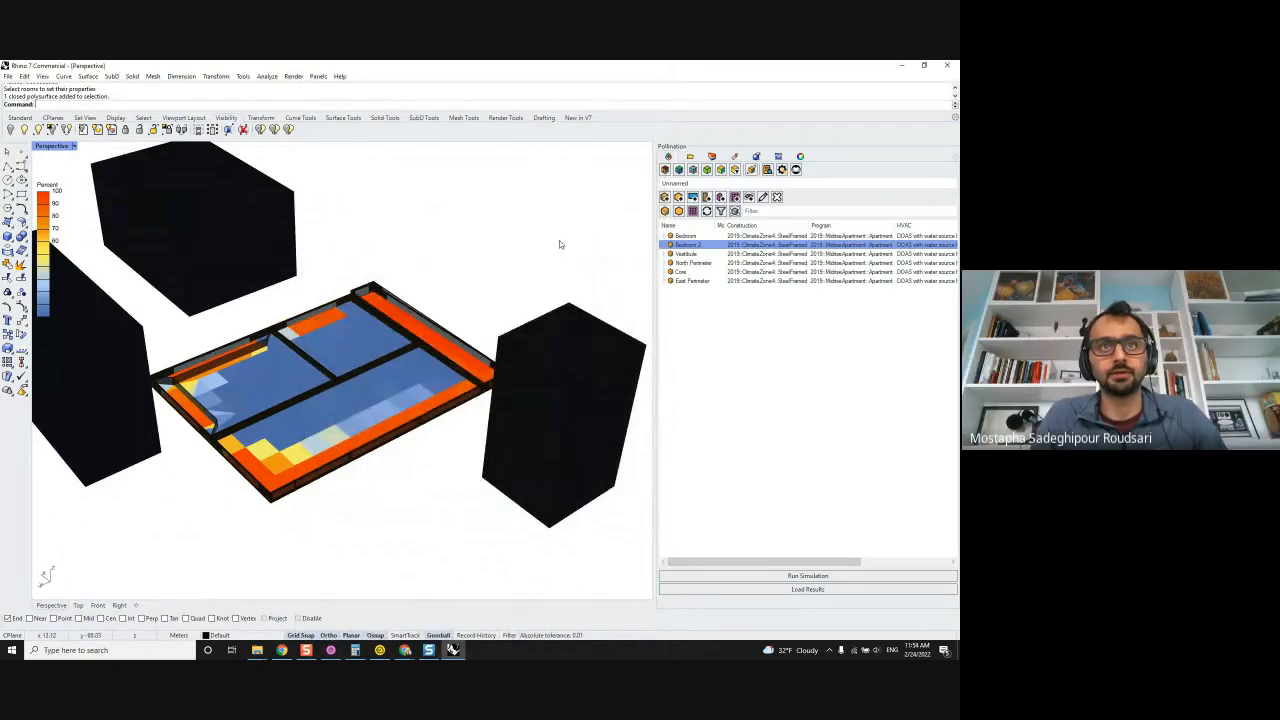
# Select Bedroom 2's exterior wall, expand the room's list of faces, and open the properties of its second face.
pyautogui.click(280, 327)
pyautogui.click(318, 357)
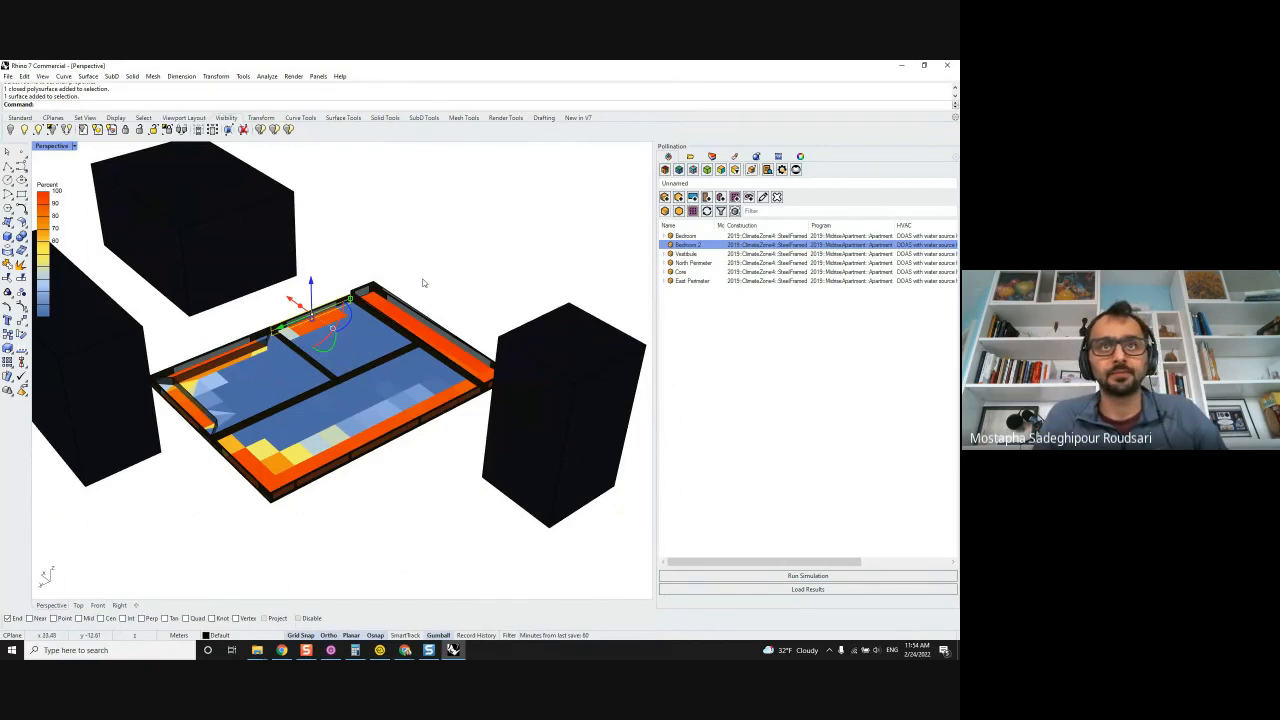
pyautogui.click(680, 212)
pyautogui.click(665, 212)
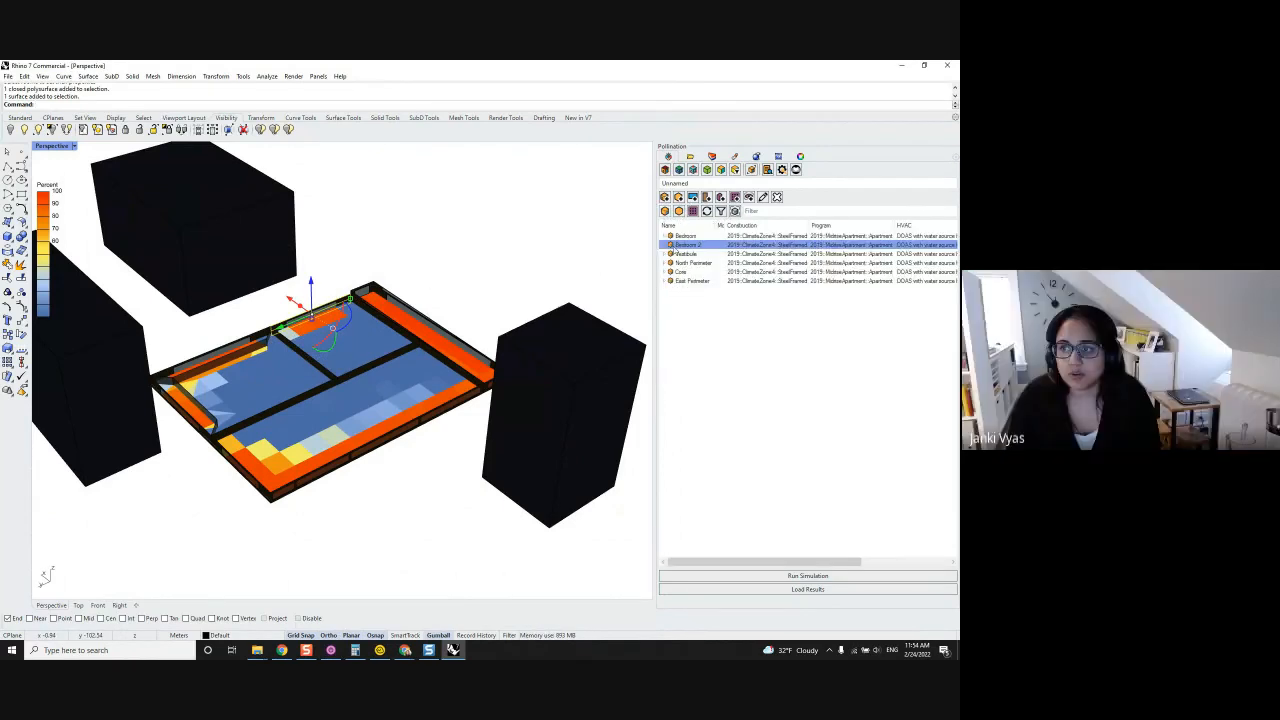
pyautogui.click(664, 245)
pyautogui.click(690, 271)
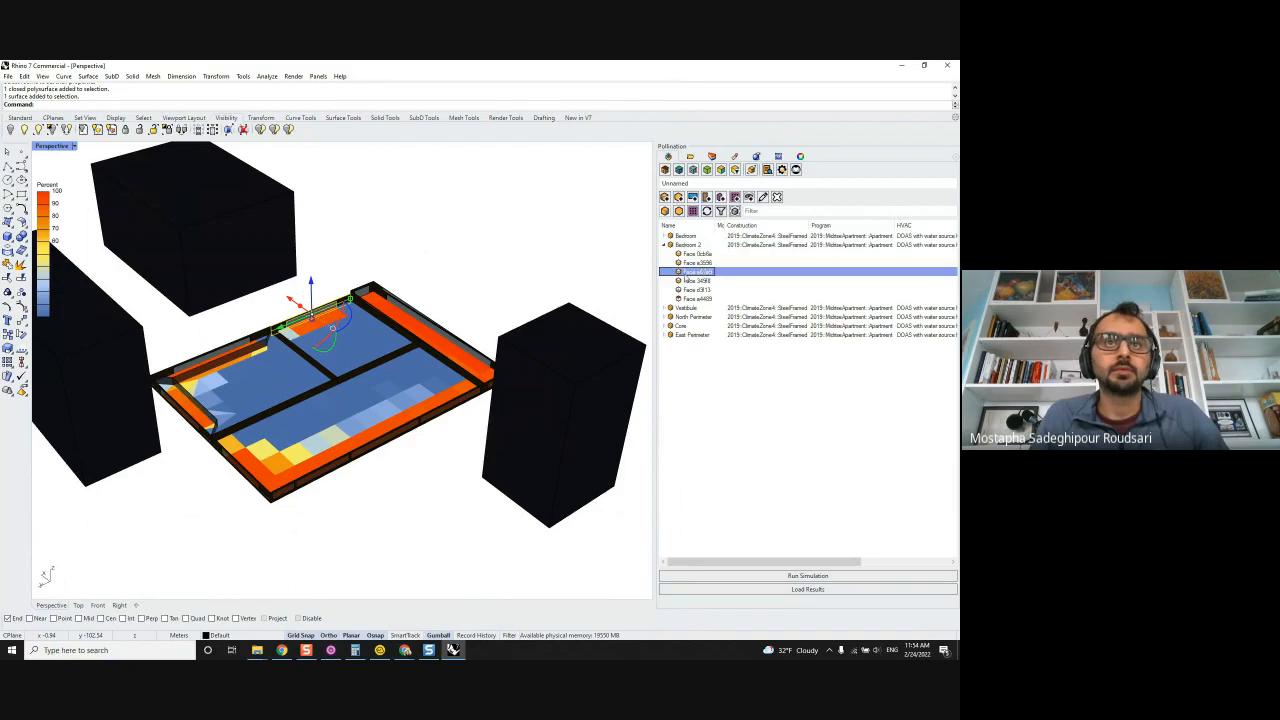
pyautogui.click(690, 262)
pyautogui.doubleClick(692, 263)
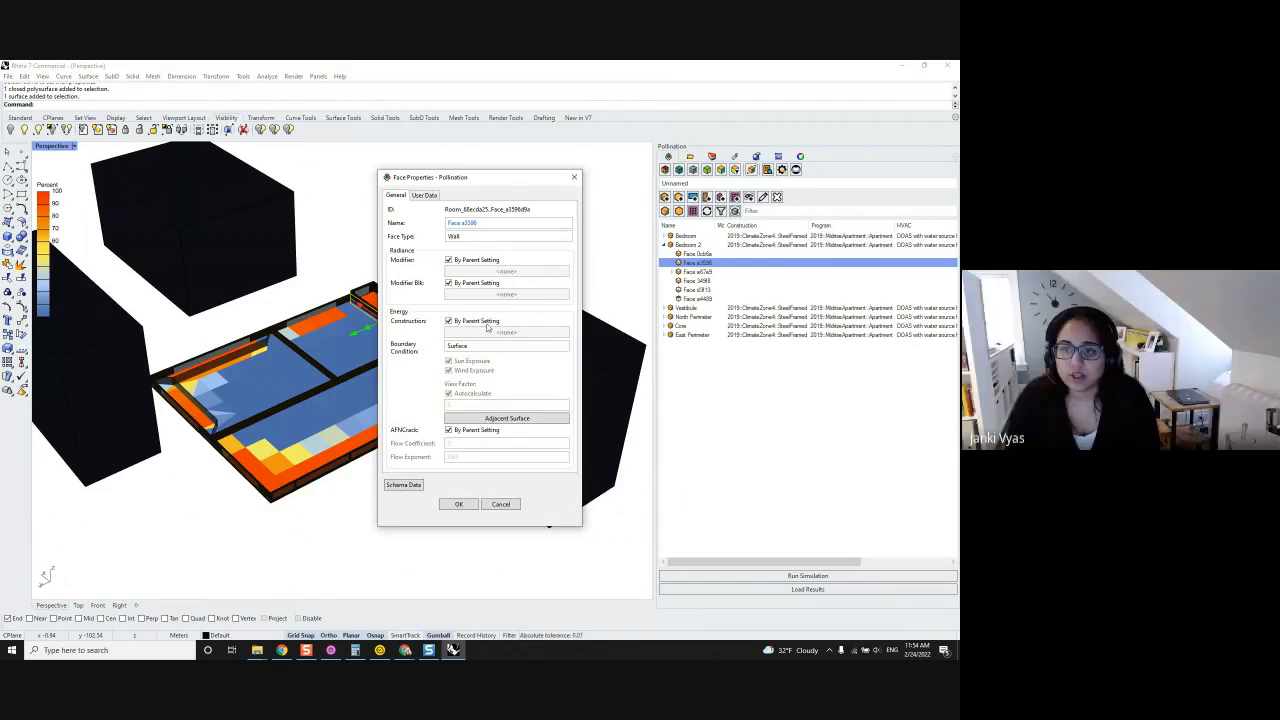
# Turn off By Parent Setting for the face's energy construction, and browse the available constructions without assigning one.
pyautogui.click(448, 321)
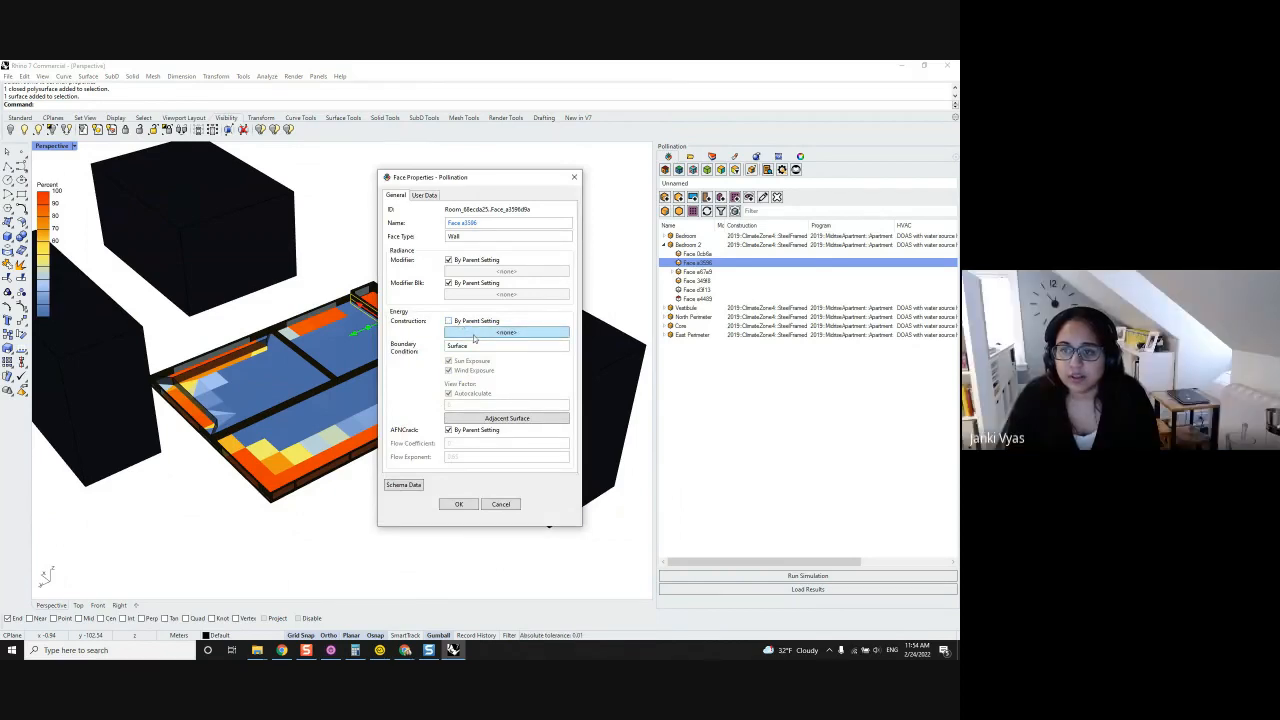
pyautogui.click(477, 334)
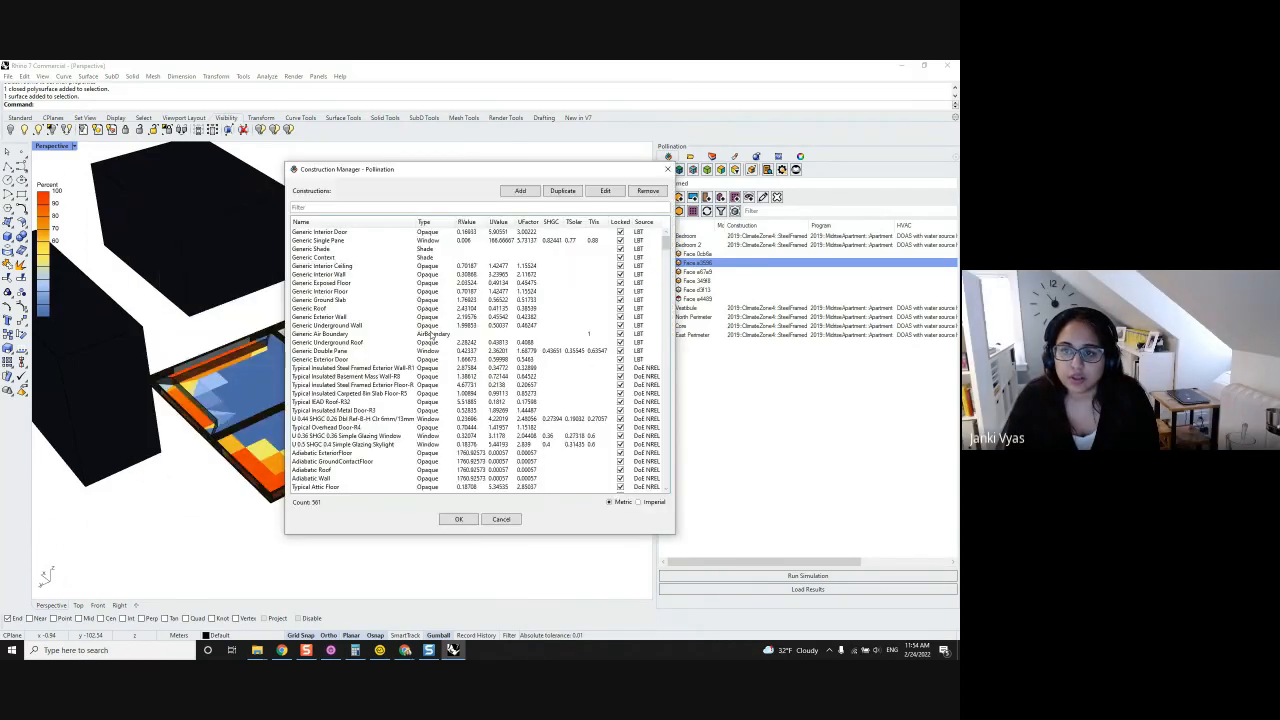
pyautogui.scroll(-9, 400, 350)
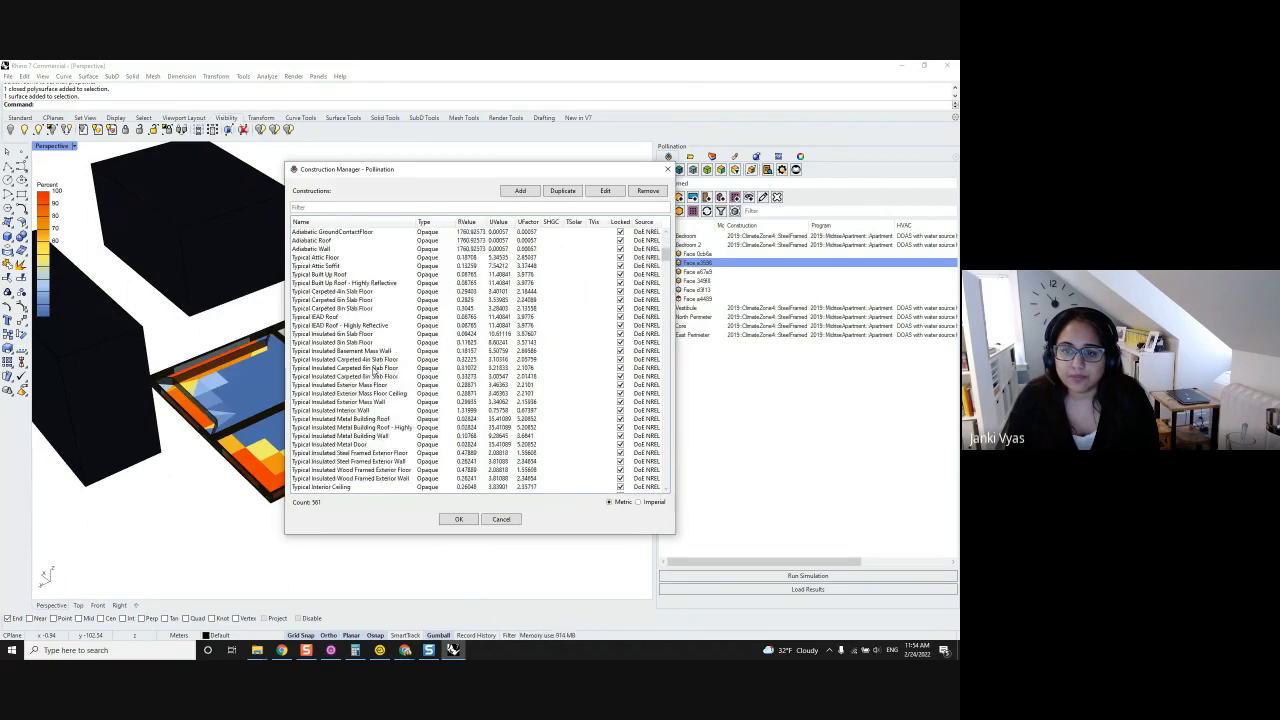
pyautogui.scroll(5, 373, 370)
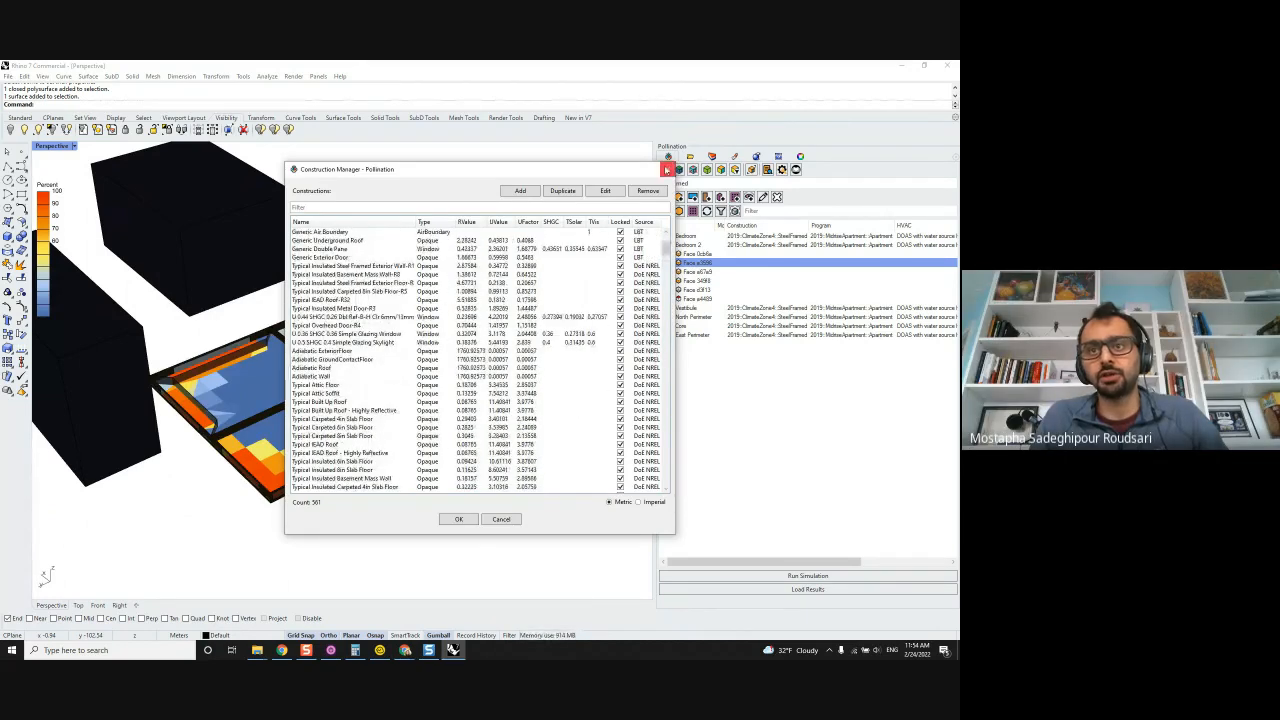
pyautogui.click(667, 170)
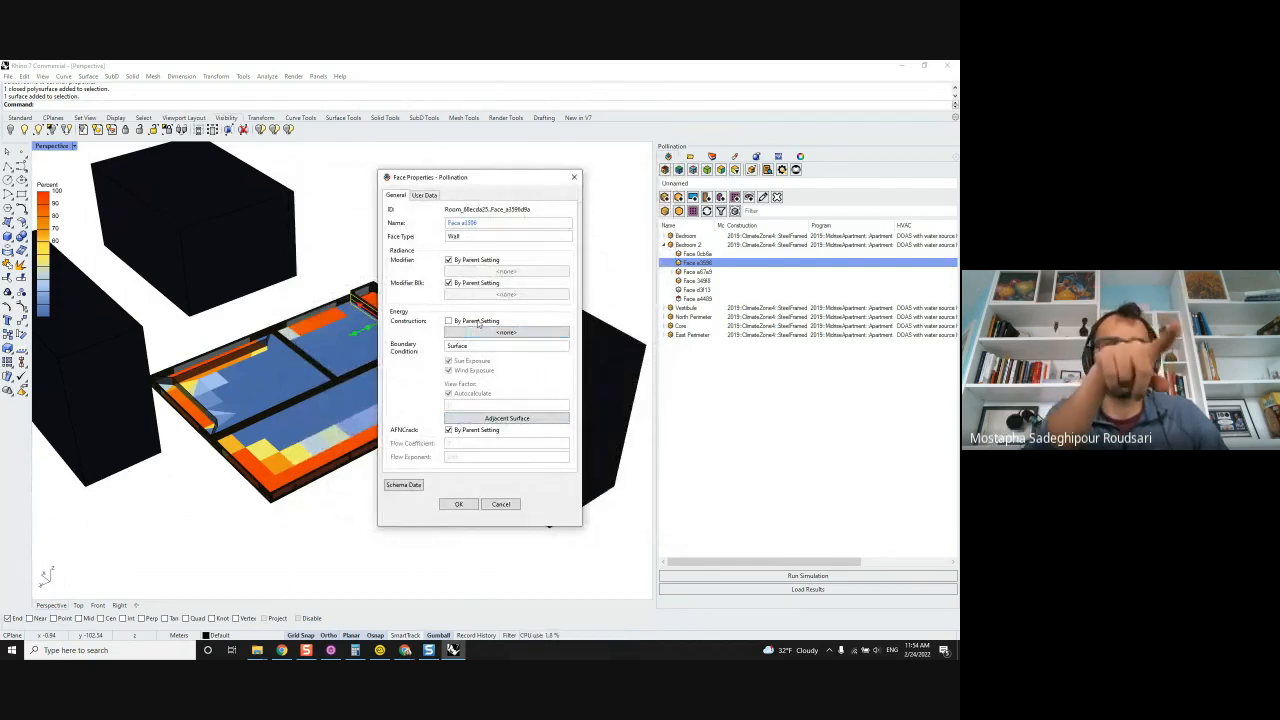
# Turn off By Parent Setting for the face's Radiance modifier, and review the available modifiers, including generic_floor_0.20 and air_boundary.
pyautogui.click(449, 260)
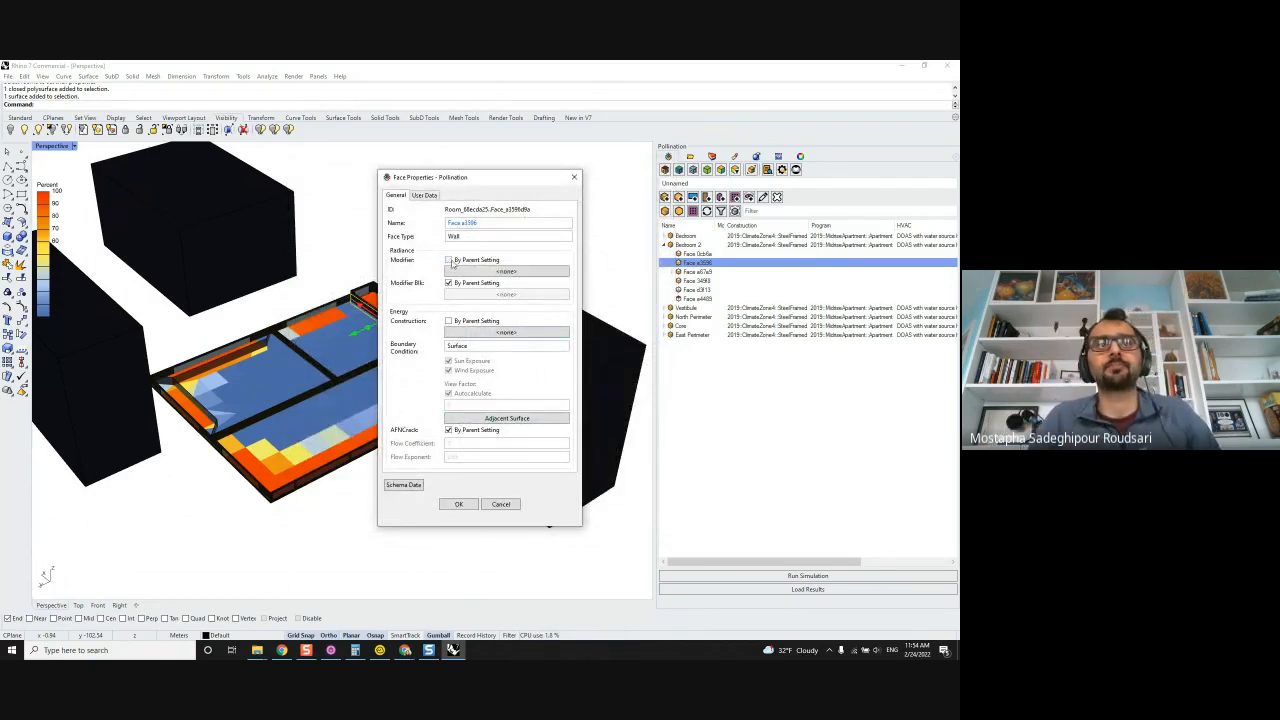
pyautogui.click(476, 272)
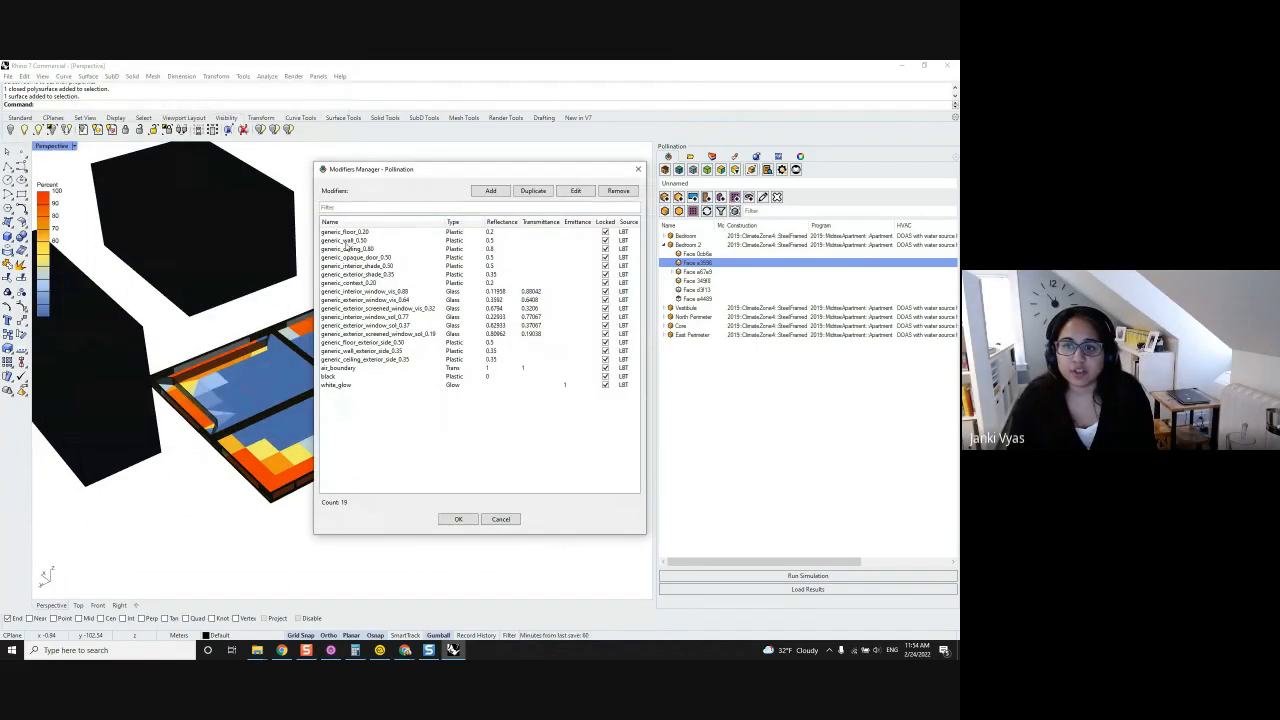
pyautogui.click(395, 233)
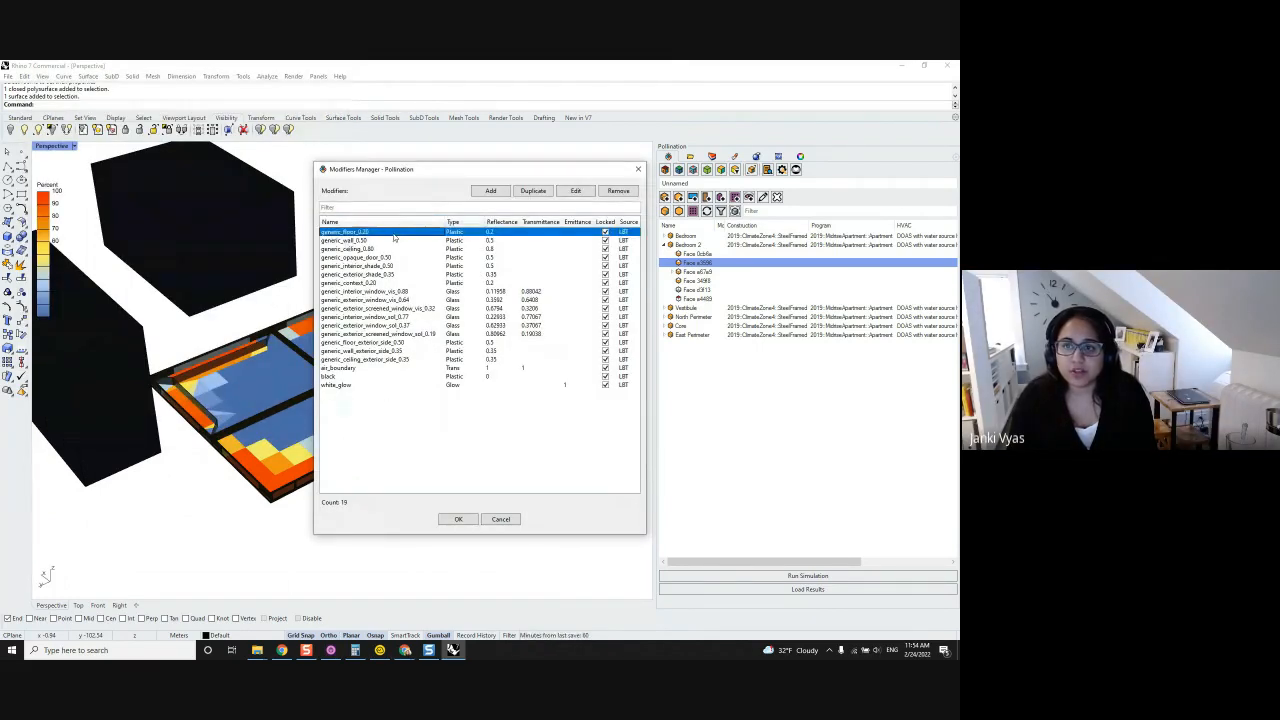
pyautogui.click(381, 369)
# Start a new Plastic modifier to view its parameters, and cancel it and the modifier selection.
pyautogui.click(501, 193)
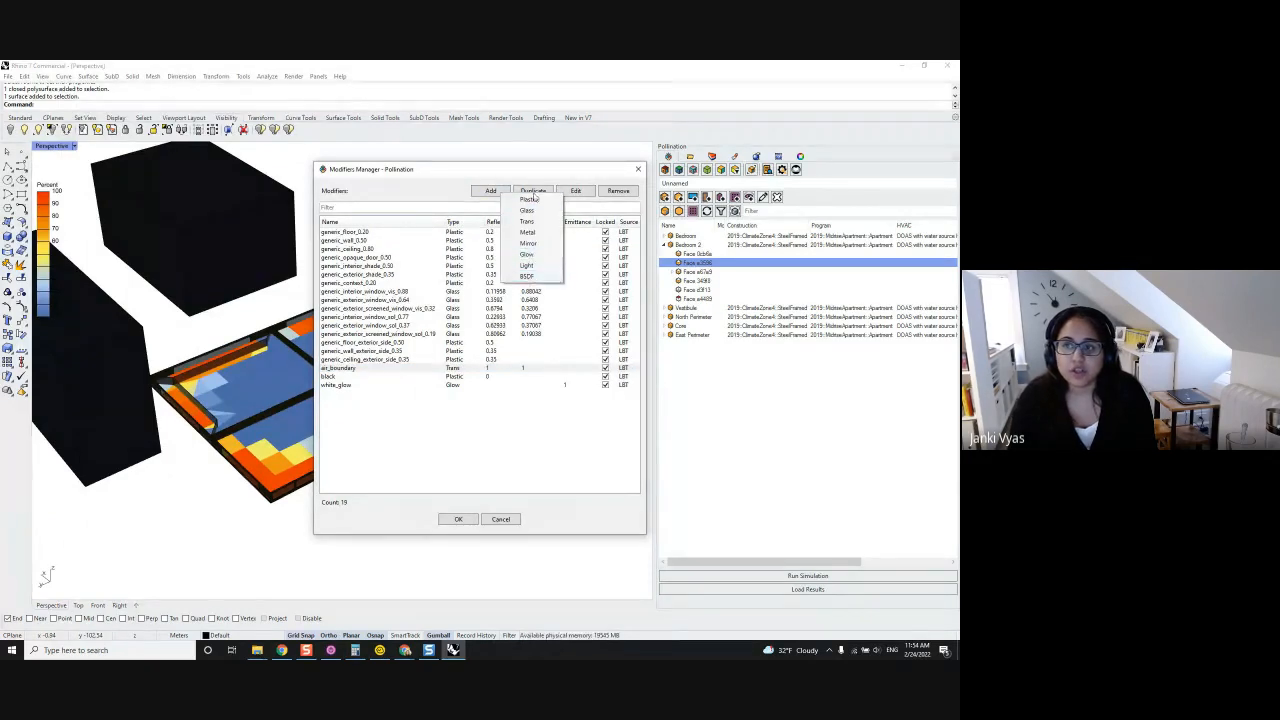
pyautogui.click(529, 200)
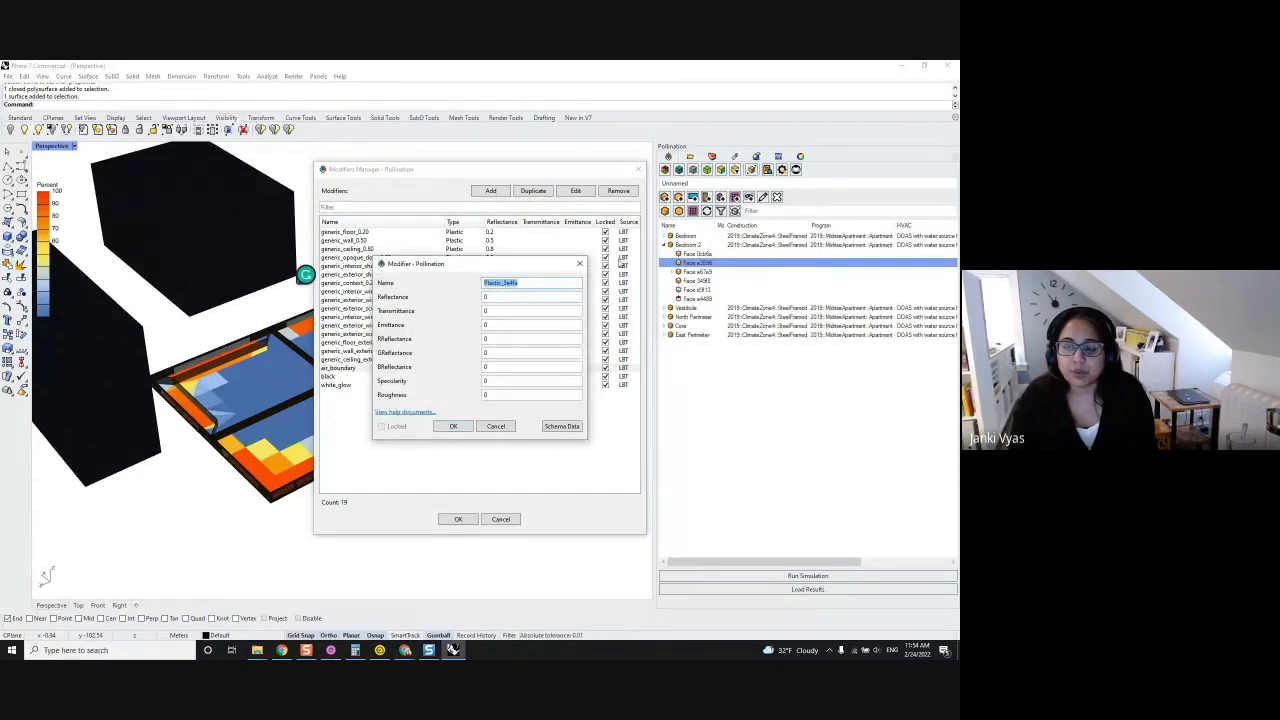
pyautogui.click(579, 263)
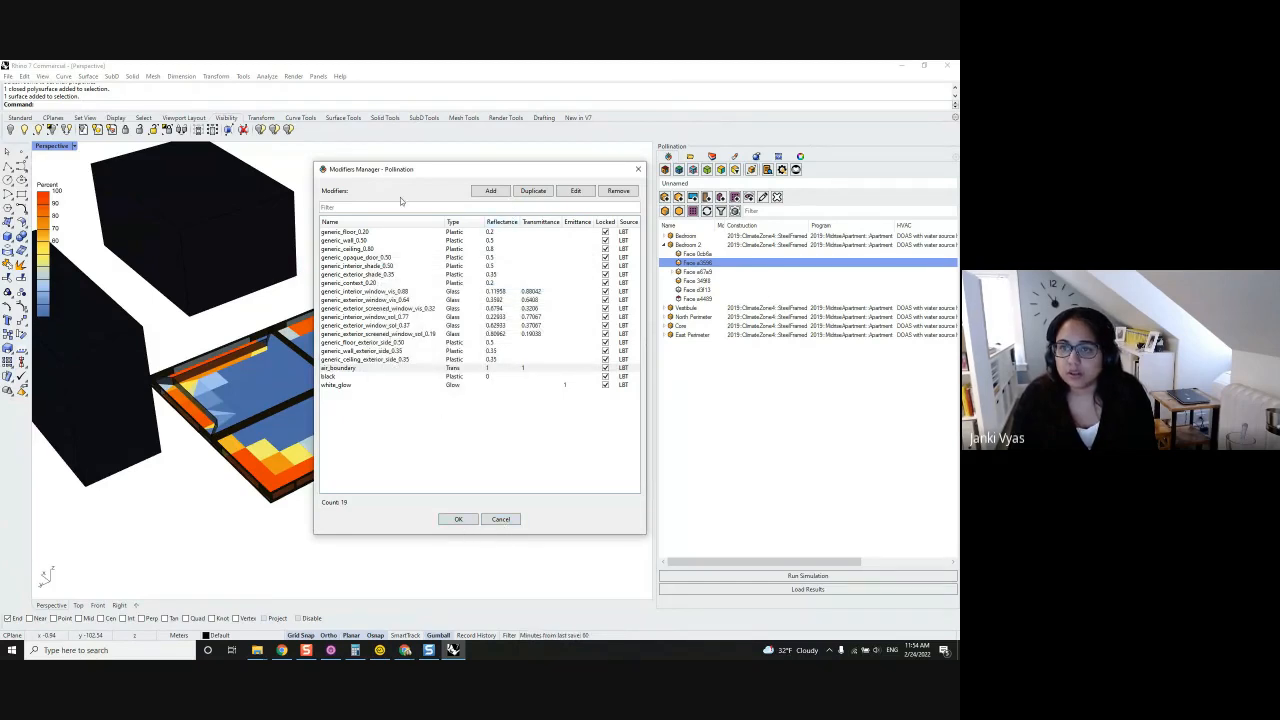
pyautogui.click(501, 519)
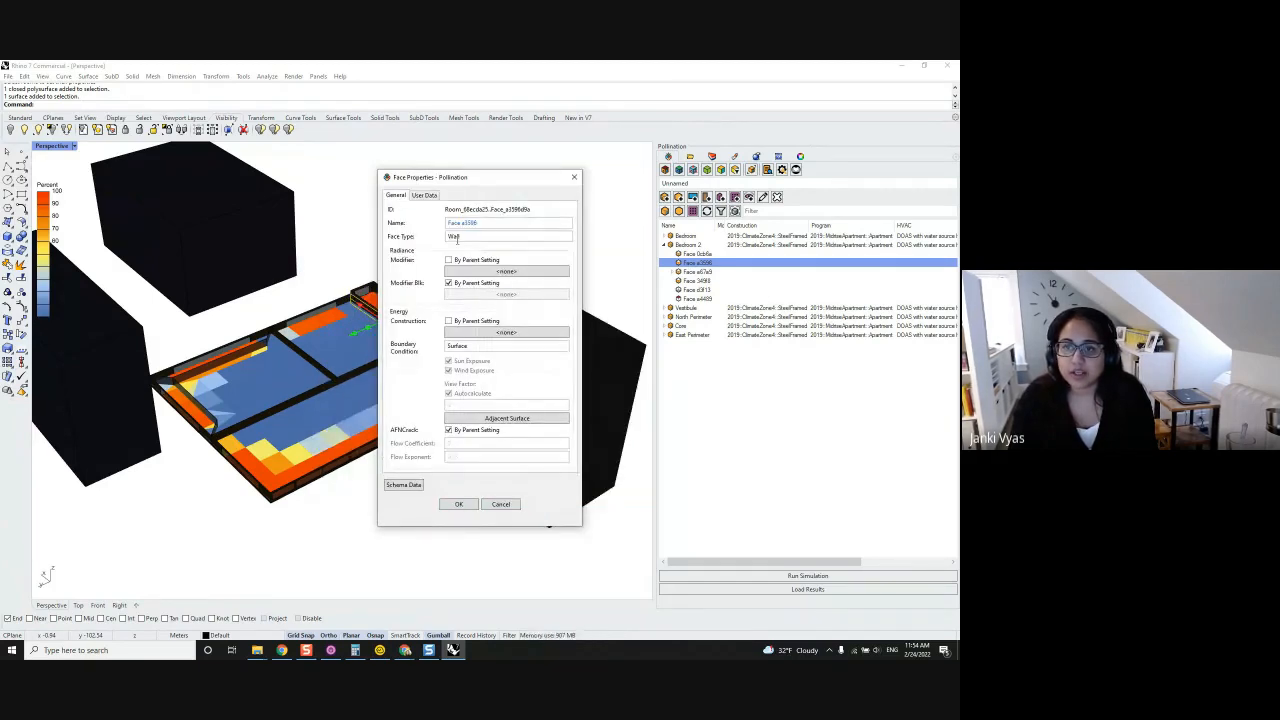
# Cancel the face's property edits and switch the Perspective view to the Wireframe display mode.
pyautogui.click(501, 504)
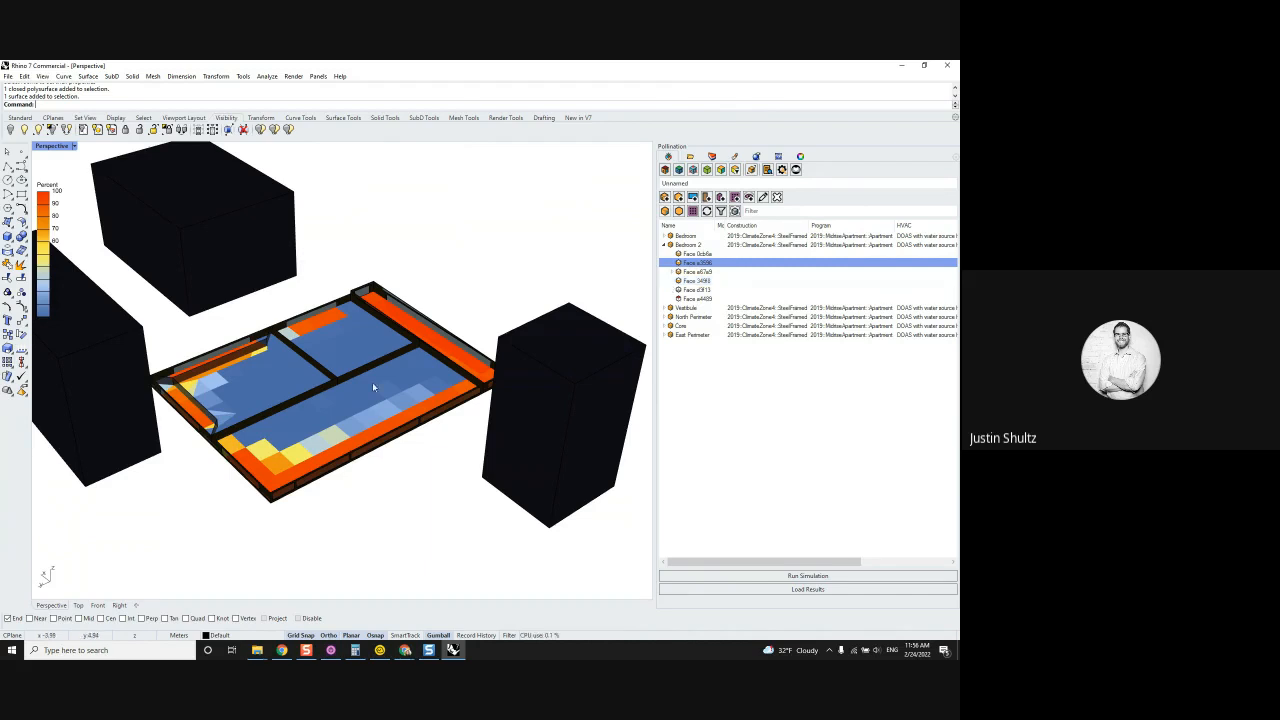
pyautogui.scroll(5, 340, 490)
pyautogui.scroll(-3, 340, 490)
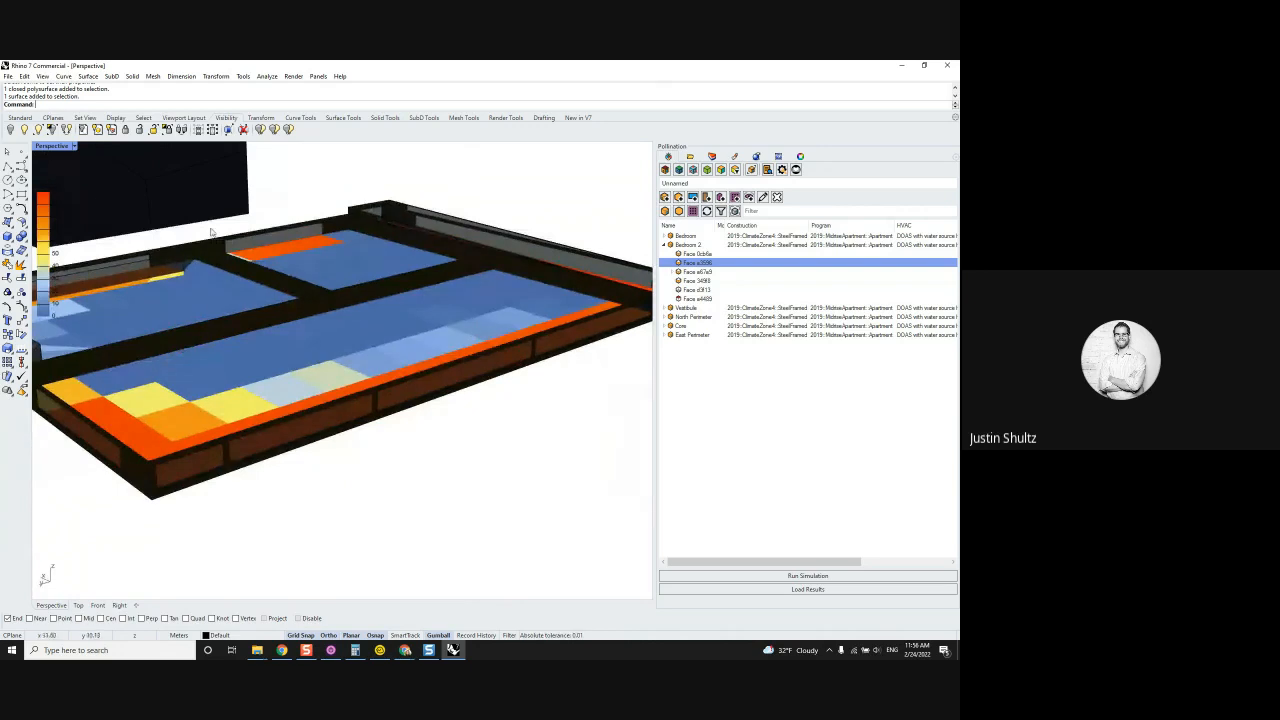
pyautogui.click(75, 147)
pyautogui.click(63, 183)
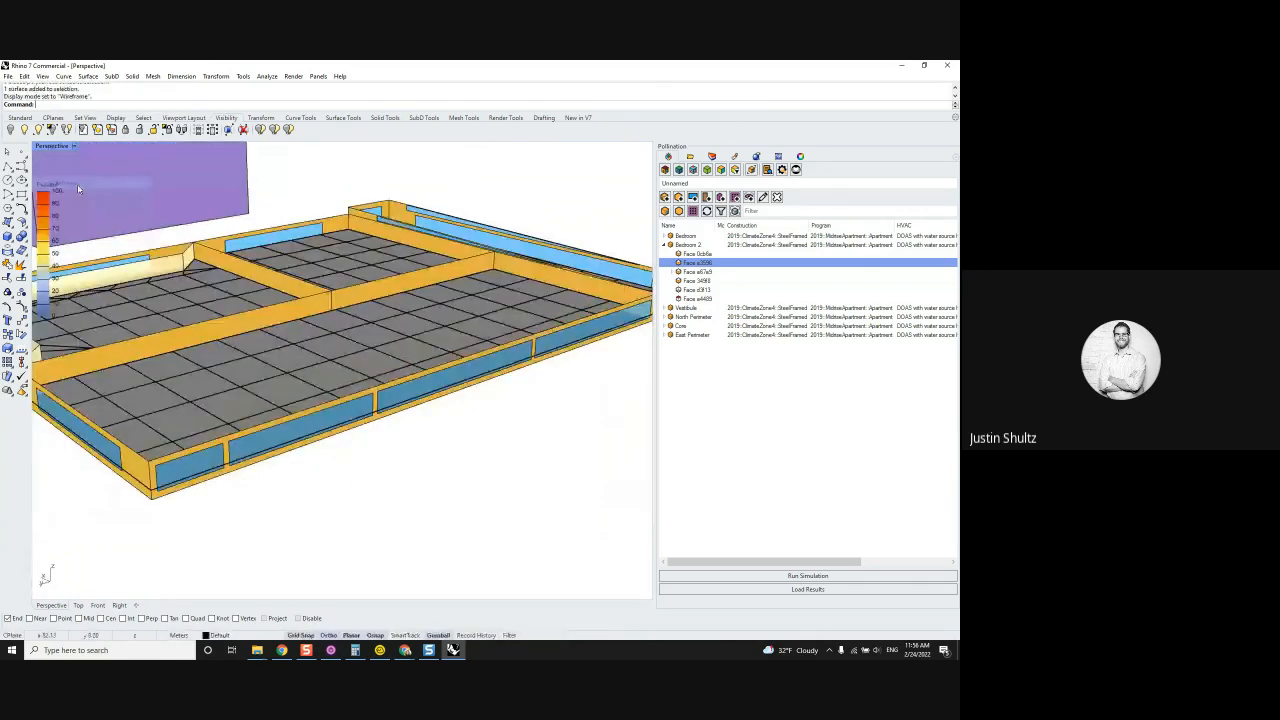
pyautogui.scroll(-2, 476, 492)
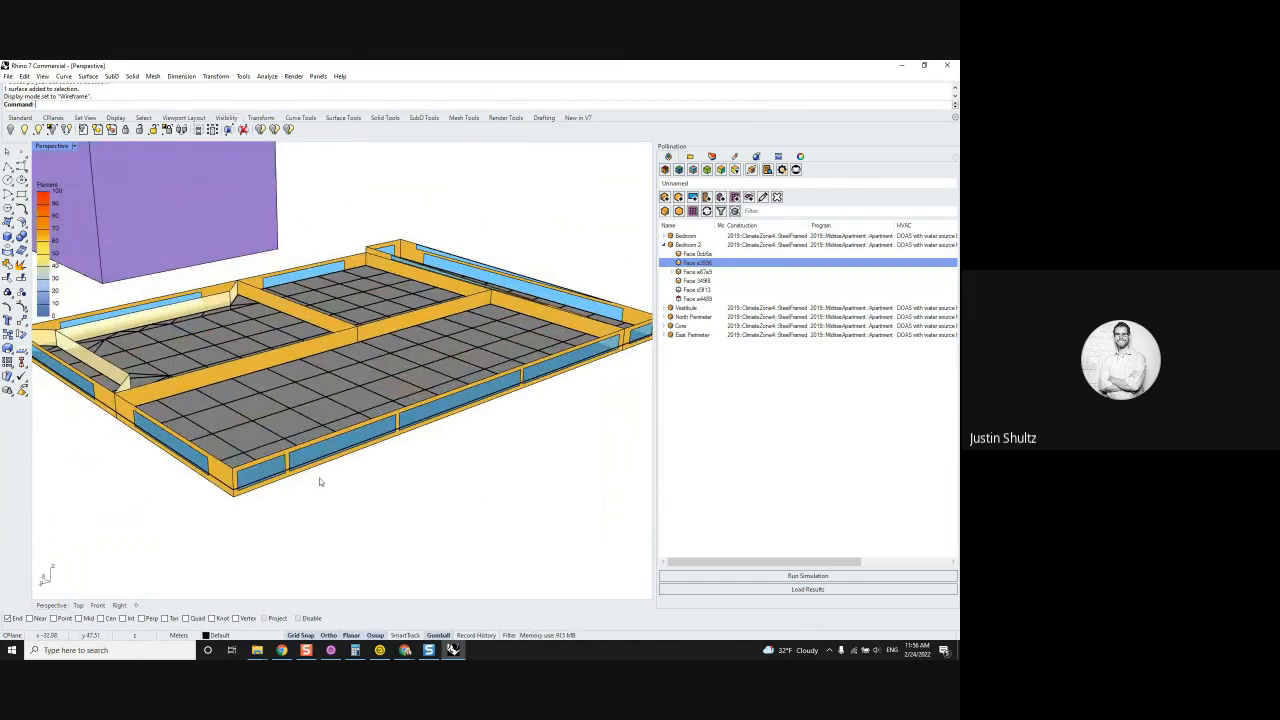
# Turn off room selection mode and move the Bedroom's corner window by its lower corner onto the wall's bottom corner.
pyautogui.scroll(3, 208, 475)
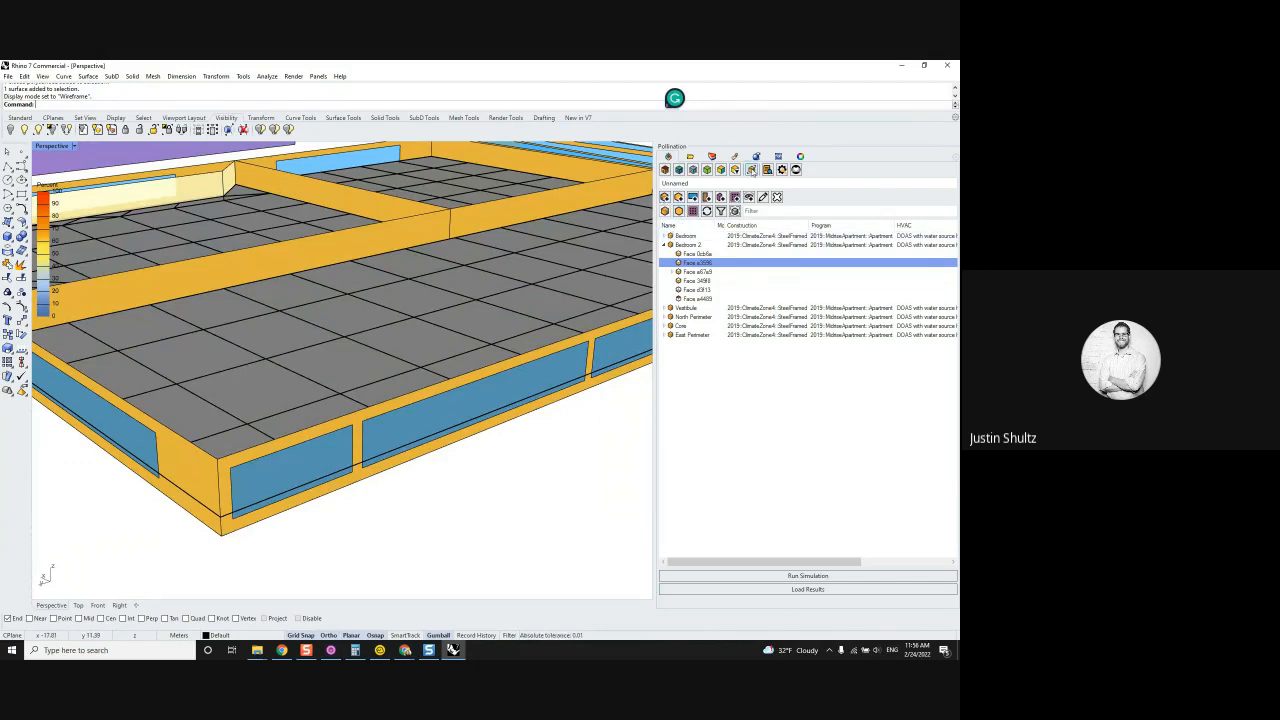
pyautogui.click(751, 170)
pyautogui.click(292, 462)
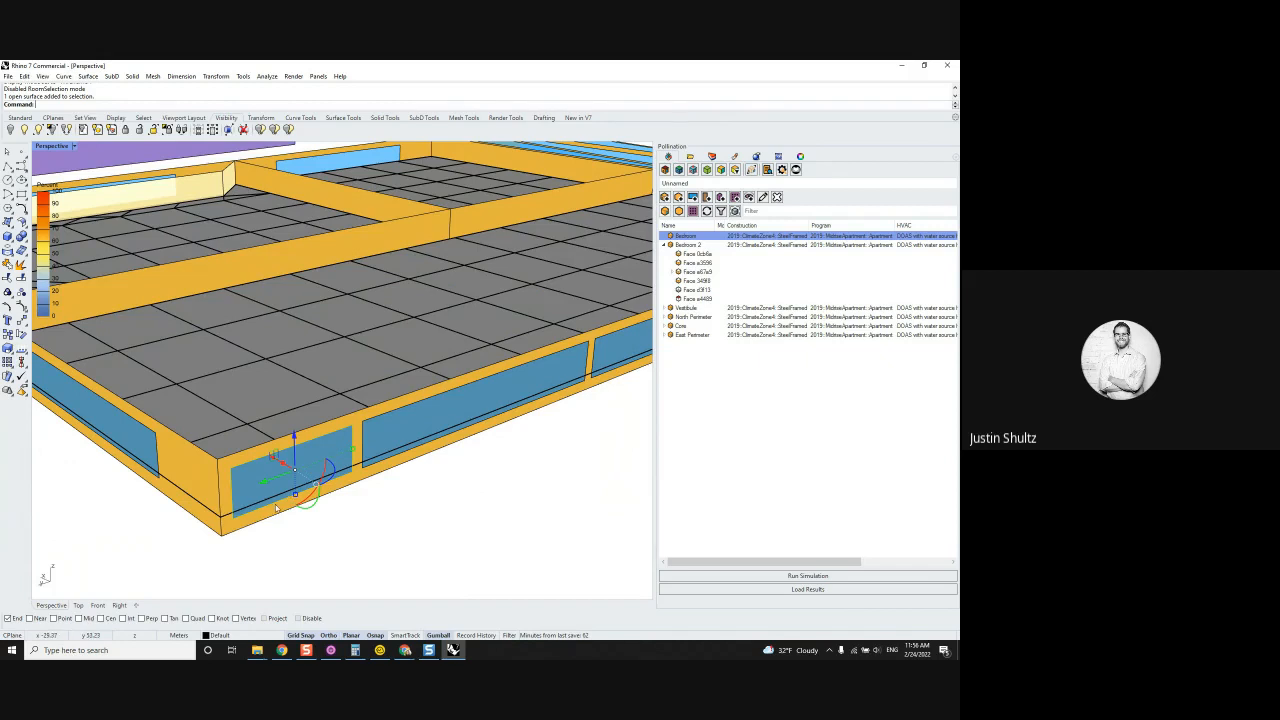
pyautogui.write('m')
pyautogui.press('Return')
pyautogui.click(233, 519)
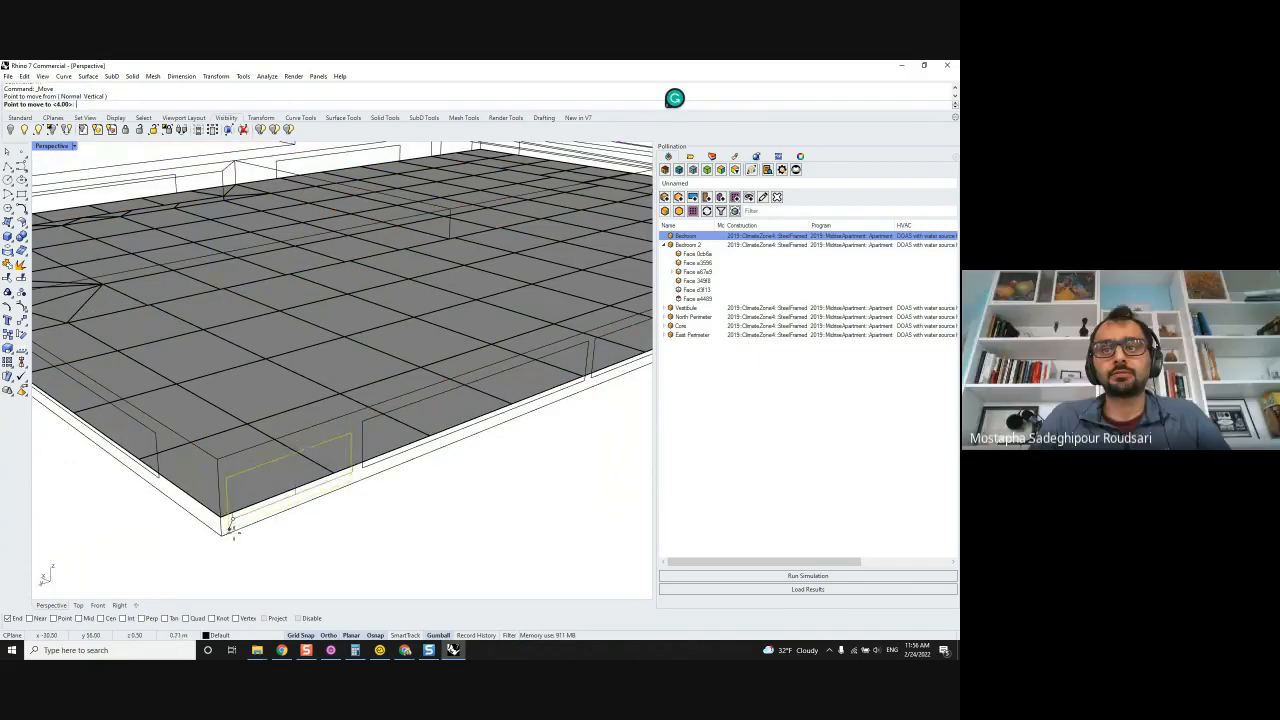
pyautogui.click(222, 536)
pyautogui.click(385, 534)
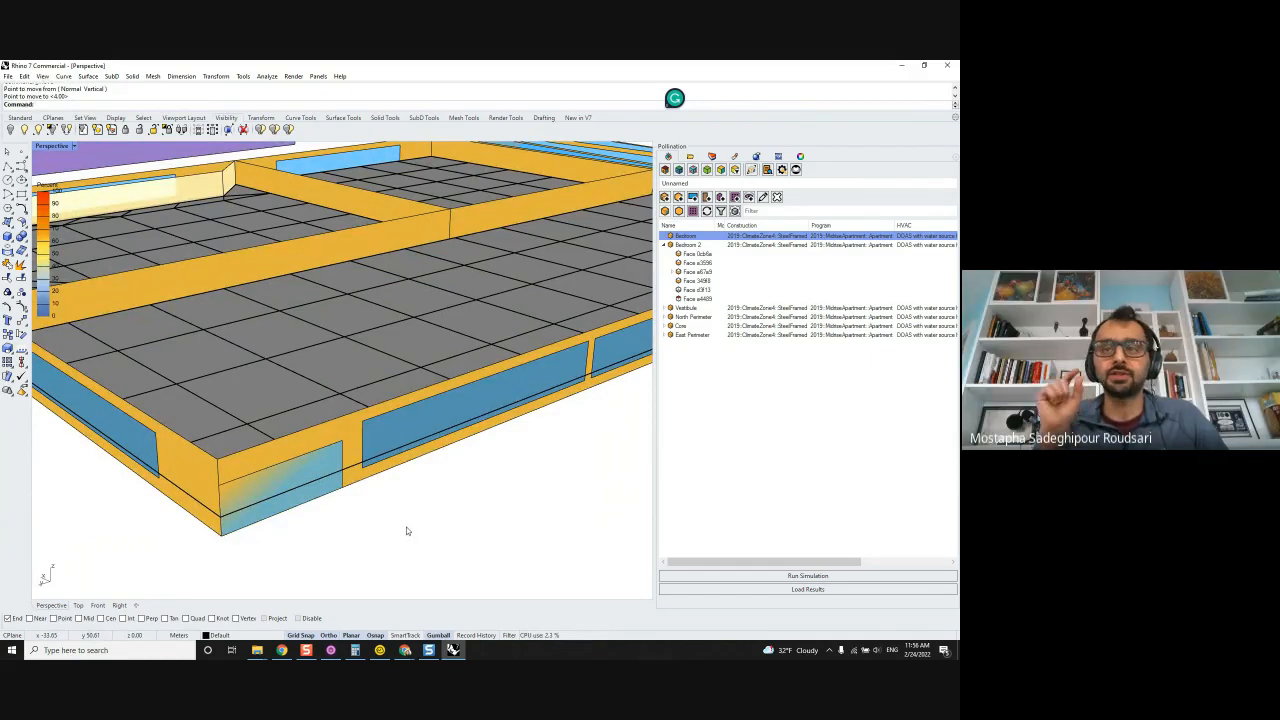
# Select the moved aperture again and slide it along the wall, away from the building corner.
pyautogui.click(305, 459)
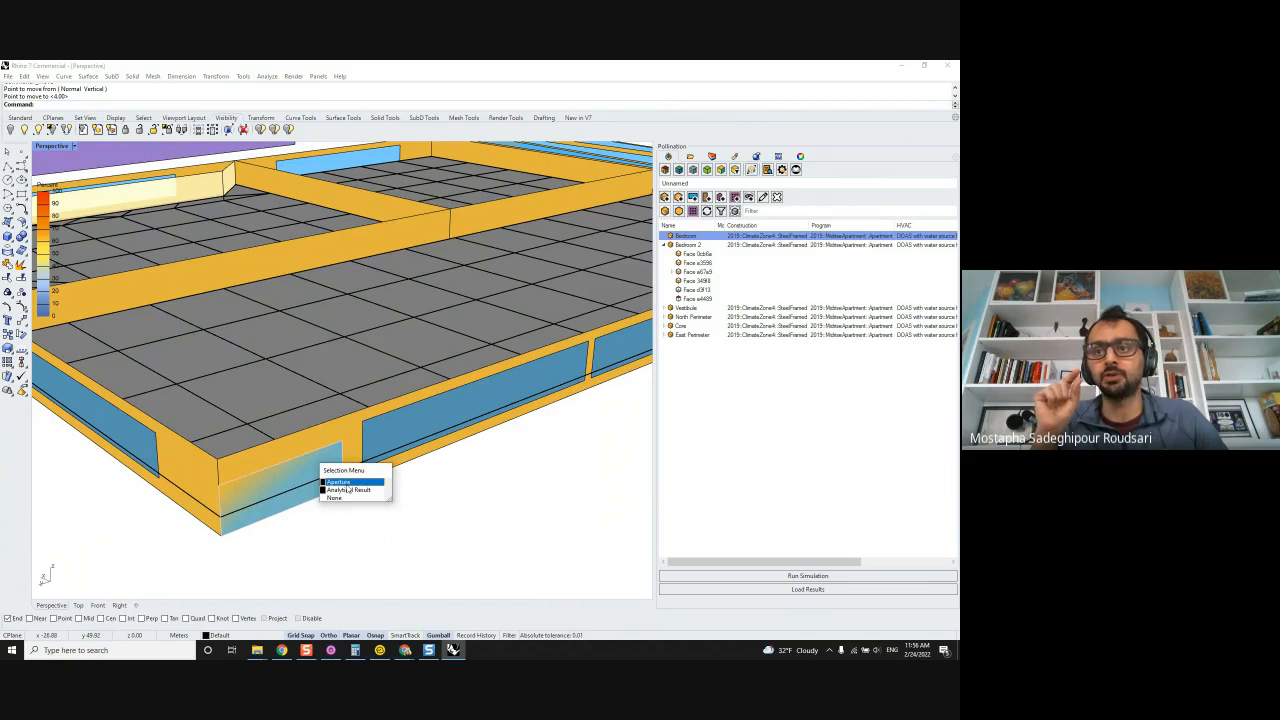
pyautogui.click(340, 482)
pyautogui.moveTo(252, 501); pyautogui.dragTo(258, 500)
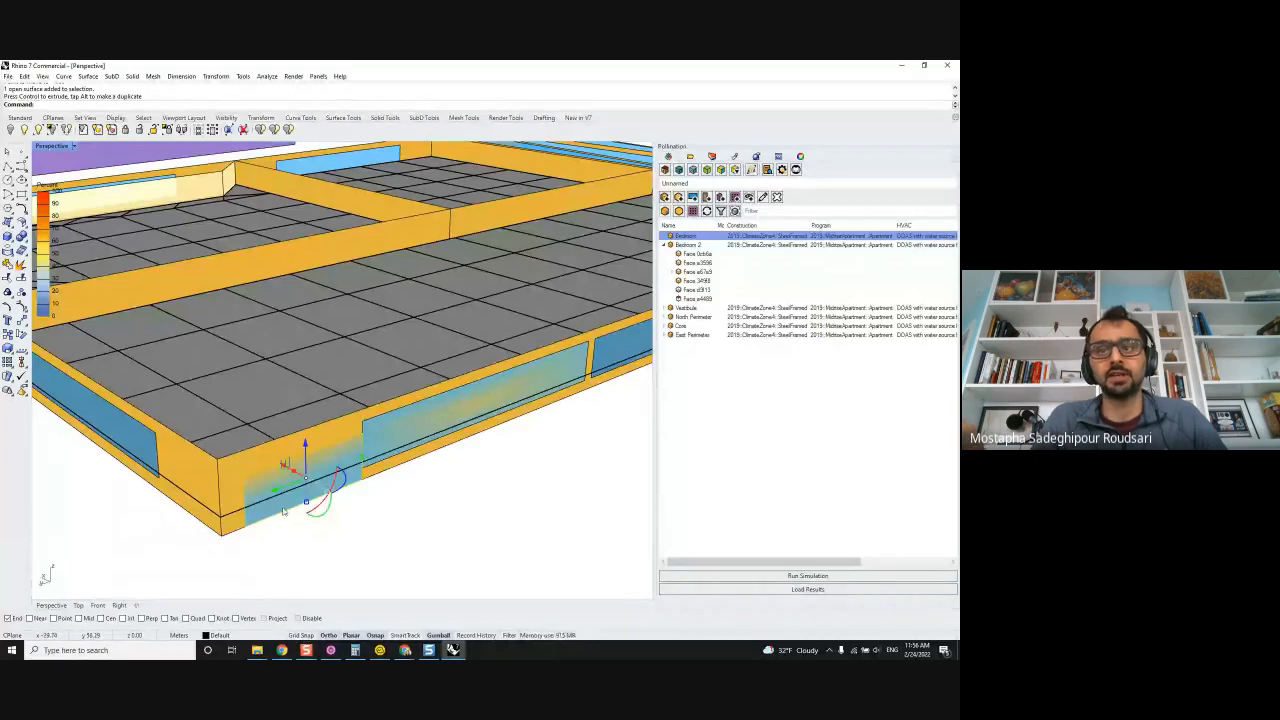
pyautogui.moveTo(281, 489); pyautogui.dragTo(272, 497)
pyautogui.click(394, 543)
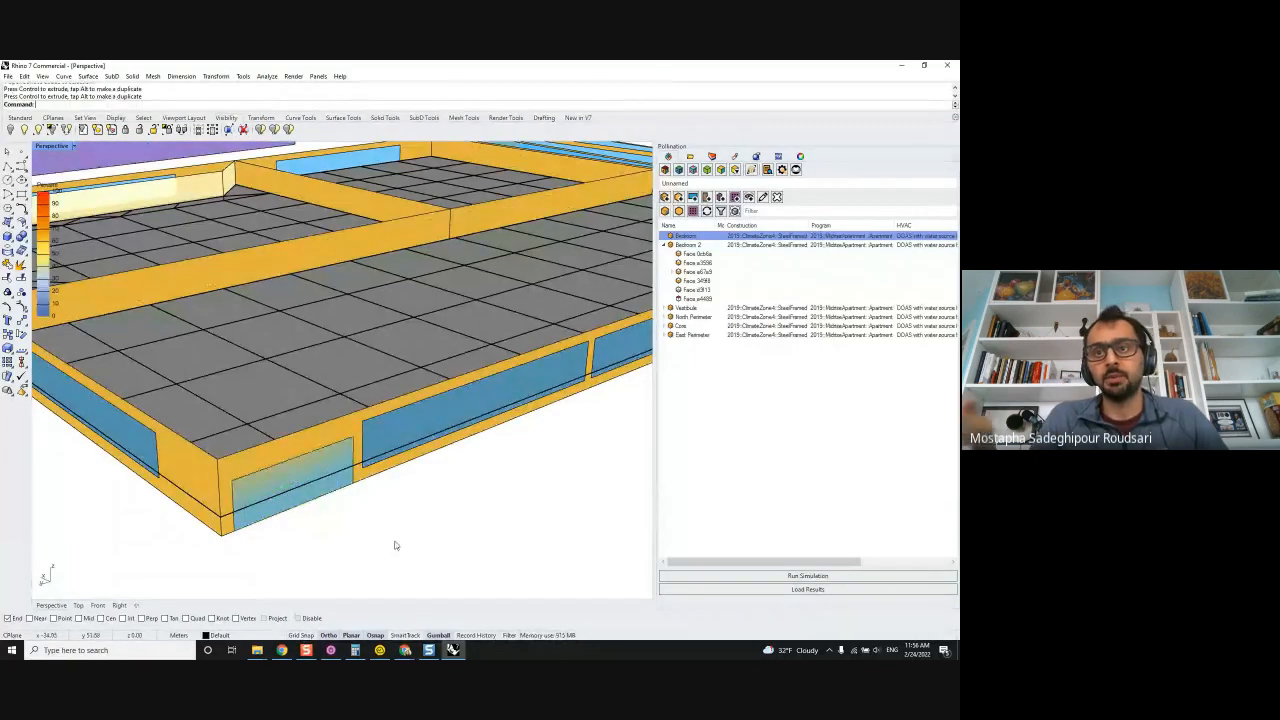
# Undo the last three moves of the corner window.
pyautogui.press('Home')
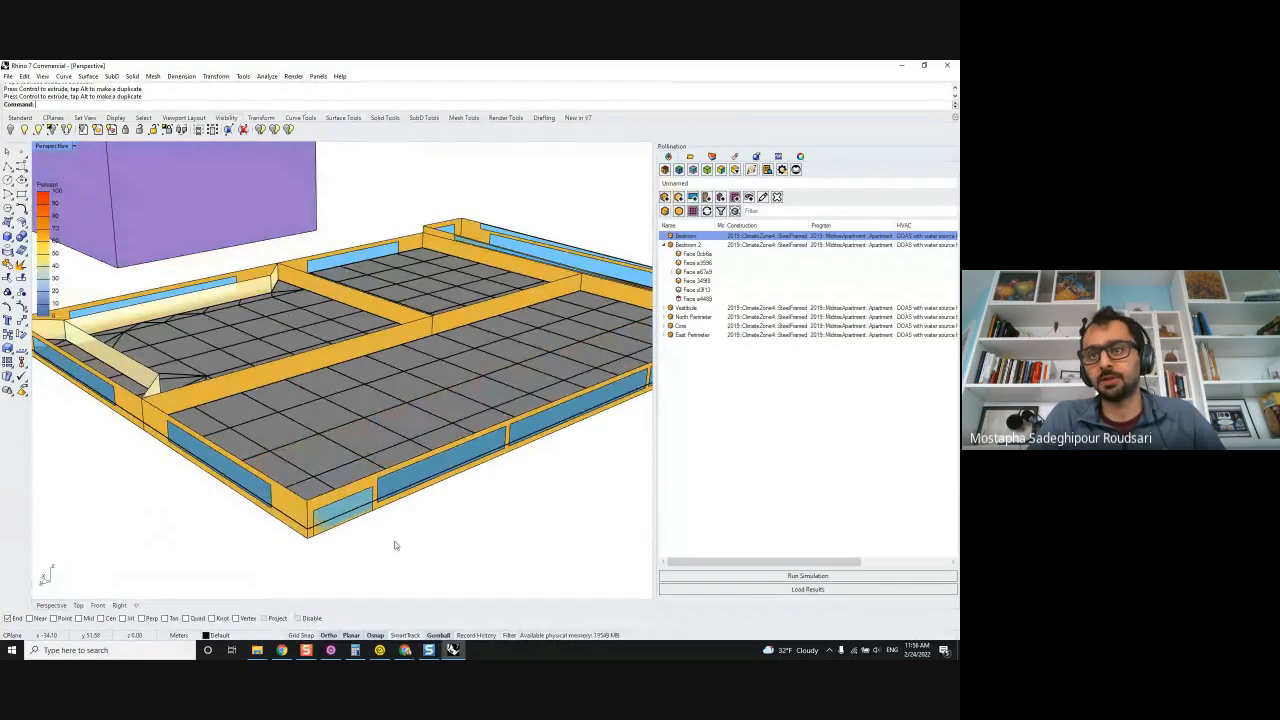
pyautogui.hotkey('ctrl', 'z')
pyautogui.hotkey('ctrl', 'z')
pyautogui.hotkey('ctrl', 'z')
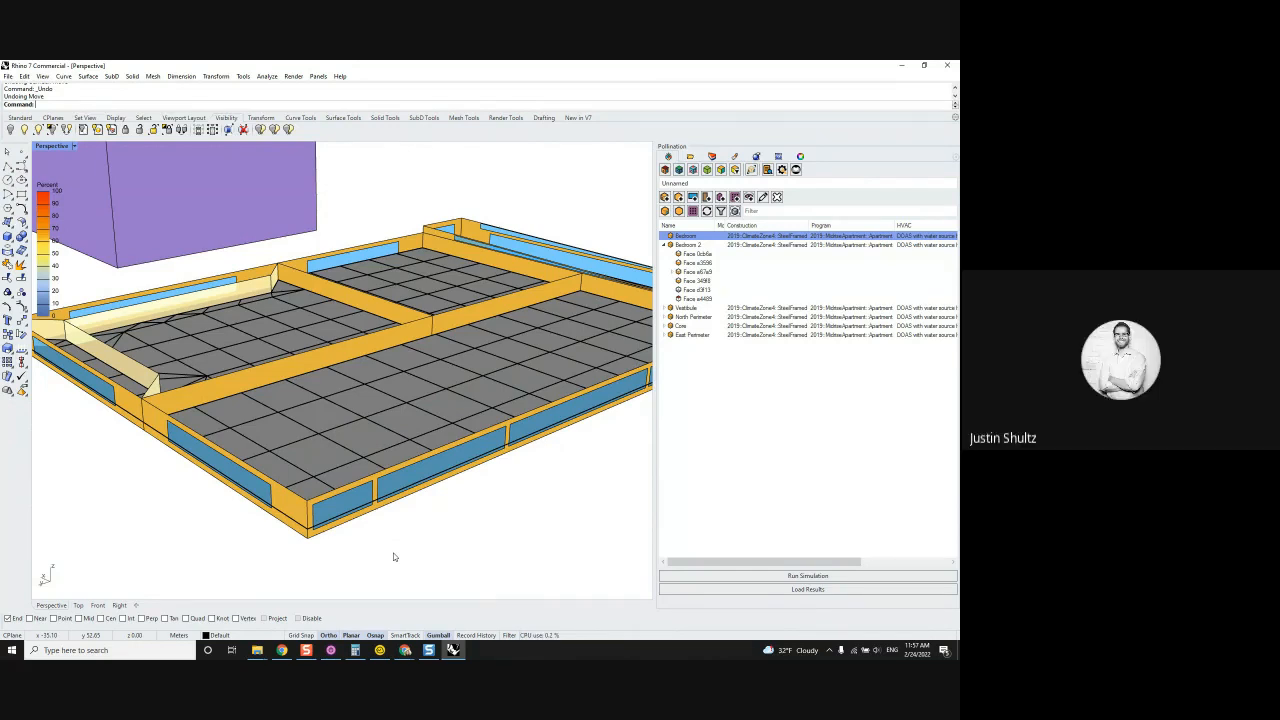
# Collapse Bedroom 2's face list and start a simulation setup with the ladybug-tools annual-energy-use recipe, version 0.4.5.
pyautogui.click(663, 245)
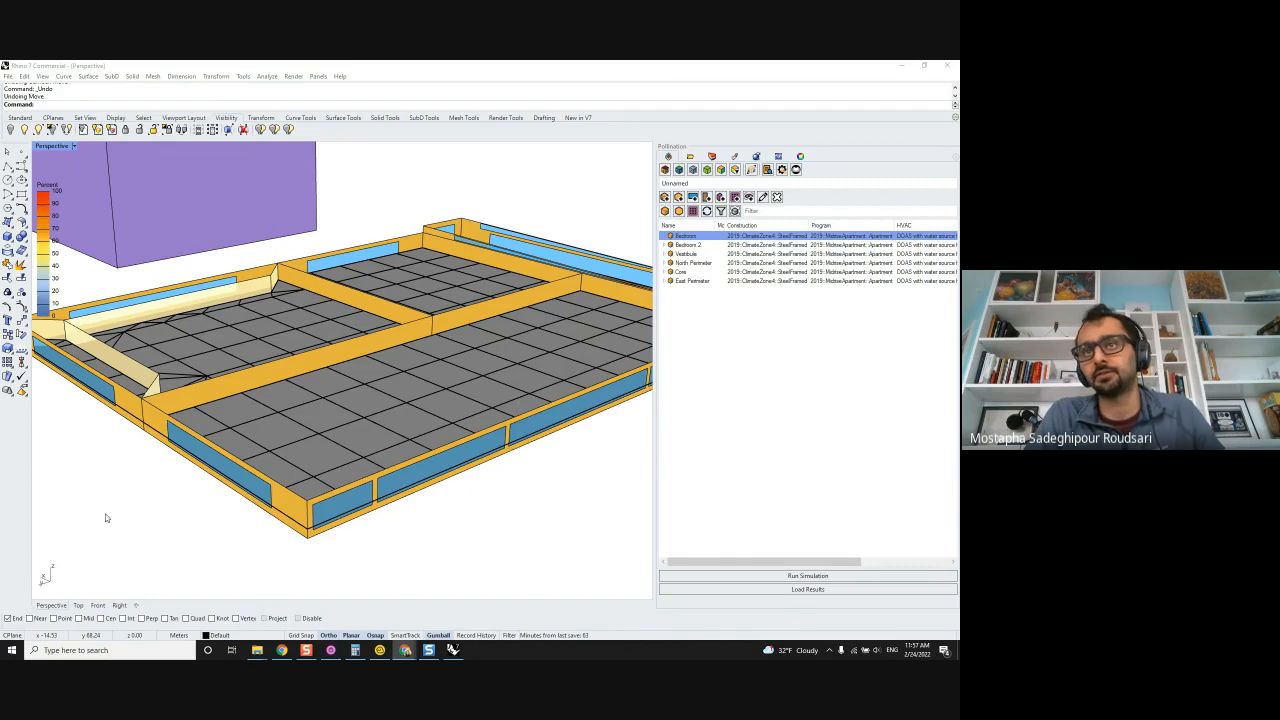
pyautogui.click(766, 576)
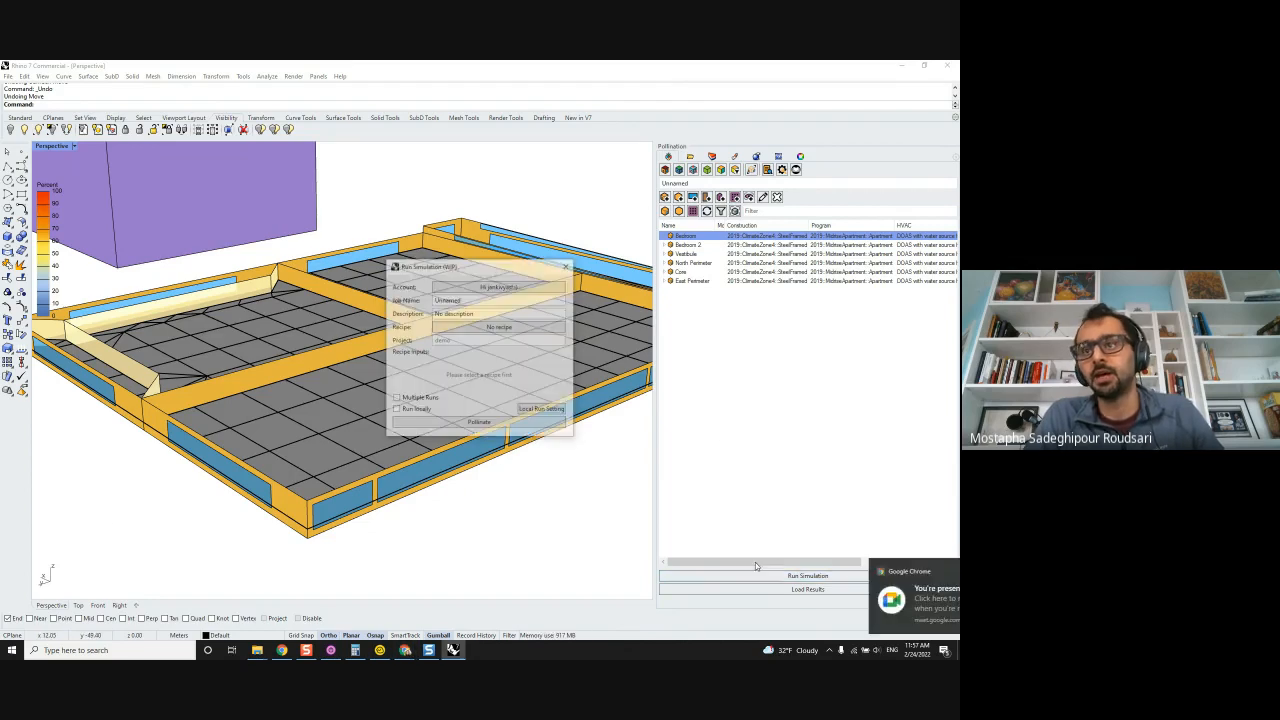
pyautogui.click(463, 330)
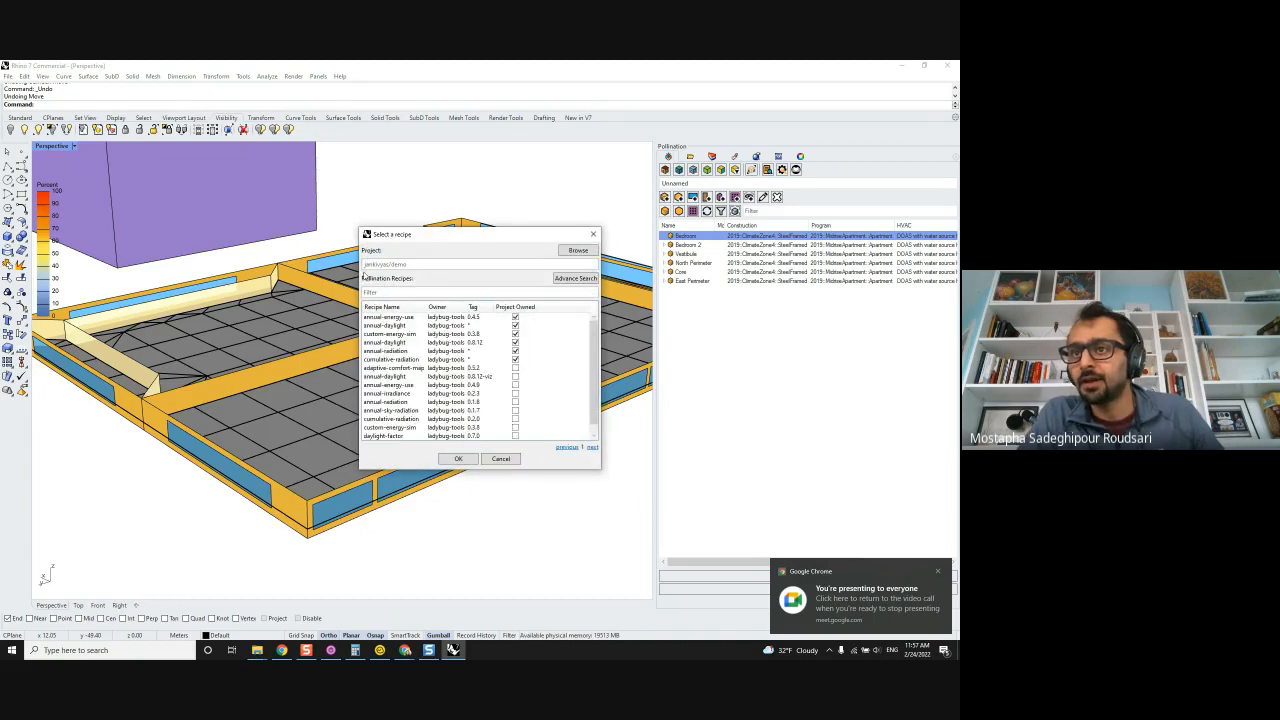
pyautogui.click(385, 317)
pyautogui.click(452, 460)
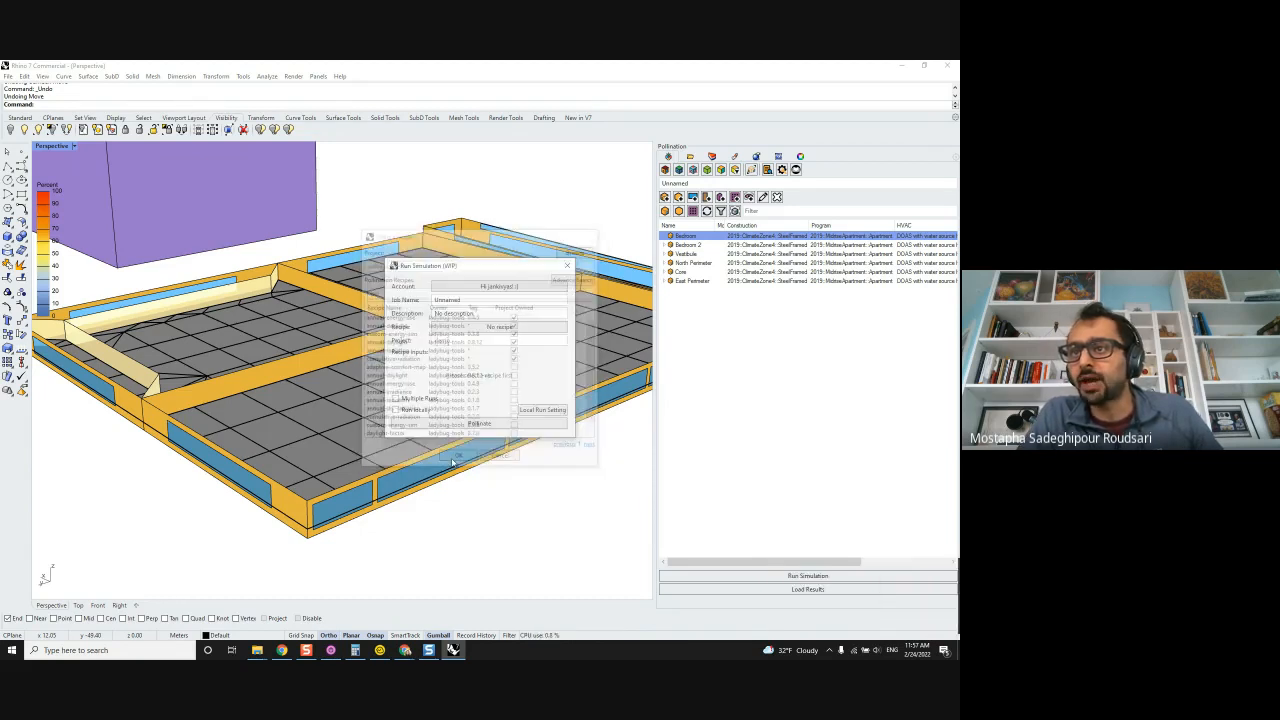
# Examine the annual-energy-use recipe's inputs, from the weather files and model to measures, simulation parameters, units and viz-variables.
pyautogui.scroll(-3, 449, 368)
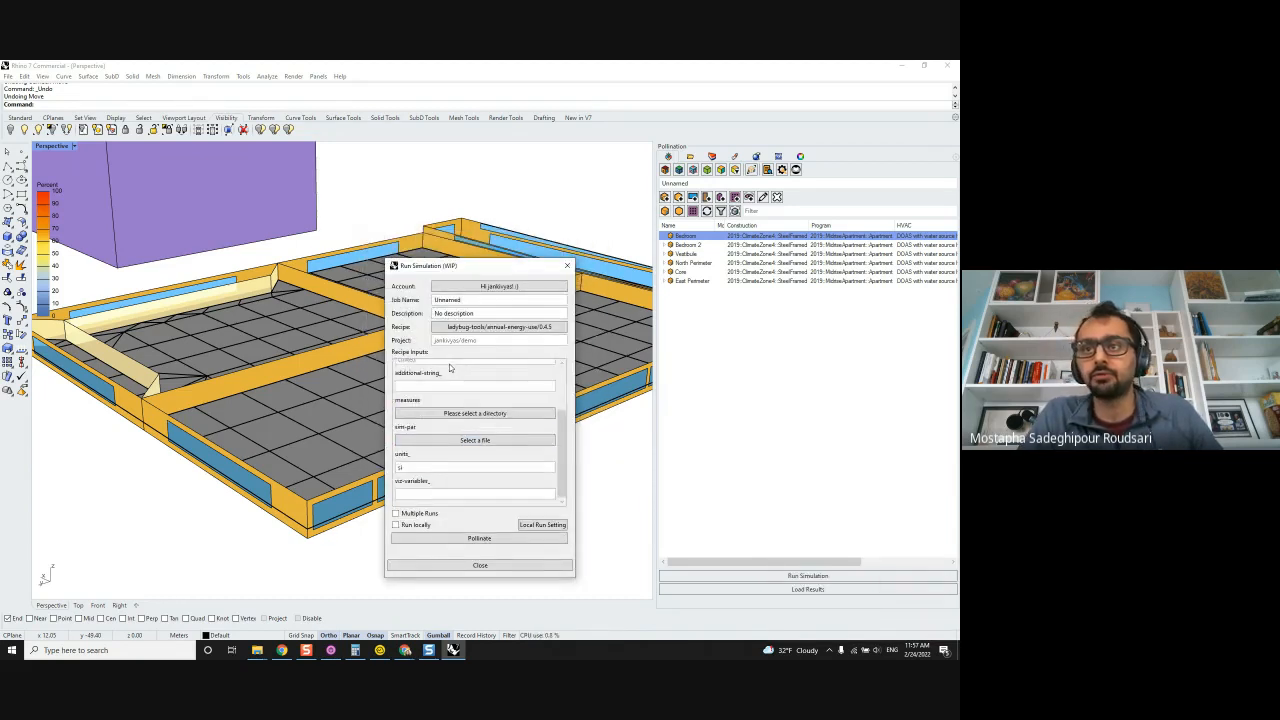
pyautogui.scroll(3, 449, 368)
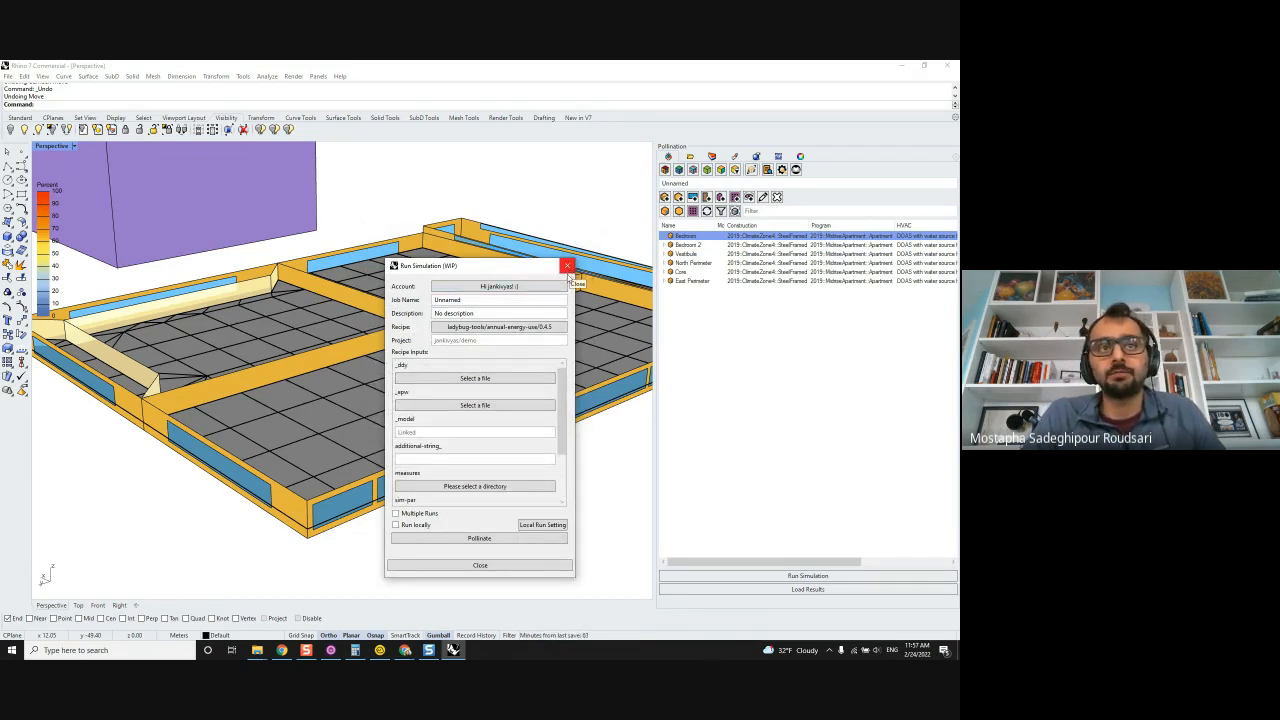
pyautogui.scroll(-1, 487, 407)
pyautogui.scroll(-1, 487, 407)
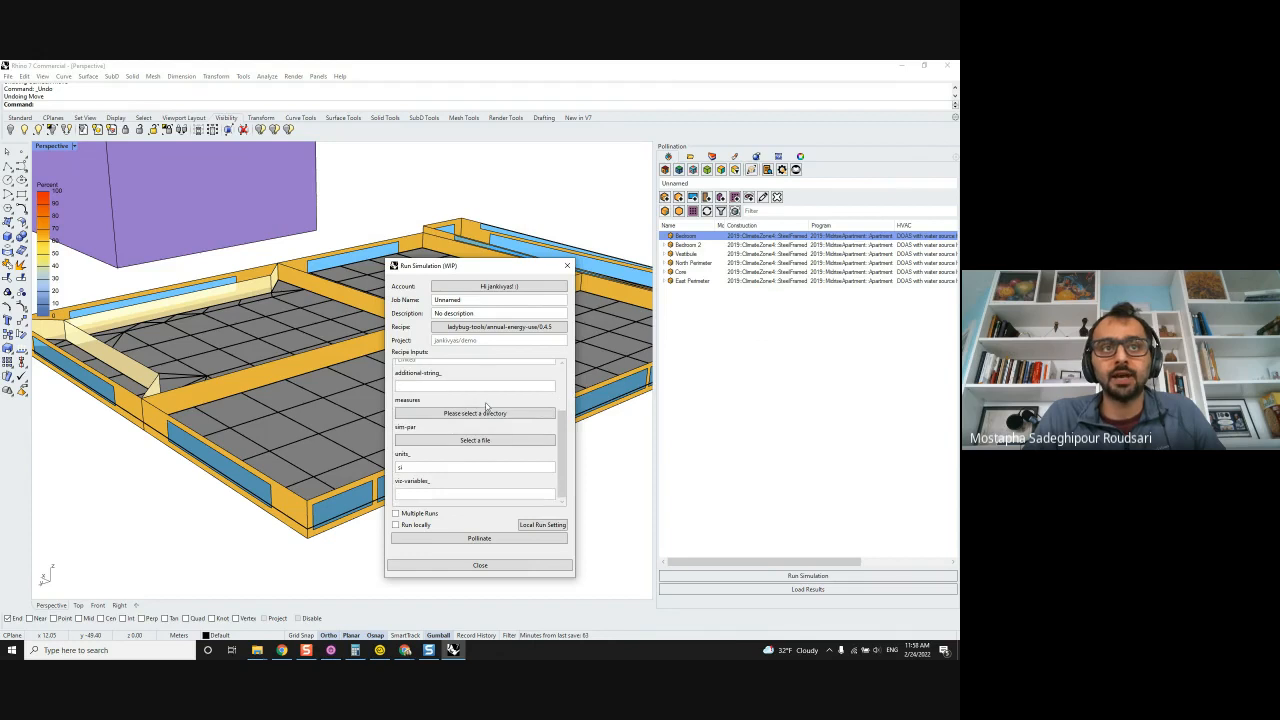
pyautogui.scroll(1, 487, 407)
pyautogui.scroll(1, 487, 407)
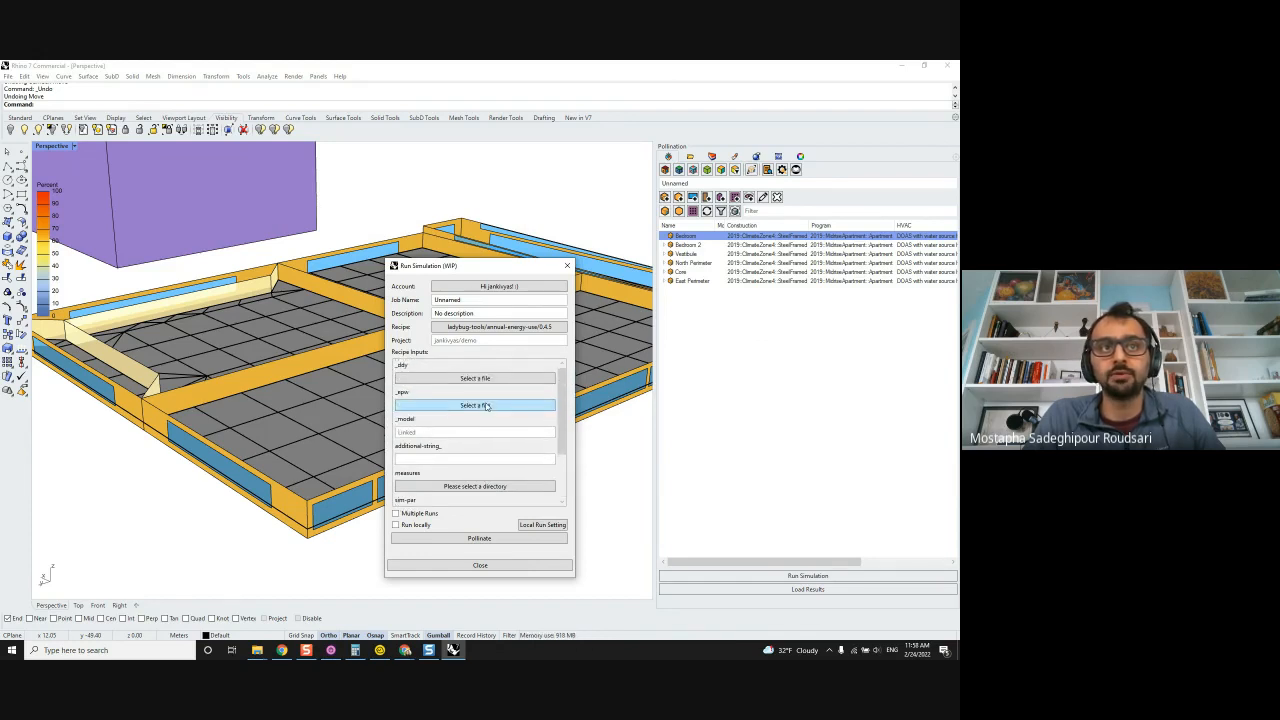
pyautogui.scroll(-2, 487, 407)
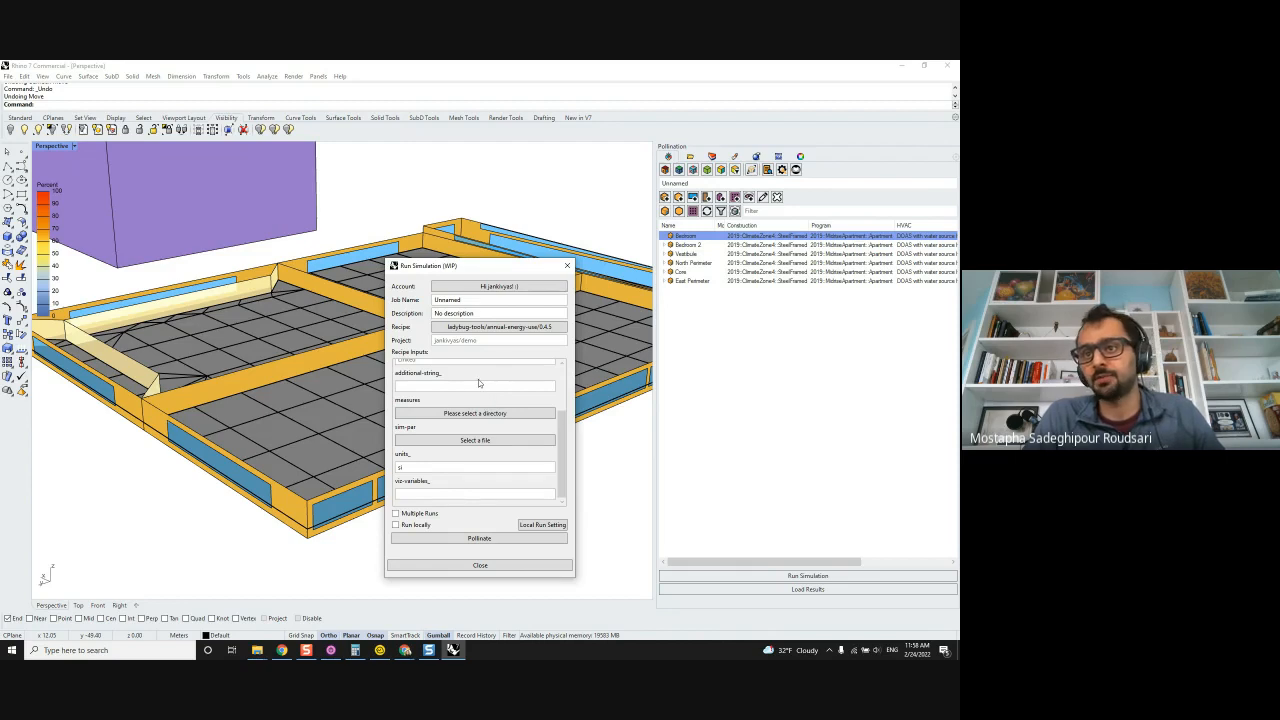
pyautogui.scroll(2, 478, 384)
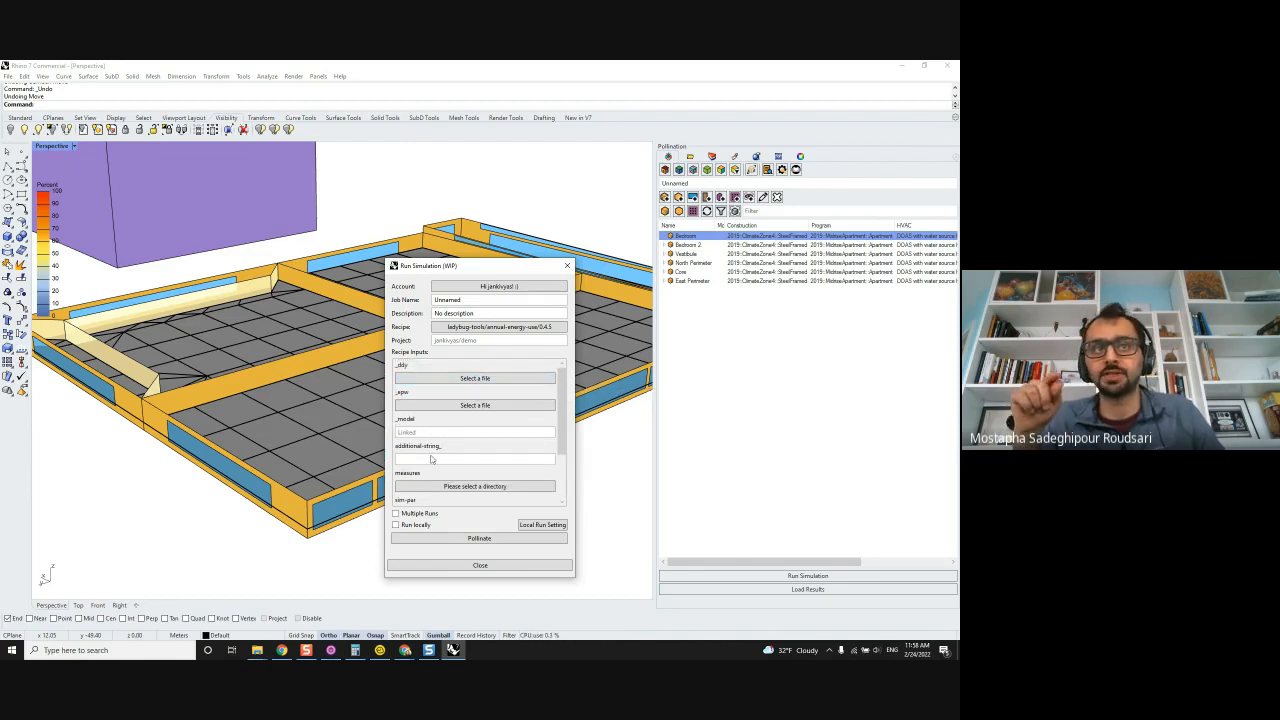
pyautogui.scroll(-2, 429, 457)
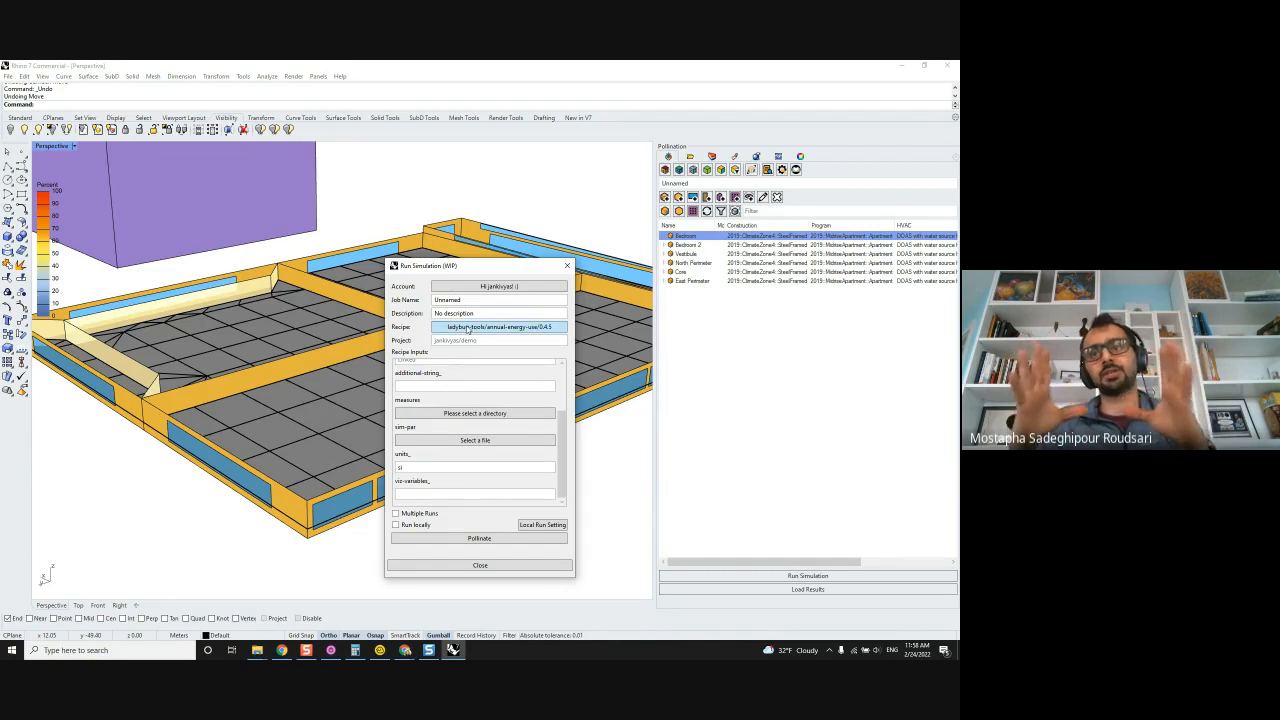
# Switch the recipe to annual-daylight, check its inputs including the north value, and close the setup without running it.
pyautogui.click(468, 327)
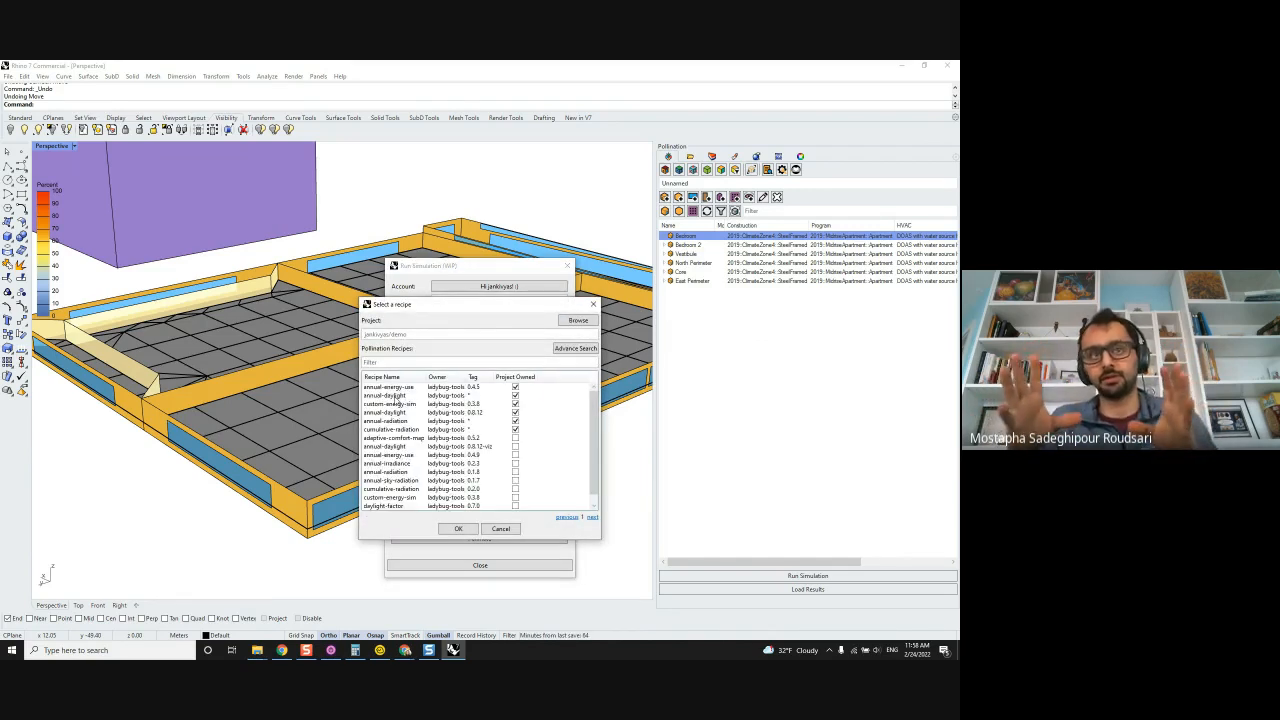
pyautogui.click(400, 396)
pyautogui.click(456, 529)
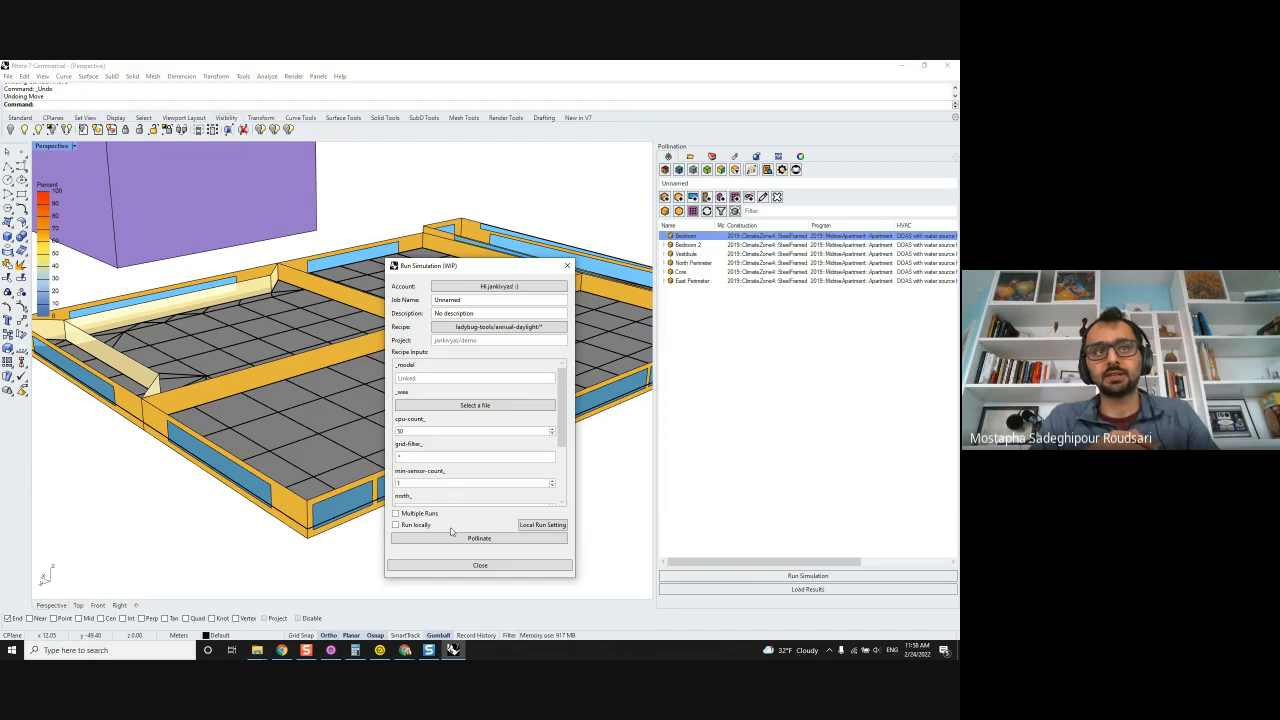
pyautogui.scroll(-2, 433, 457)
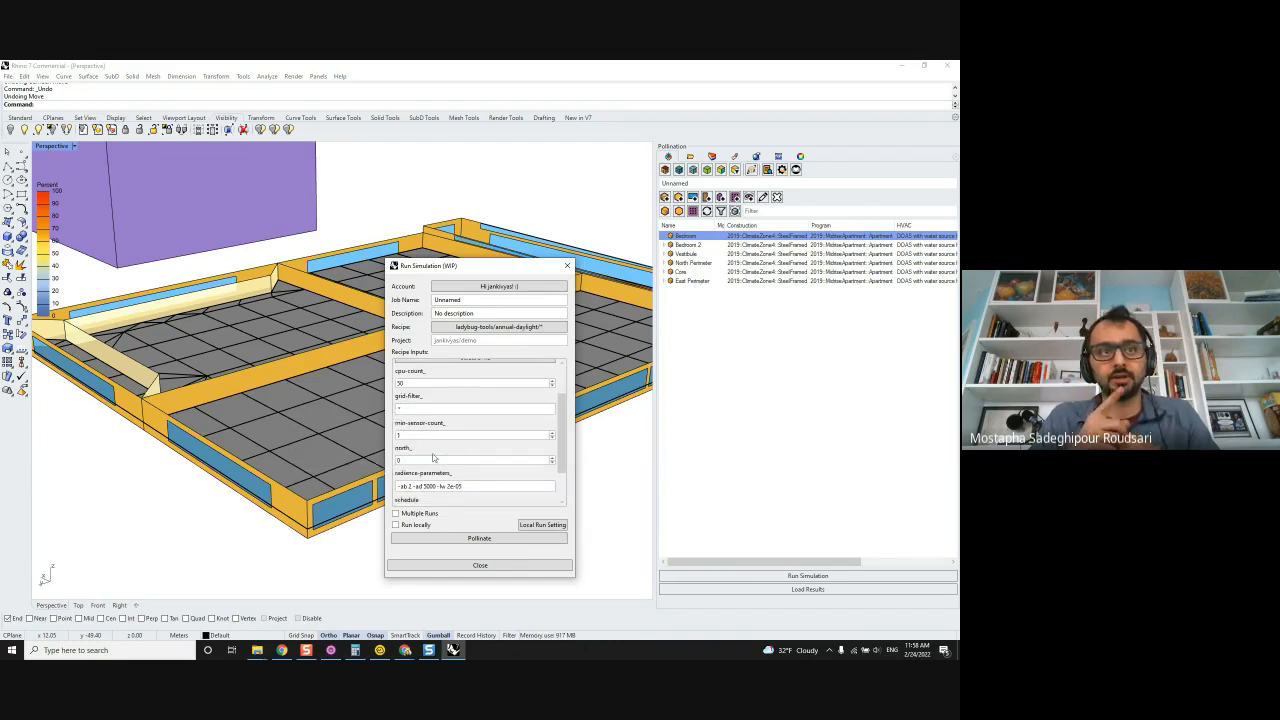
pyautogui.click(398, 458)
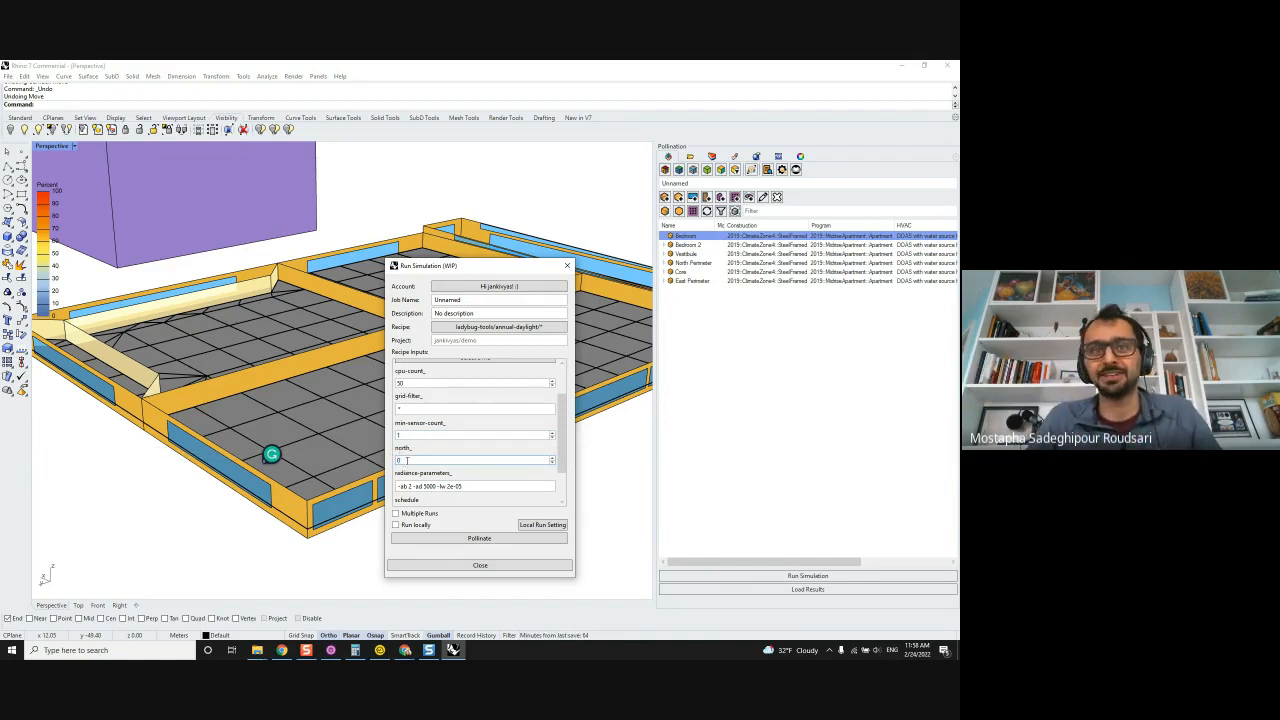
pyautogui.click(447, 566)
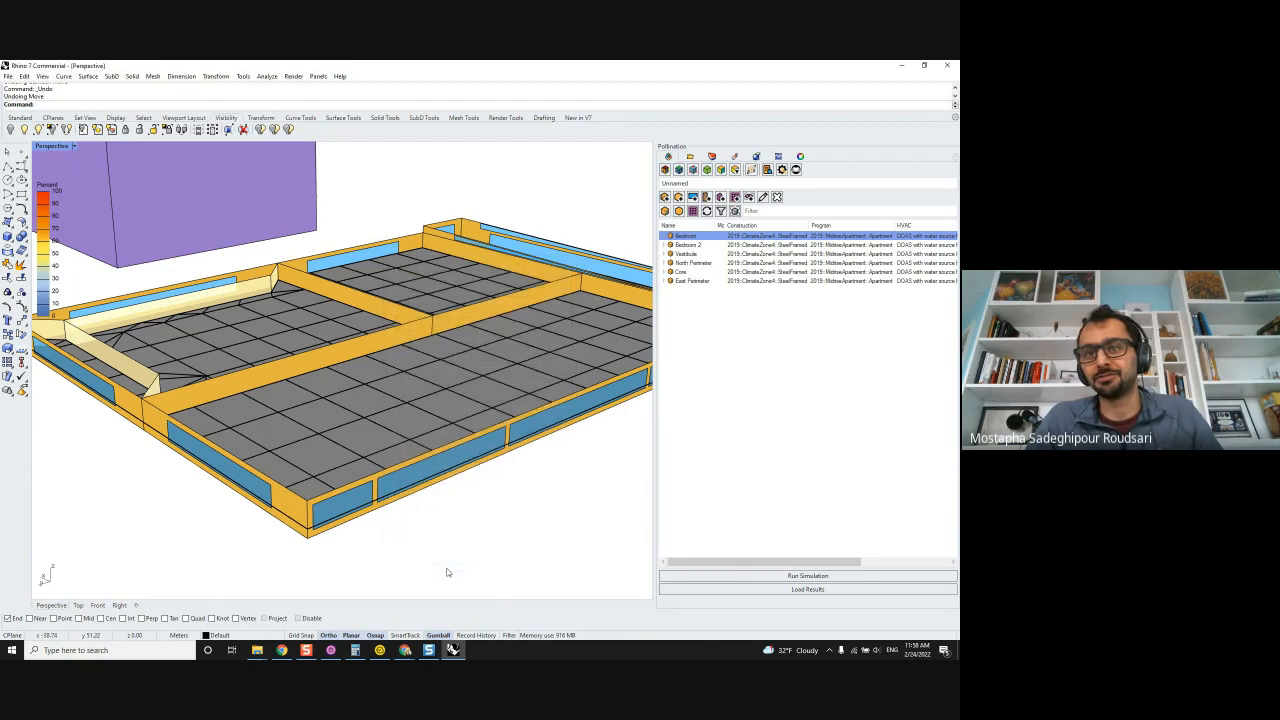